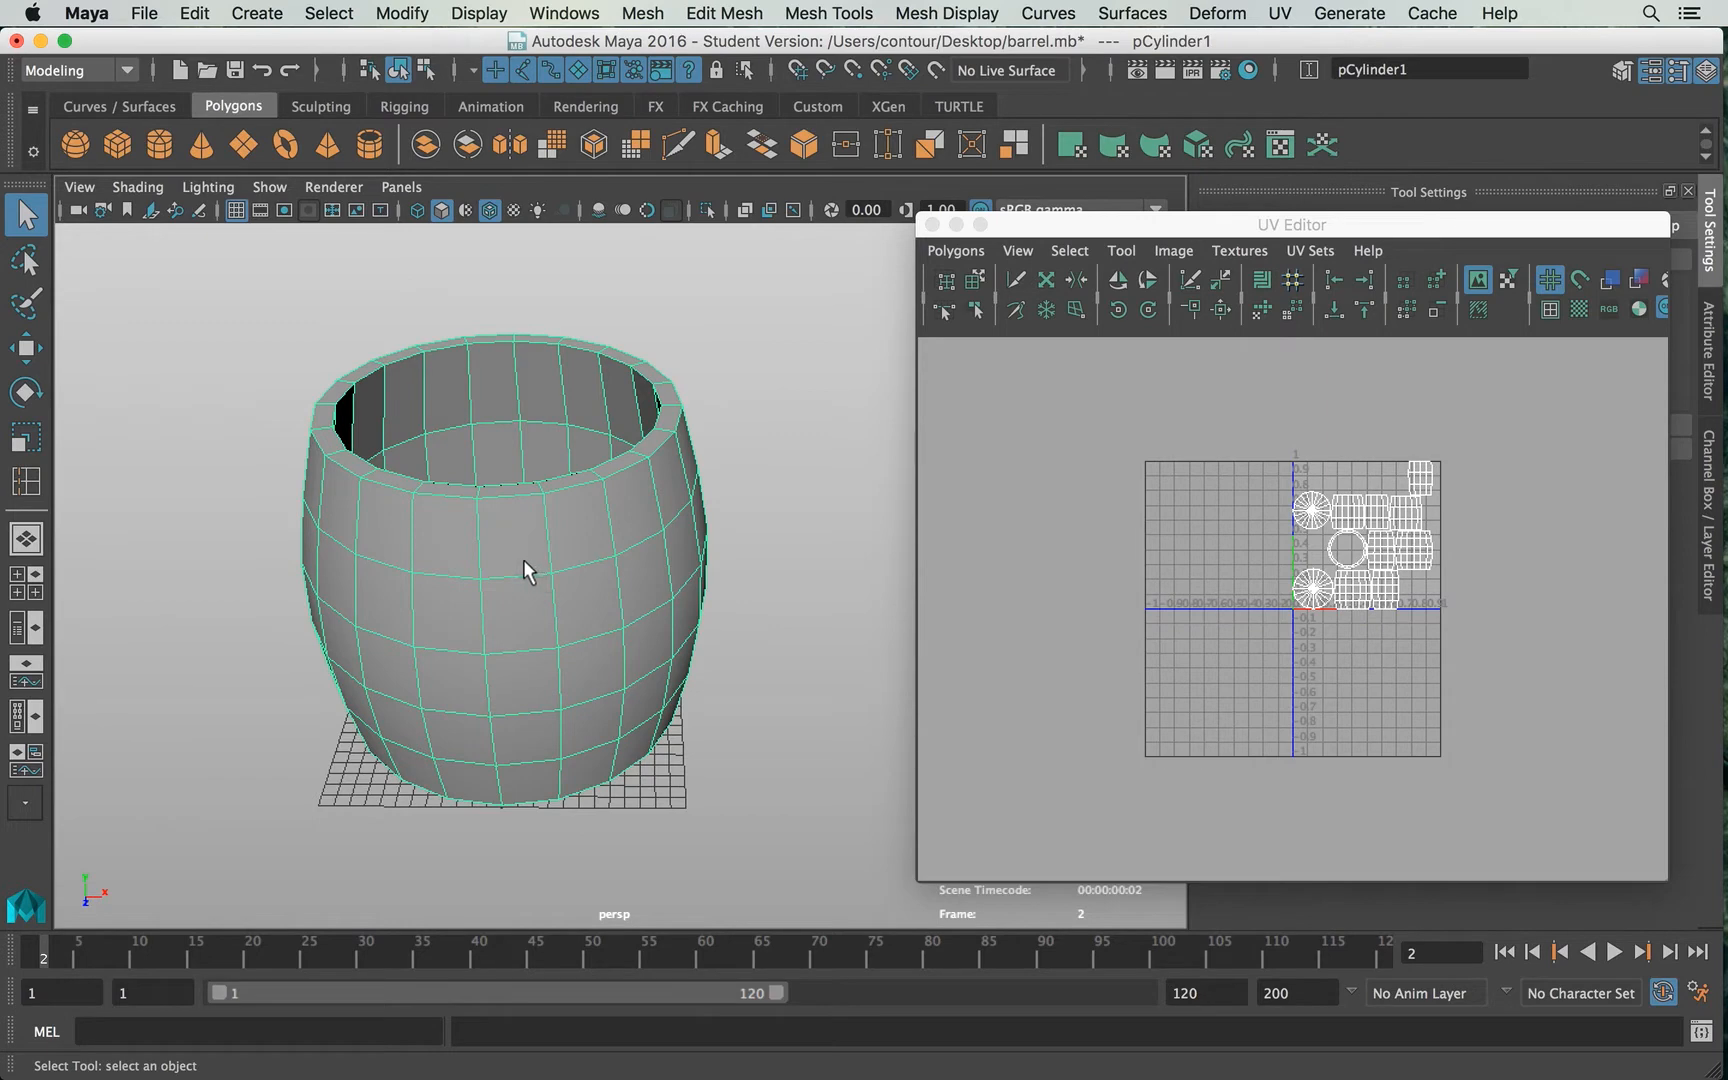
left_click_drag(533, 610, 525, 567, "alt")
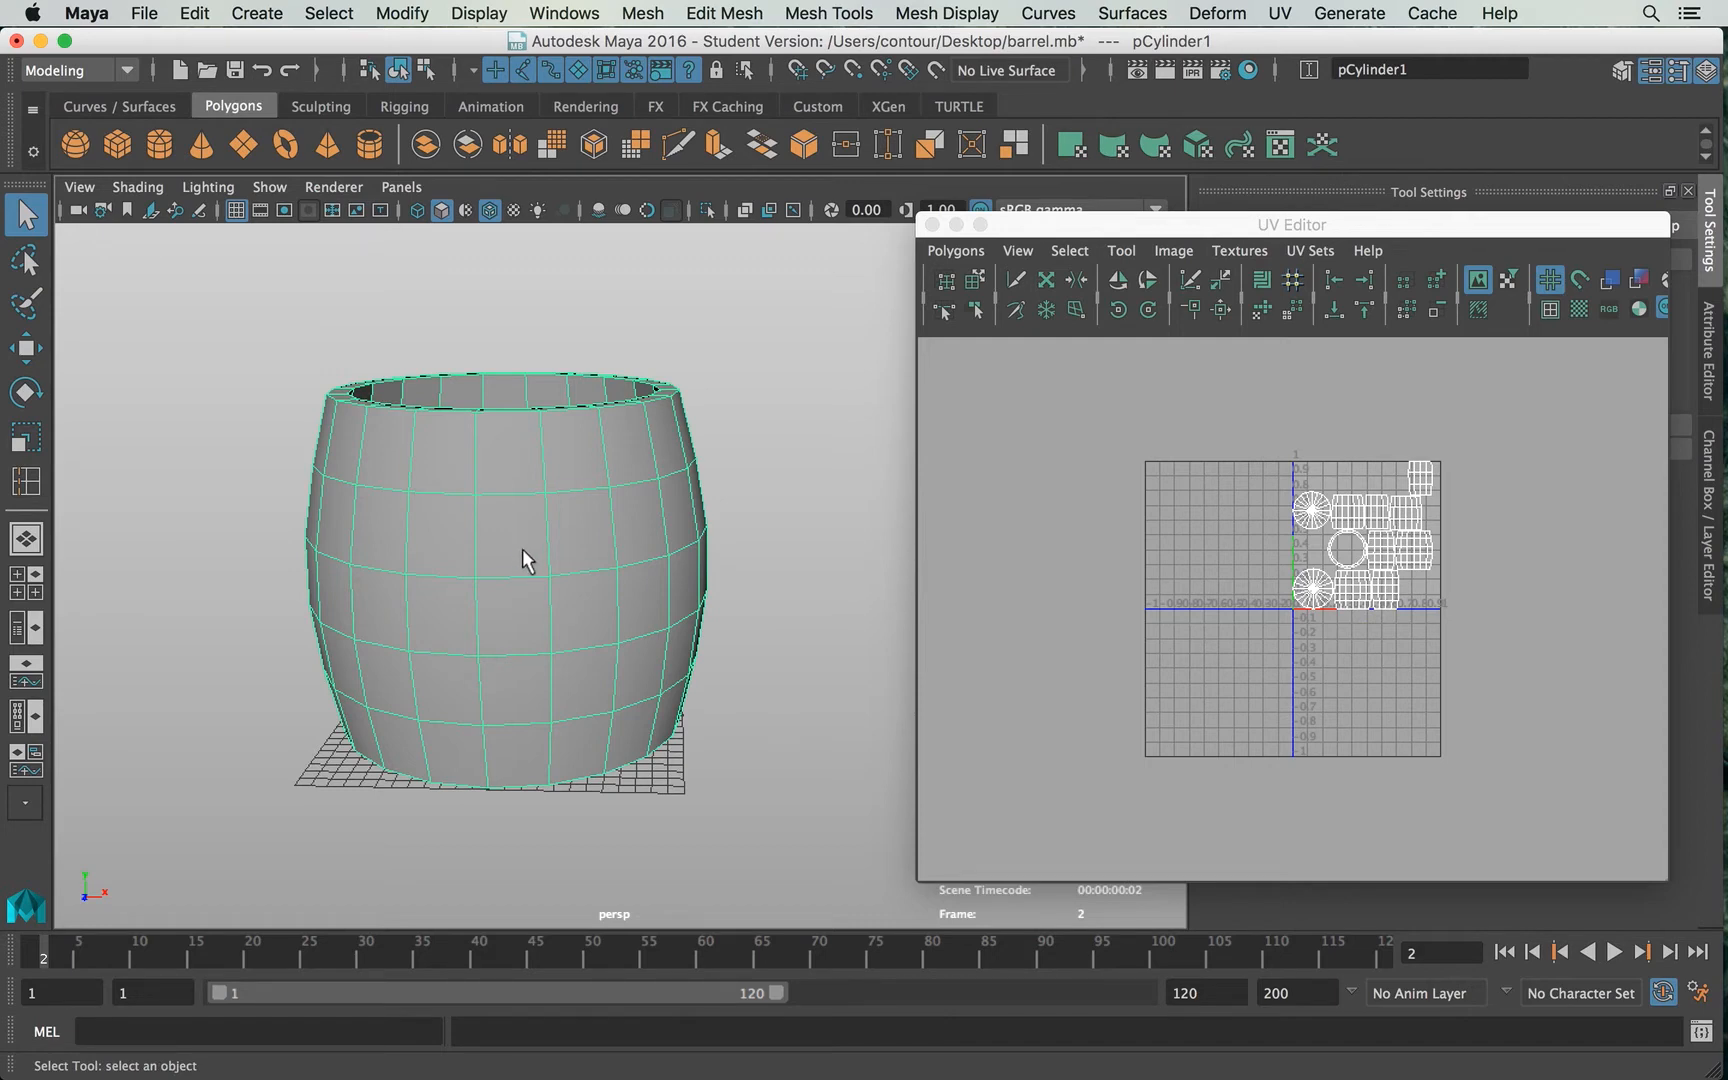
left_click_drag(544, 544, 528, 571, "alt")
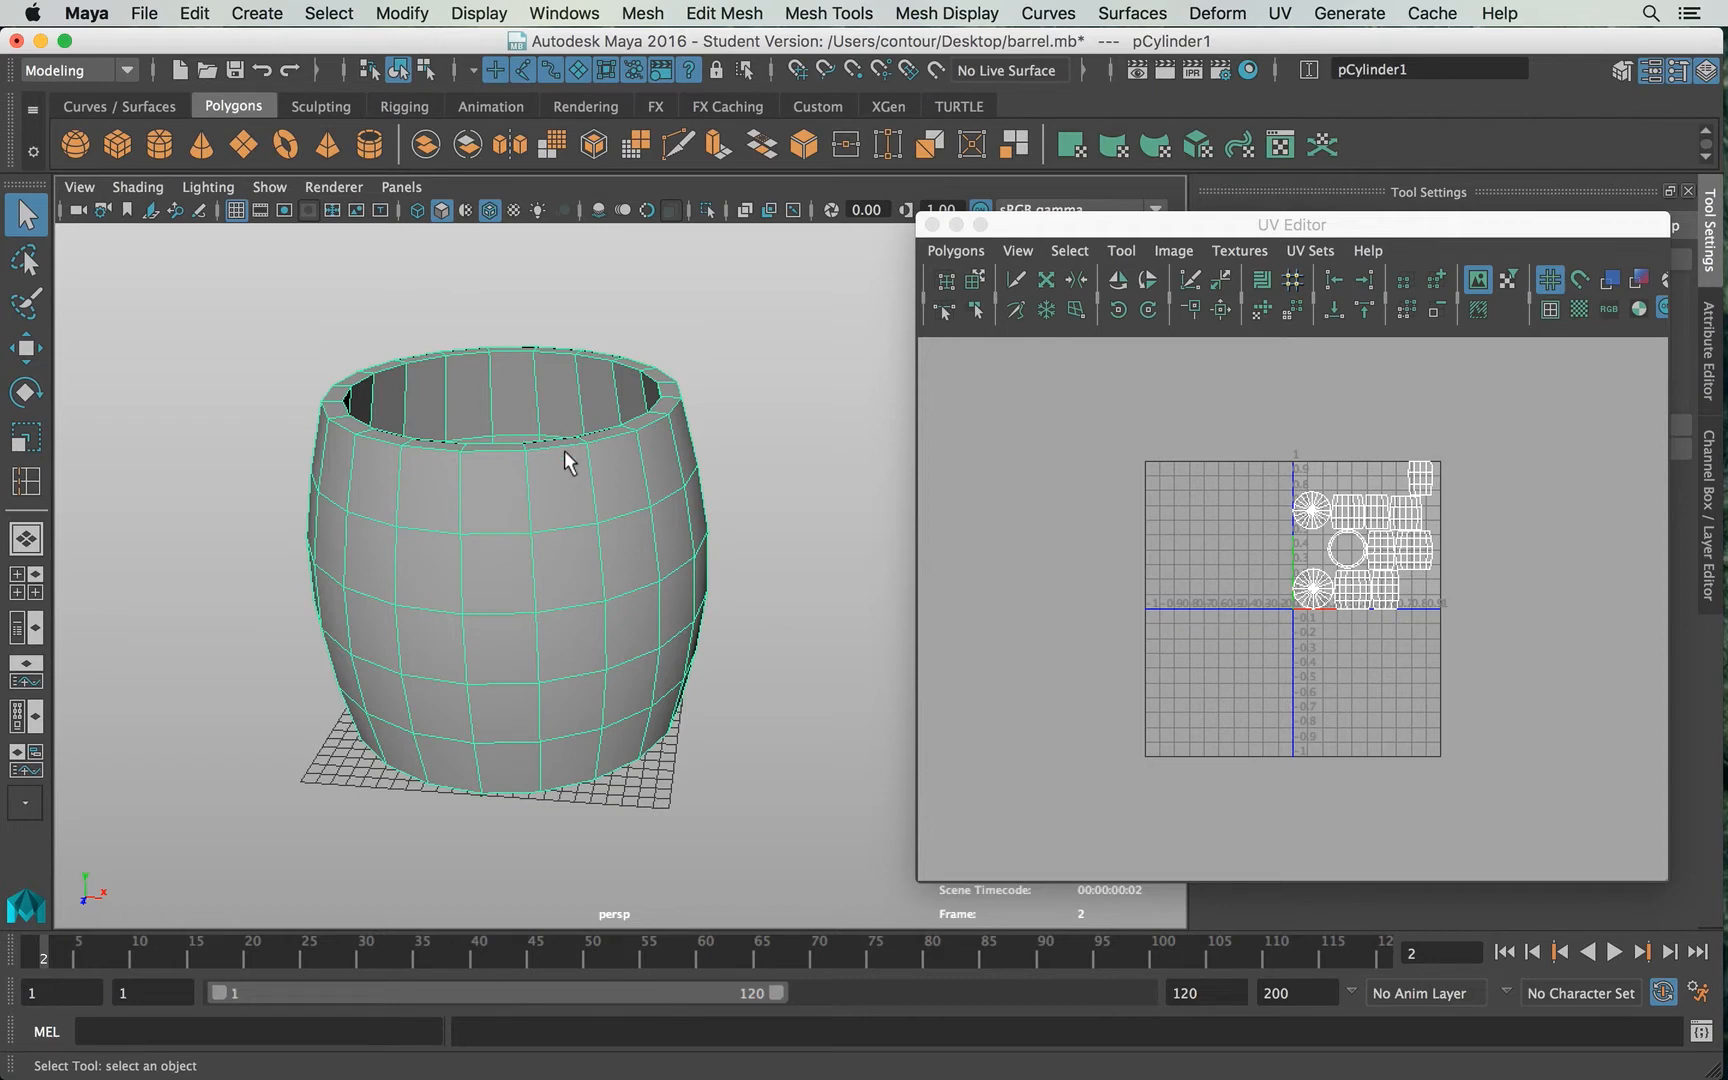
left_click_drag(497, 493, 580, 612, "alt")
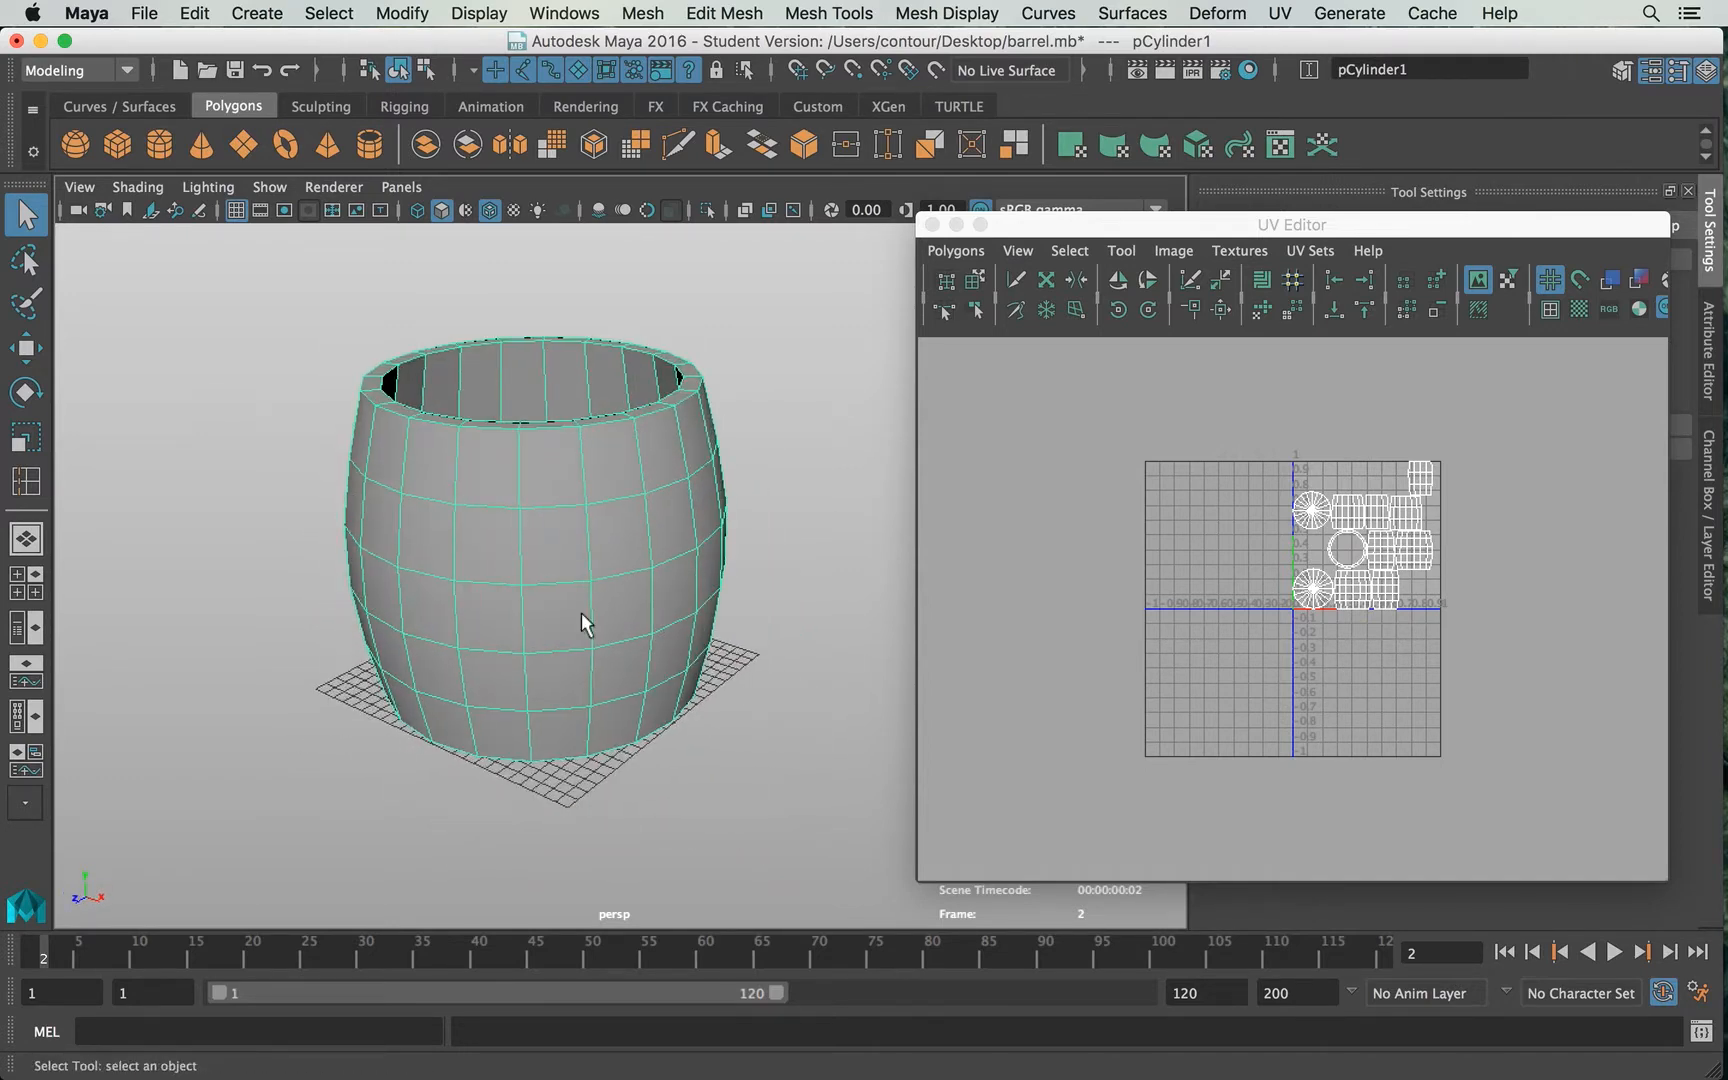
left_click_drag(640, 537, 504, 476, "alt")
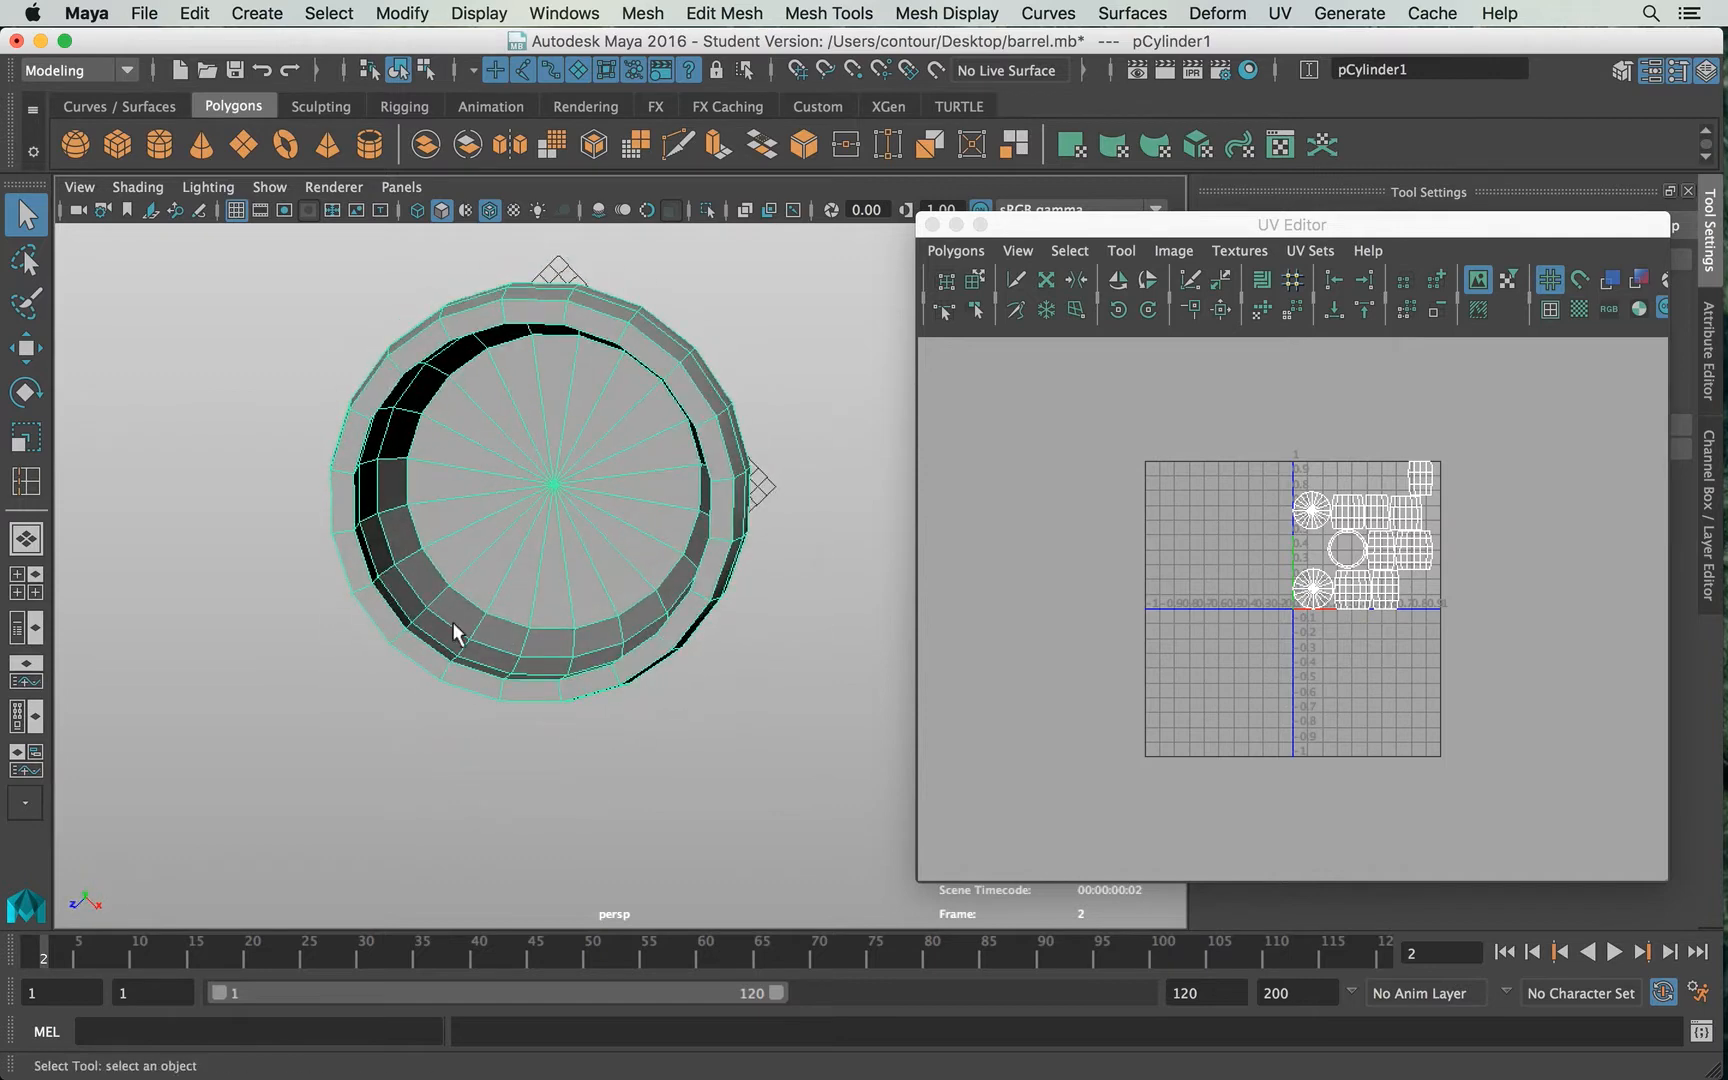
left_click_drag(452, 622, 729, 509, "alt")
mouse_move(478, 540)
left_mouse_down("alt")
mouse_move(486, 555)
mouse_move(491, 522)
left_mouse_up("alt")
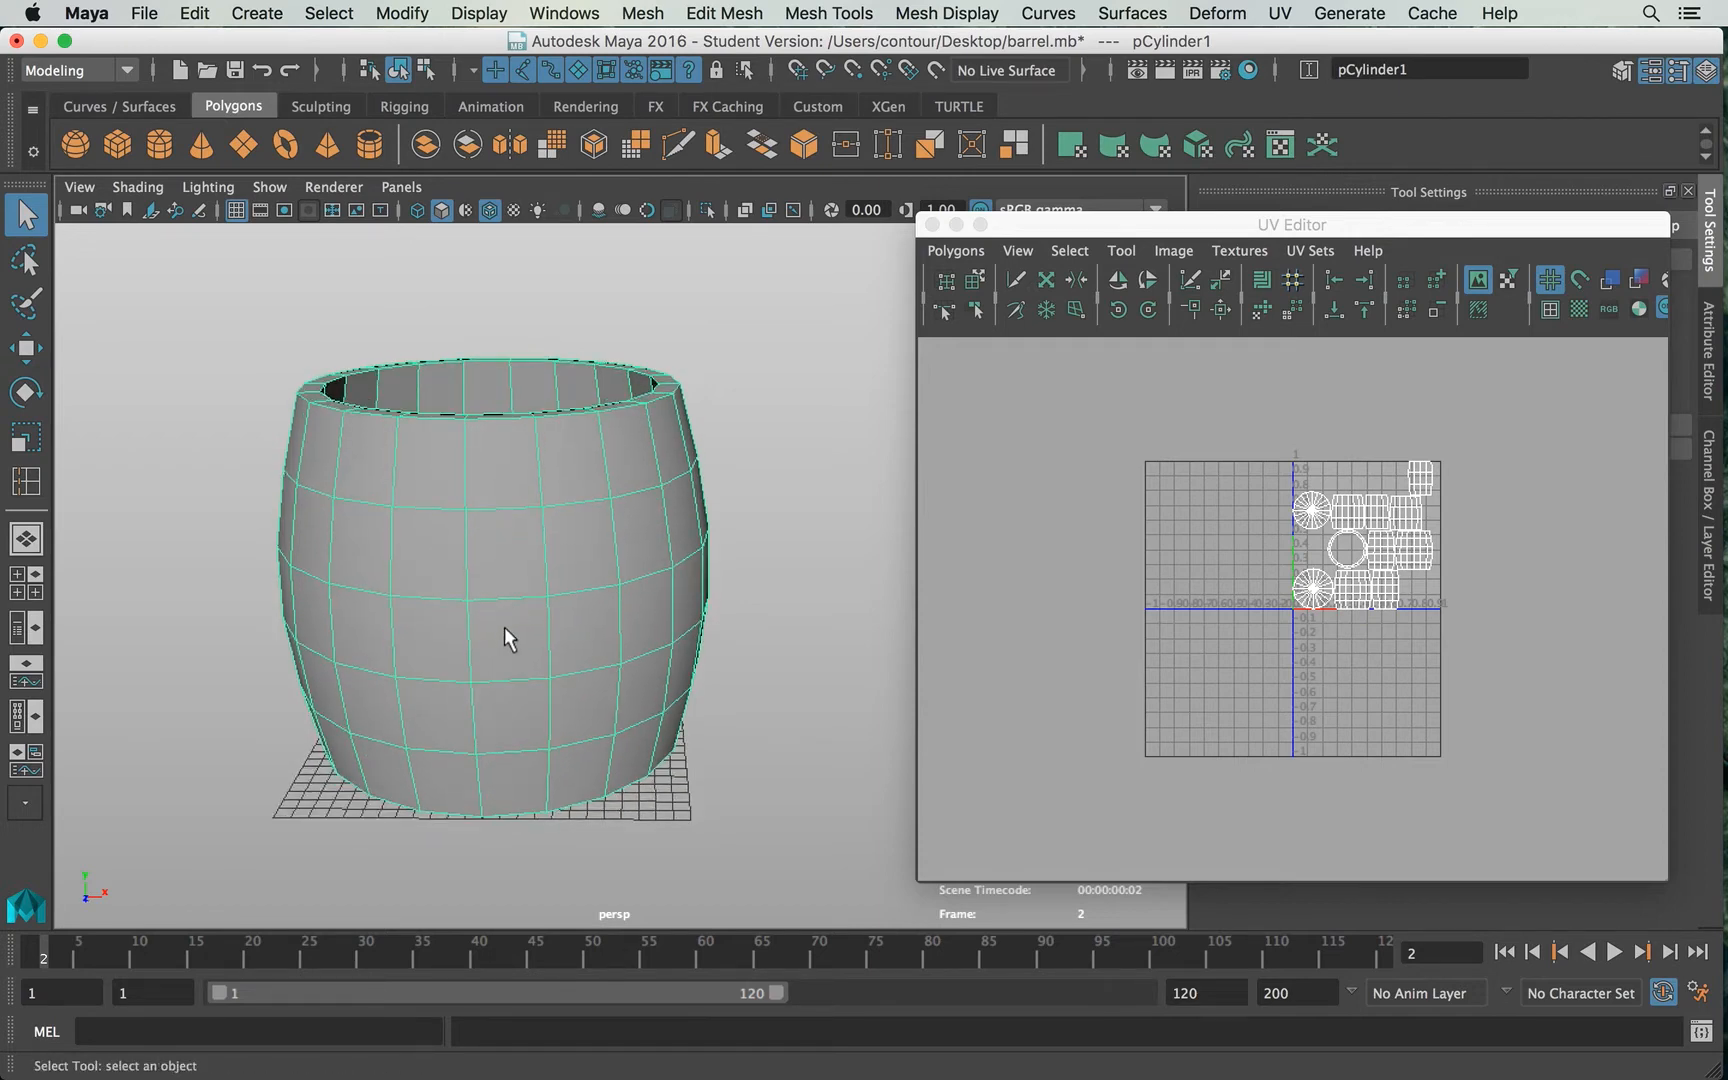
Step: Select all faces of the barrel's outer side wall and apply a Cylindrical UV projection to them
right_click(504, 364)
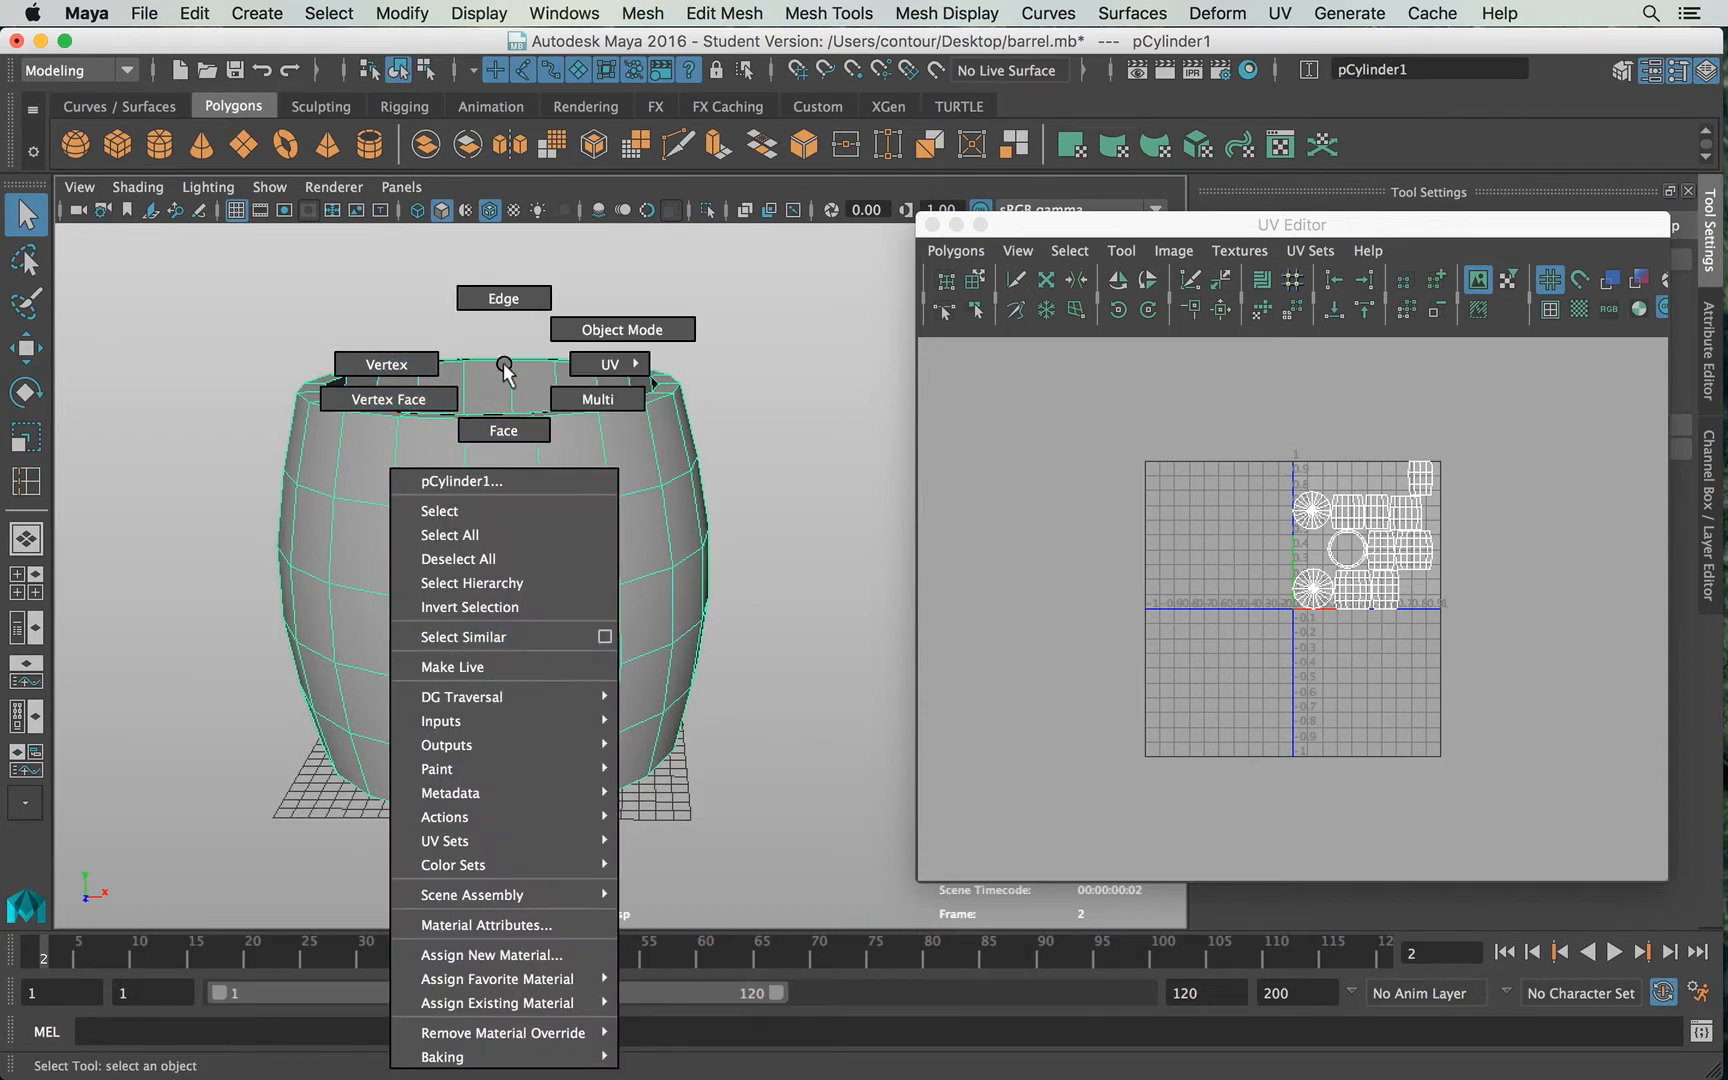
left_click(503, 430)
left_click(512, 616)
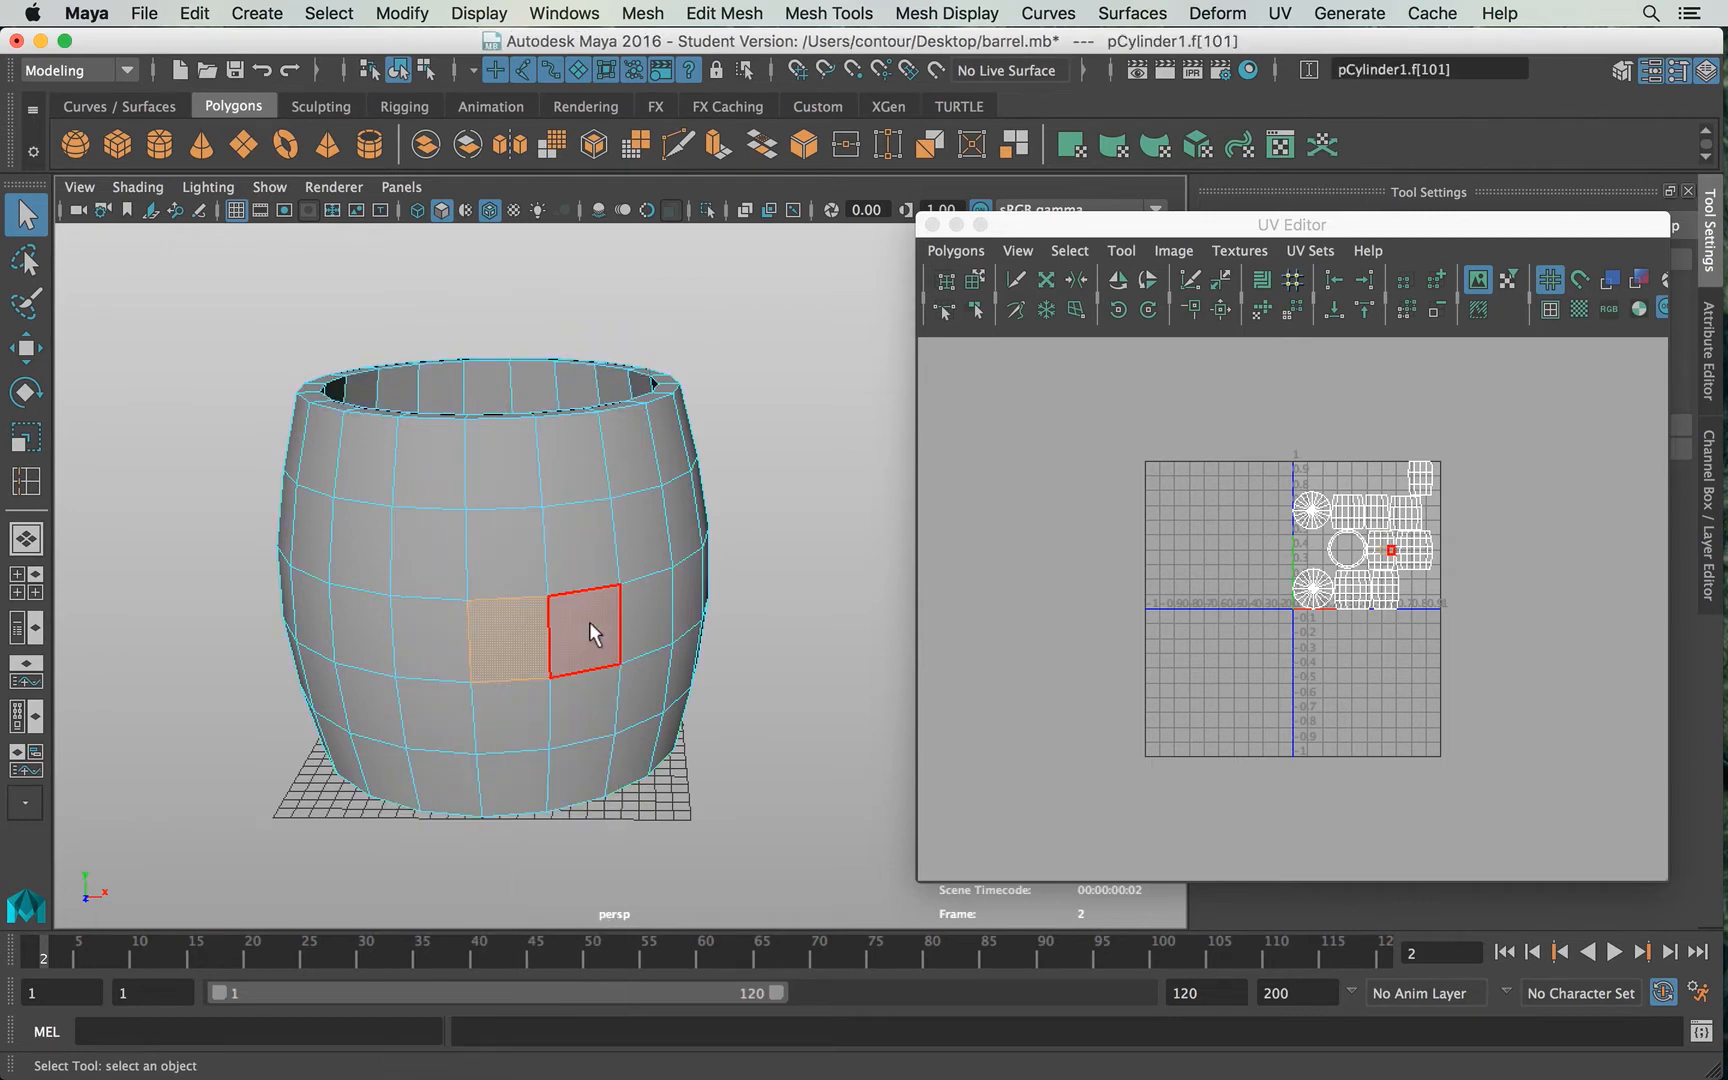
double_click(589, 622, "shift")
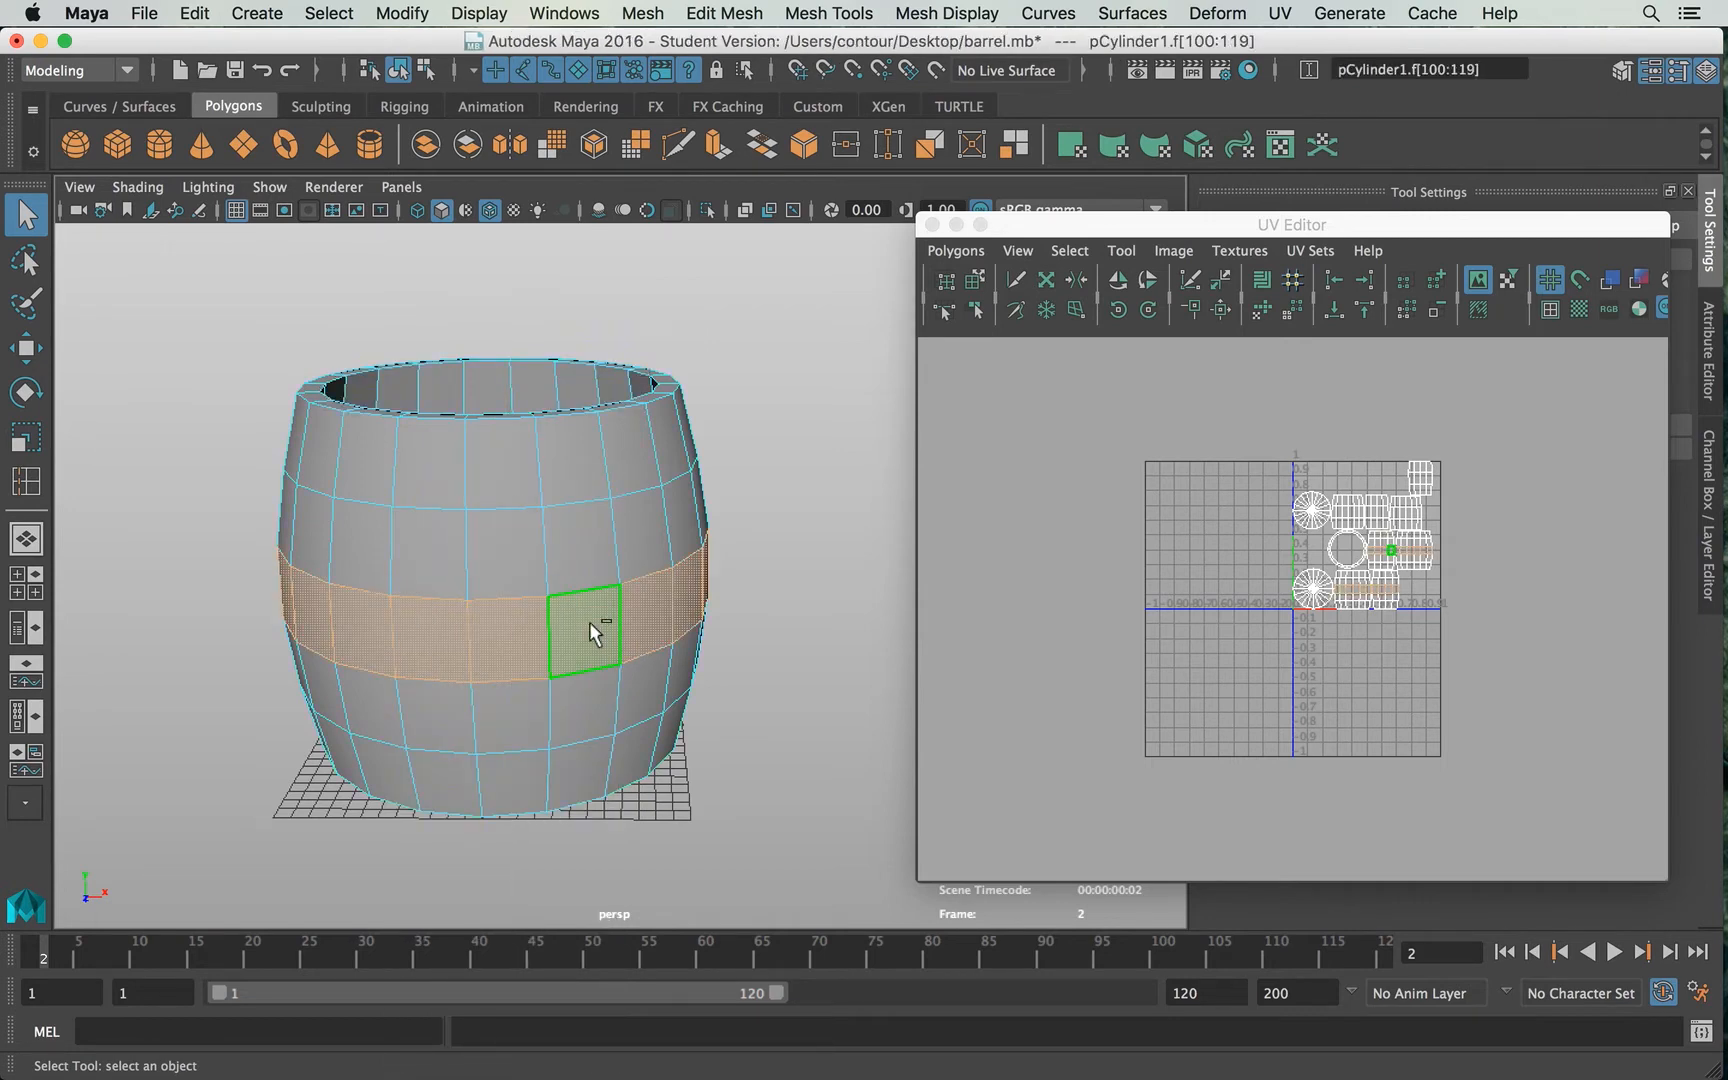
key("shift+period")
key("shift+period")
mouse_move(447, 625)
left_mouse_down("alt")
mouse_move(495, 705)
mouse_move(521, 563)
mouse_move(644, 521)
mouse_move(501, 513)
mouse_move(489, 595)
mouse_move(459, 617)
left_mouse_up("alt")
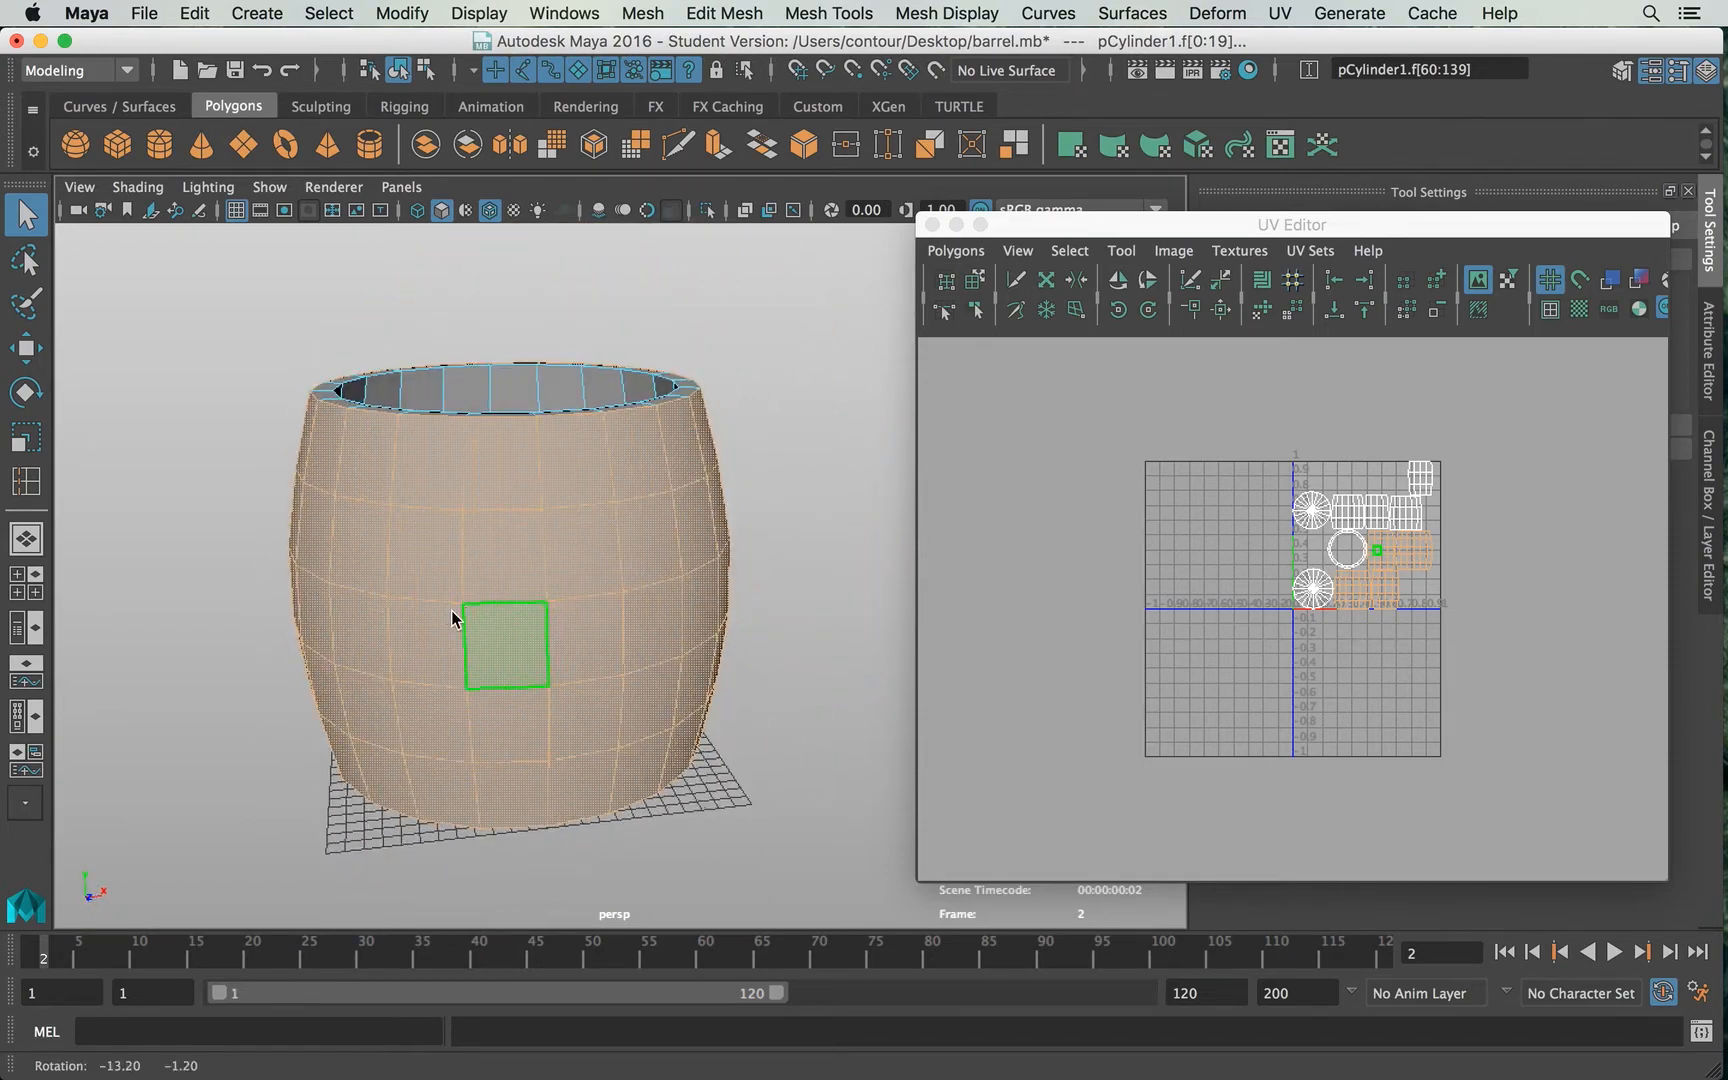
left_click(1278, 14)
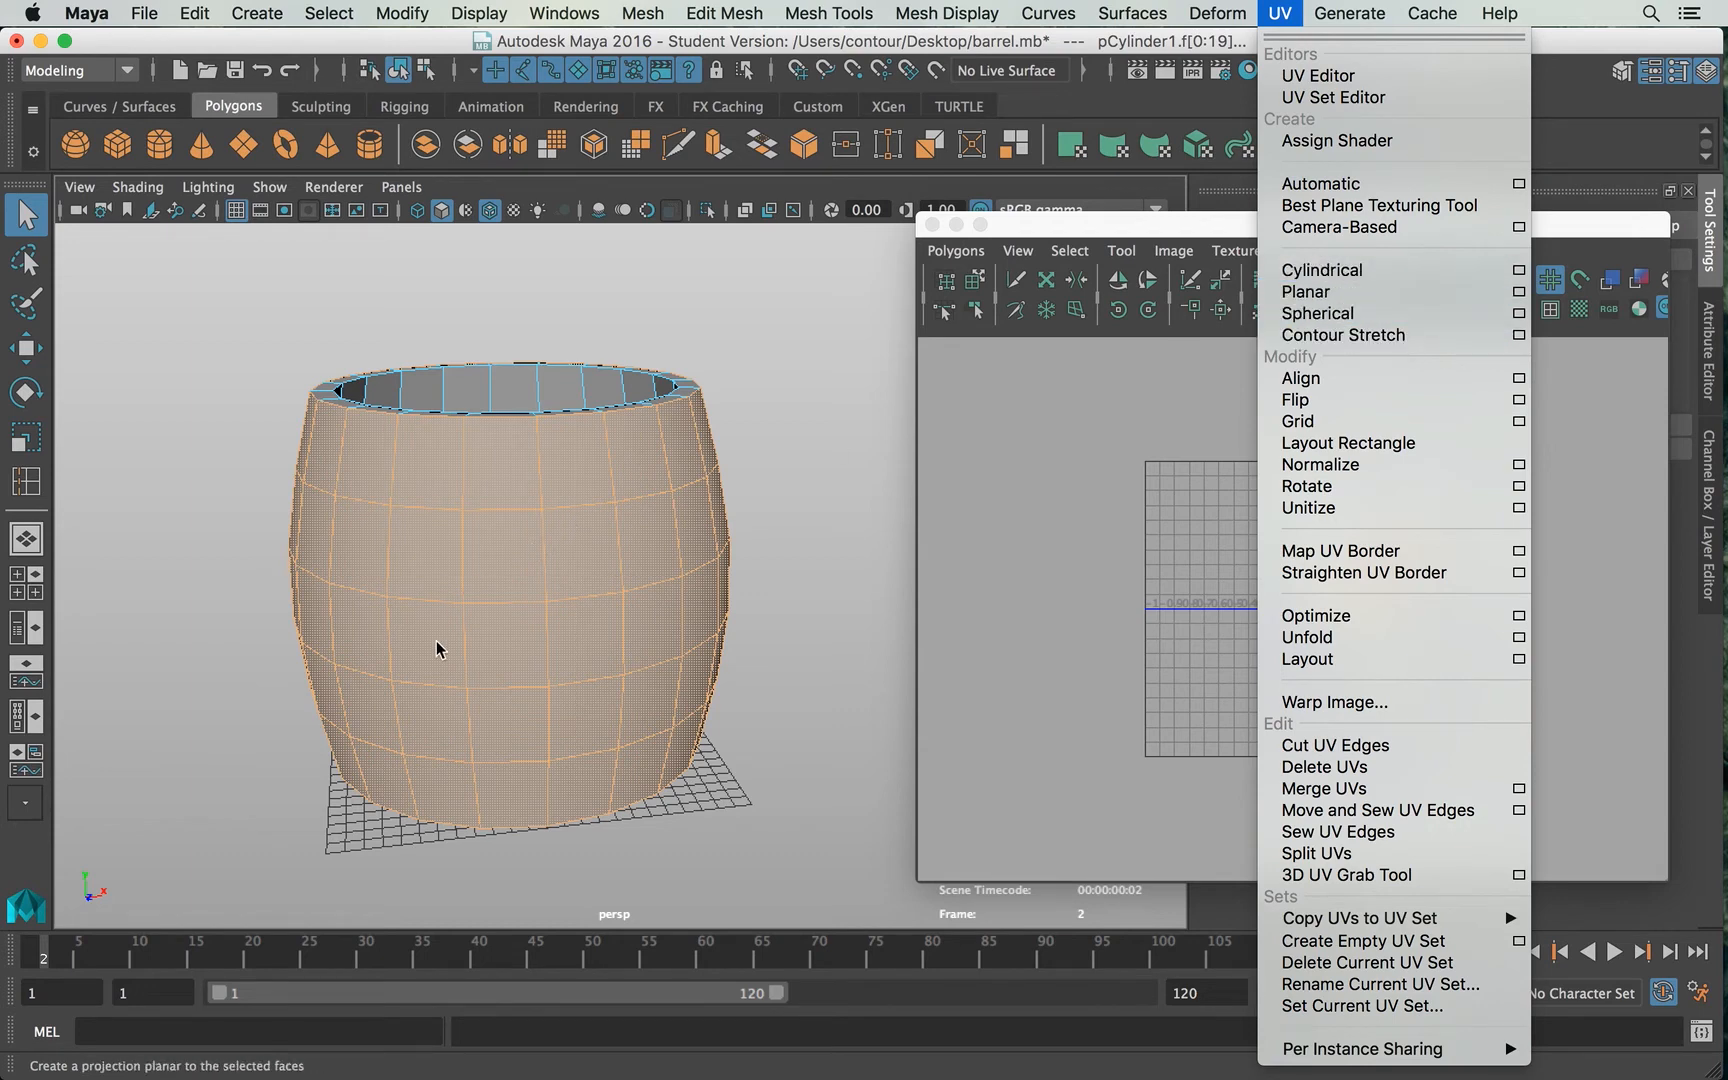
left_click(1320, 272)
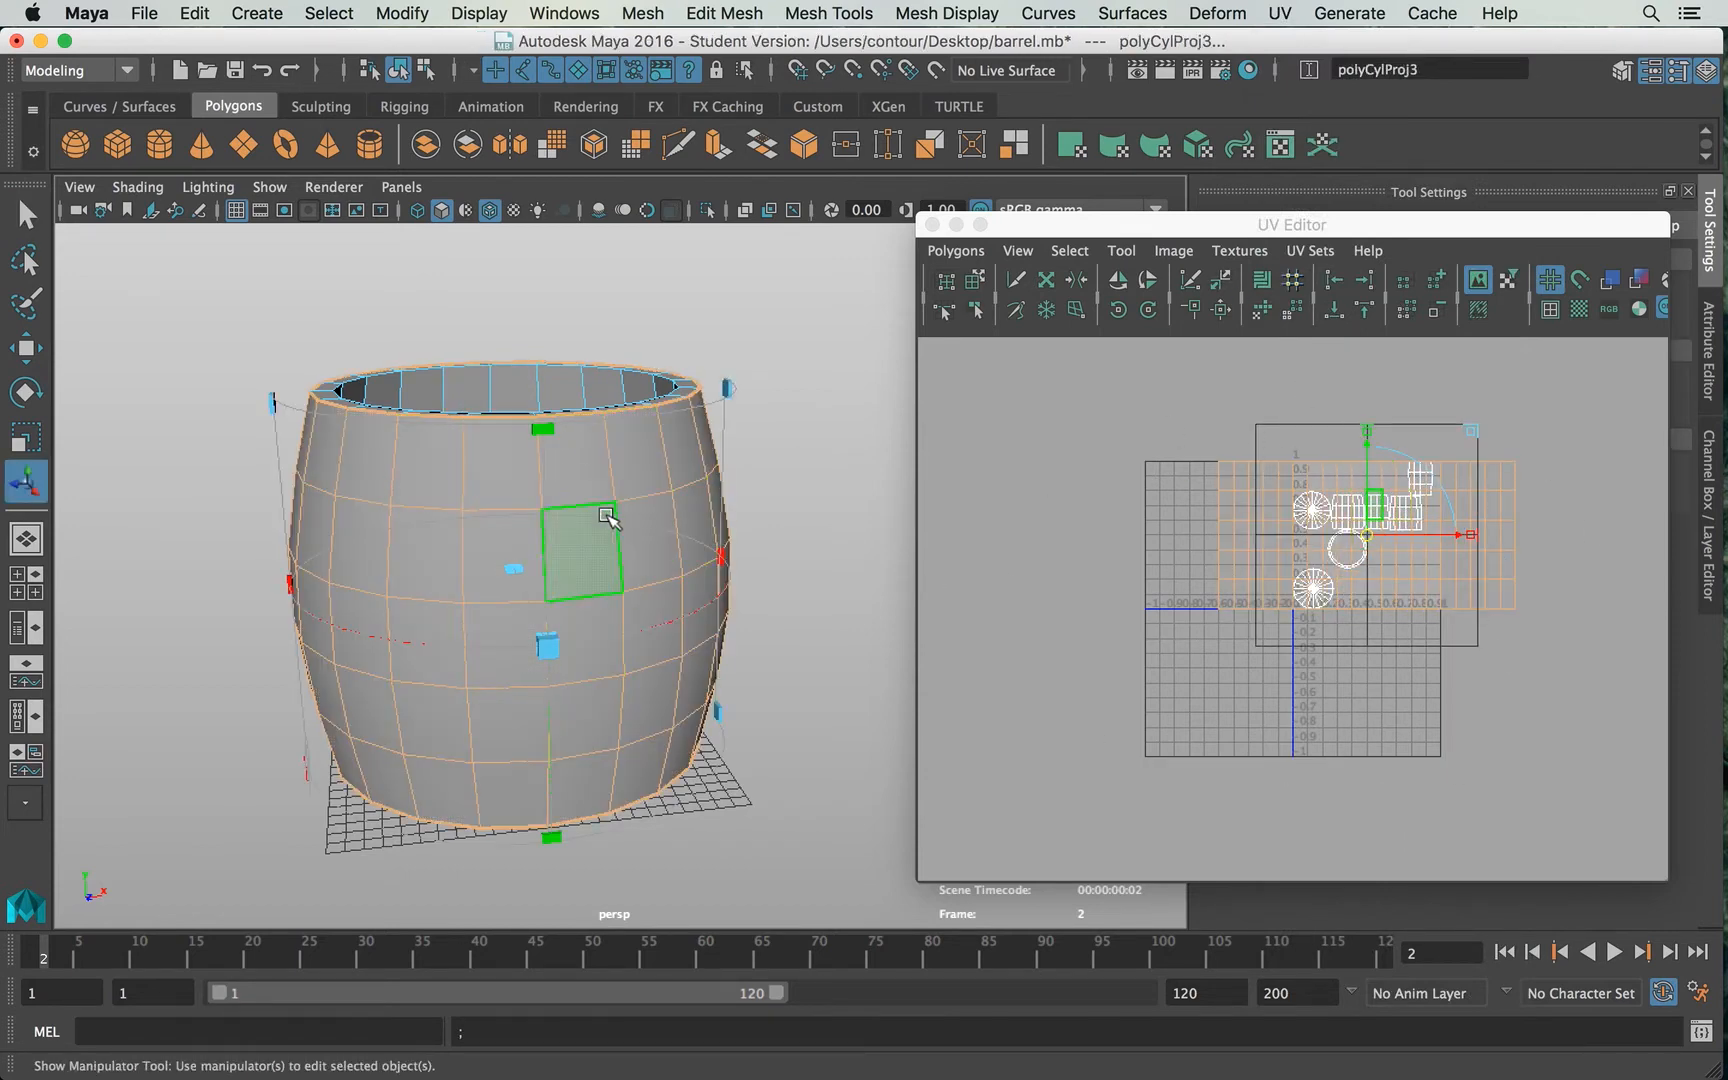
Step: Adjust the cylindrical projection manipulator so the side wall's UV shell becomes shorter vertically and wider horizontally
left_click_drag(595, 540, 486, 528, "alt")
left_click_drag(358, 421, 340, 355)
left_click_drag(505, 517, 470, 525, "alt")
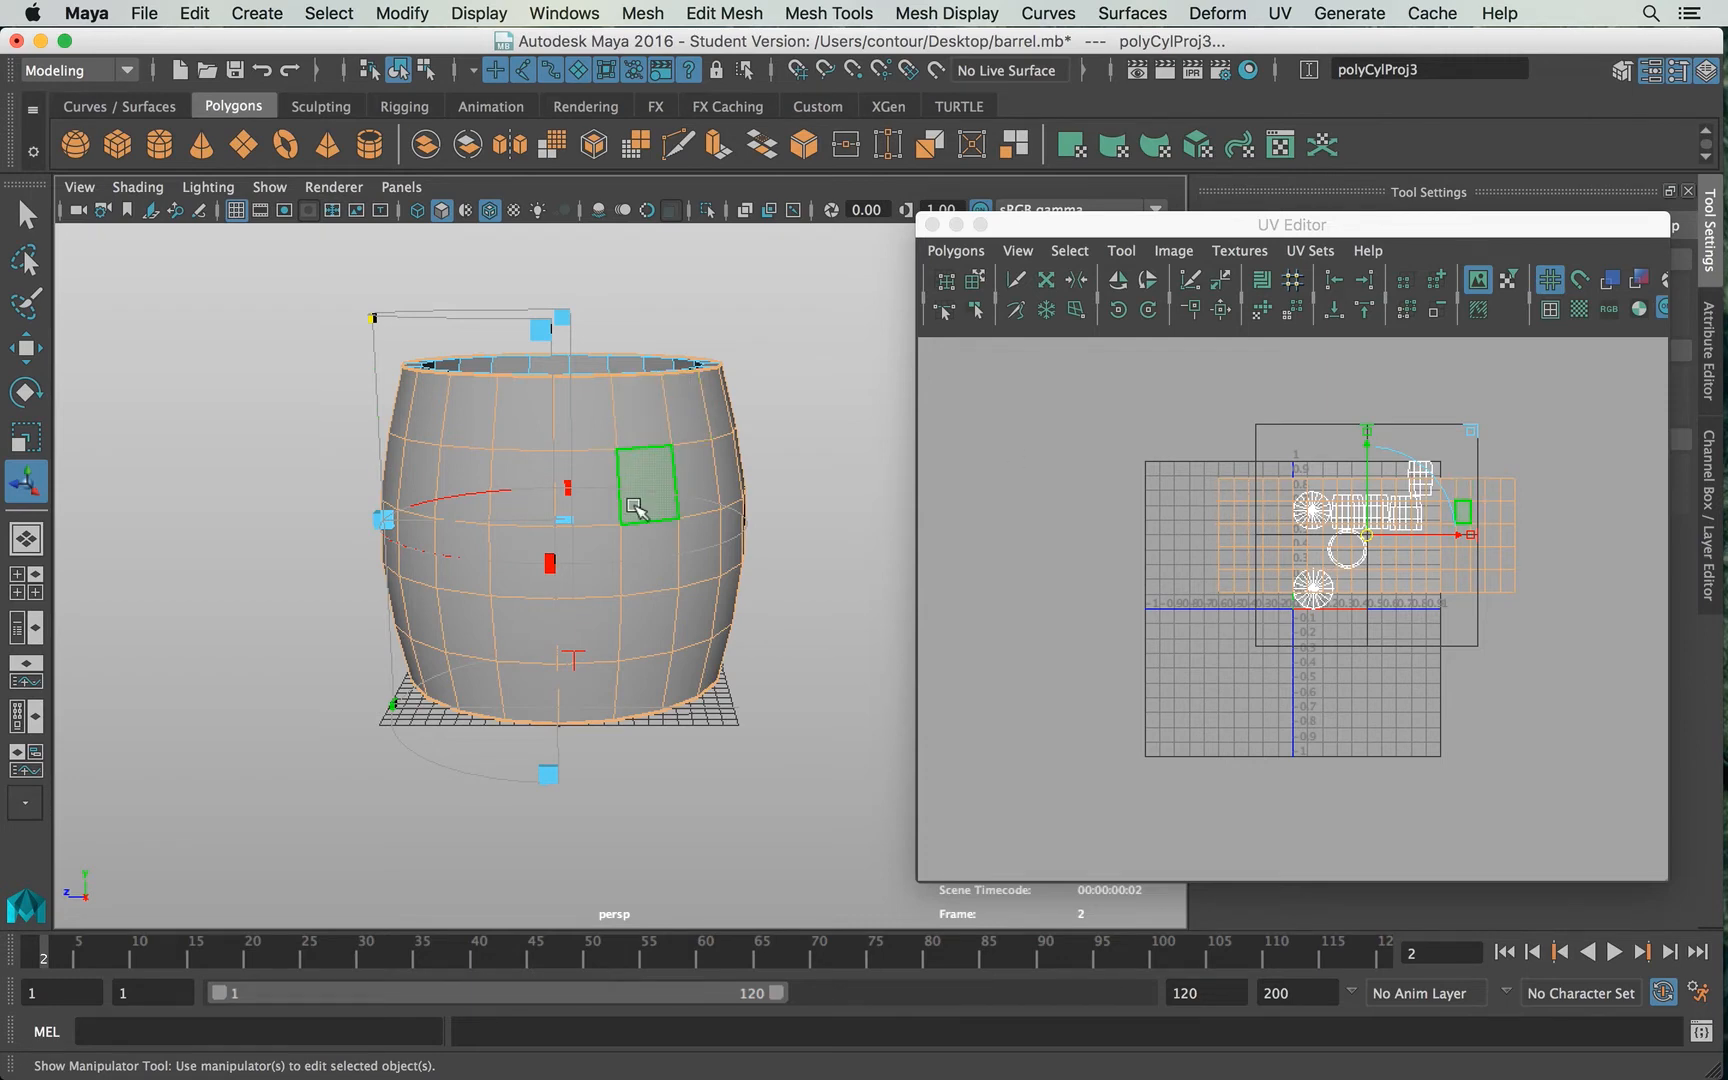
left_click_drag(610, 560, 505, 590, "alt")
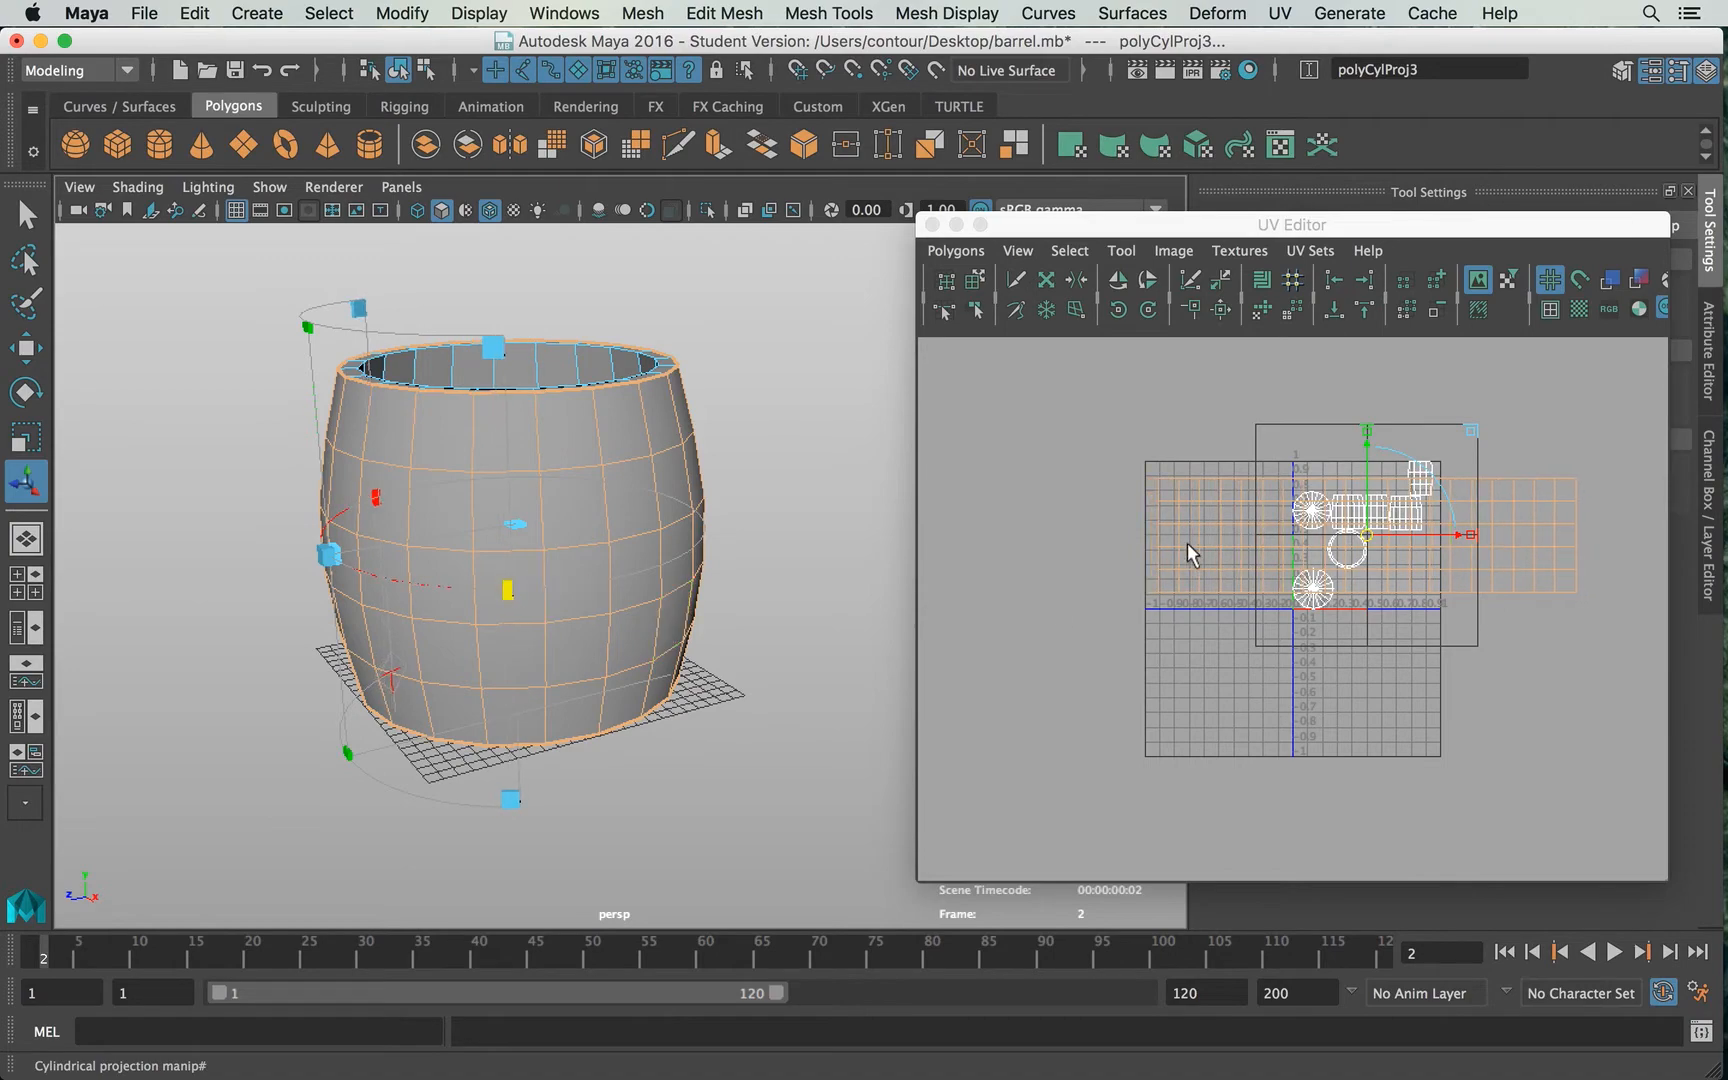
left_click_drag(505, 515, 538, 538, "alt")
mouse_move(513, 625)
left_mouse_down("alt")
mouse_move(478, 615)
mouse_move(733, 598)
mouse_move(648, 617)
mouse_move(515, 605)
left_mouse_up("alt")
Step: Select the side wall's entire UV shell and move it down and to the left, clear of the other shells
left_click(1160, 500)
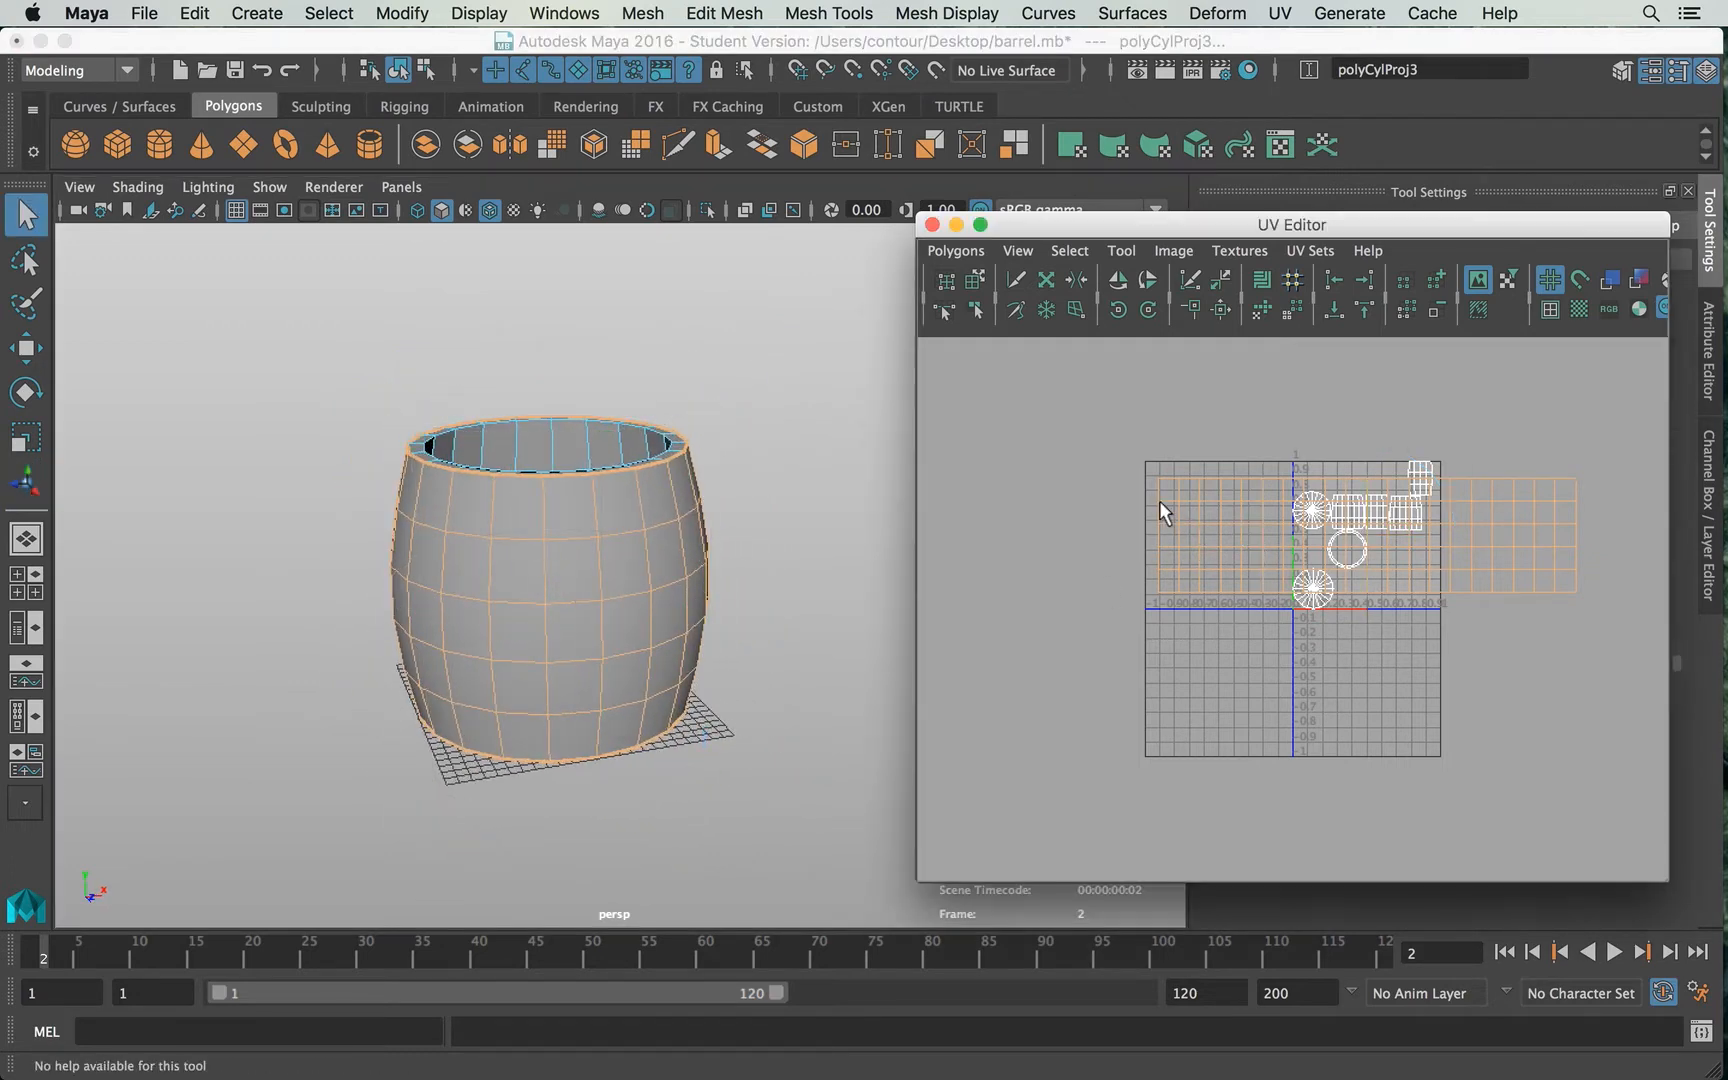
right_click_drag(1160, 503, 1254, 503)
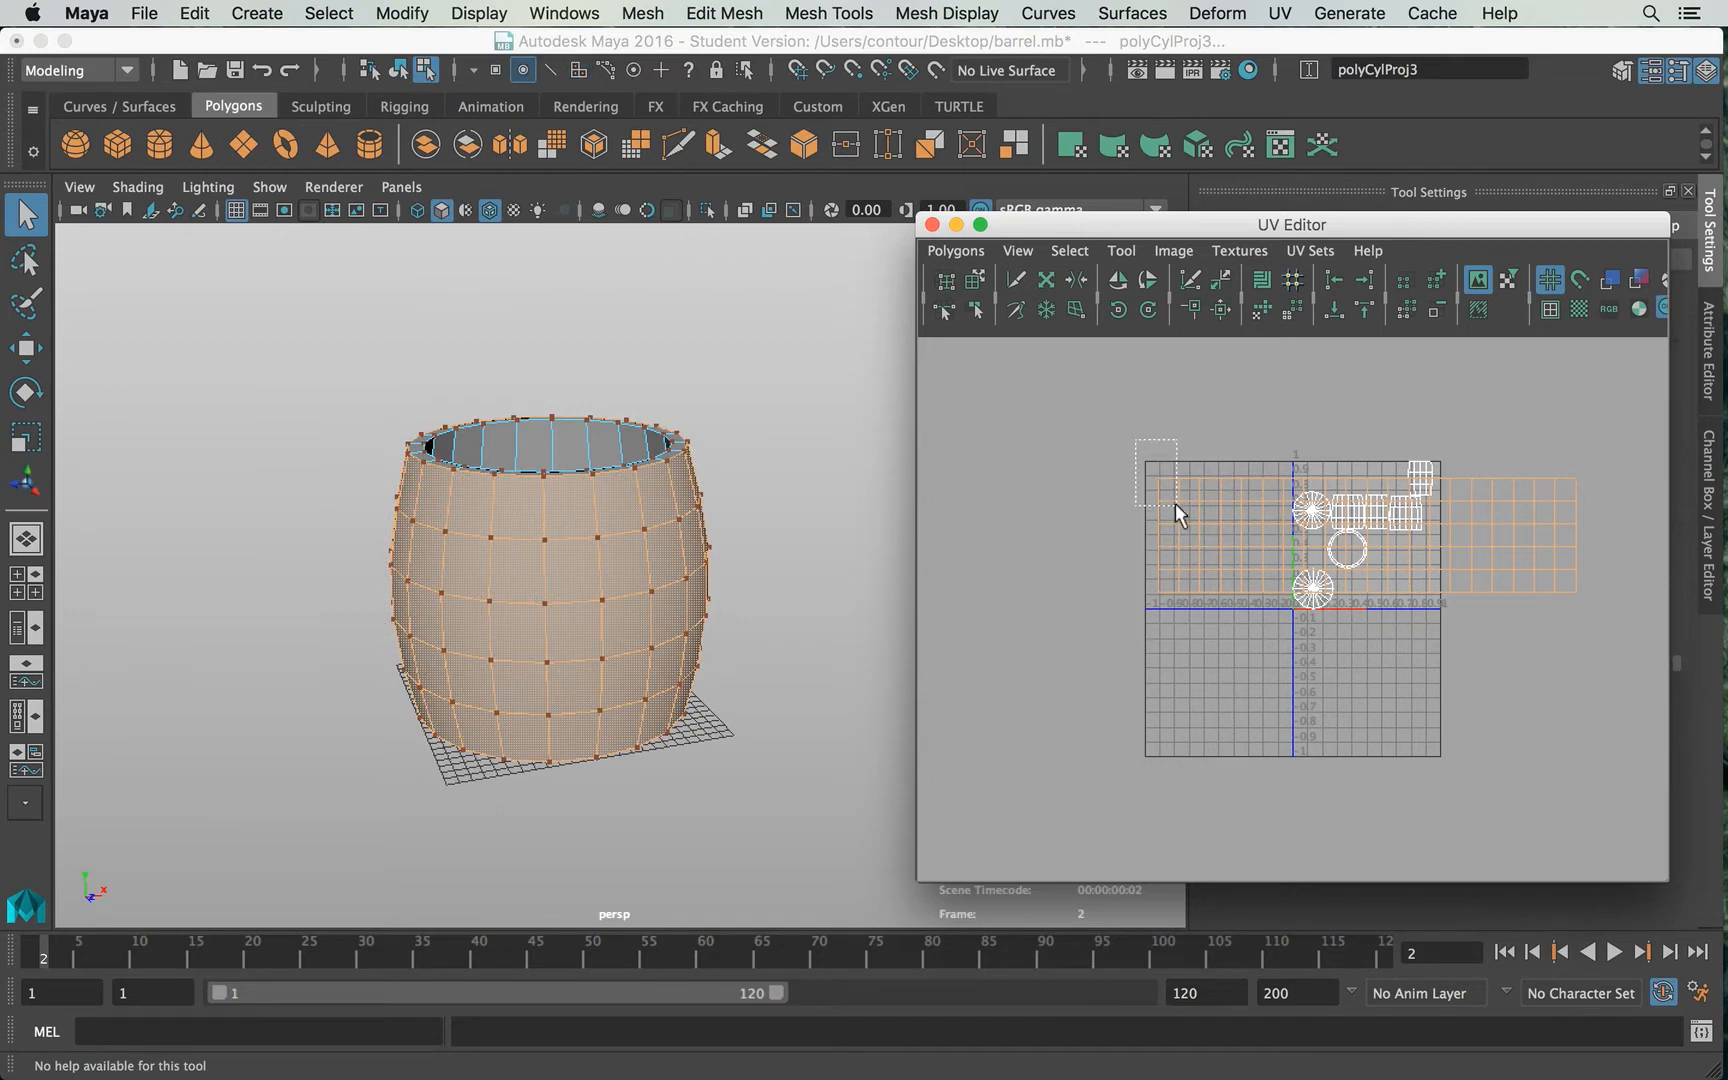
left_click_drag(1177, 505, 1224, 554)
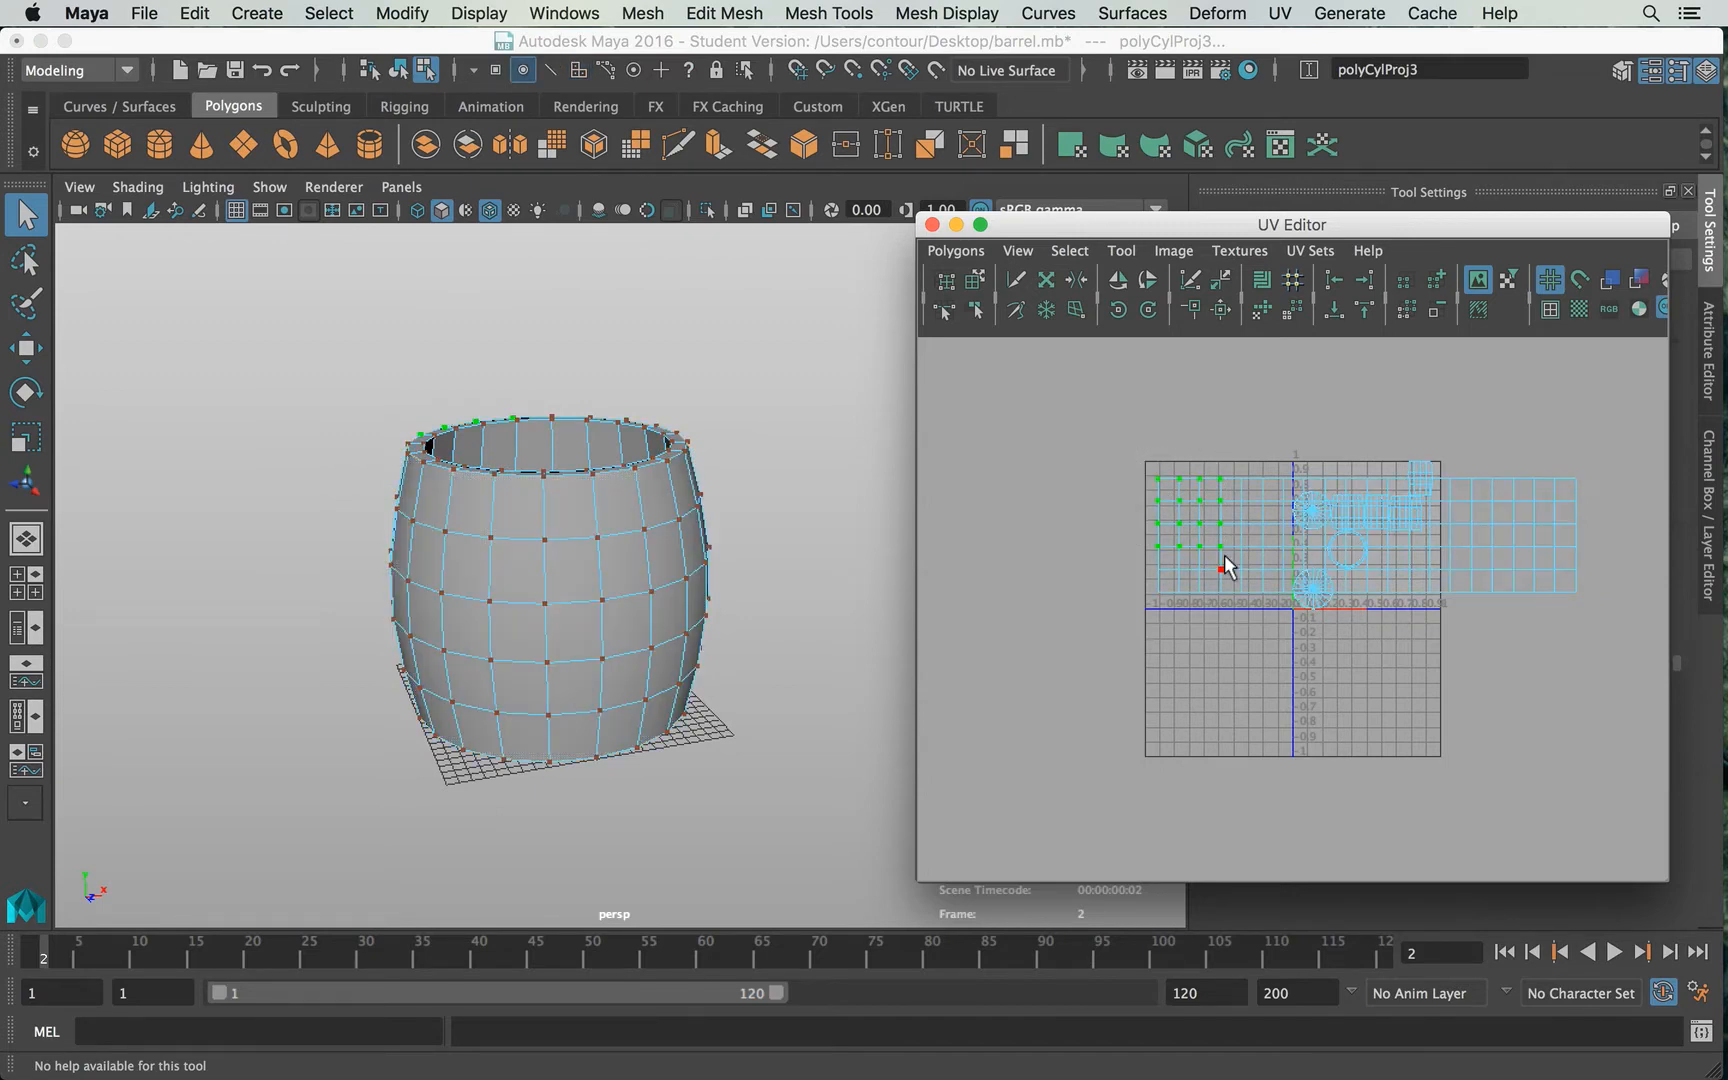
right_click(1192, 506, "shift")
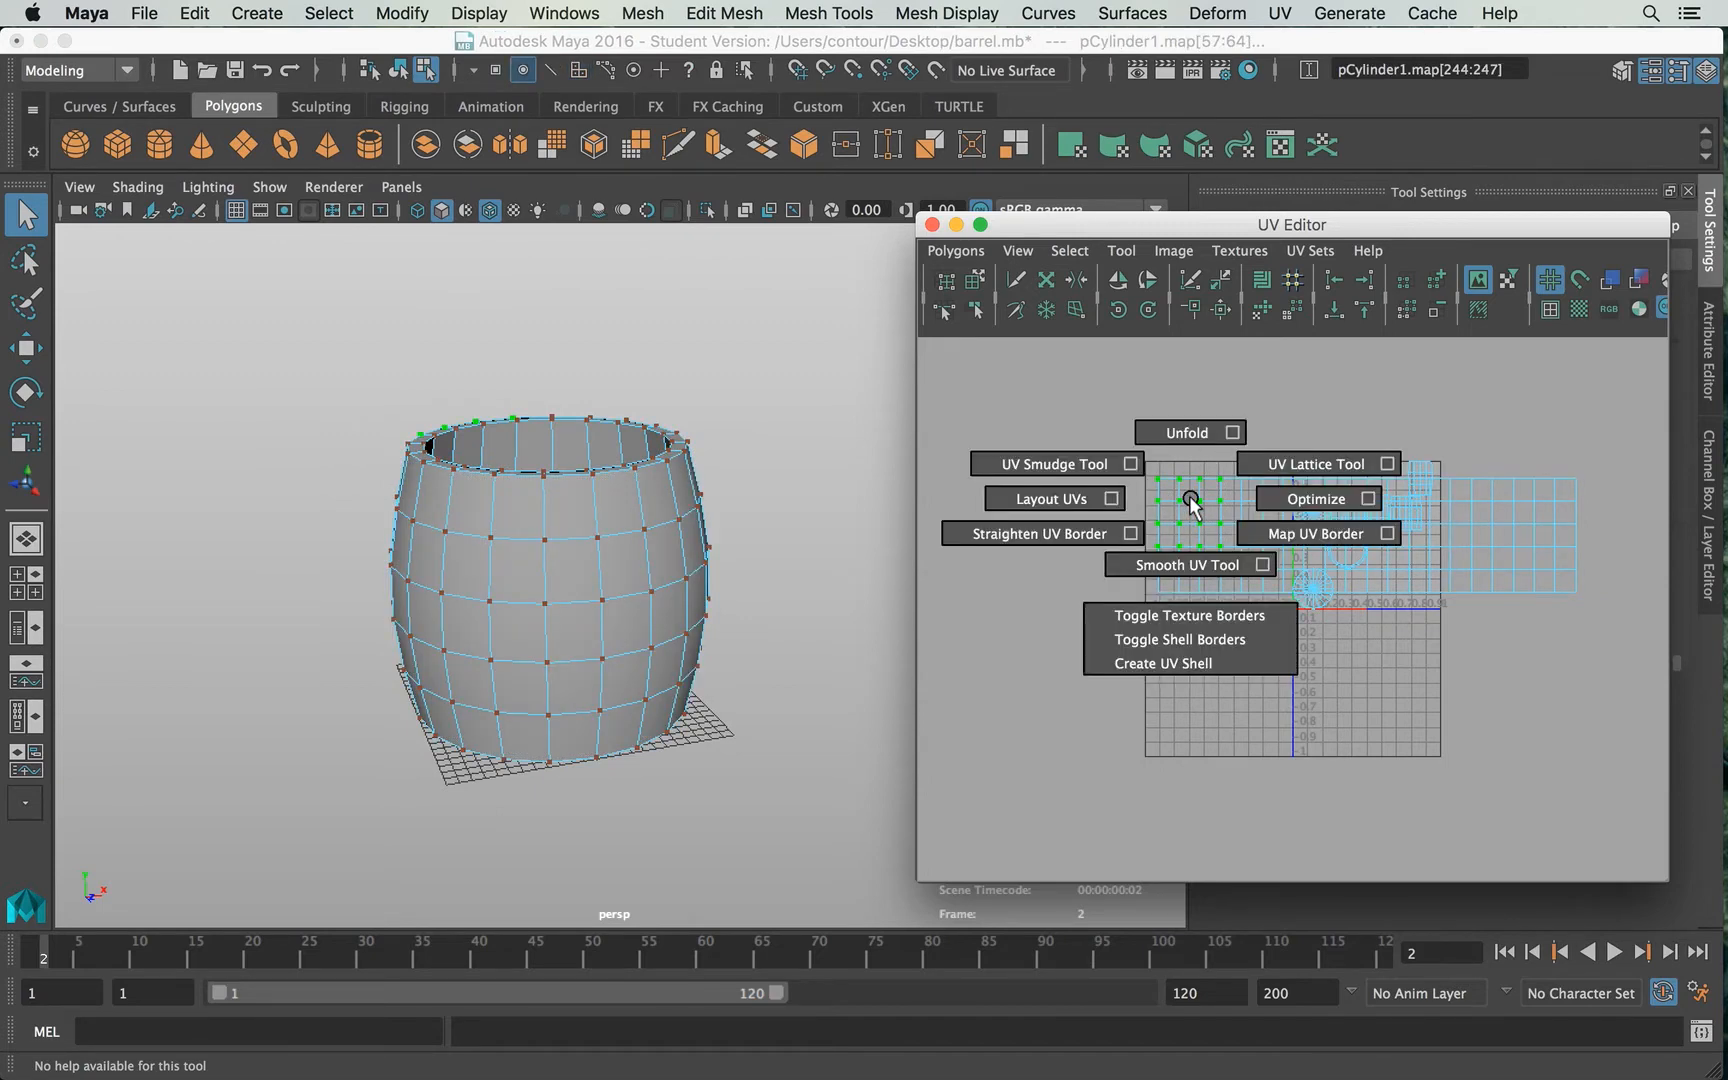
right_click(1192, 506, "ctrl")
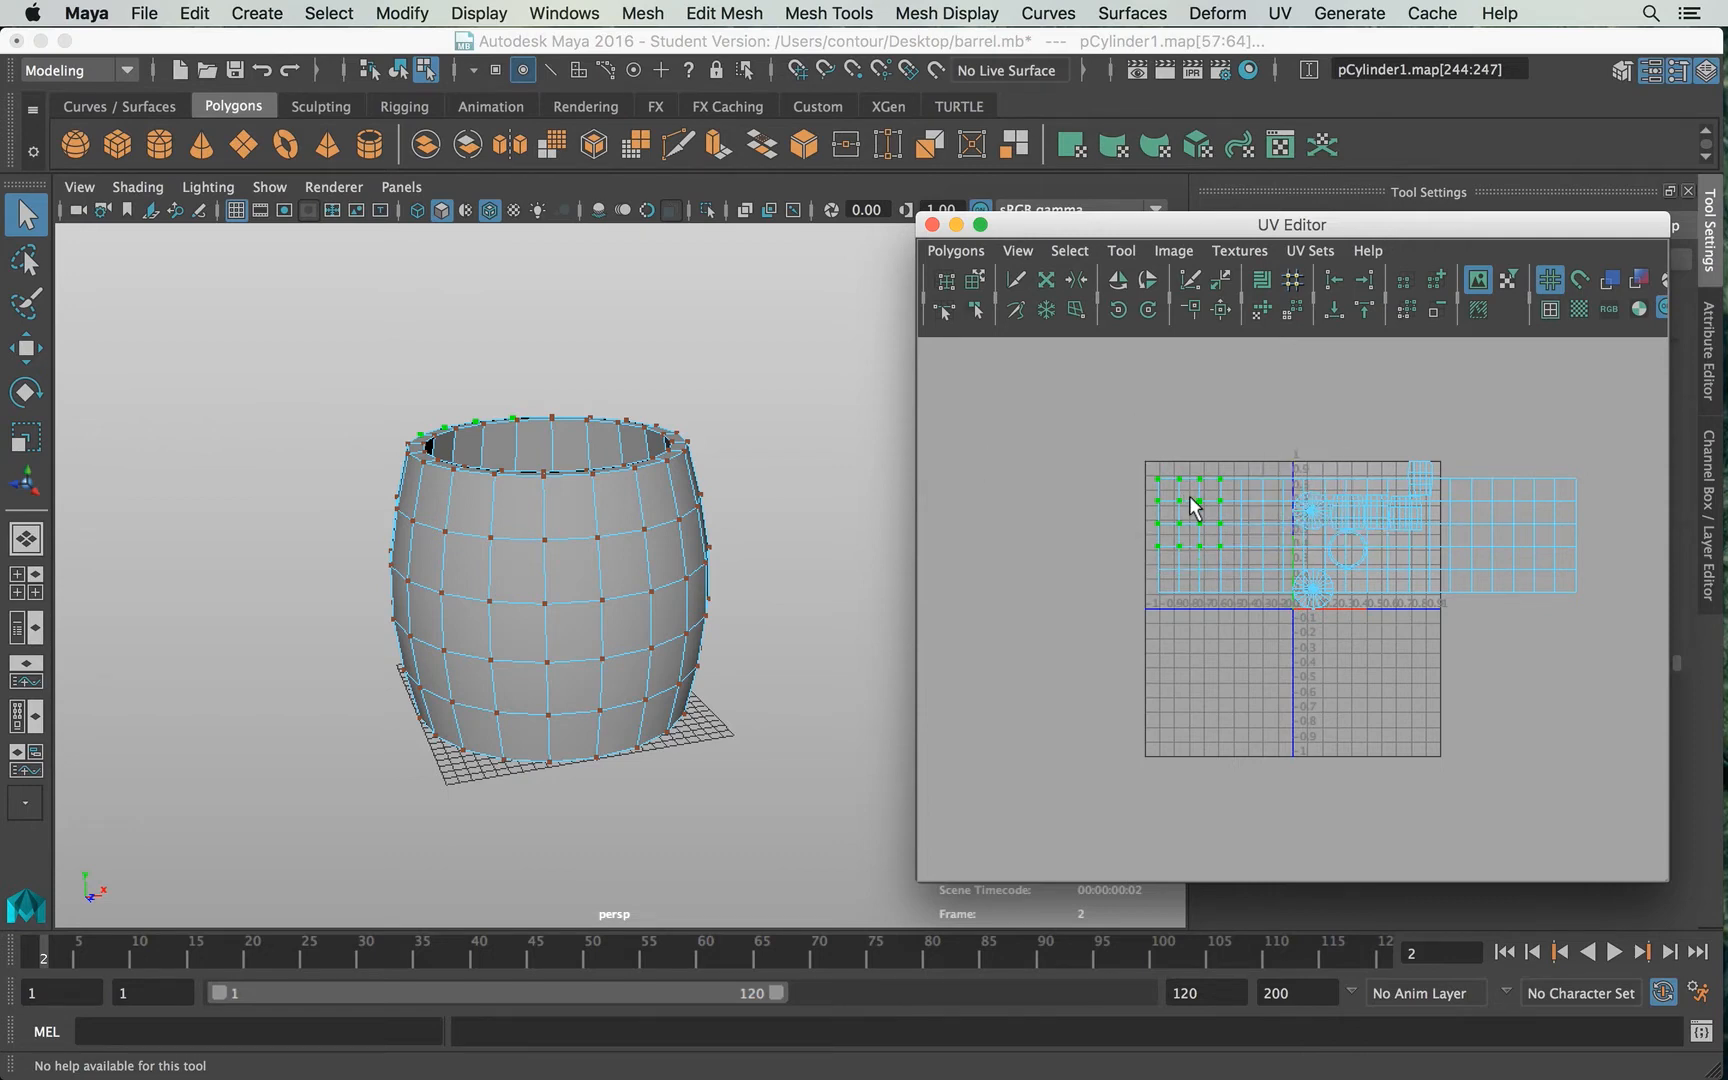
right_click(1192, 506, "ctrl")
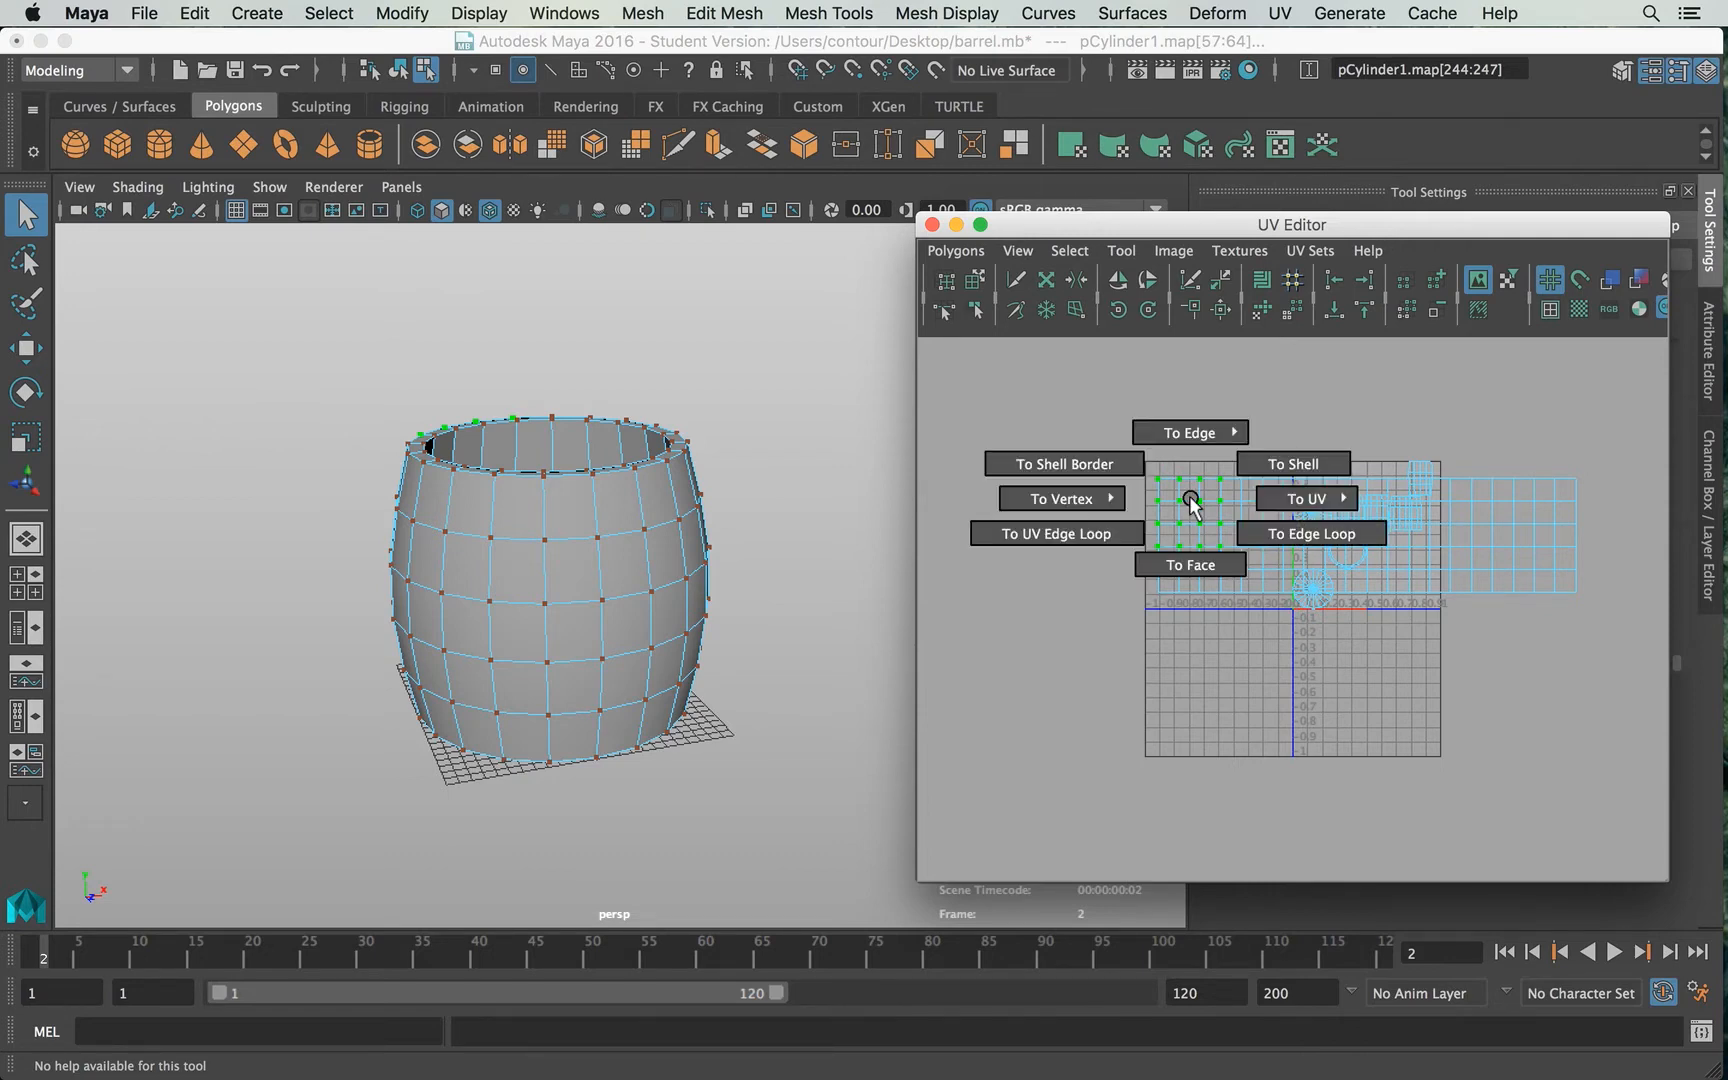
left_click(1264, 464)
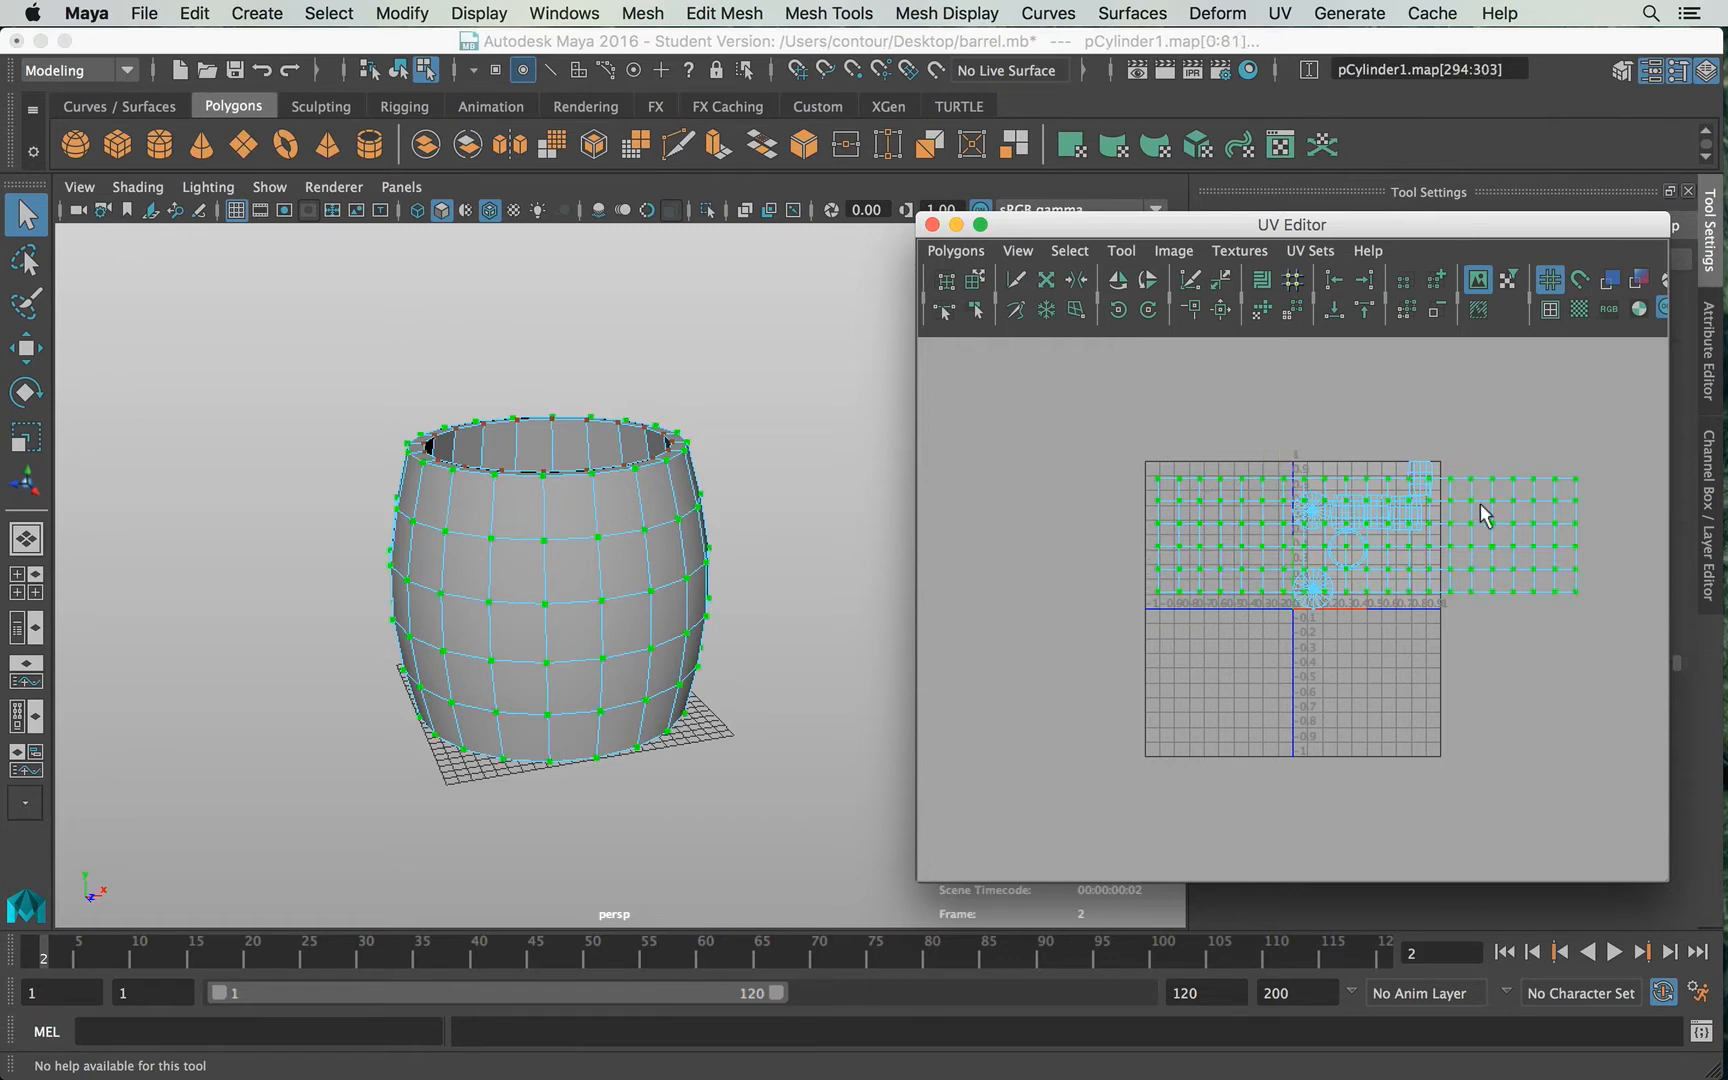
key("w")
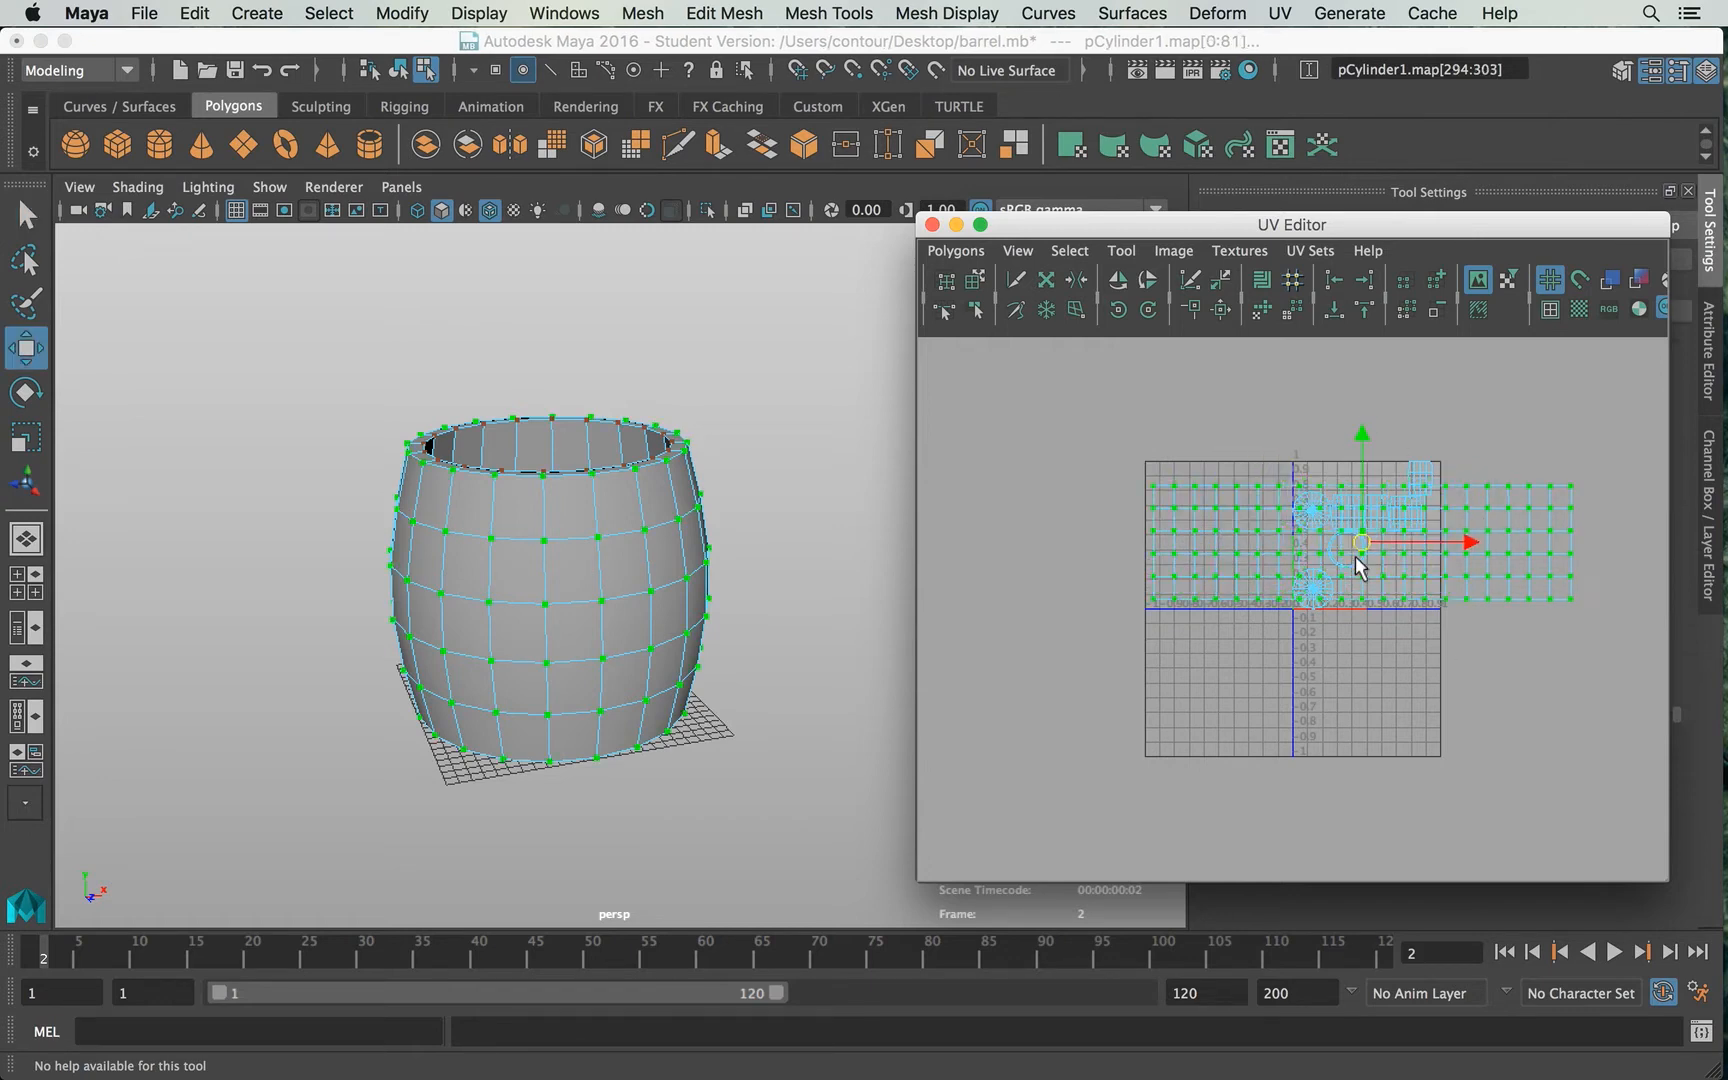
left_click_drag(1355, 556, 1202, 740)
key("q")
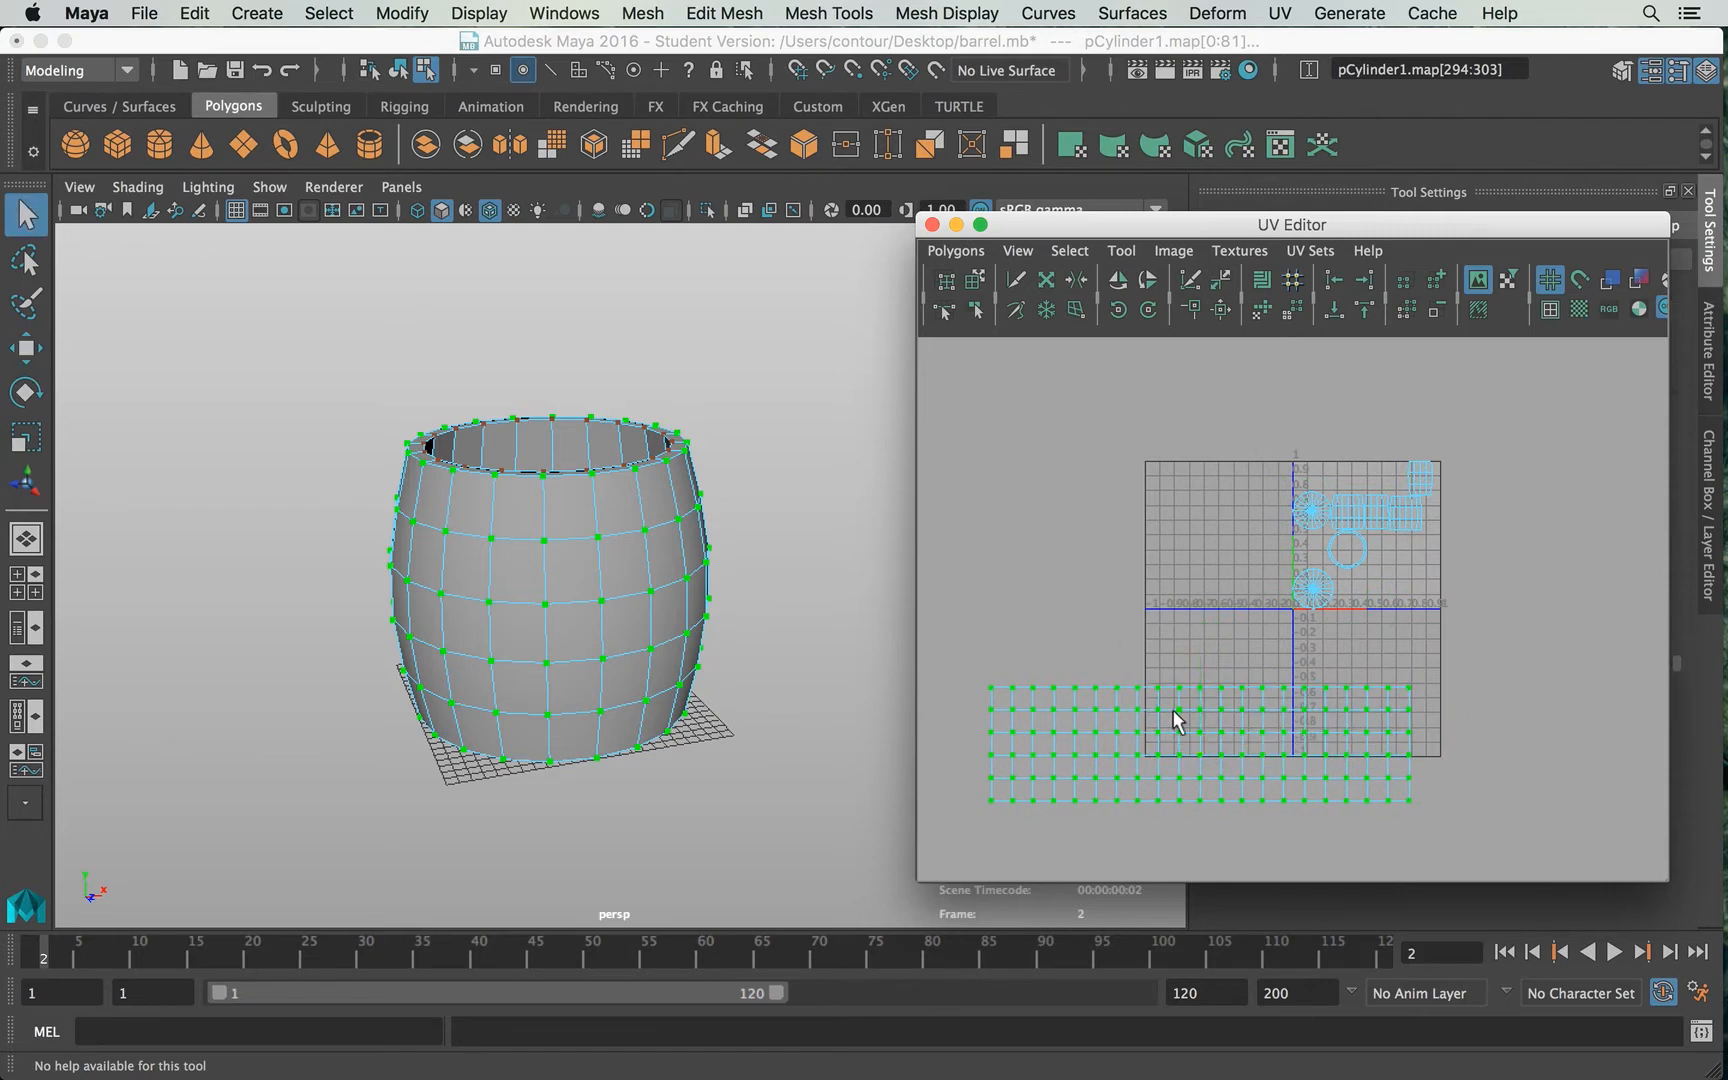
Step: Return the barrel to object mode and assign a new Lambert material to it
right_click_drag(668, 368, 790, 330)
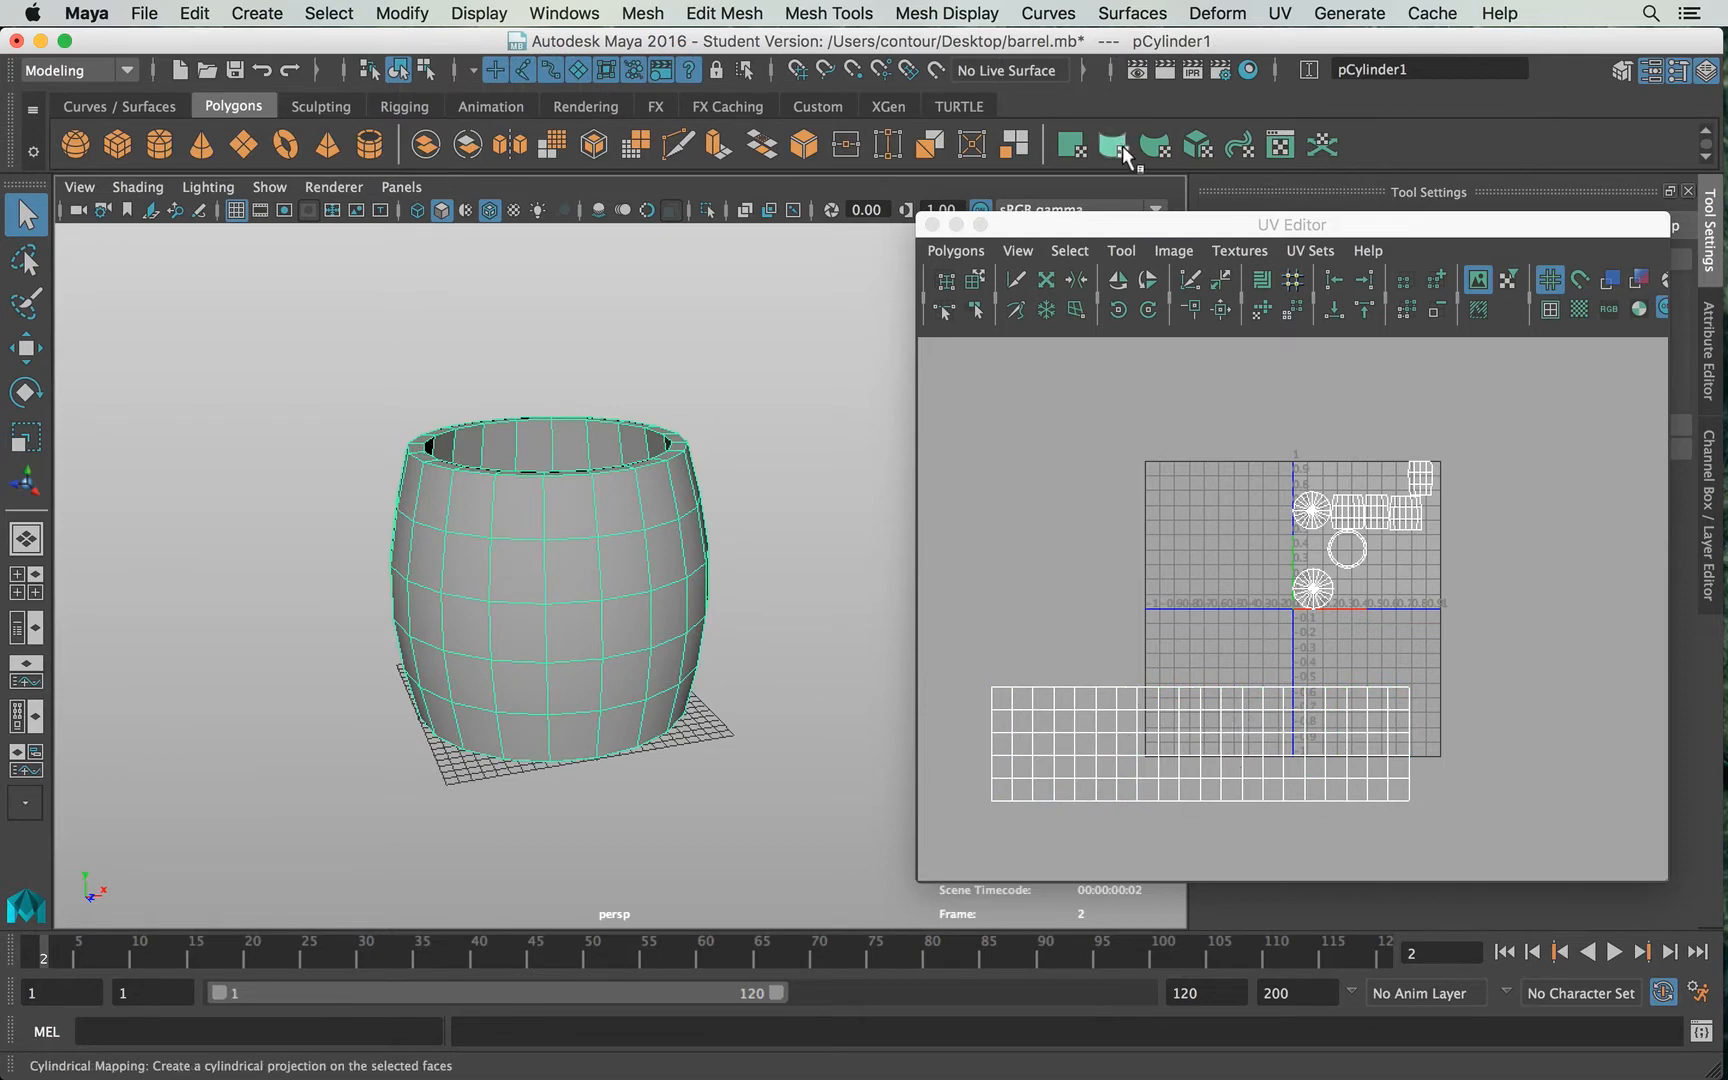
left_click_drag(1156, 229, 992, 258)
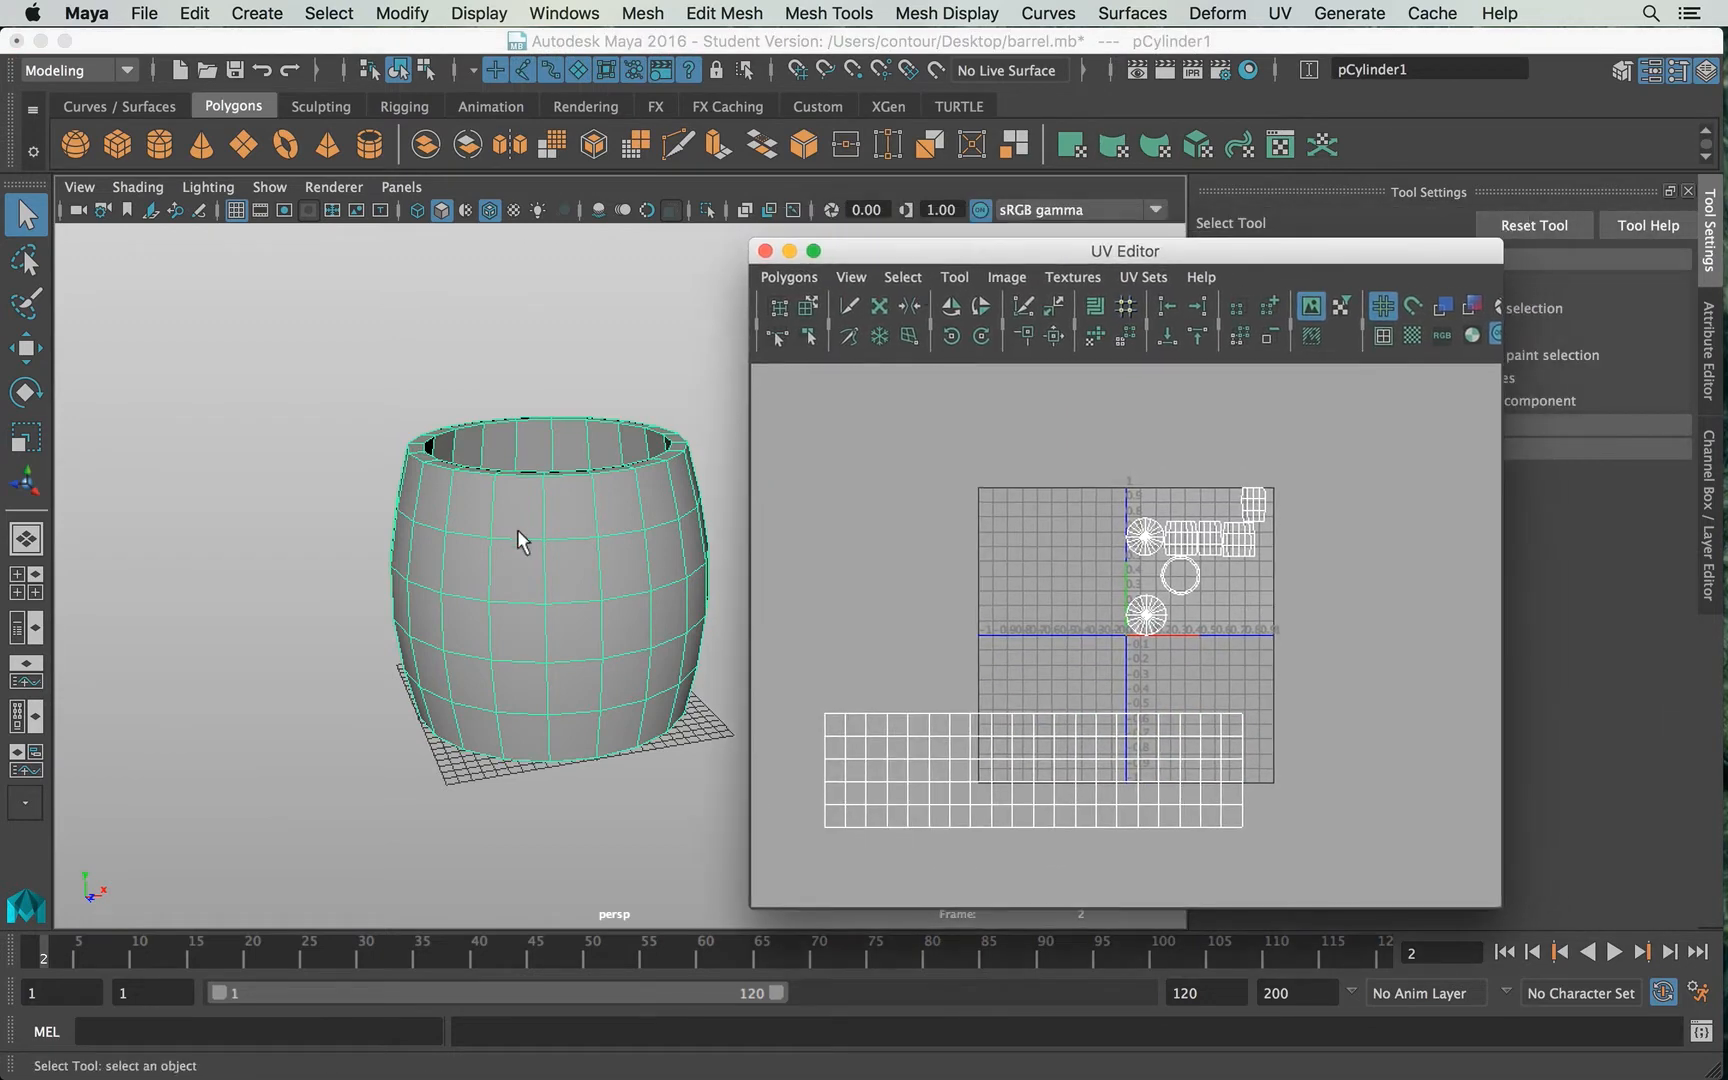
left_click_drag(551, 551, 505, 551, "alt")
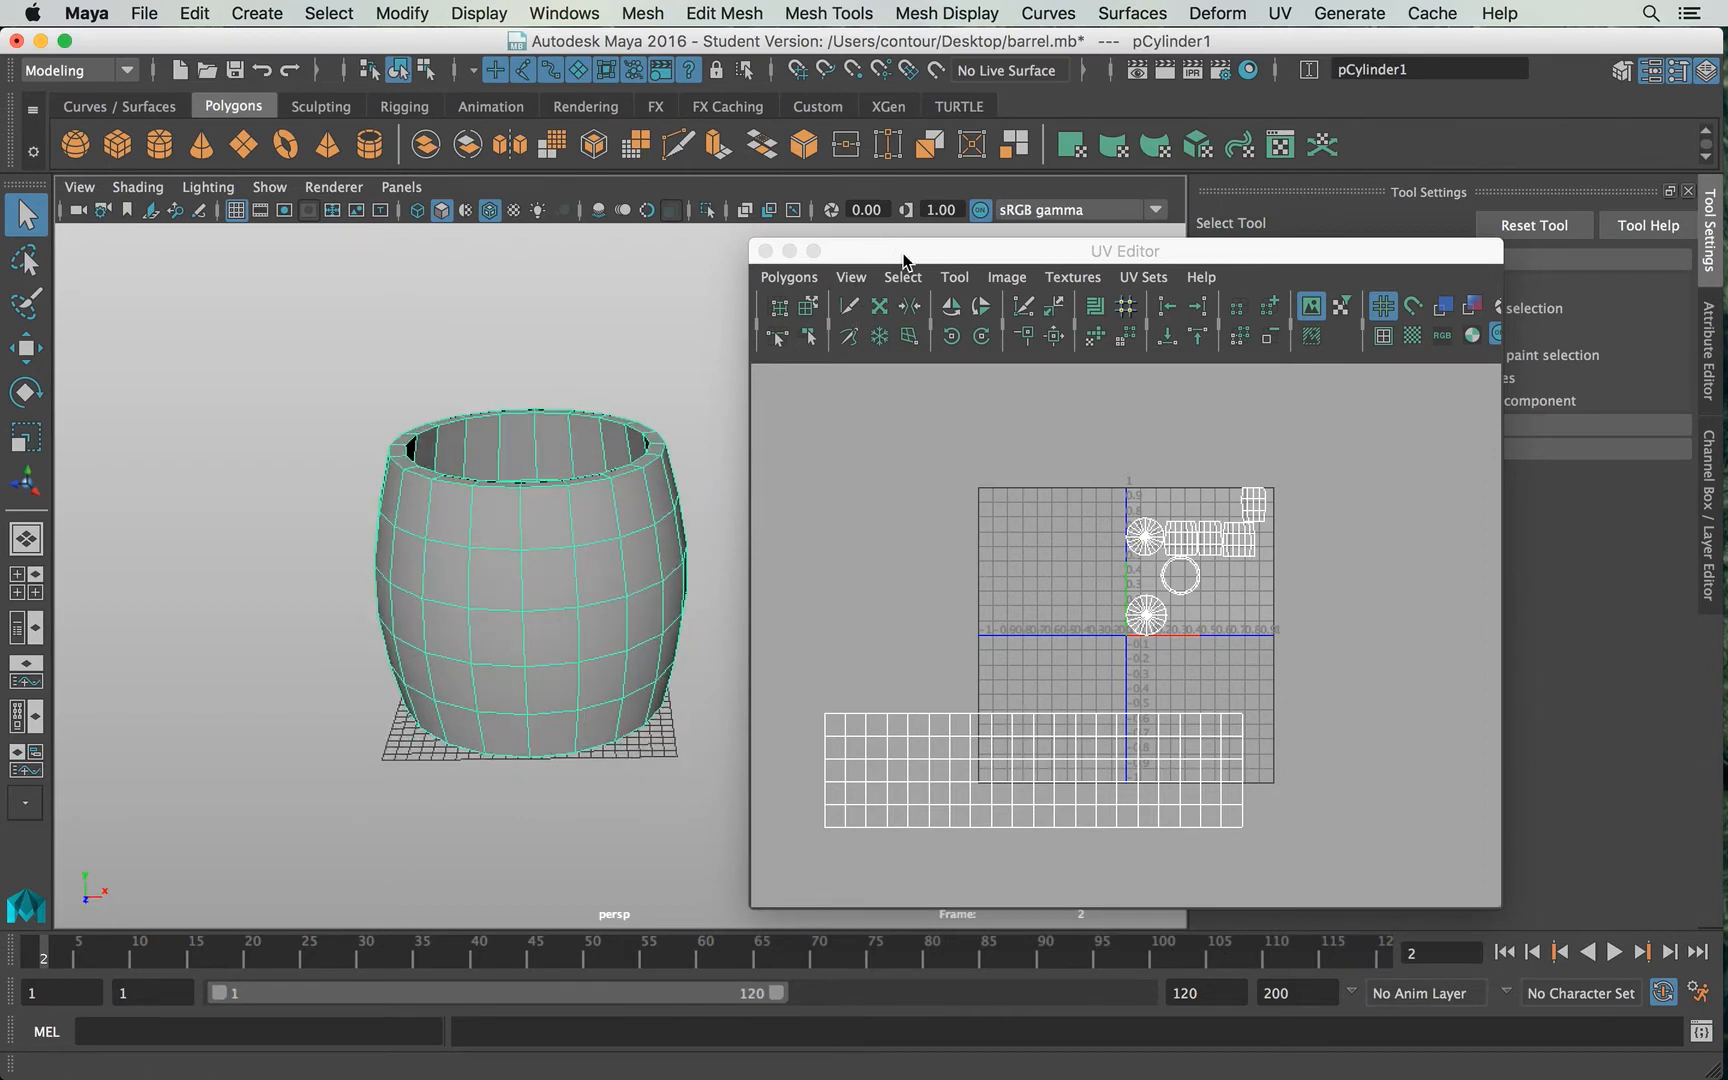
left_click_drag(903, 260, 857, 383)
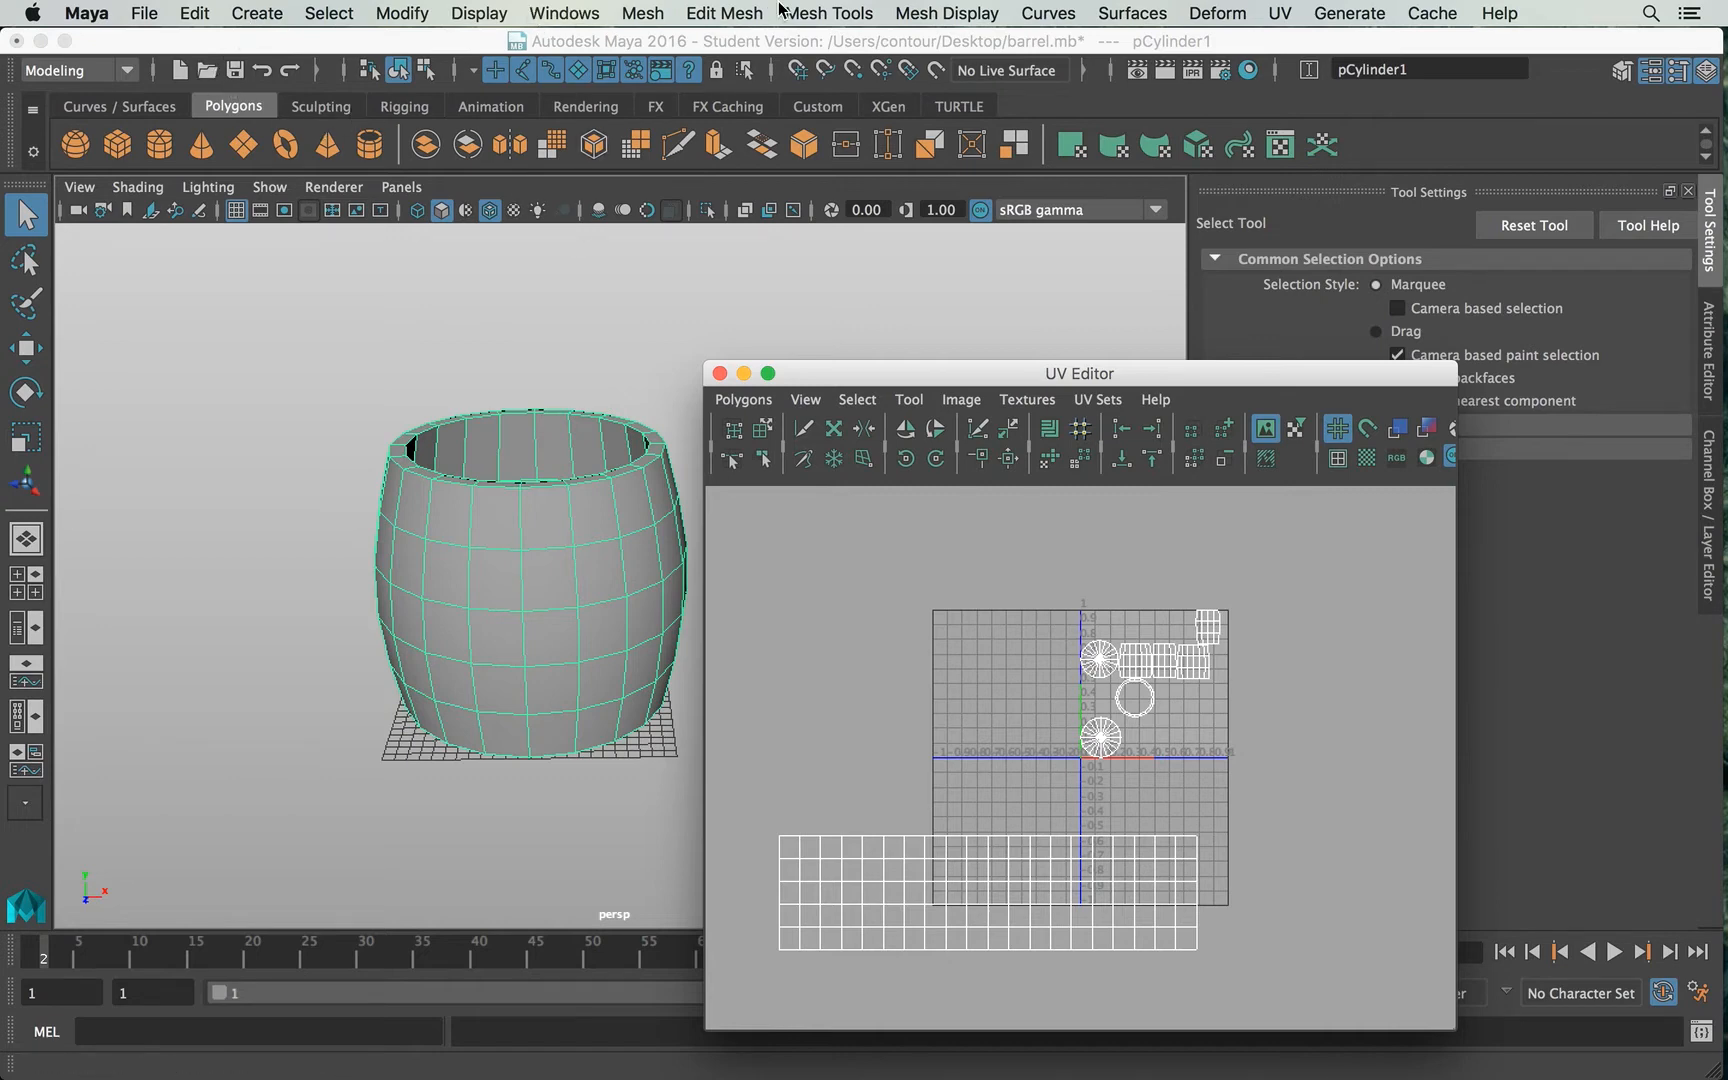
left_click(586, 107)
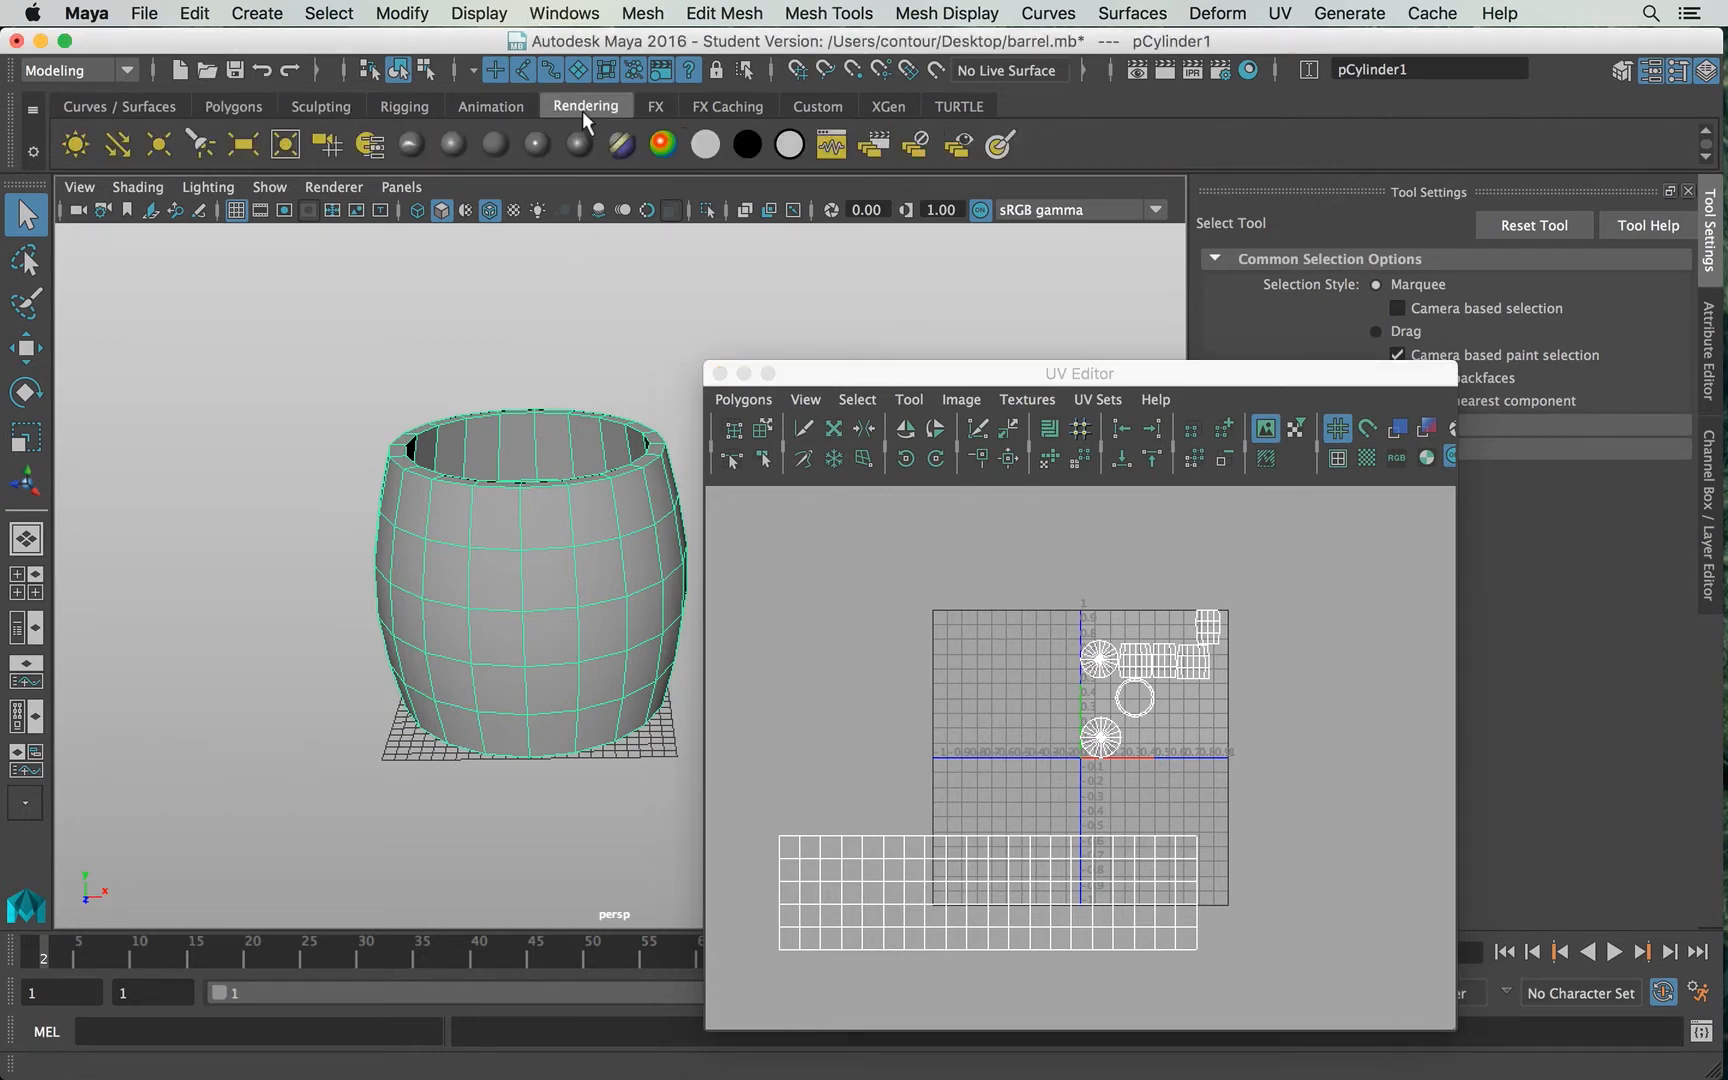
left_click(494, 139)
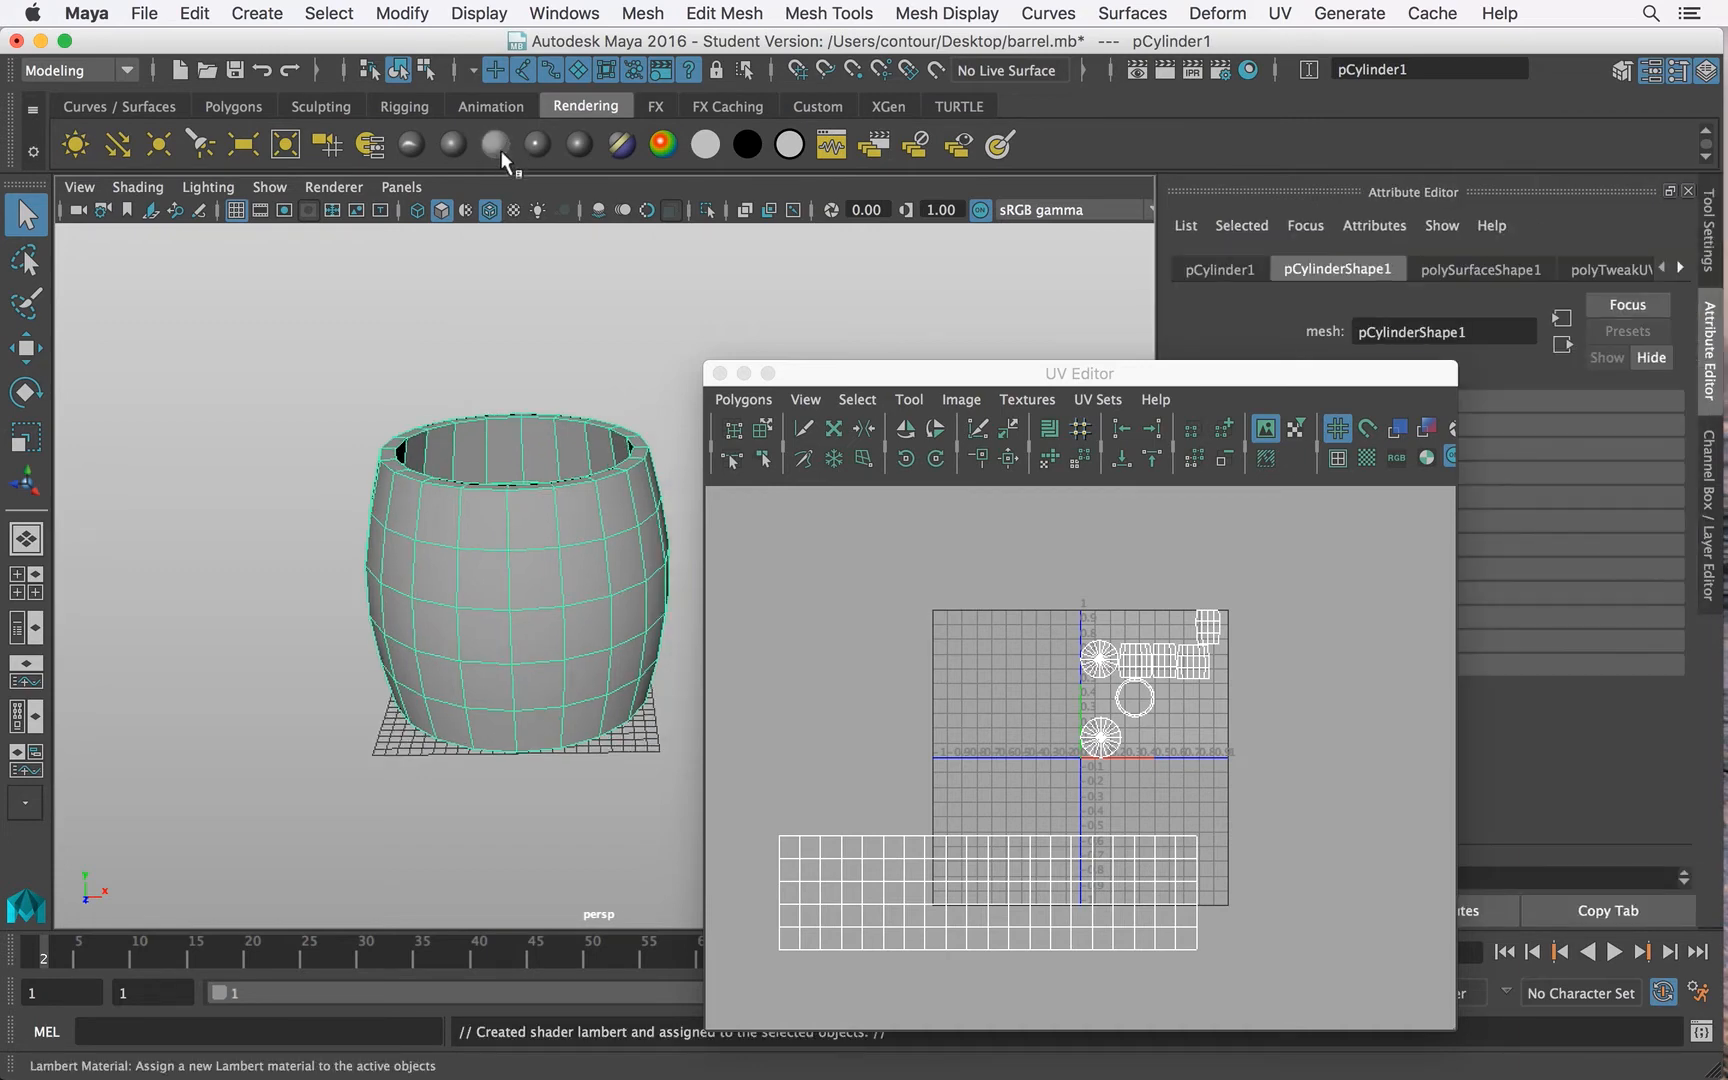
Step: Display the attributes of the barrel's new Lambert material, moving the UV Editor clear of them
left_click_drag(1226, 377, 967, 649)
left_click(1680, 268)
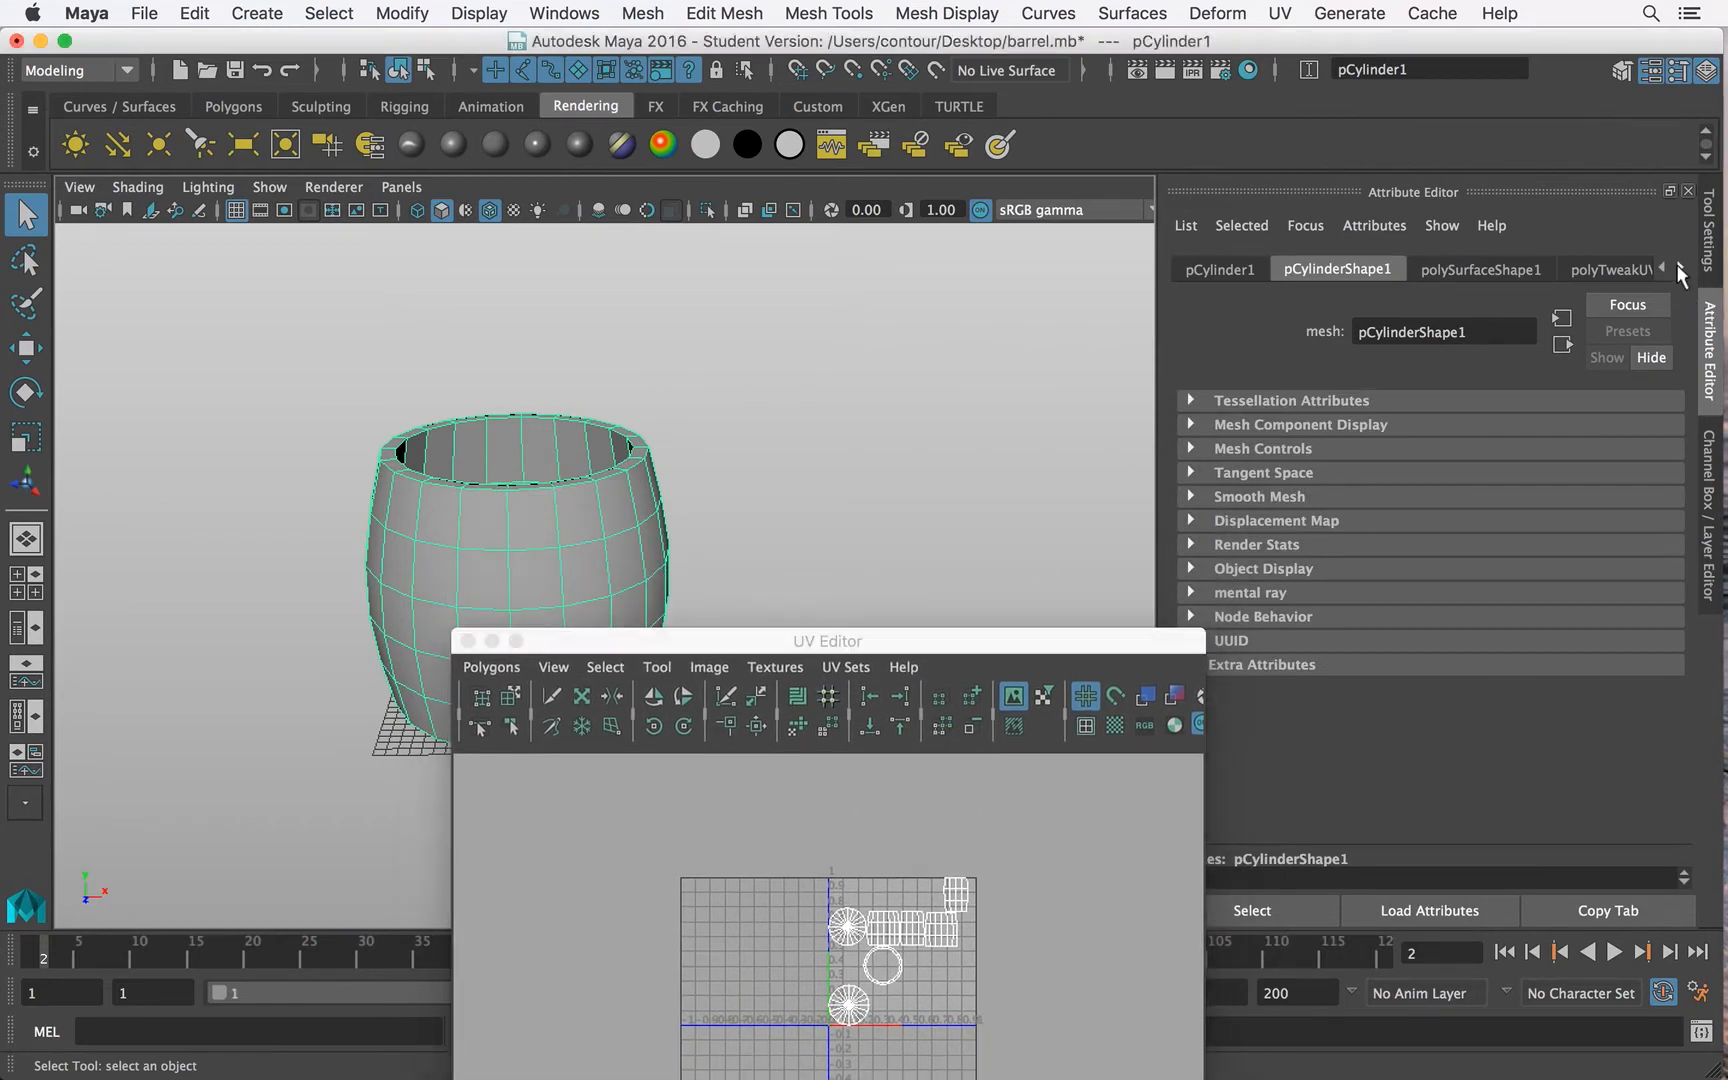
left_click(1680, 268)
left_click(1680, 268)
left_click(1680, 268)
left_click(1680, 268)
left_click(1680, 268)
left_click(1680, 268)
left_click(1680, 268)
left_click(1680, 268)
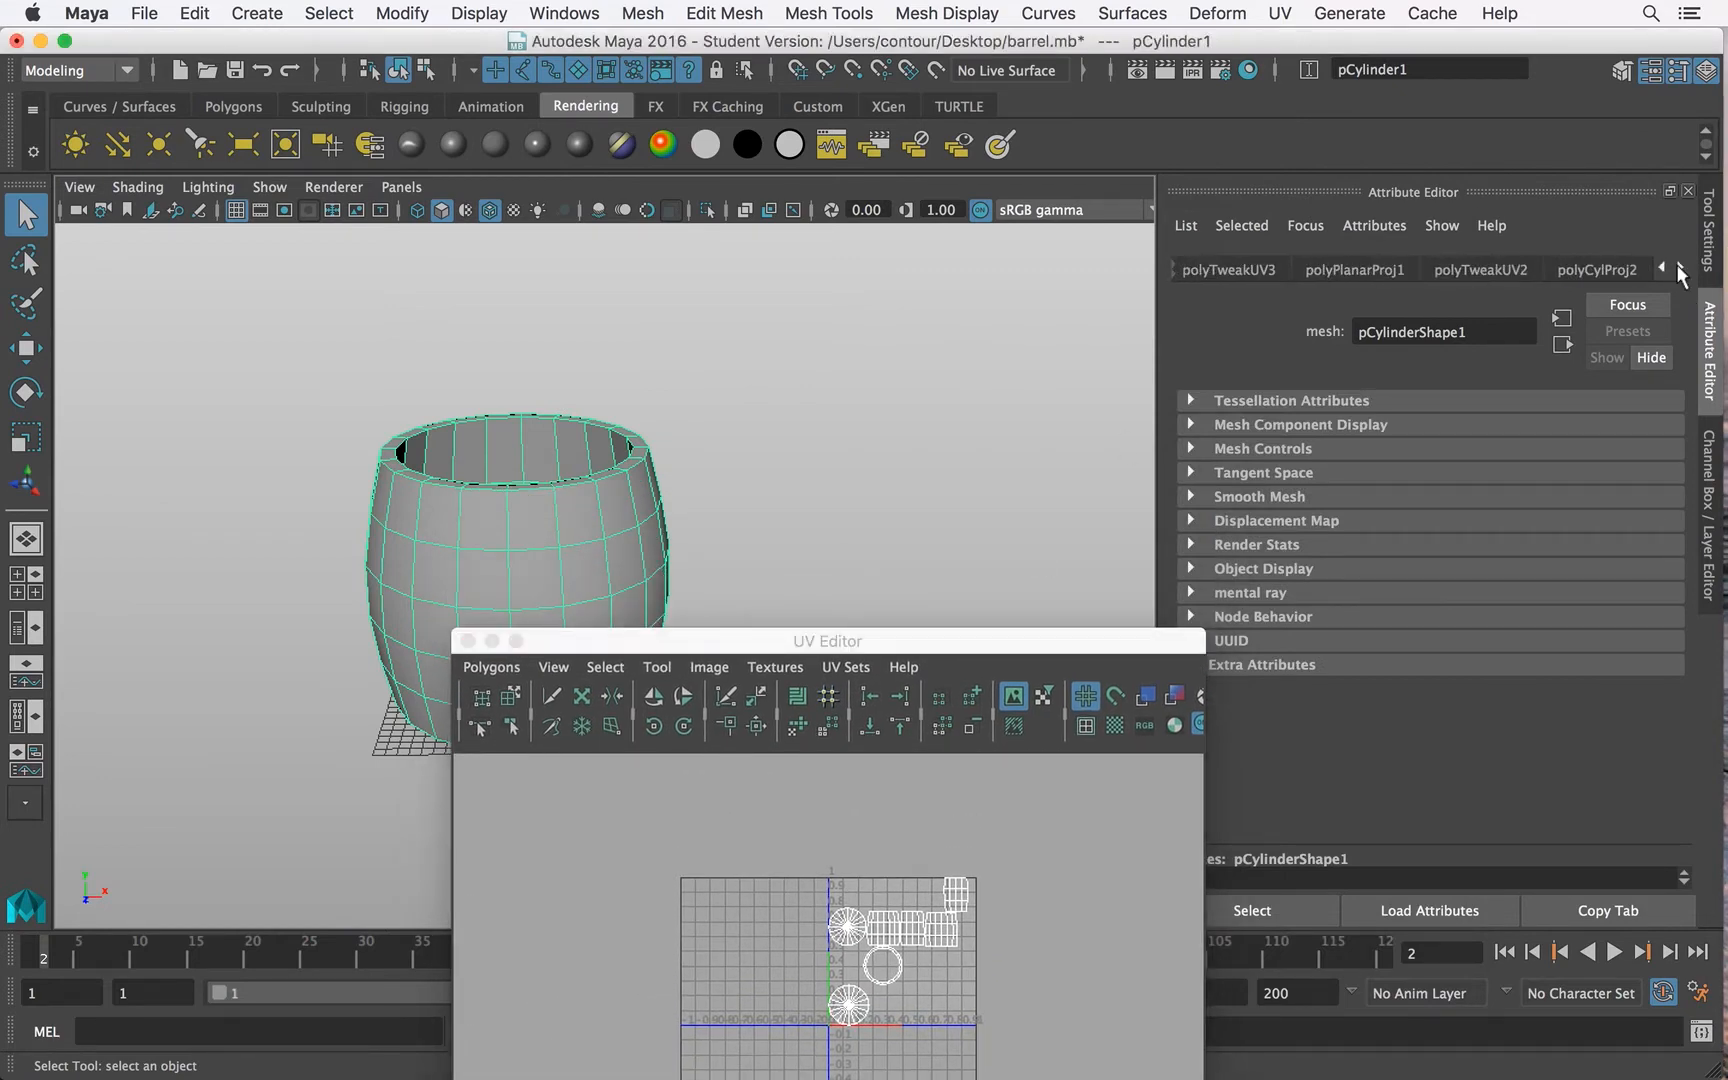
left_click(1680, 268)
left_click(1680, 268)
left_click(1680, 268)
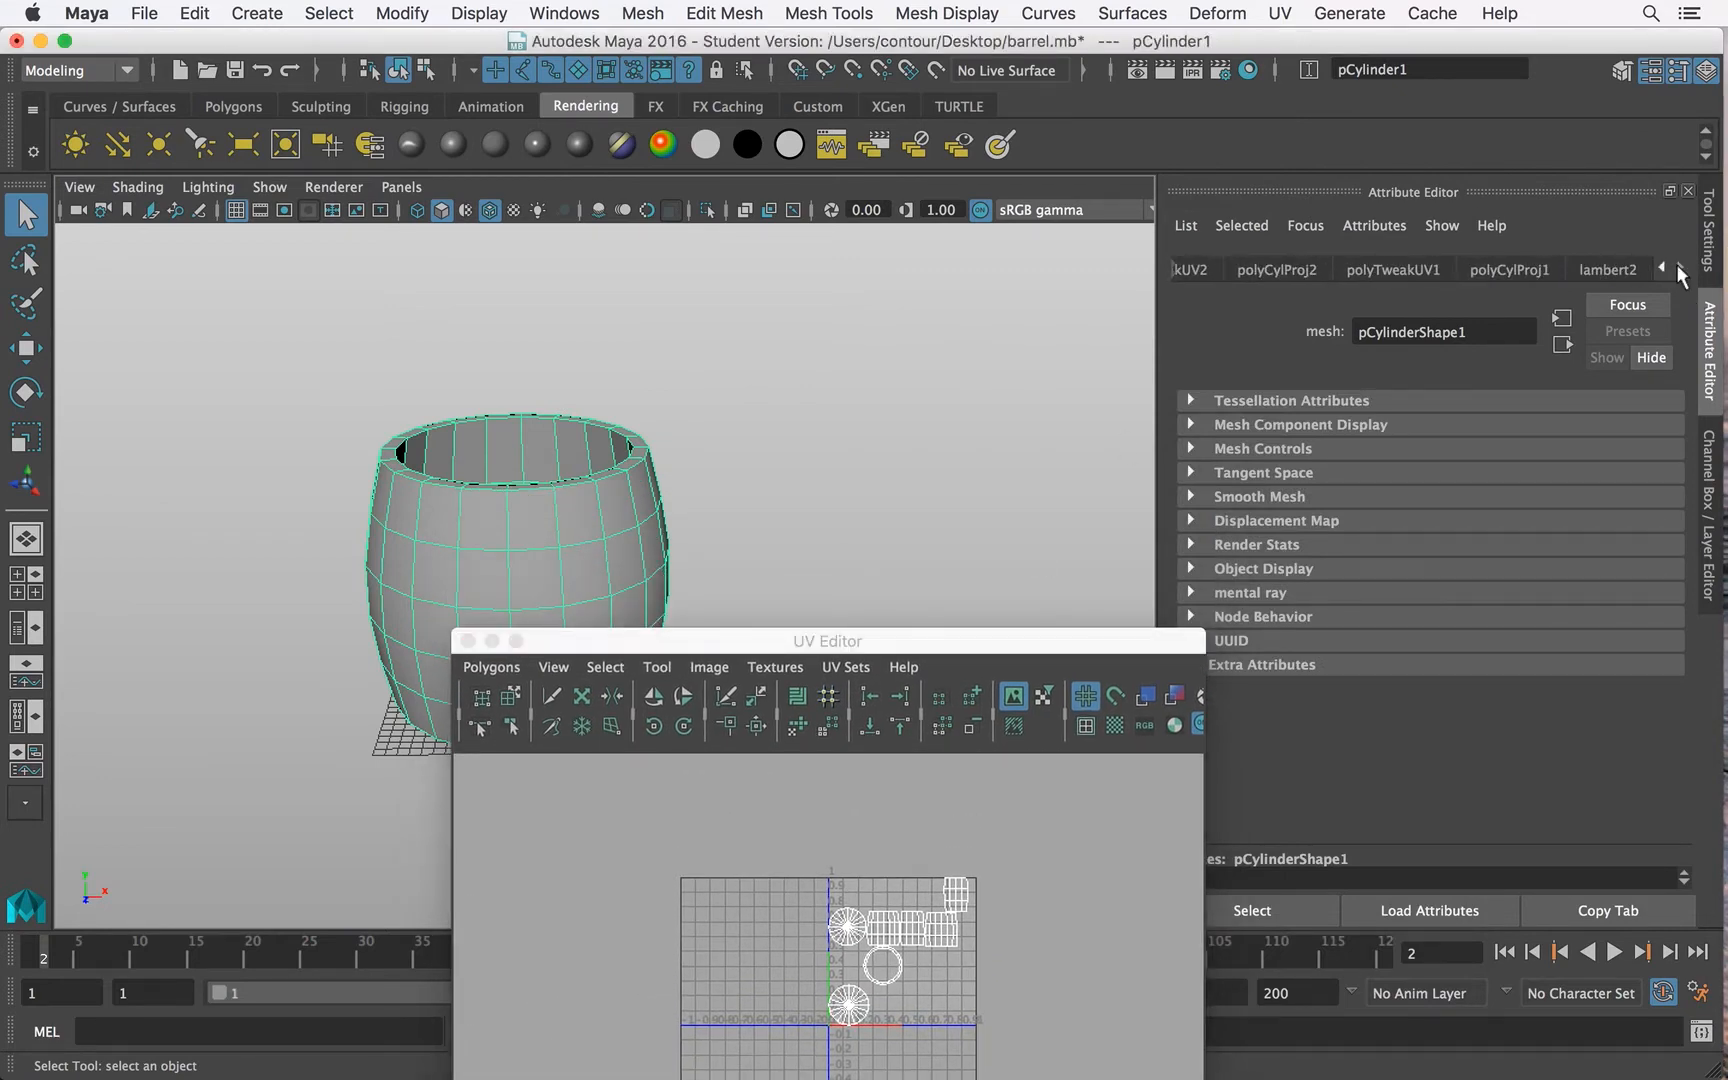
left_click(1603, 268)
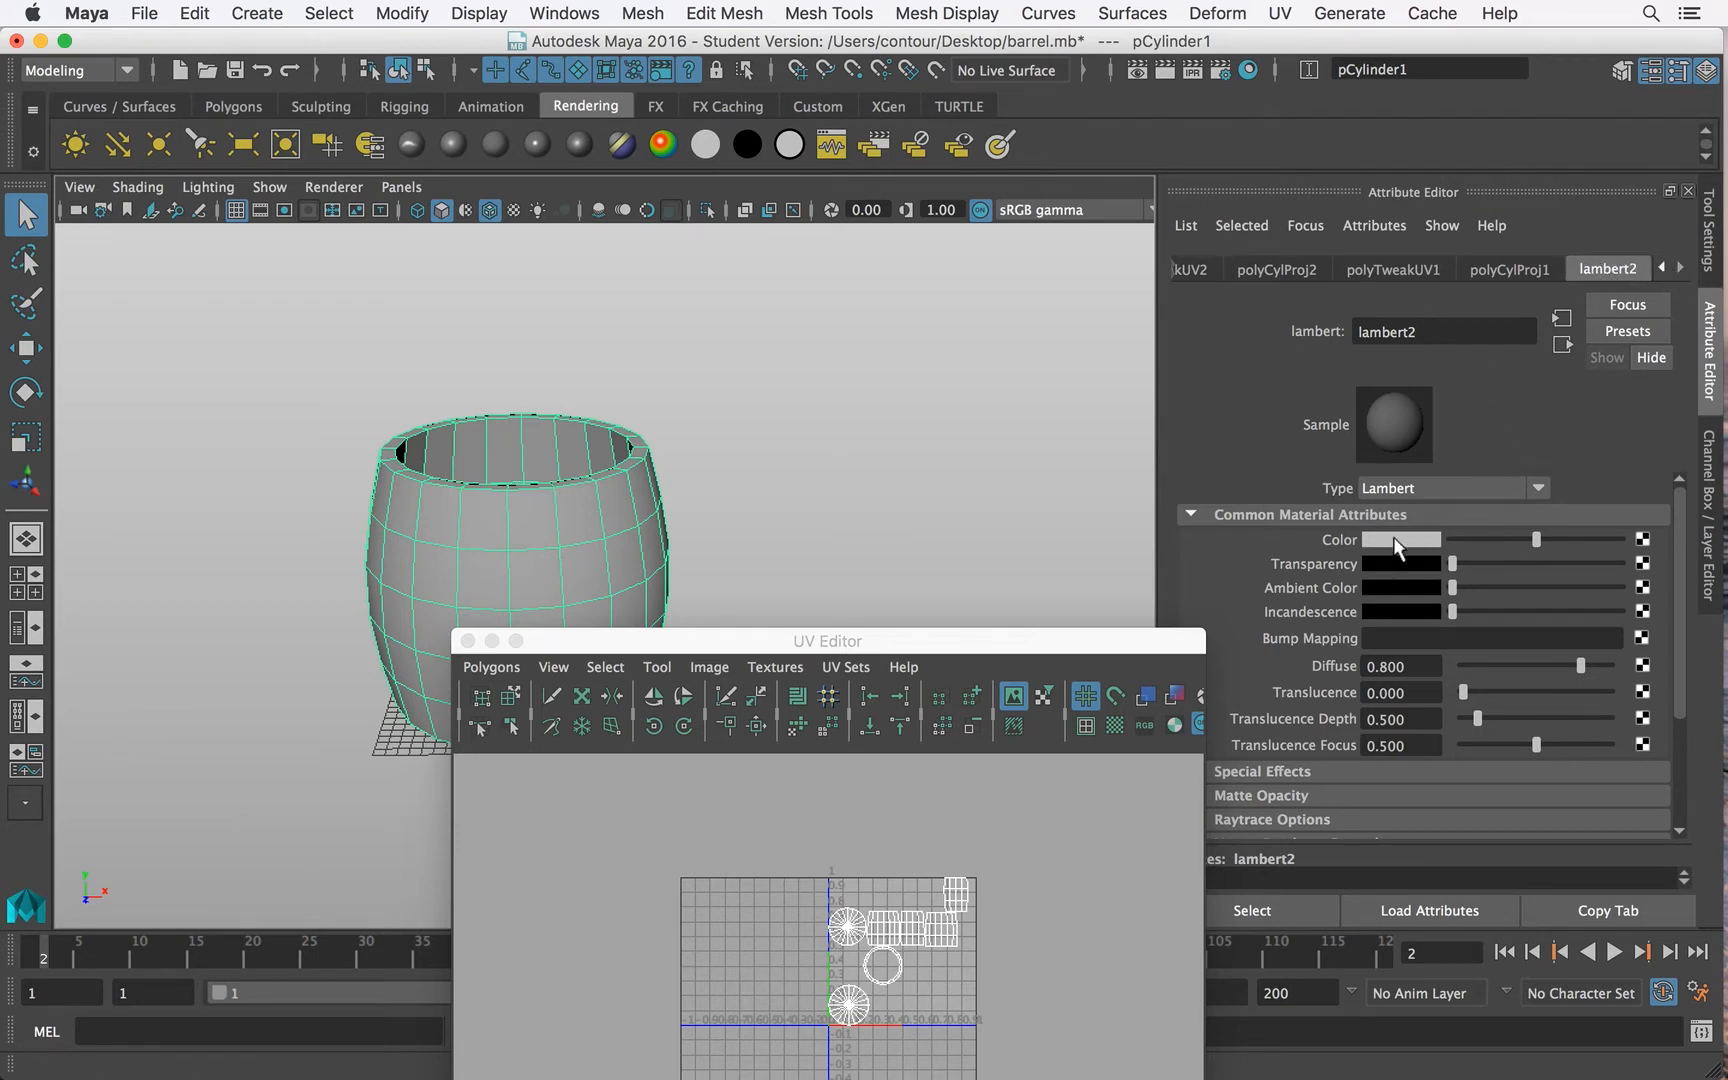
Step: Connect a Checker texture to the Lambert material's Color attribute and reselect the barrel
left_click(1641, 540)
left_click_drag(1425, 185, 1313, 132)
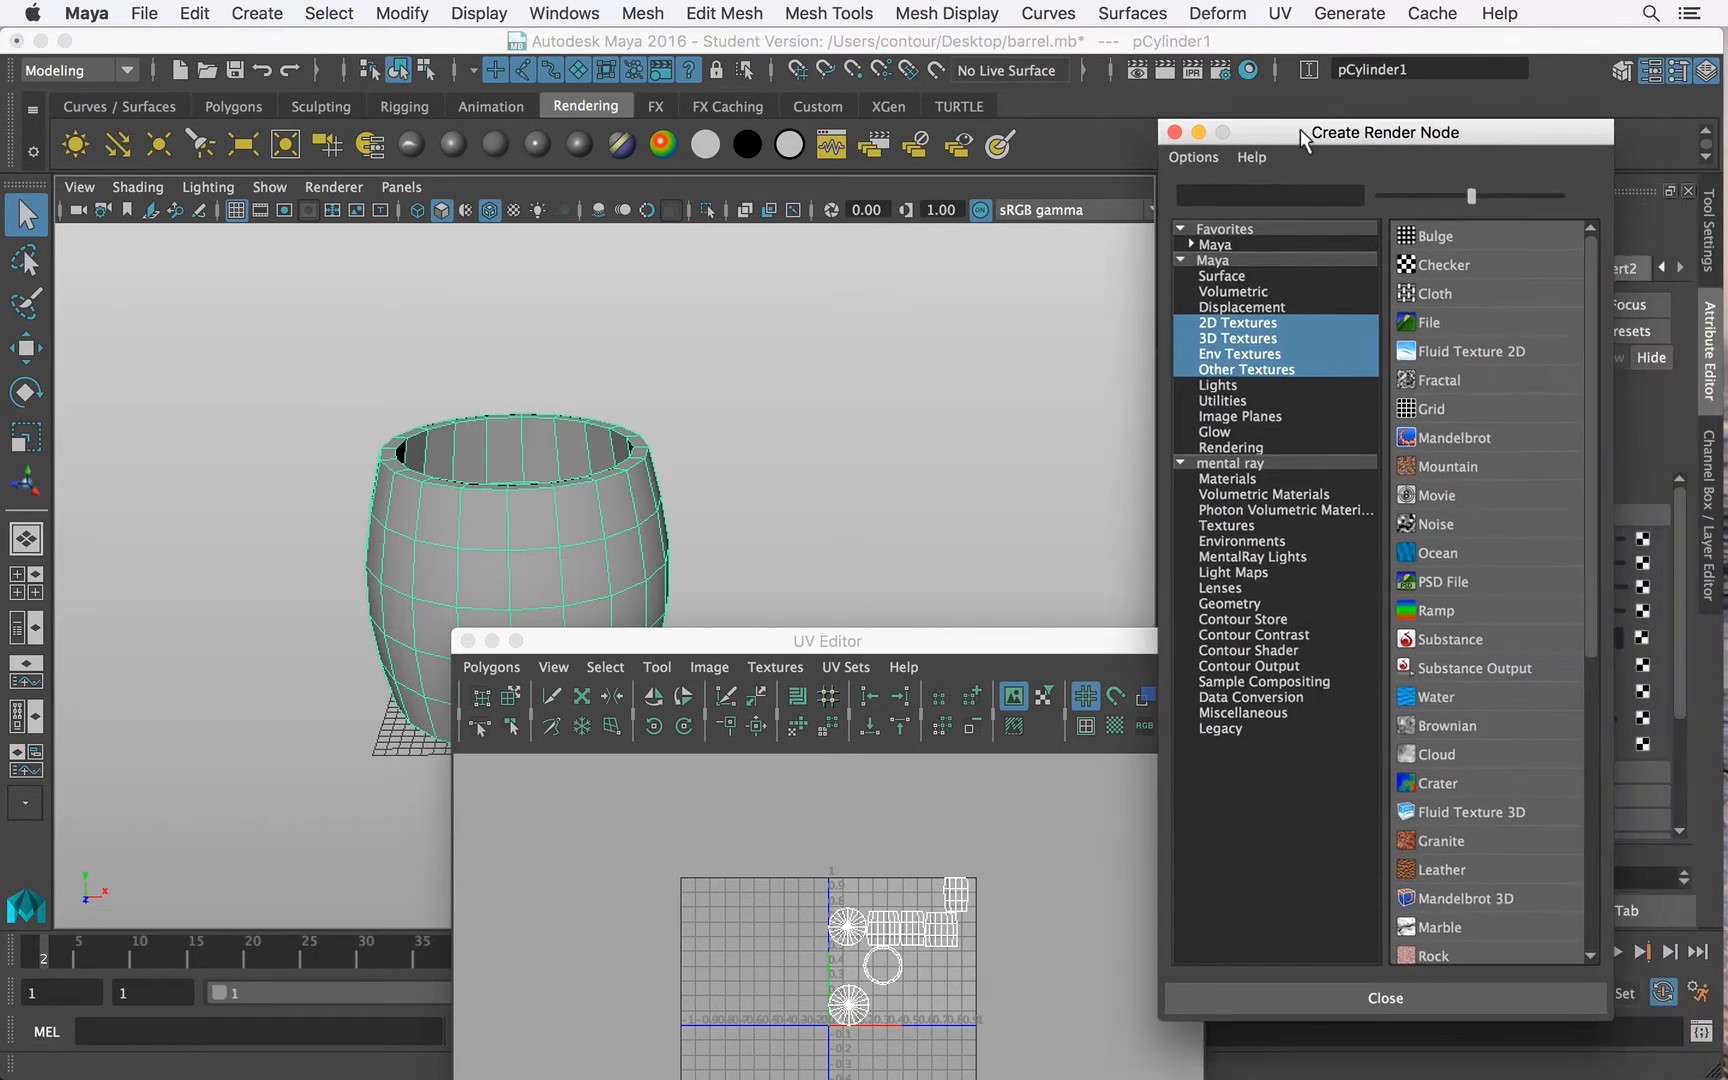
left_click(1441, 264)
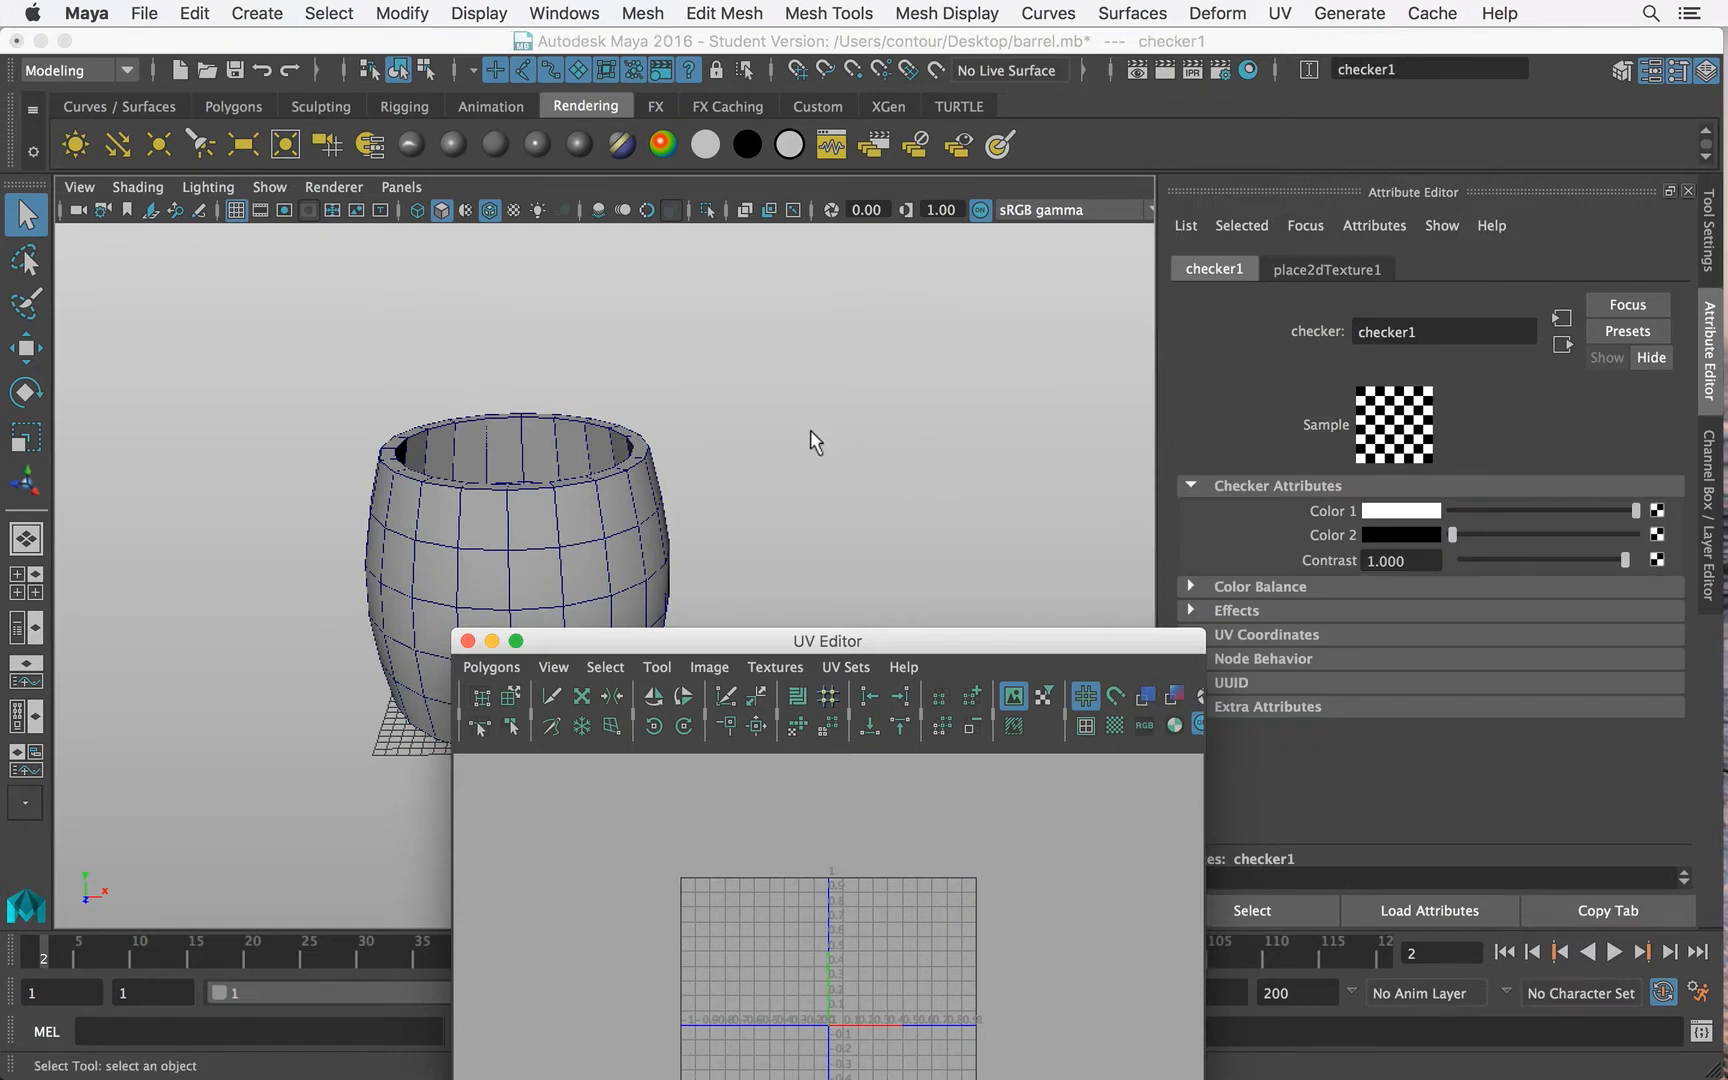
left_click(578, 512)
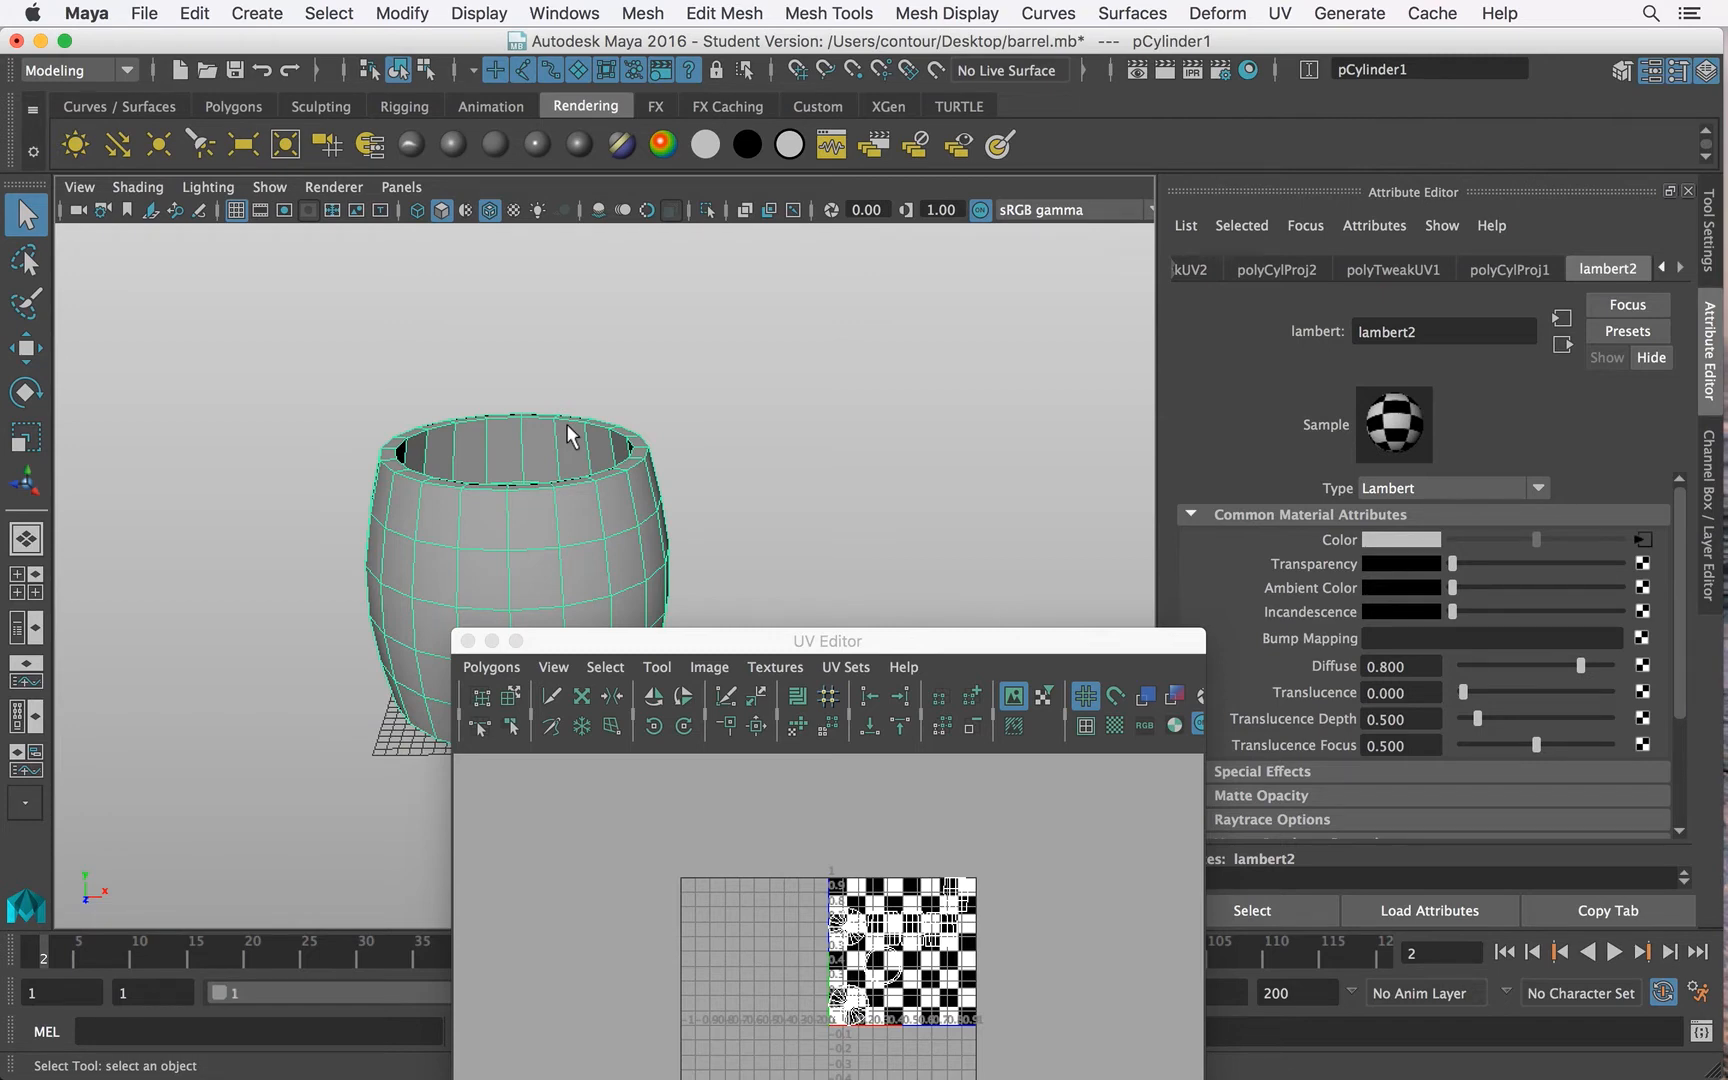
Step: Turn on textured display in the viewport and inspect the checker pattern on the barrel's outer wall up close
key("6")
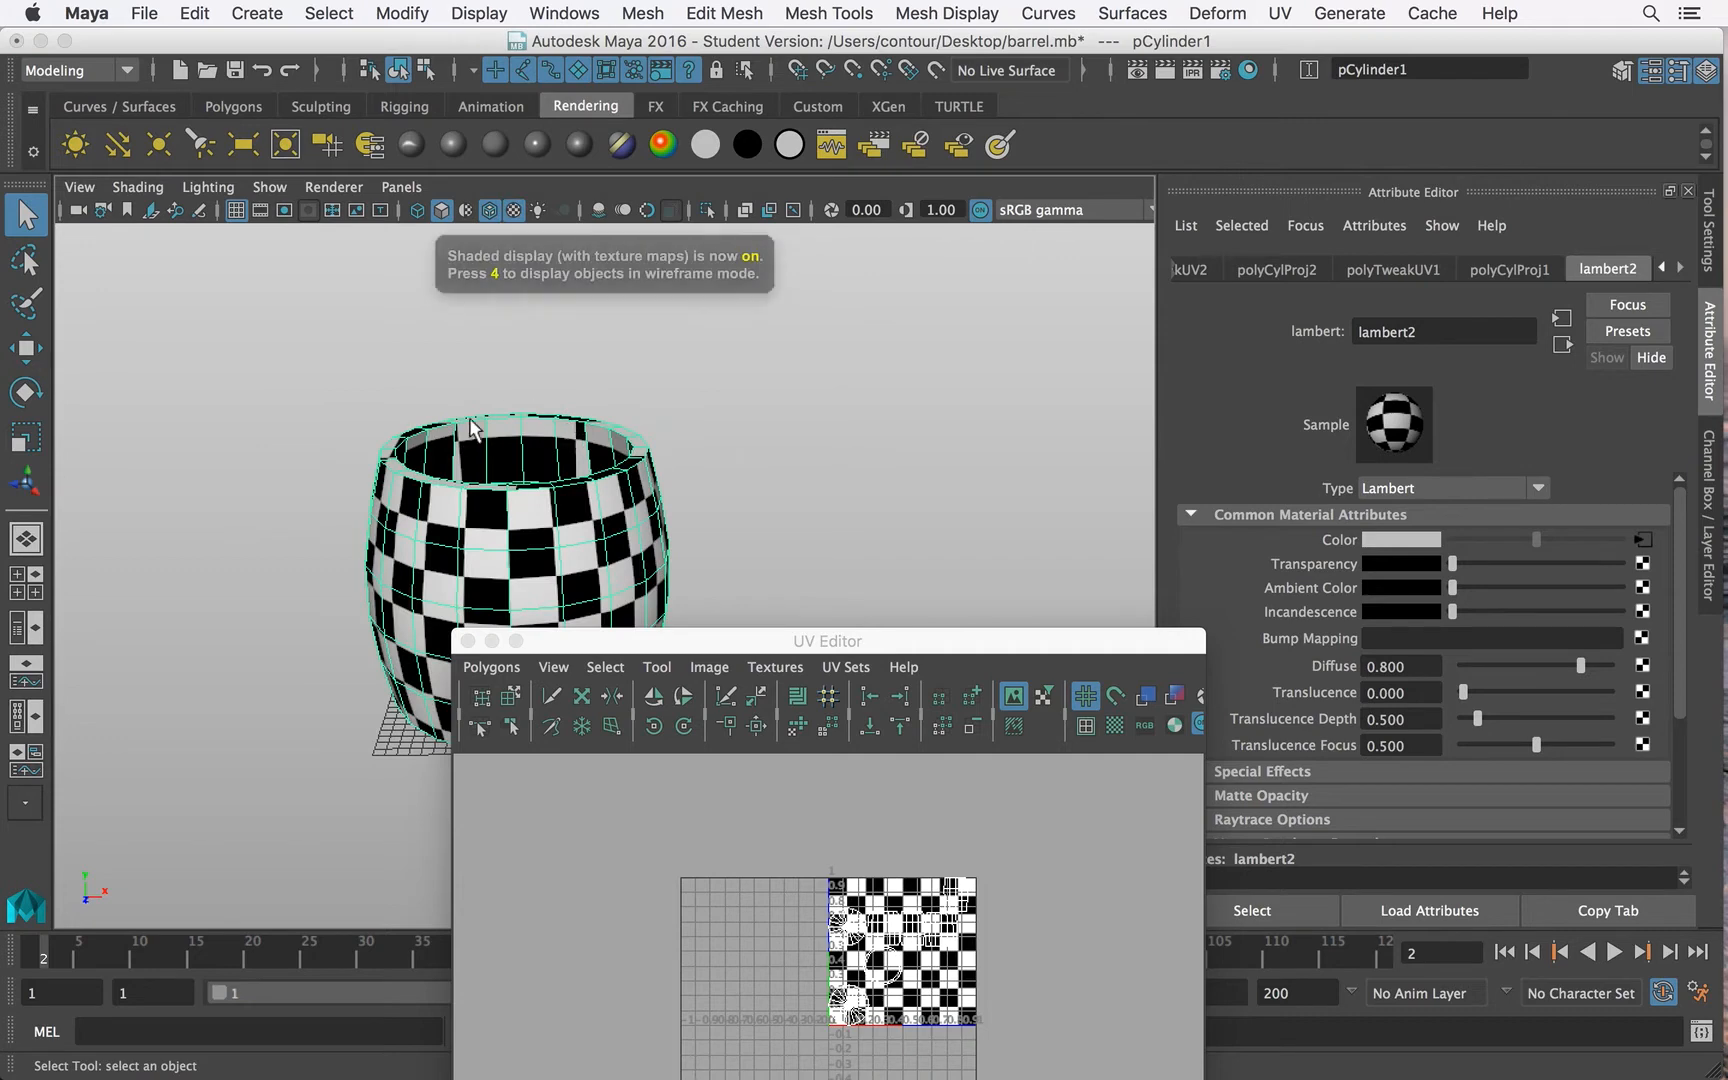
mouse_move(492, 490)
left_mouse_down("alt")
mouse_move(828, 451)
mouse_move(492, 469)
left_mouse_up("alt")
right_click_drag(492, 469, 850, 450, "alt")
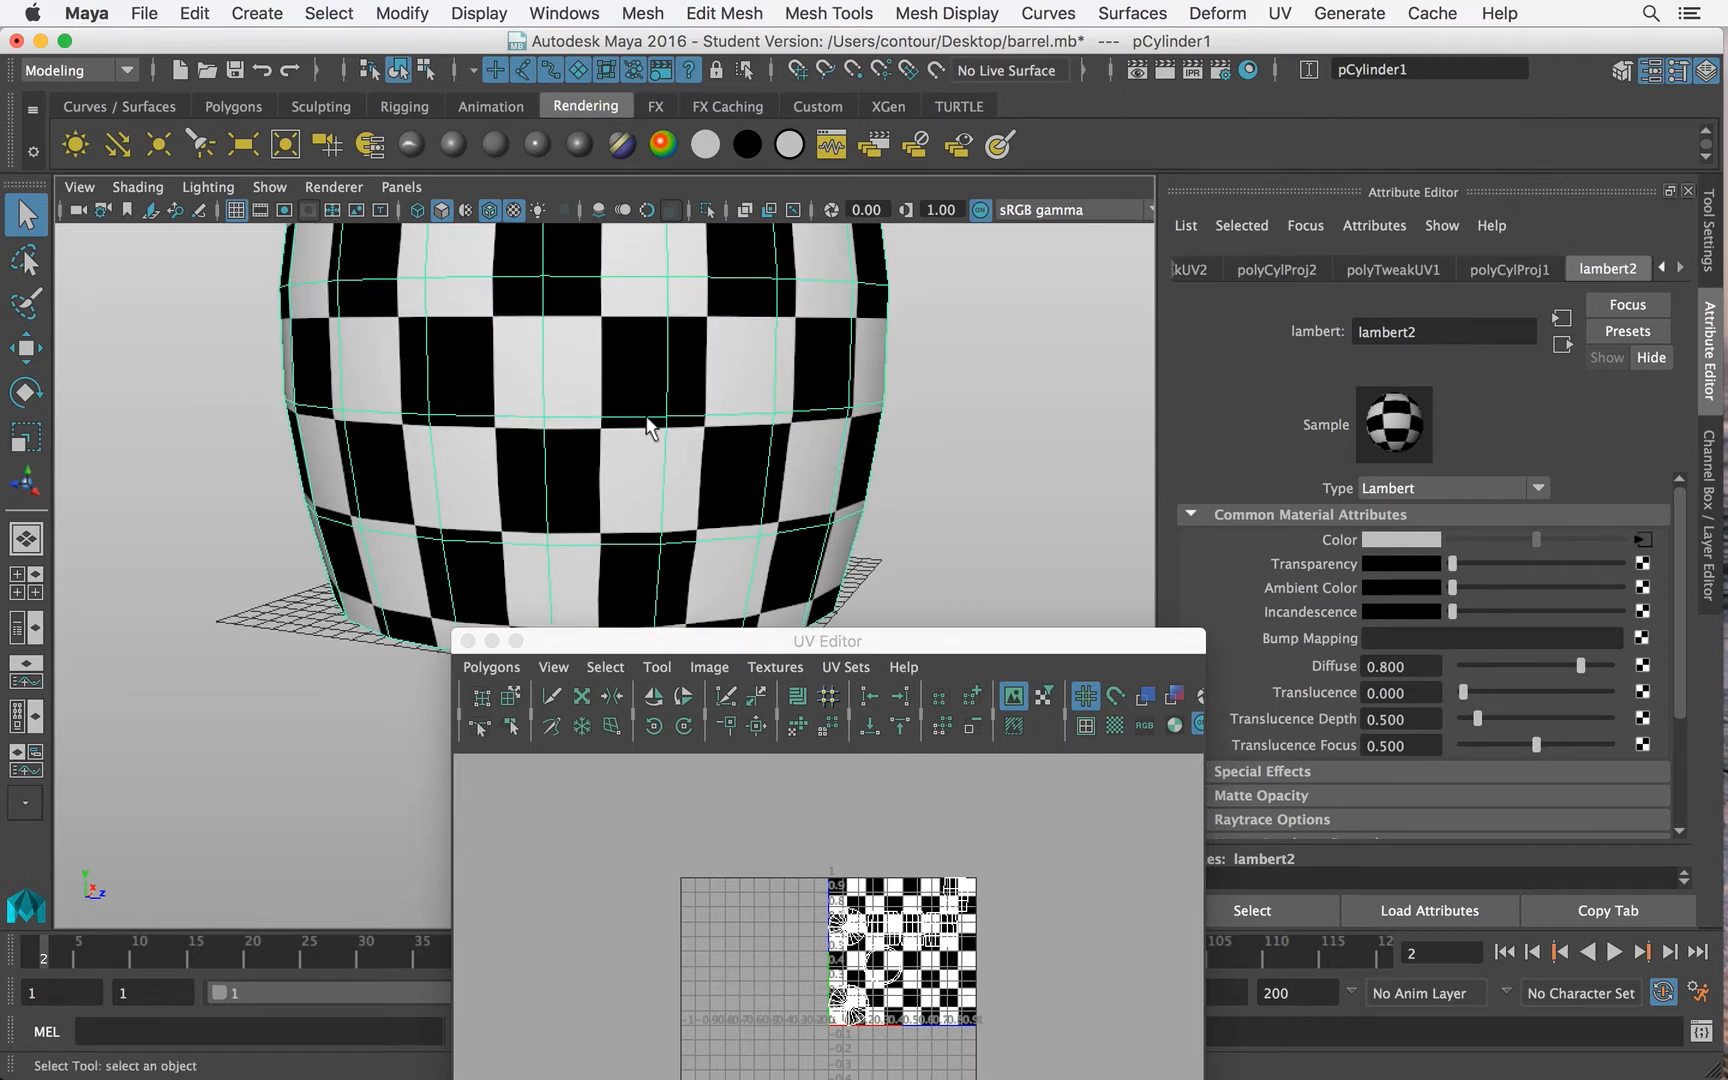
left_click_drag(647, 428, 540, 418, "alt")
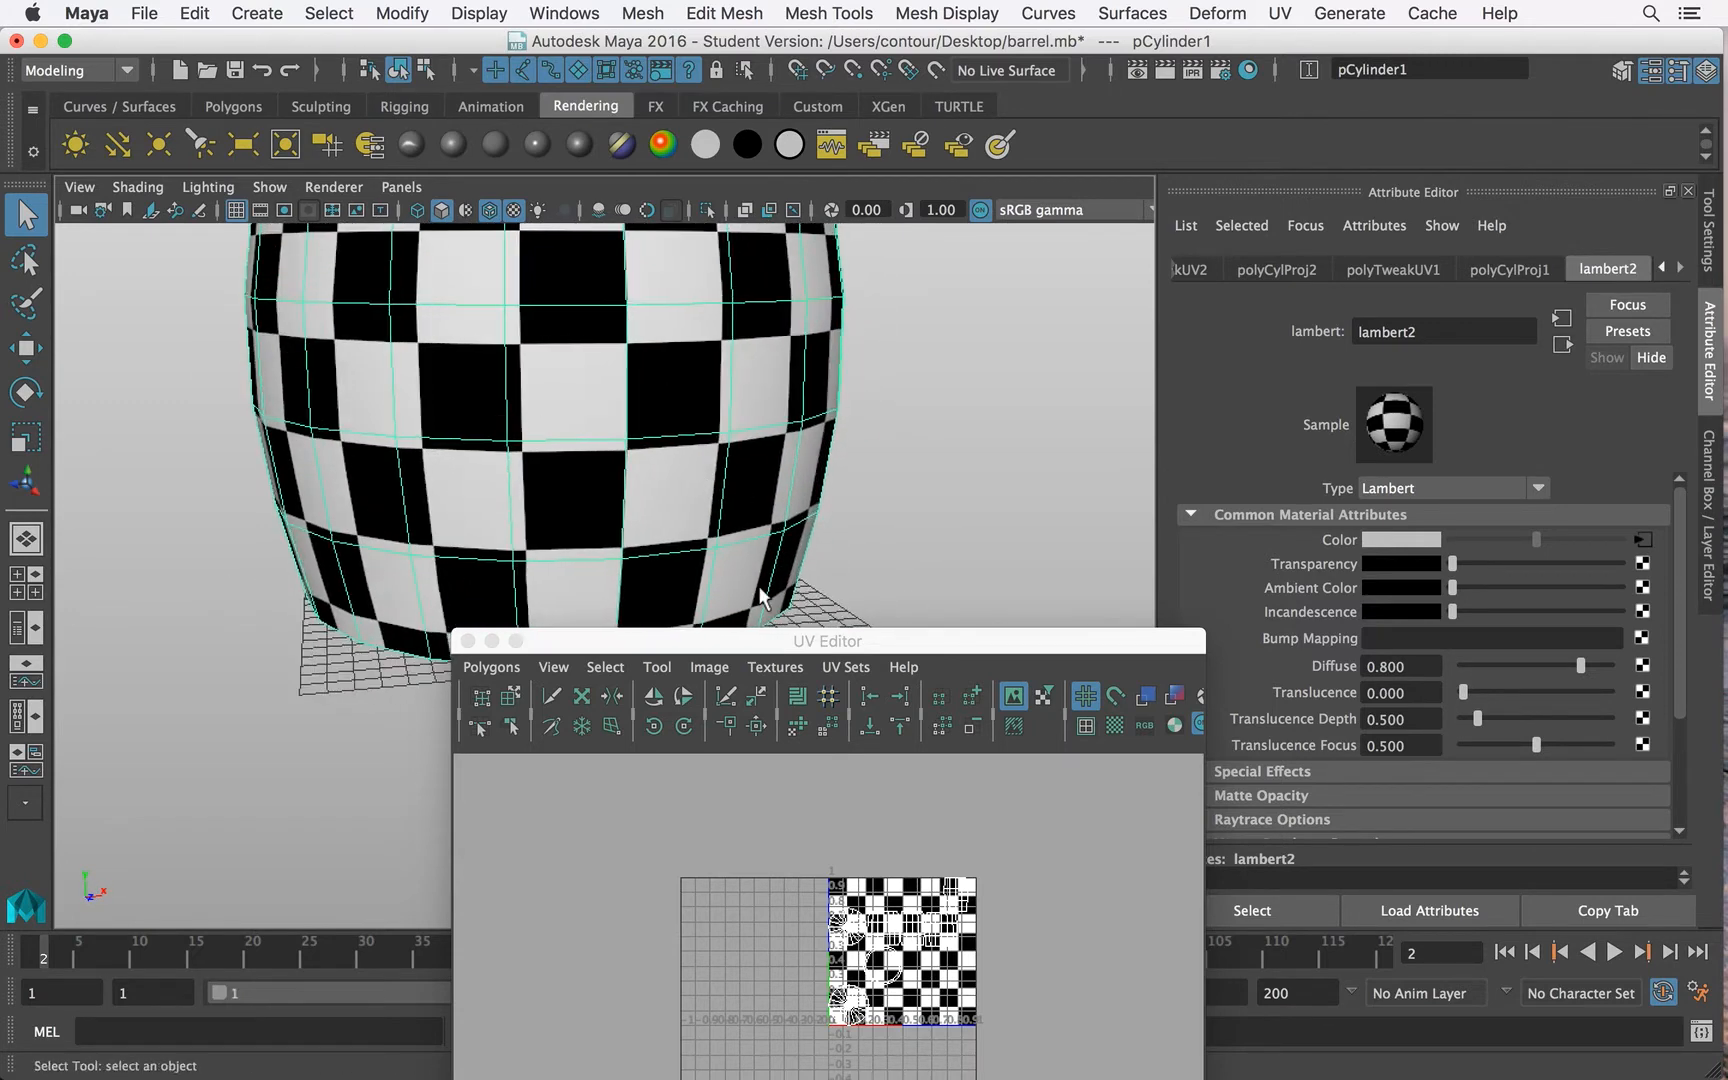
Step: Select all UVs of the outer side wall's shell and scale it slightly narrower and slightly taller to even out the checks
middle_click_drag(748, 918, 746, 729, "alt")
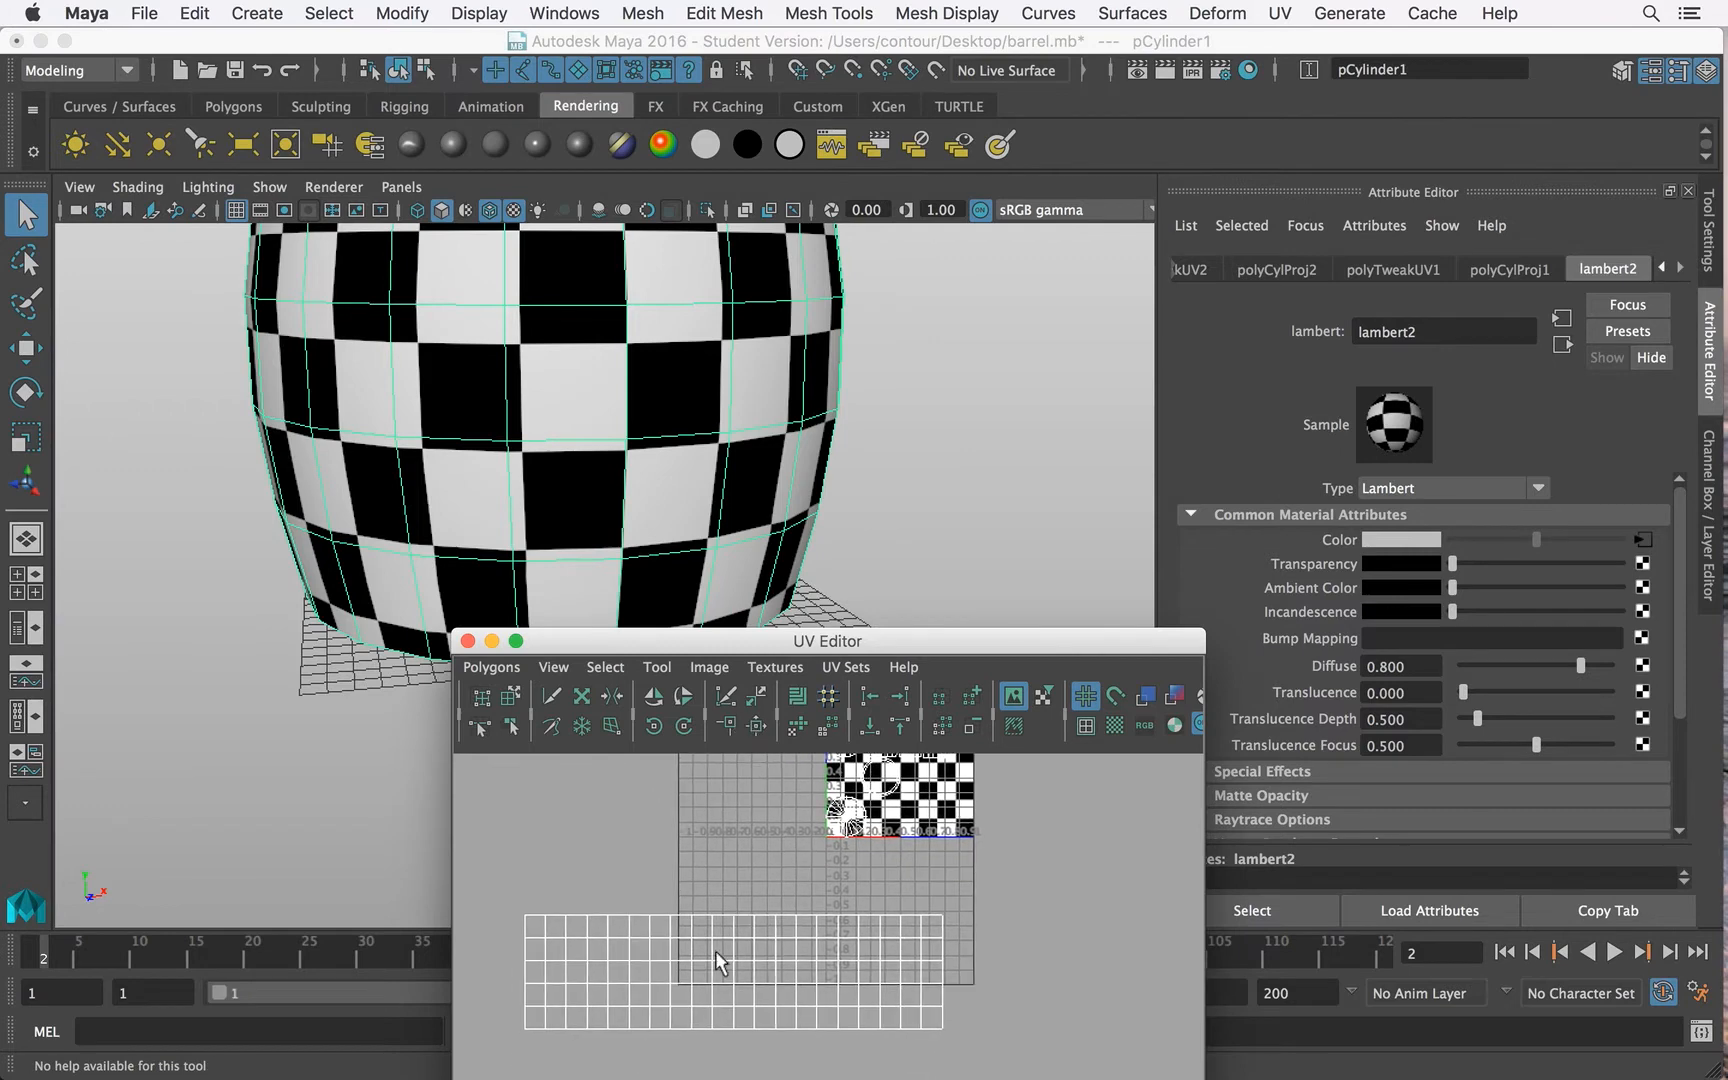
right_click_drag(716, 950, 822, 798)
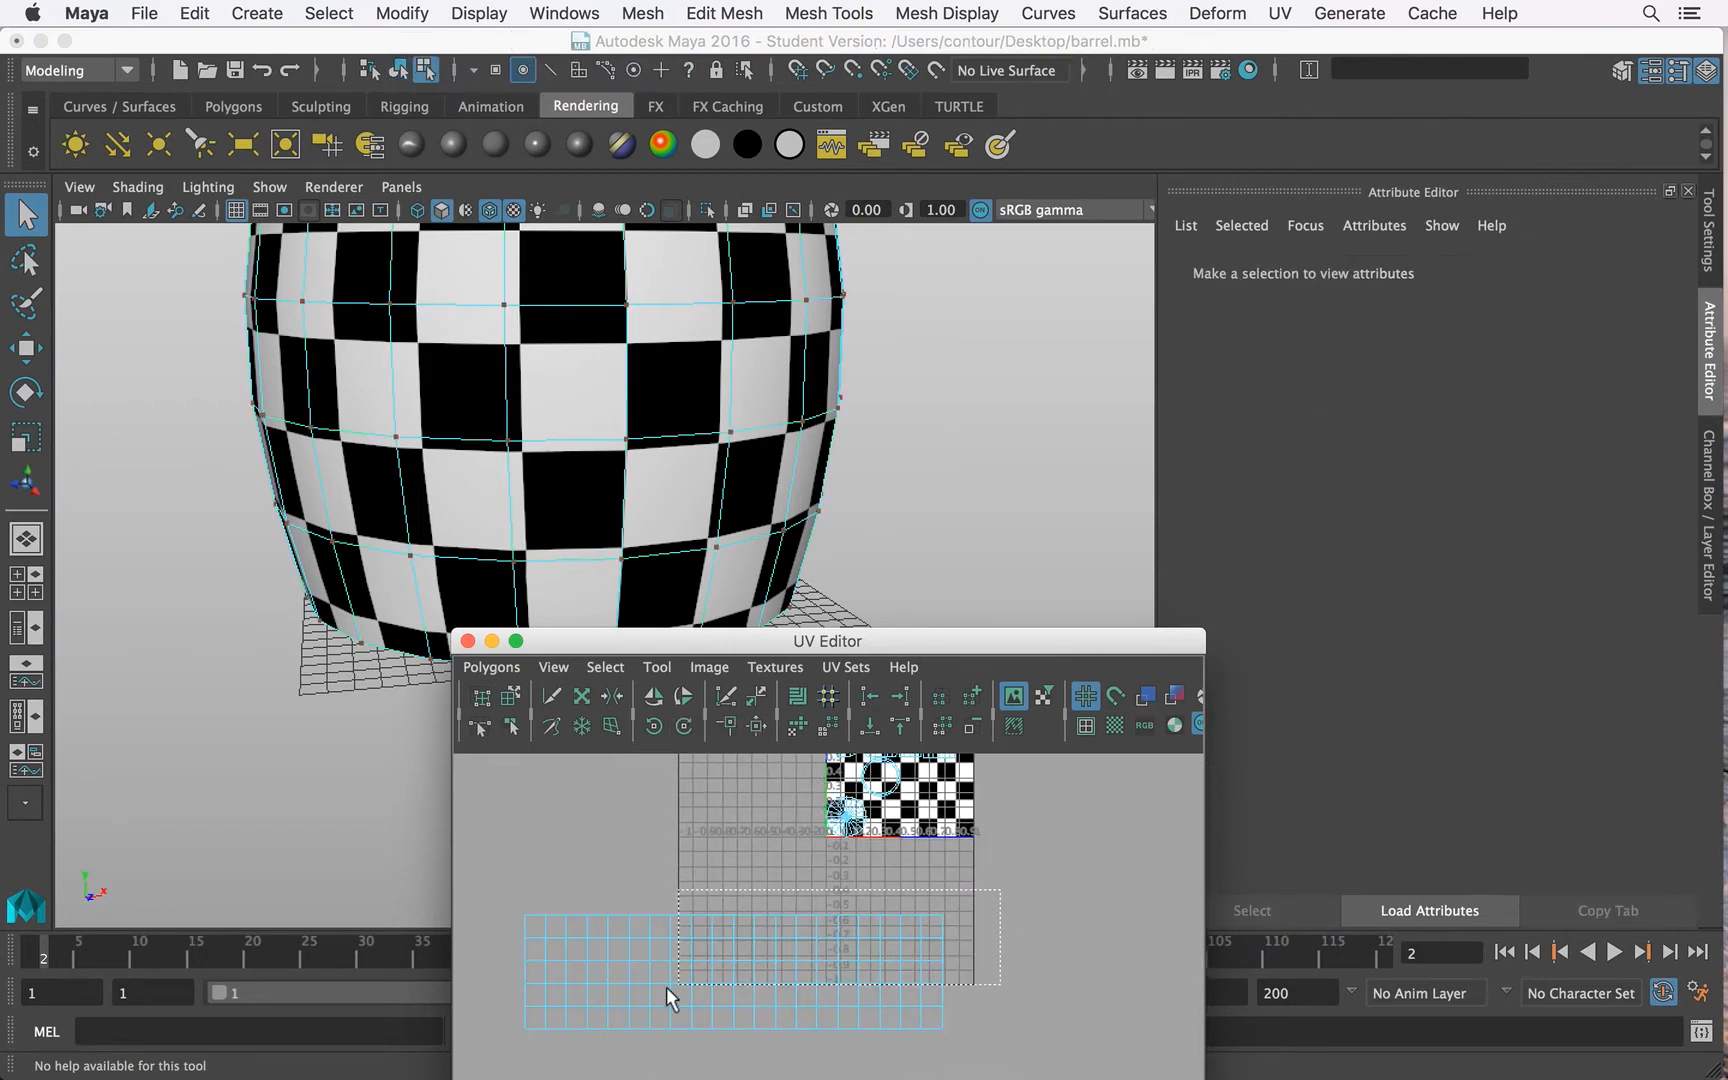
left_click_drag(978, 893, 501, 1058)
key("r")
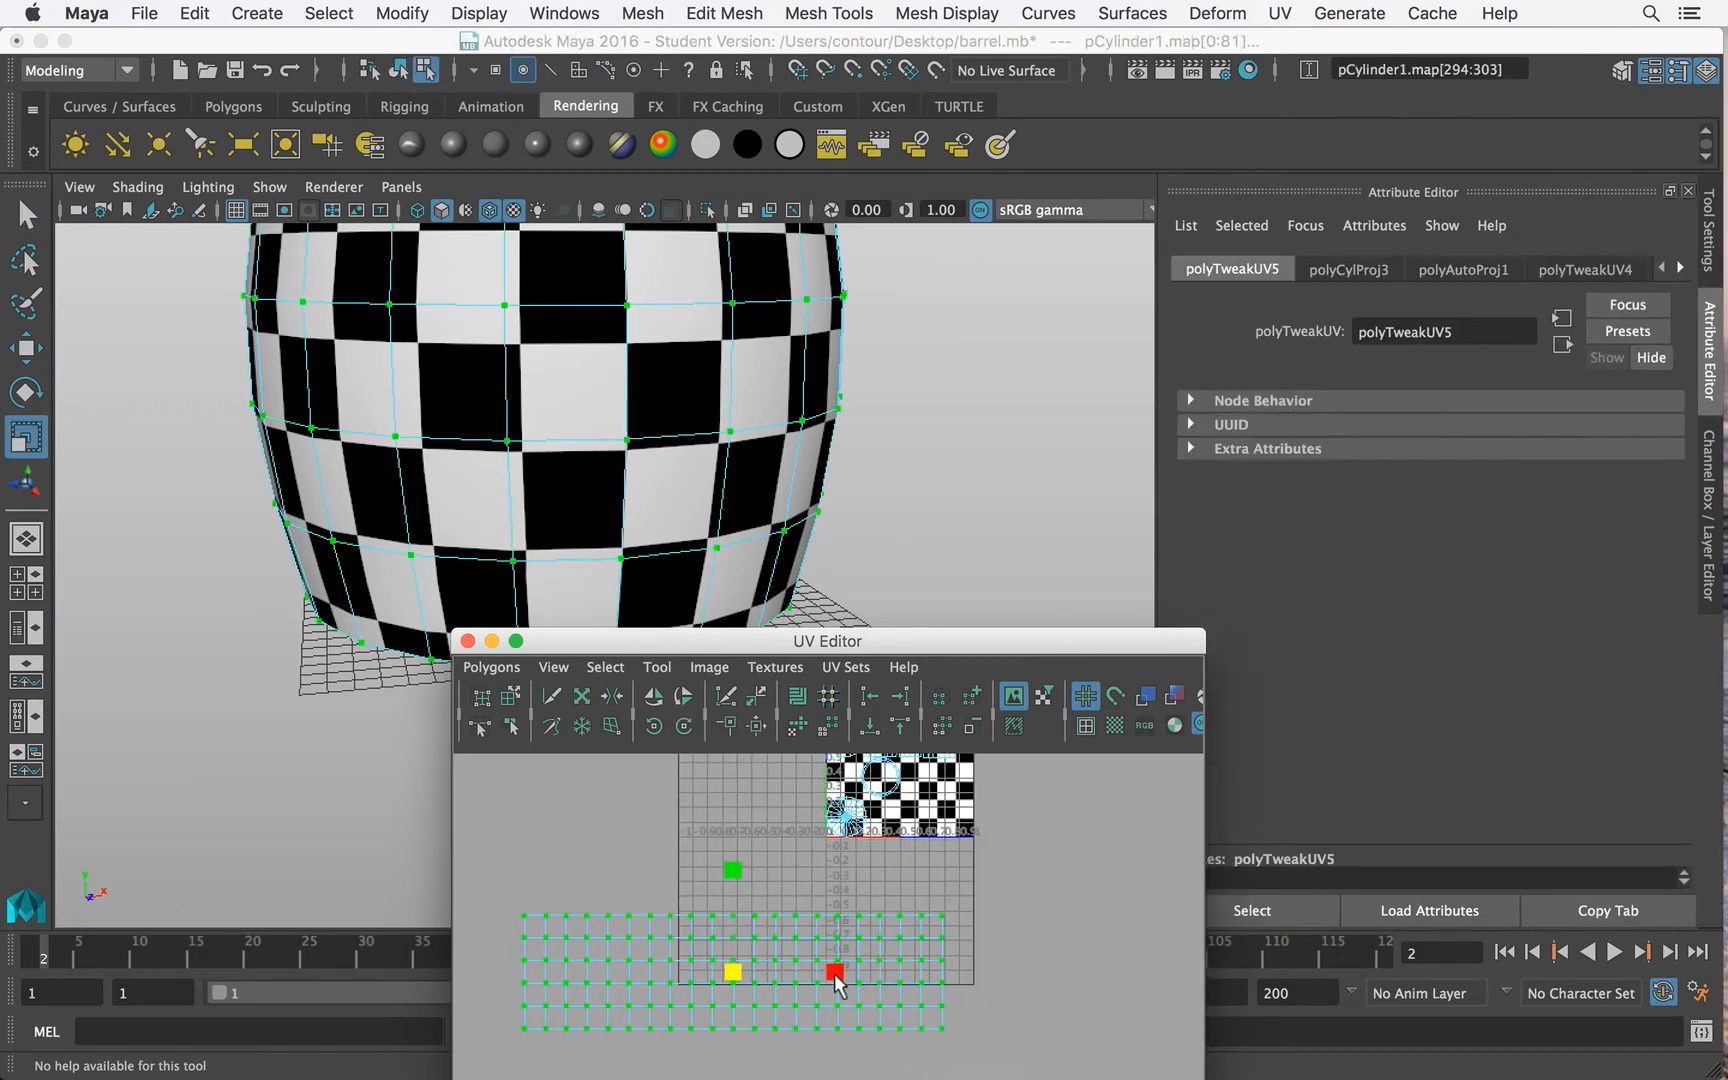
mouse_move(836, 975)
left_mouse_down()
mouse_move(774, 971)
mouse_move(895, 970)
mouse_move(783, 972)
mouse_move(821, 972)
left_mouse_up()
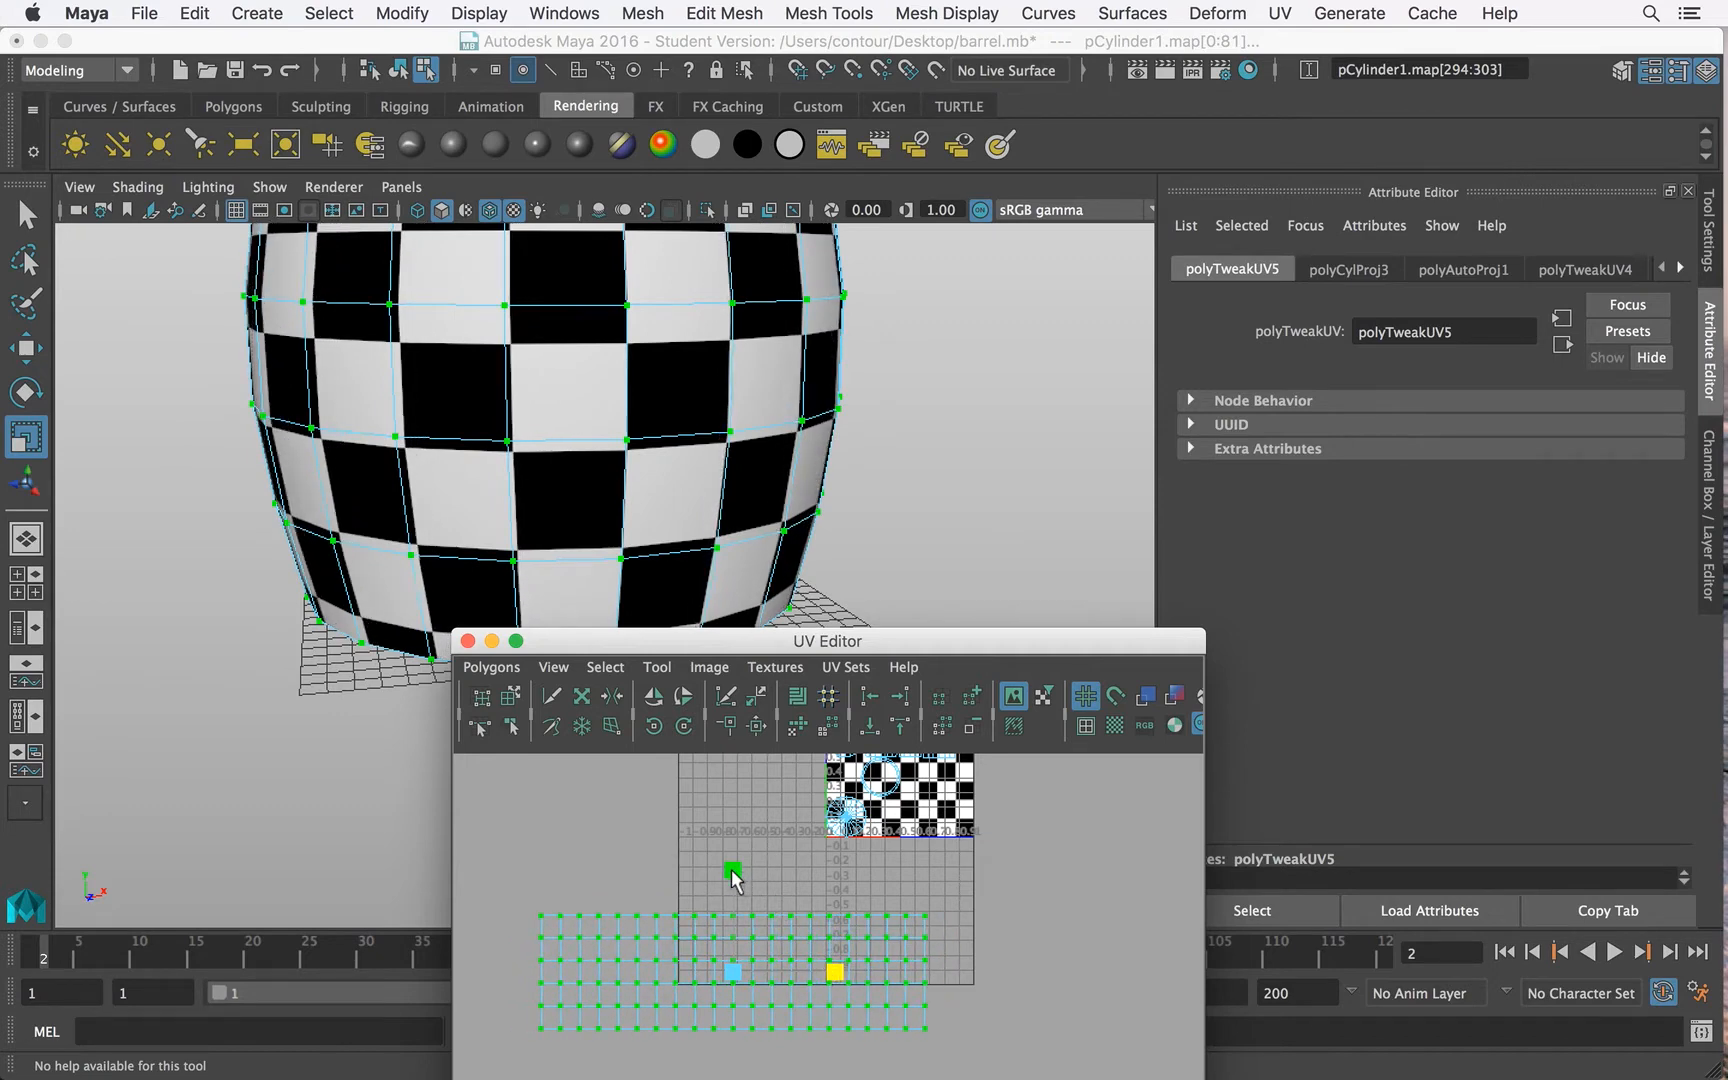
left_click_drag(731, 869, 736, 860)
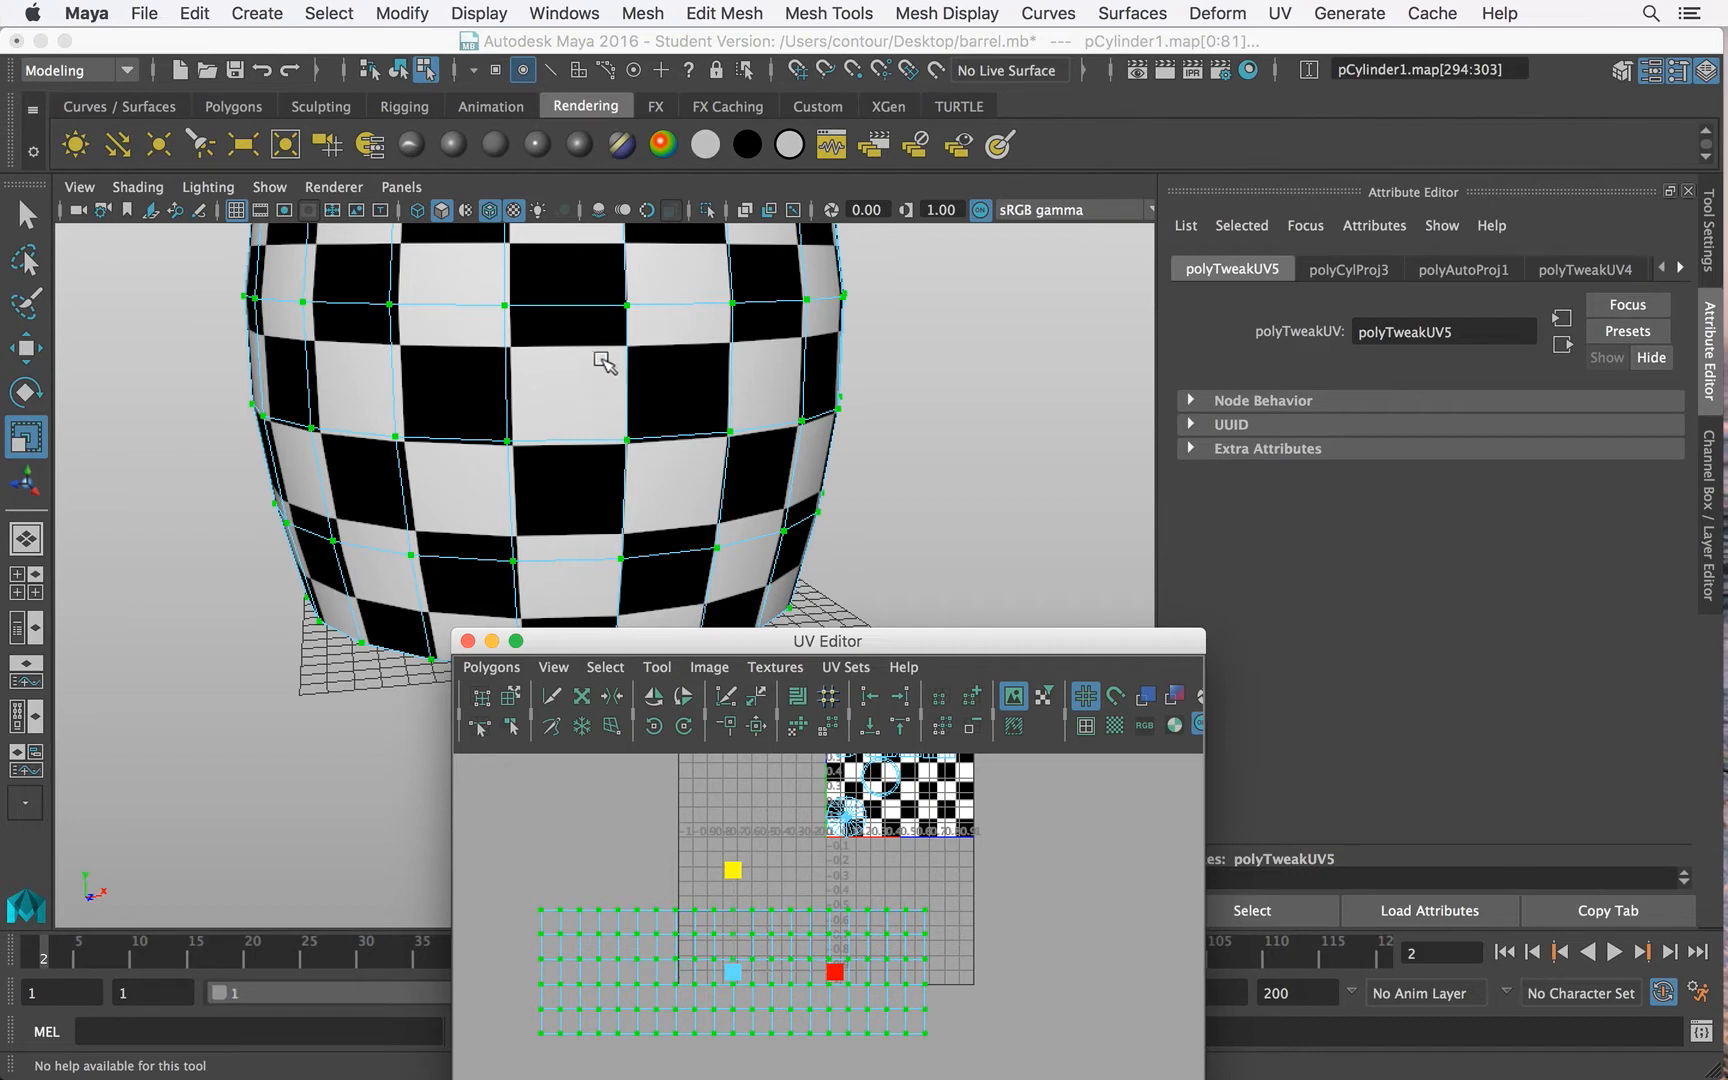
Step: Drop the side wall's shell selection and move the UV Editor clear of the barrel, with the other UV shells in view
key("q")
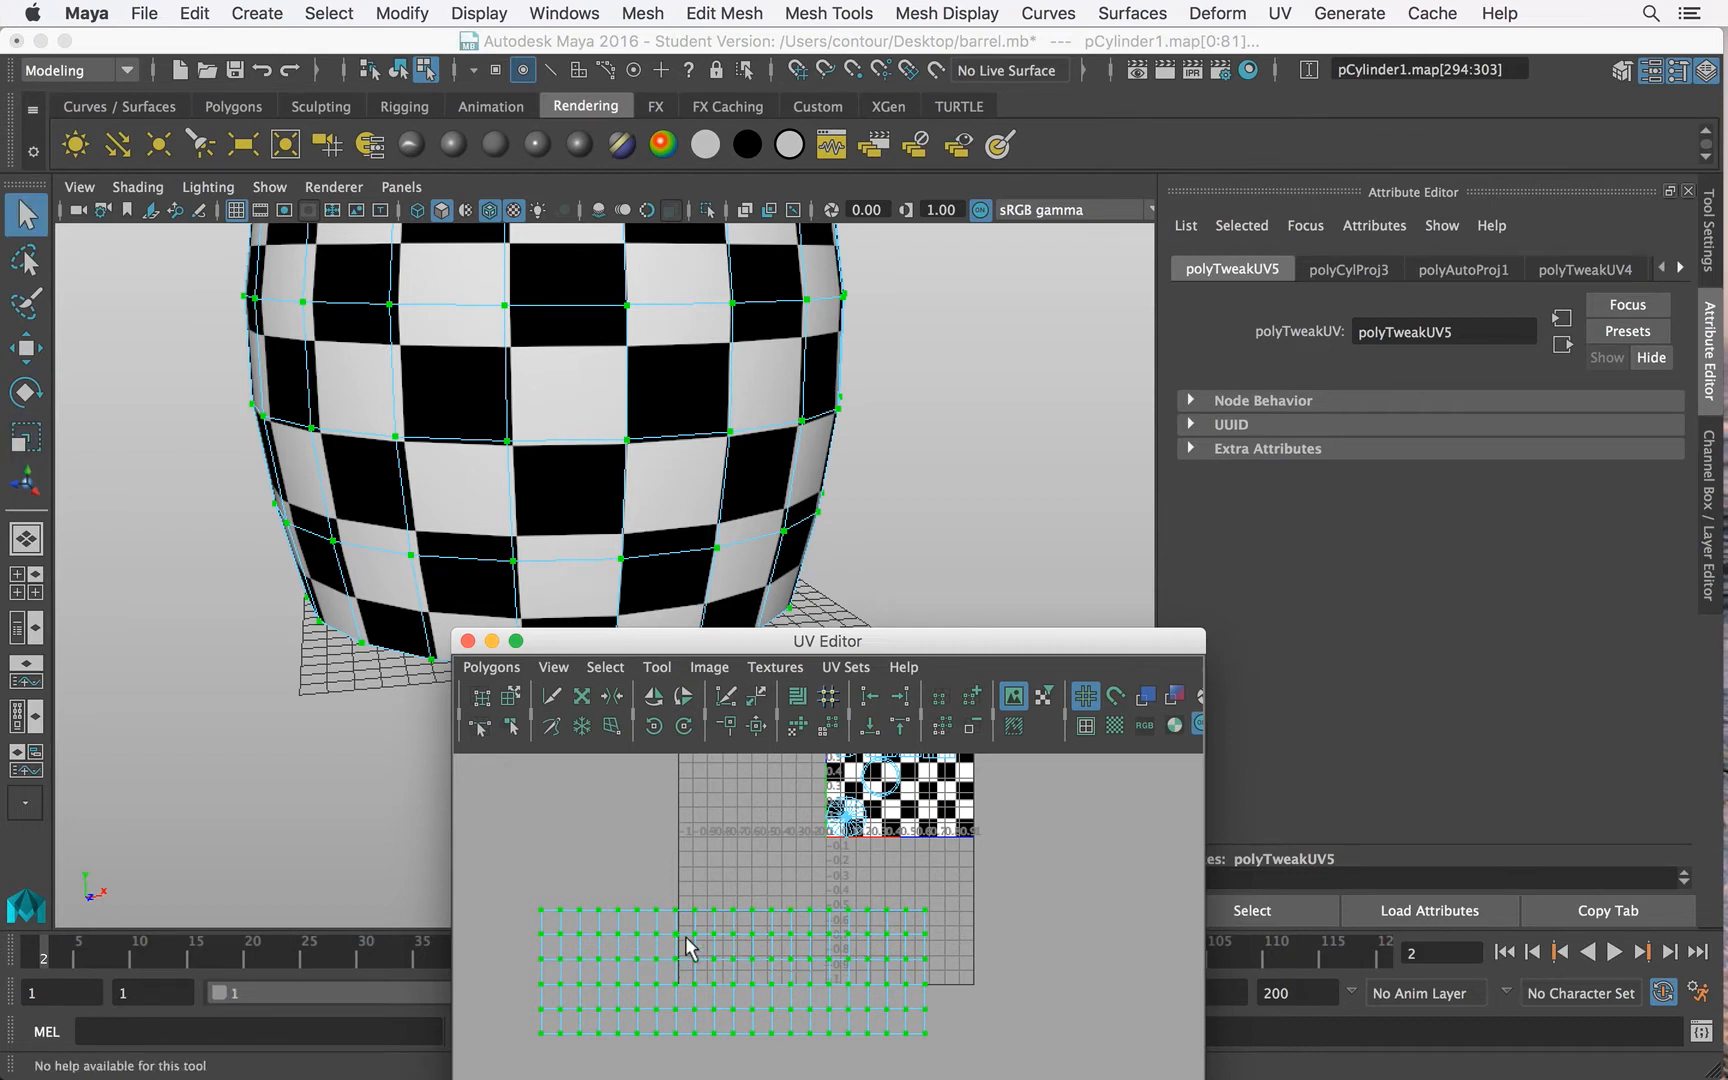
right_click_drag(687, 943, 685, 795)
right_click(812, 481)
right_click_drag(812, 481, 606, 306, "alt")
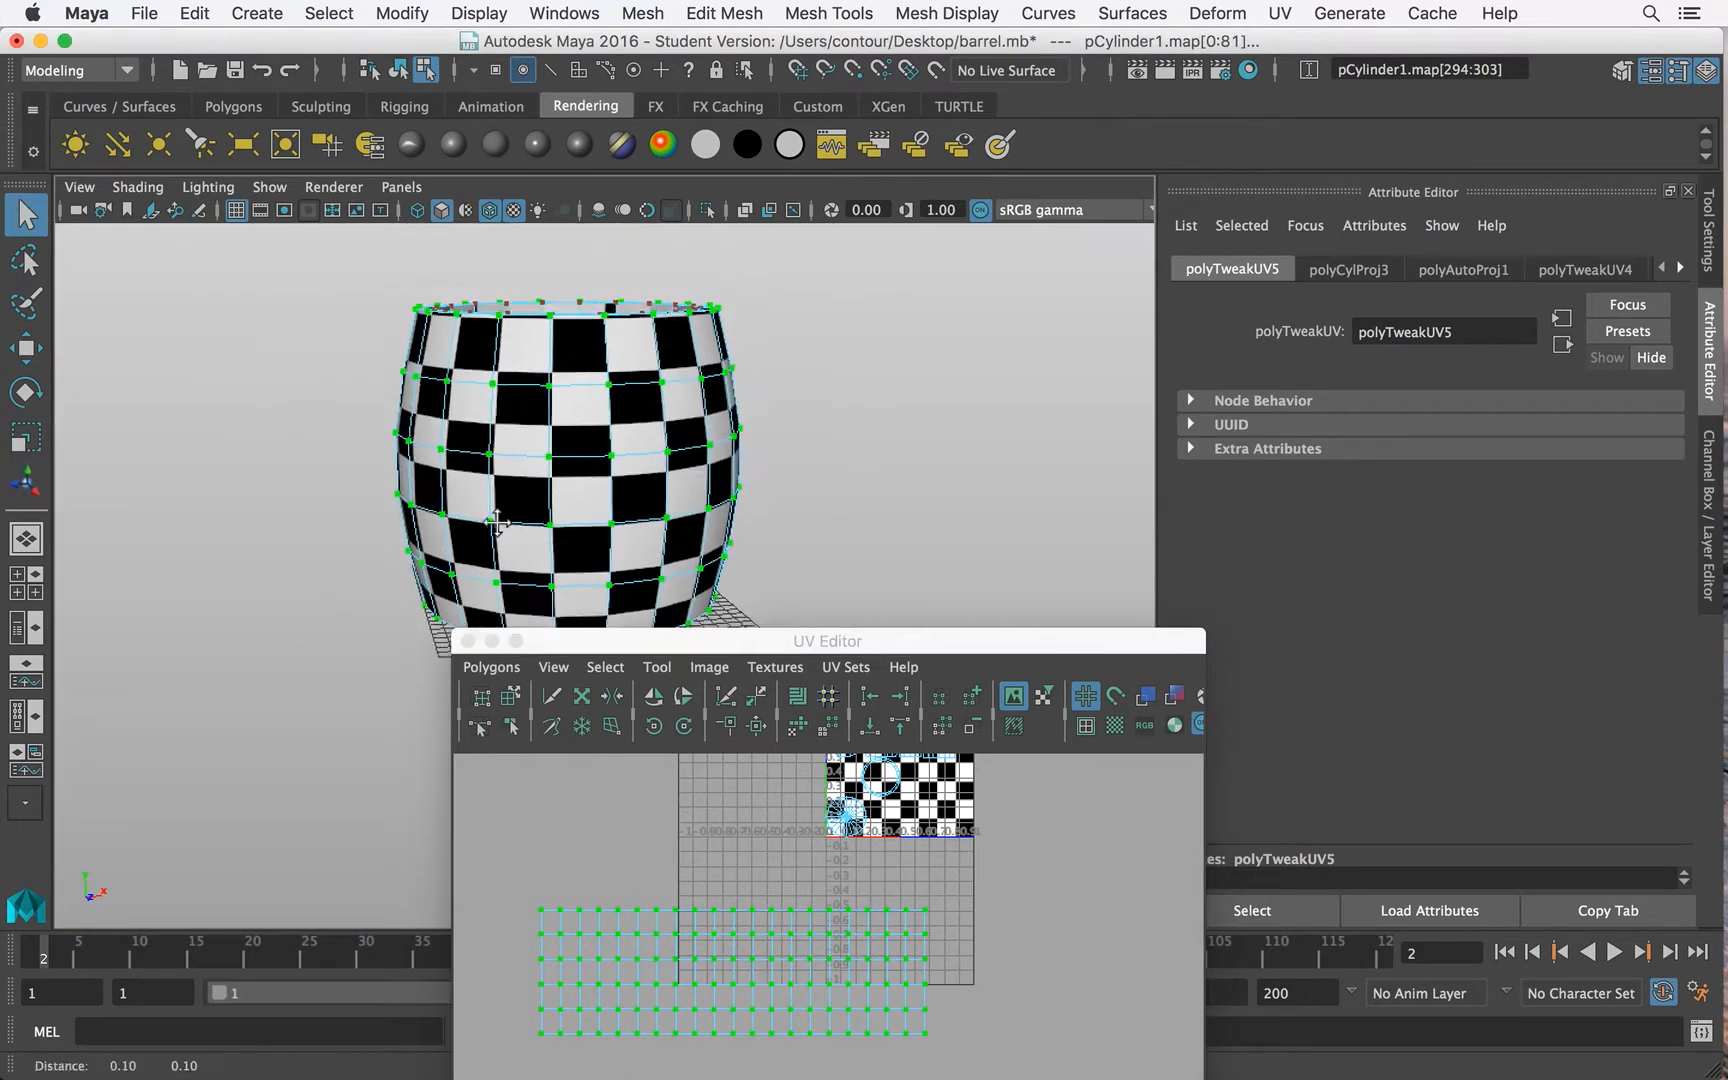
left_click_drag(606, 306, 507, 553, "alt")
left_click(520, 545)
left_click_drag(623, 652, 910, 424)
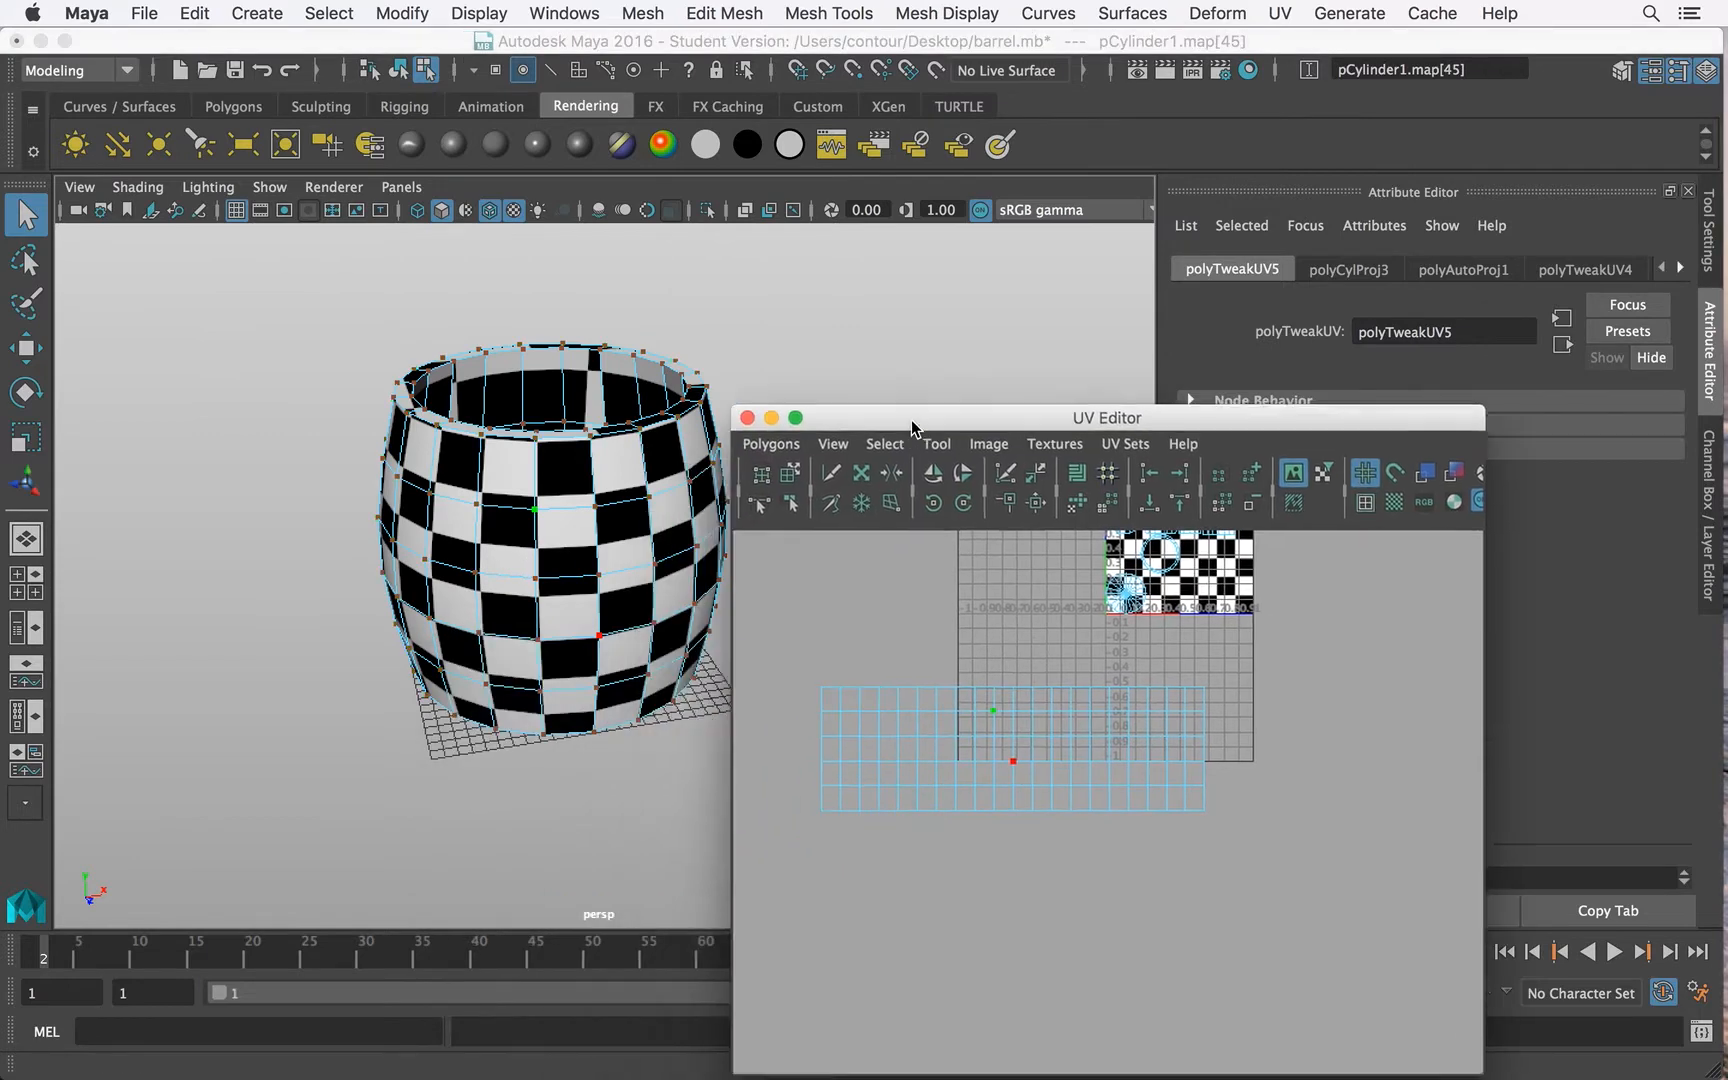
right_click_drag(1107, 779, 1315, 702, "alt")
middle_click_drag(1315, 702, 1200, 918, "alt")
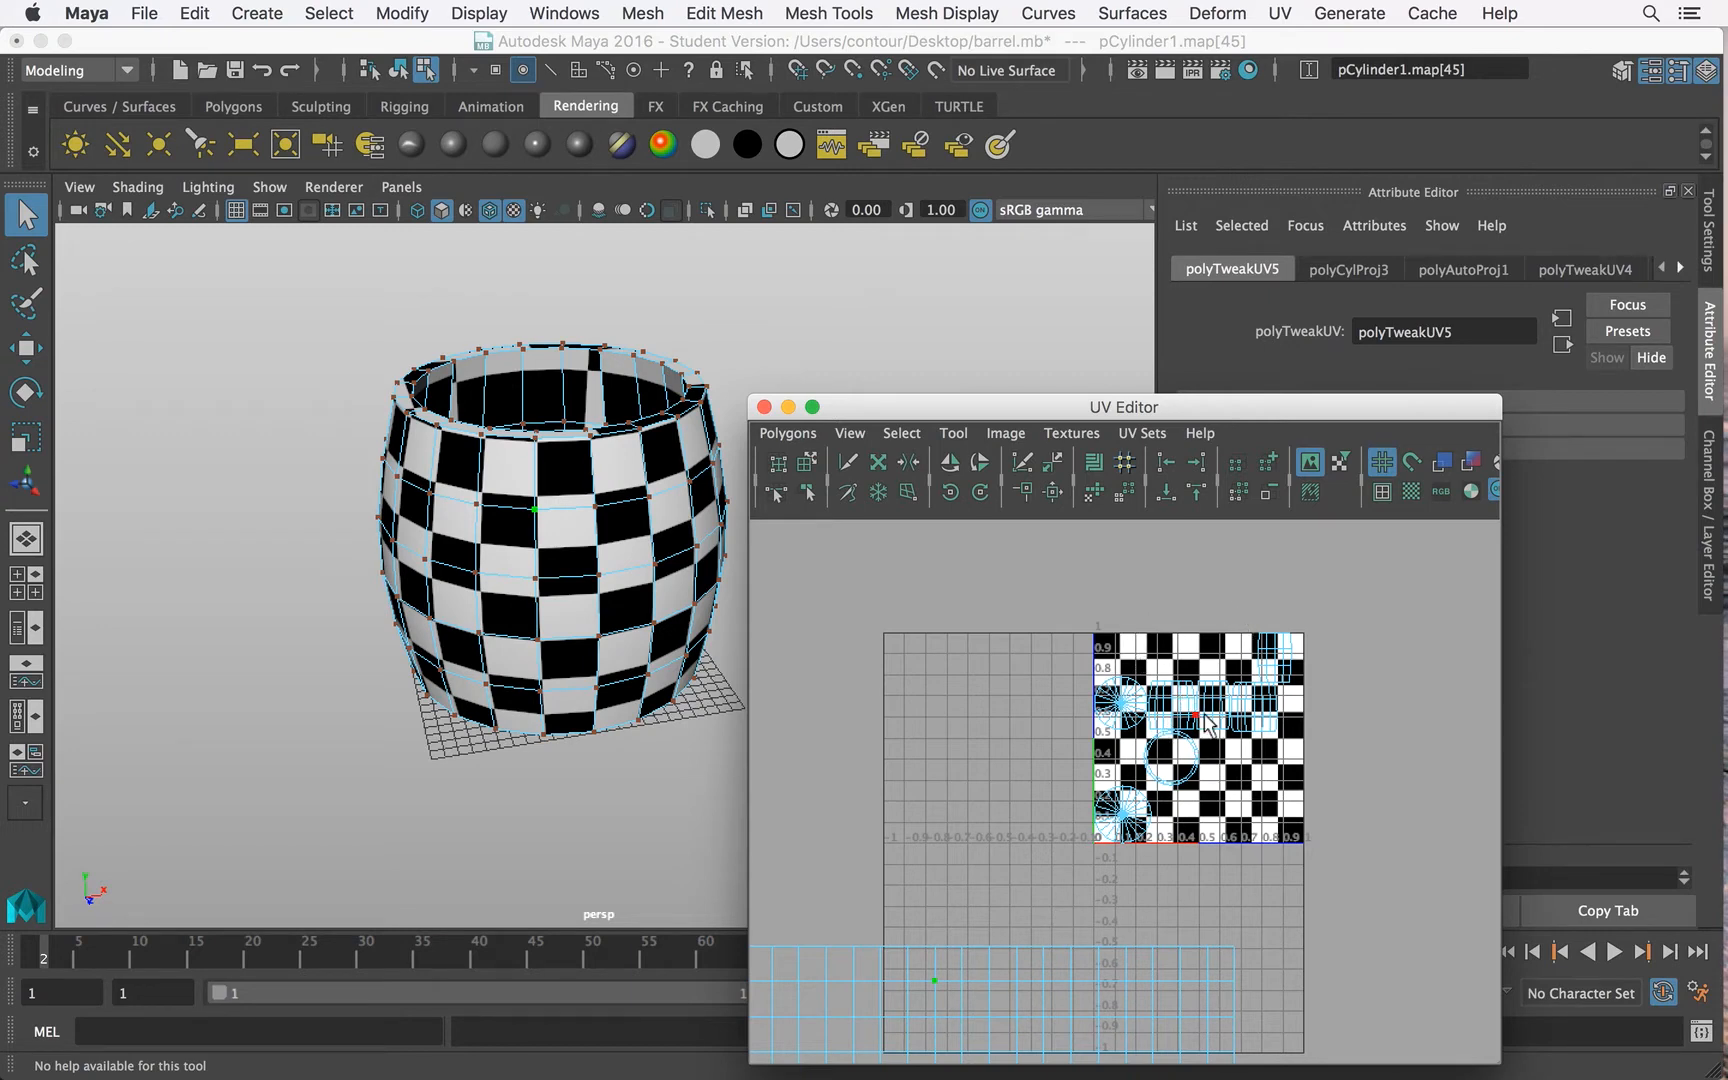
Step: Try the UV Editor's image display and dimming options, leaving the checker image hidden behind the UV shells
left_click(1310, 465)
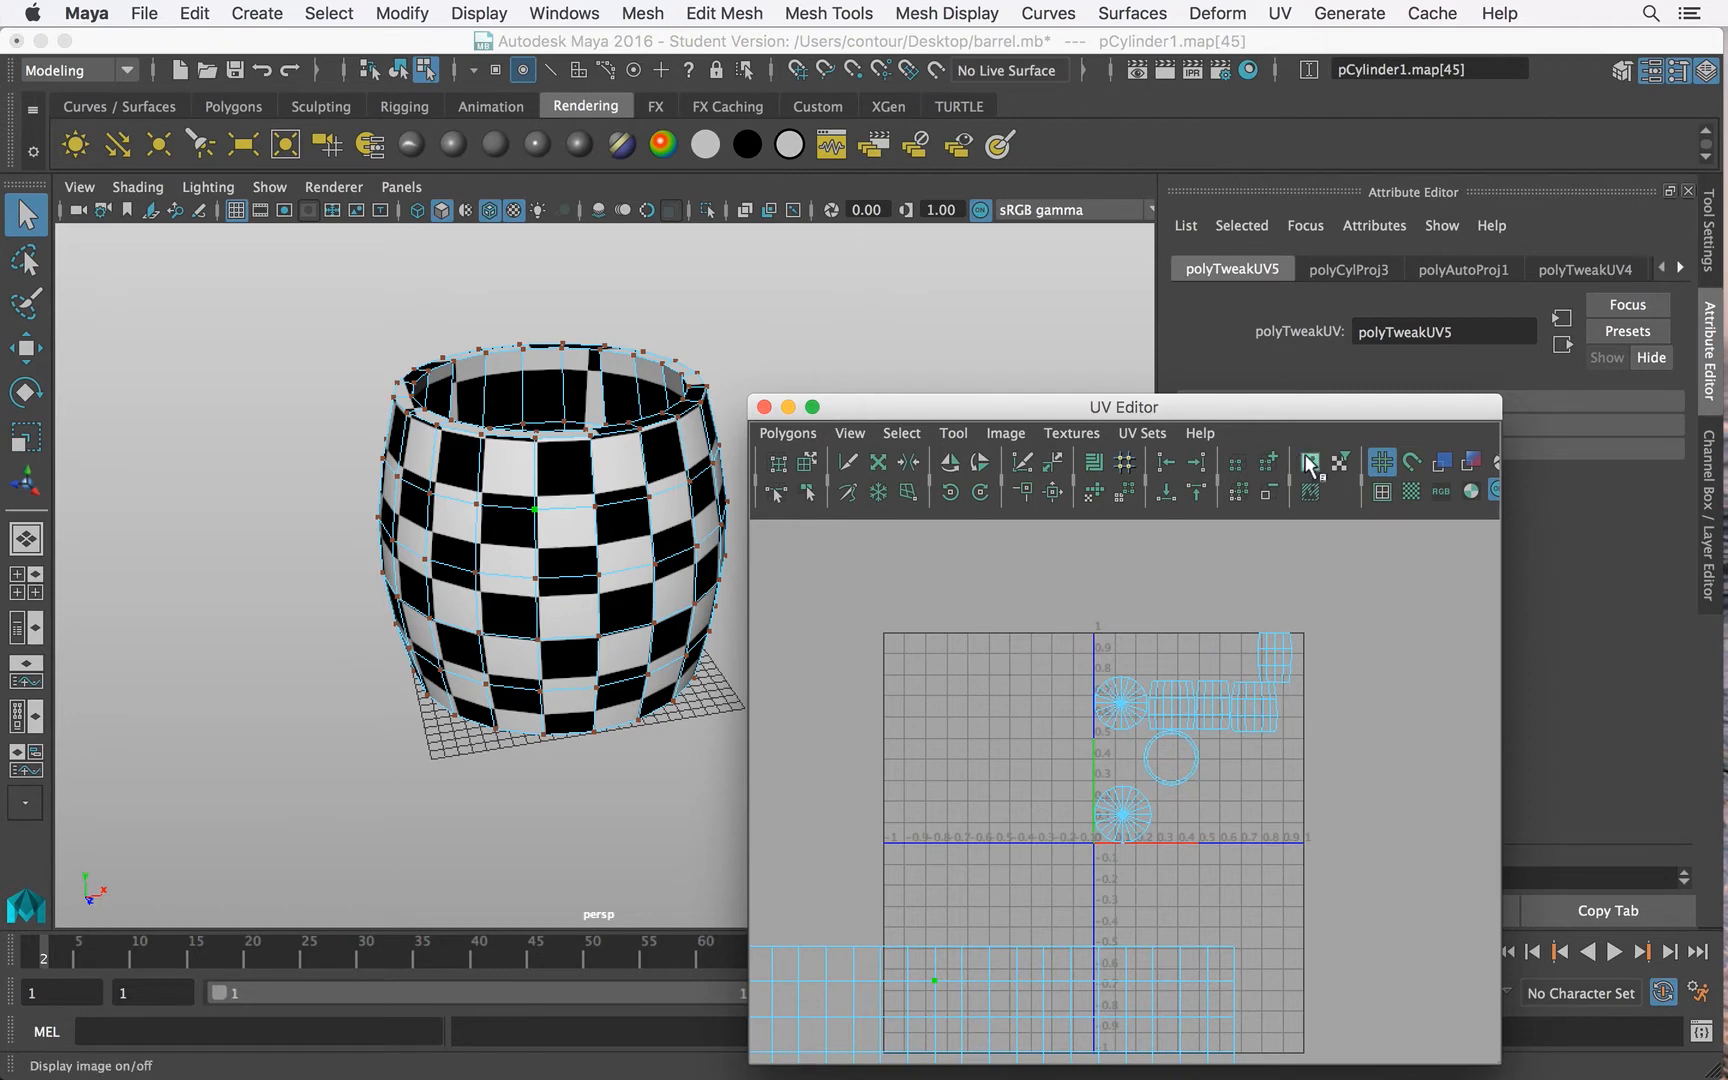
left_click(1310, 462)
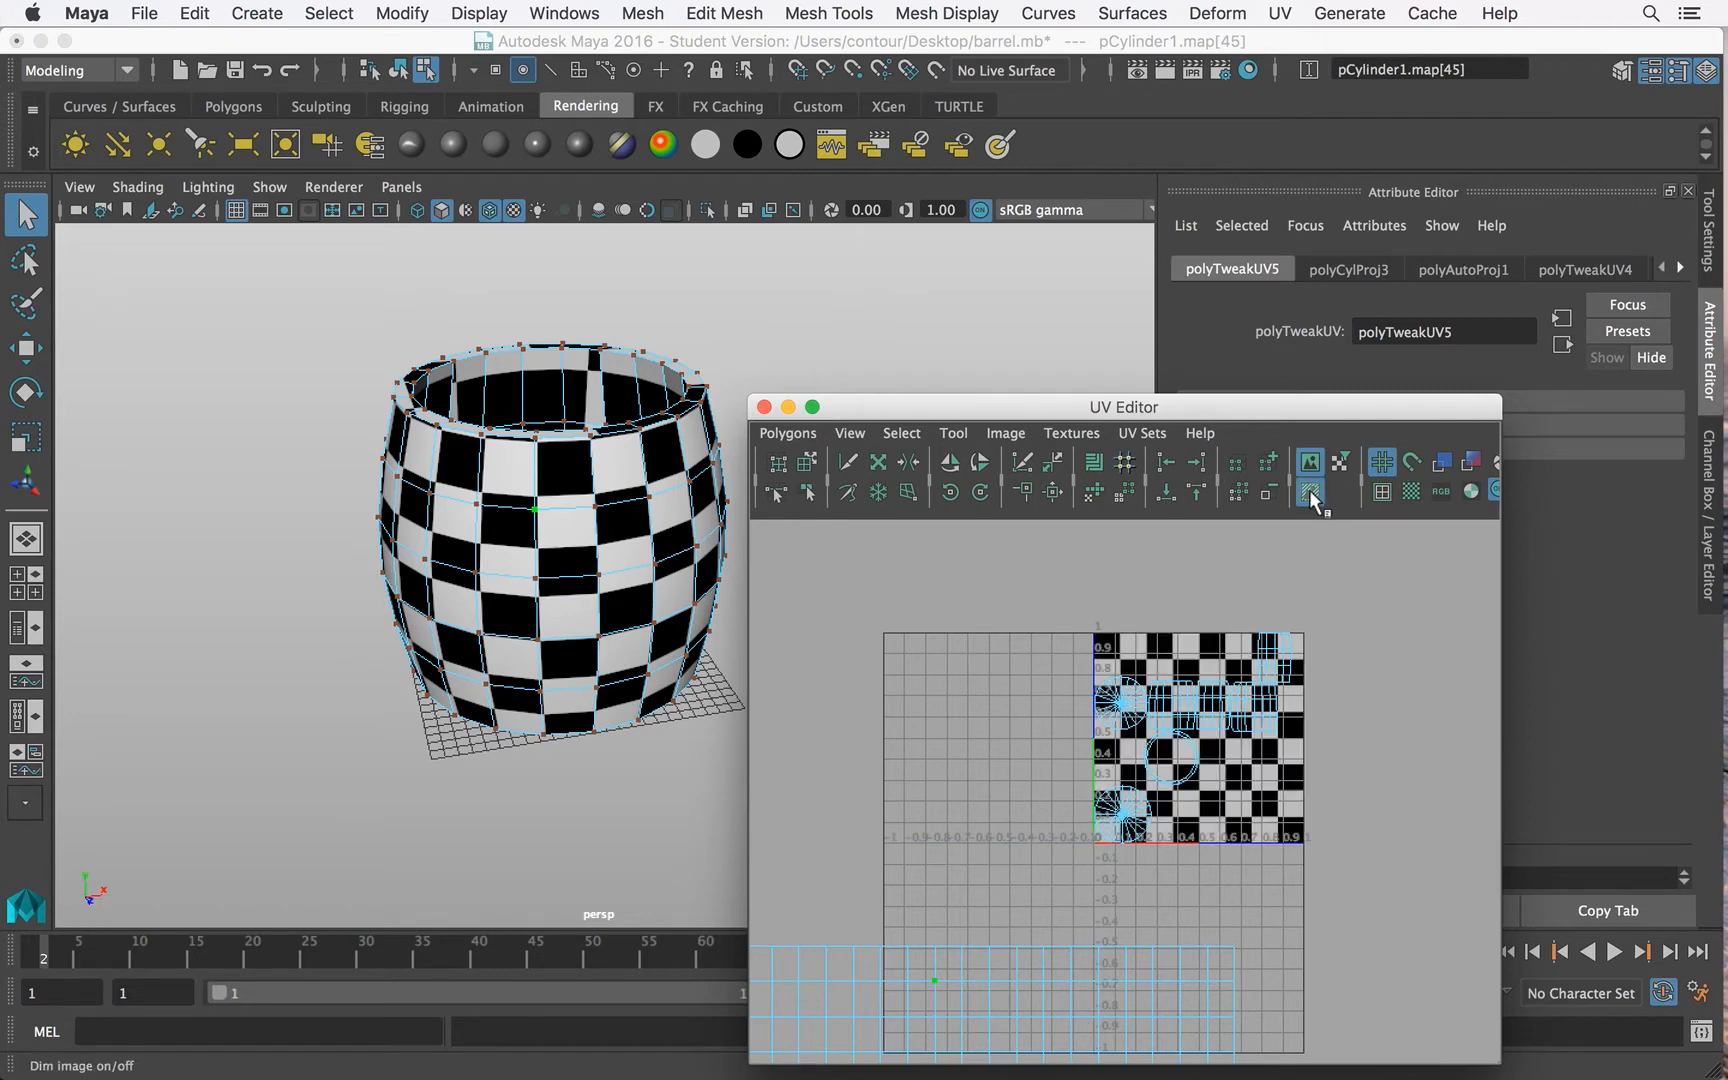
left_click(1315, 491)
left_click(1315, 491)
left_click(1315, 491)
left_click(1315, 491)
left_click(1312, 462)
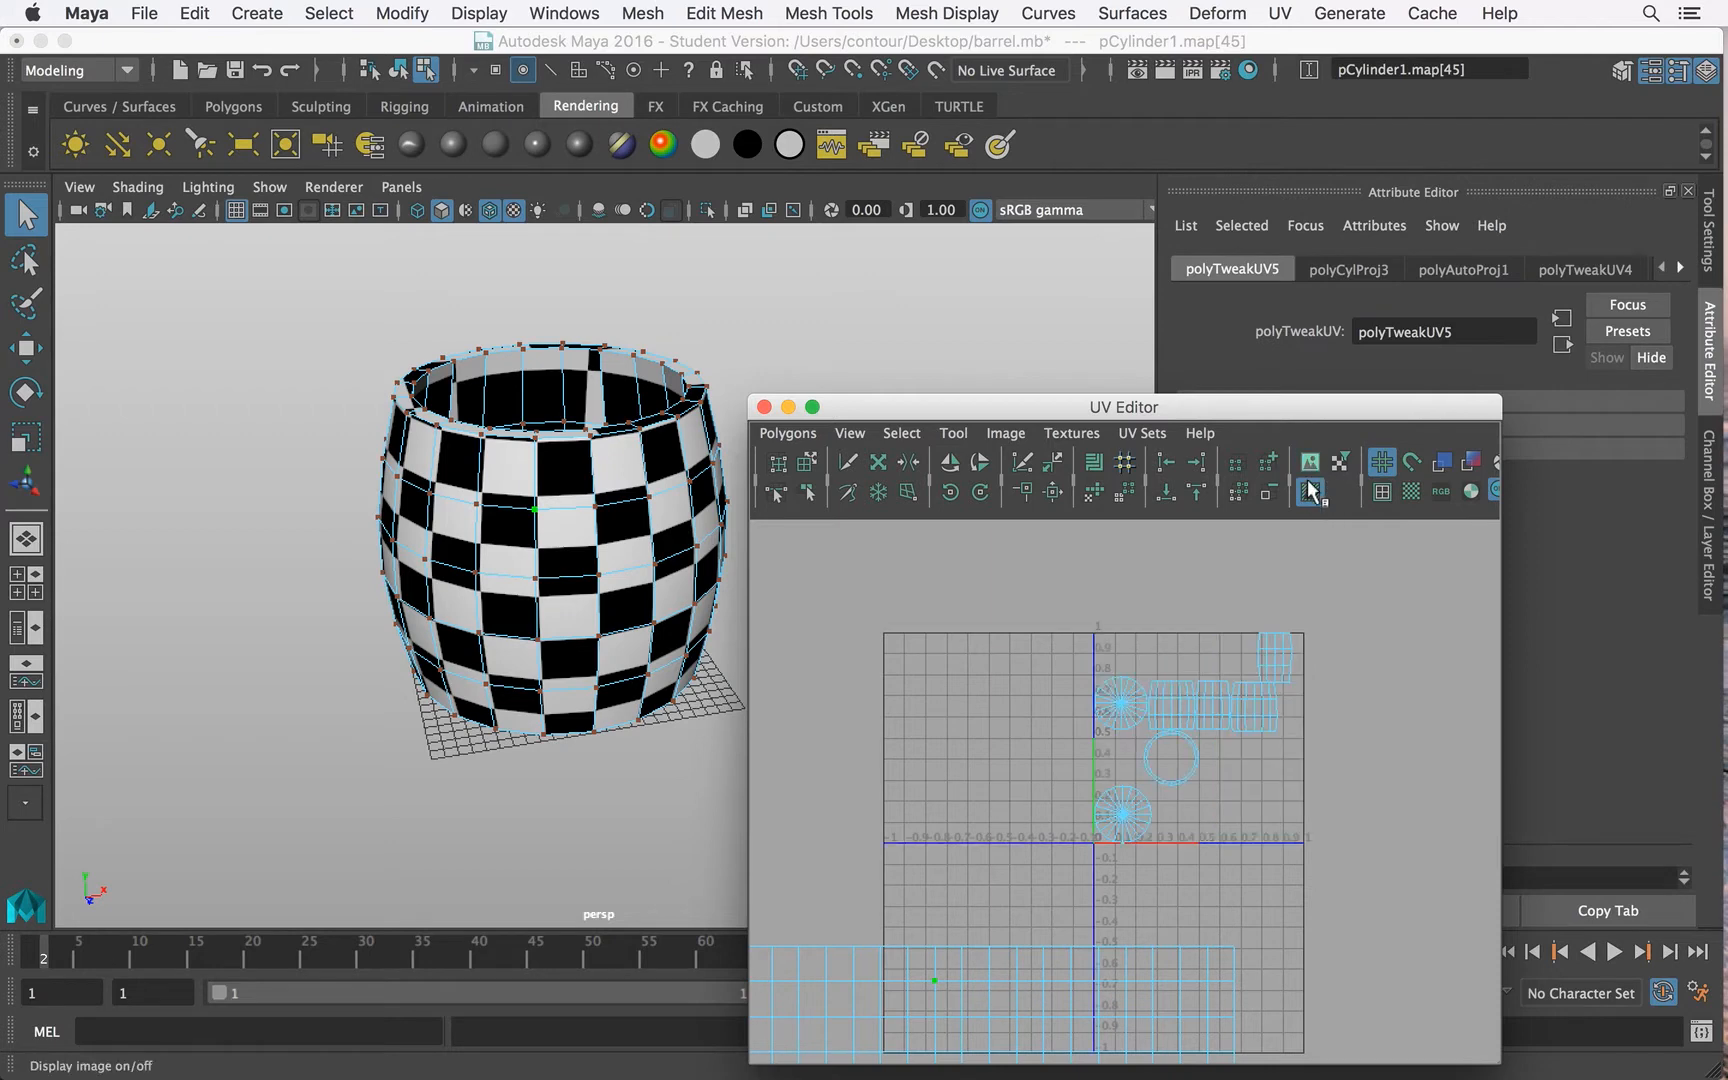
Step: Select all faces of the barrel's inner wall and apply a cylindrical UV projection to them
left_click(602, 617)
left_click_drag(590, 522, 582, 600, "alt")
right_click_drag(527, 364, 532, 424)
left_click(533, 438)
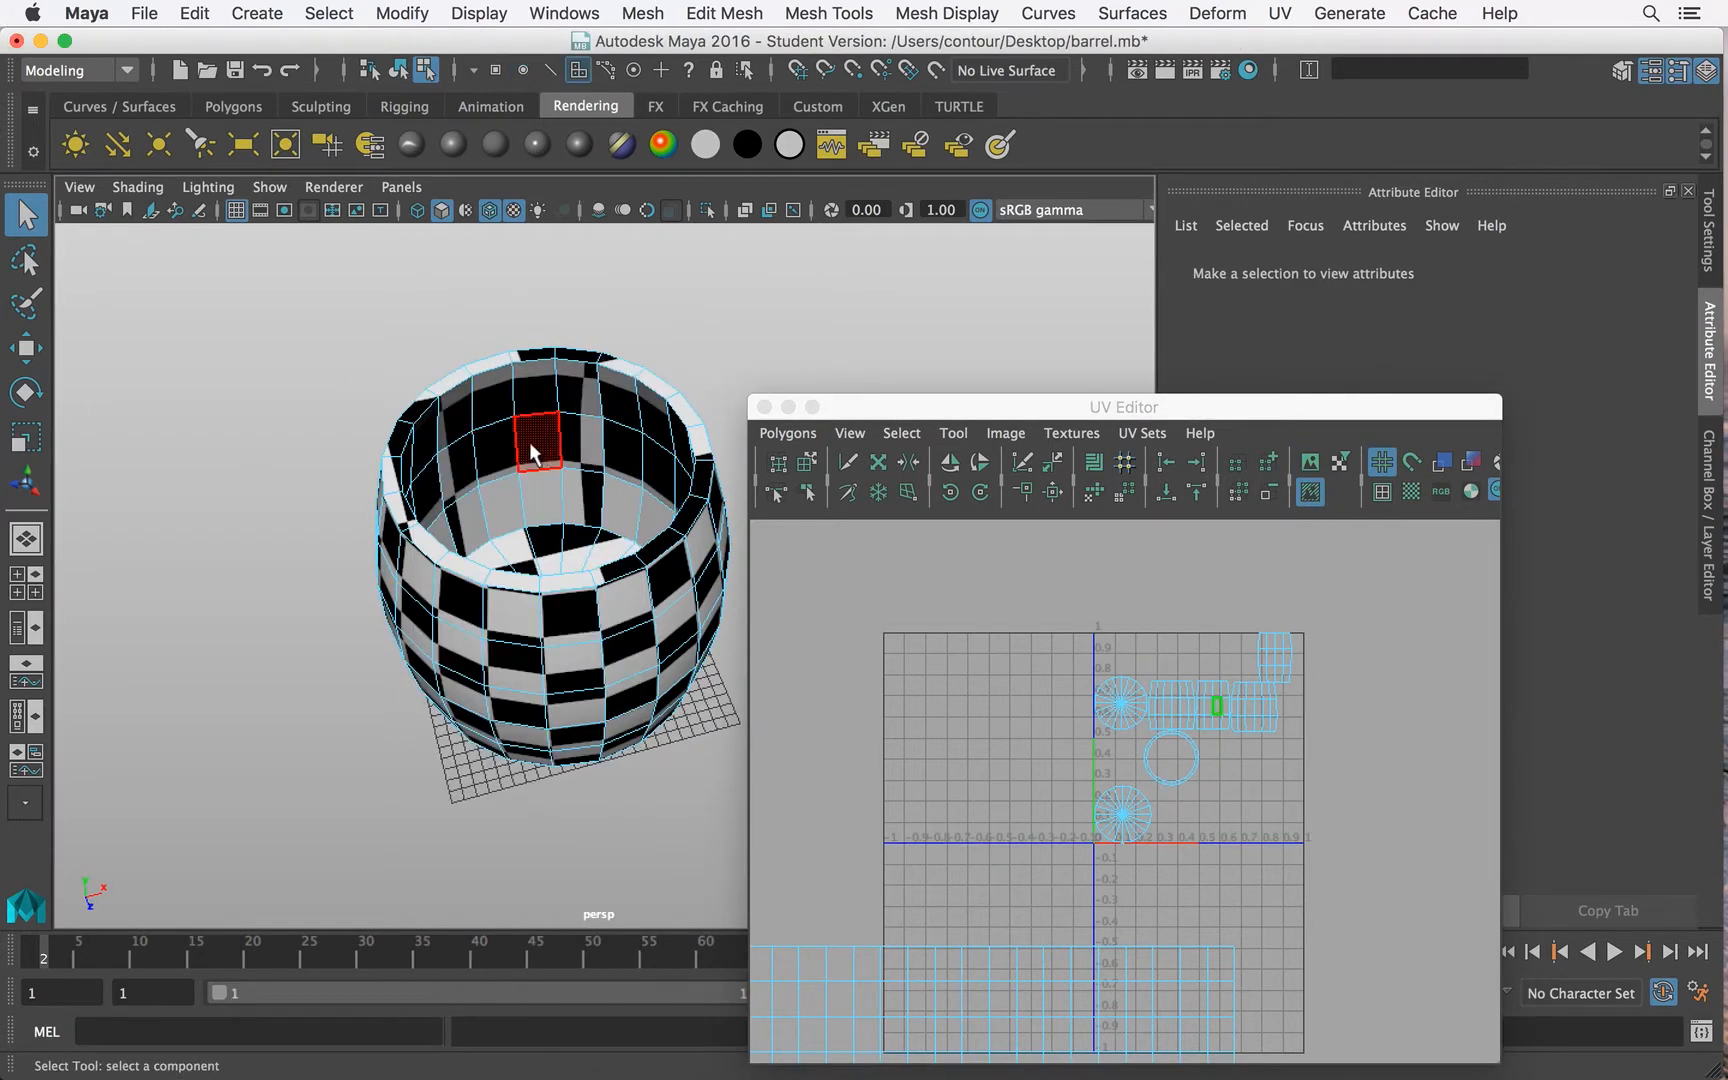
double_click(491, 455, "shift")
key("shift+period")
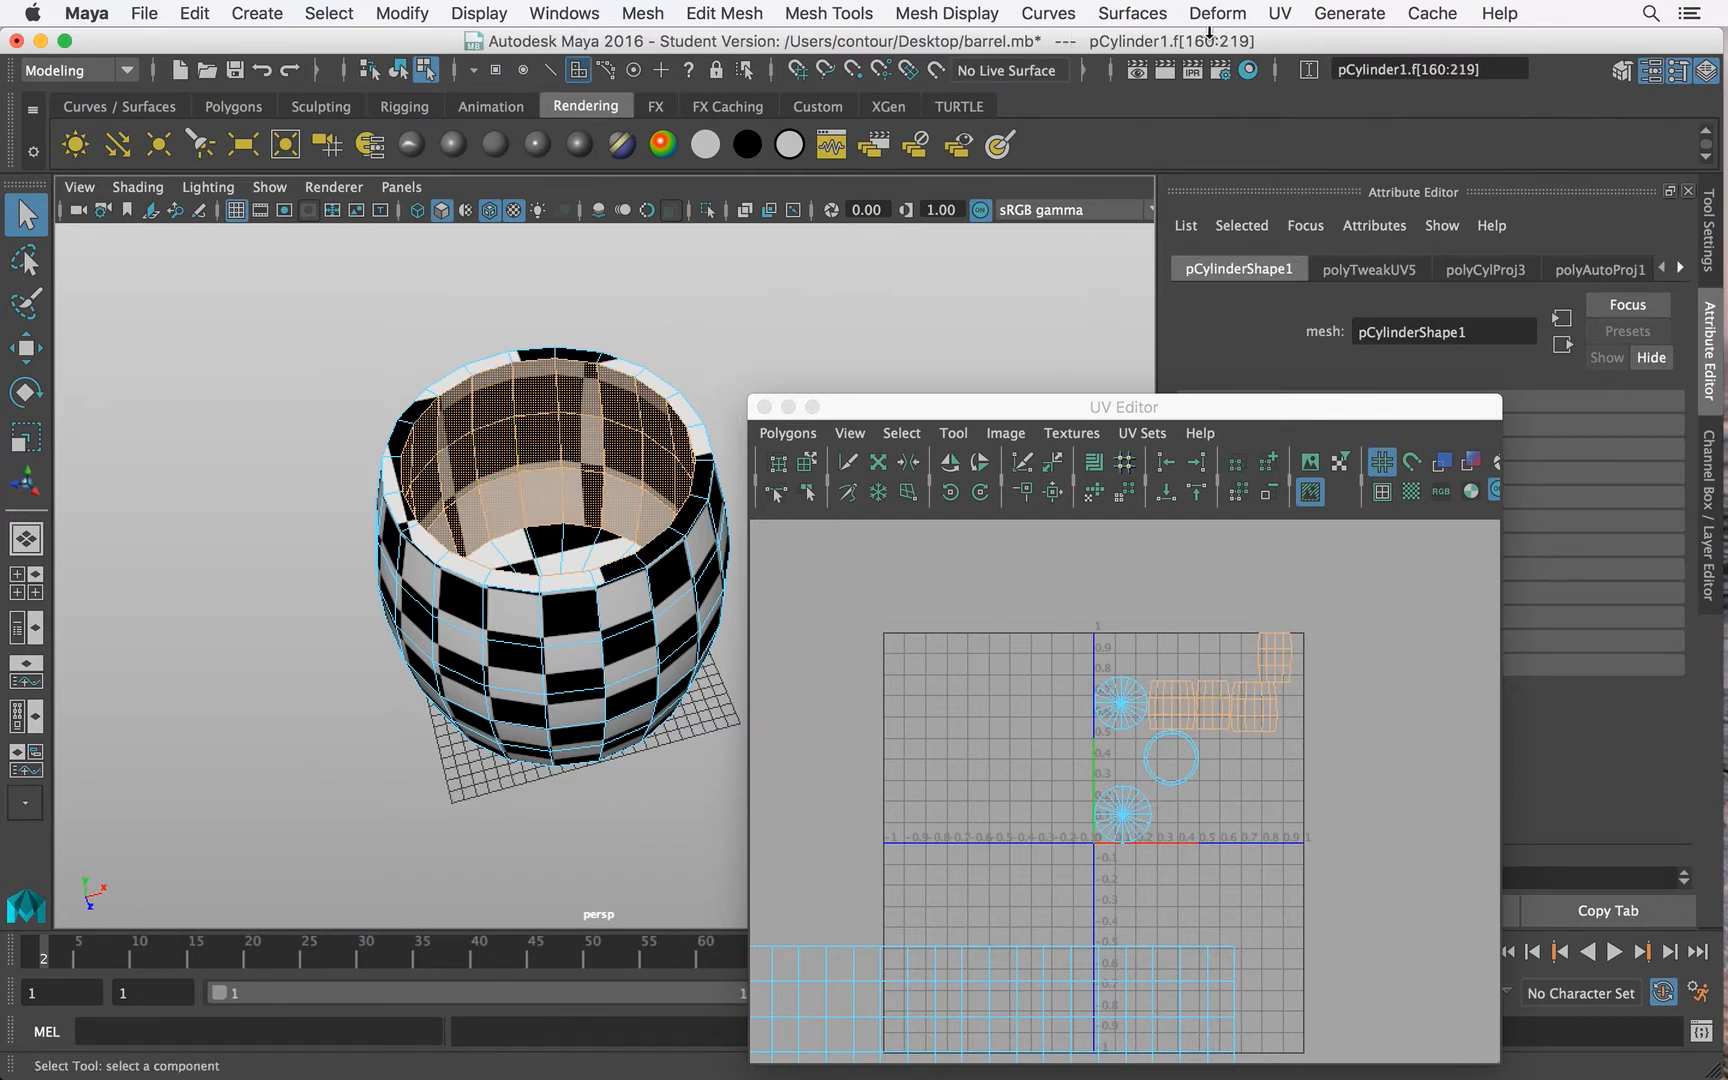
left_click(1275, 16)
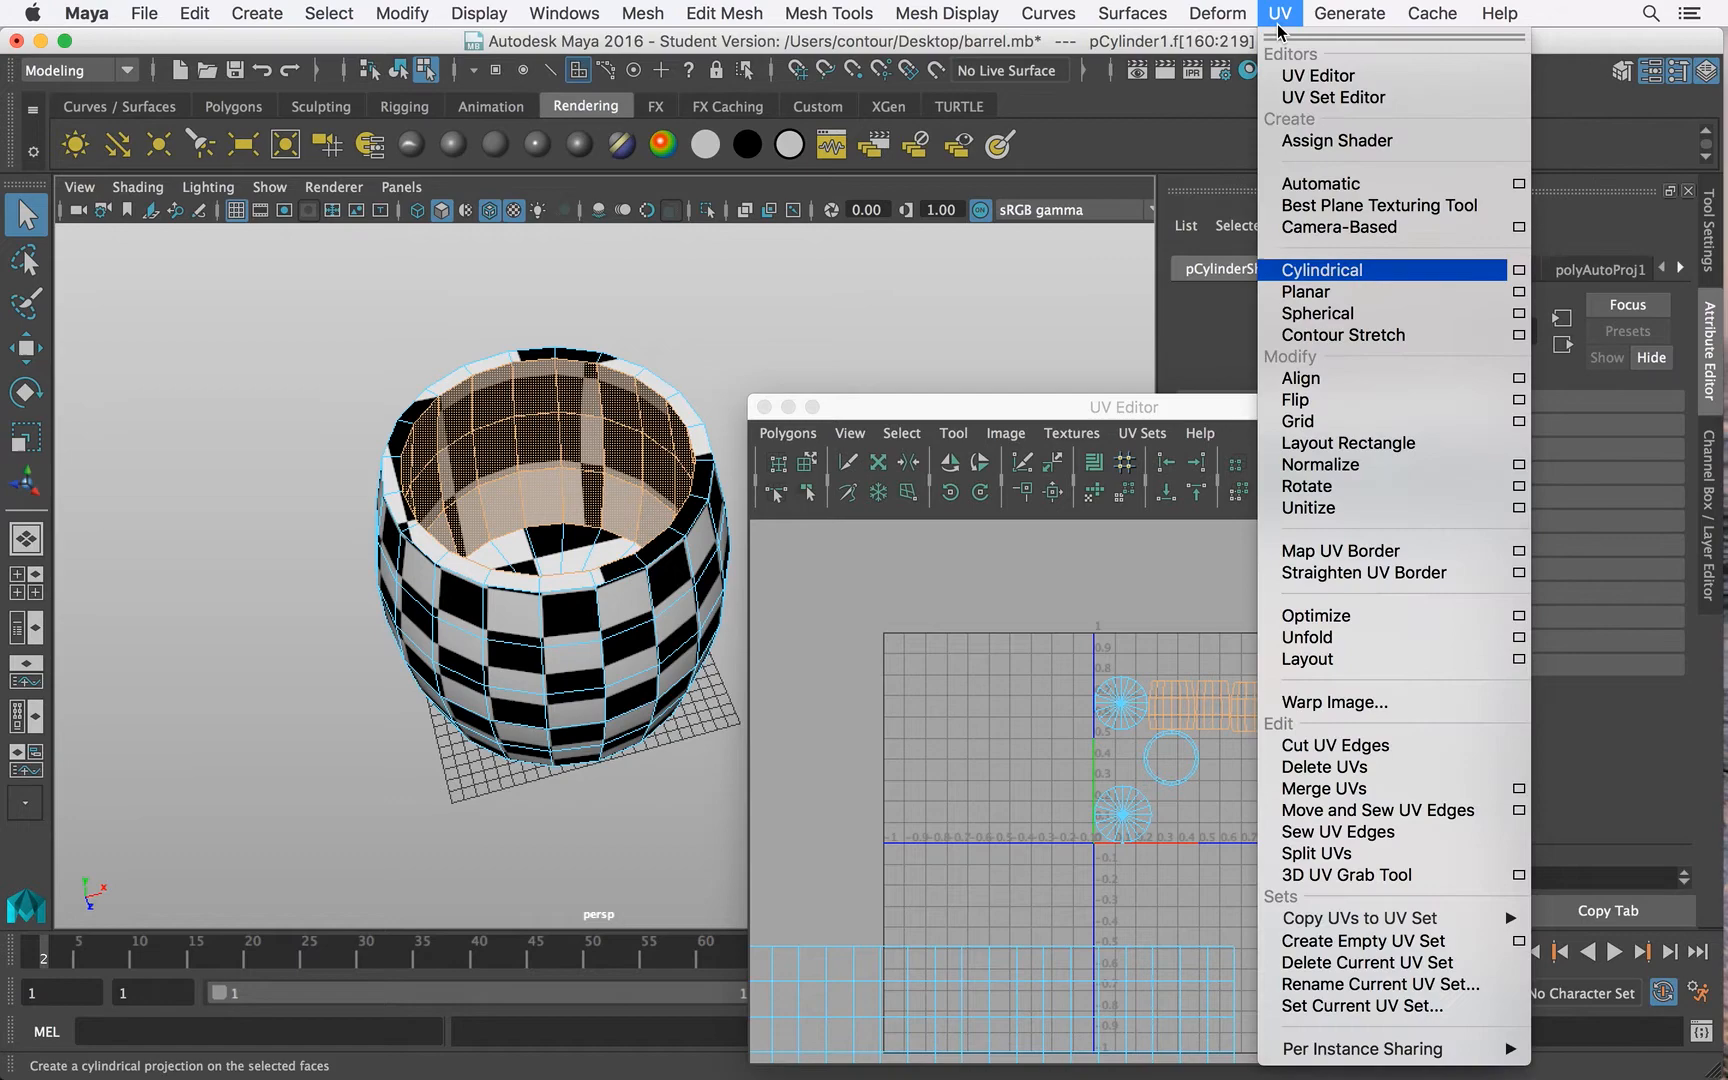
left_click(1320, 266)
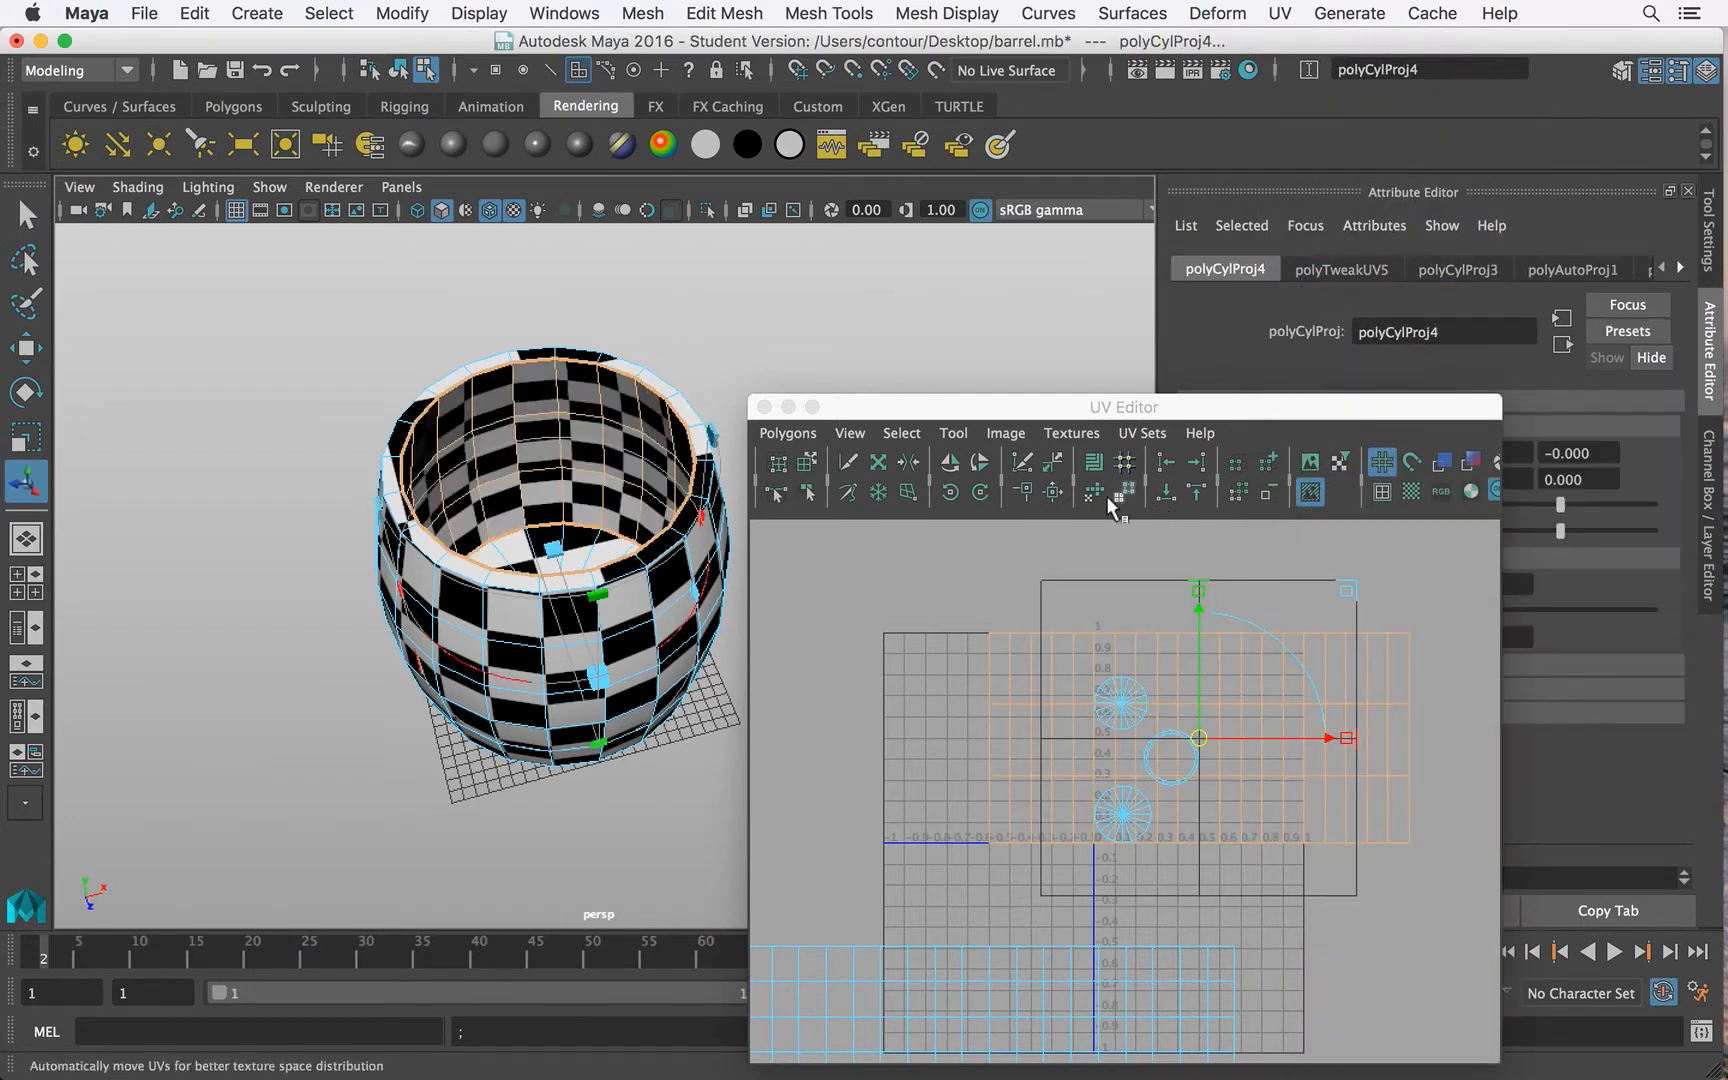
Step: Resize the inner wall's cylindrical projection, narrowing its shell slightly and flattening it until the checks look nearly square
right_click_drag(320, 571, 552, 555, "alt")
left_click_drag(552, 555, 238, 303, "alt")
left_click_drag(268, 532, 405, 545, "alt")
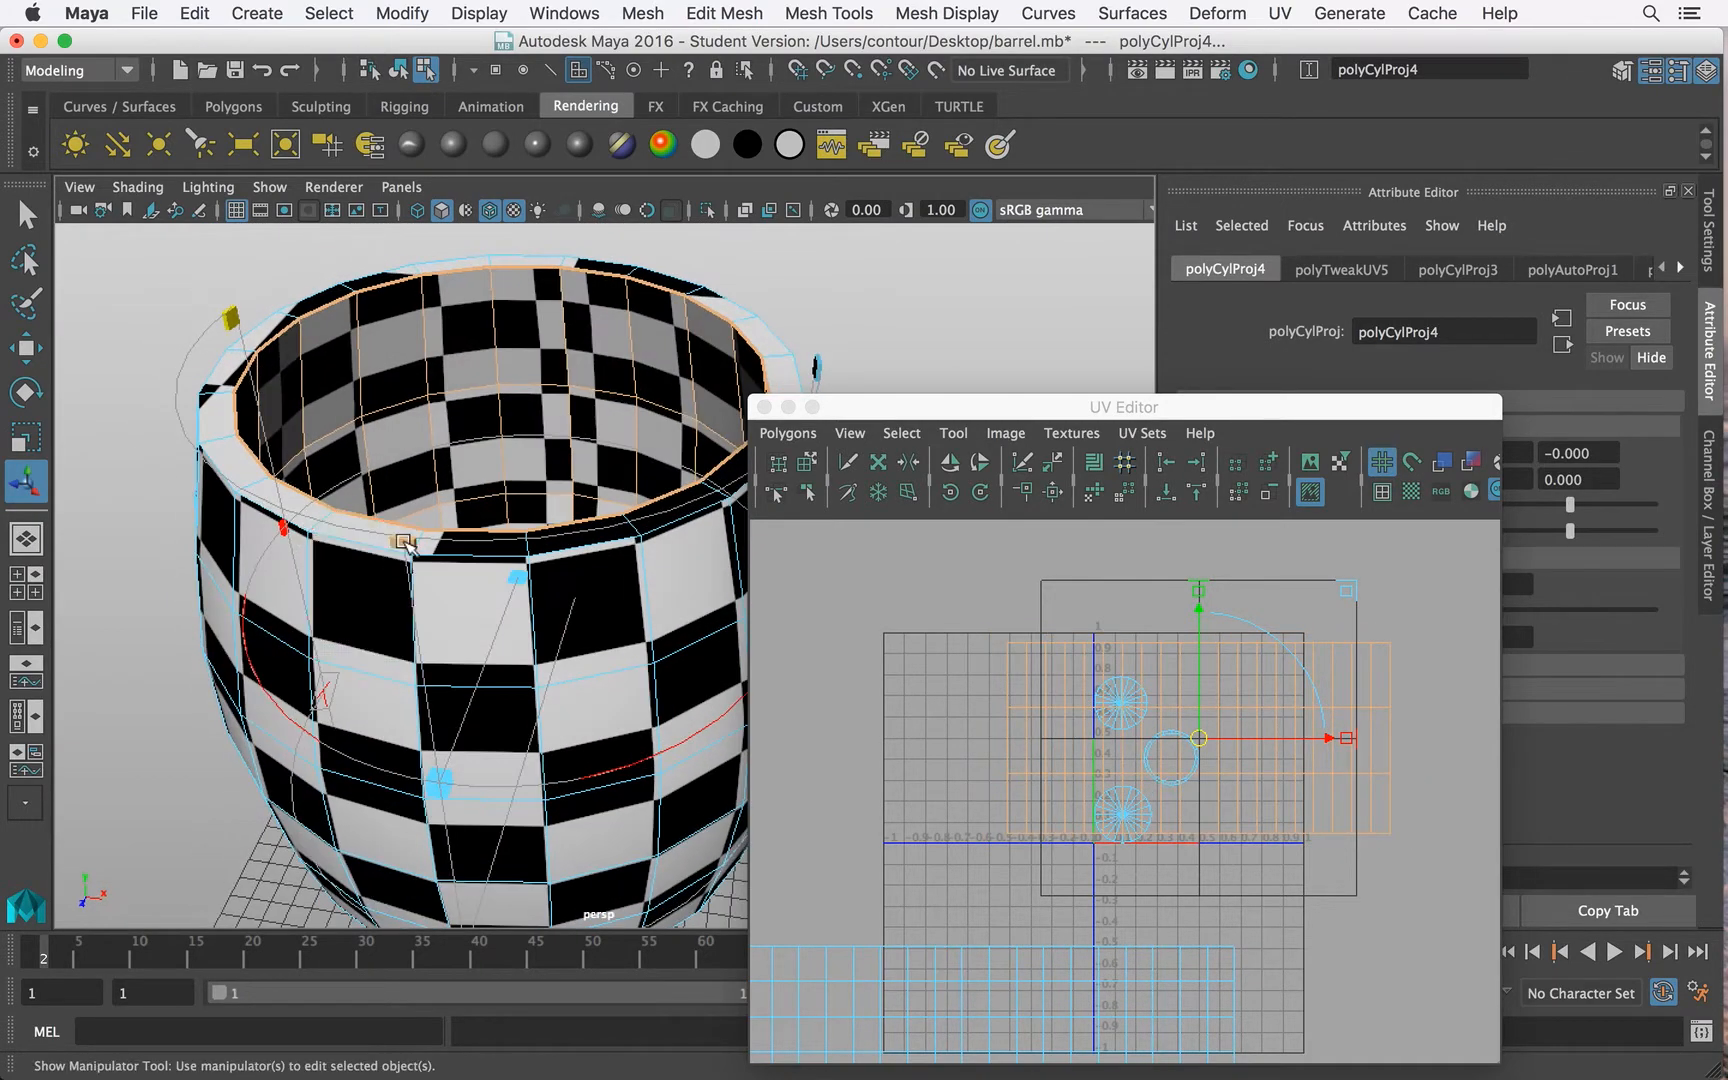
left_click_drag(413, 617, 327, 287)
scroll(525, 478, "down", 5)
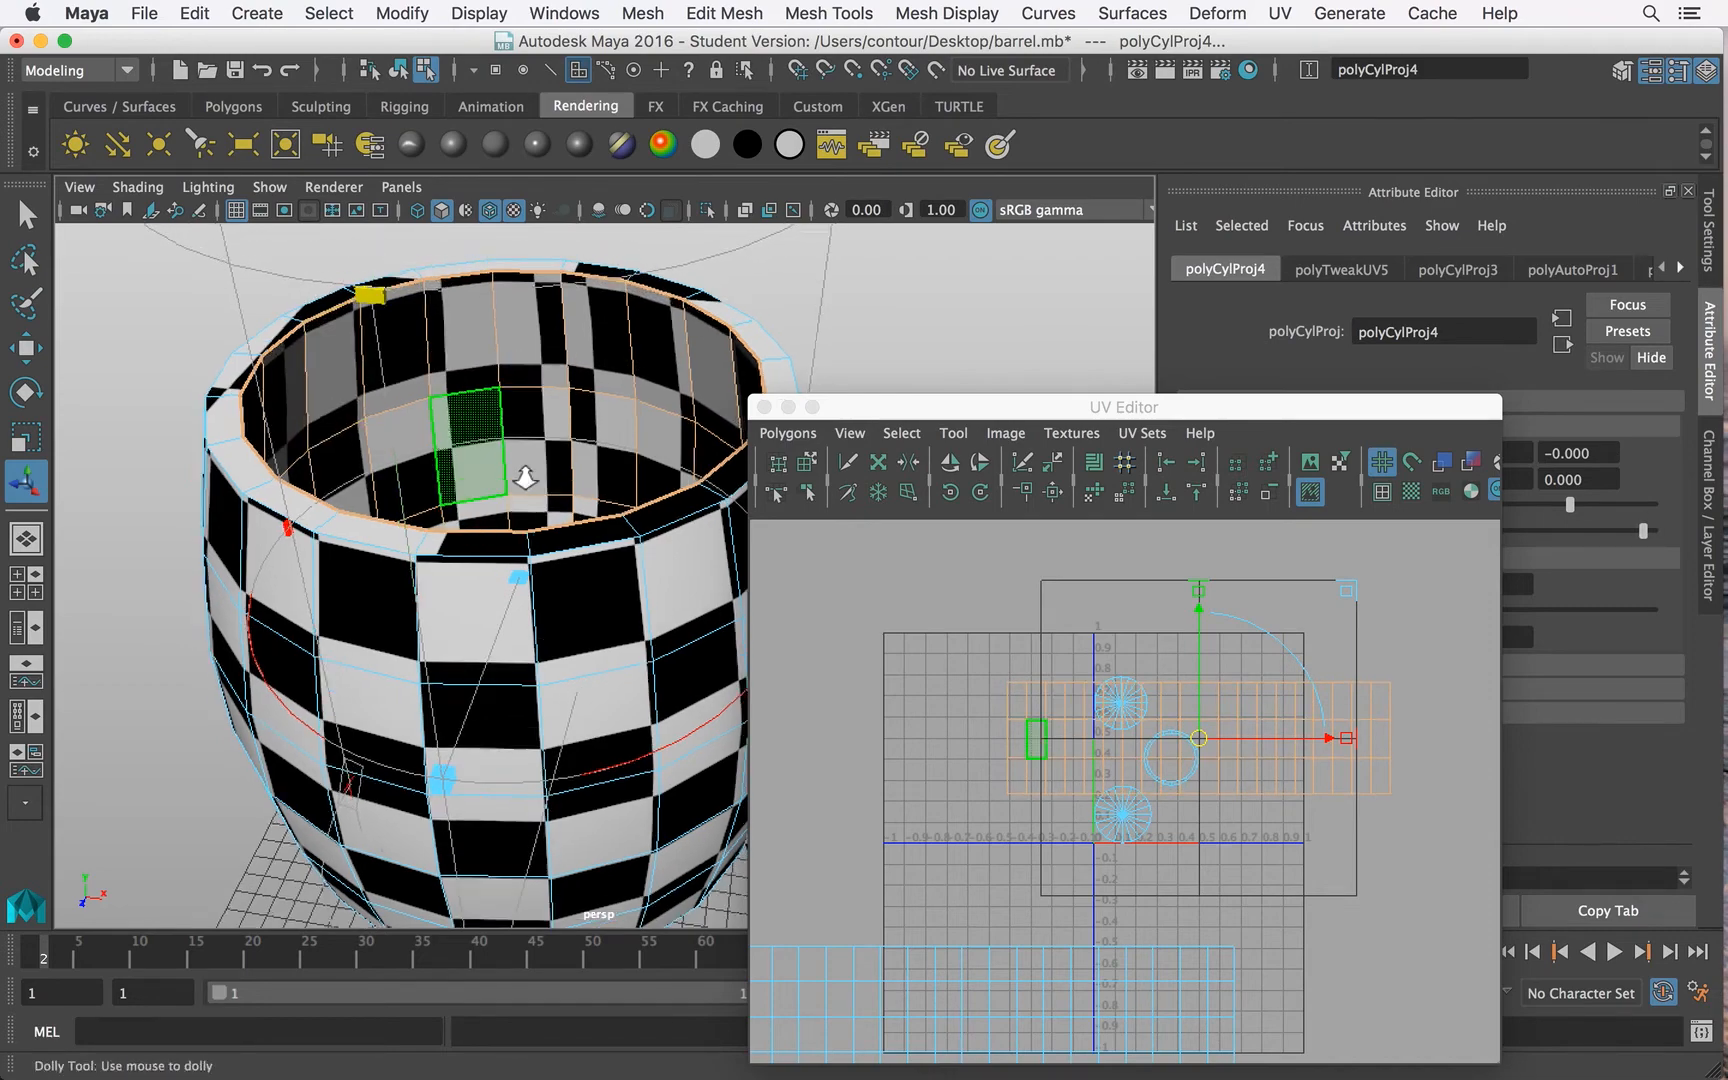
left_click_drag(418, 575, 135, 482, "alt")
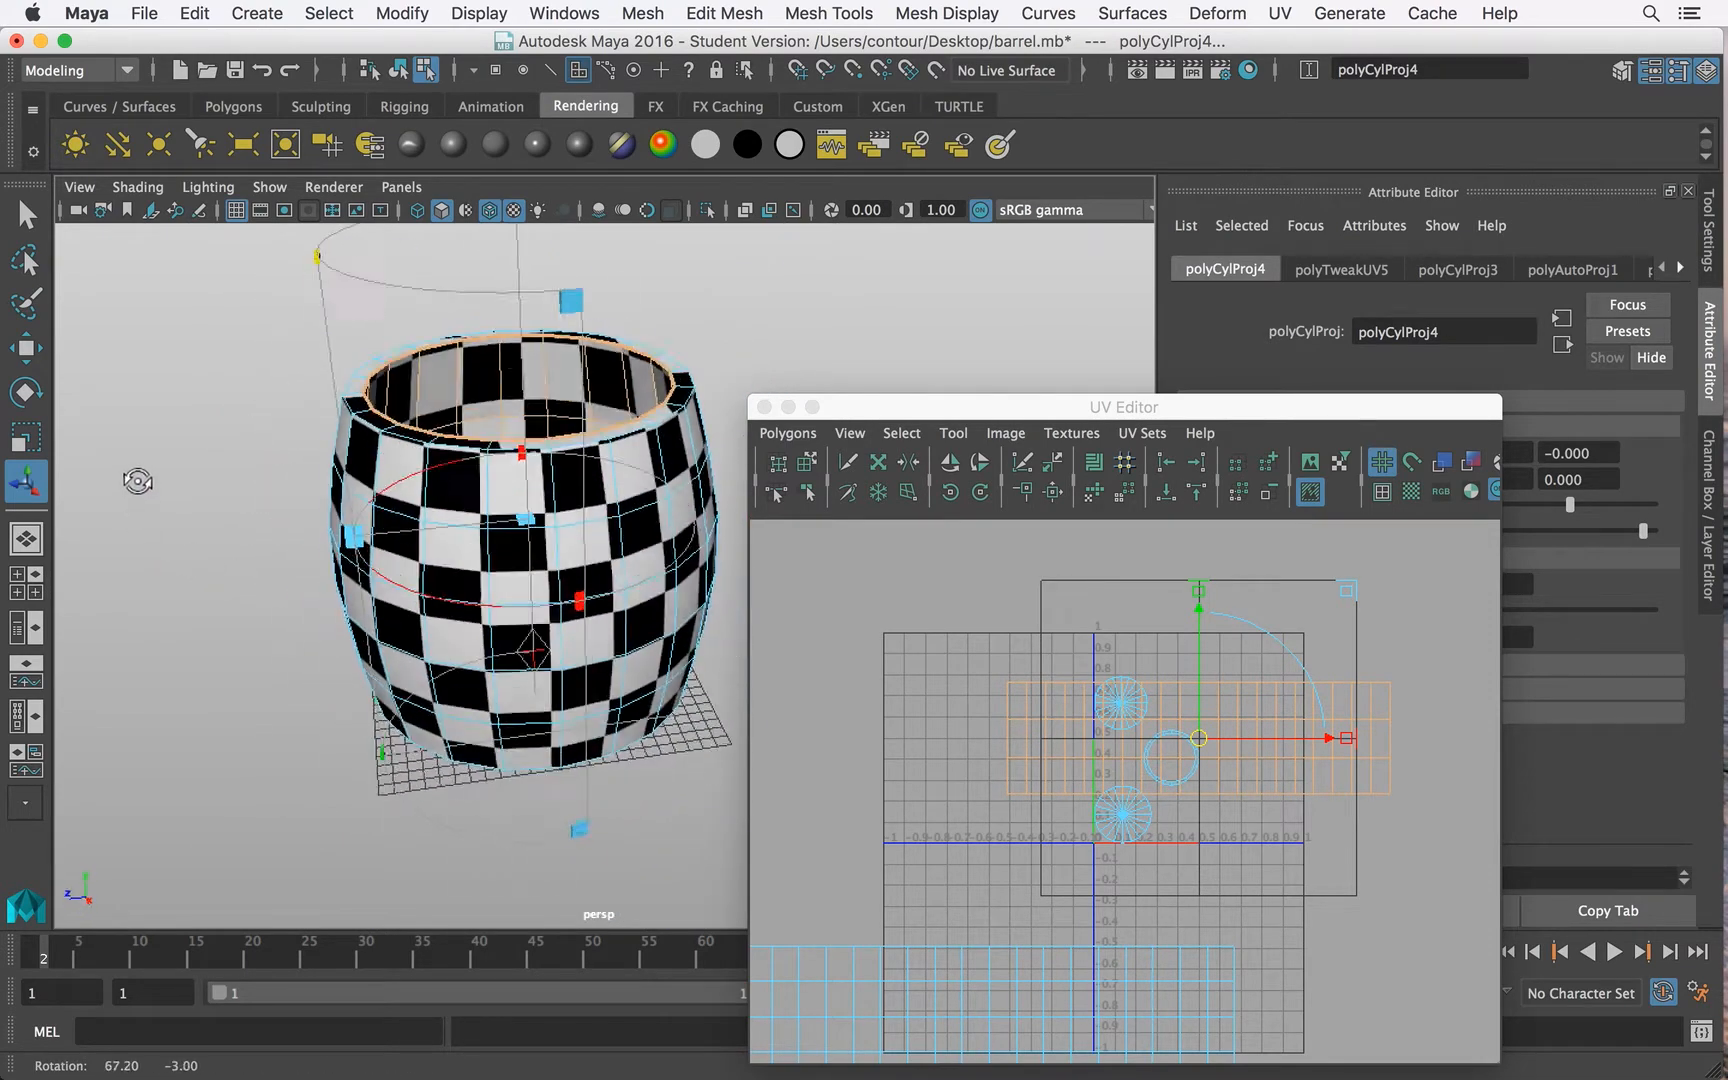
left_click_drag(537, 510, 832, 527, "alt")
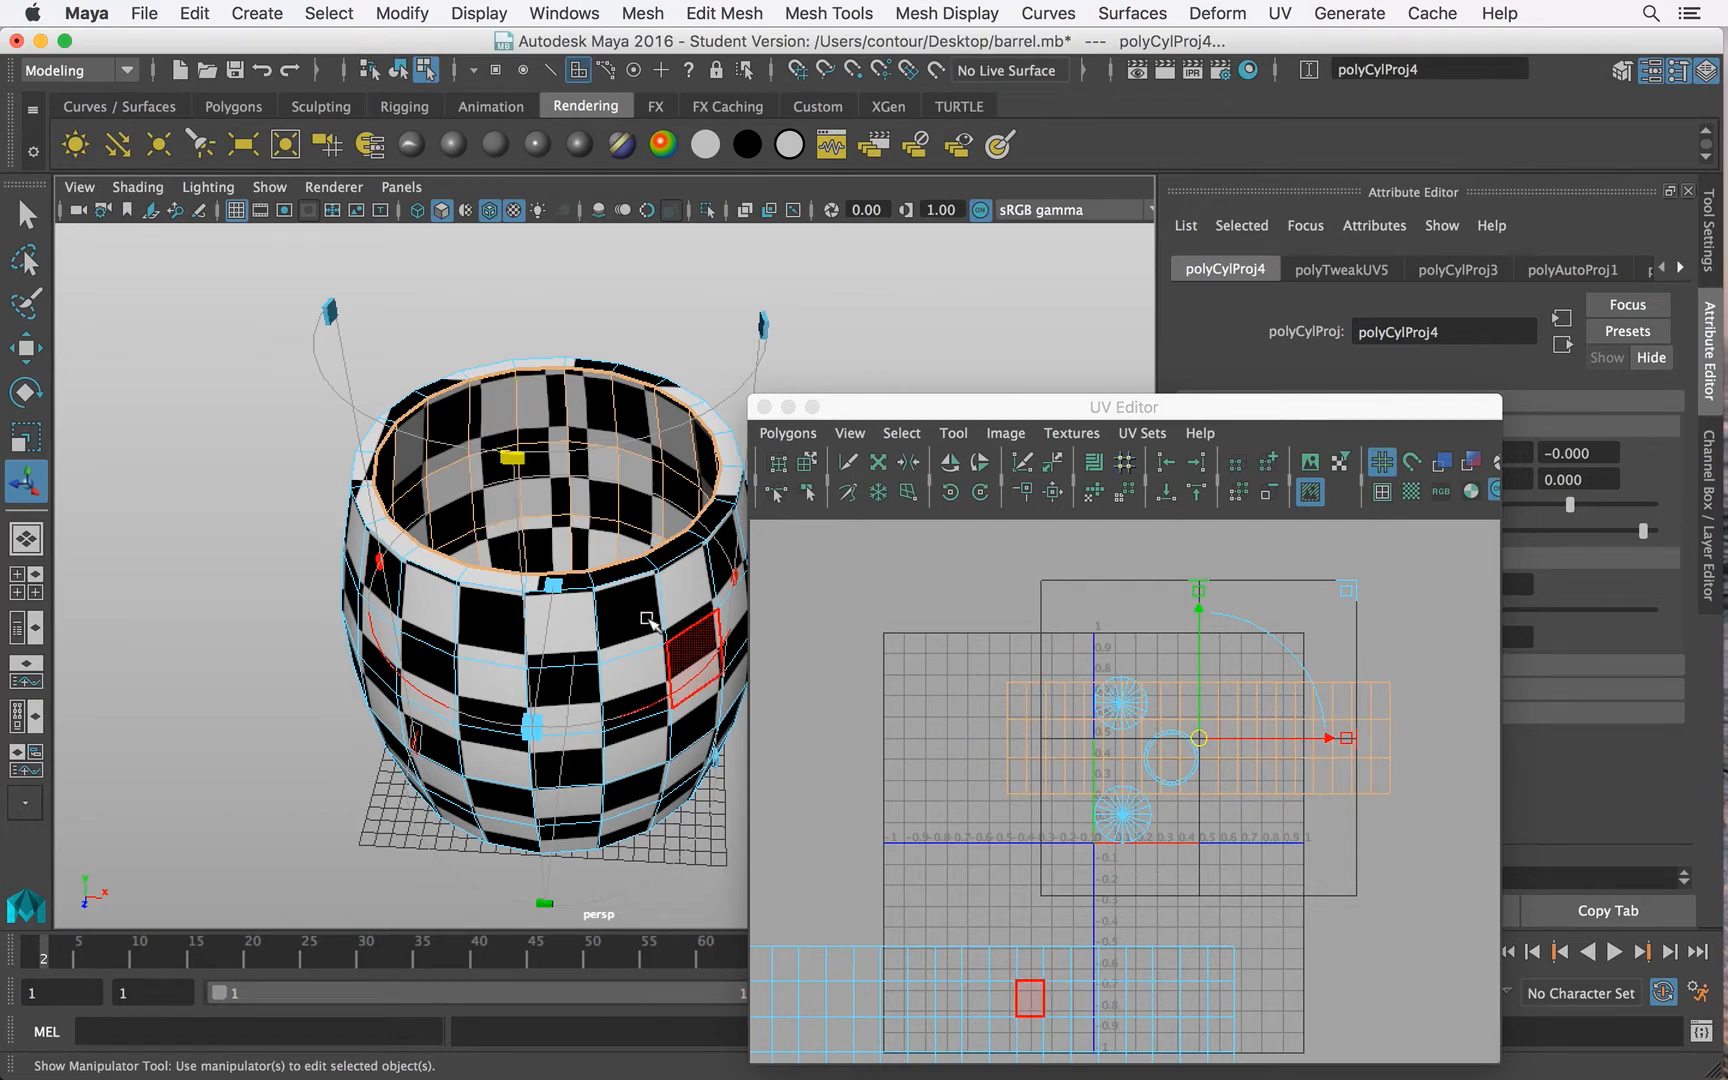
left_click_drag(695, 645, 564, 601, "alt")
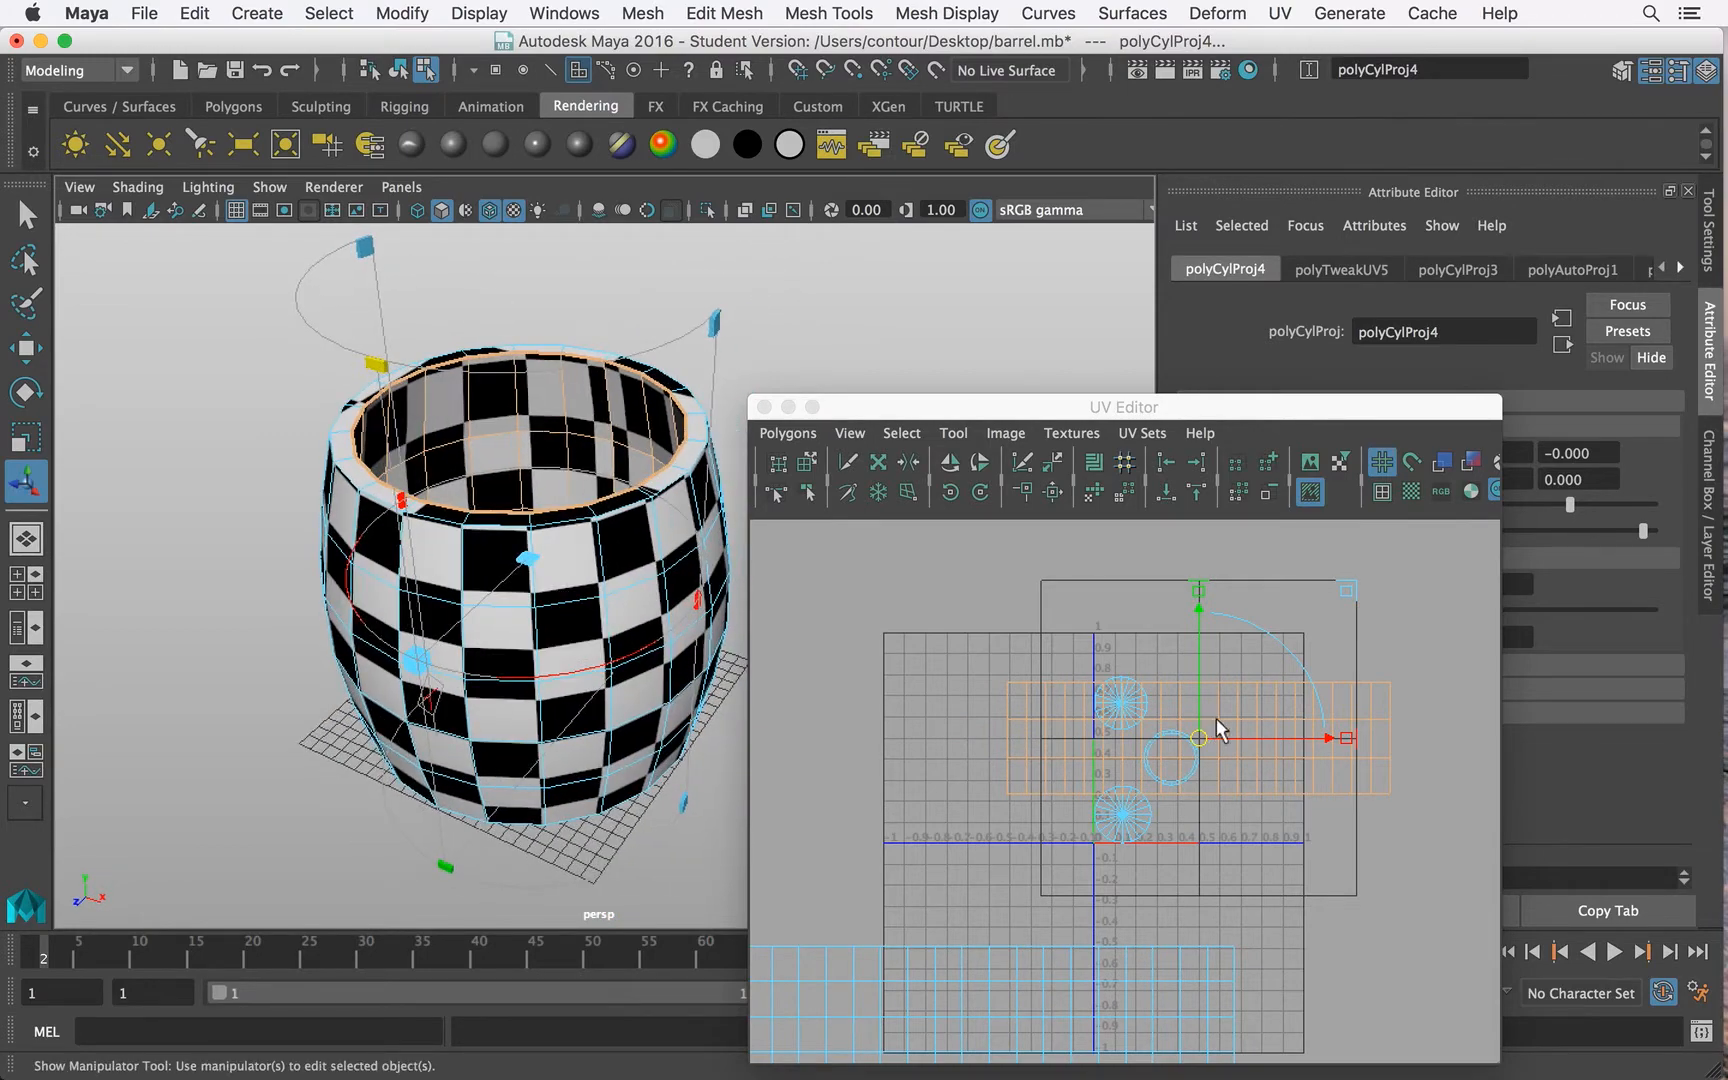
Step: Select the inner wall's entire UV shell and move it down and to the right, beside the outer wall's shell
key("q")
right_click(1368, 733)
left_click(1465, 732)
left_click_drag(1425, 640, 1345, 836)
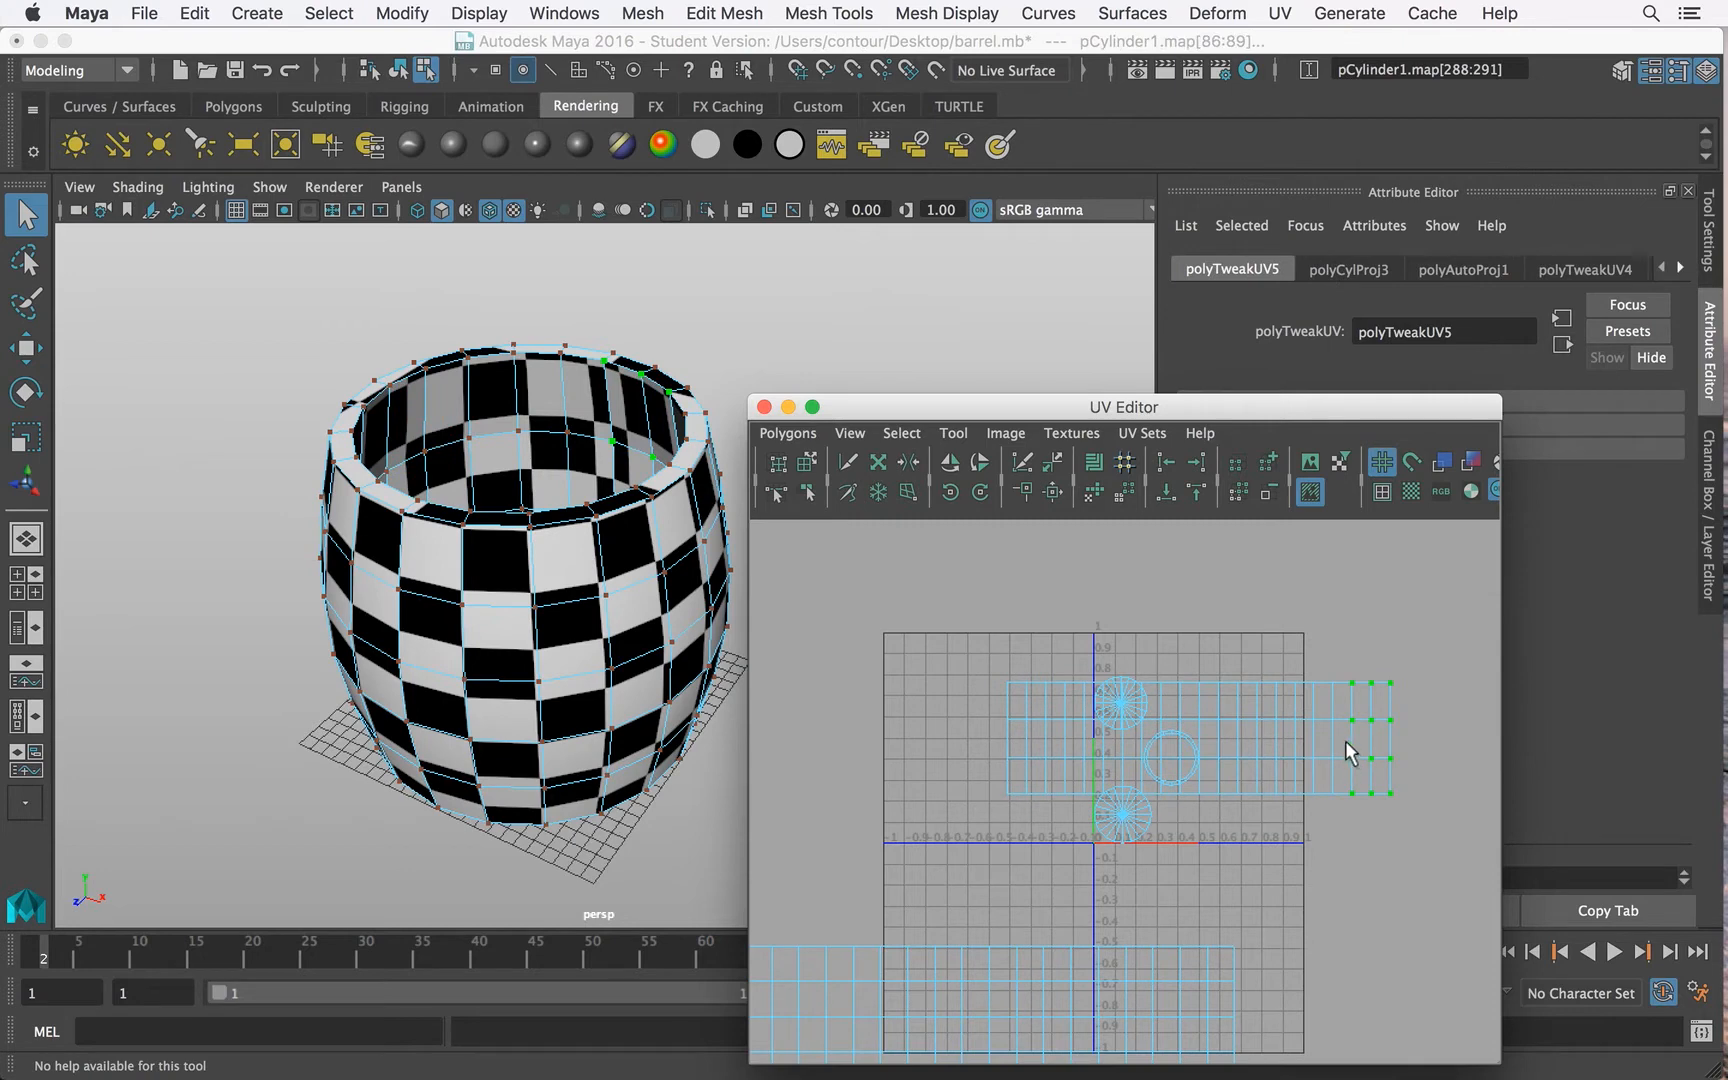
right_click(1345, 742, "ctrl")
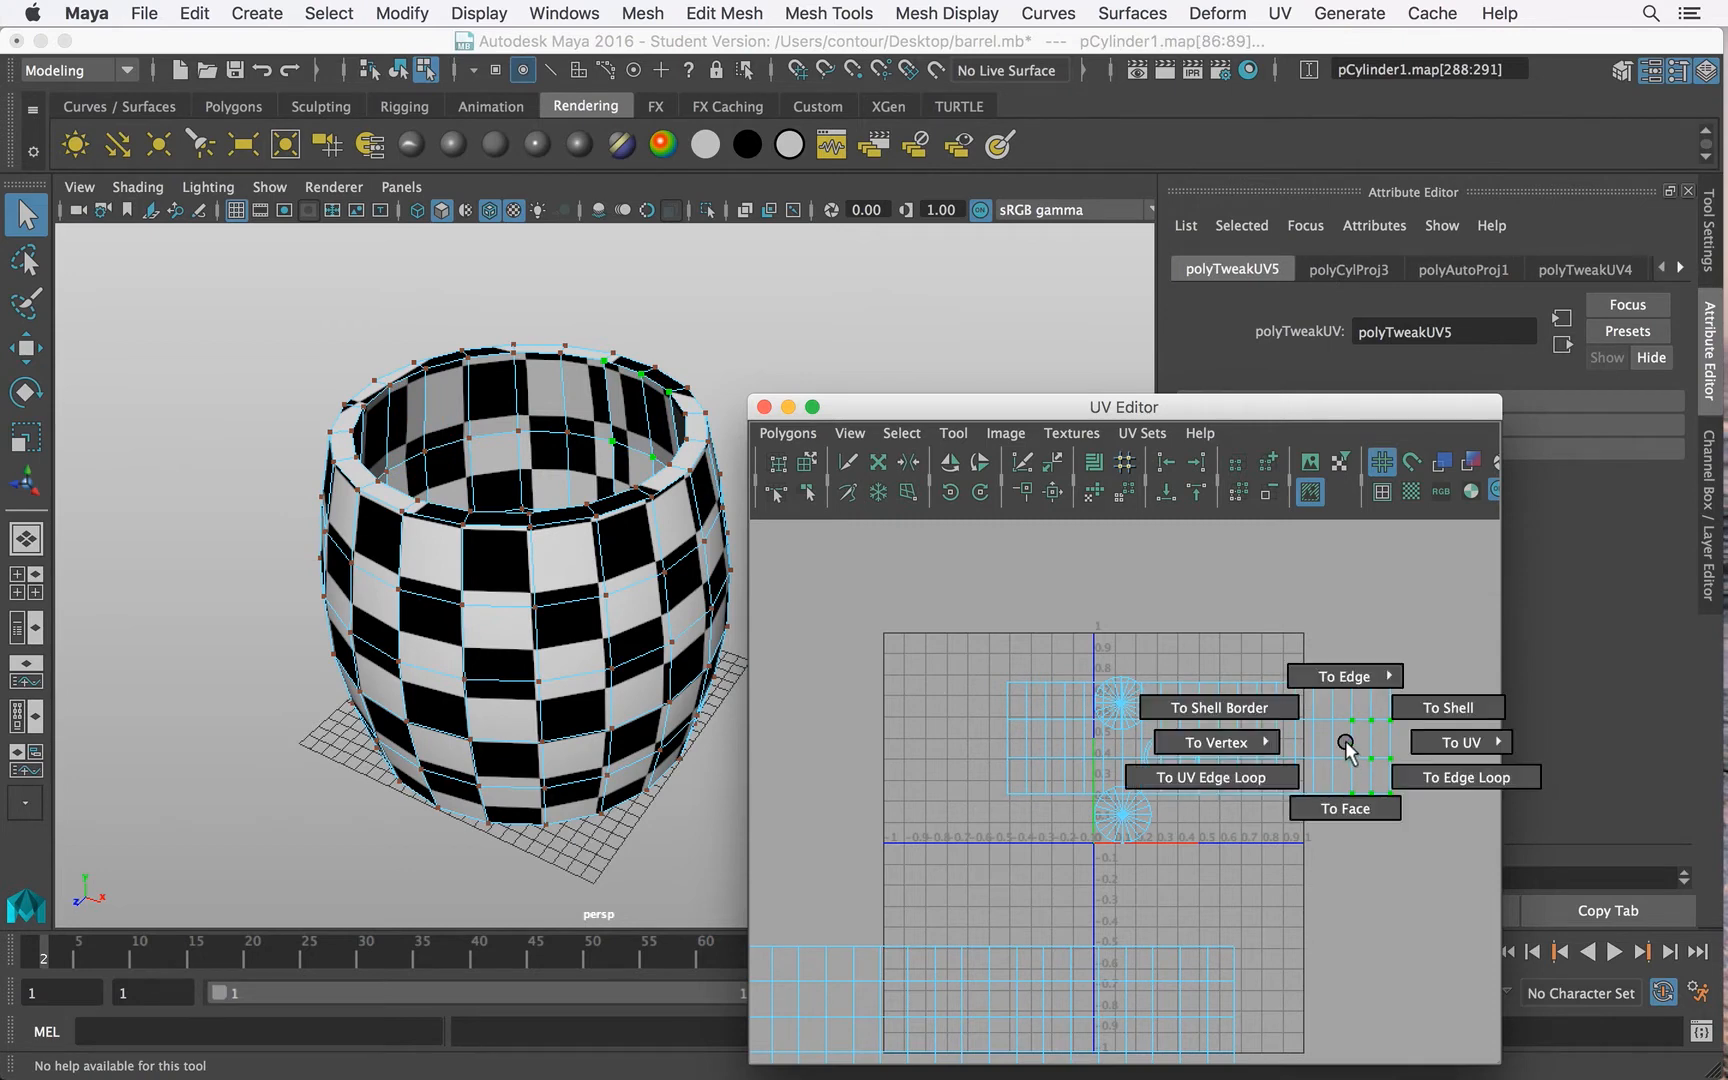
left_click(1425, 707)
key("w")
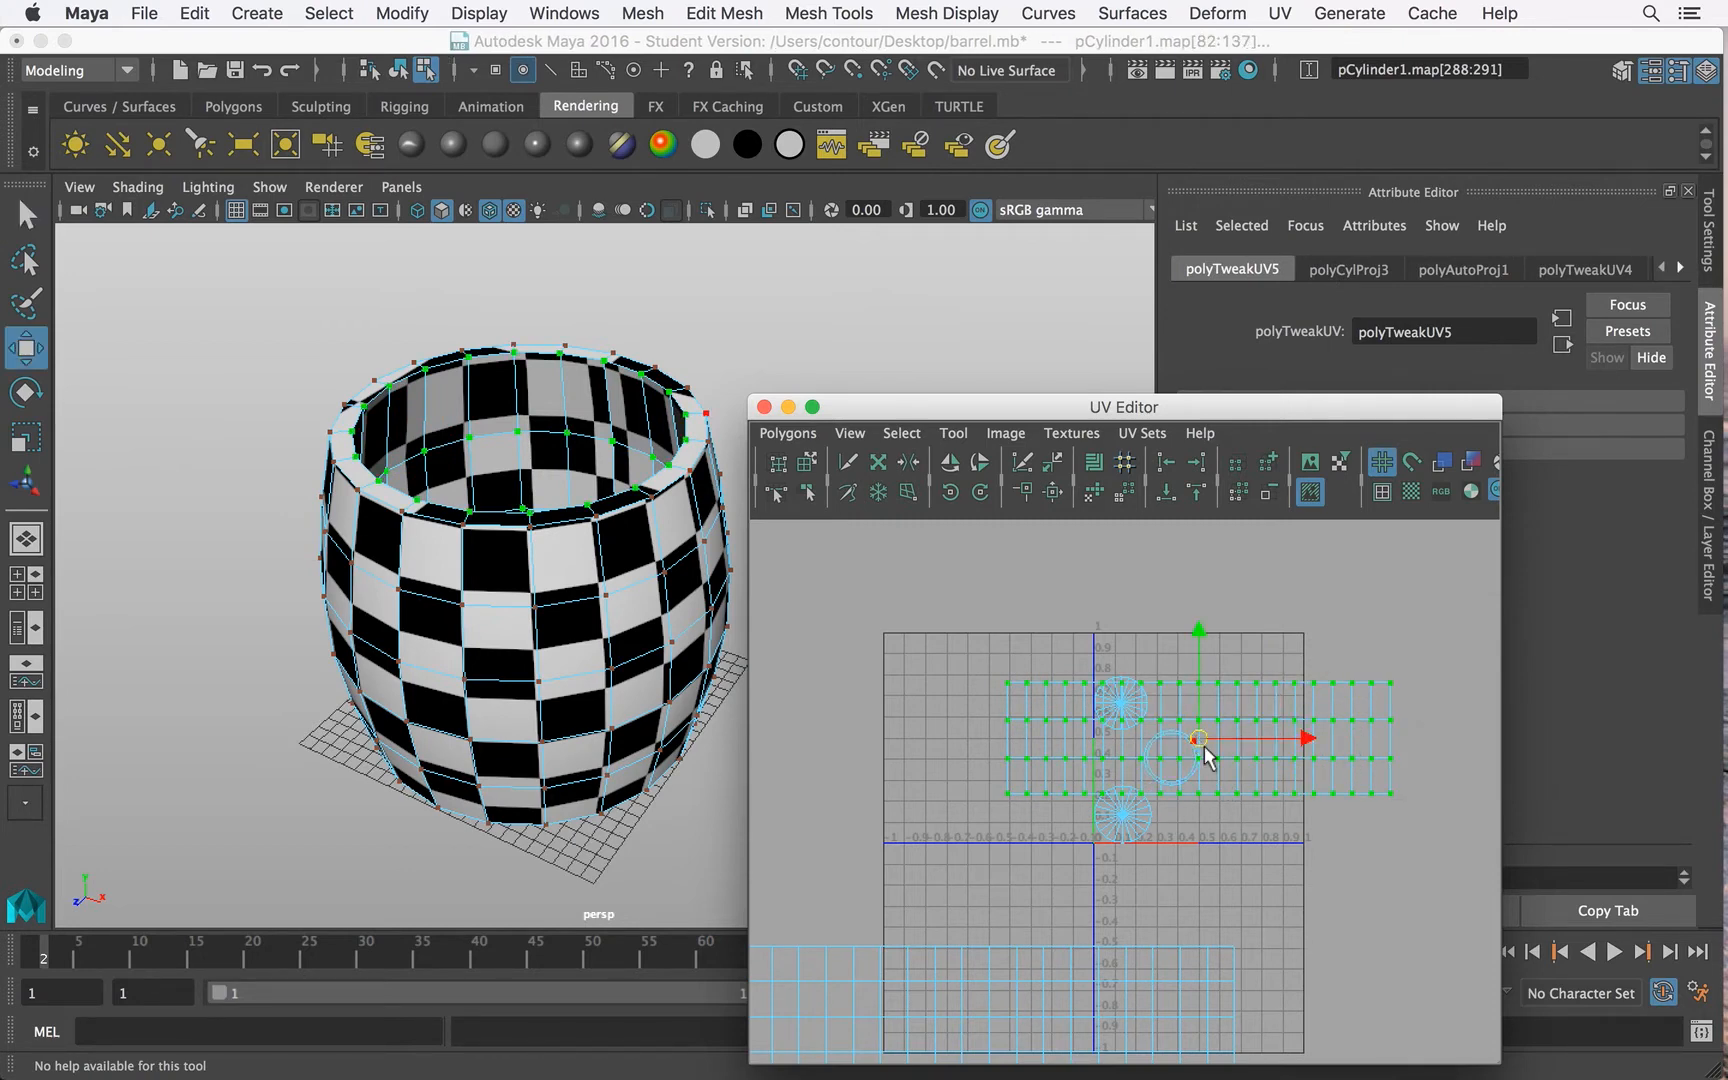
left_click_drag(1205, 755, 1445, 1012)
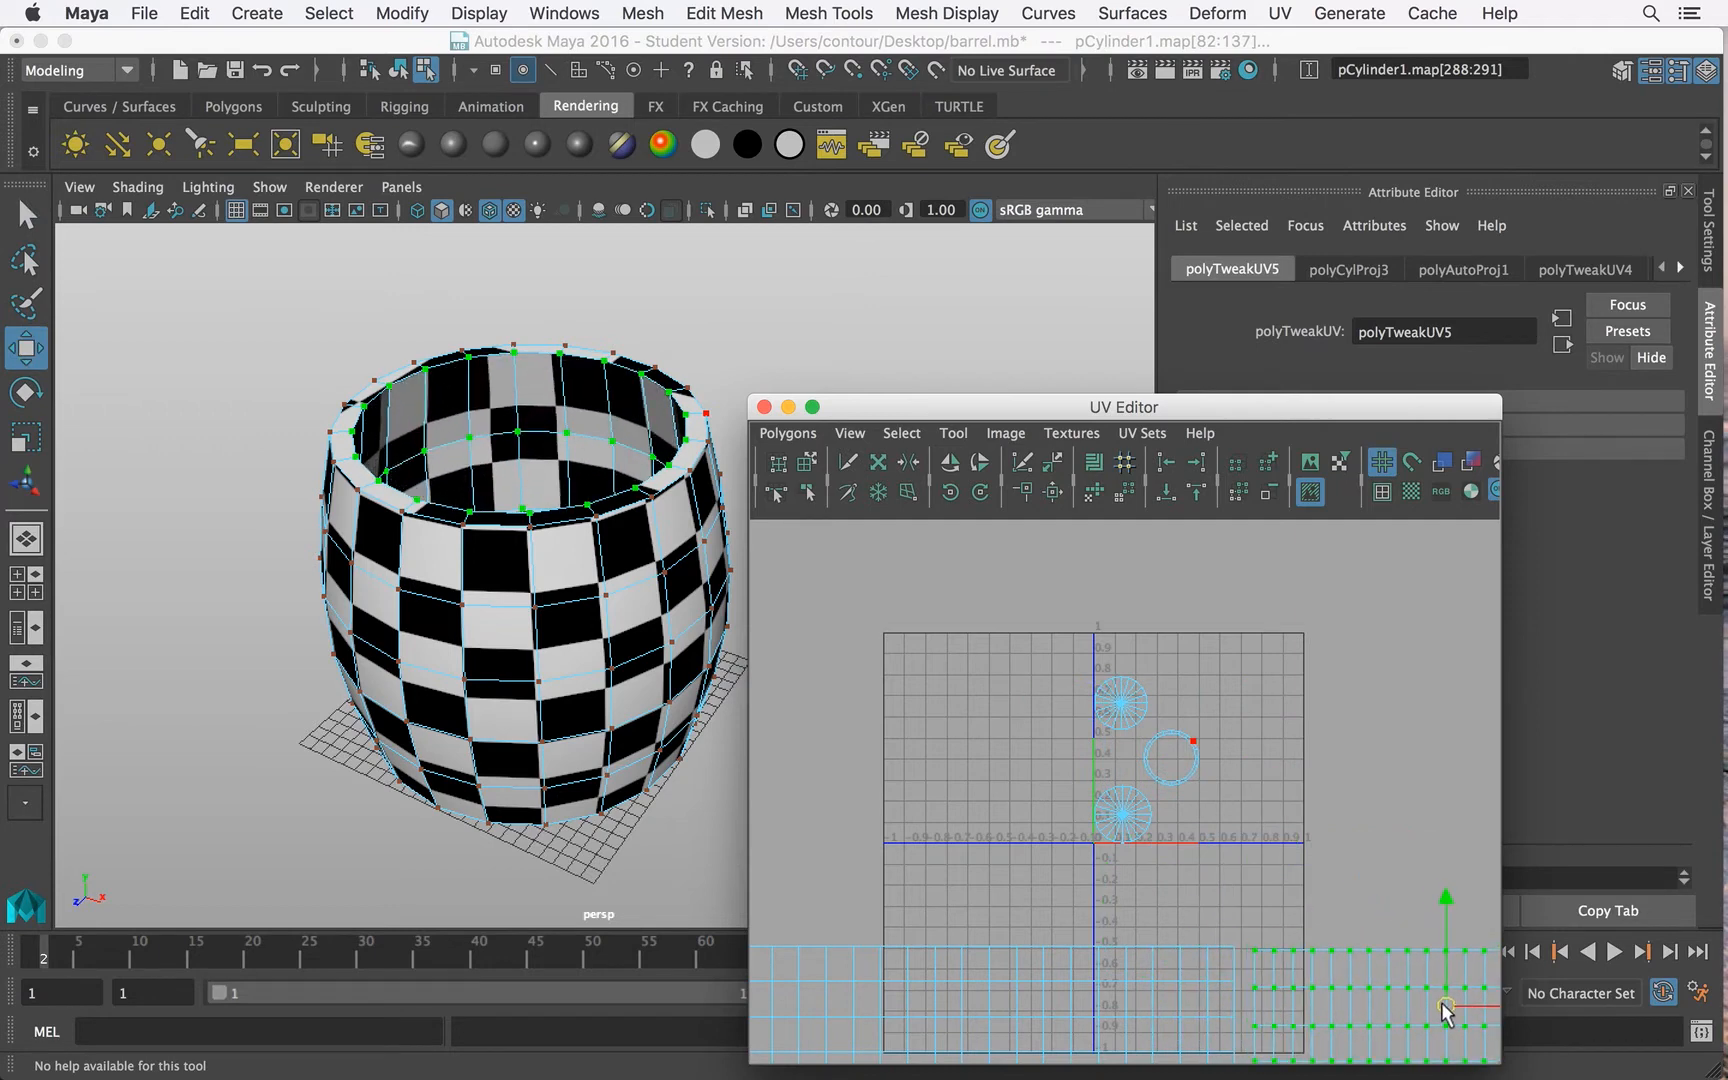
left_click(1312, 884)
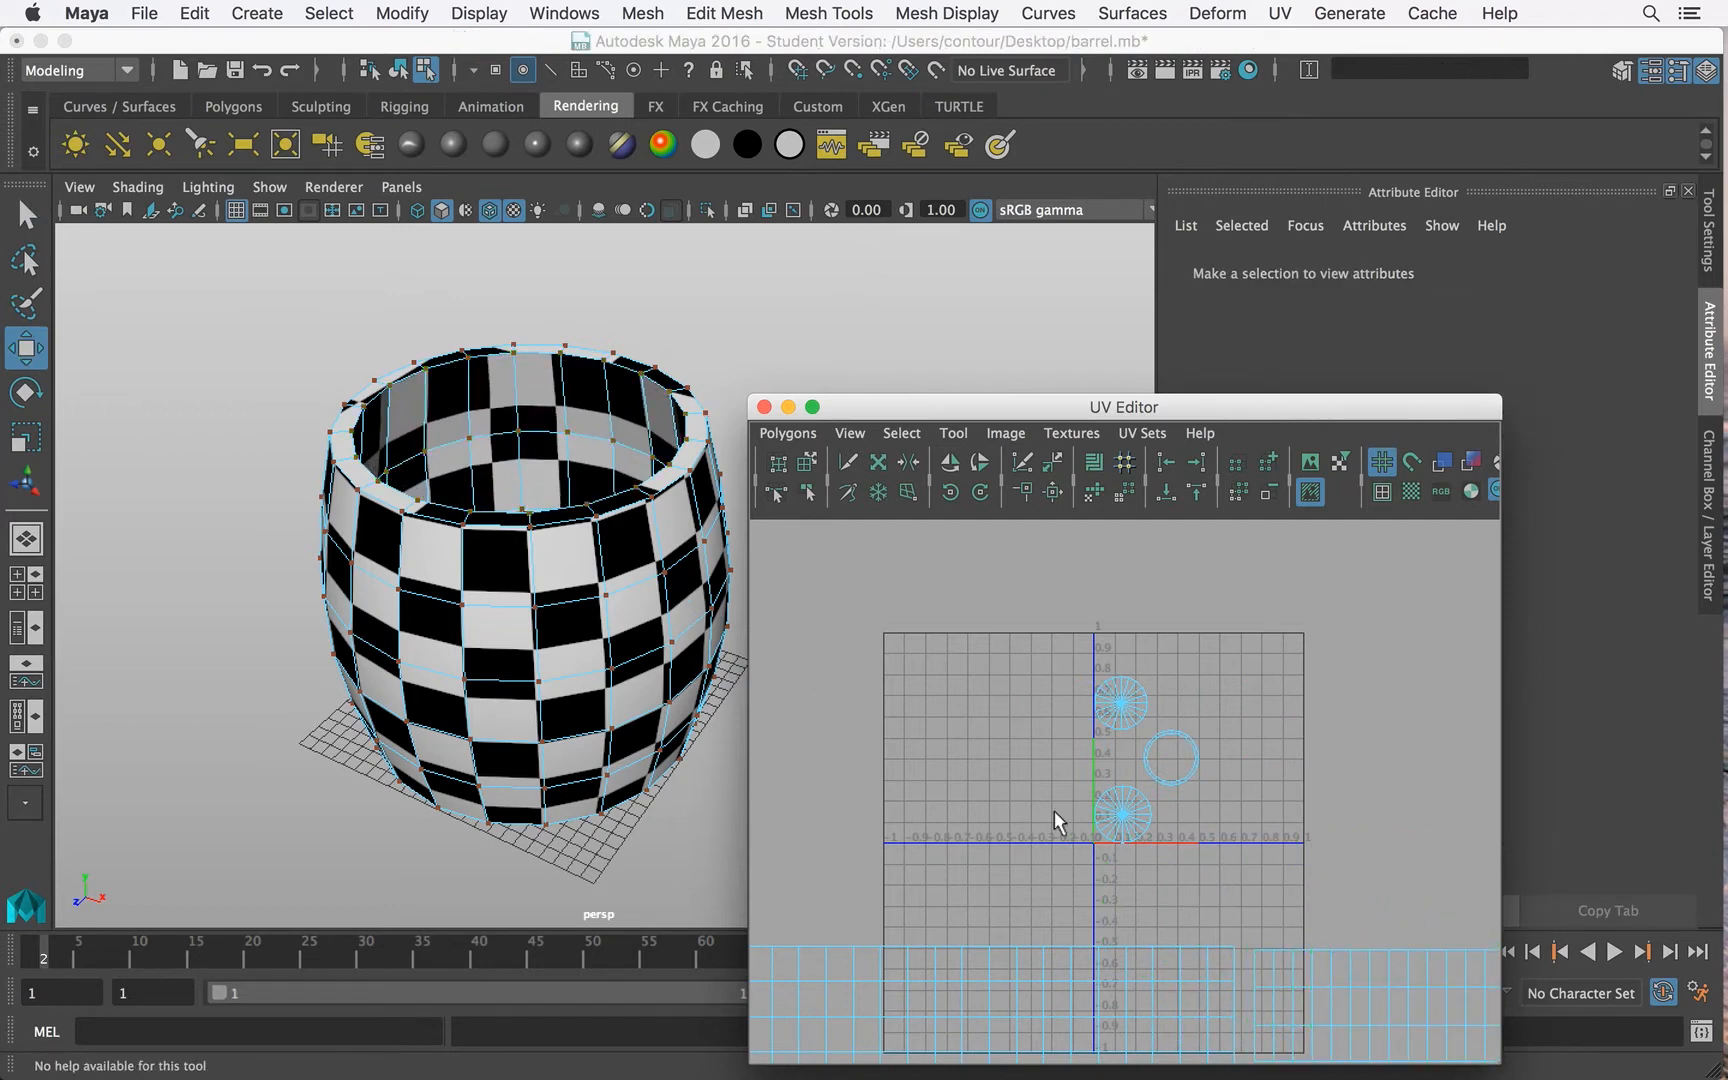
Step: Switch to face selection and select every wedge-shaped face of the barrel's inner floor
left_click_drag(540, 525, 540, 622, "alt")
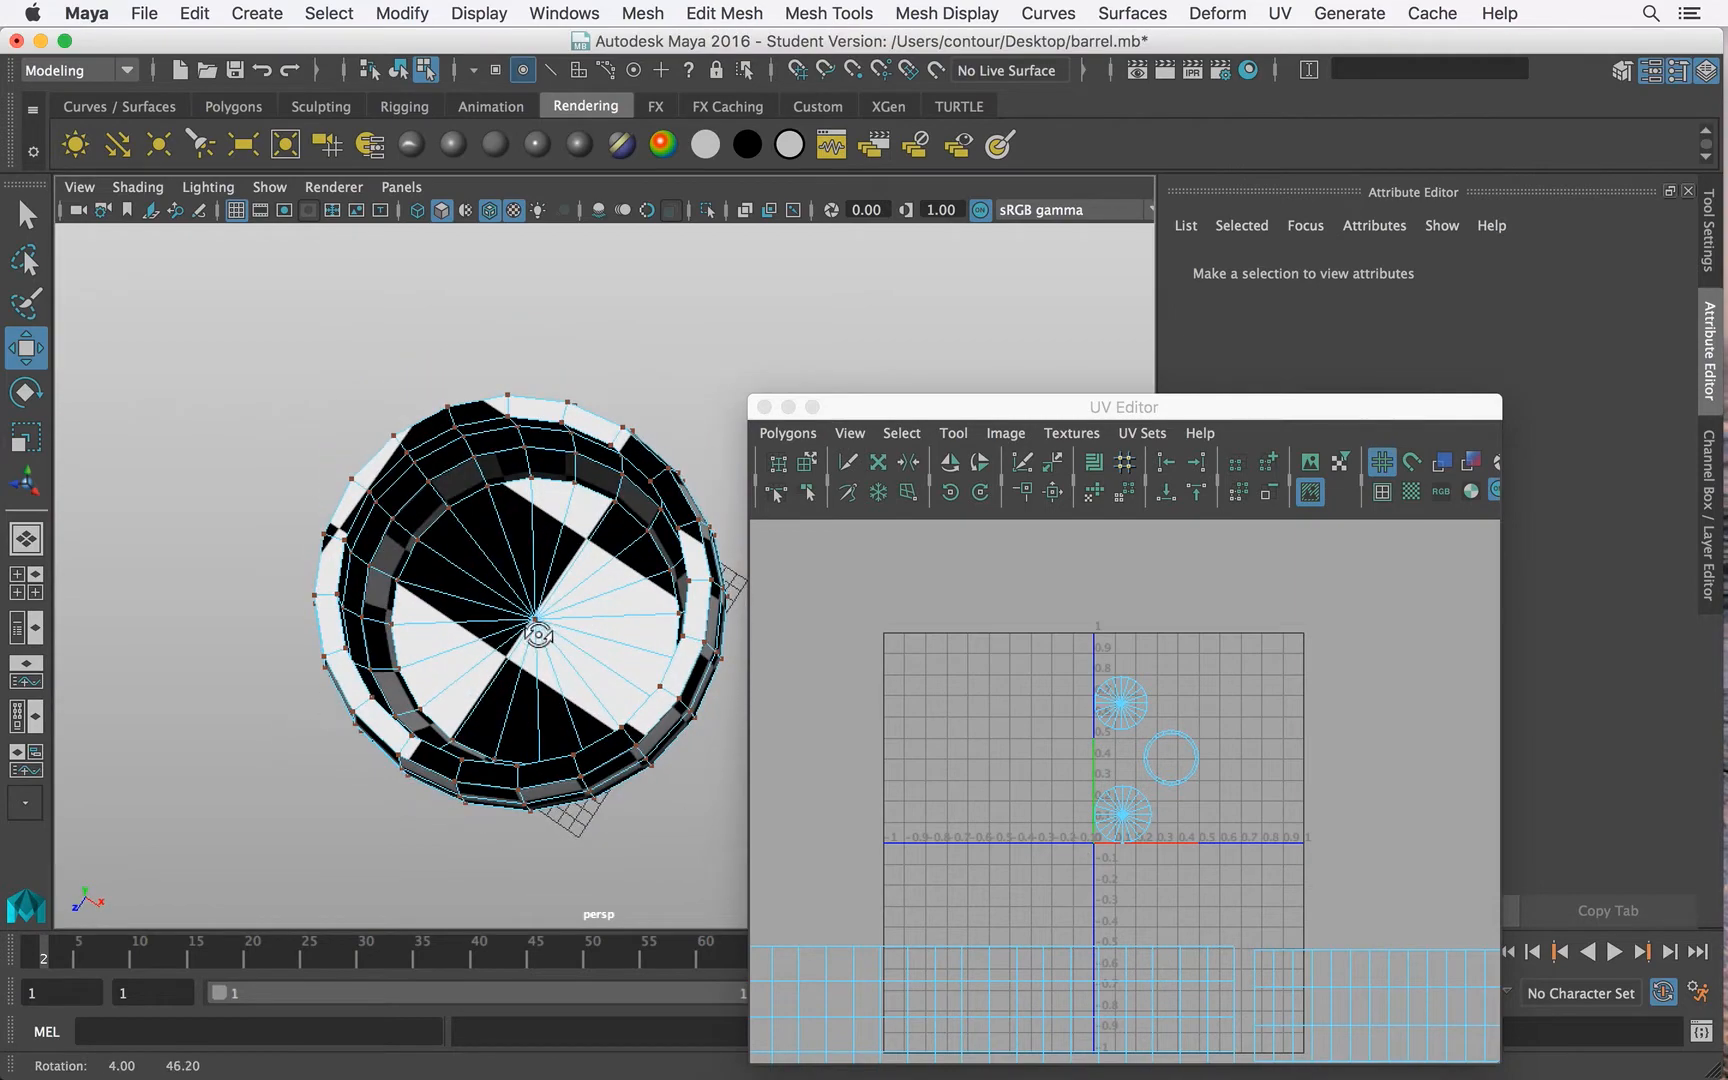
key("q")
right_click(517, 605)
right_click_drag(517, 605, 517, 412)
left_click(510, 588)
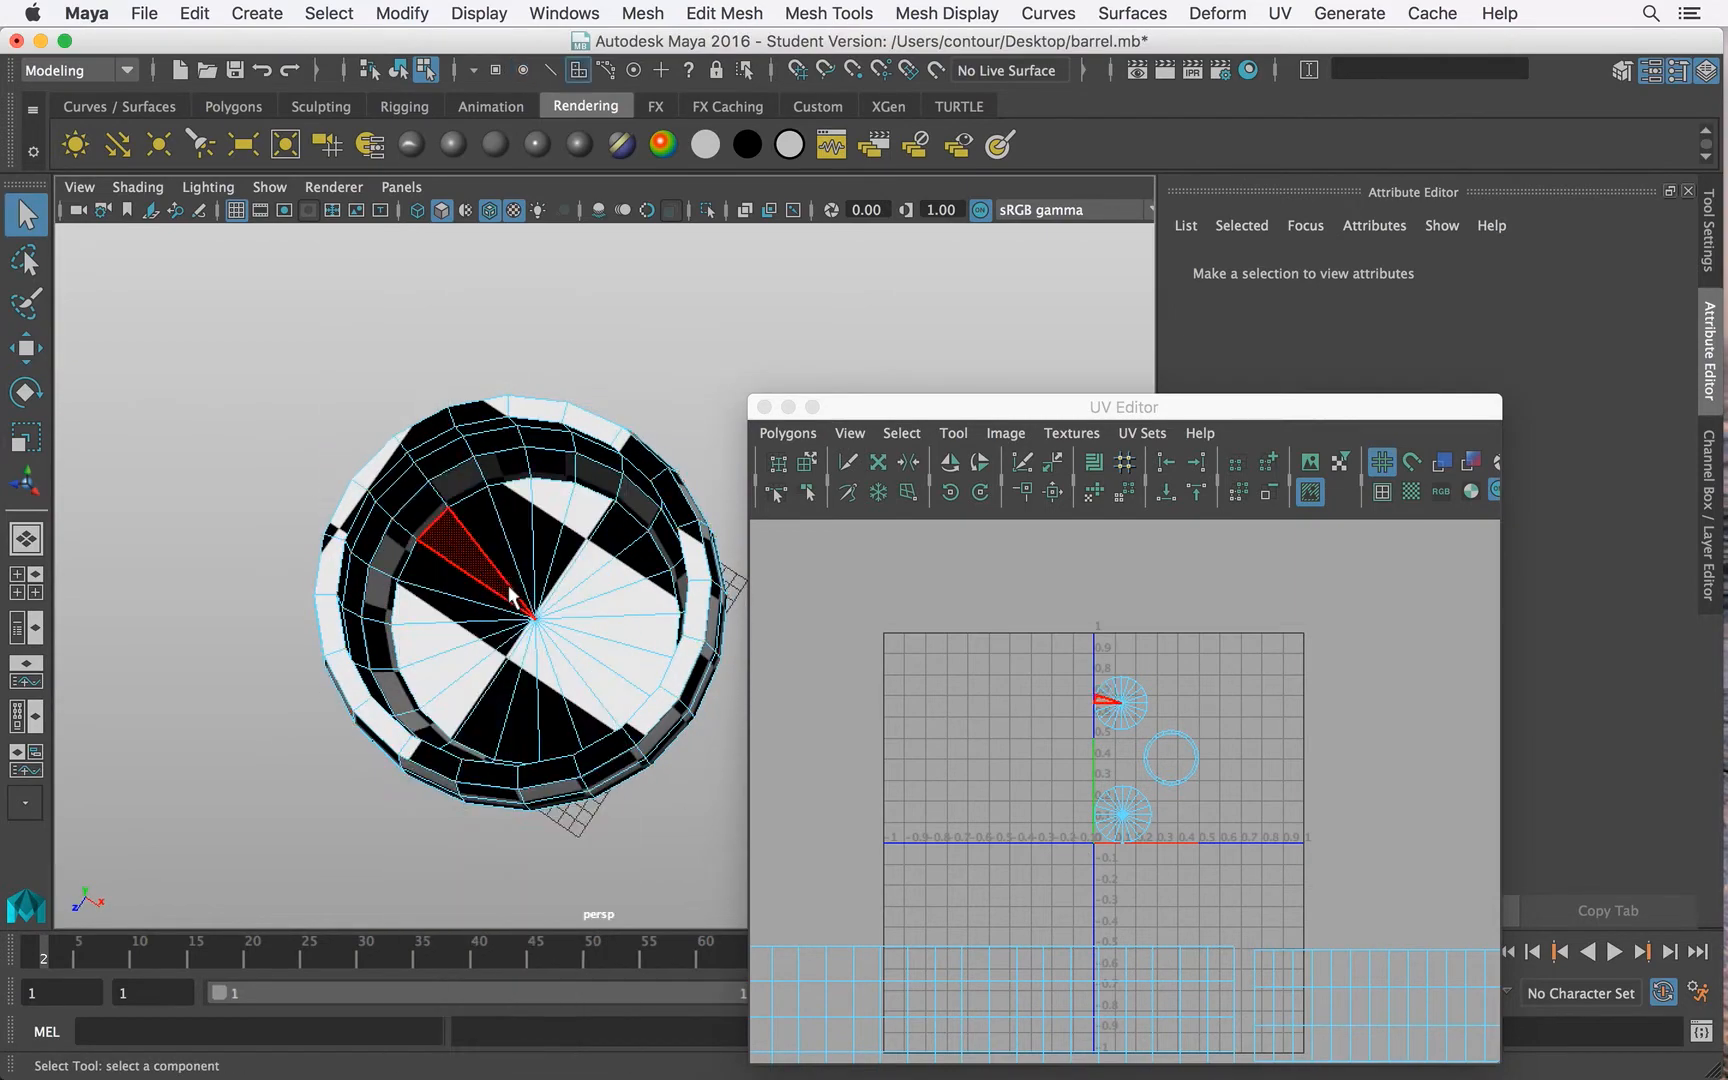
left_click_drag(510, 588, 642, 592, "alt")
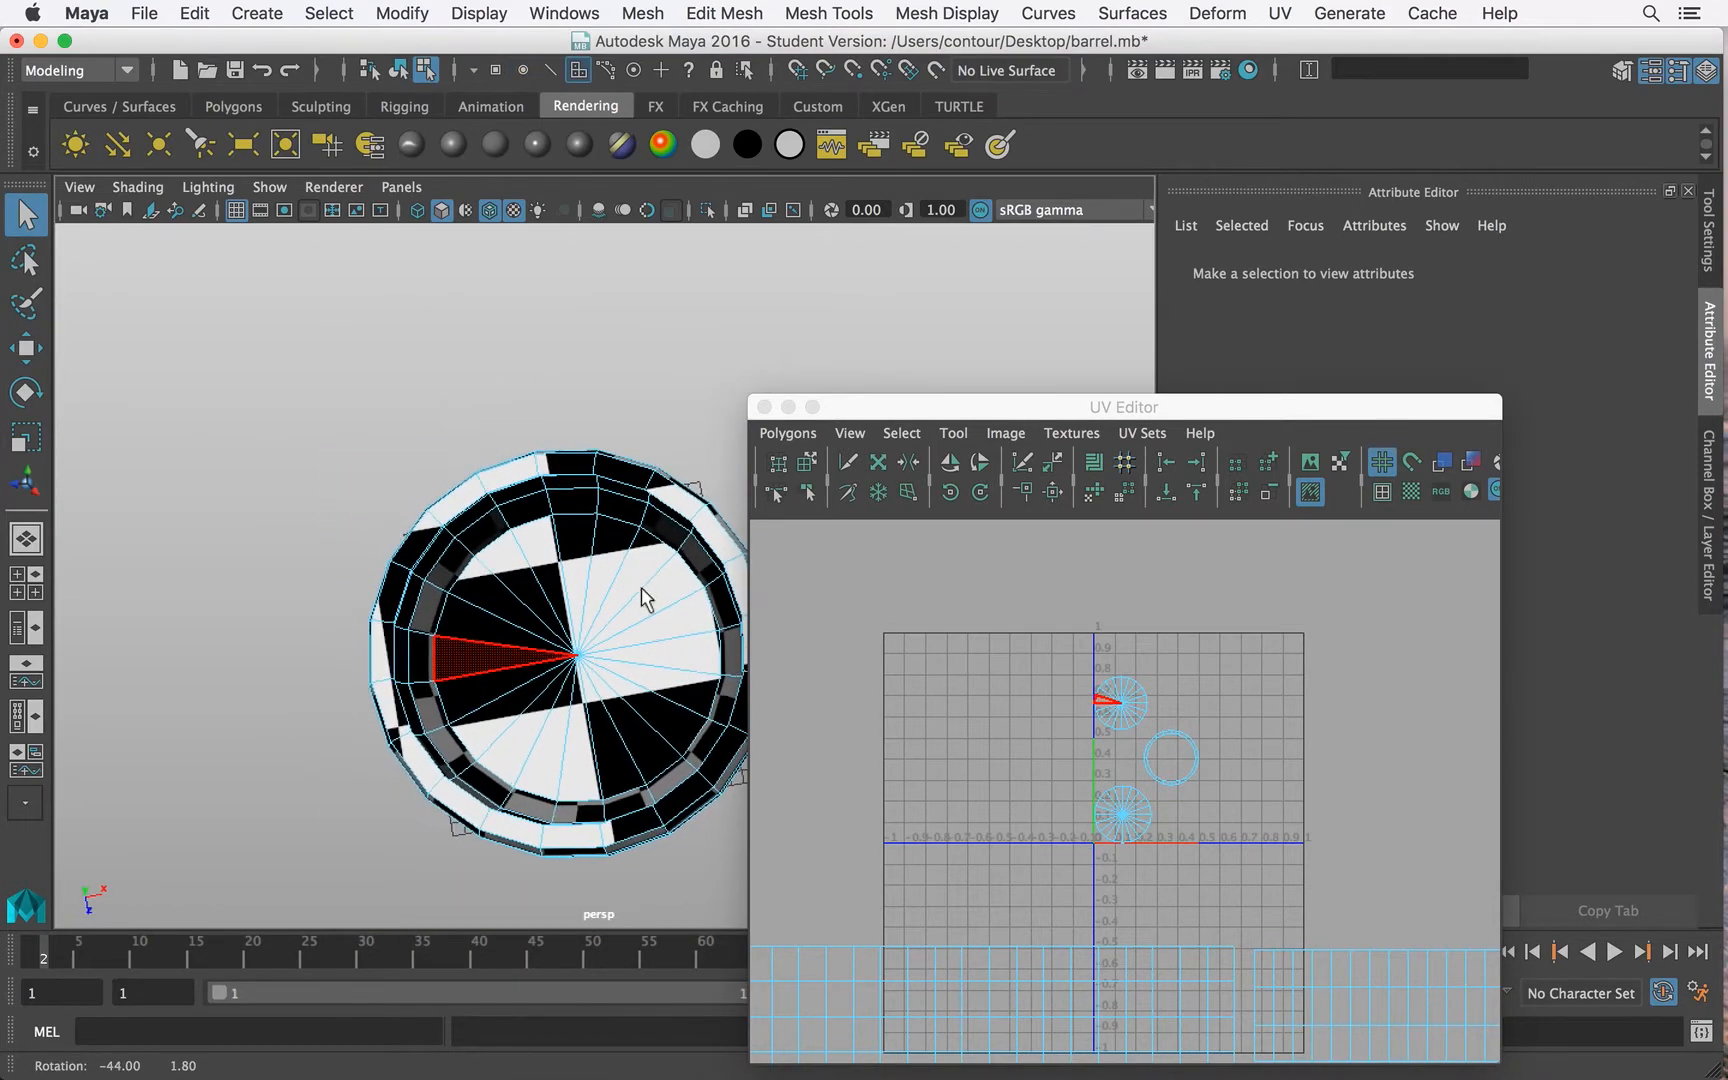
left_click(538, 606)
left_click(518, 612, "shift")
left_click(502, 629, "shift")
left_click(491, 653, "shift")
left_click(488, 692, "shift")
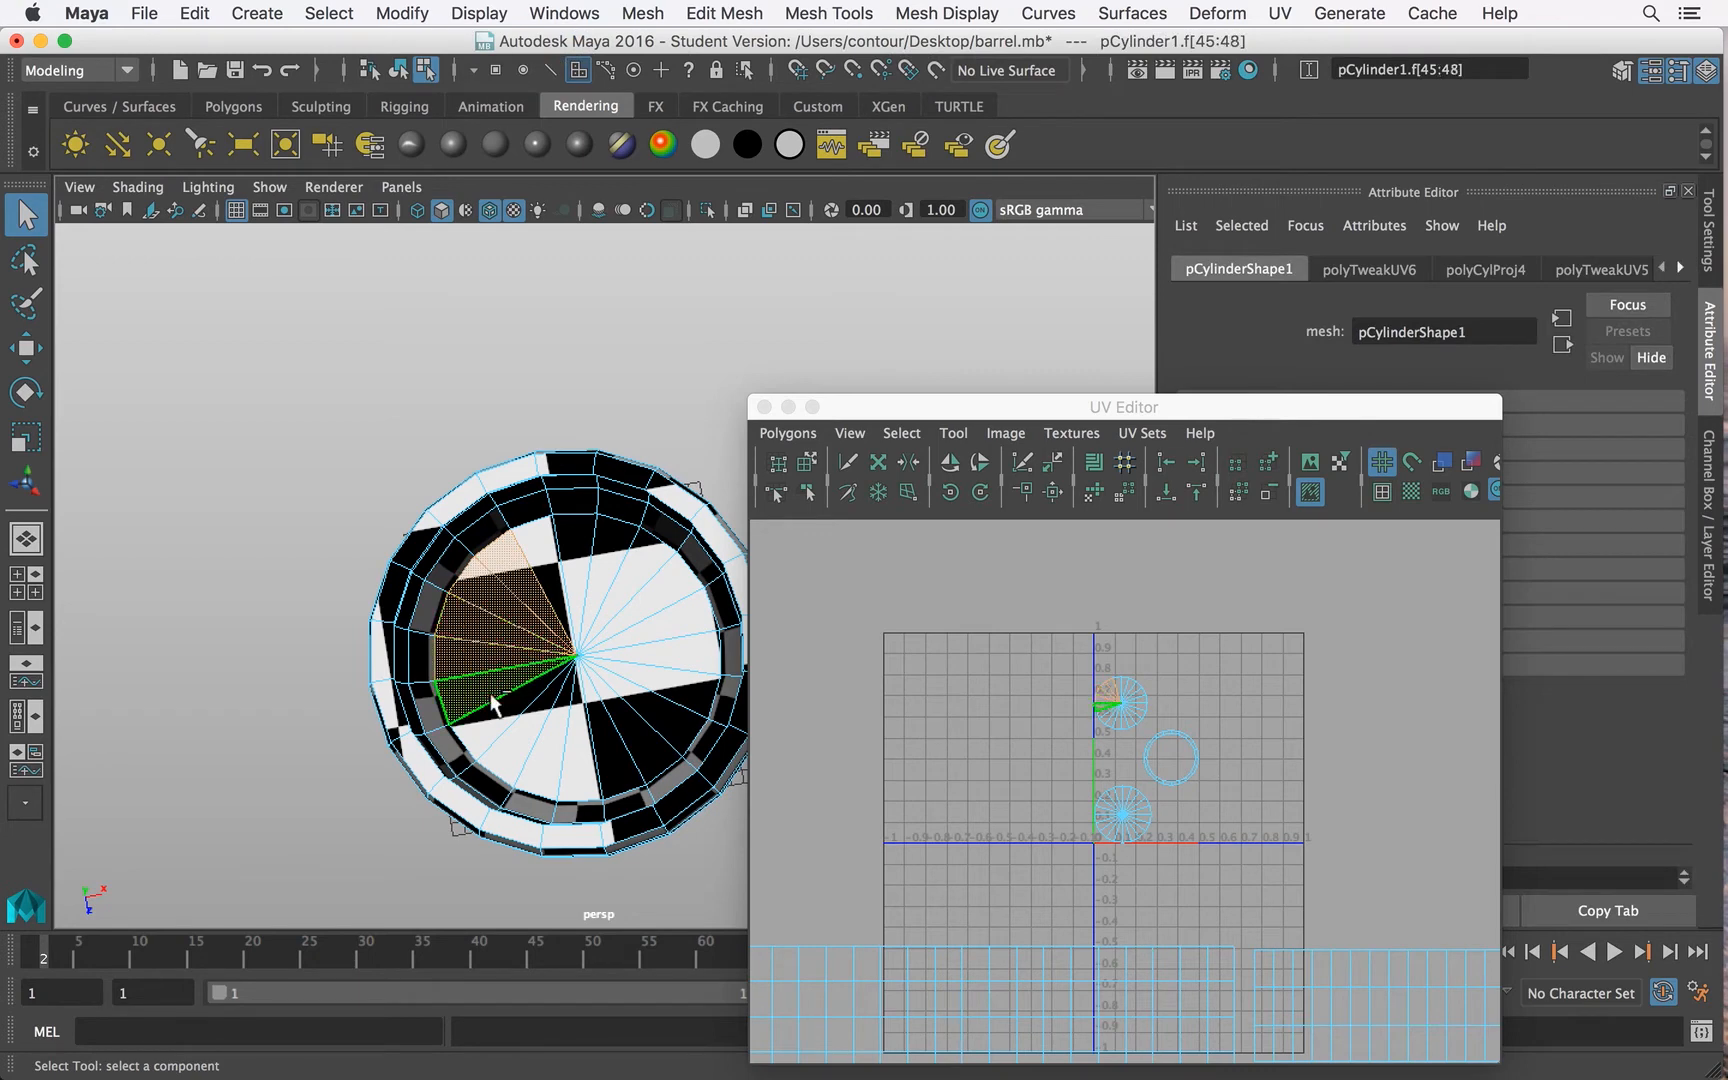
left_click(500, 720, "shift")
left_click(526, 750, "shift")
left_click(548, 763, "shift")
left_click(582, 766, "shift")
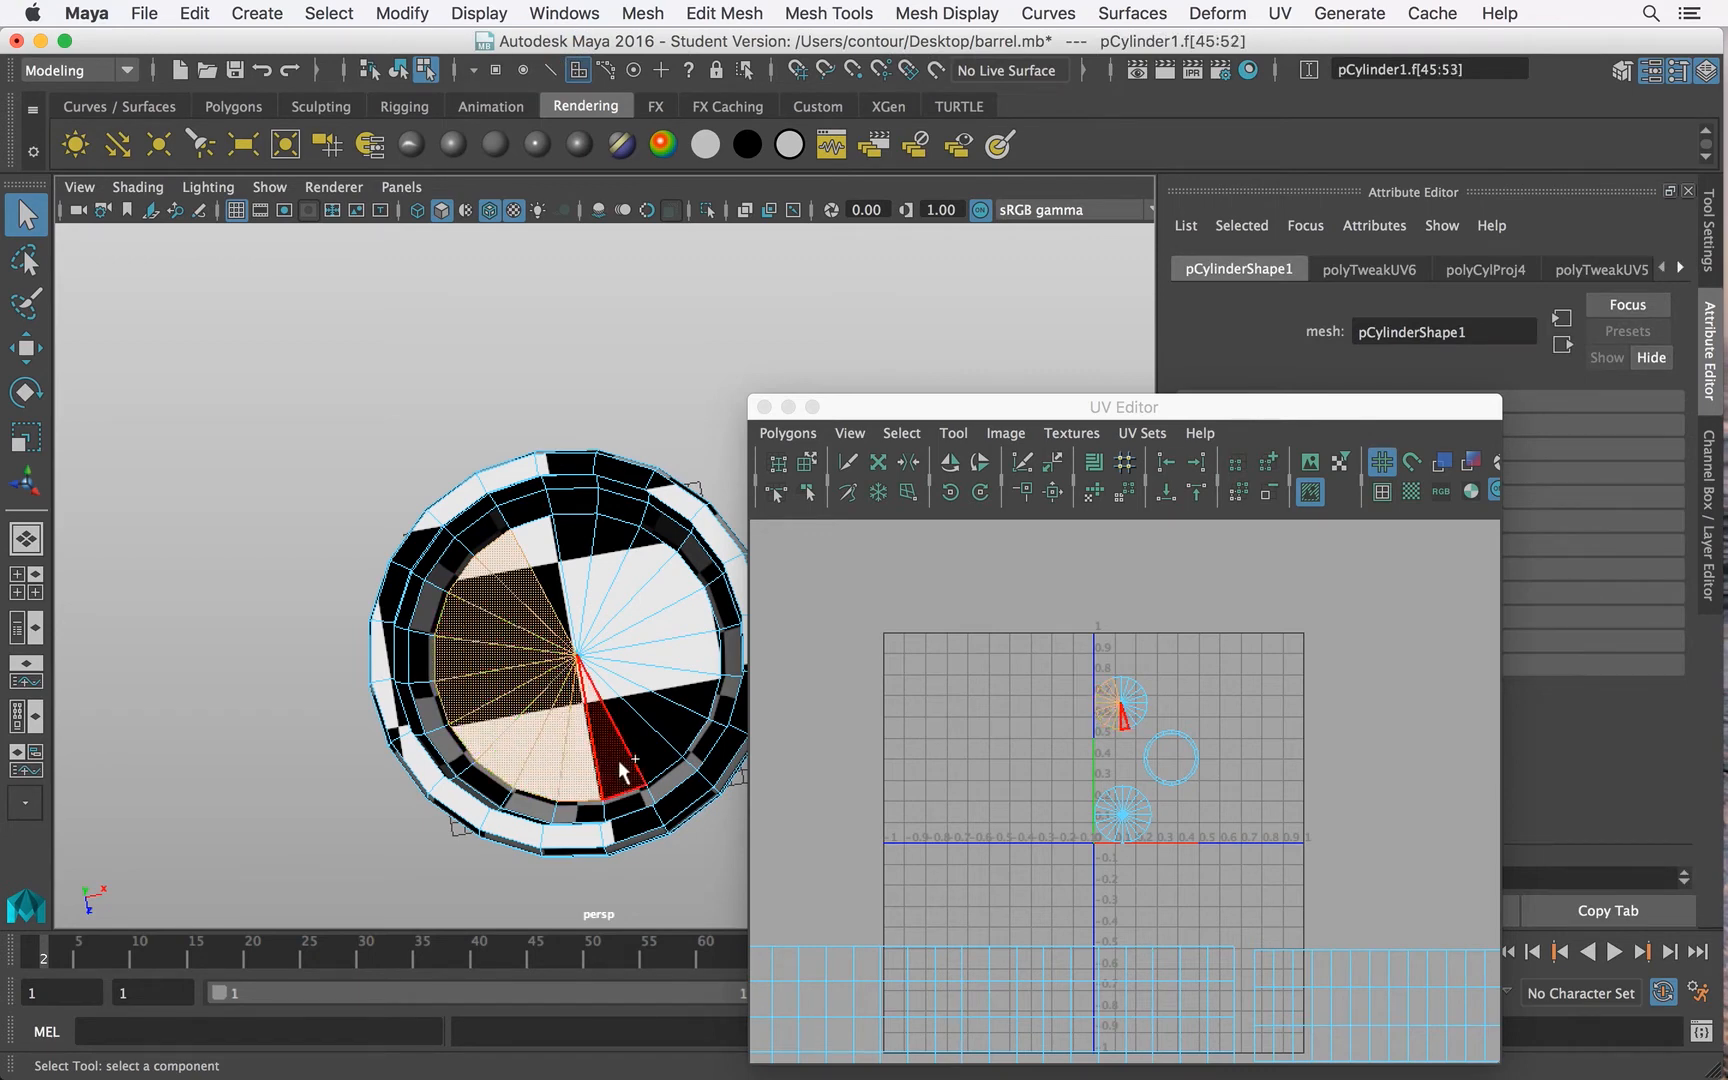
left_click(621, 757, "shift")
left_click(647, 743, "shift")
left_click(665, 720, "shift")
left_click(674, 684, "shift")
left_click(675, 656, "shift")
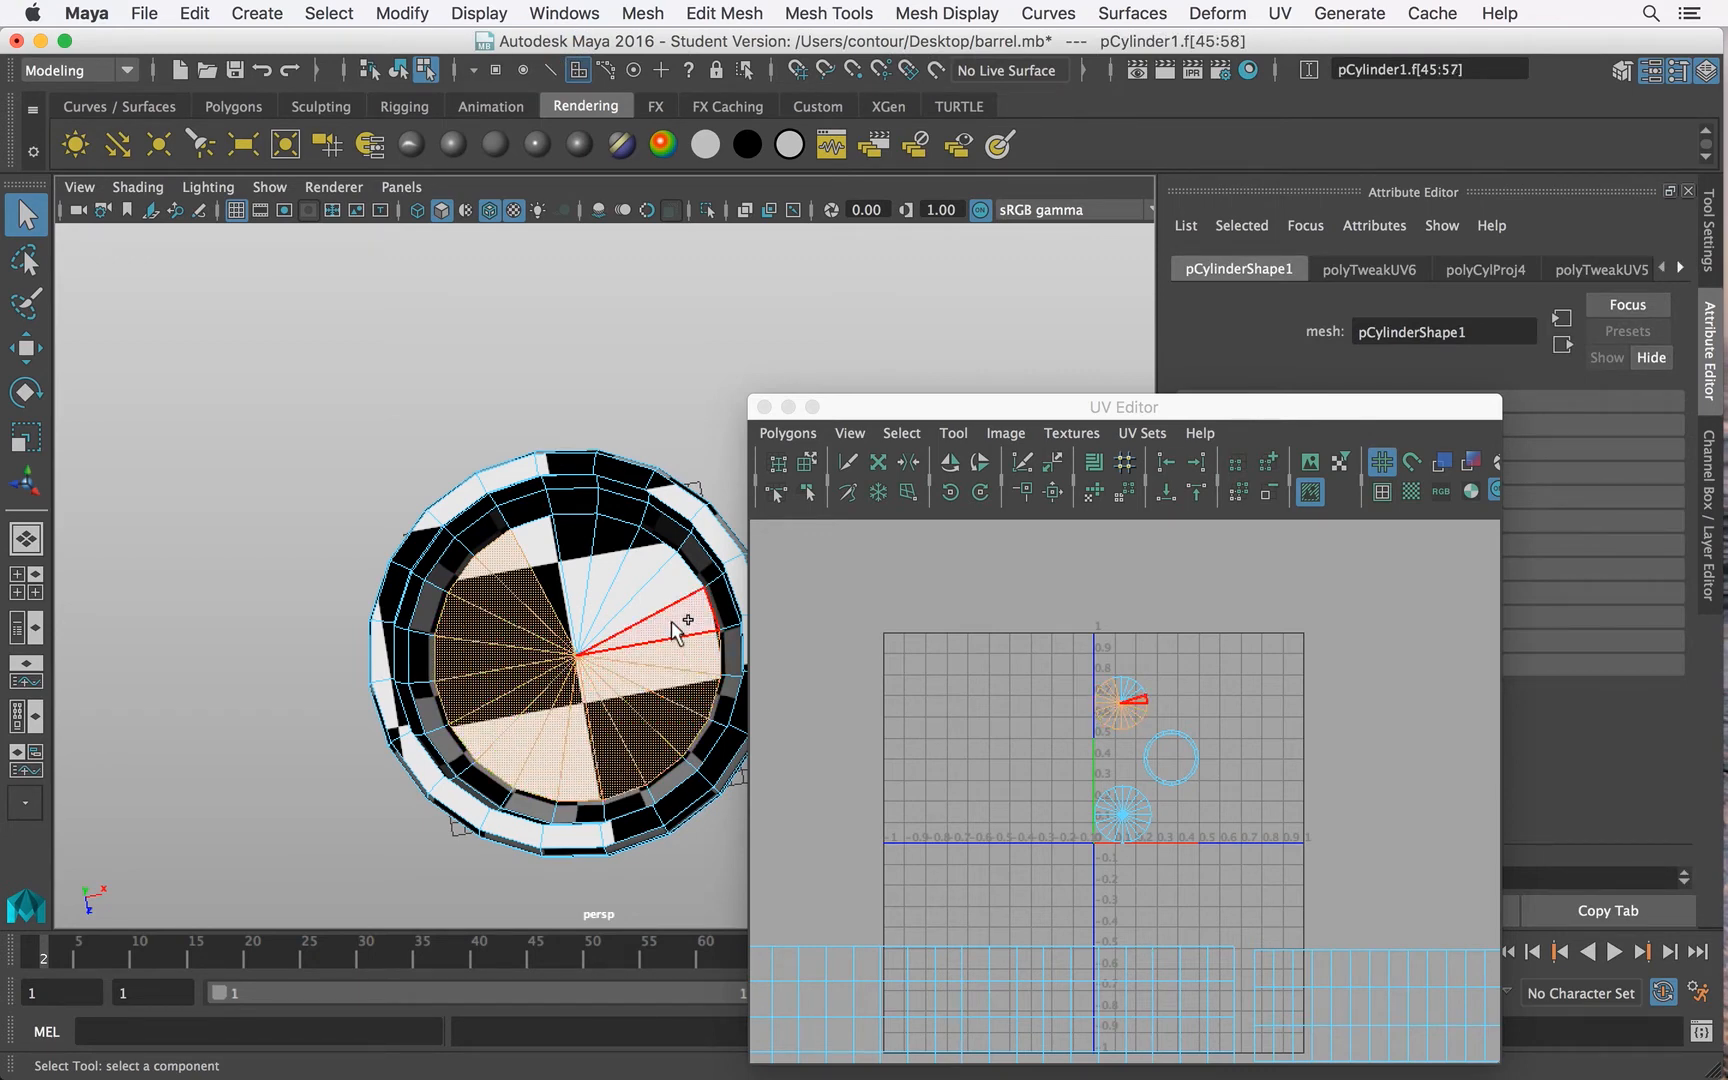
left_click(673, 620, "shift")
left_click(662, 592, "shift")
left_click(643, 571, "shift")
left_click(618, 557, "shift")
left_click(581, 548, "shift")
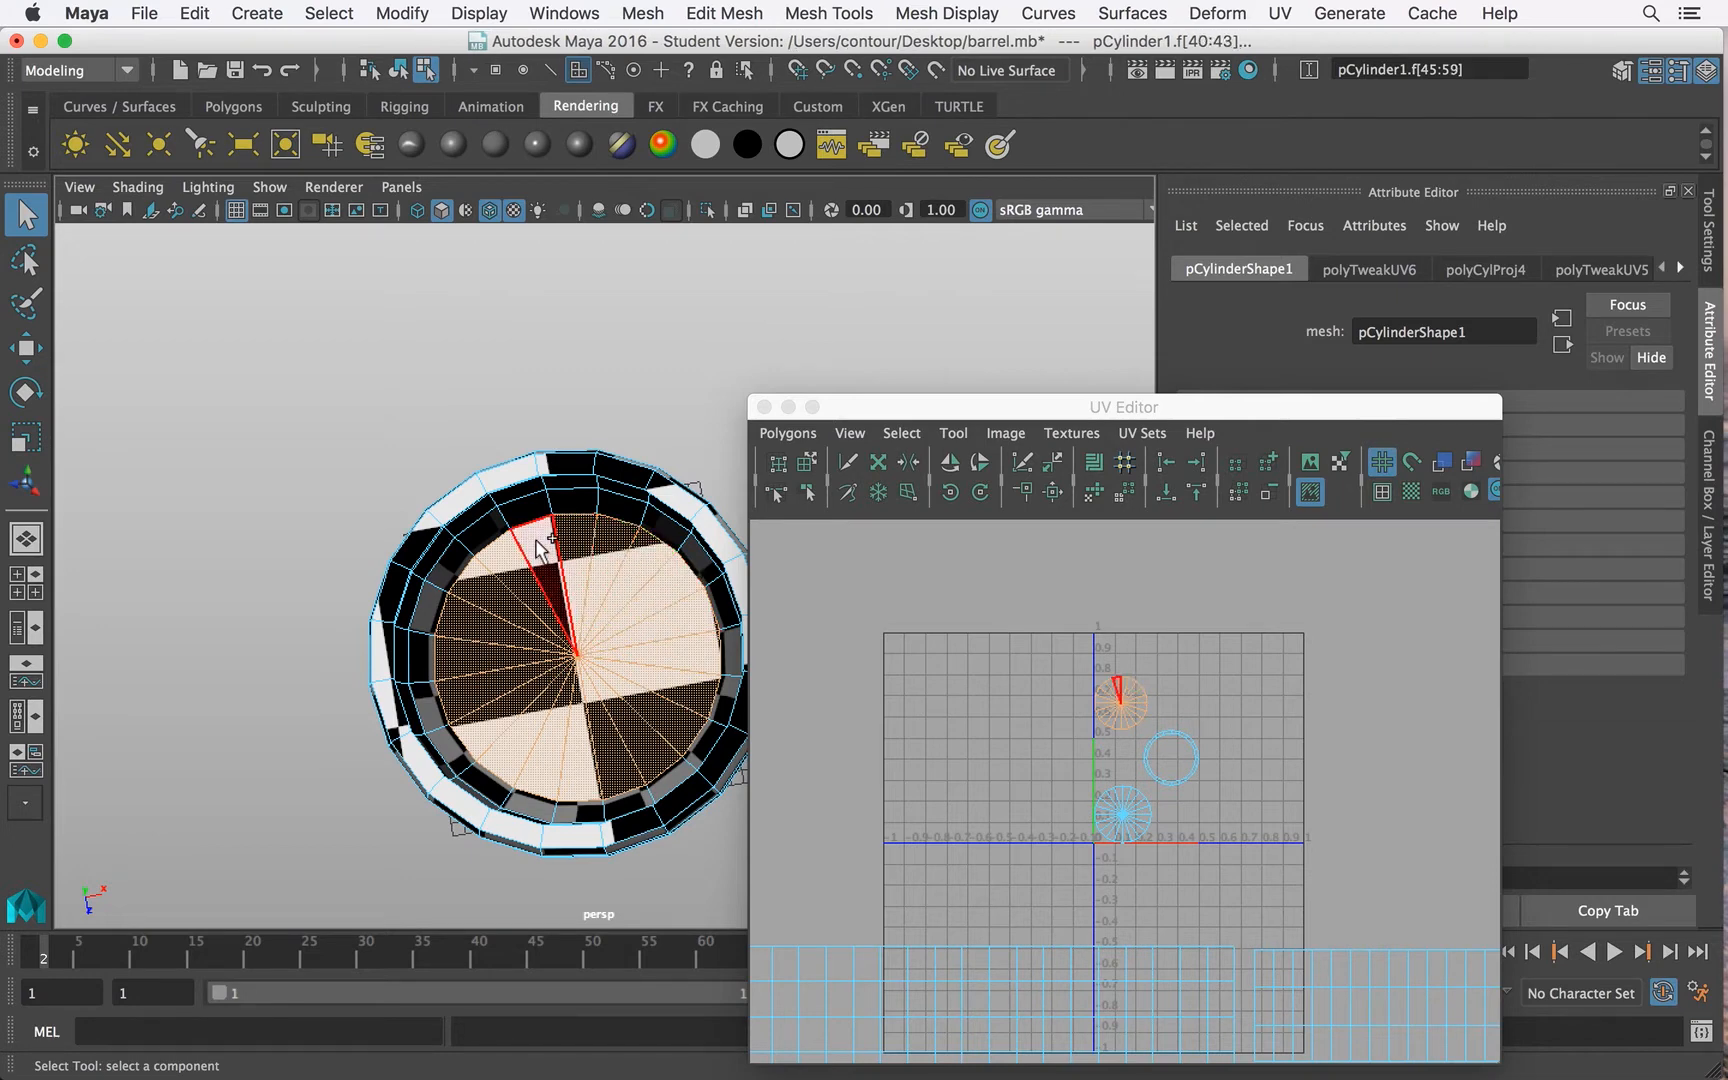
left_click(540, 547, "shift")
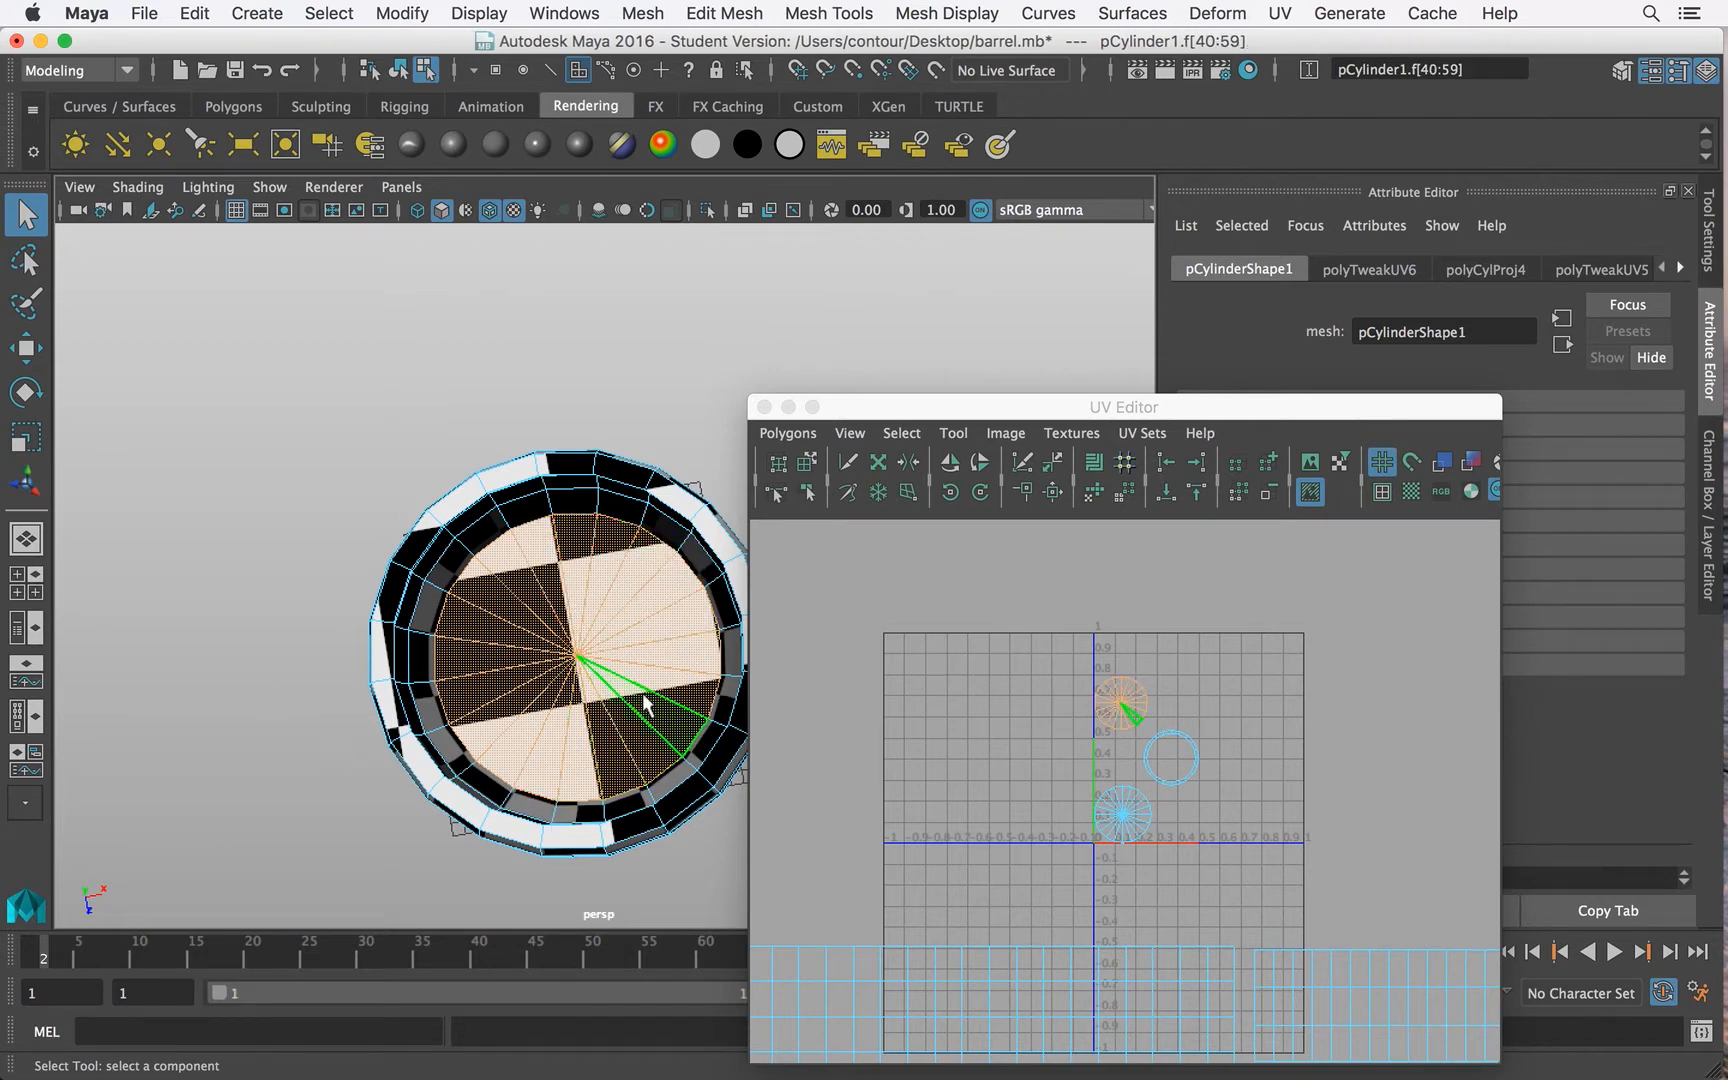
Step: Apply a planar UV projection to the selected inner floor faces
right_click_drag(1045, 706, 1168, 724, "alt")
left_click_drag(450, 682, 612, 522, "alt")
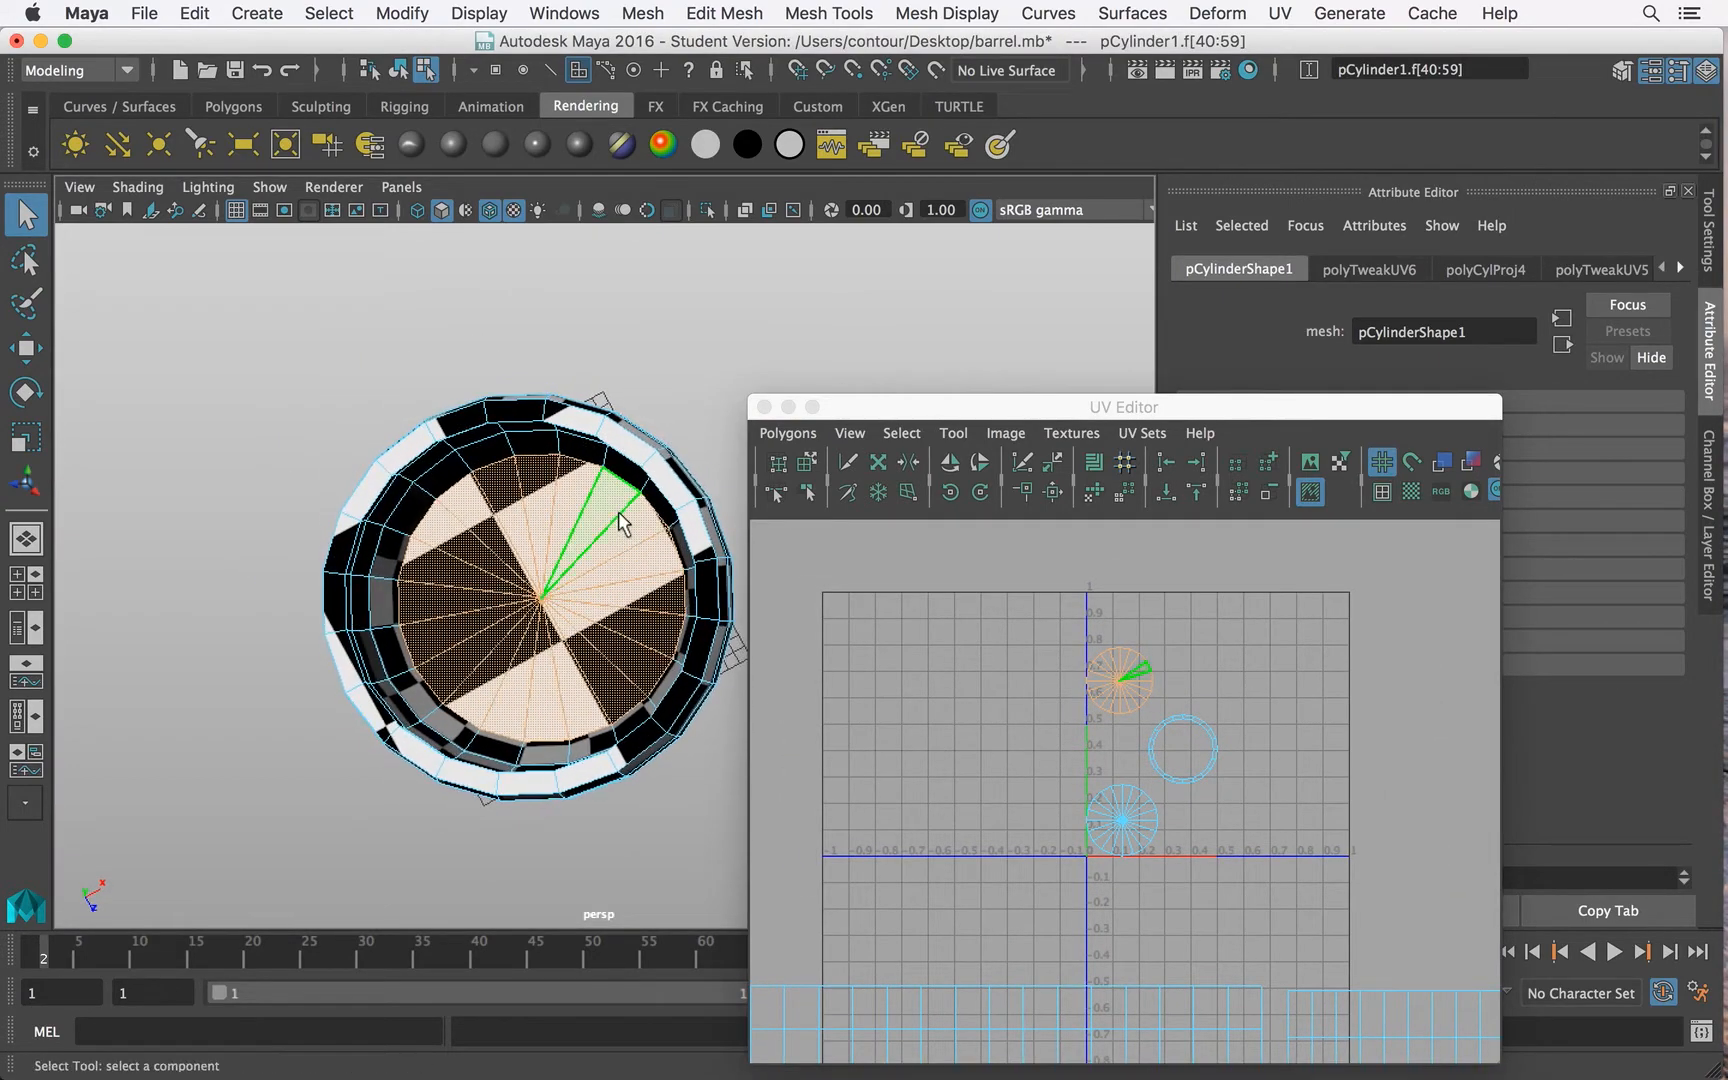
left_click(1285, 14)
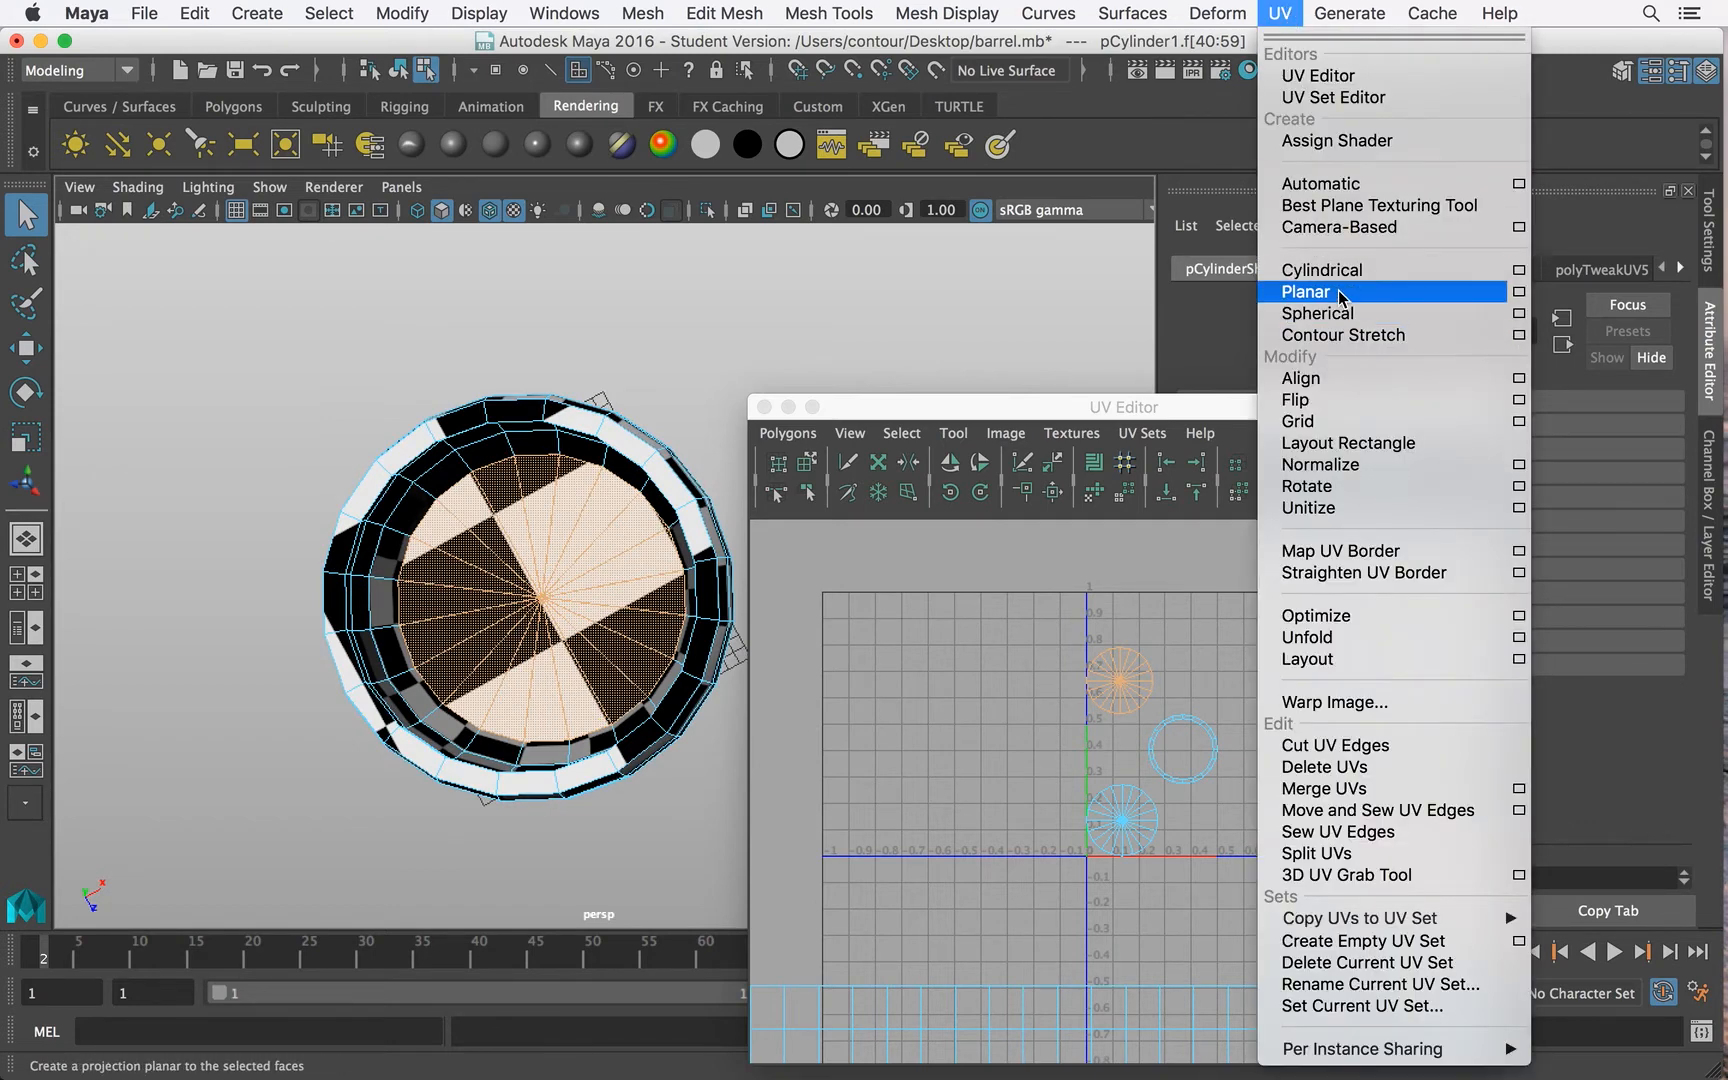
left_click(1306, 291)
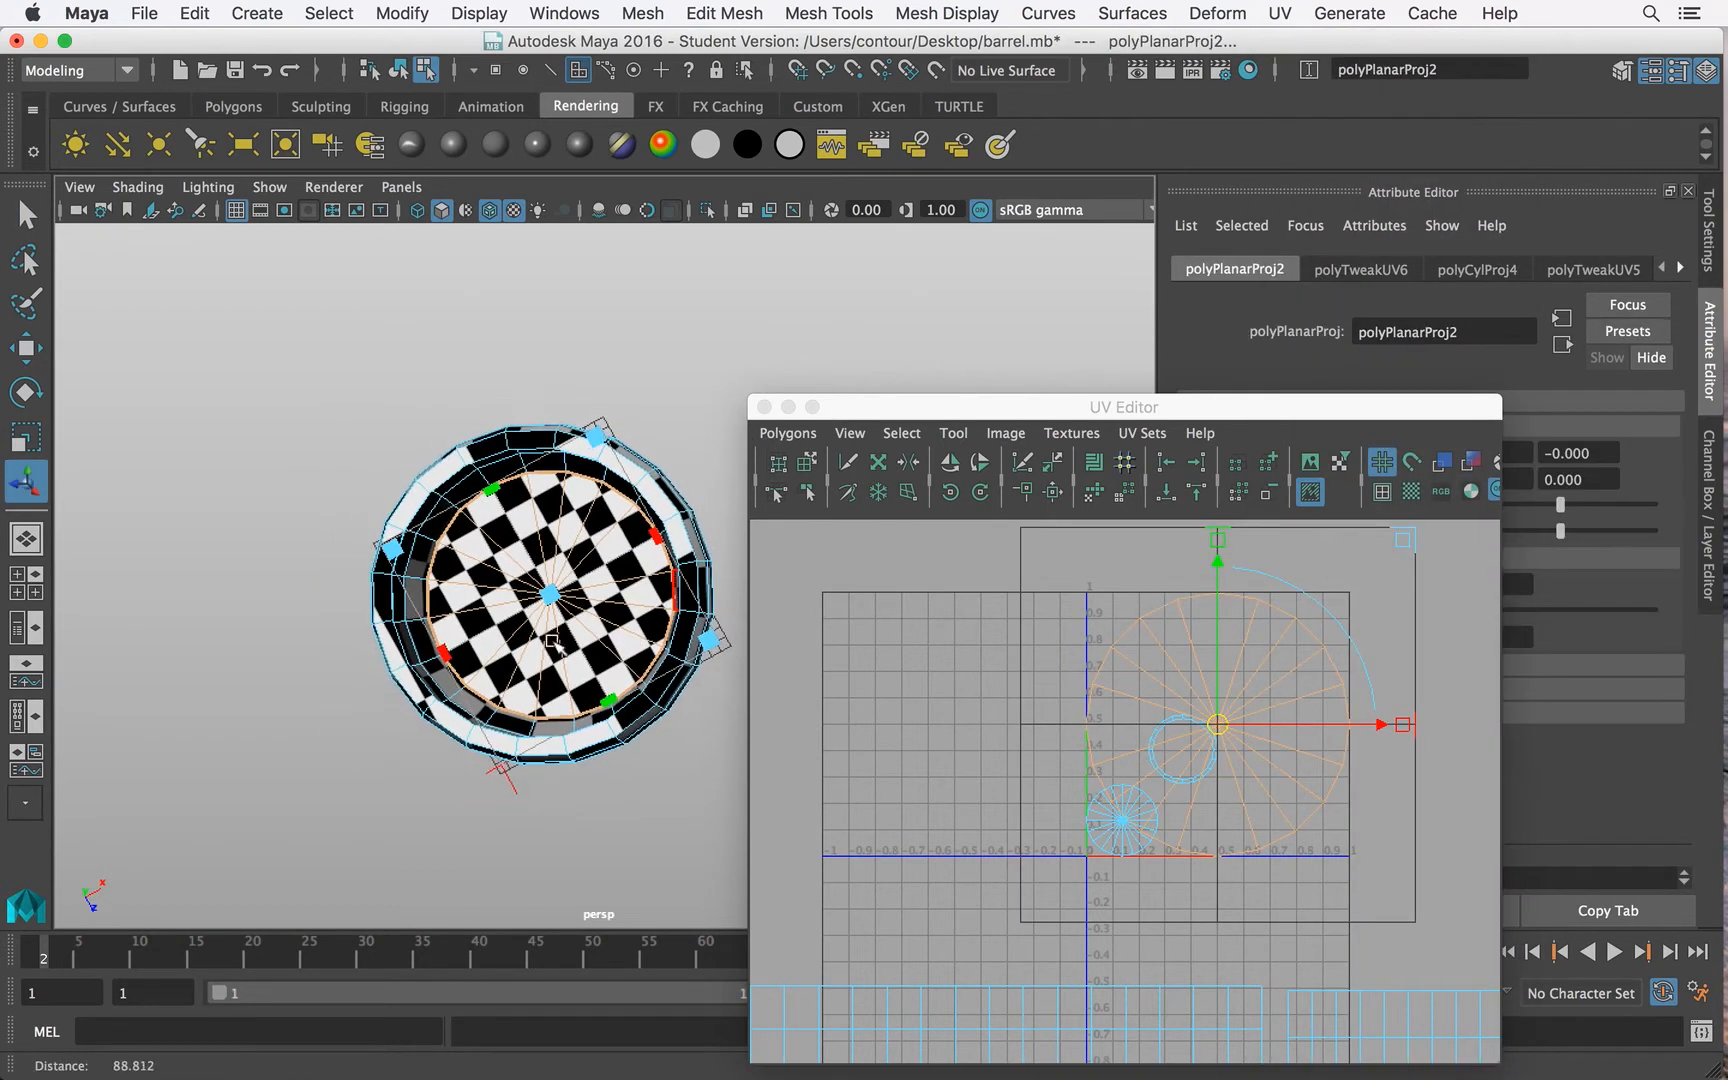
left_click_drag(553, 641, 398, 642, "alt")
left_click_drag(668, 563, 714, 676, "alt")
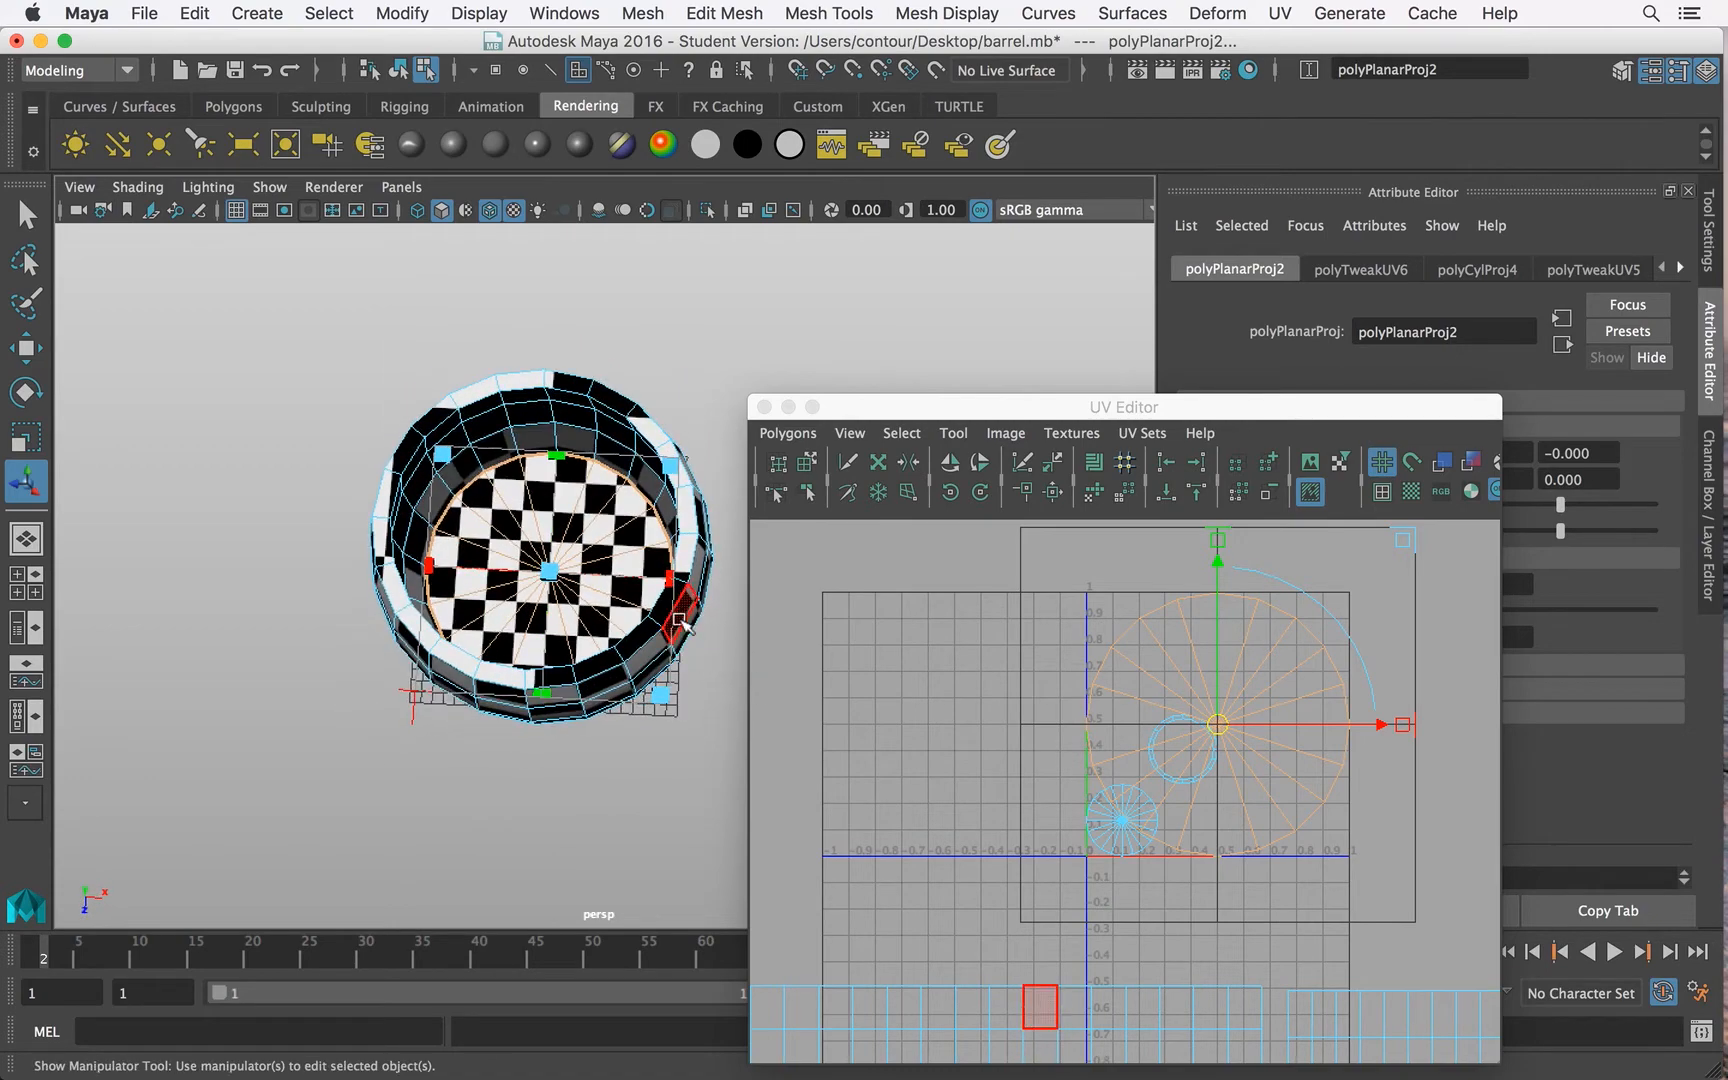
mouse_move(677, 578)
left_mouse_down()
mouse_move(785, 580)
mouse_move(700, 578)
mouse_move(710, 568)
left_mouse_up()
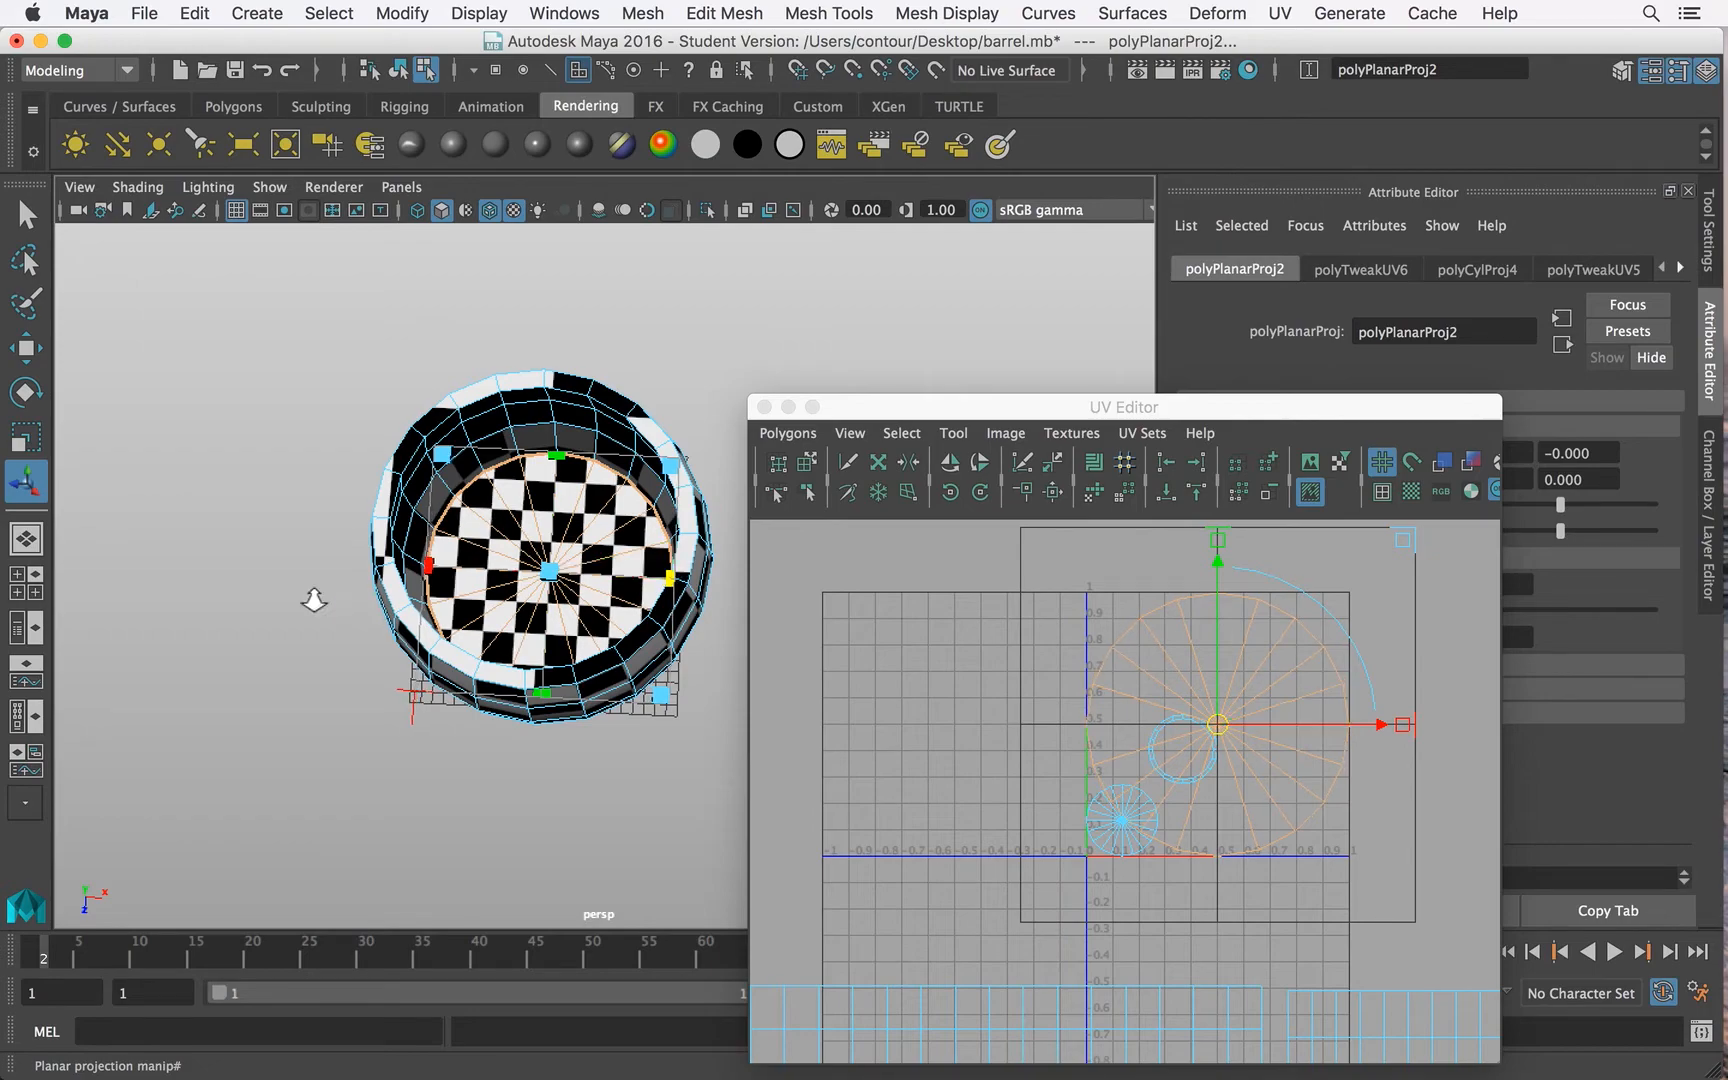
Step: Select the inner floor's entire UV shell and move it out of the 0–1 tile to the right
right_click_drag(314, 600, 560, 582, "alt")
left_click_drag(629, 567, 507, 511, "alt")
key("q")
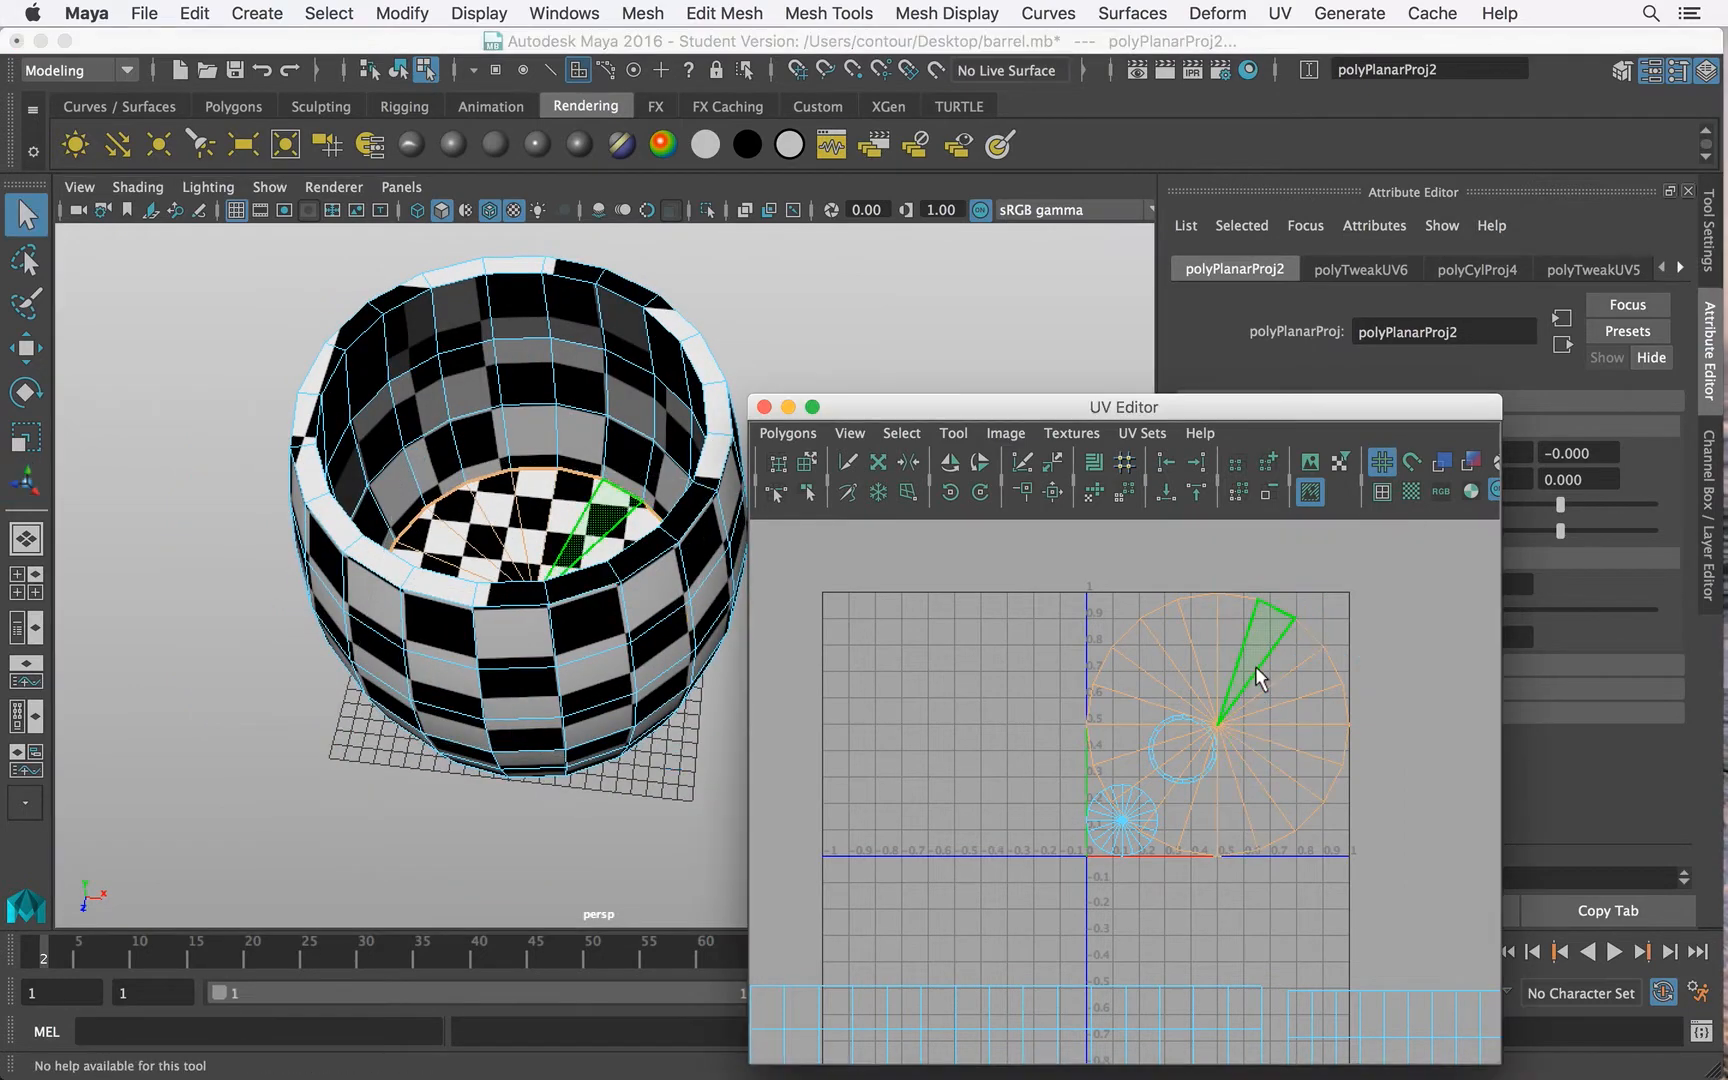
right_click_drag(1256, 666, 1389, 644, "ctrl")
left_click_drag(1378, 597, 1278, 676)
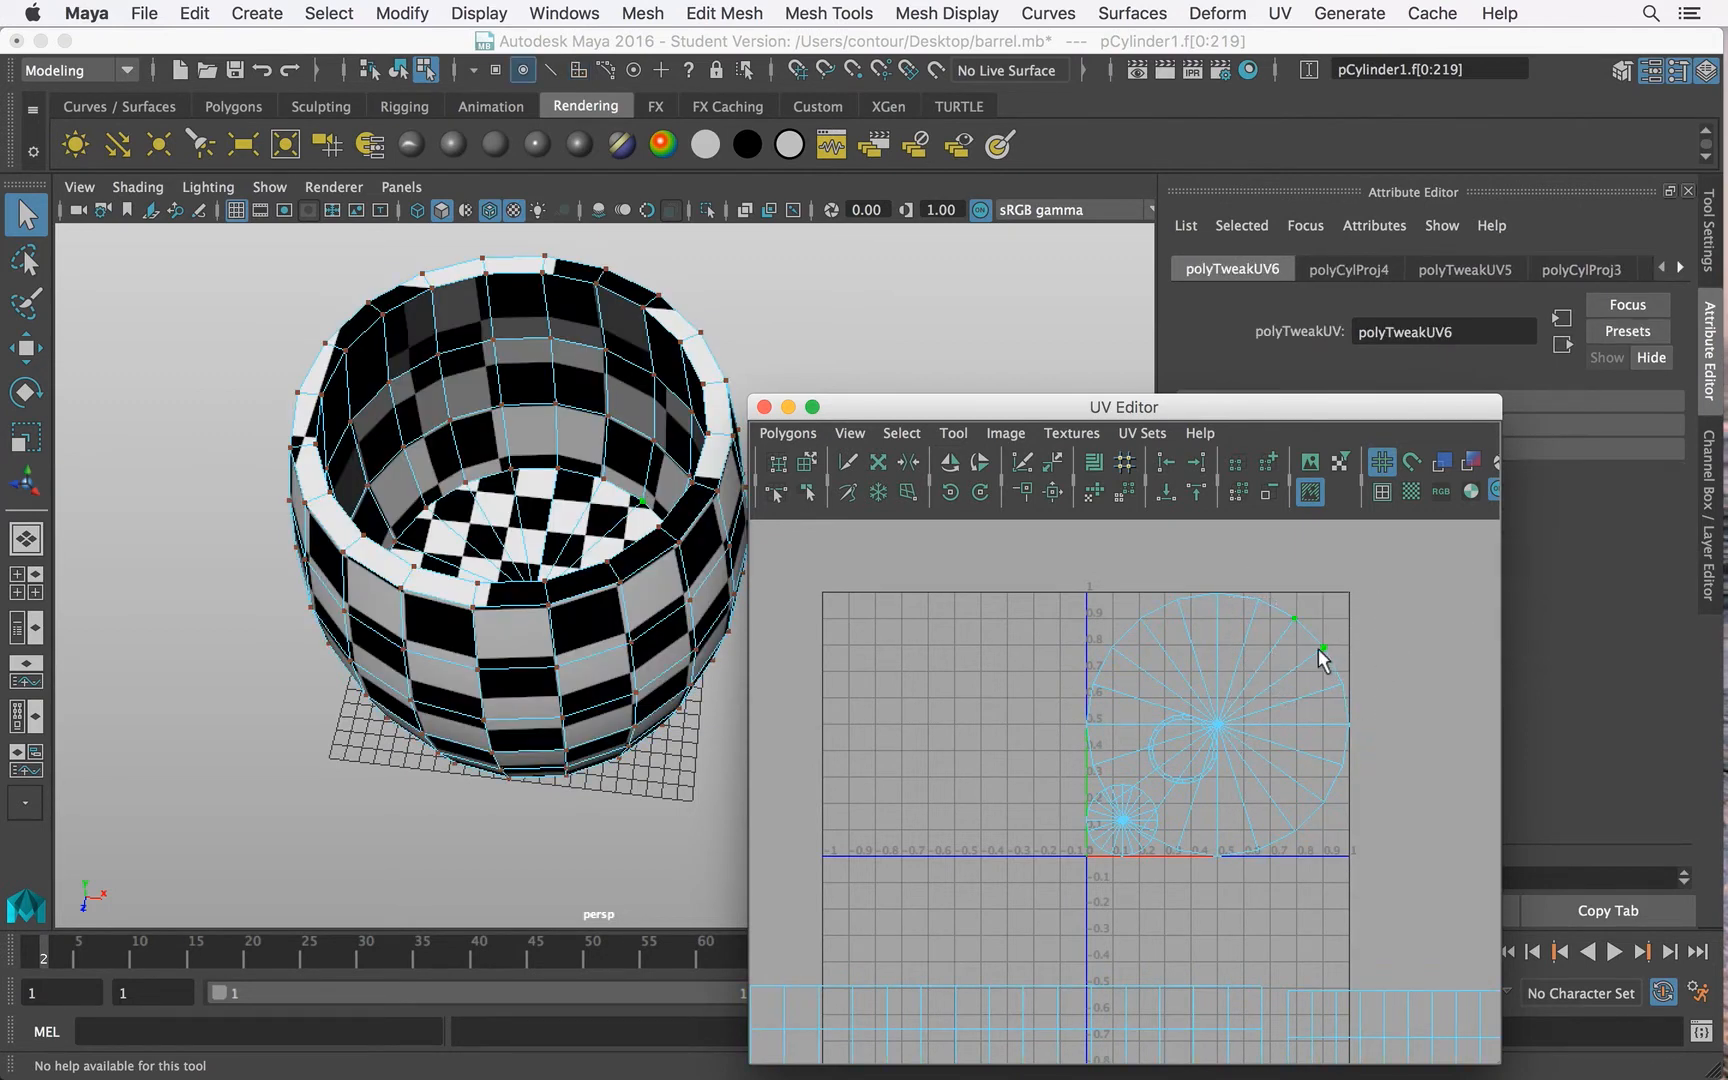
right_click_drag(1303, 634, 1350, 617, "ctrl")
key("w")
left_click_drag(1225, 722, 1441, 830)
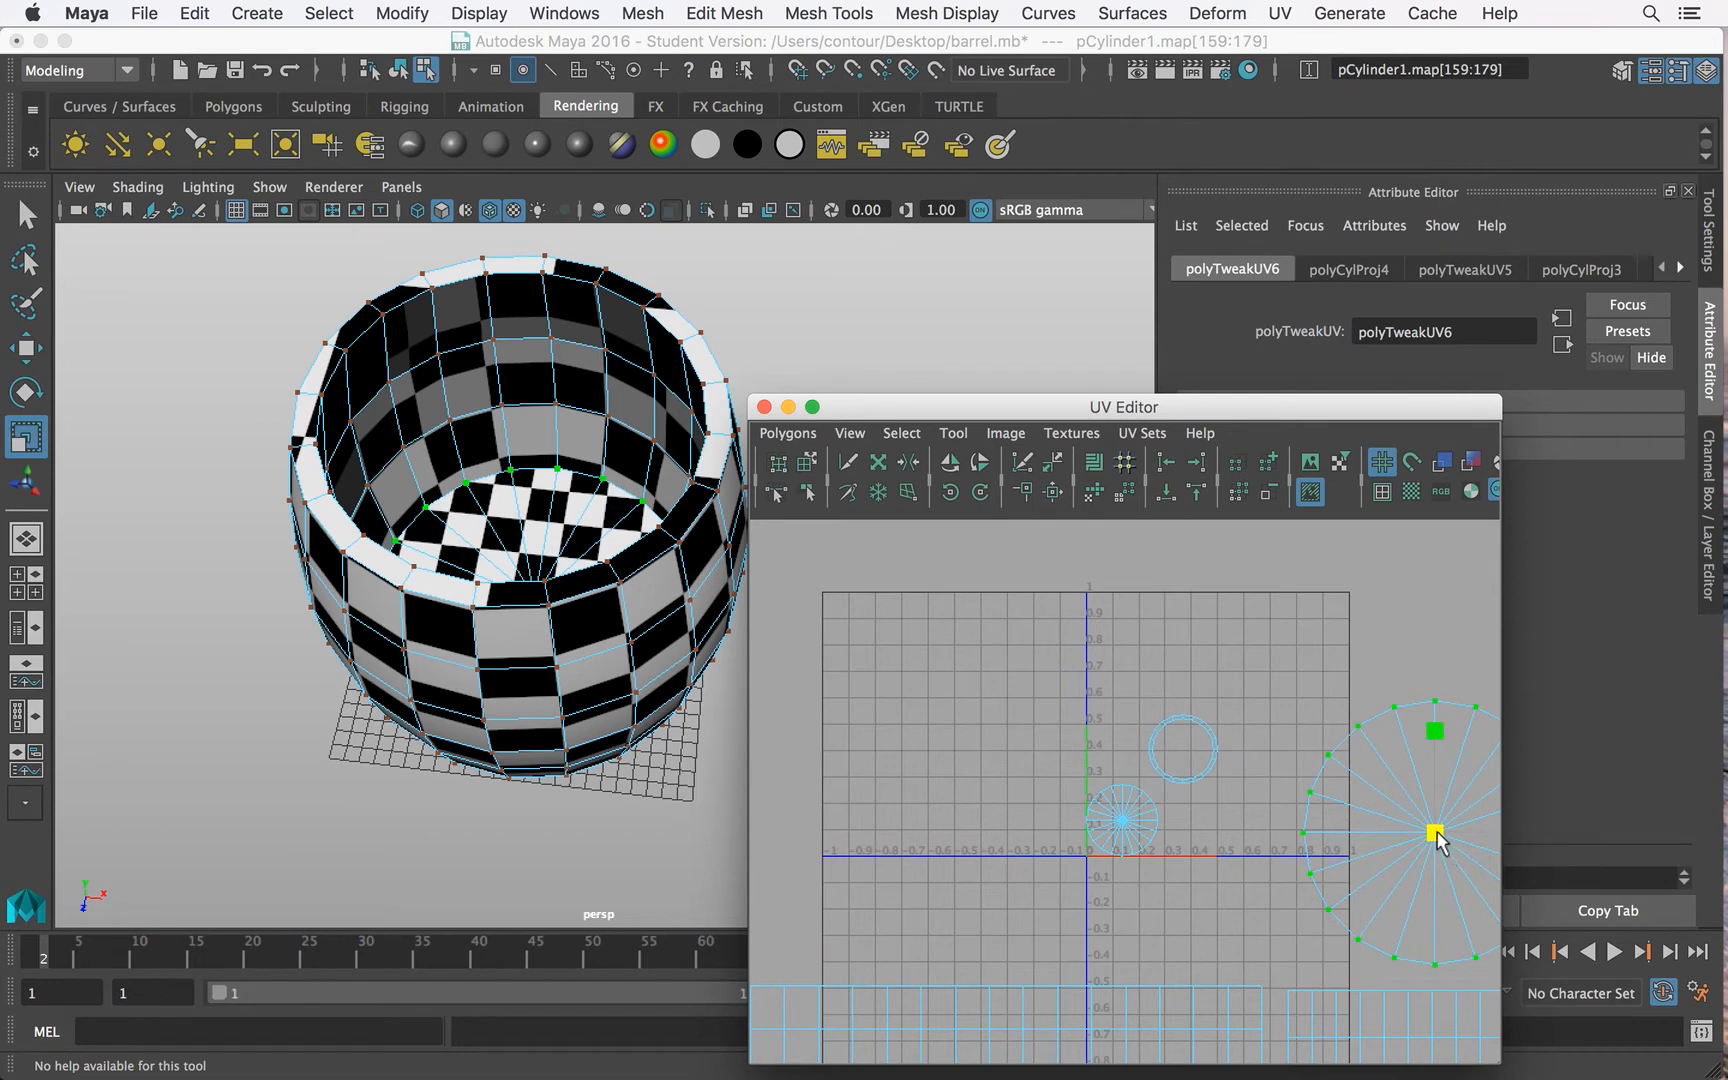
Step: Scale the inner floor's UV shell uniformly to about half its size and place it just above the inner wall's shell
left_click_drag(1437, 838, 1386, 842)
left_click_drag(499, 631, 528, 535, "alt")
left_click(1435, 862)
key("w")
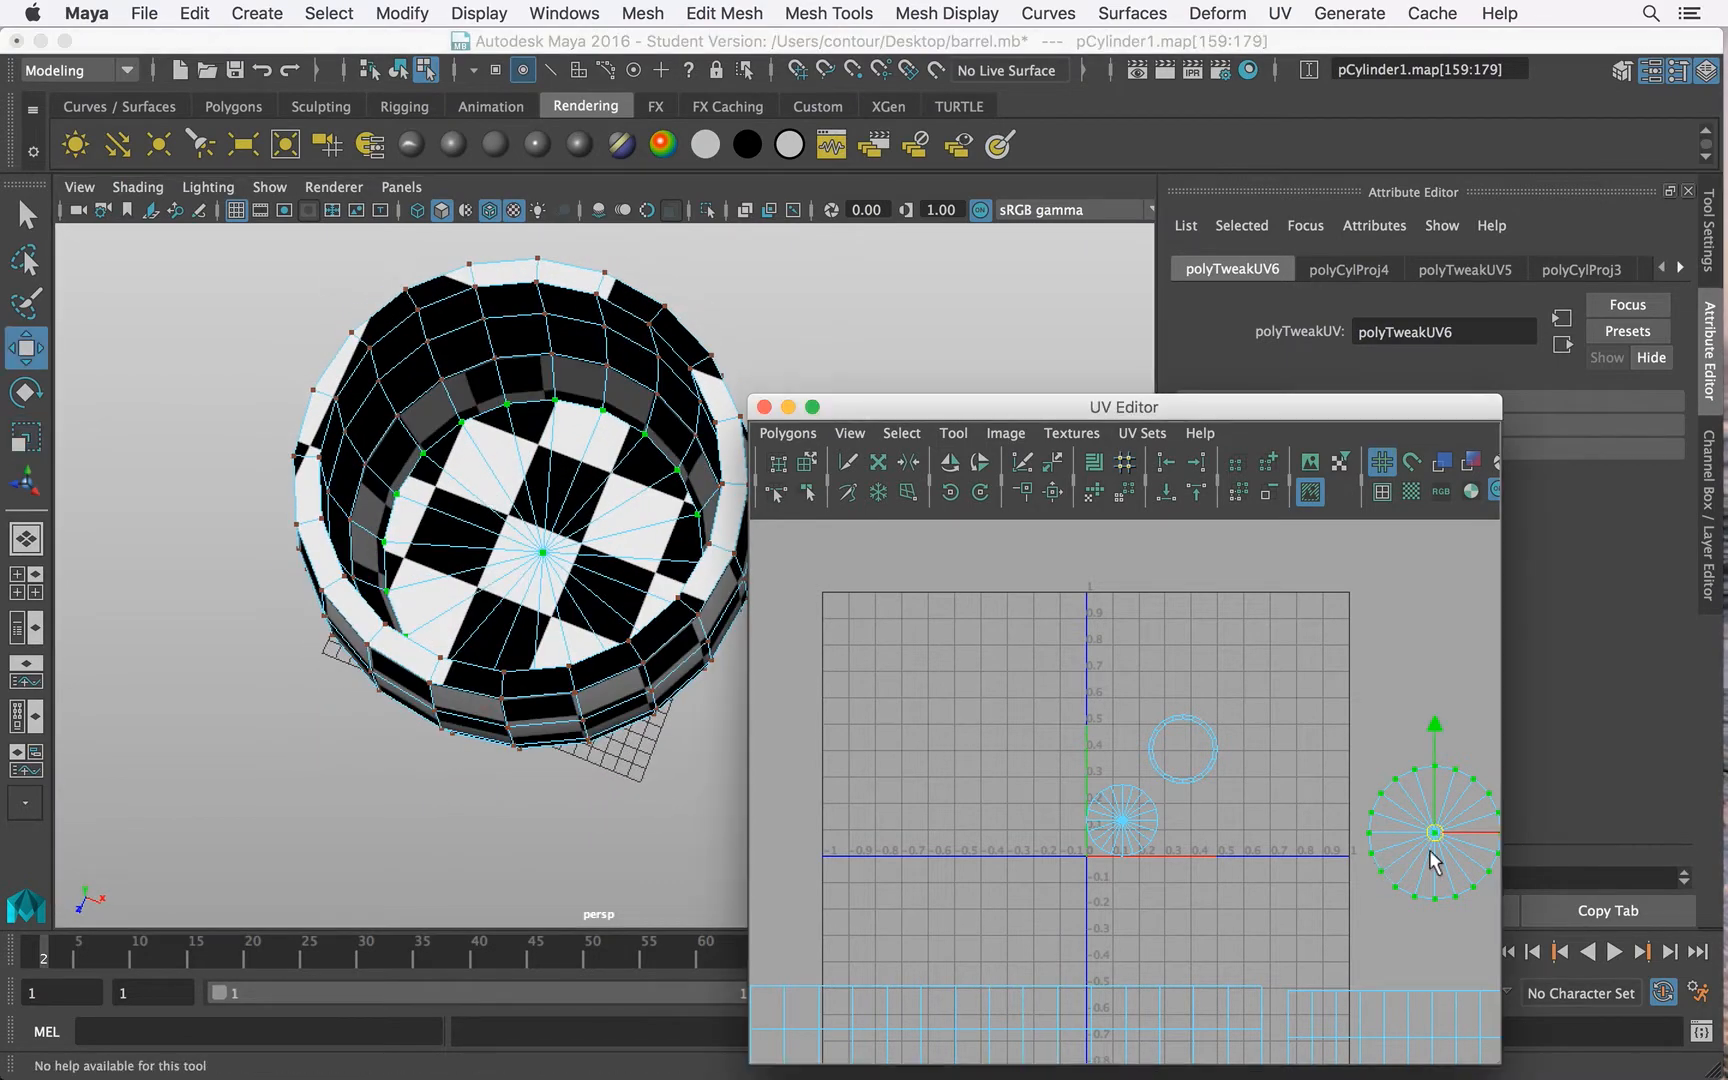
left_click_drag(1431, 851, 1413, 909)
left_click(1006, 782)
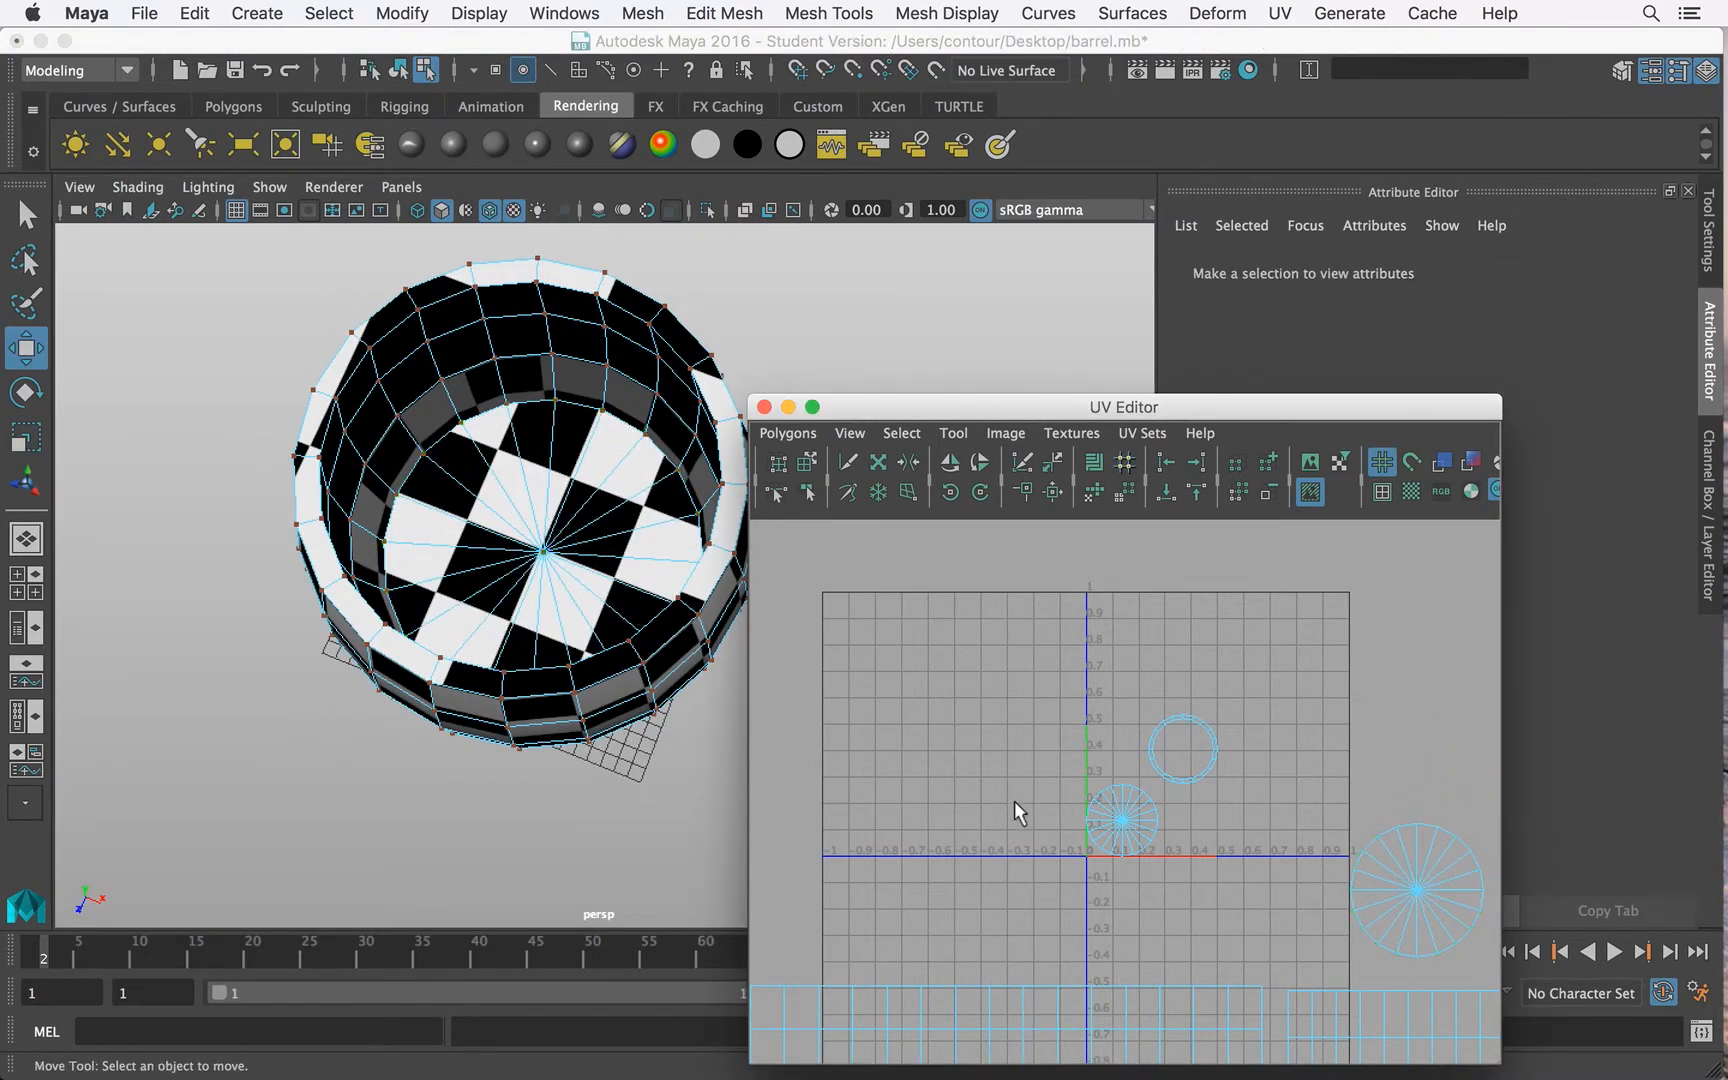
Step: Switch to face selection and select all faces of the barrel's outer bottom by enclosing their circular UV shell
left_click_drag(645, 680, 582, 413, "alt")
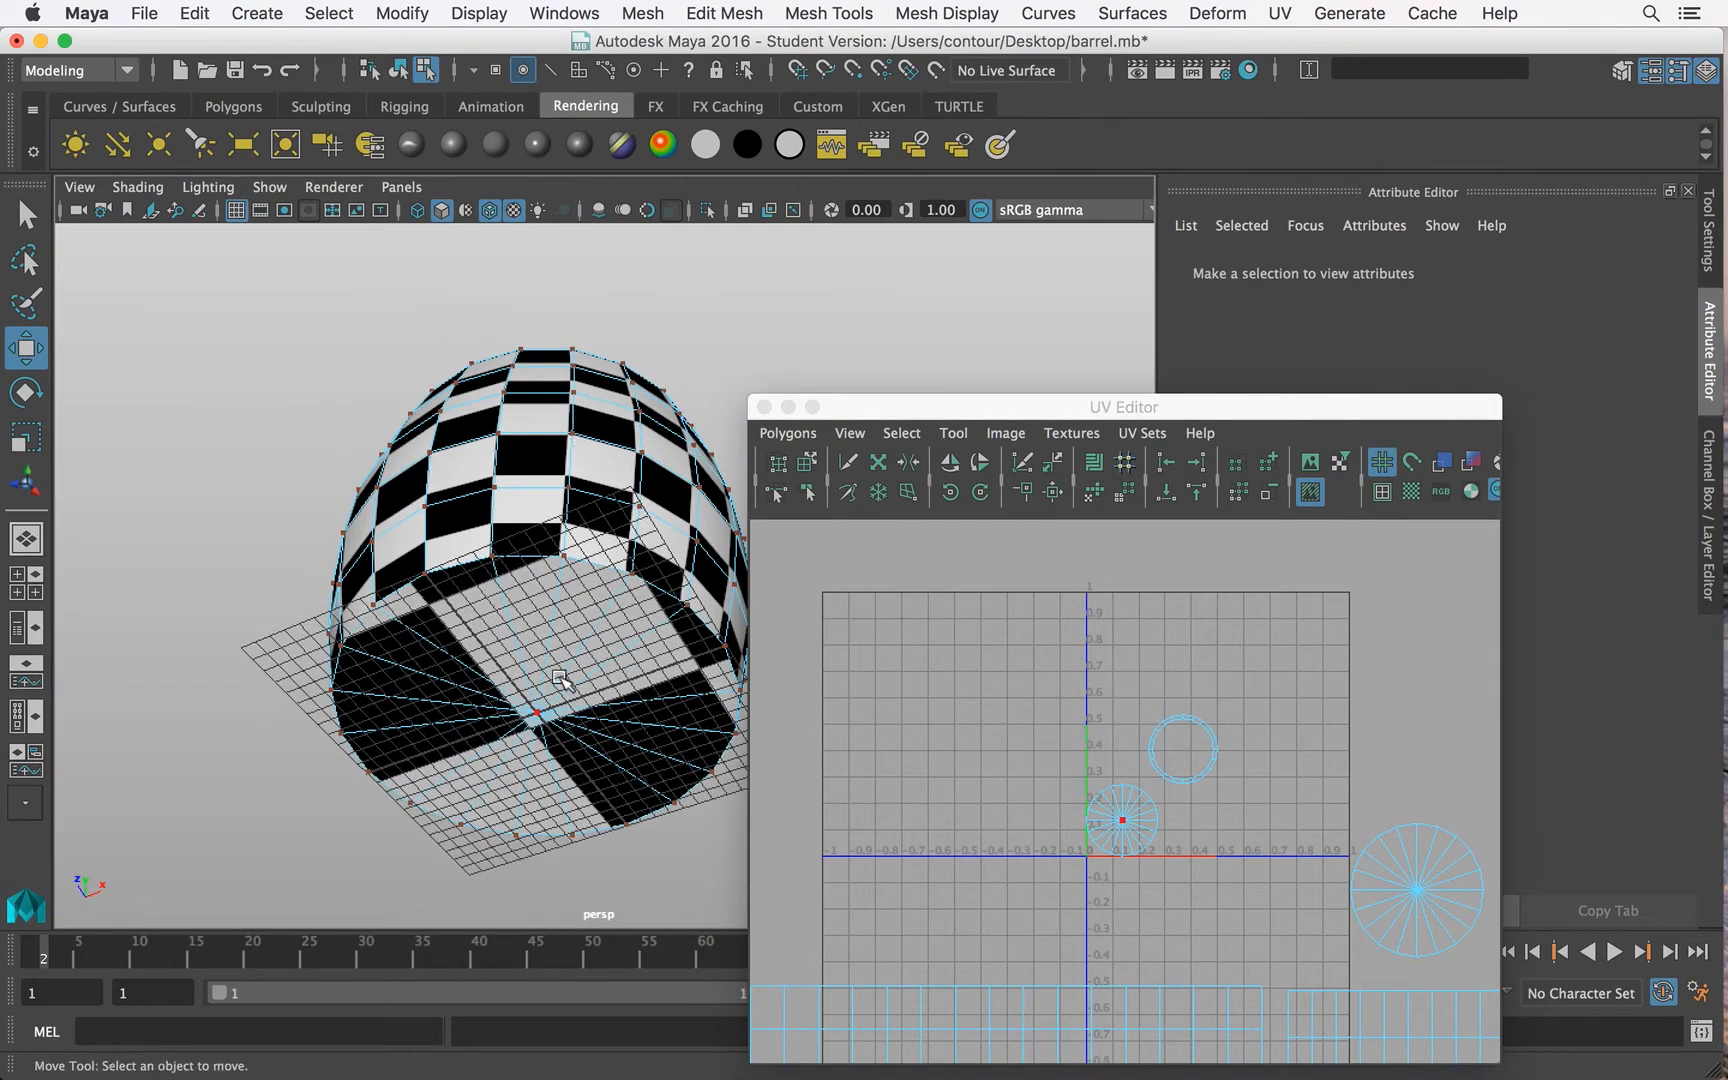
key("q")
left_click(563, 683)
right_click_drag(563, 683, 589, 725)
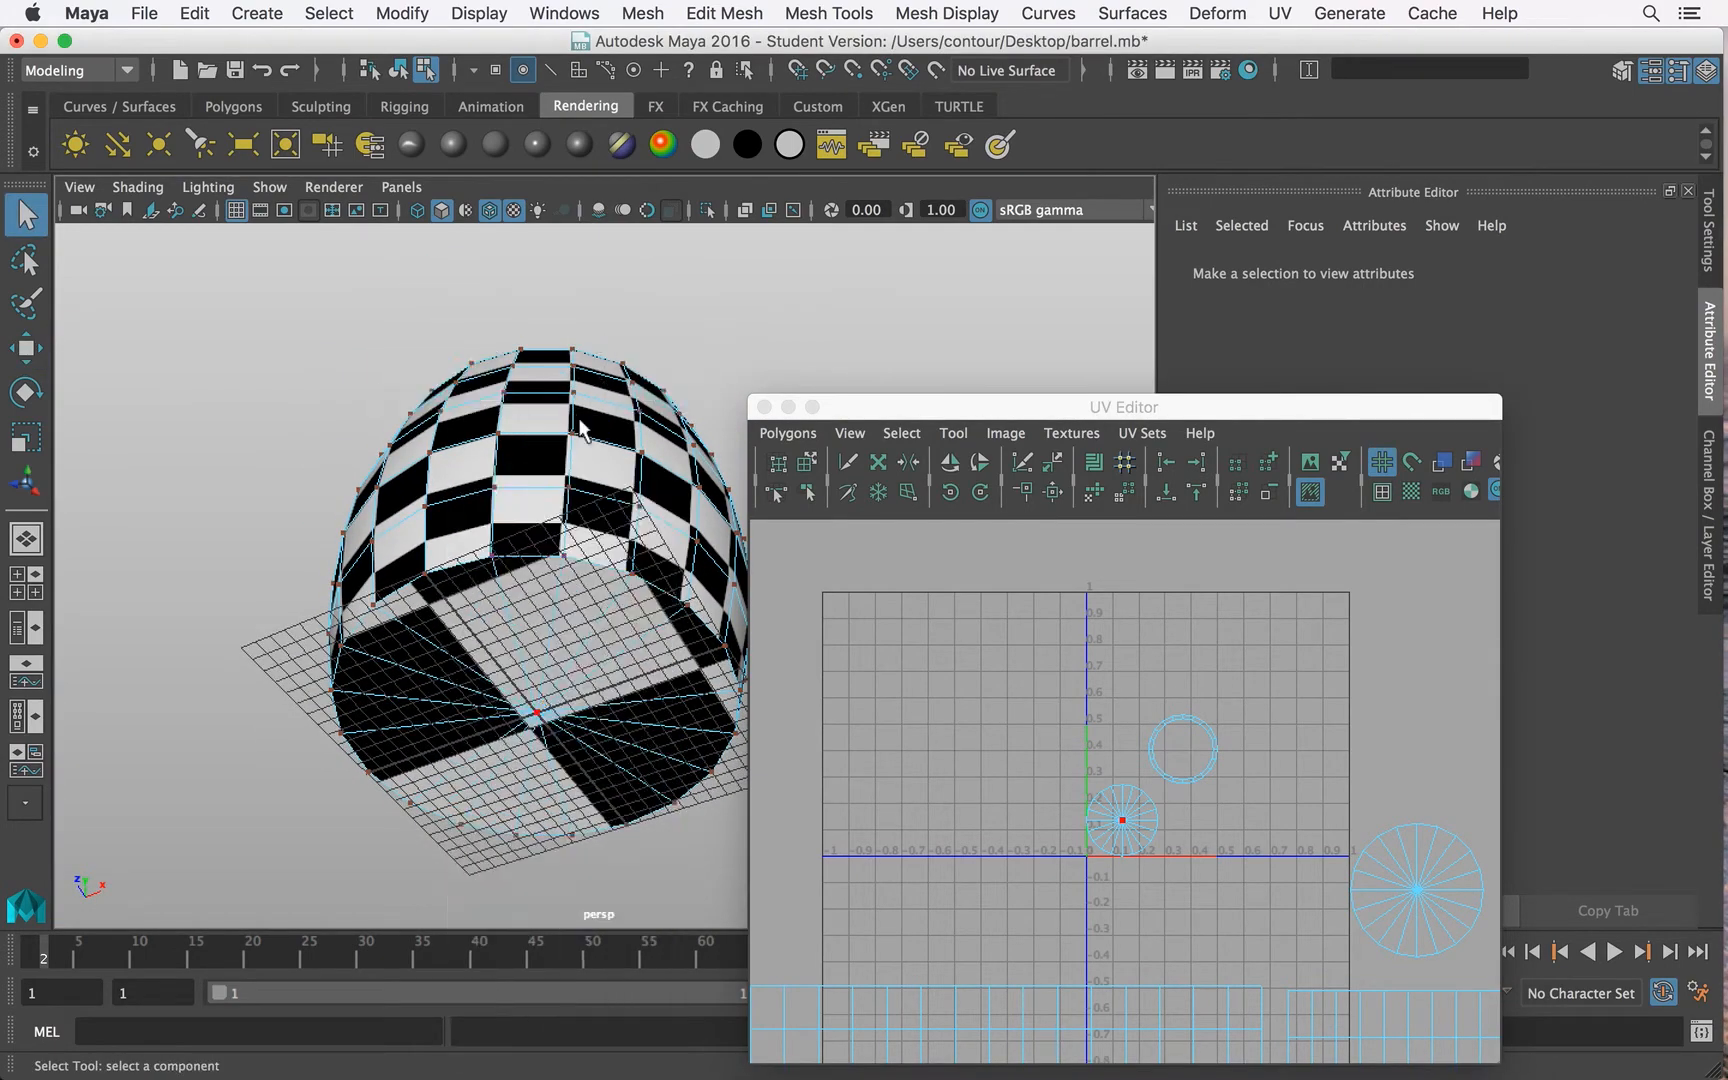
left_click(589, 725)
left_click_drag(1163, 863, 1056, 783)
middle_click_drag(1200, 880, 1269, 849, "alt")
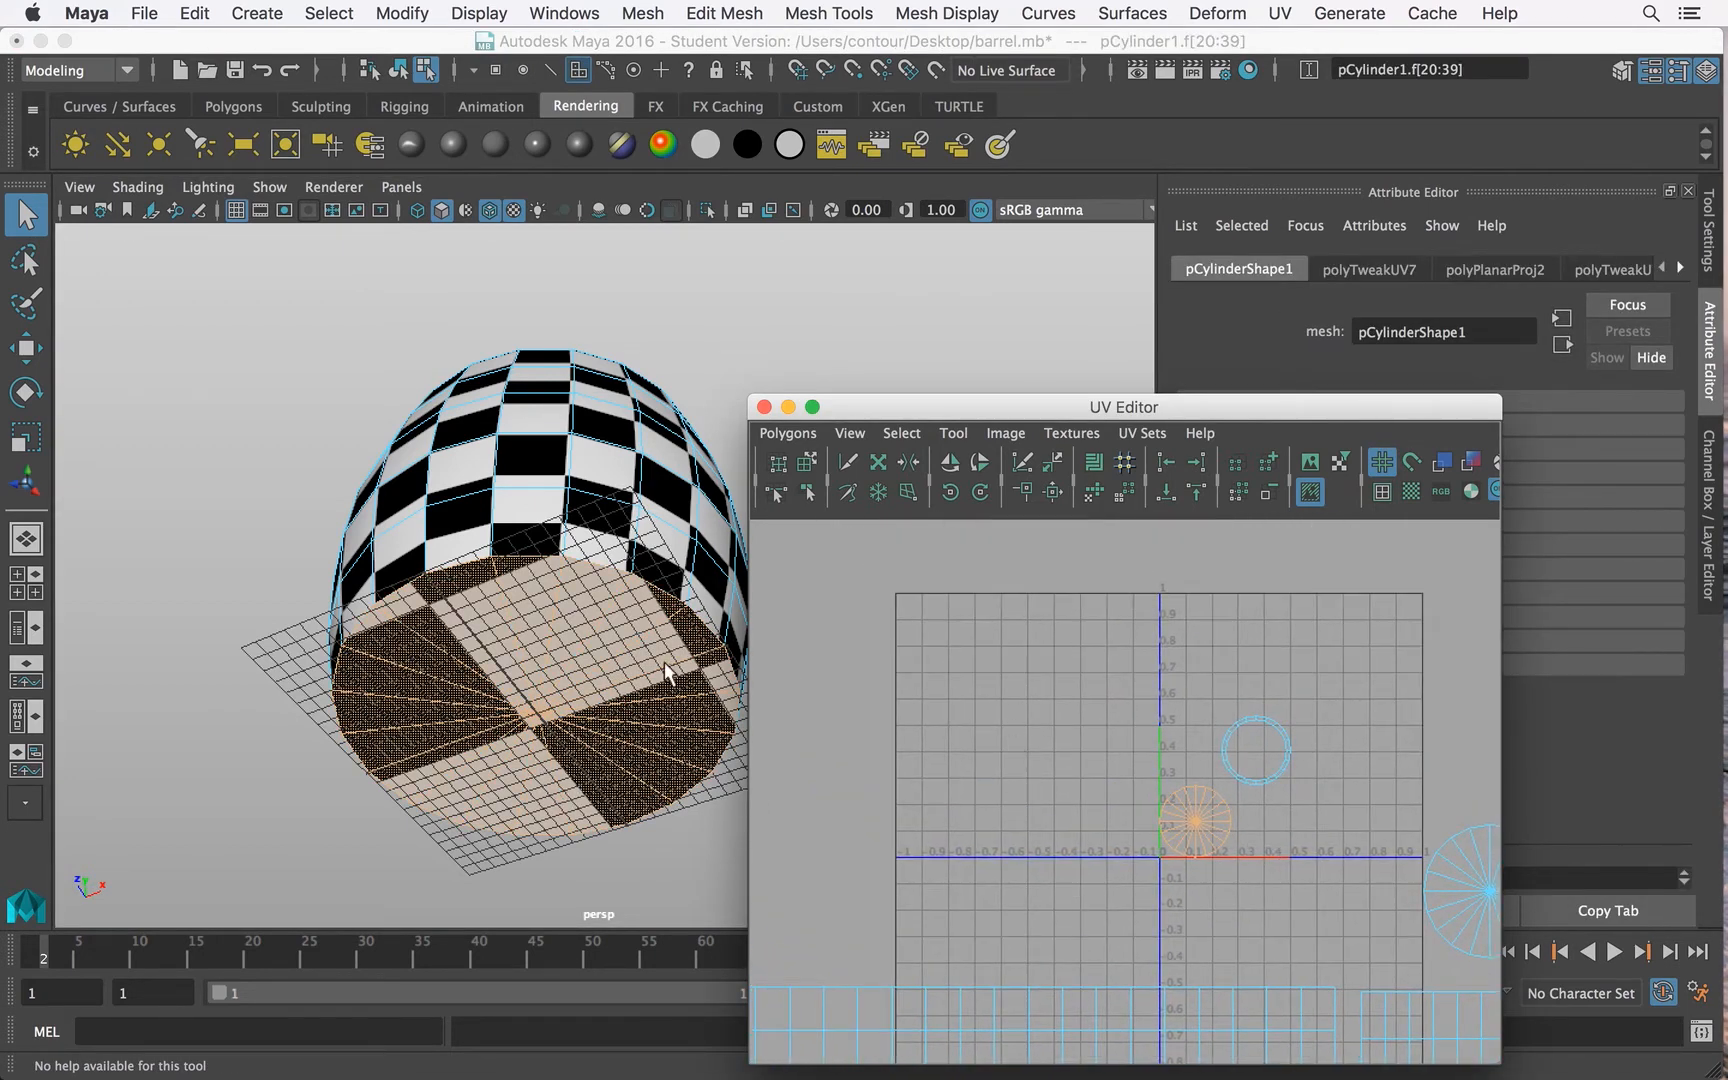
left_click(594, 598)
left_click_drag(594, 598, 664, 753, "alt")
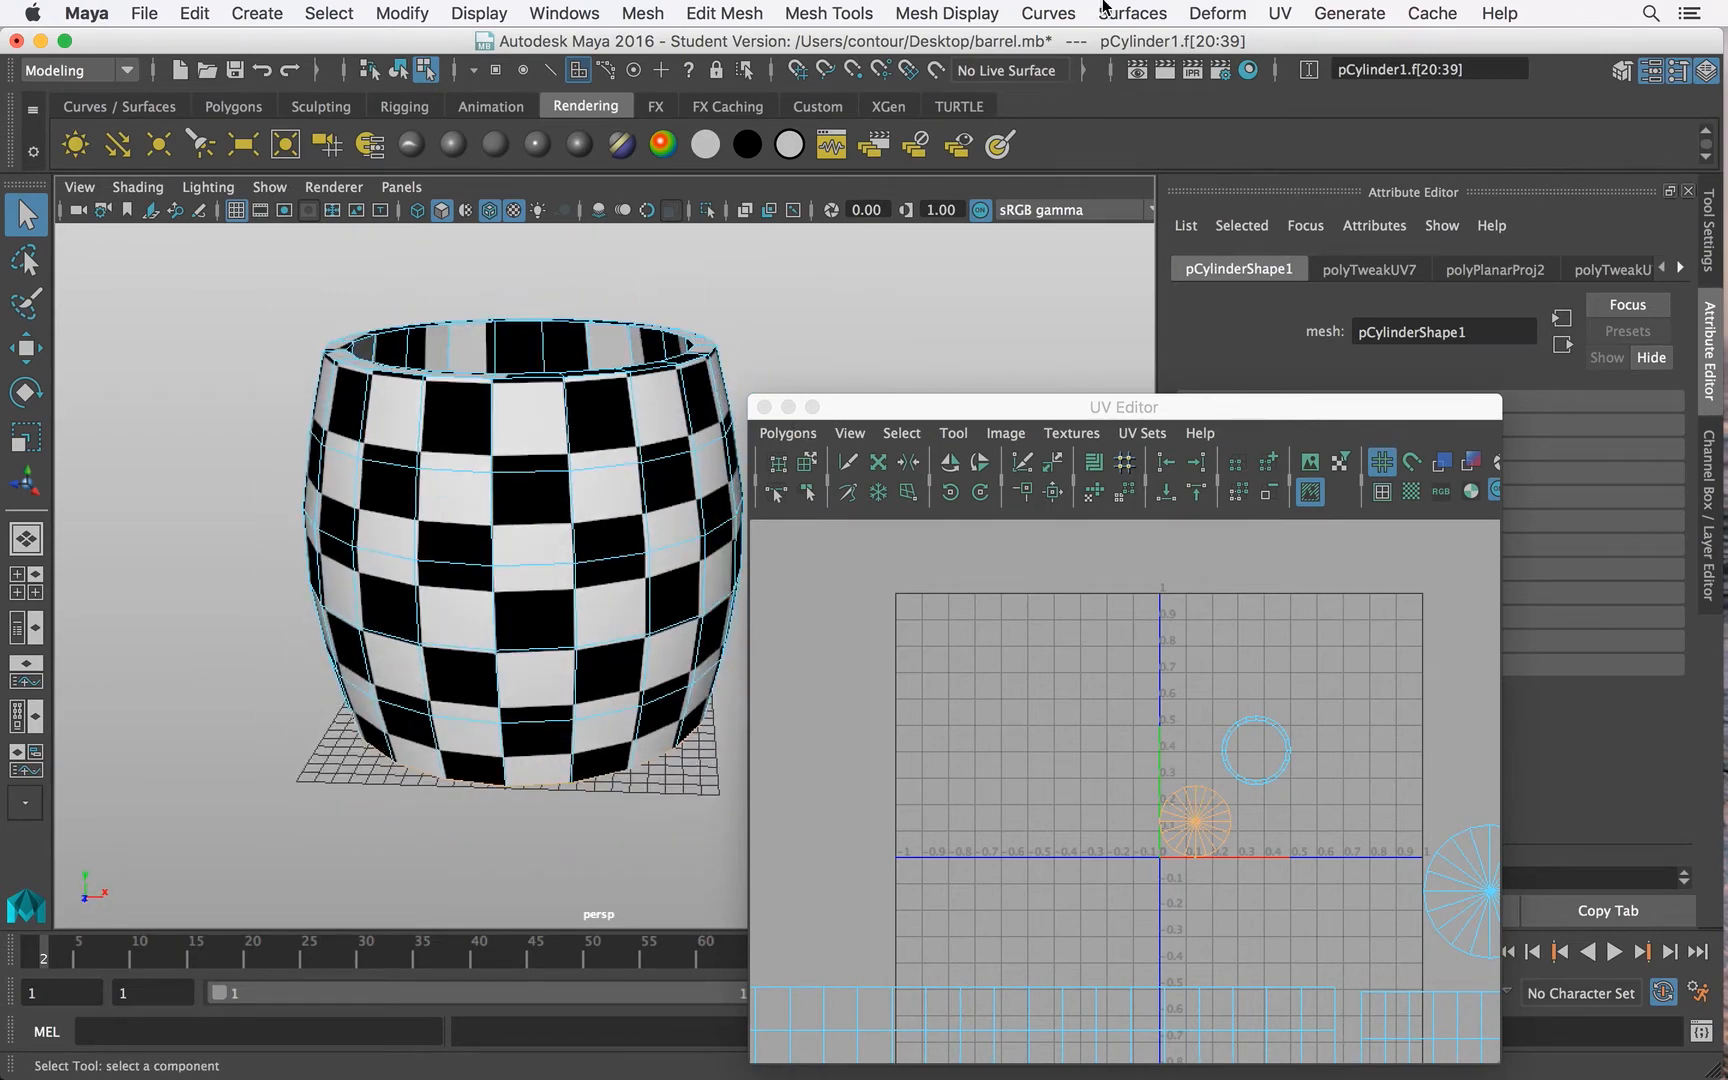
Step: Apply a planar projection to the outer bottom faces, fitted to the bounding box from the Y axis with the image width/height ratio kept
left_click(1286, 16)
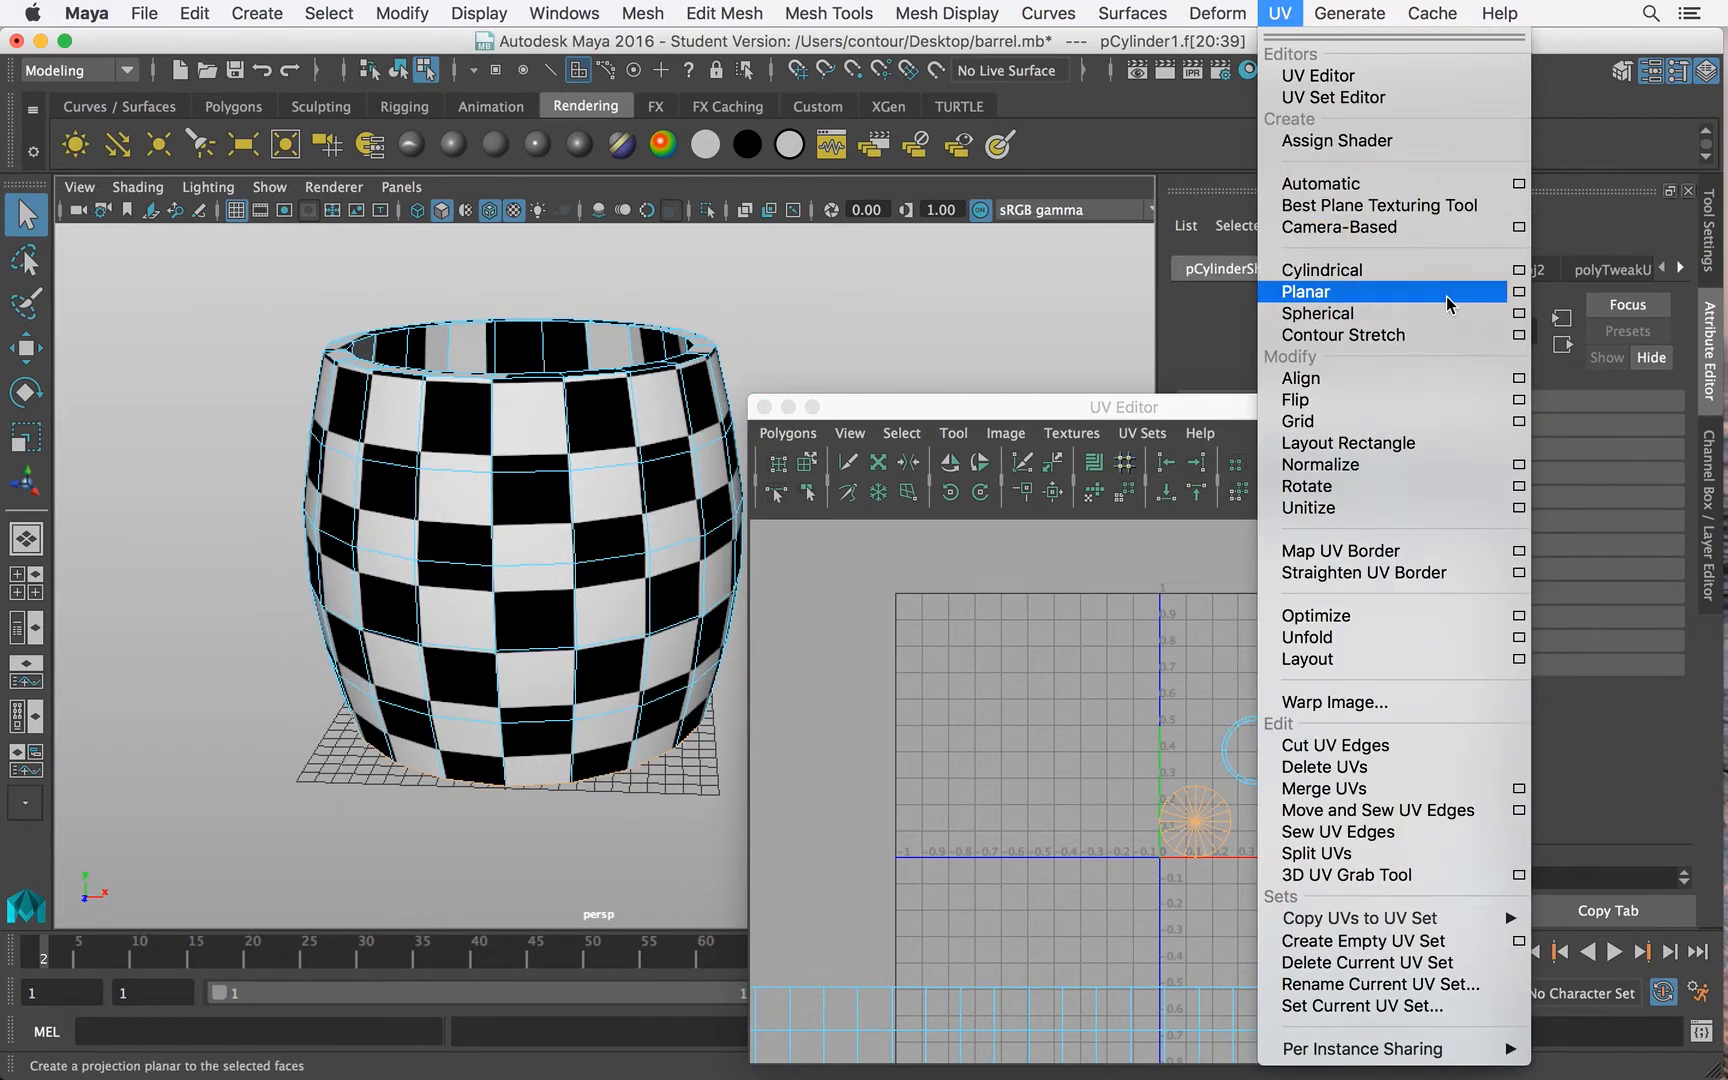
left_click(1519, 293)
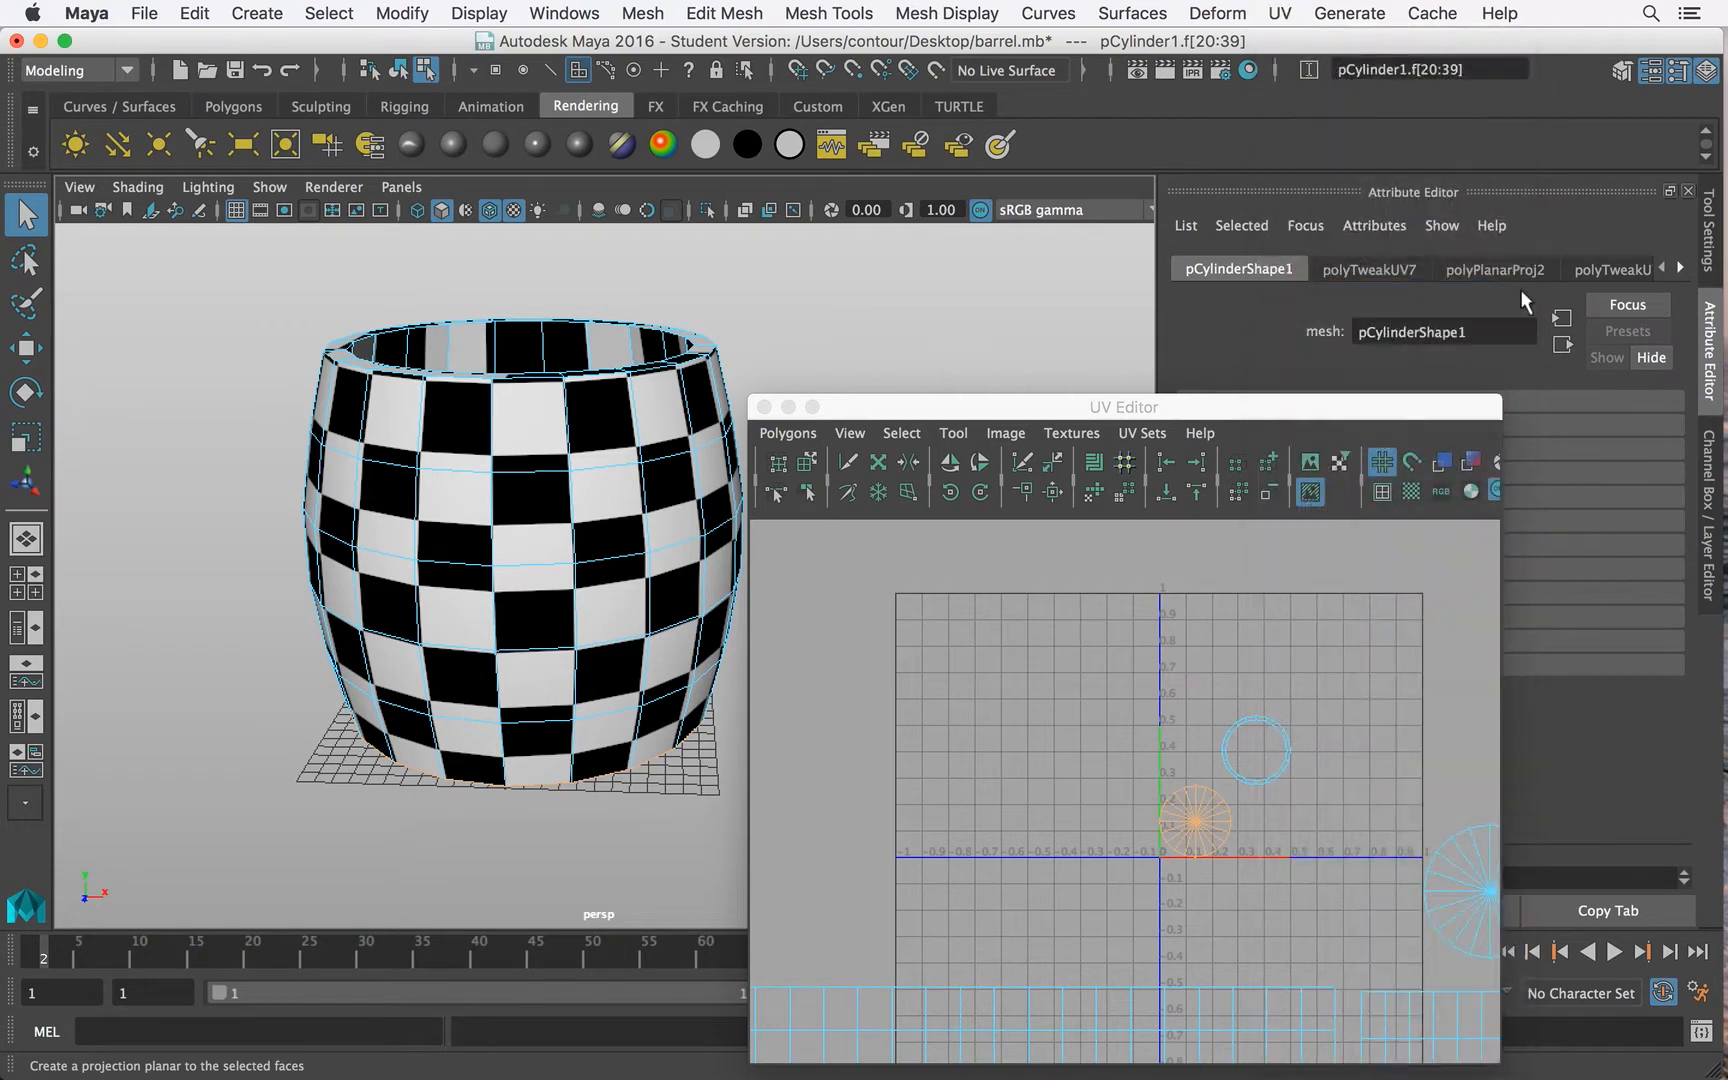
left_click_drag(390, 500, 455, 587, "alt")
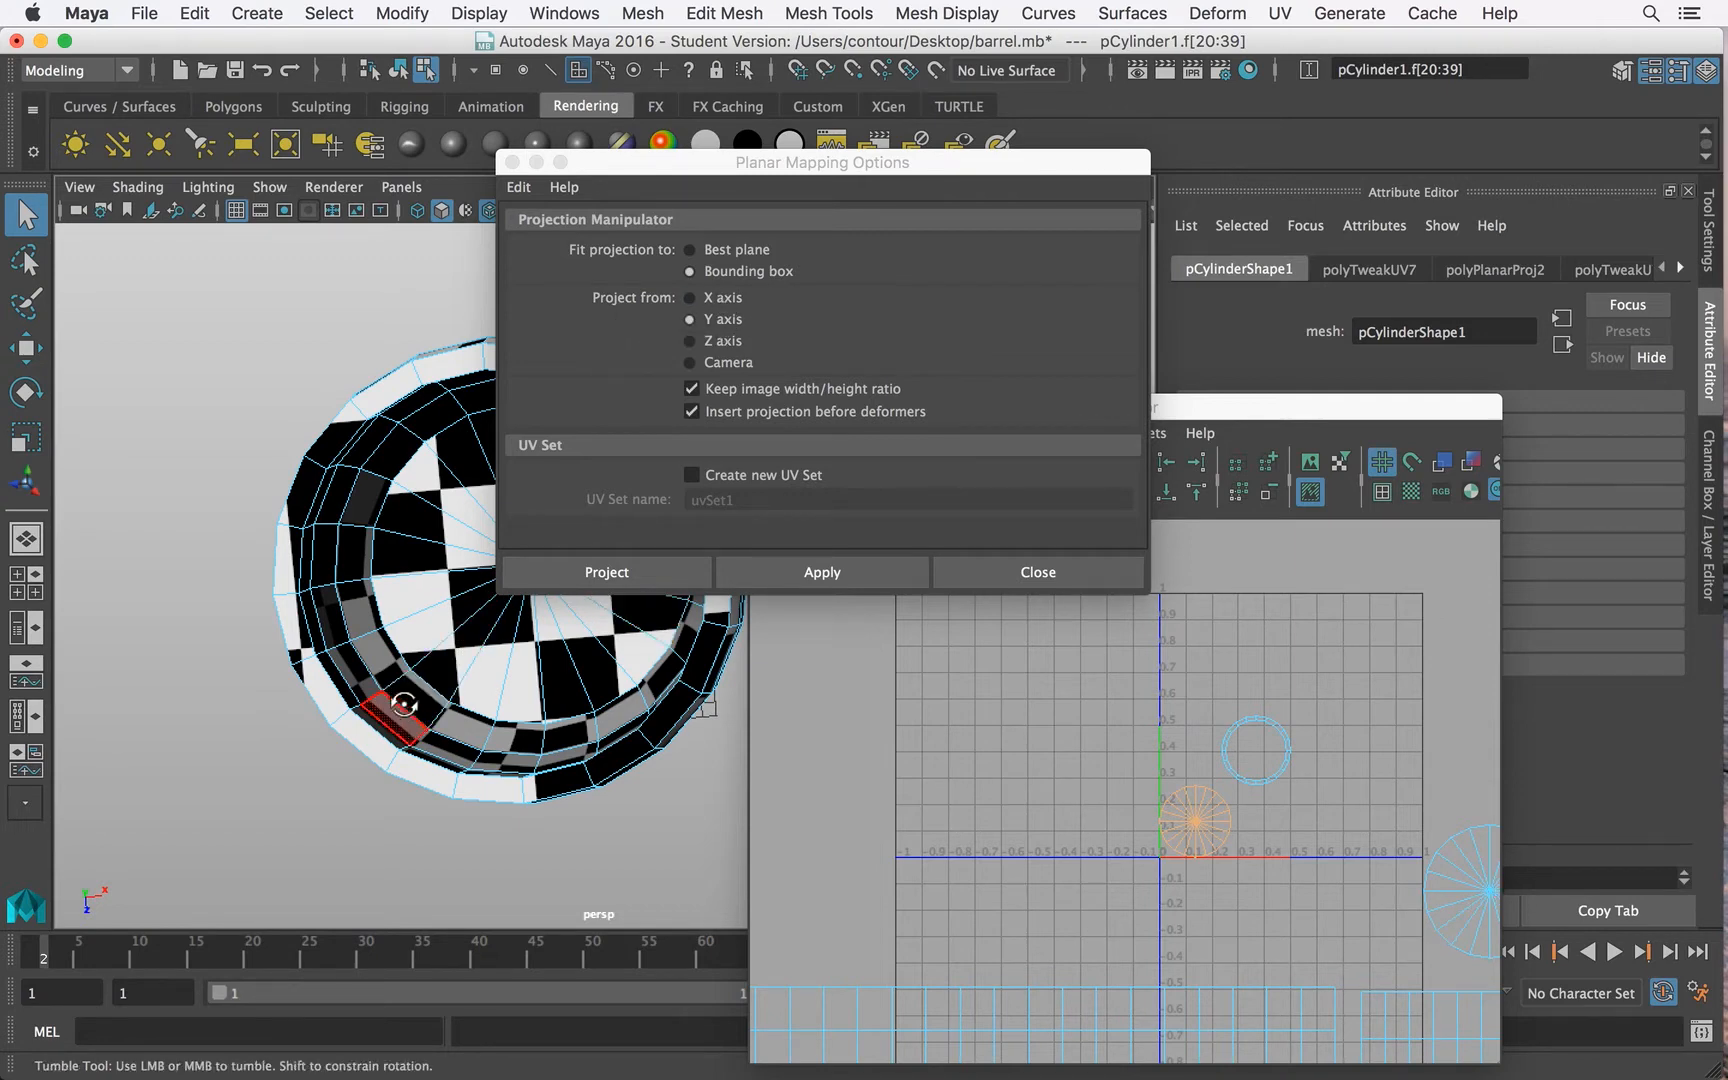
left_click_drag(386, 700, 440, 575, "alt")
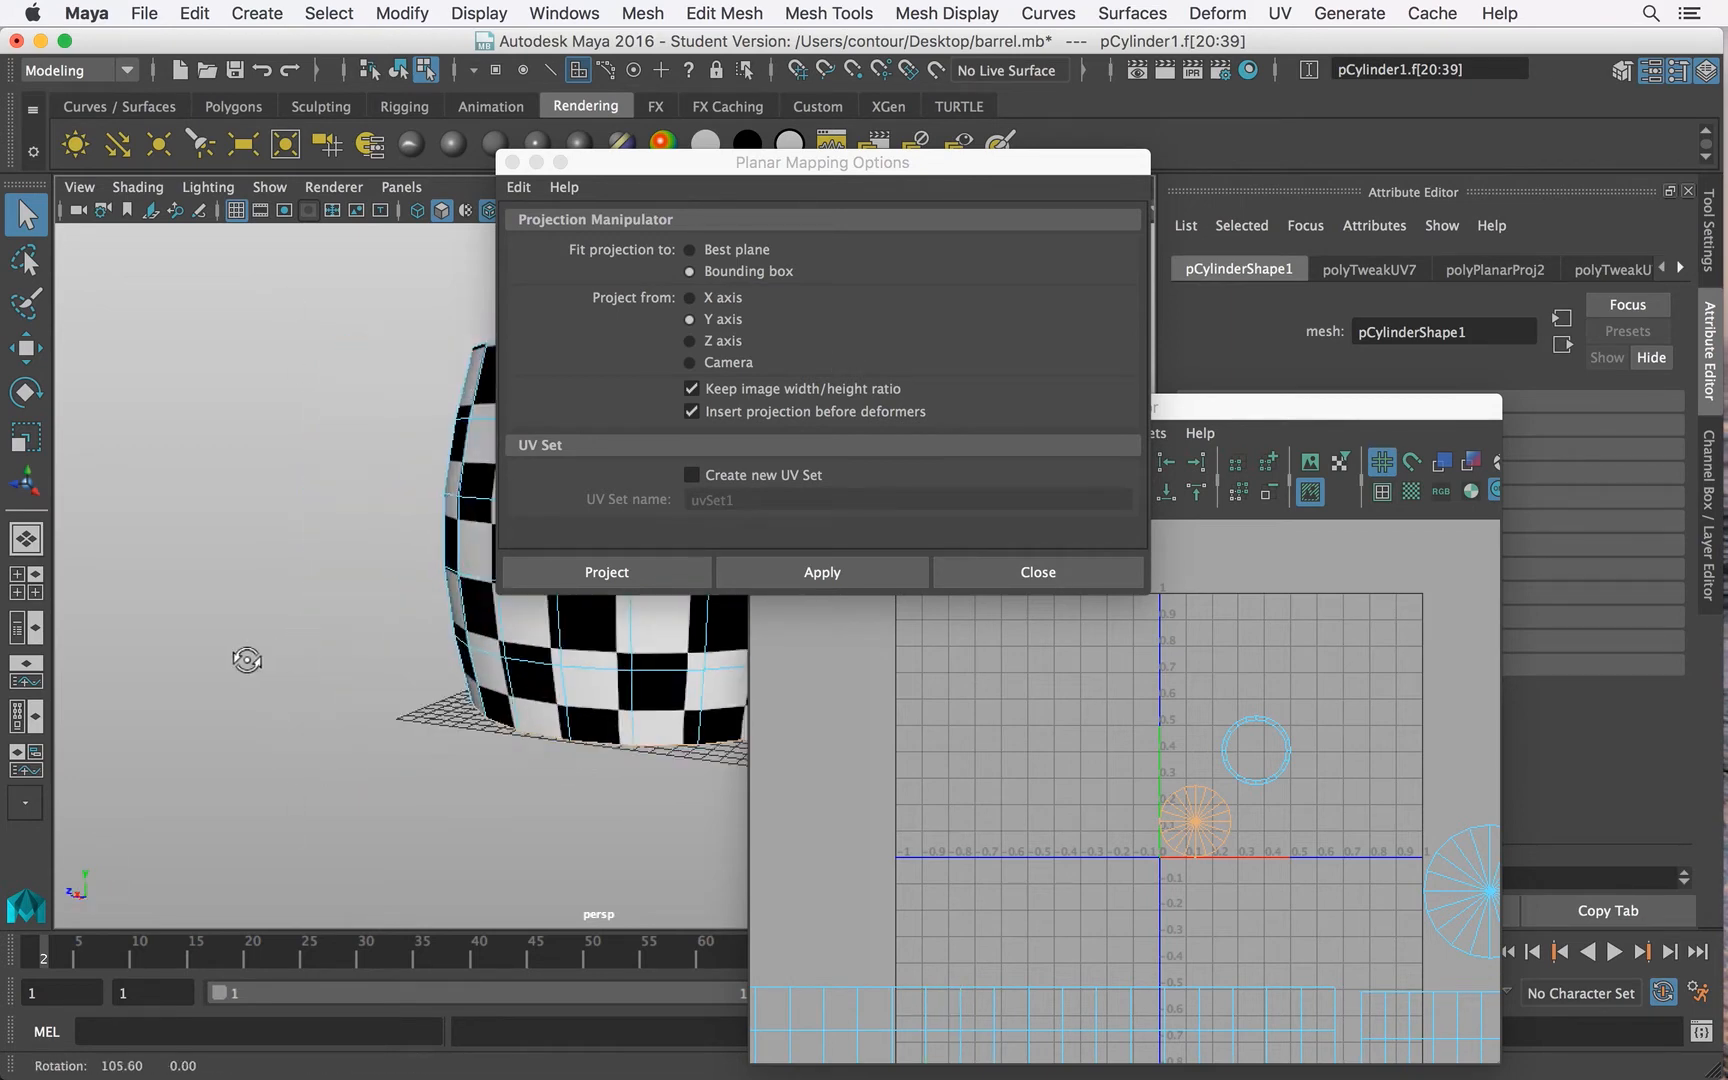
middle_click_drag(247, 658, 195, 655, "alt")
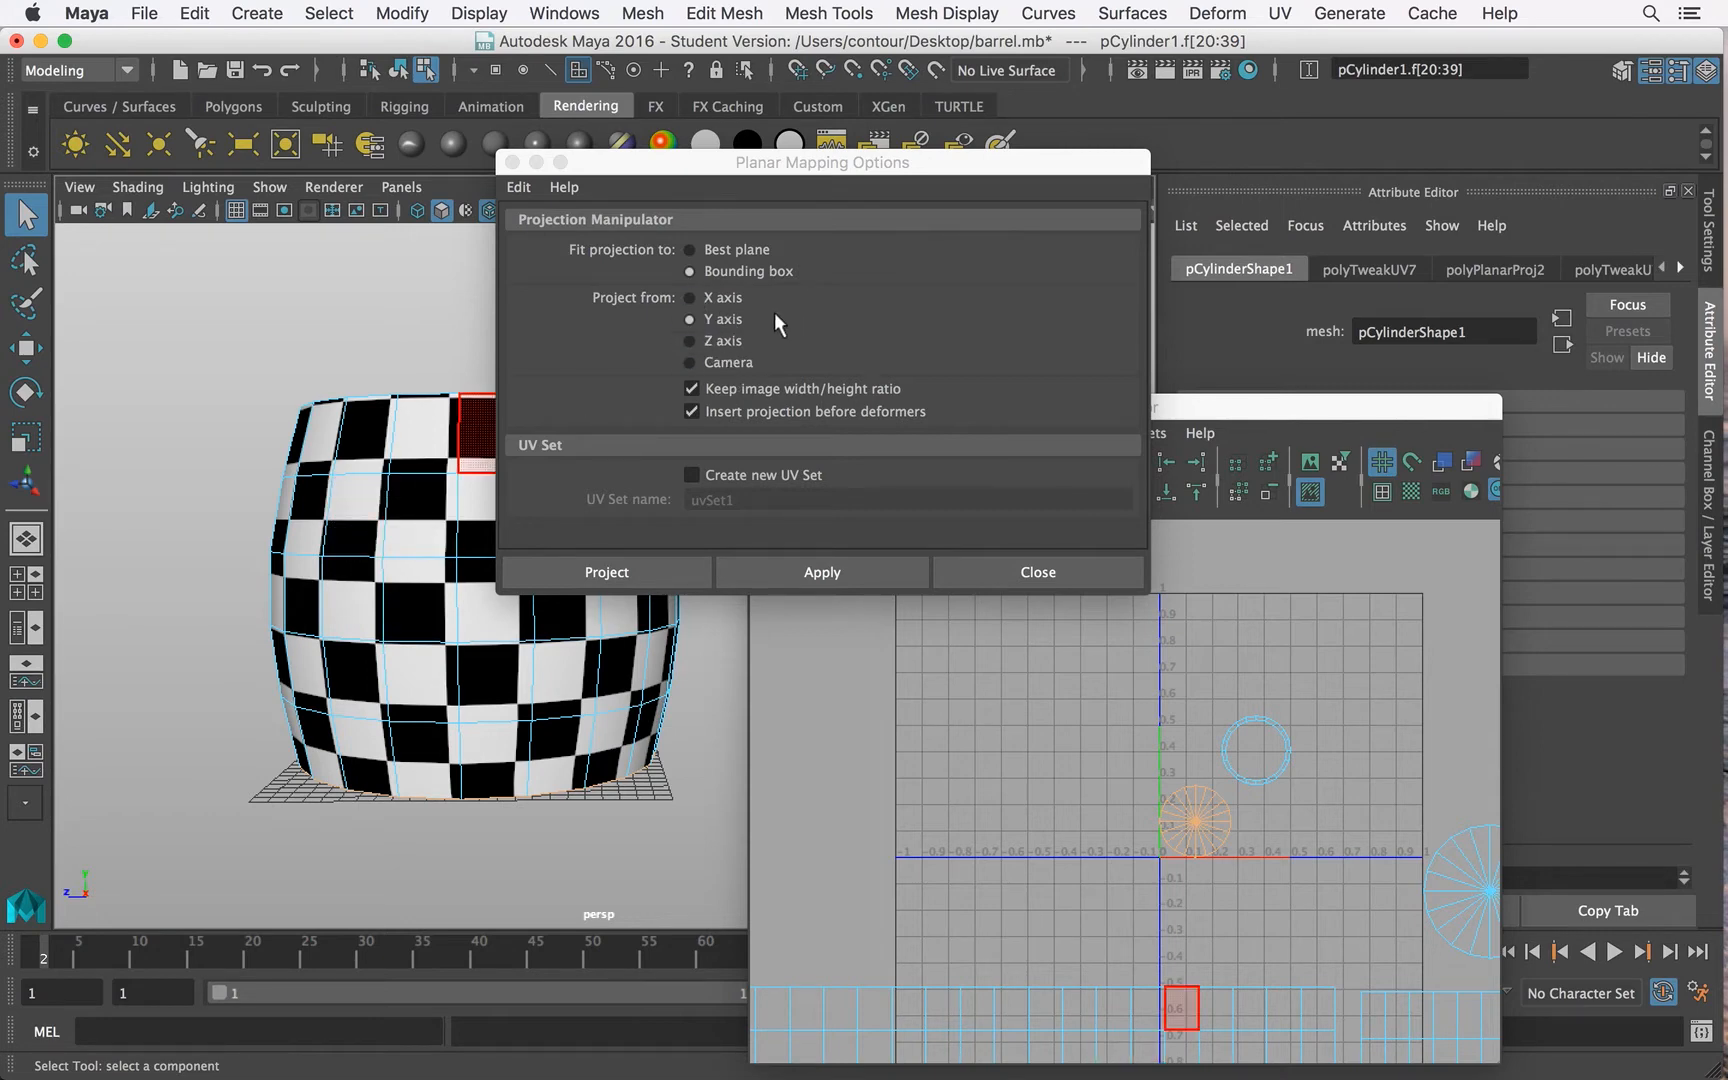
left_click_drag(250, 525, 367, 570, "alt")
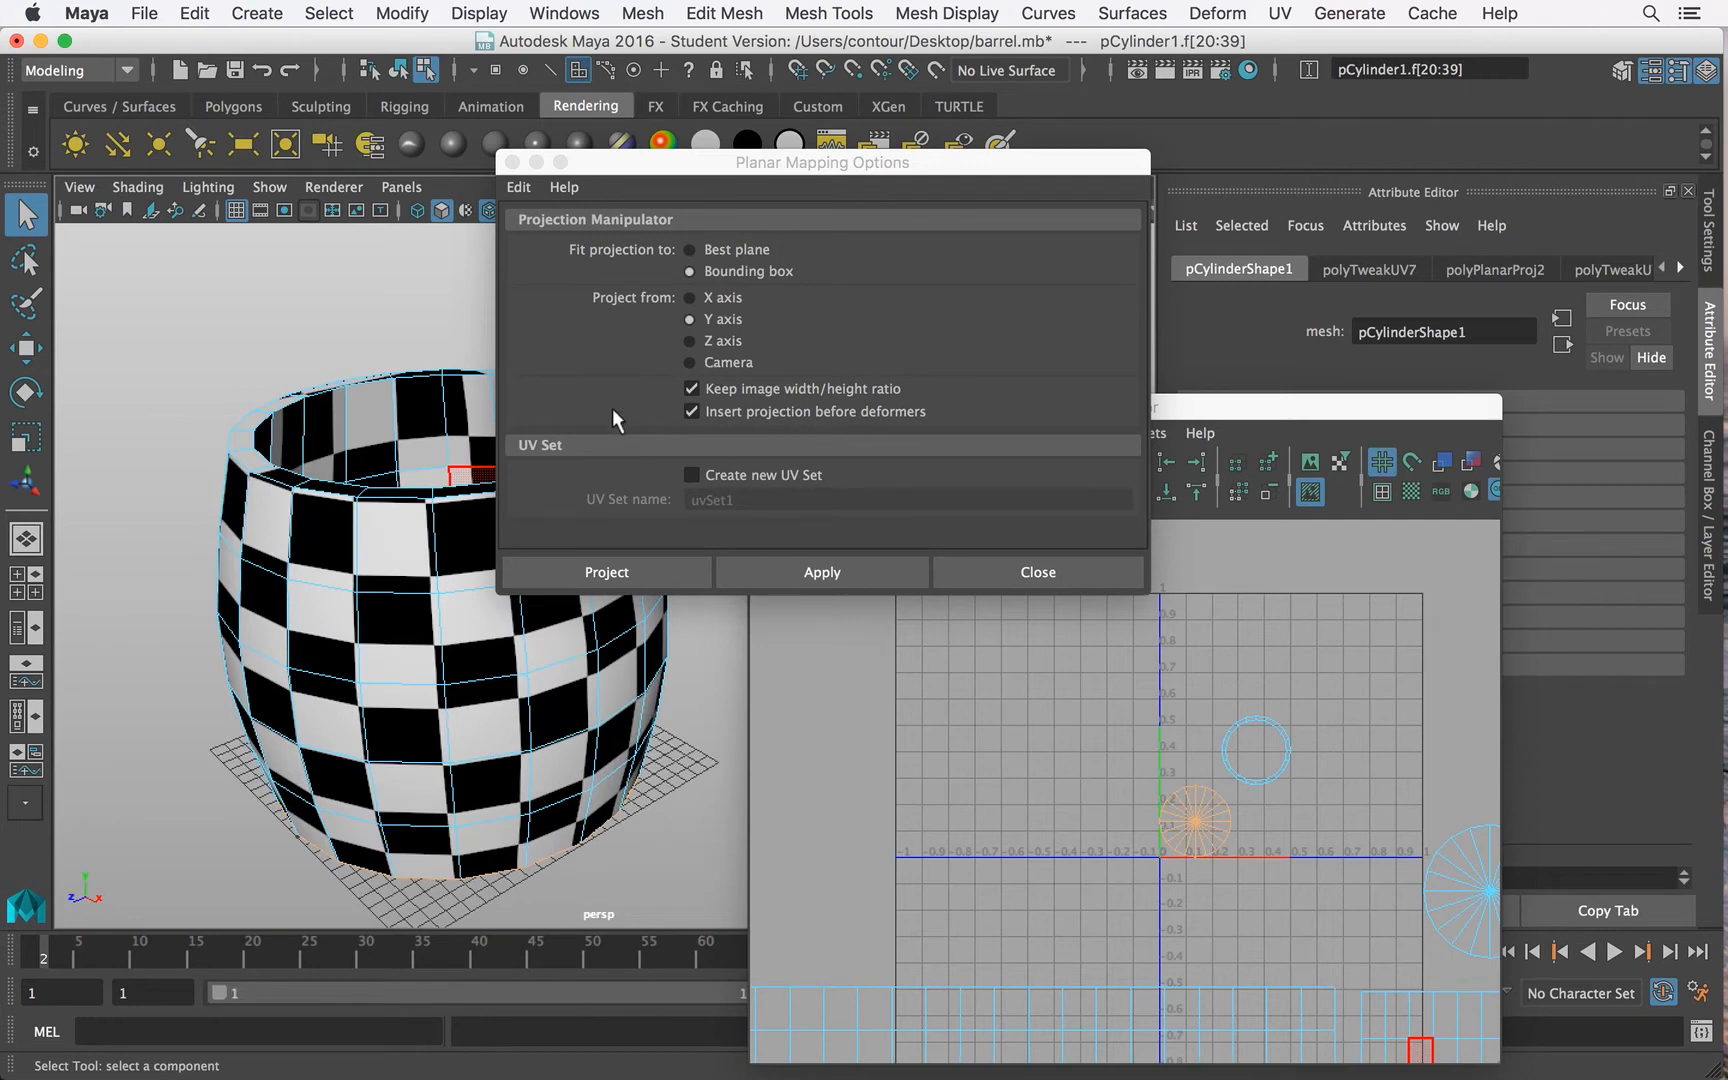
middle_click_drag(414, 600, 439, 574, "alt")
left_click_drag(440, 585, 482, 515, "alt")
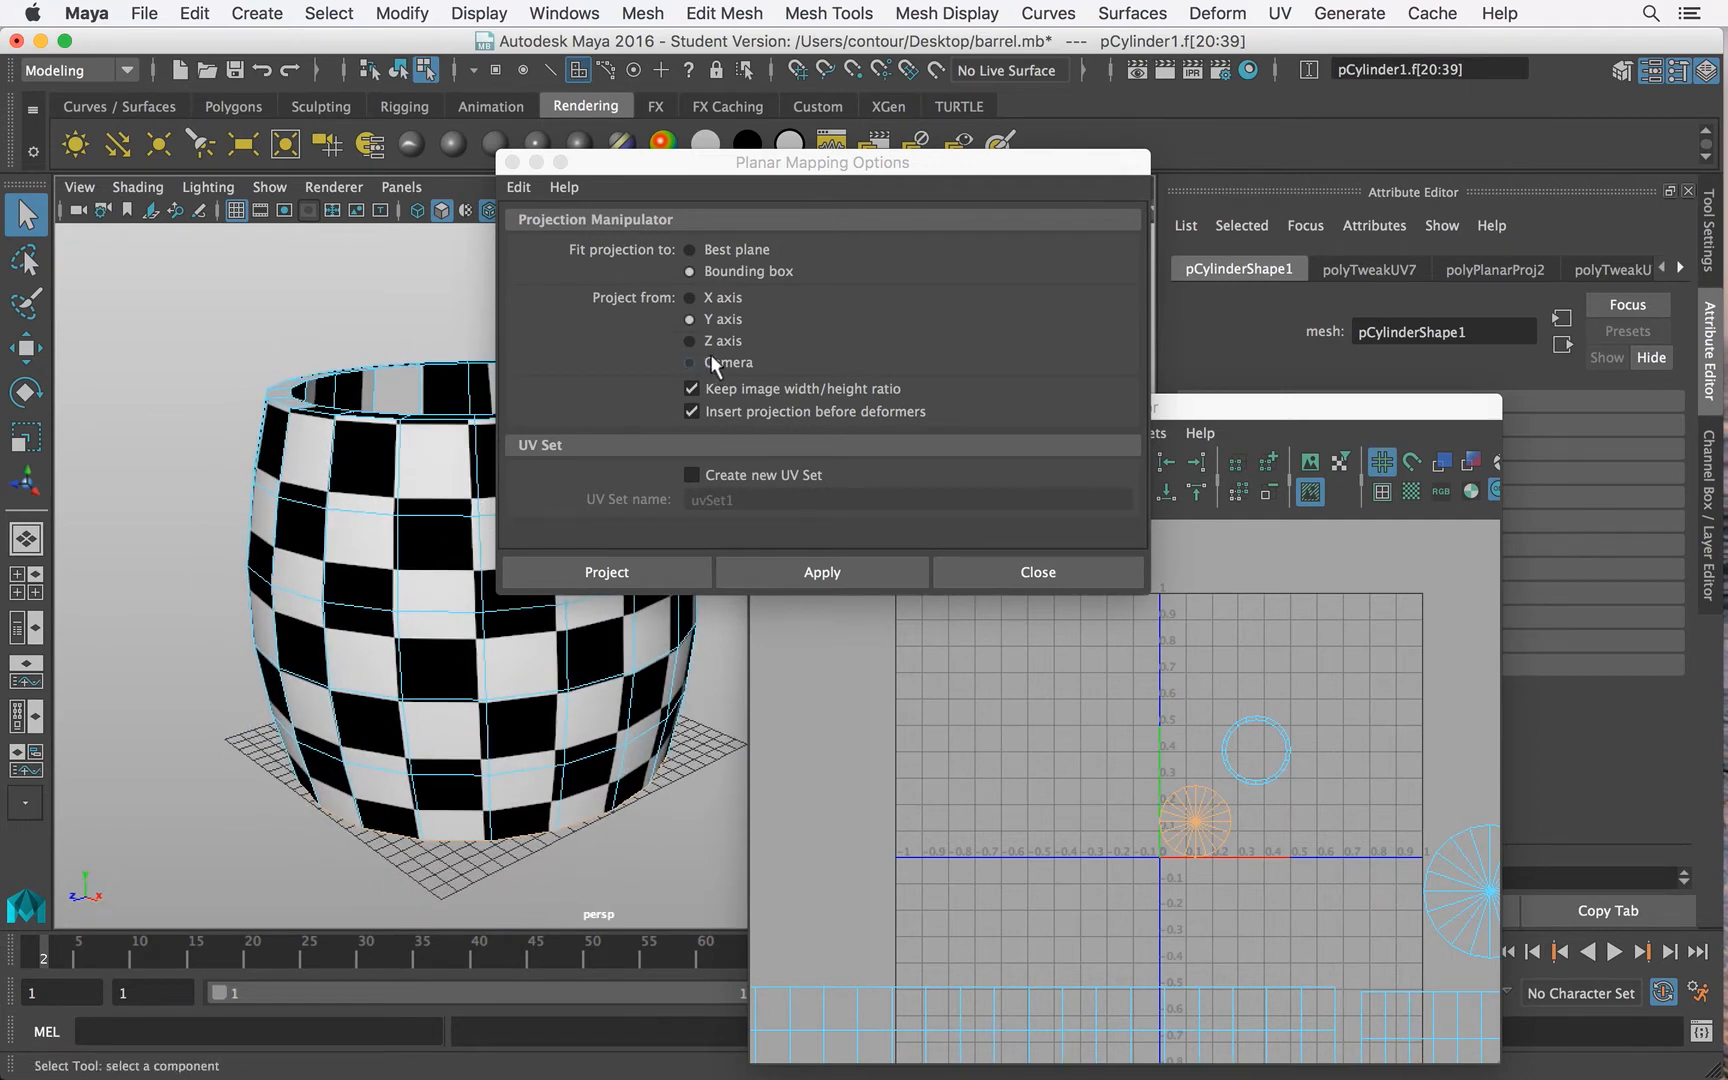
left_click_drag(687, 155, 981, 47)
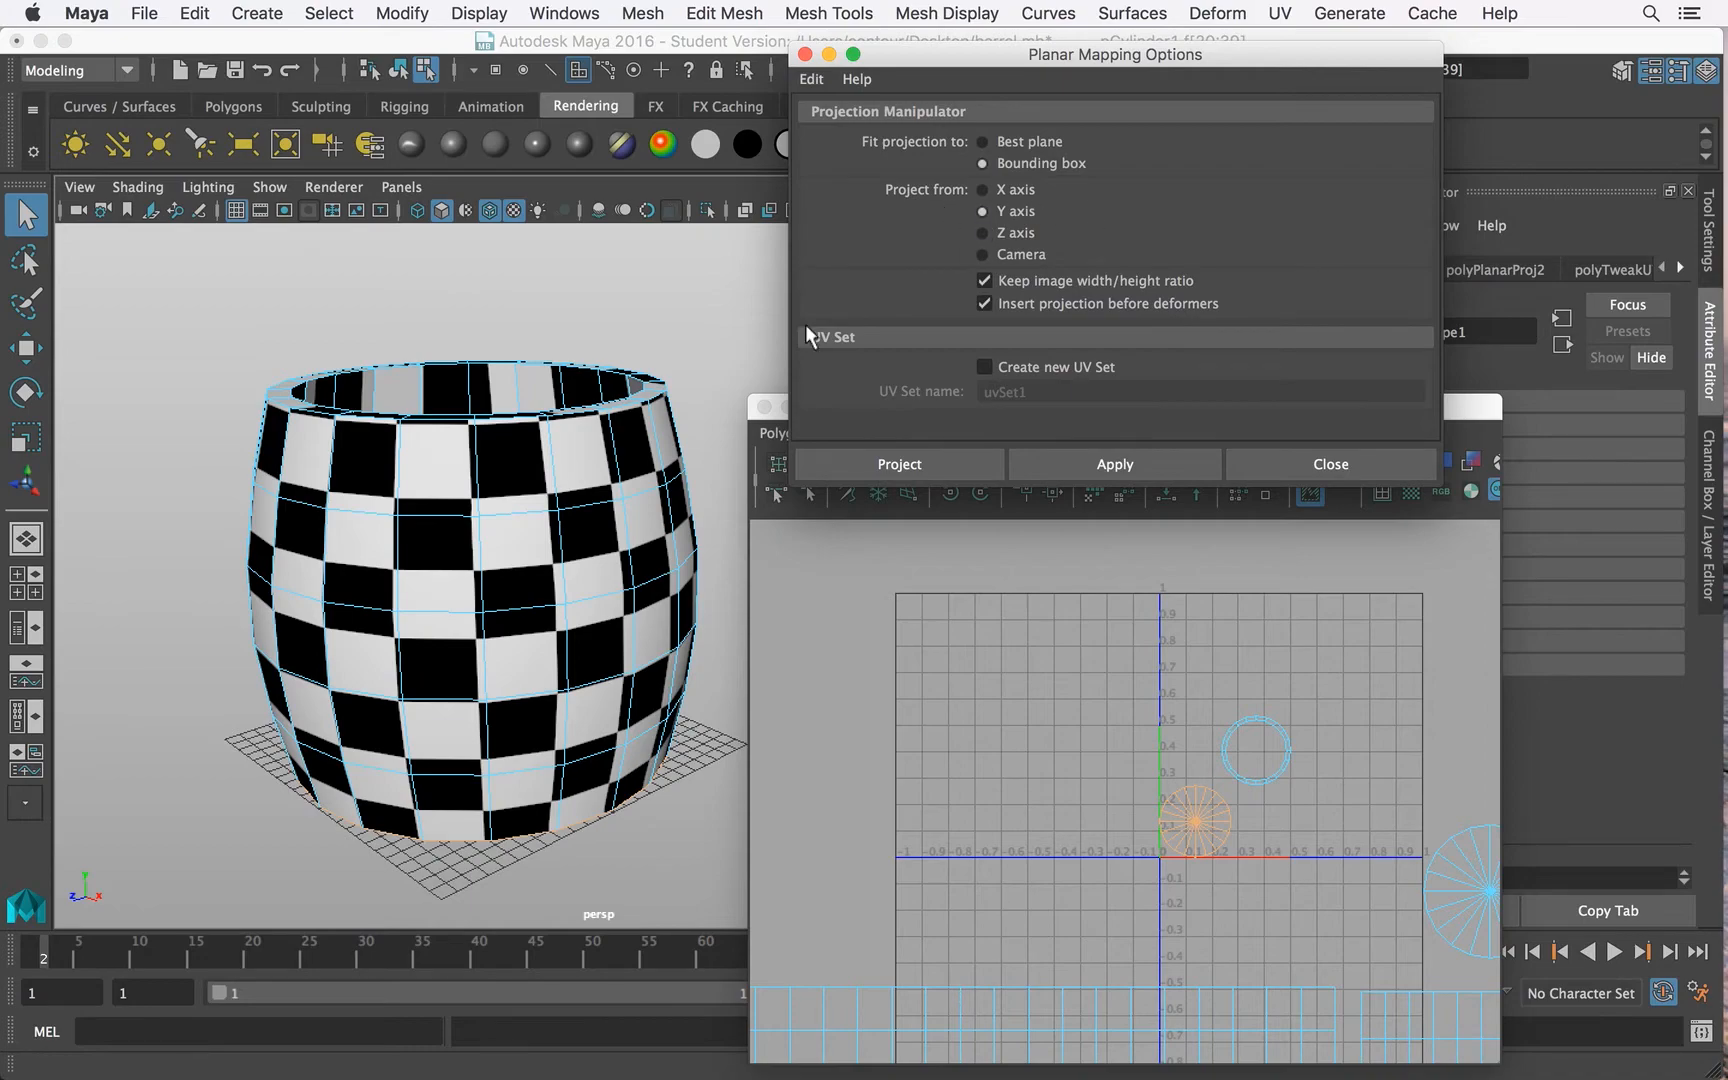
left_click_drag(438, 553, 444, 467, "alt")
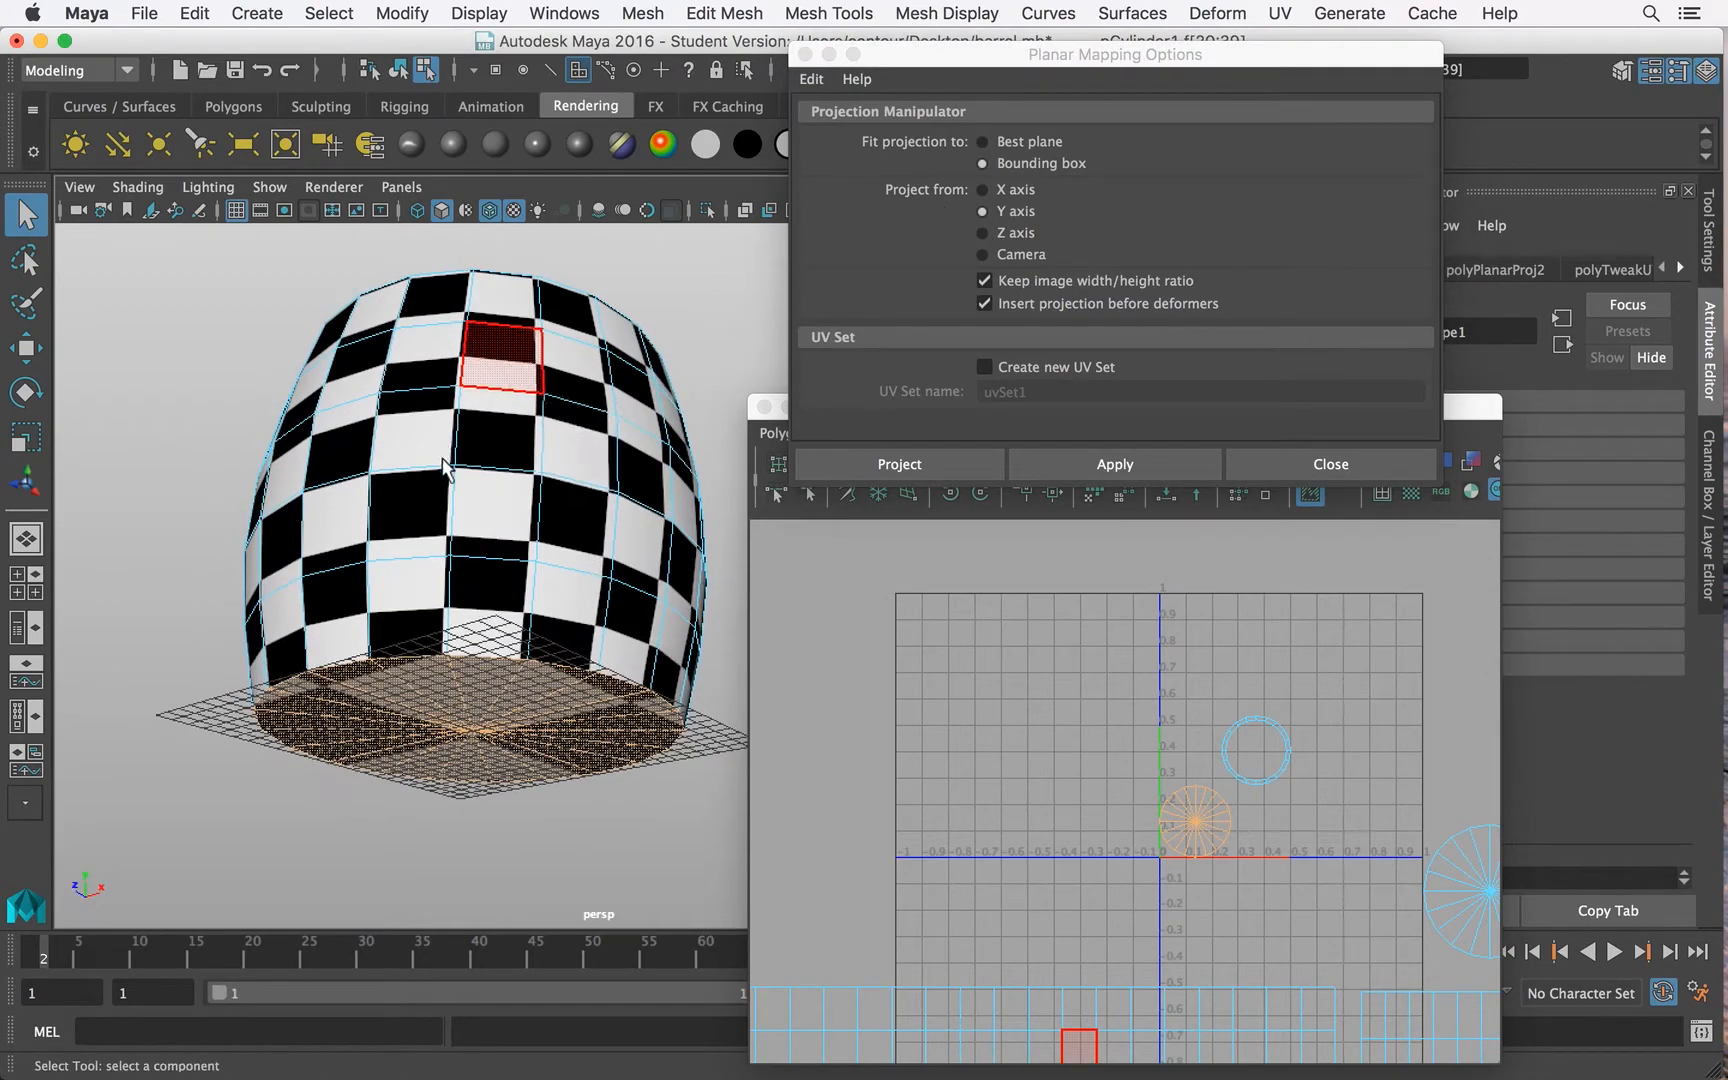
left_click(855, 463)
left_click_drag(567, 612, 570, 658, "alt")
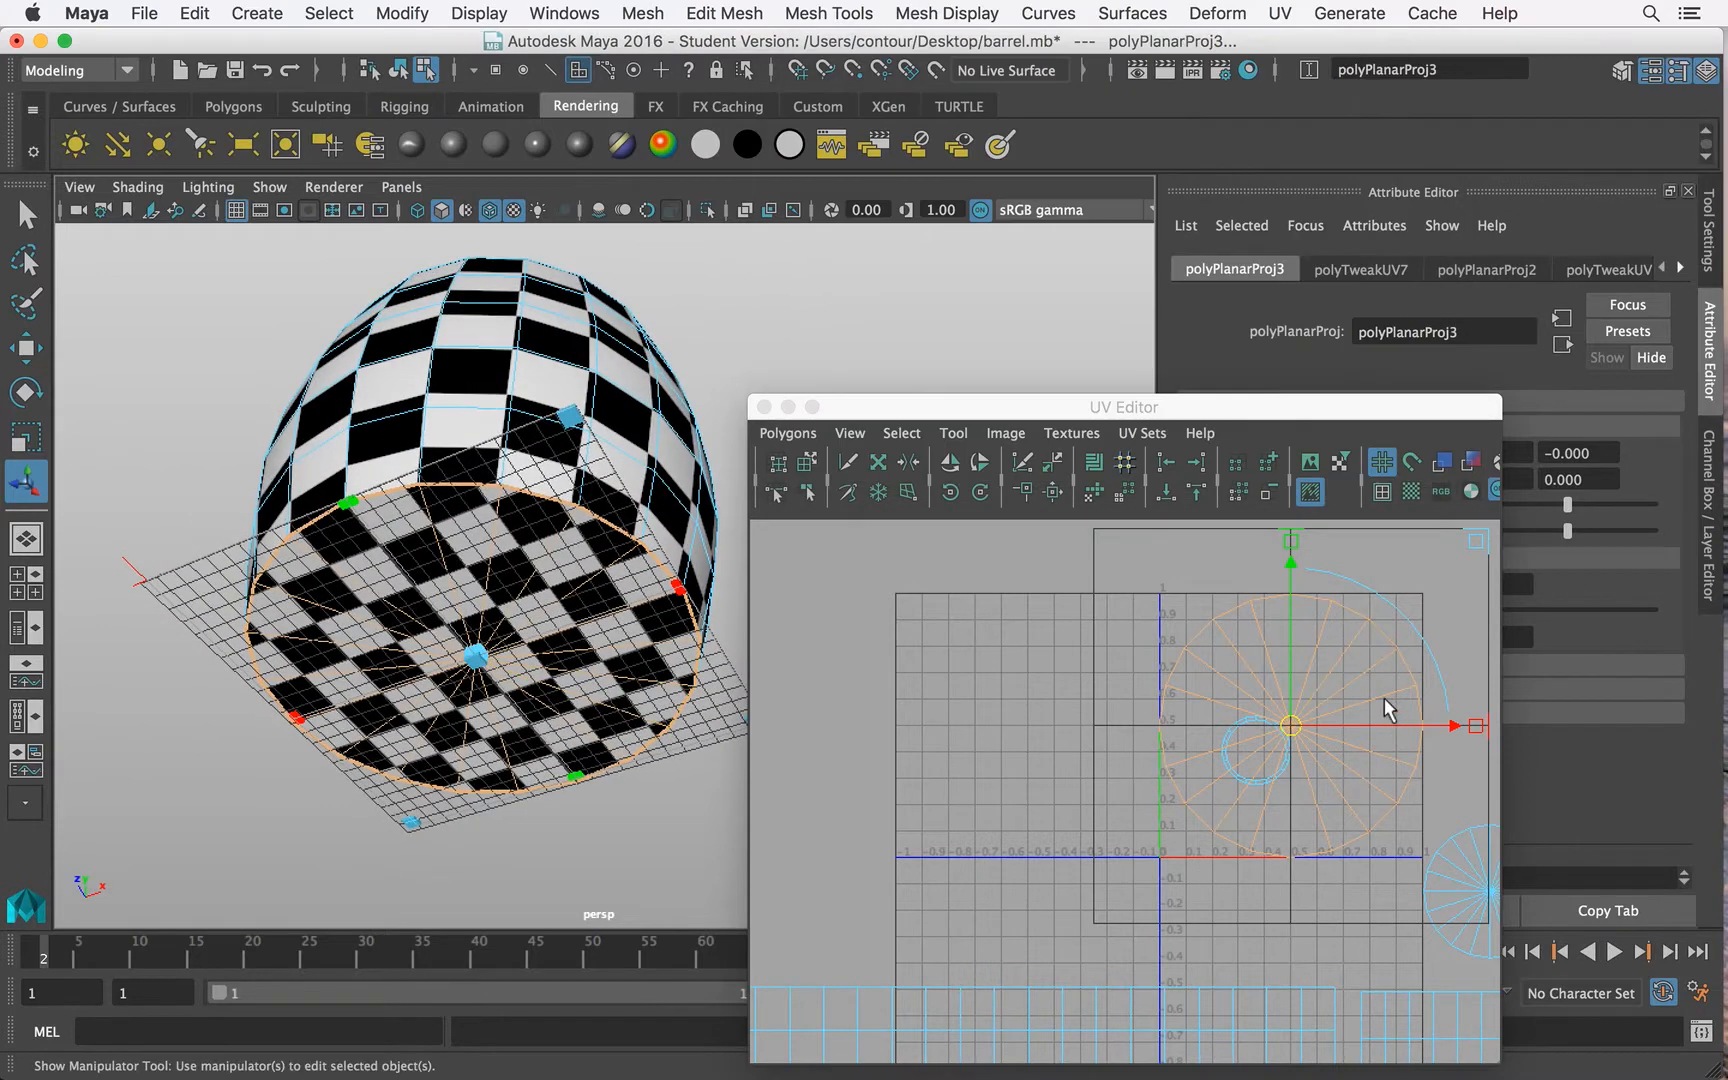
Step: Scale the outer bottom's UV shell to about half its size and move it directly to the right of the inner floor's shell
right_click_drag(1364, 683, 1310, 684, "alt")
middle_click_drag(1310, 684, 1056, 695, "alt")
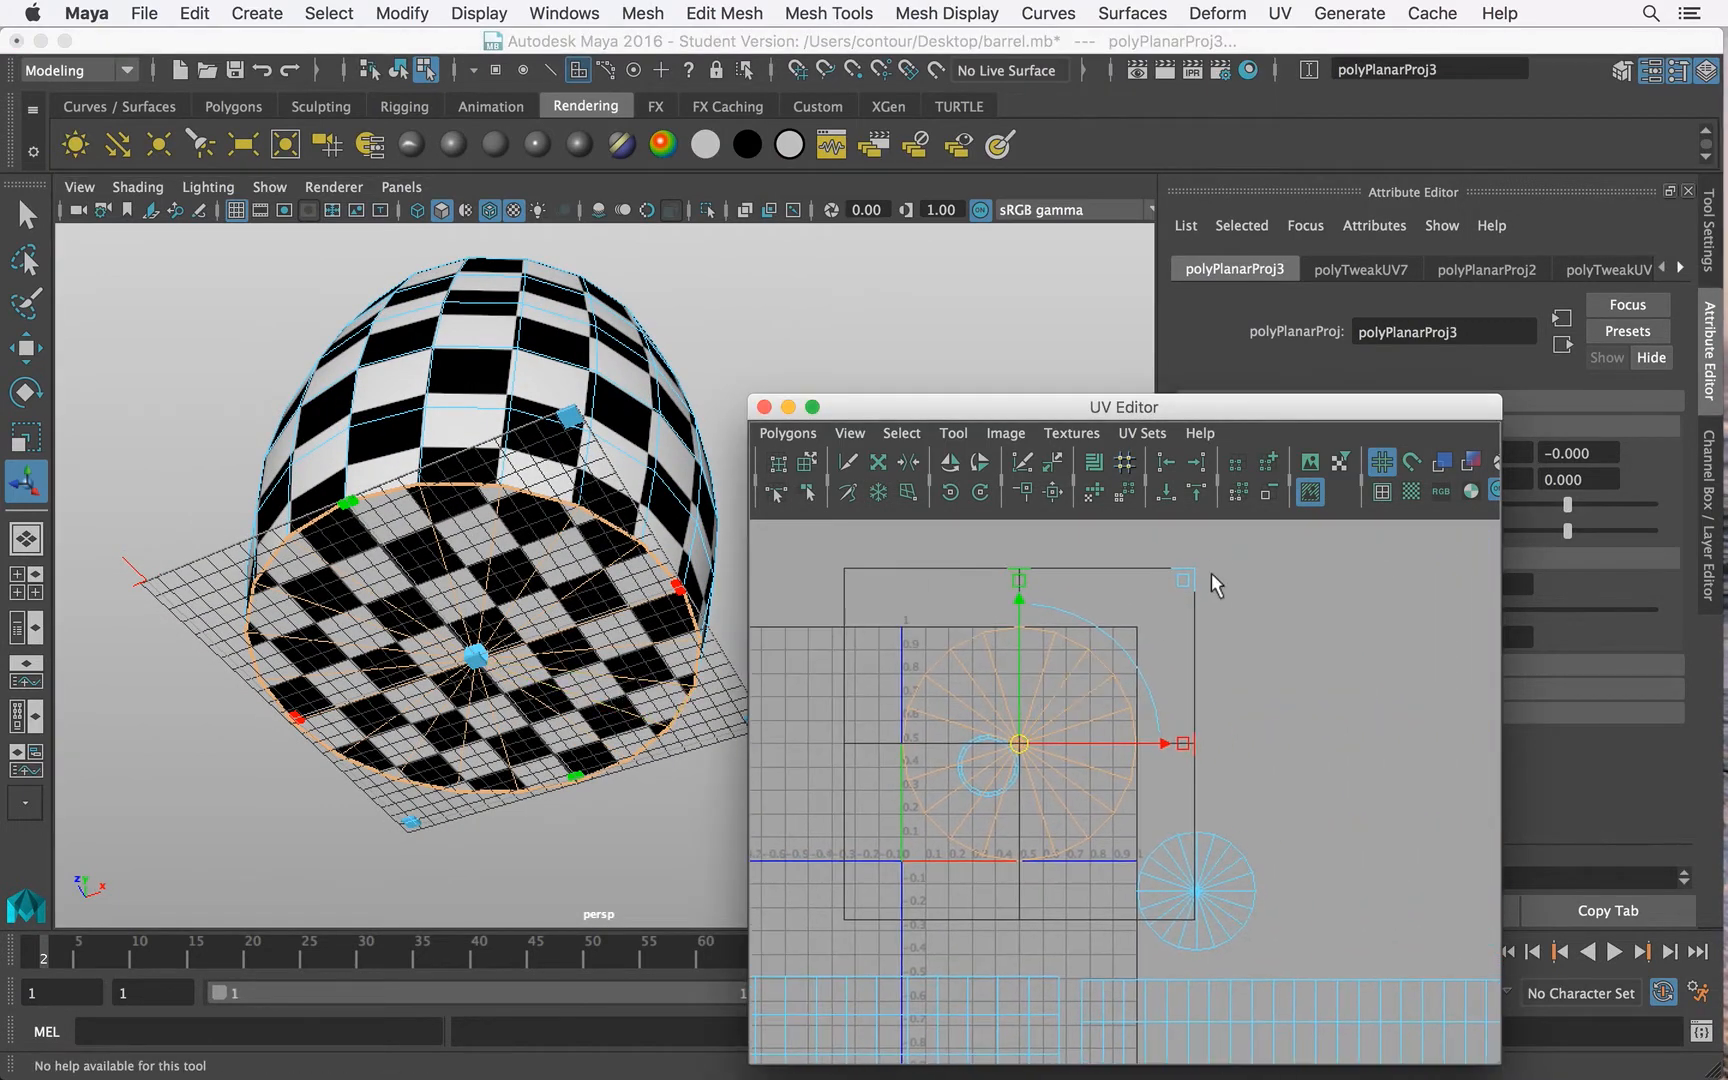
left_click_drag(1181, 582, 1092, 668)
key("w")
left_click_drag(1020, 744, 1323, 905)
left_click(1244, 778)
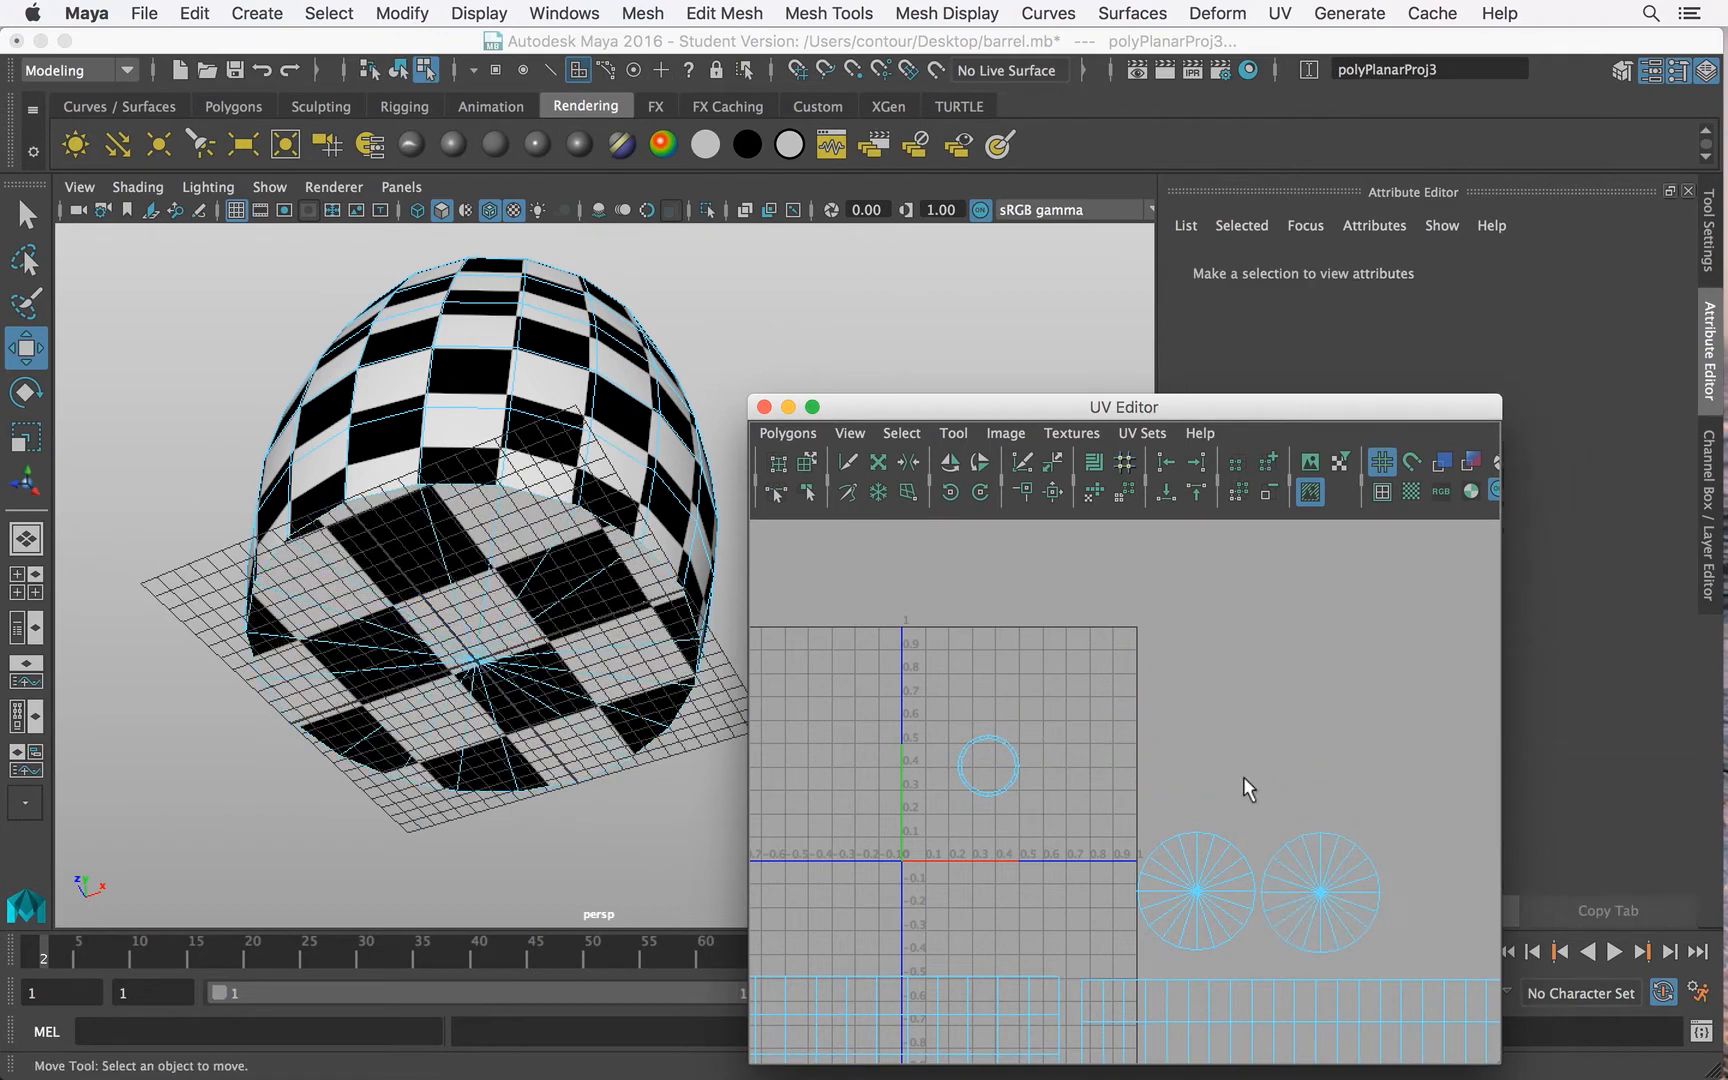
left_click_drag(565, 540, 528, 764, "alt")
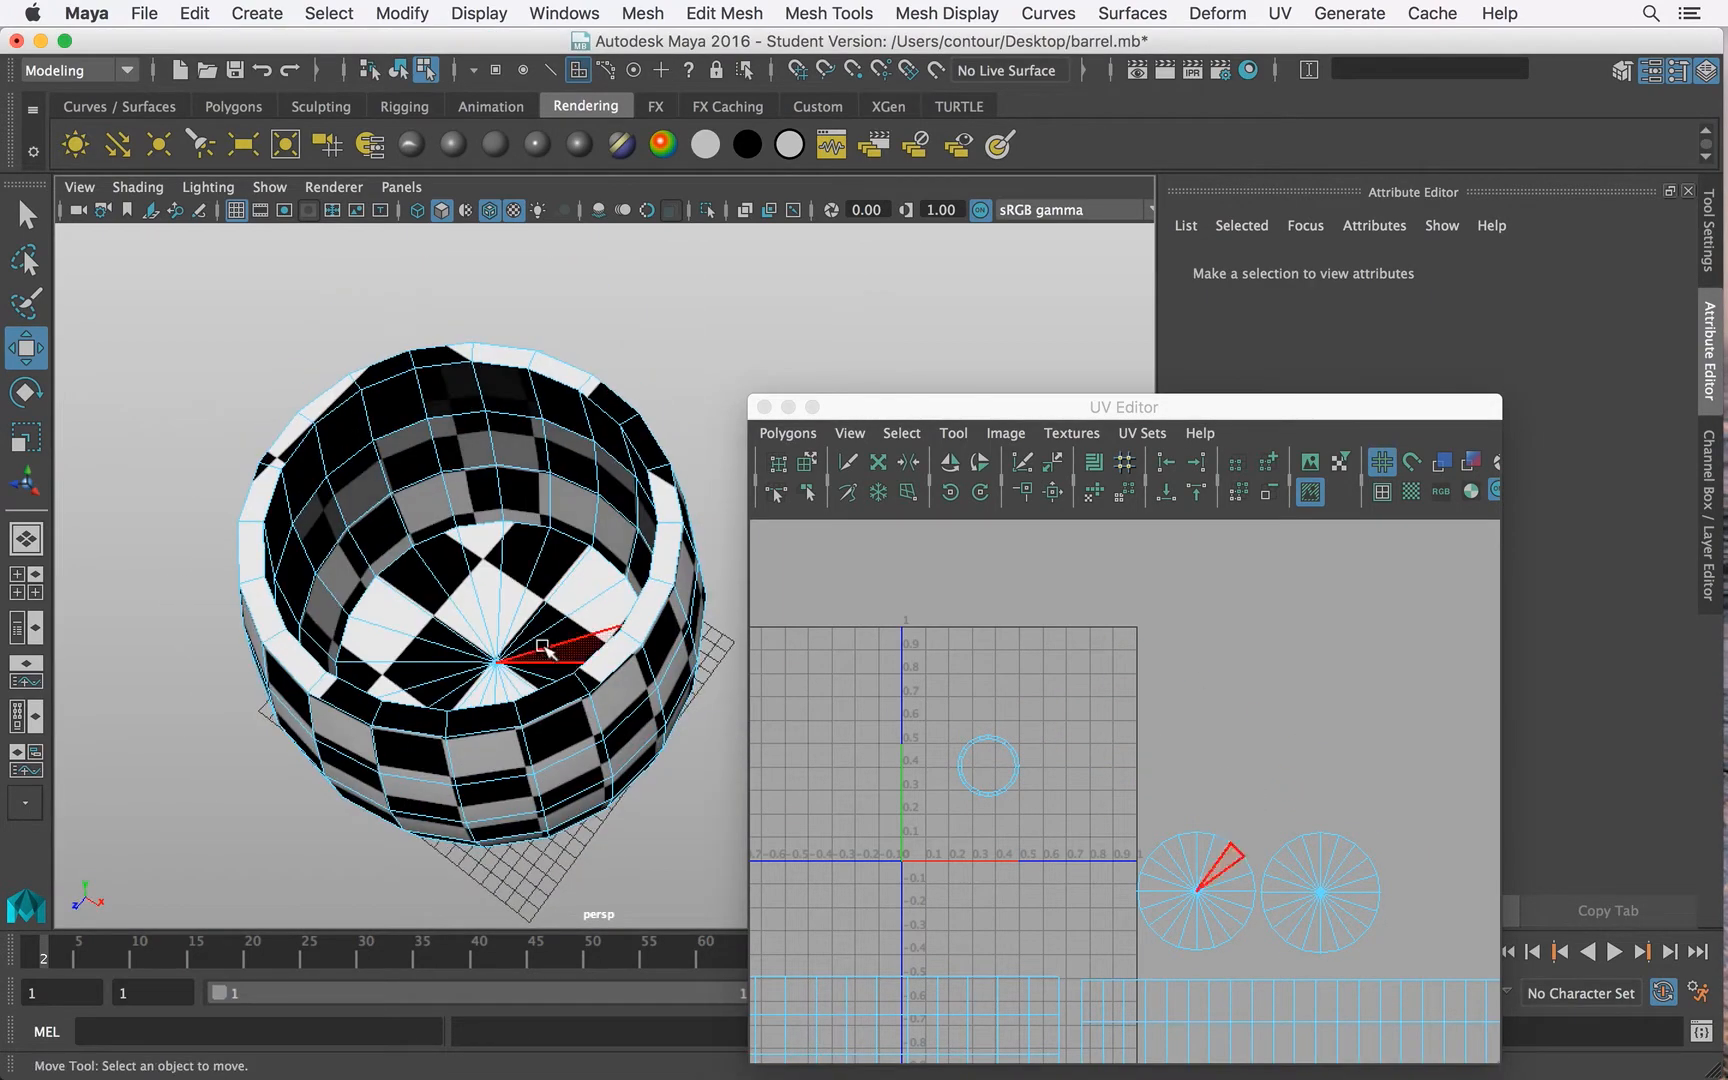
Step: Switch to face selection and select all faces of the barrel's top rim by their ring-shaped UV shell
key("q")
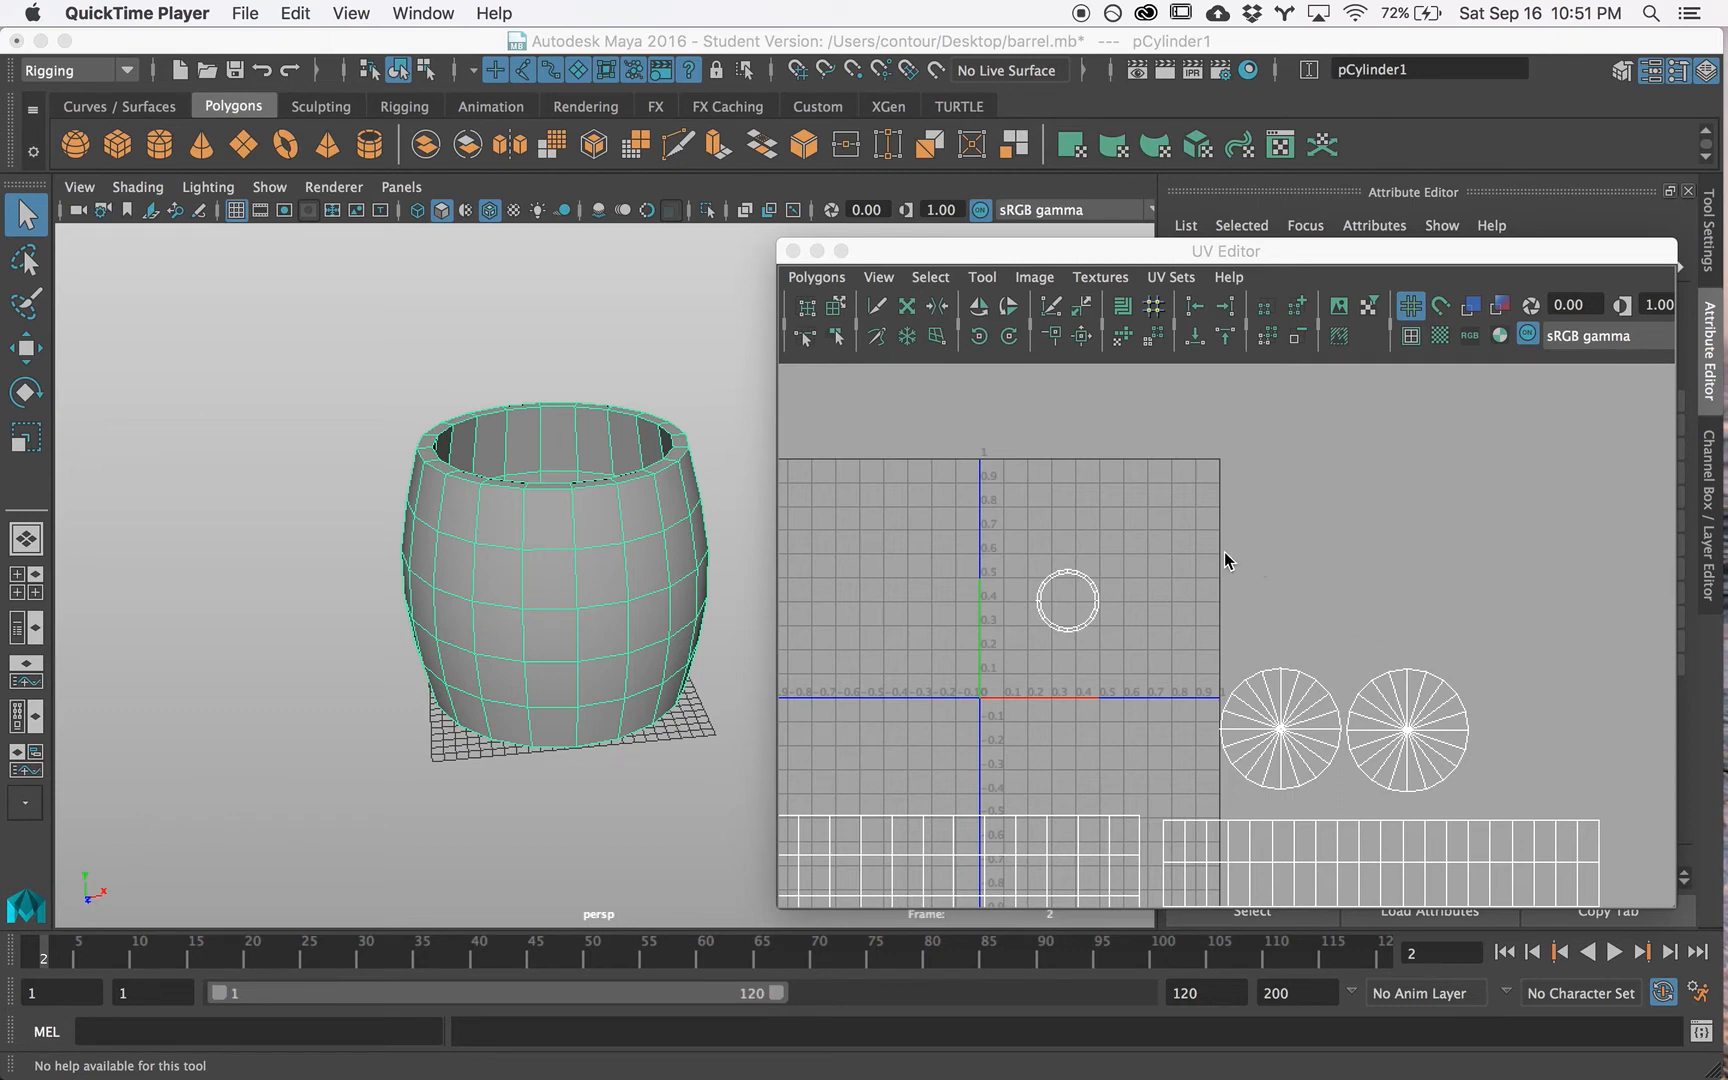
right_click_drag(1221, 542, 1243, 657, "shift")
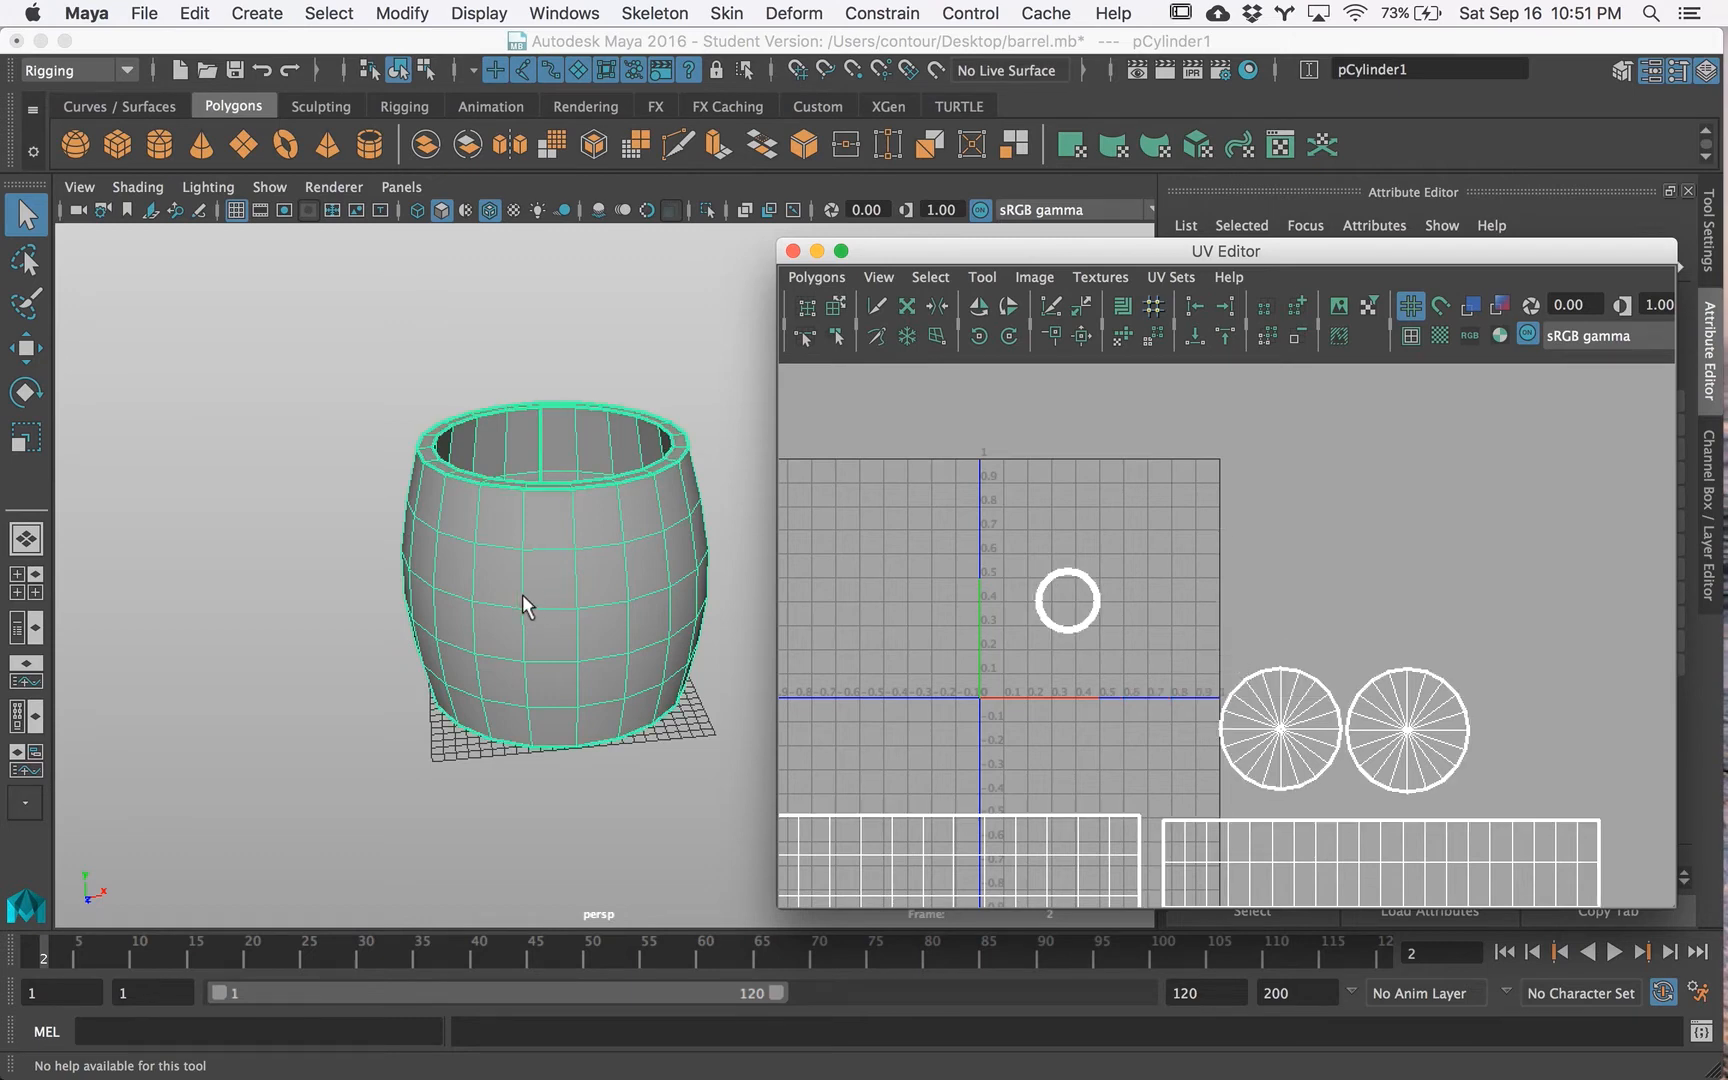
left_click_drag(455, 586, 329, 588, "alt")
right_click_drag(930, 602, 1403, 587, "alt")
middle_click_drag(997, 567, 1119, 683, "alt")
right_click_drag(1129, 655, 1085, 653, "alt")
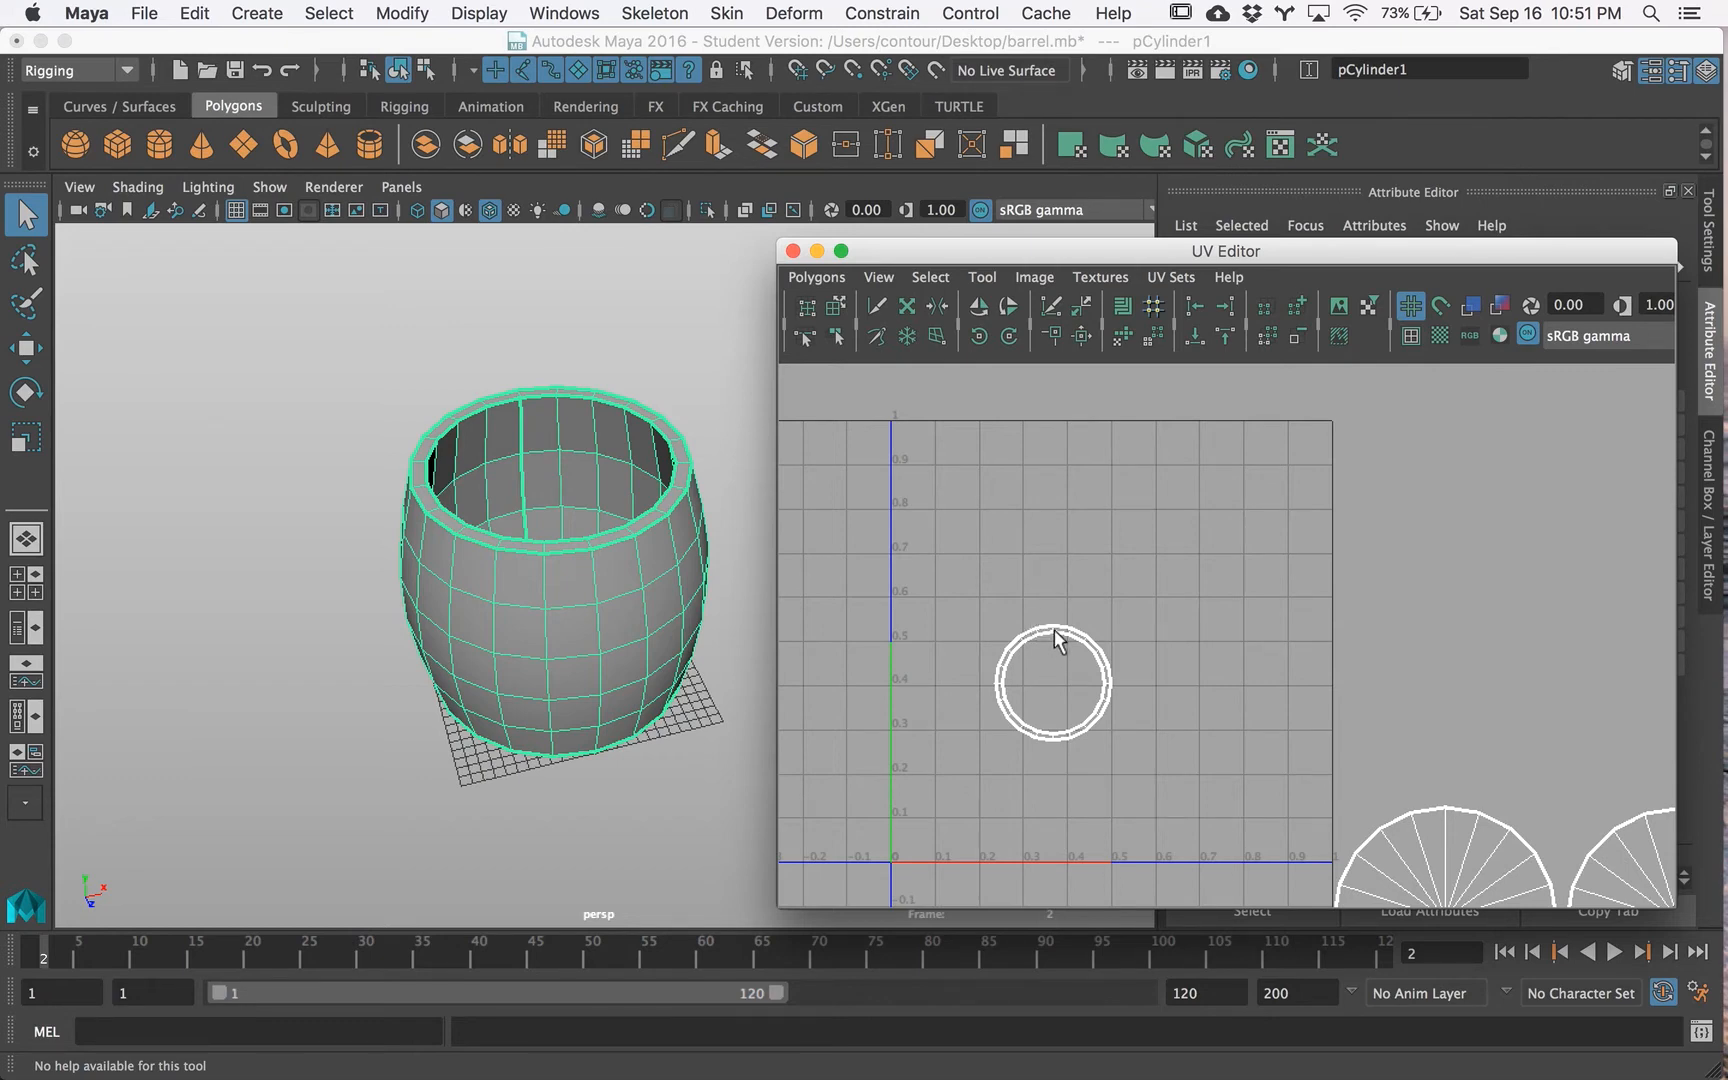
right_click_drag(1048, 638, 1046, 692)
left_click_drag(1180, 808, 1172, 806)
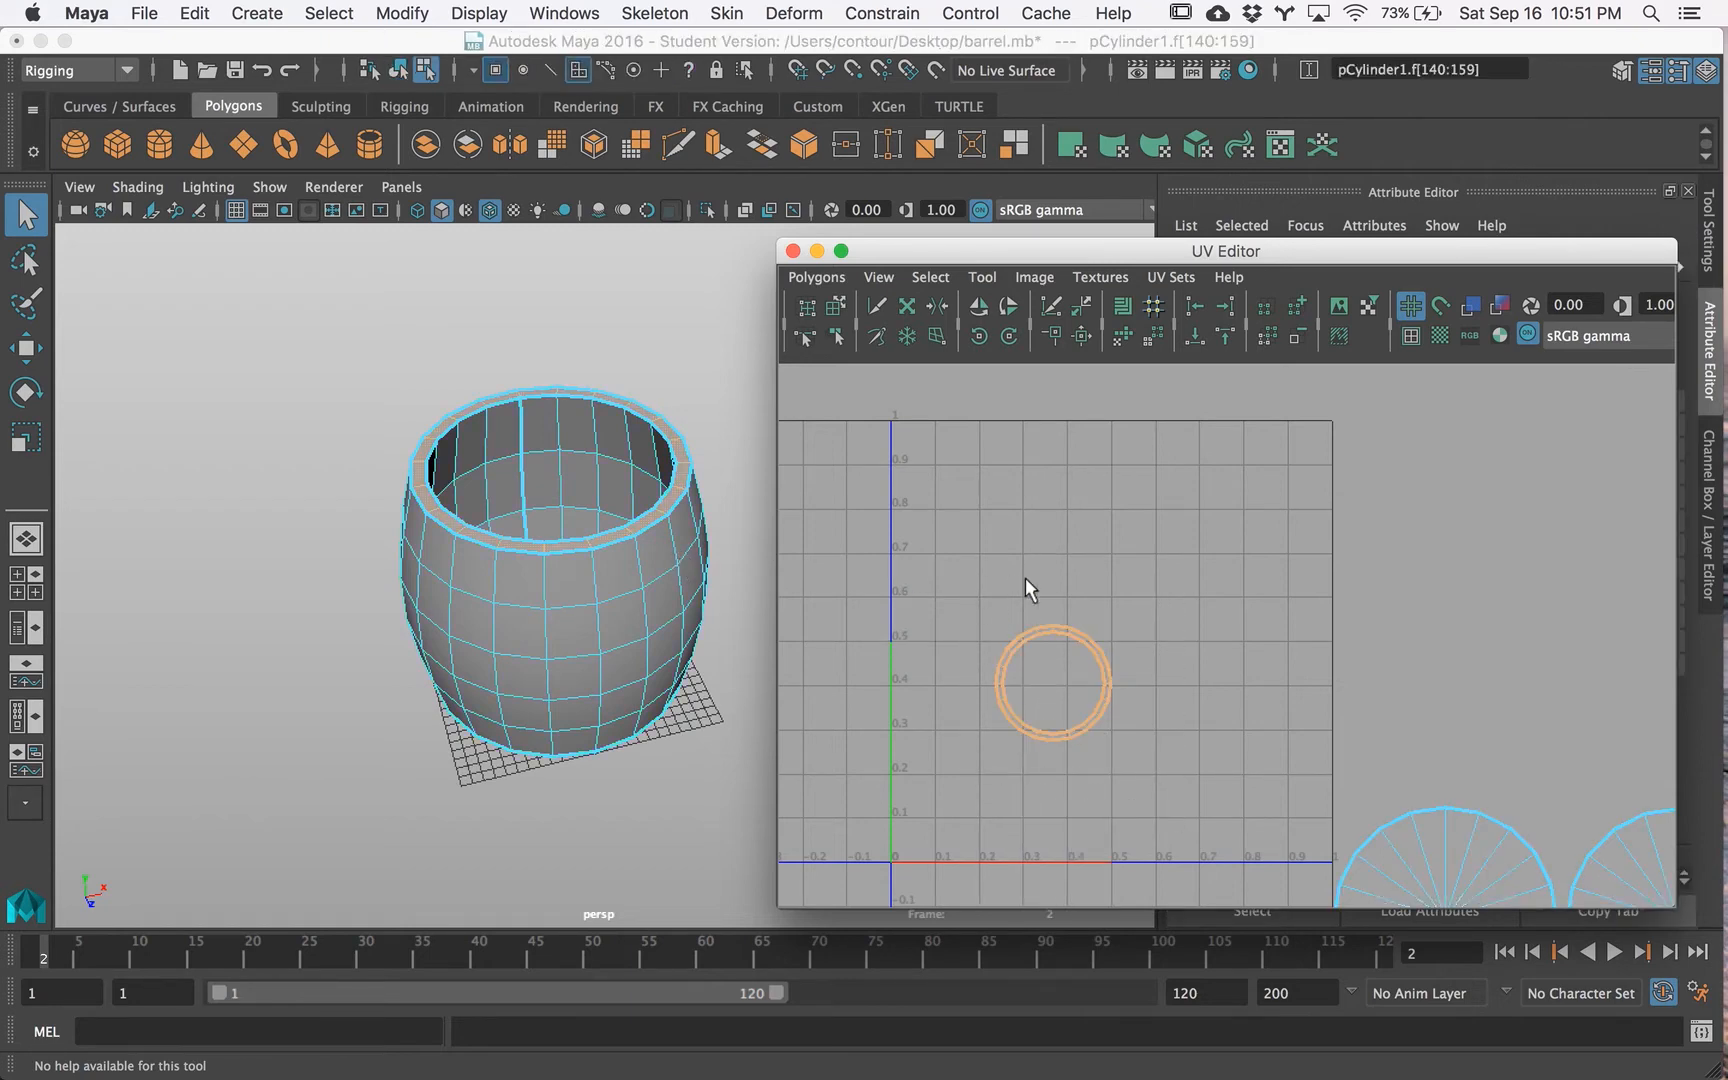
Step: Unitize the UVs of the rim faces and show the barrel with its checker texture
left_click(819, 277)
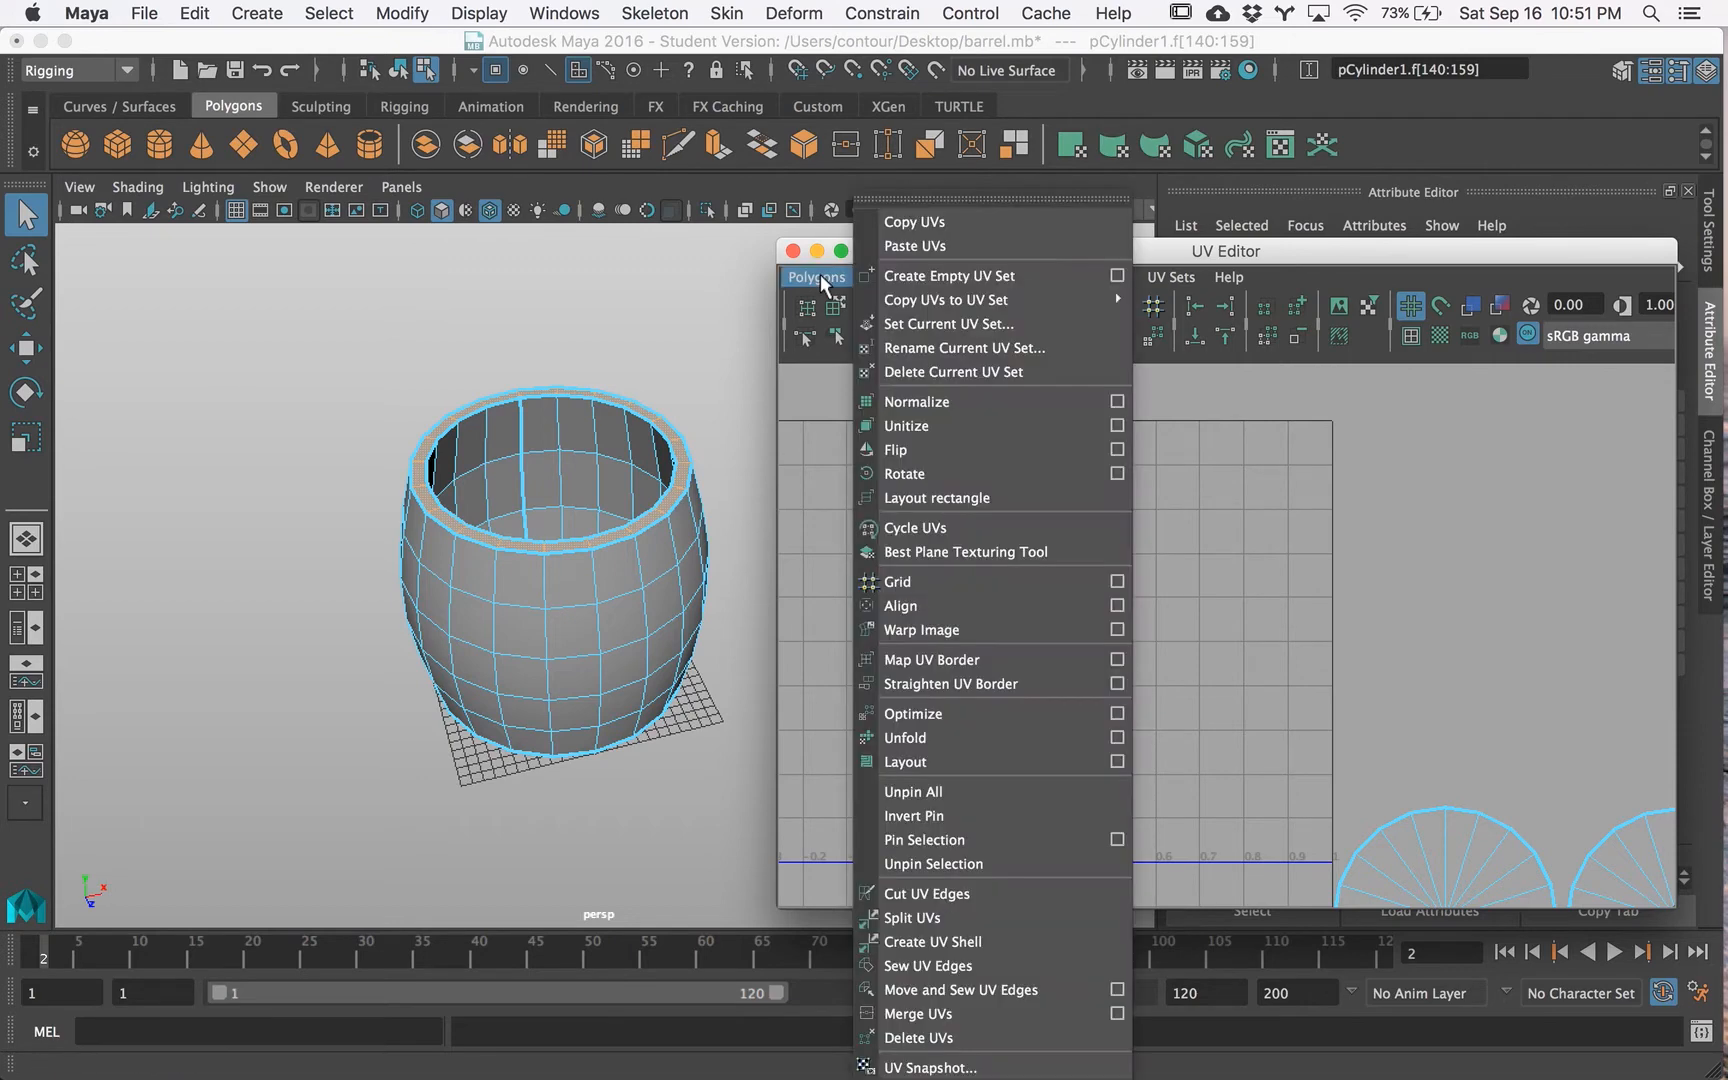
left_click(913, 427)
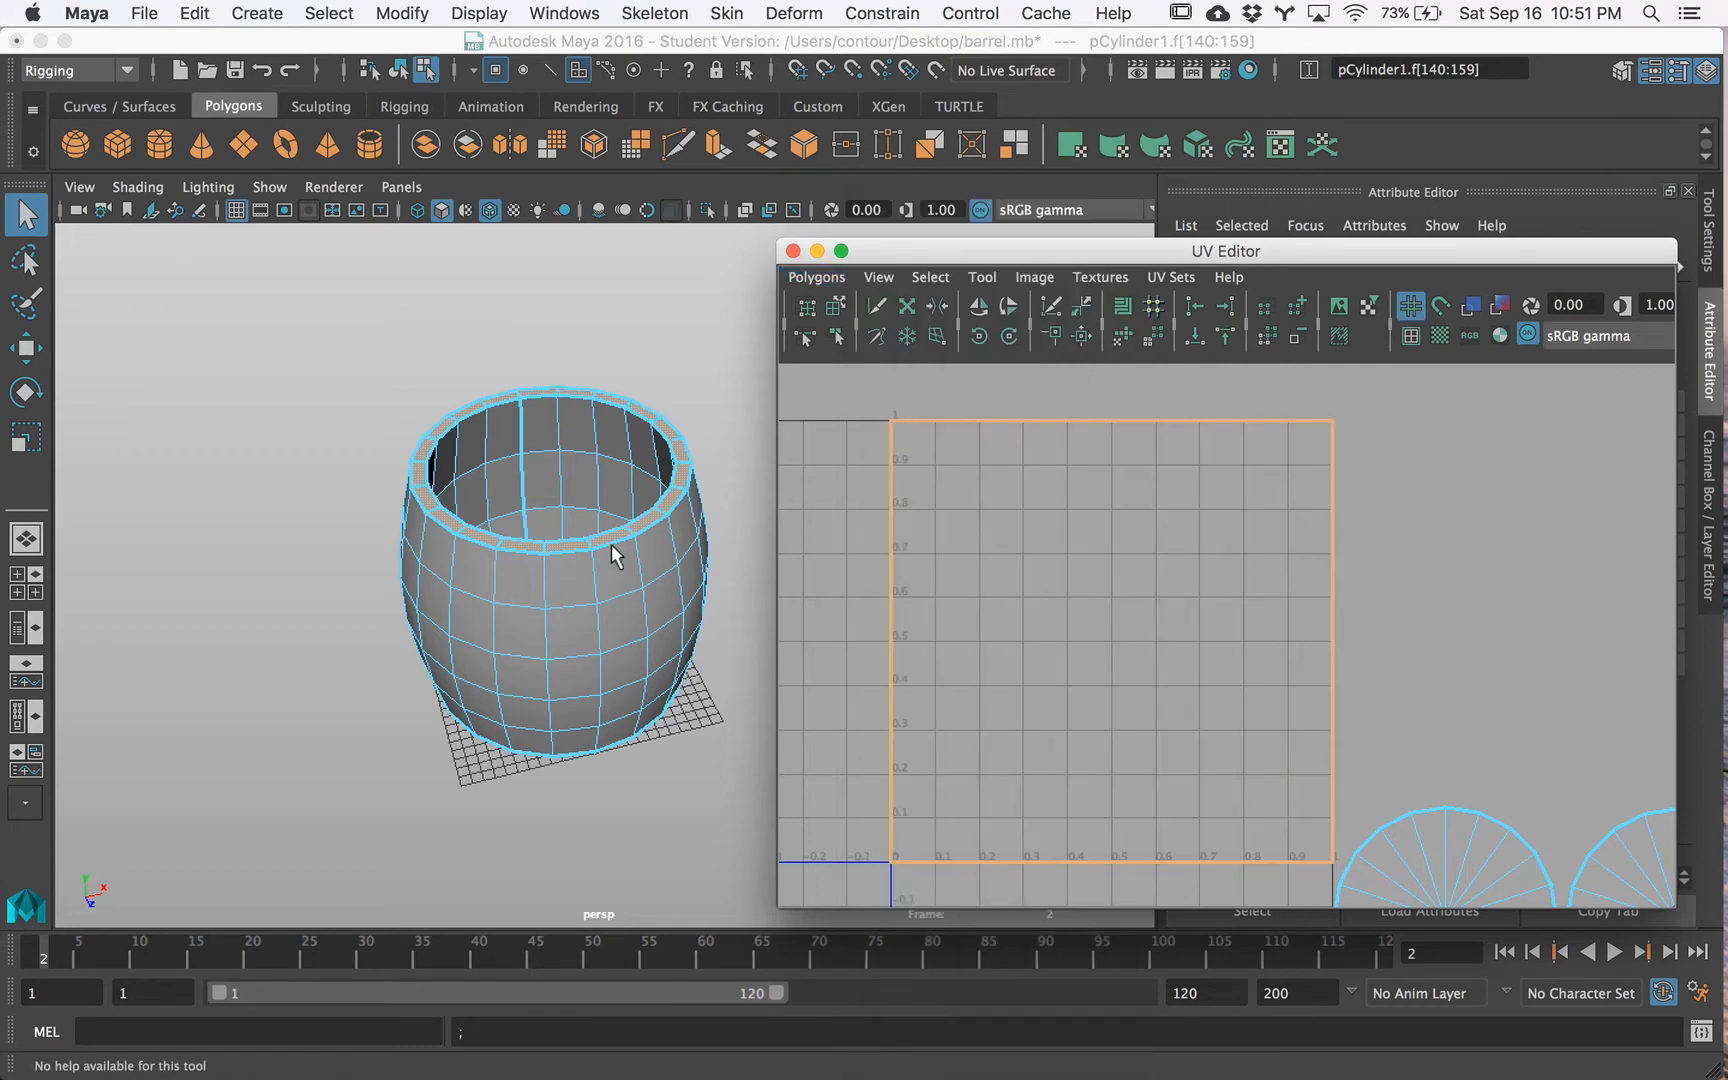
key("6")
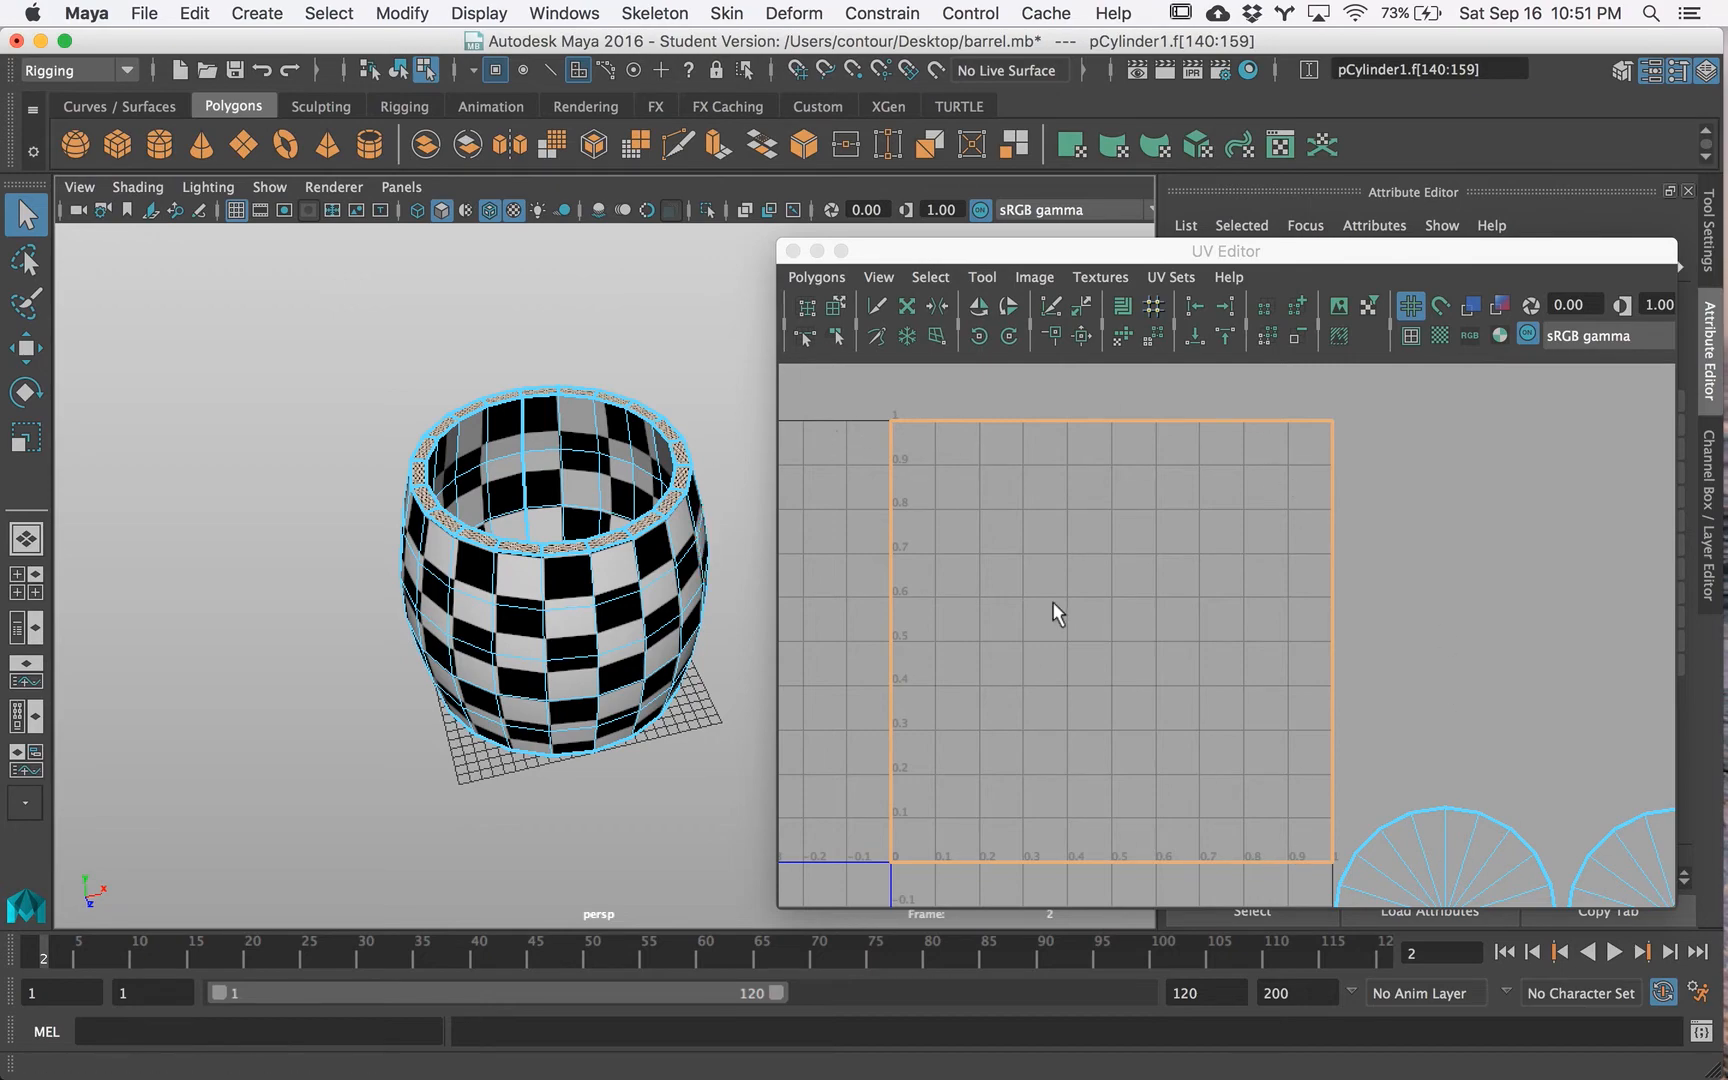
right_click_drag(334, 545, 967, 514, "alt")
left_click_drag(690, 450, 615, 600, "alt")
right_click_drag(510, 784, 415, 795, "alt")
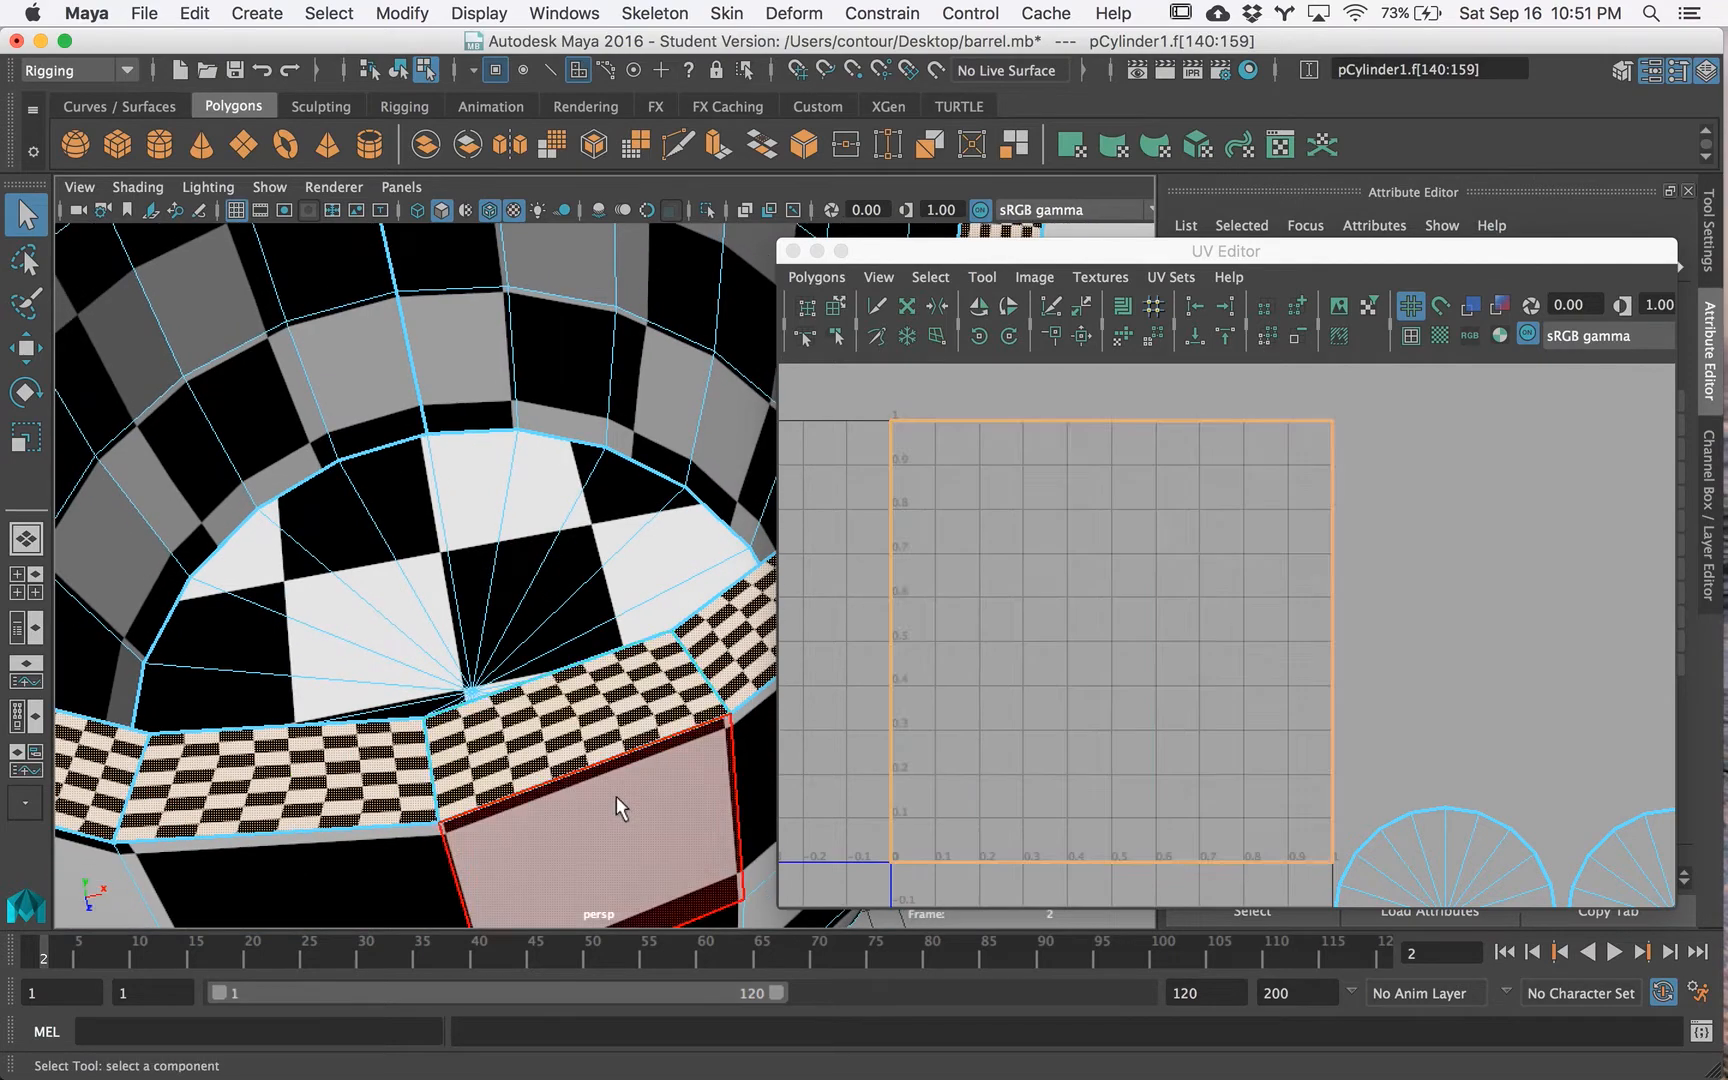
right_click_drag(569, 682, 130, 755, "alt")
left_click_drag(535, 472, 512, 538, "alt")
Step: Sew together the rim's crosswise edges, leaving out the one in line with the inner wall's seam
right_click(1012, 547)
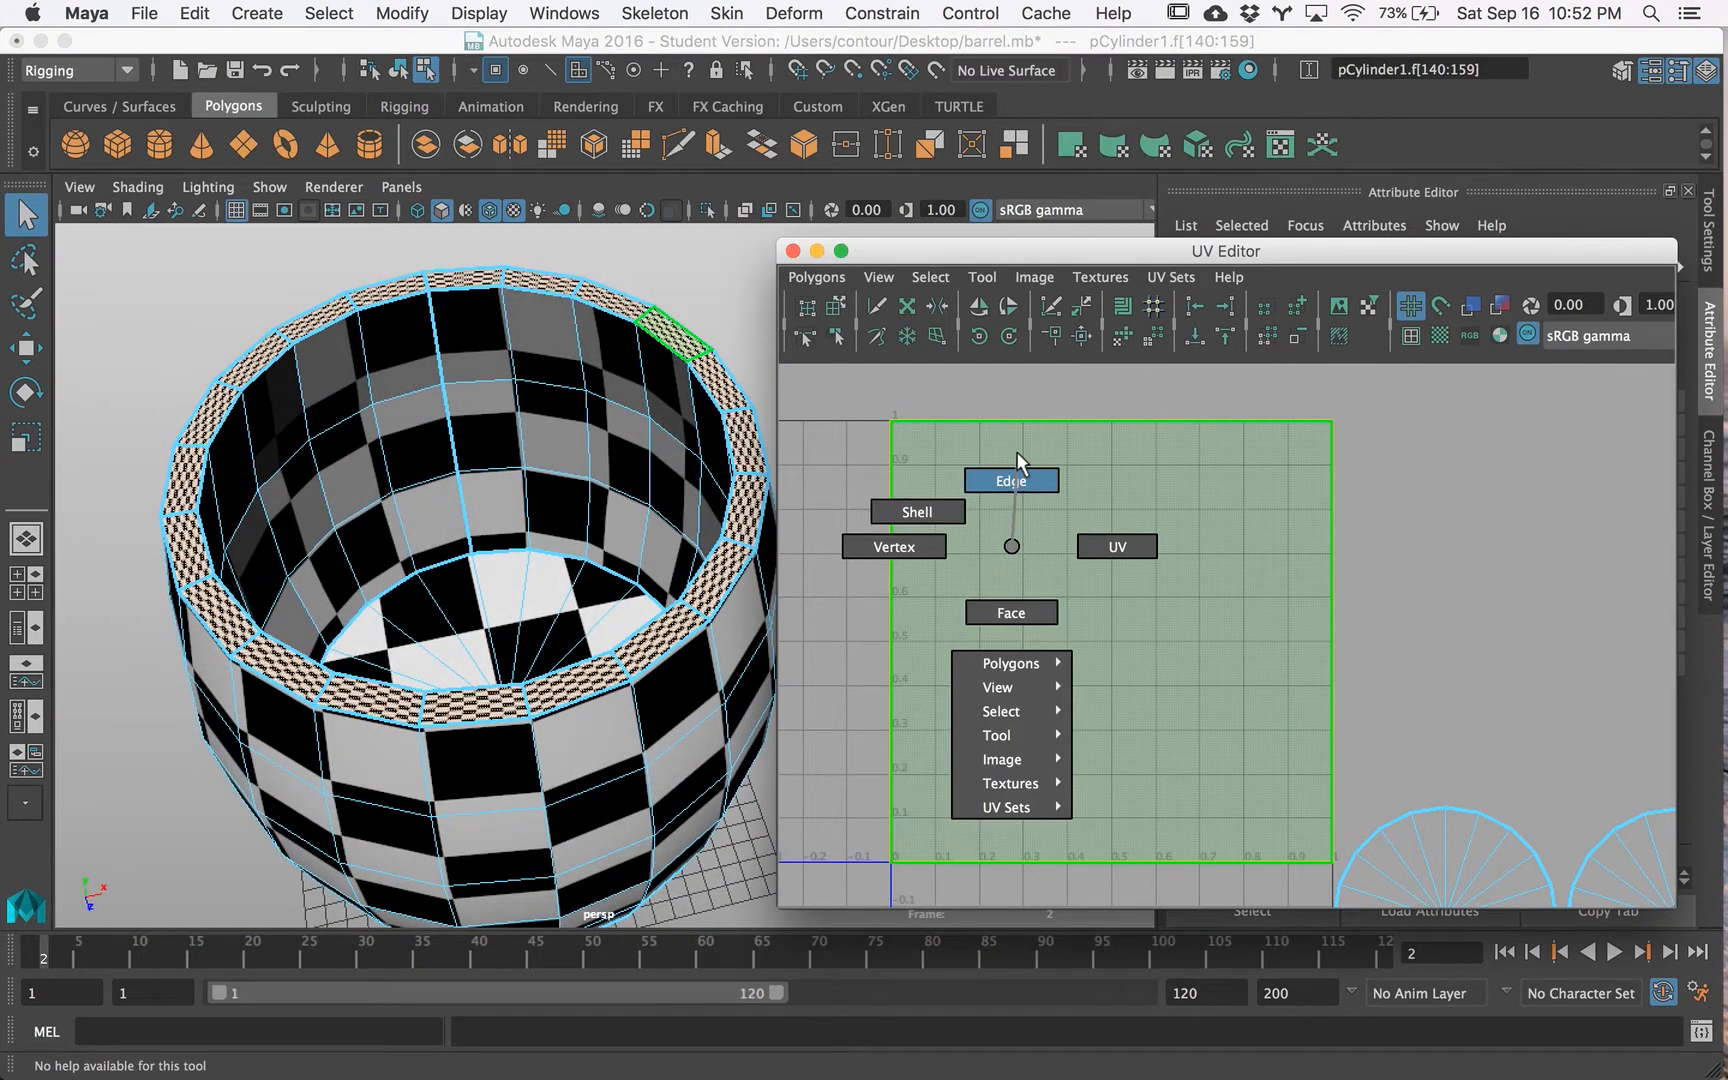
right_click_drag(1017, 460, 1012, 462)
left_click(869, 505)
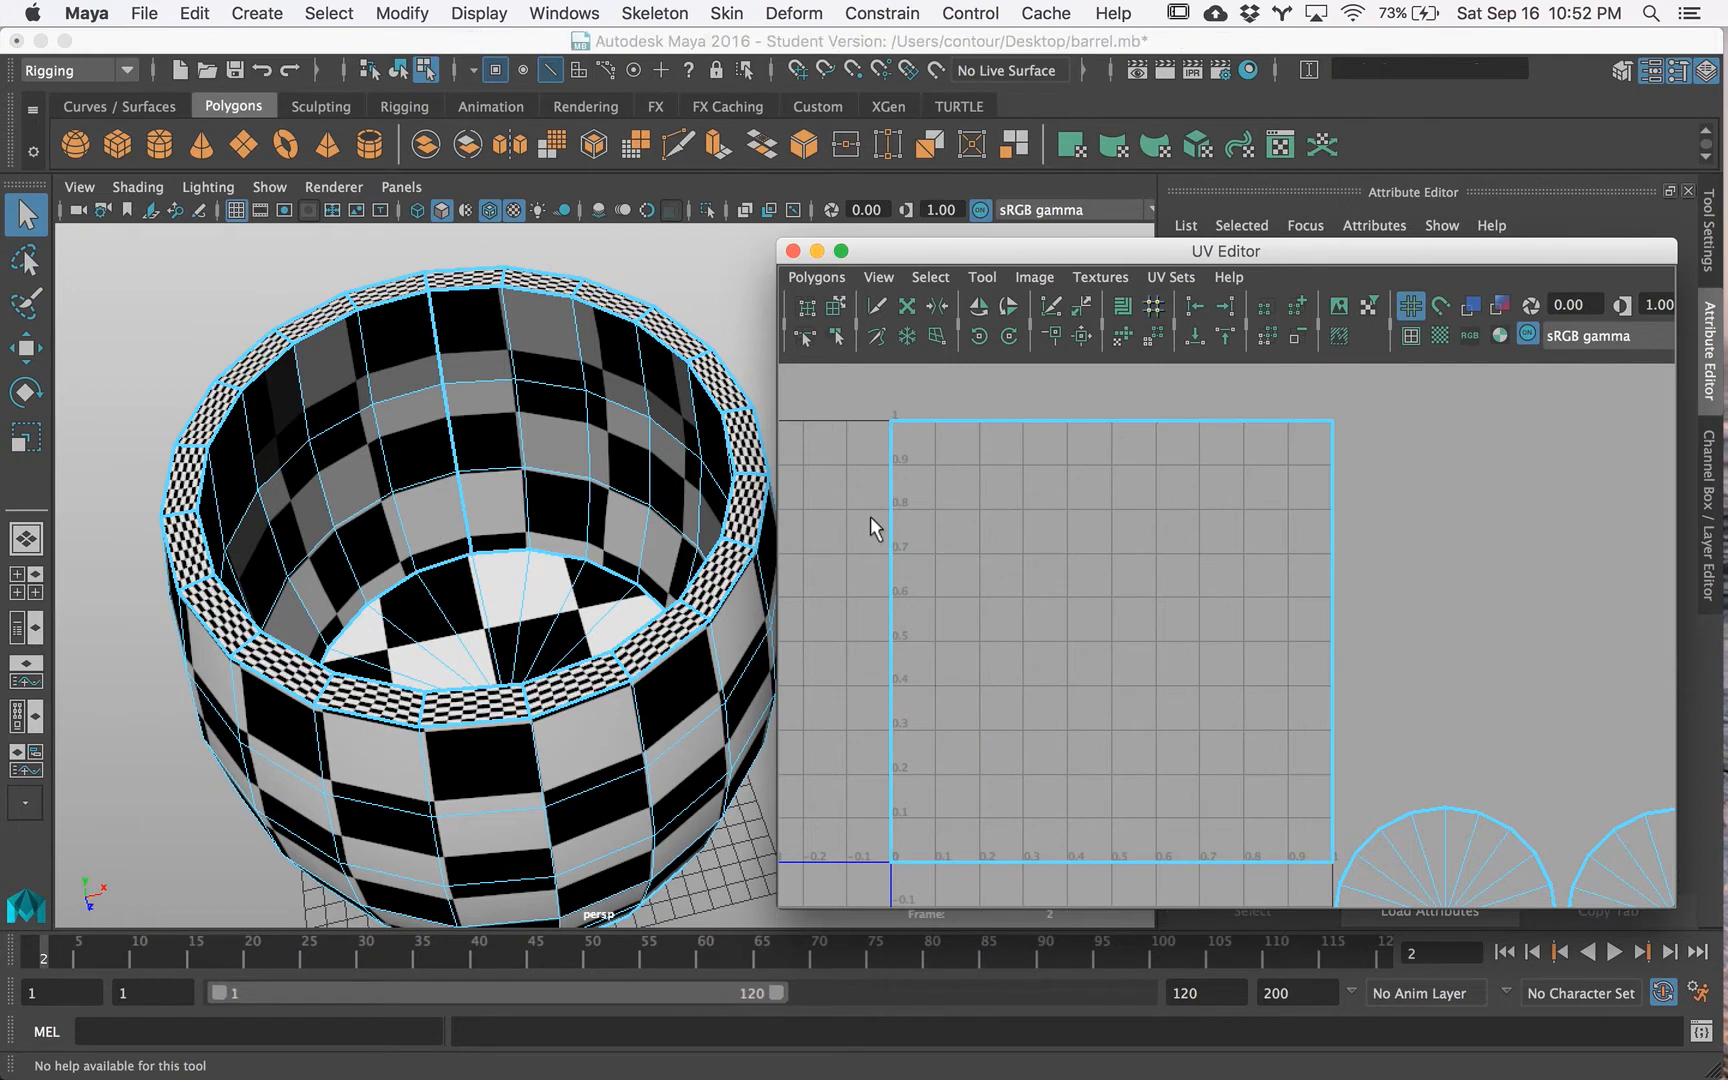
left_click_drag(869, 516, 947, 601)
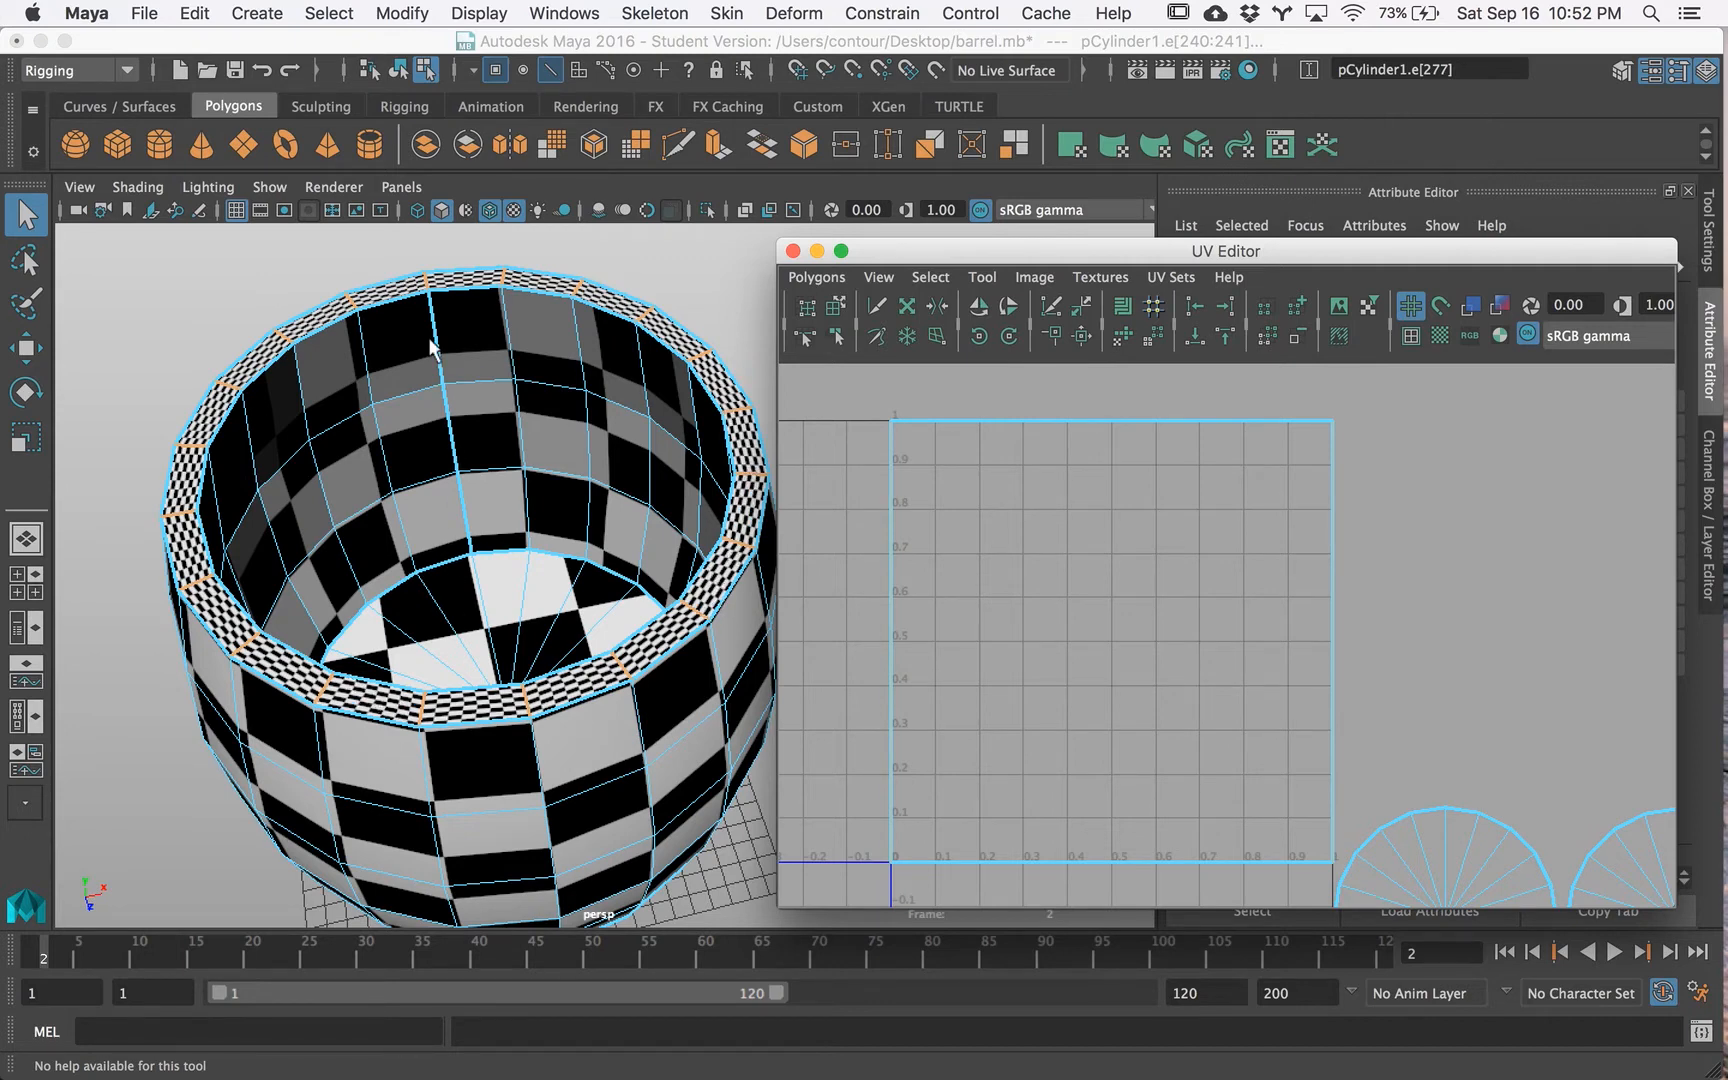
left_click(425, 288)
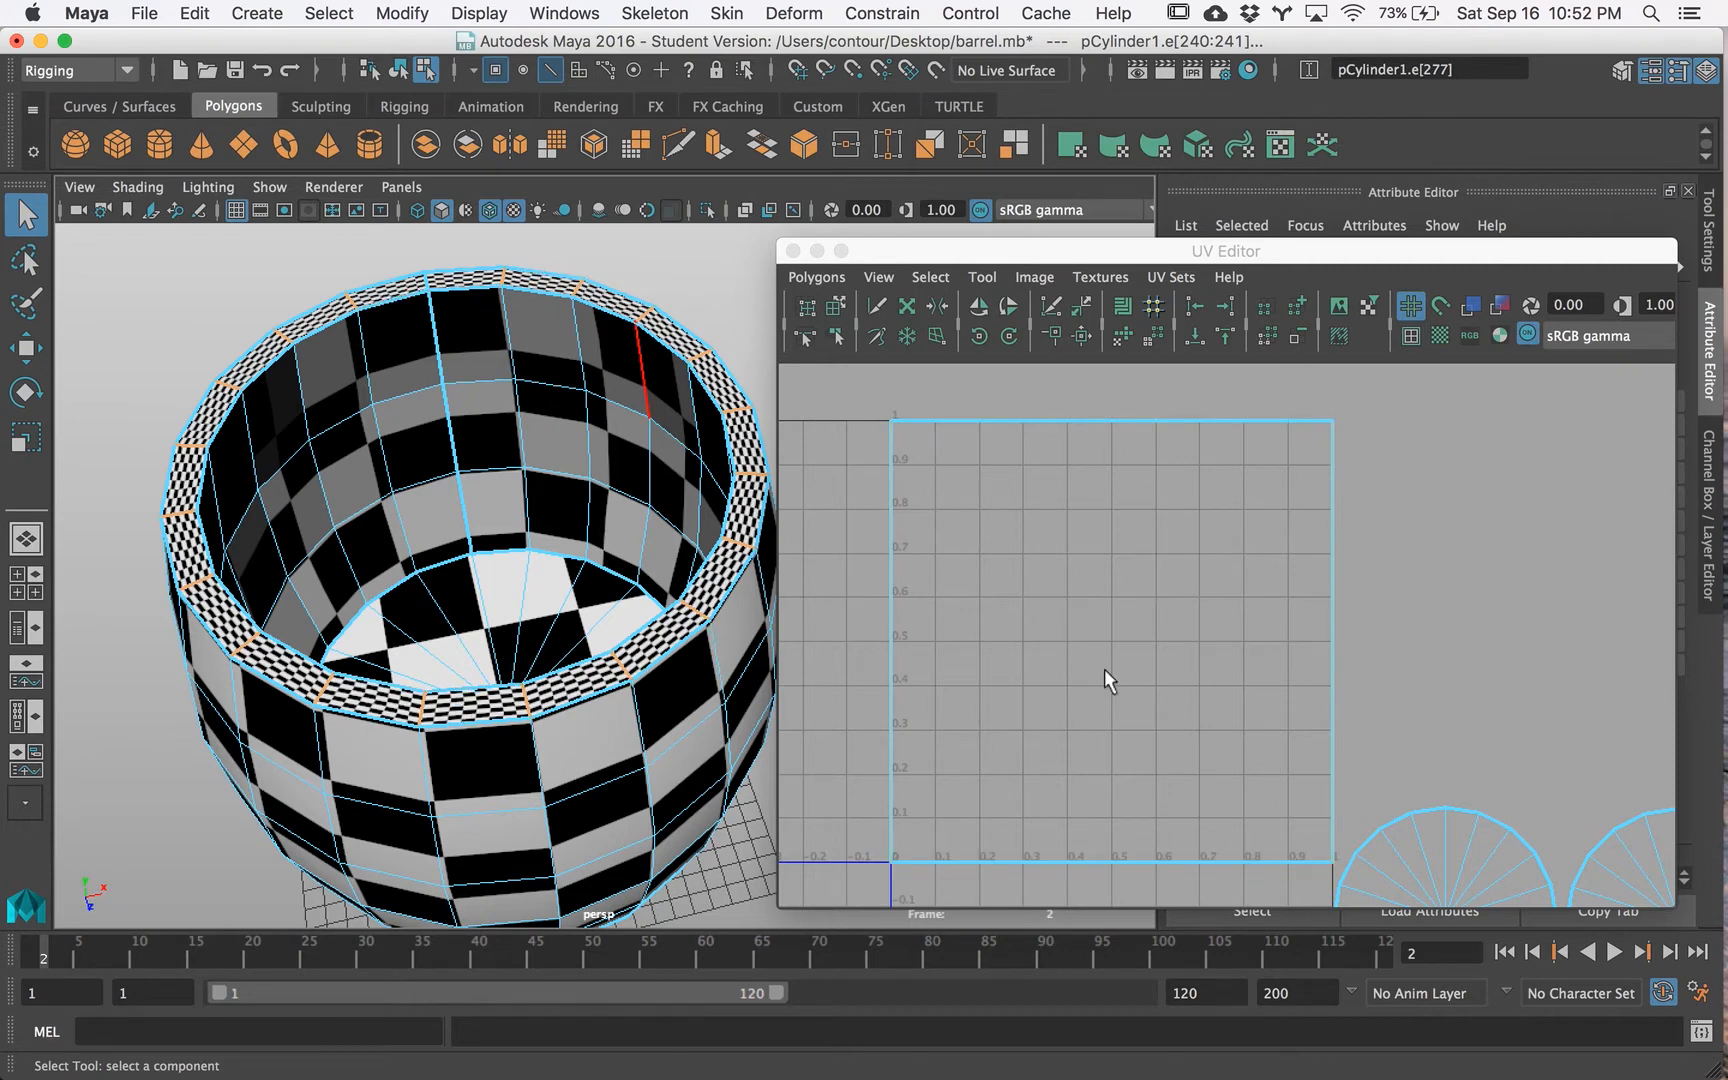
left_click(506, 280)
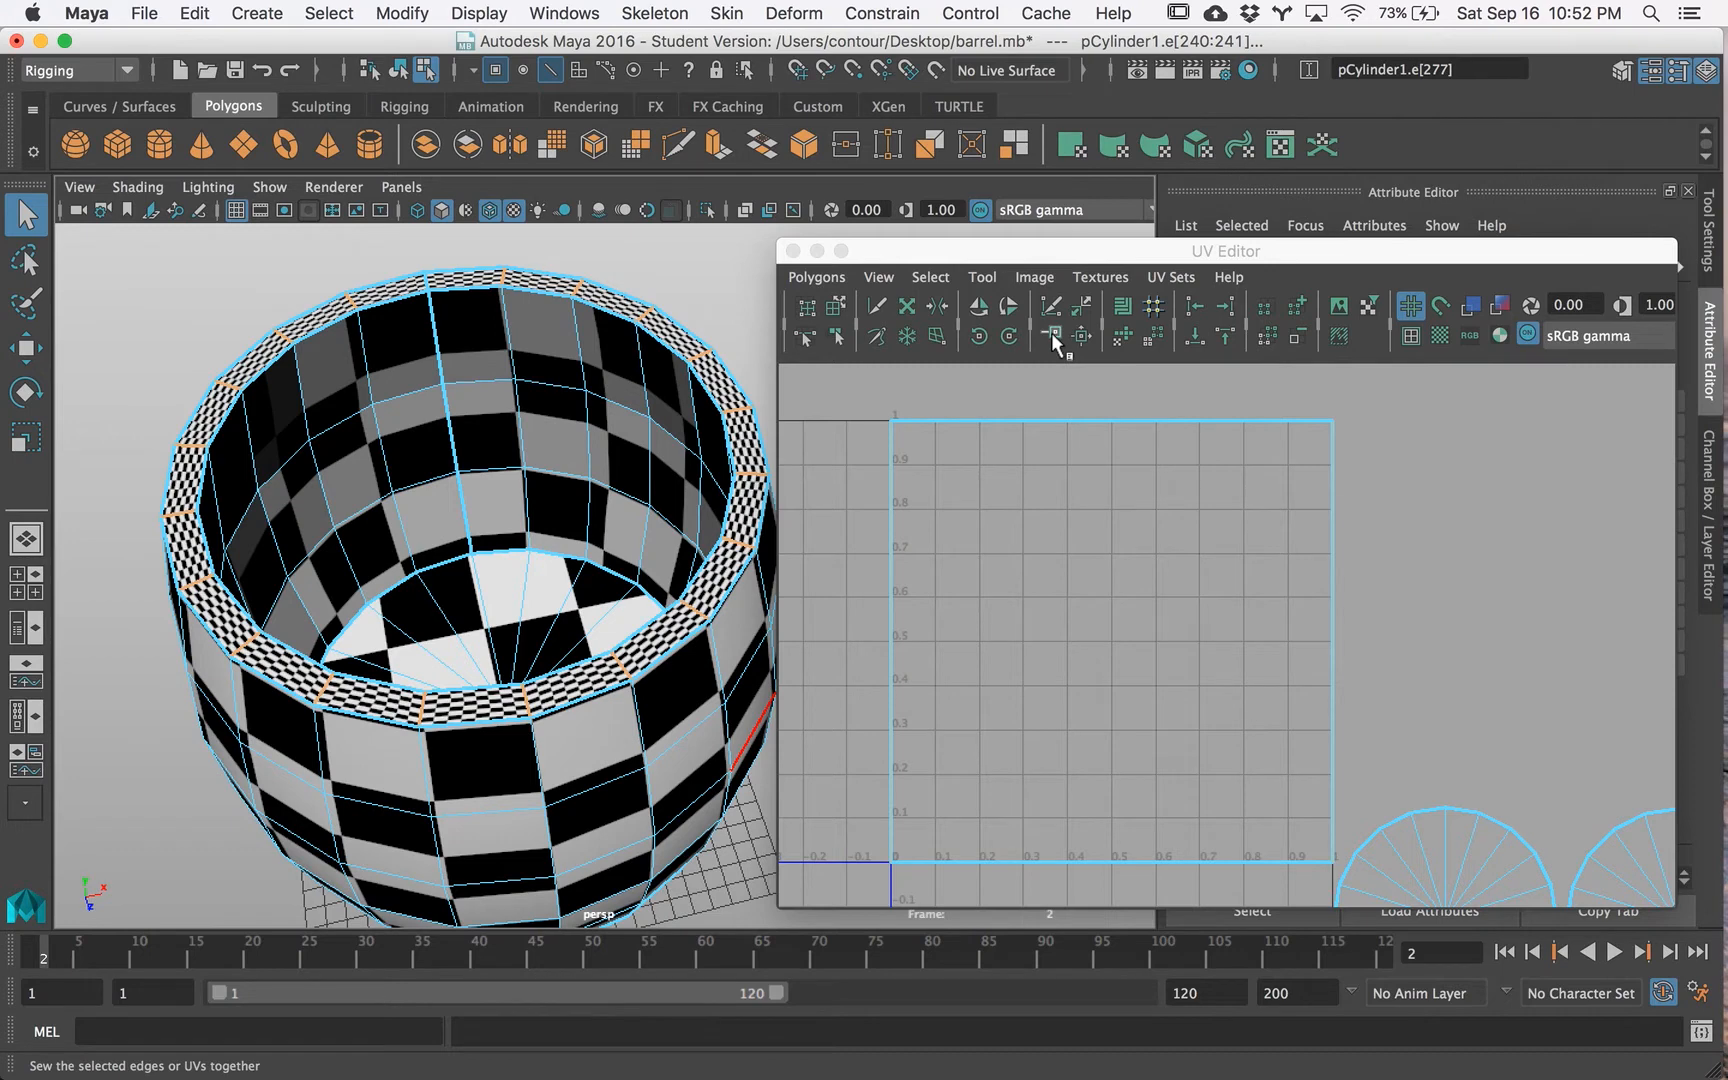
left_click(1052, 332)
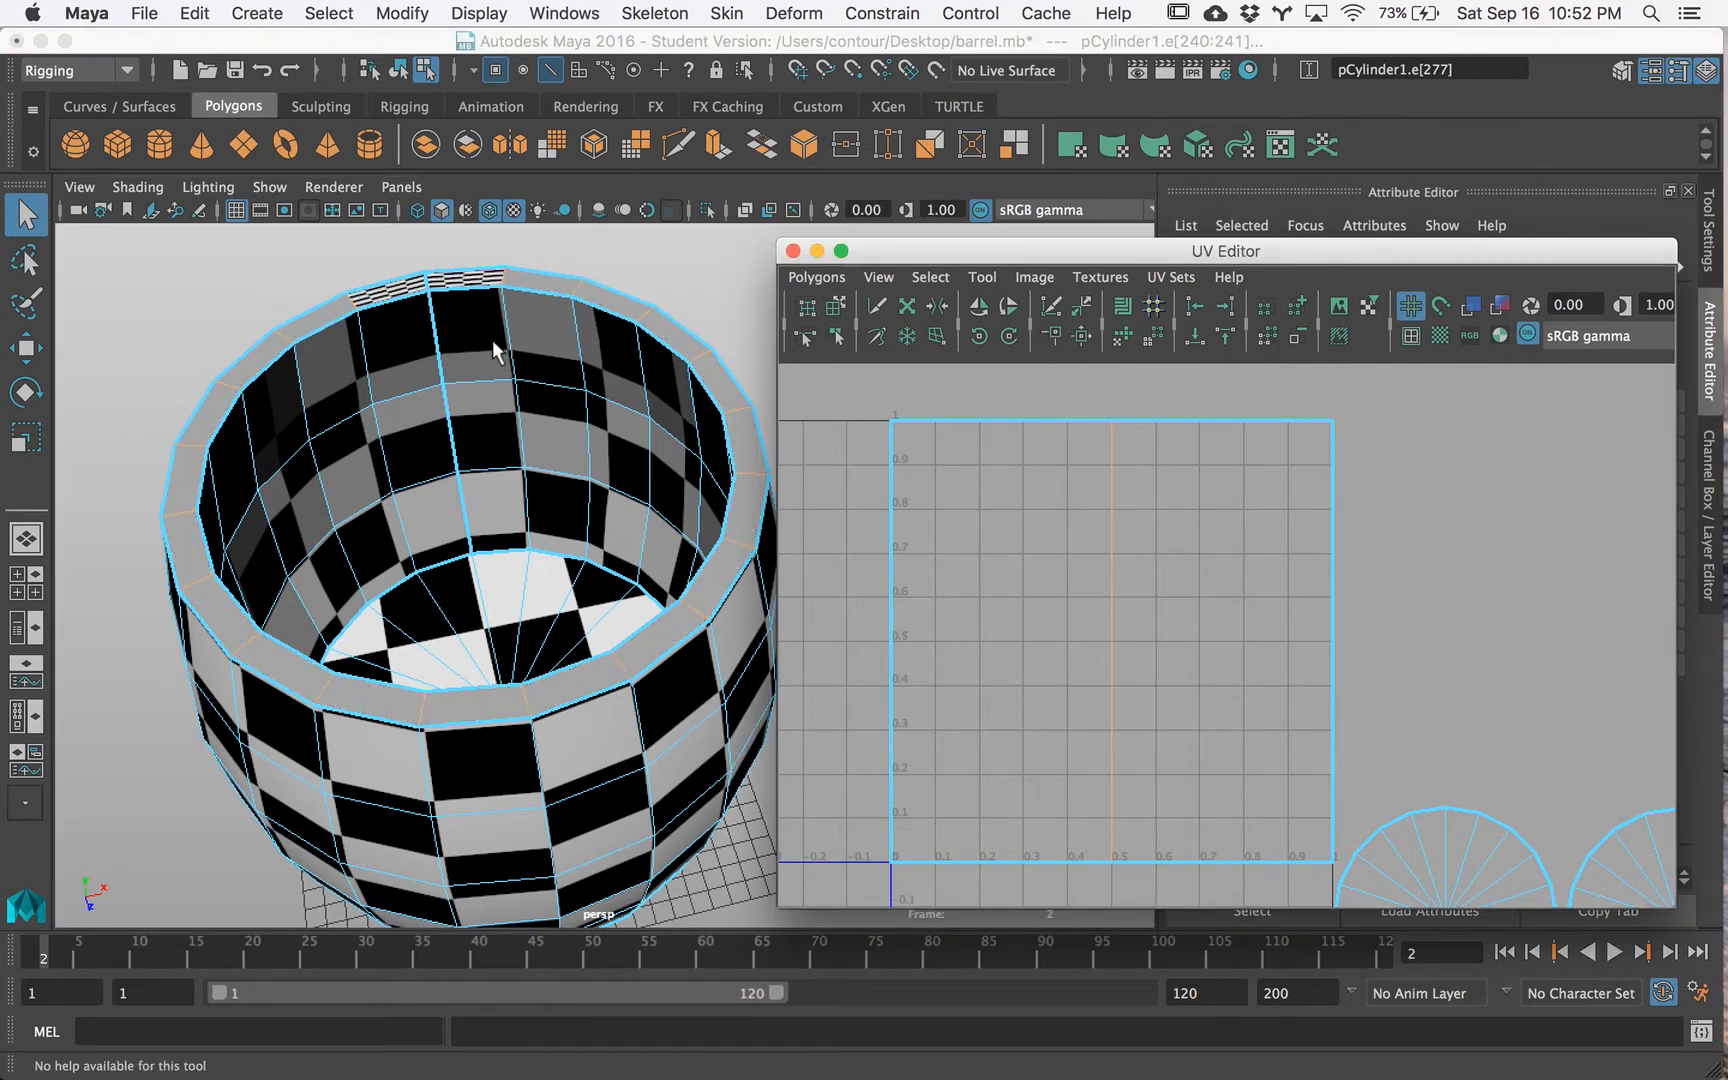
Step: Select all of the rim's UVs and unfold them with the horizontal constraint, unselected UVs pinned and 5000 maximum iterations
left_click(567, 252)
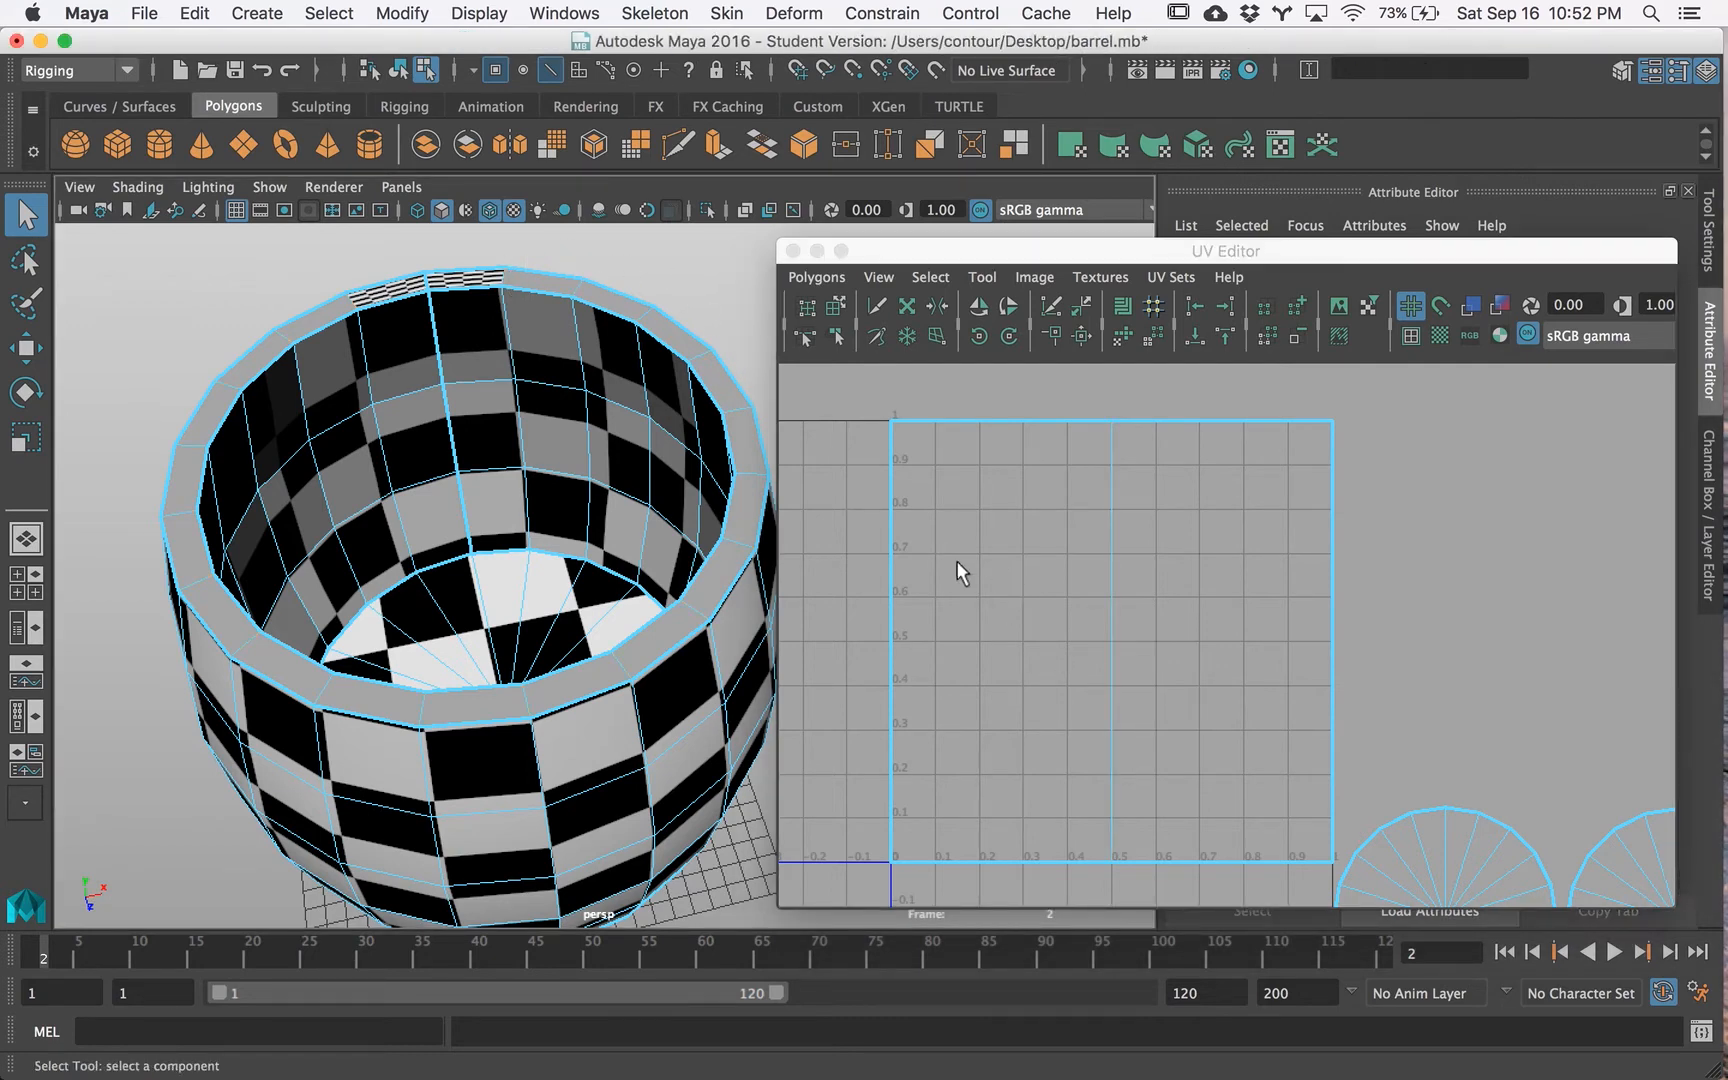
right_click_drag(990, 417, 1332, 412)
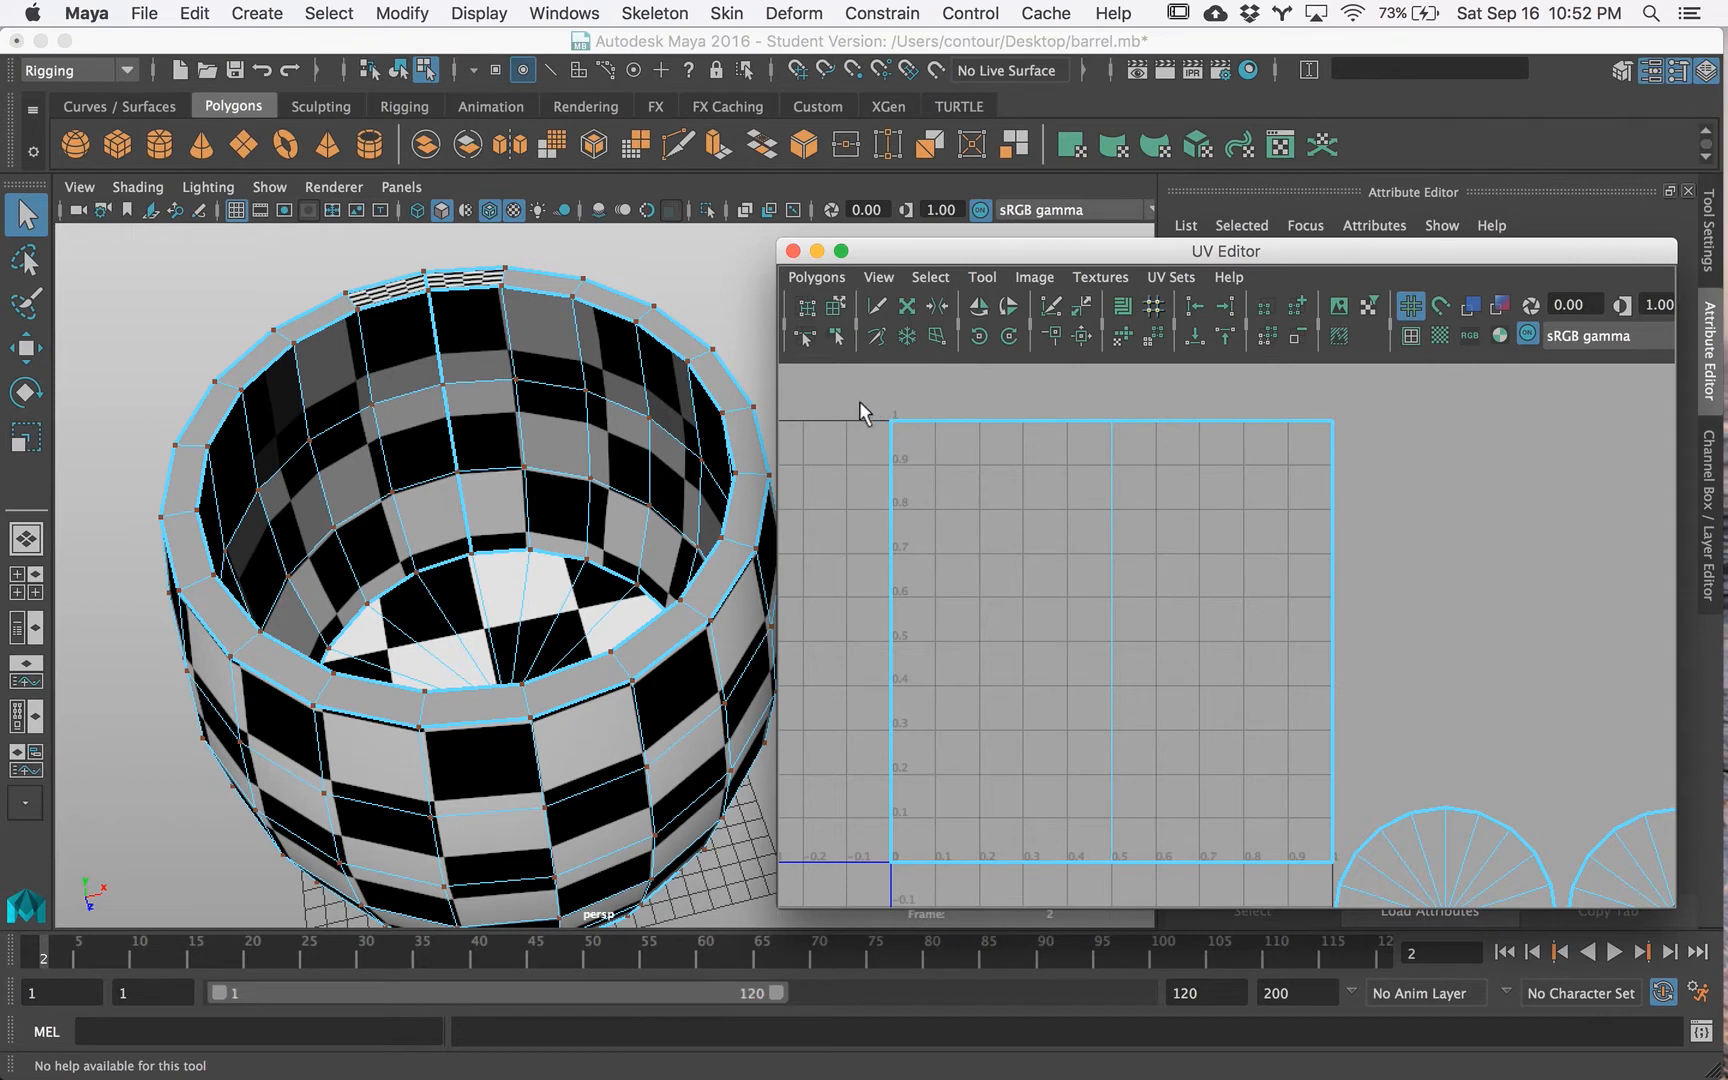
left_click_drag(857, 396, 1343, 868)
left_click(805, 279)
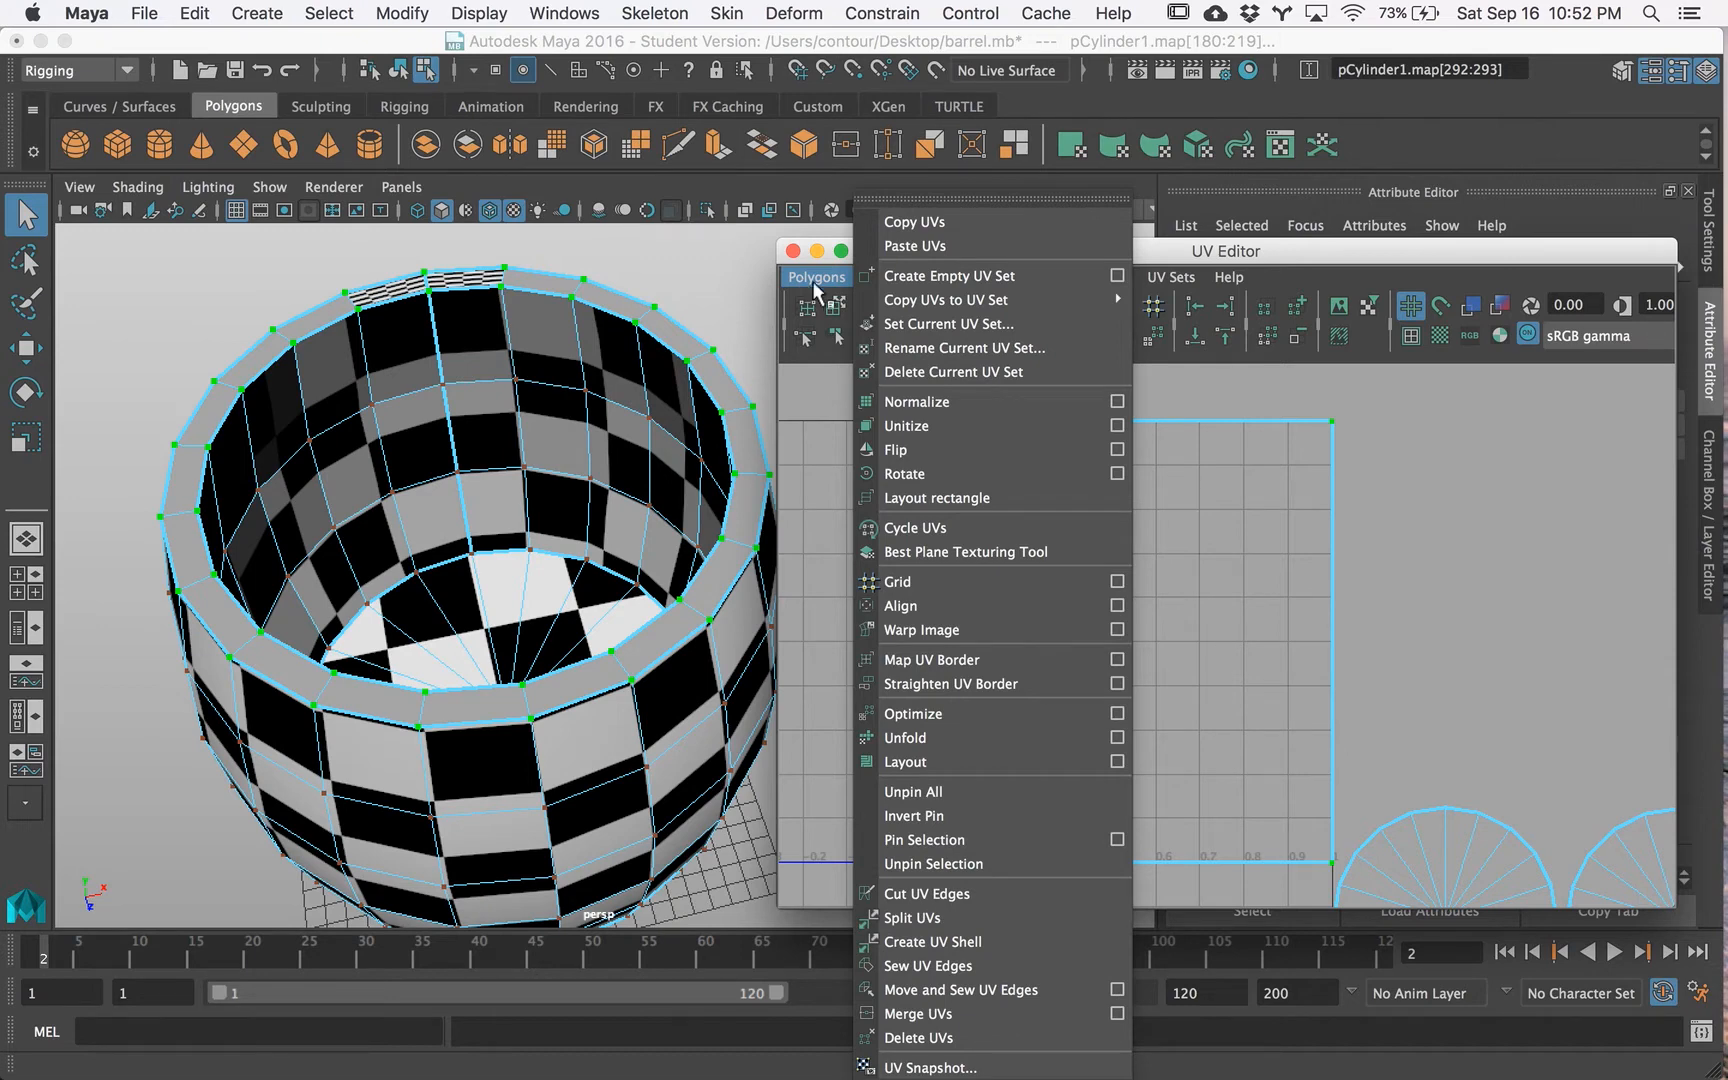
left_click(1117, 739)
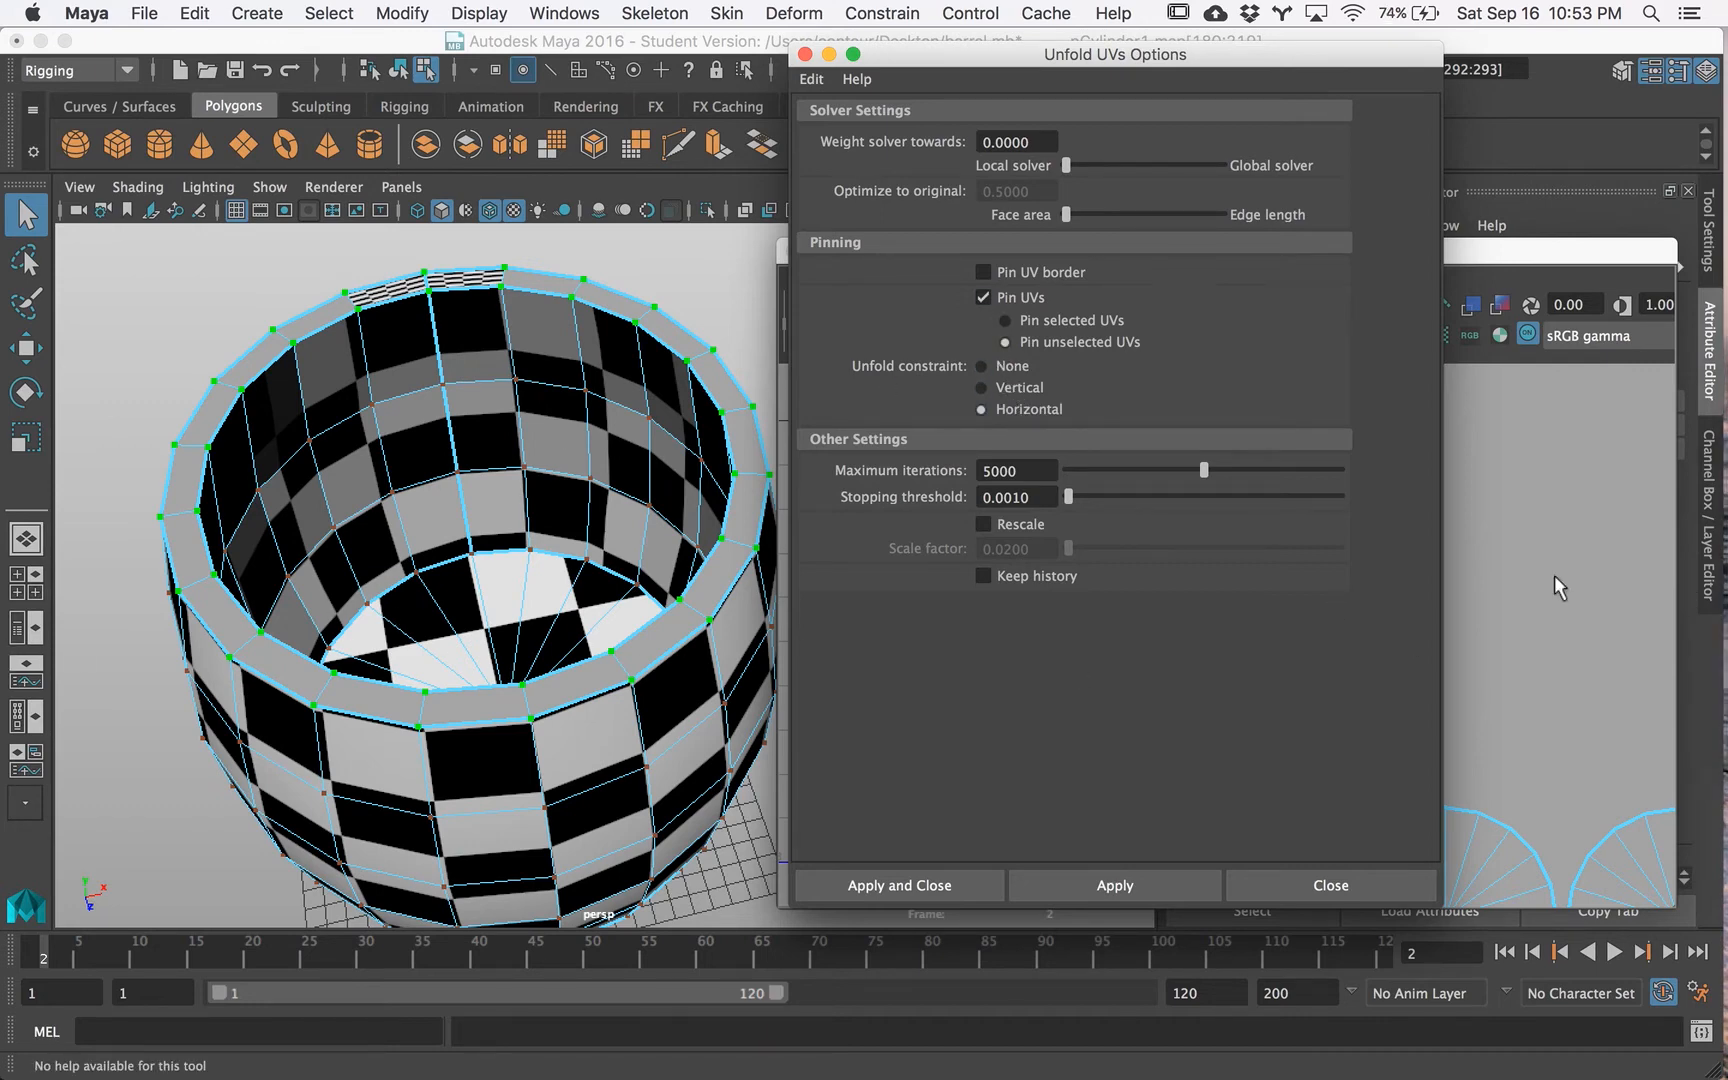
left_click(913, 886)
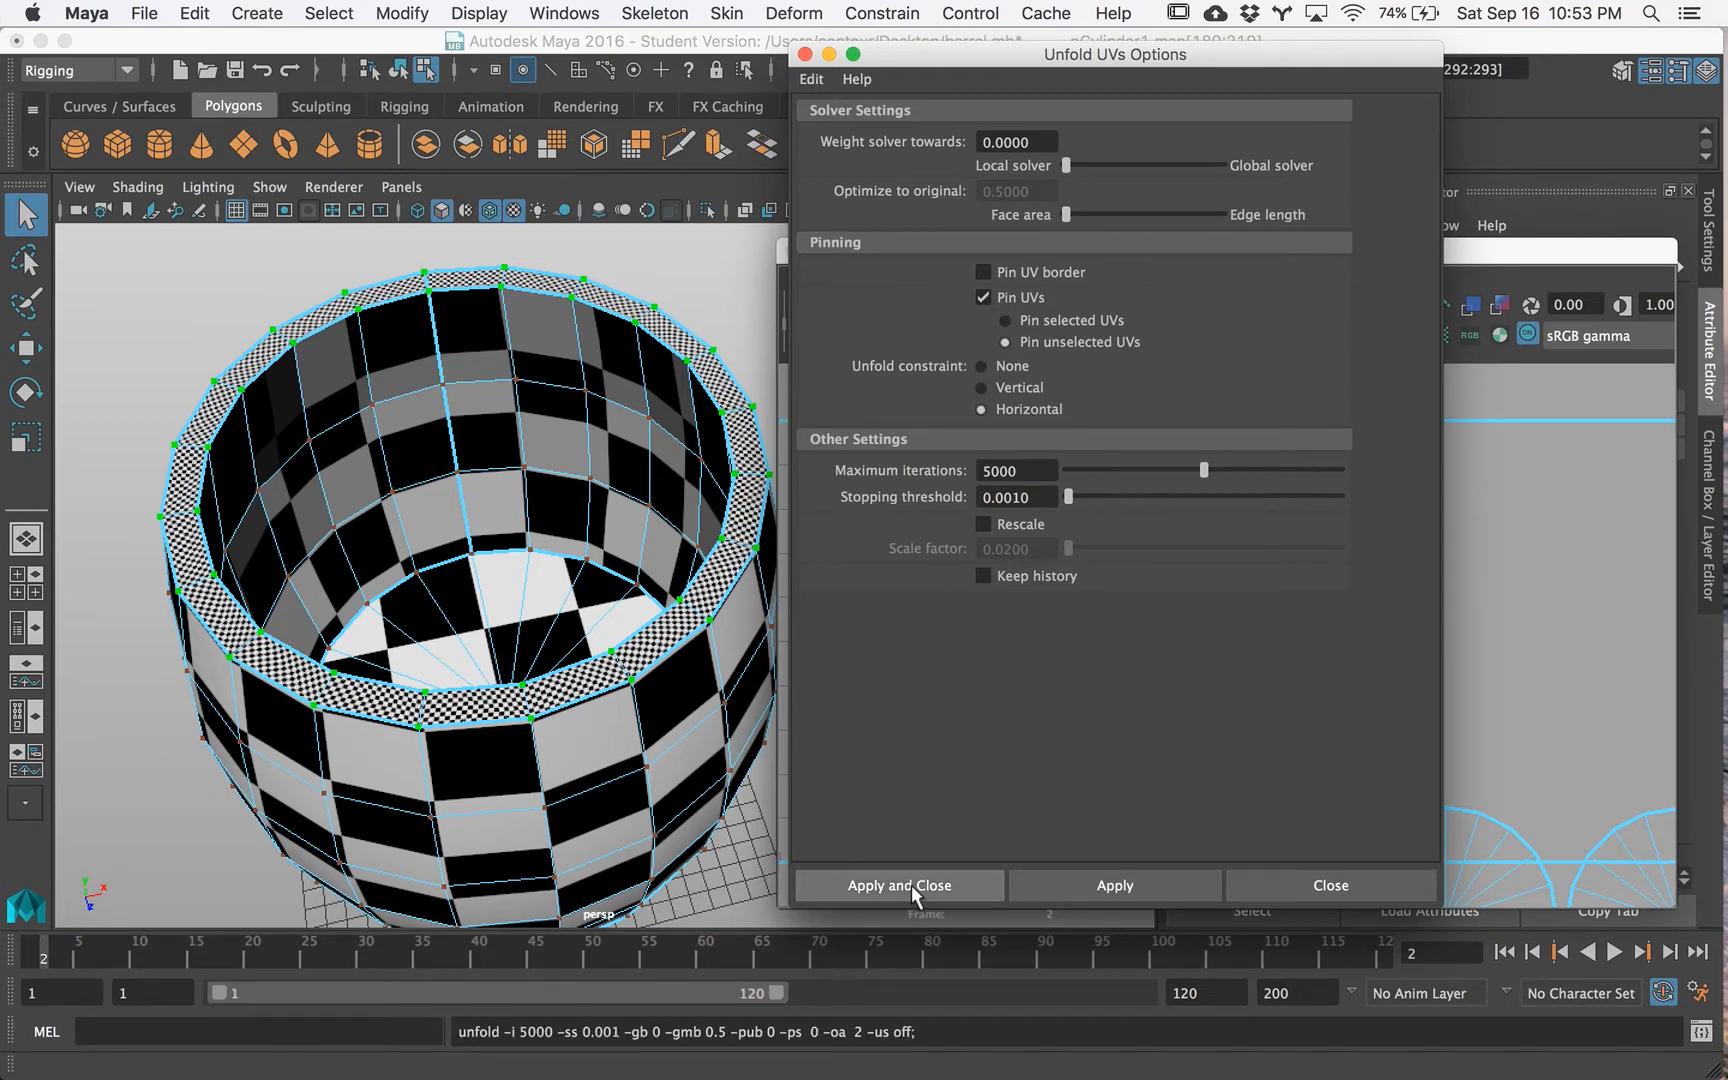
Step: Scale the rim's long UV strip down uniformly to about 0.9 units wide and place it along the upper edge of the 0–1 UV square
key("a")
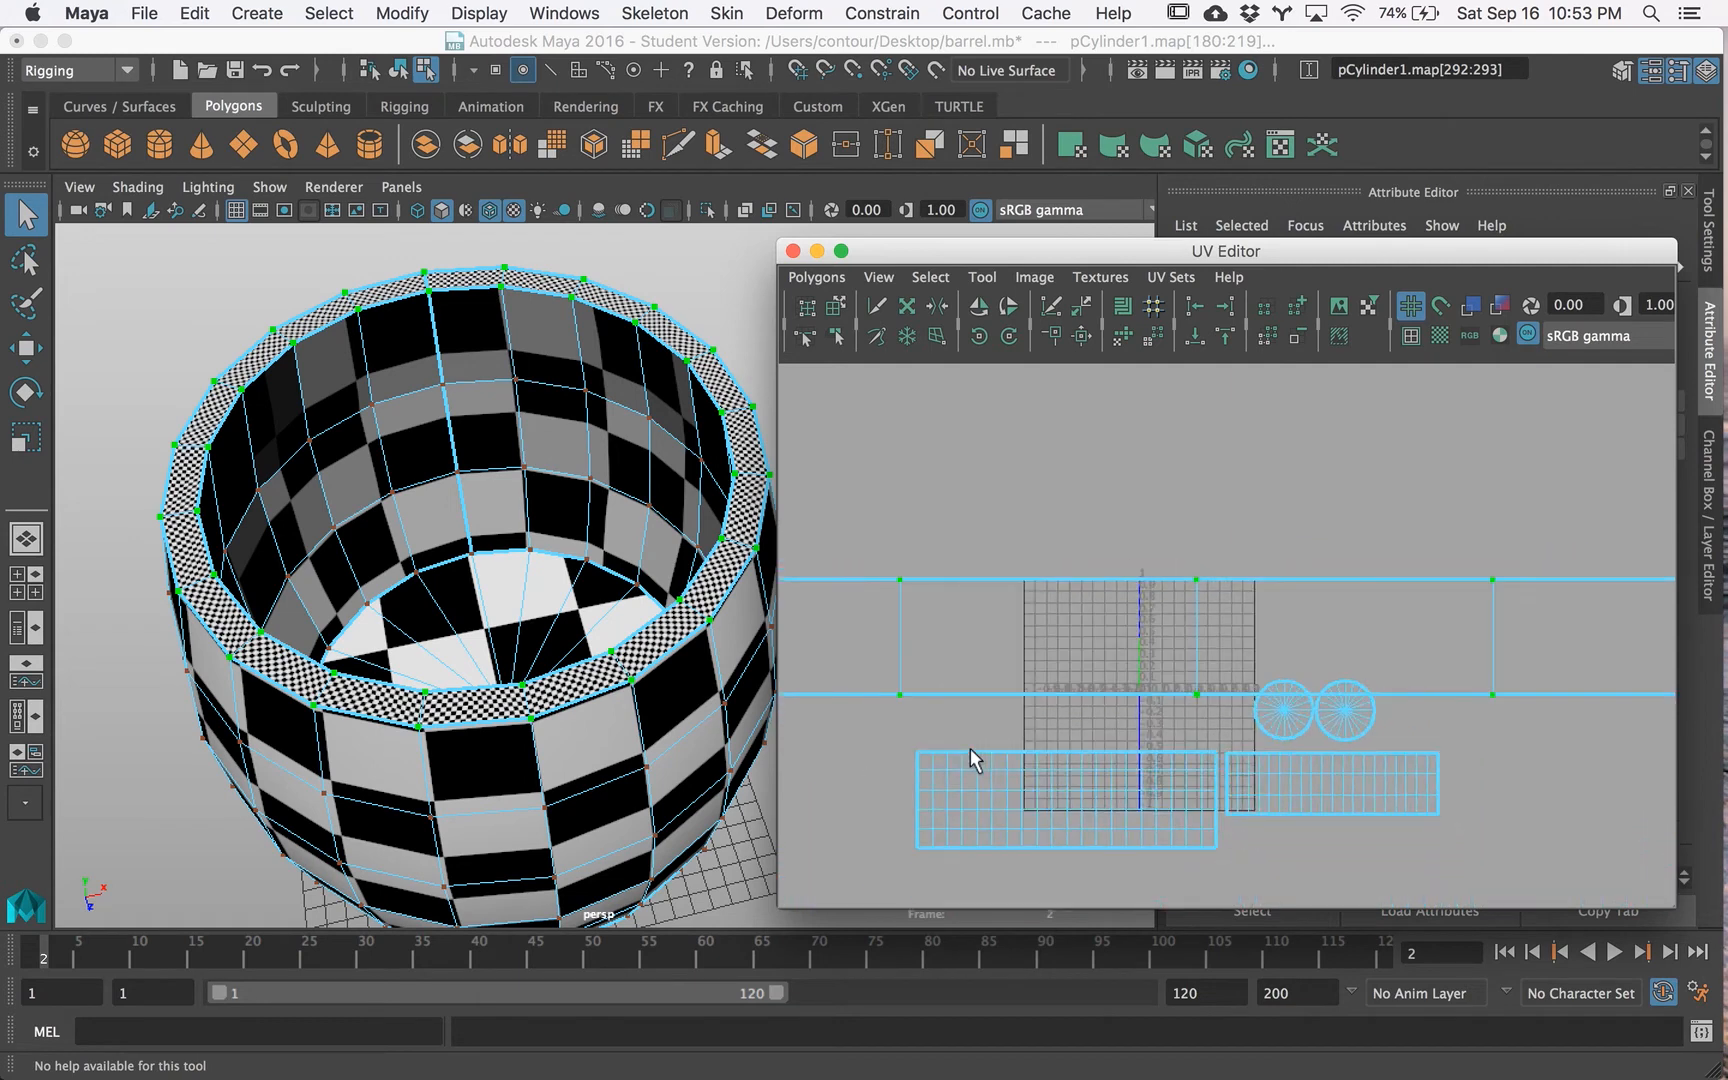
scroll(971, 748, "down", 10)
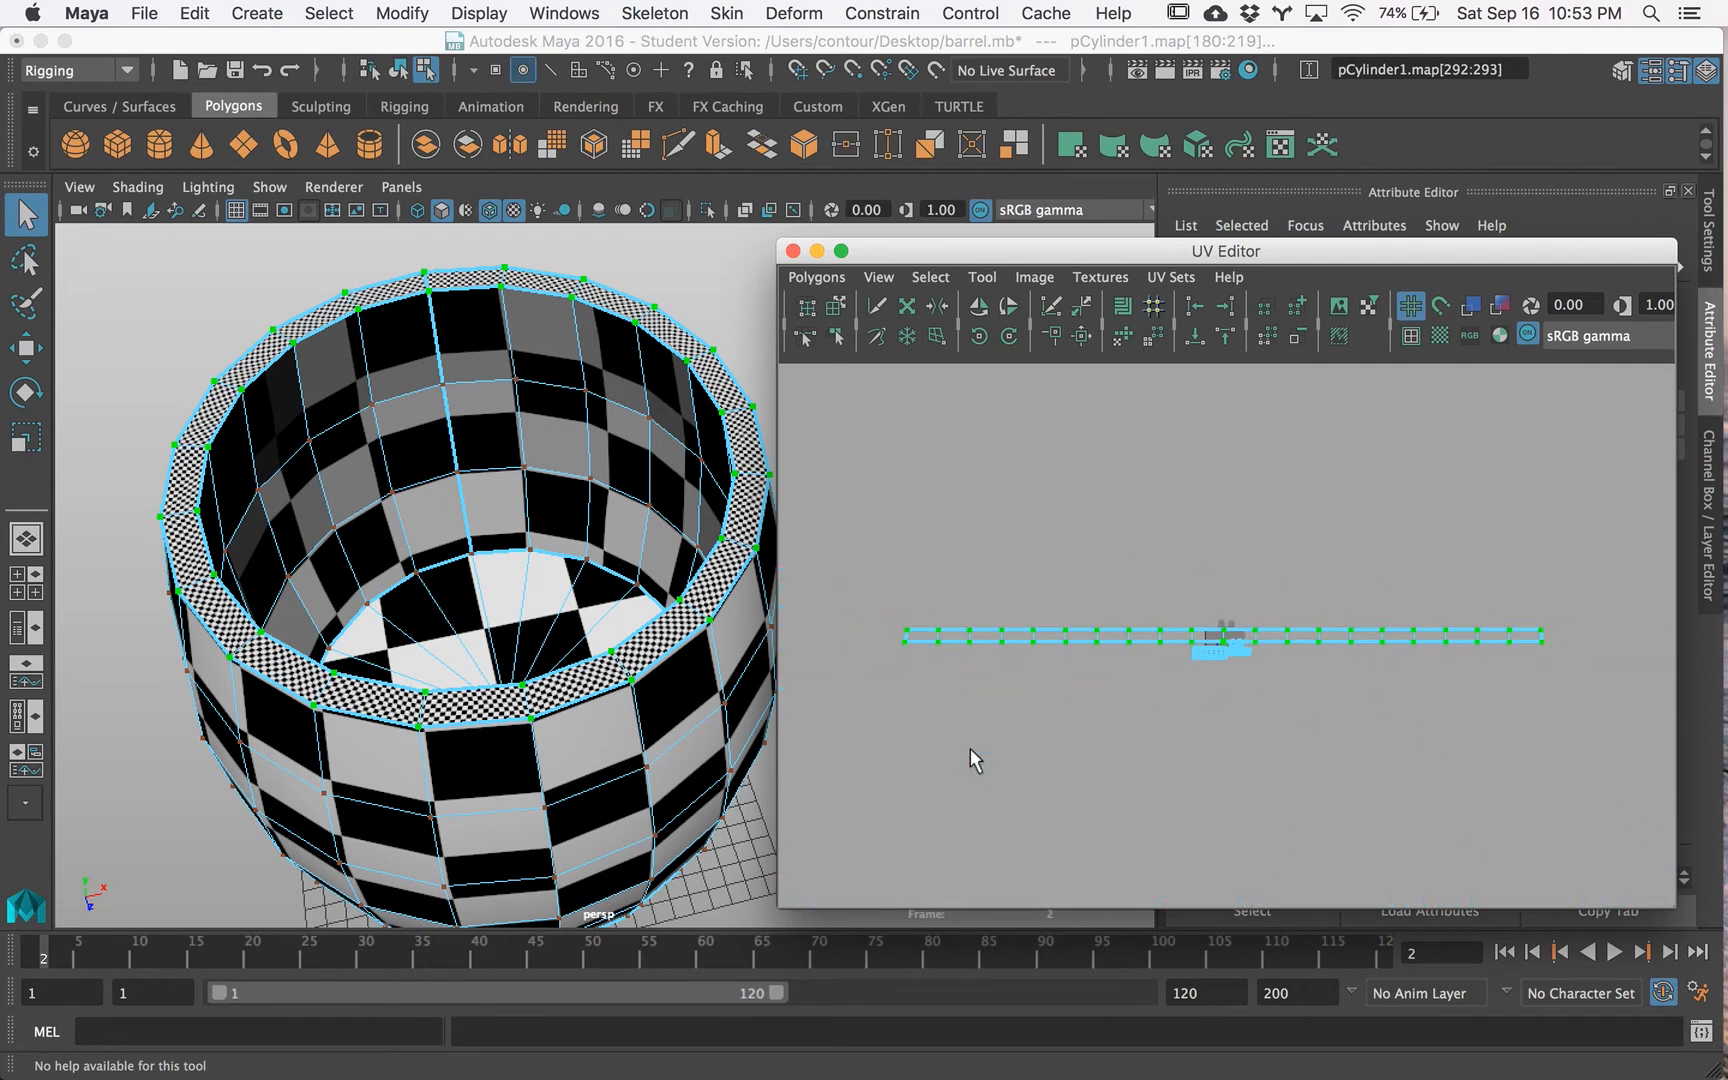
scroll(971, 748, "up", 3)
scroll(971, 748, "down", 1)
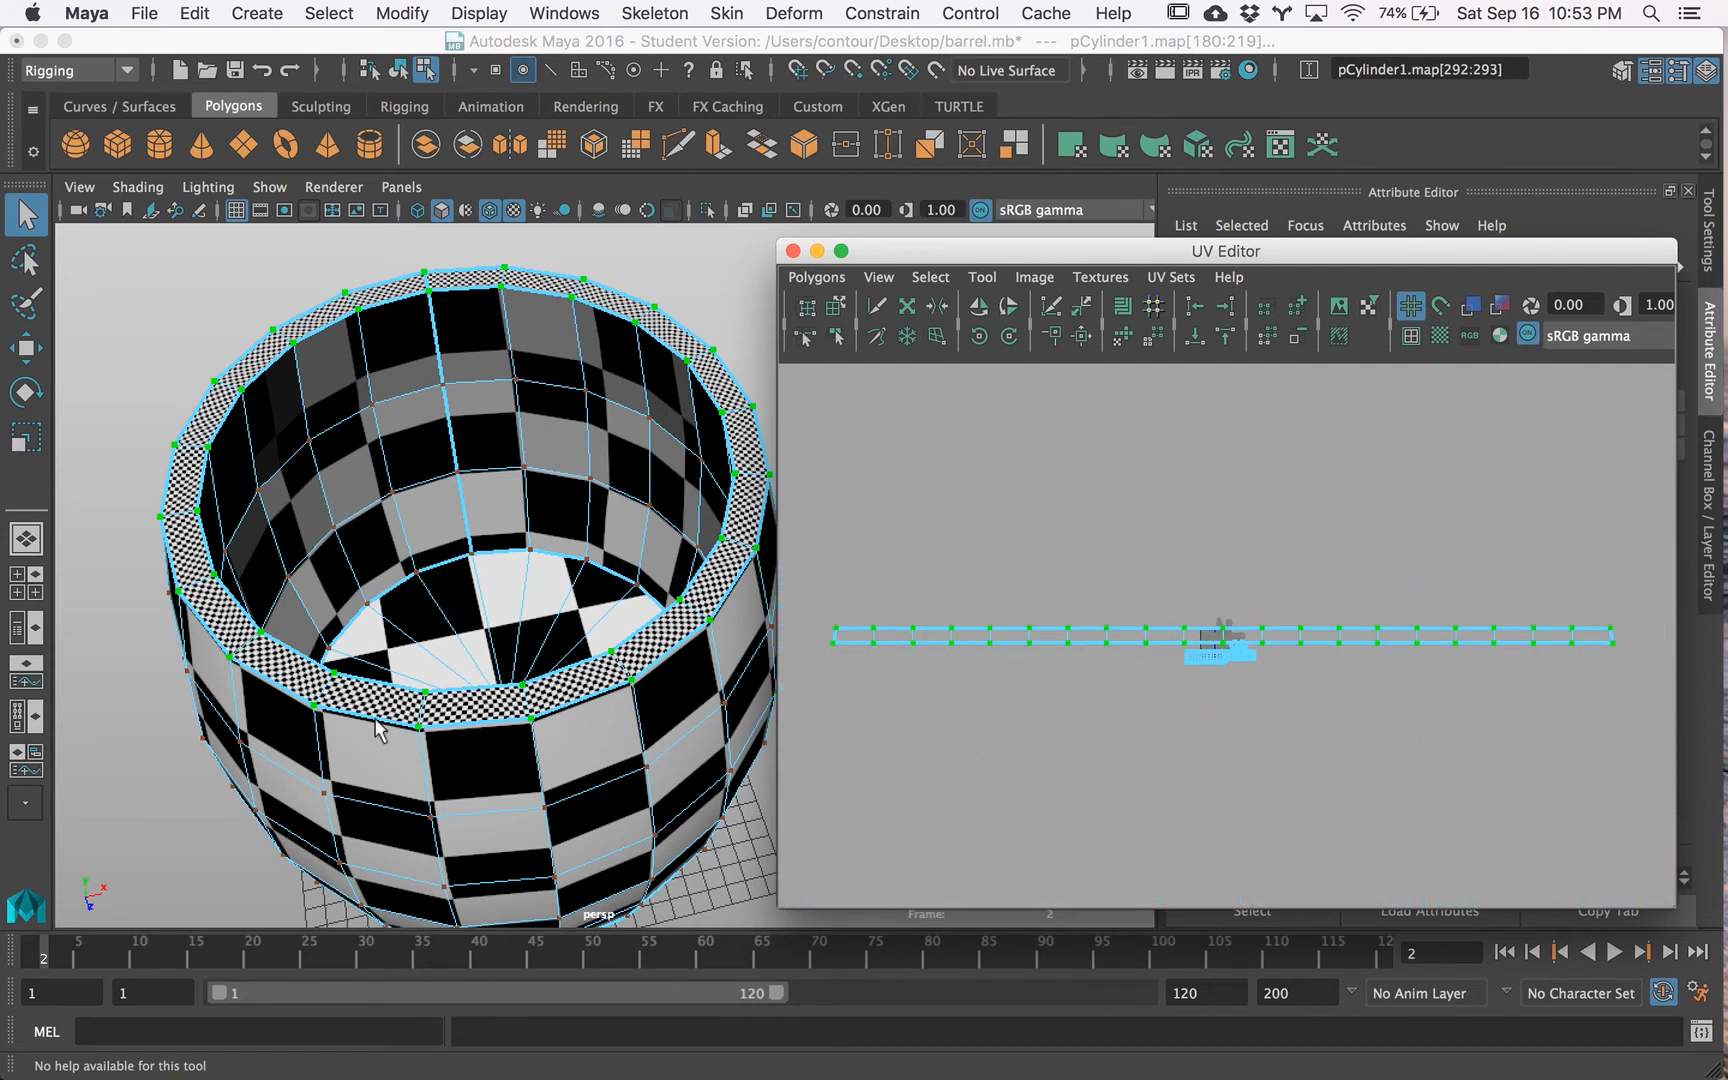
right_click_drag(927, 626, 935, 625)
key("r")
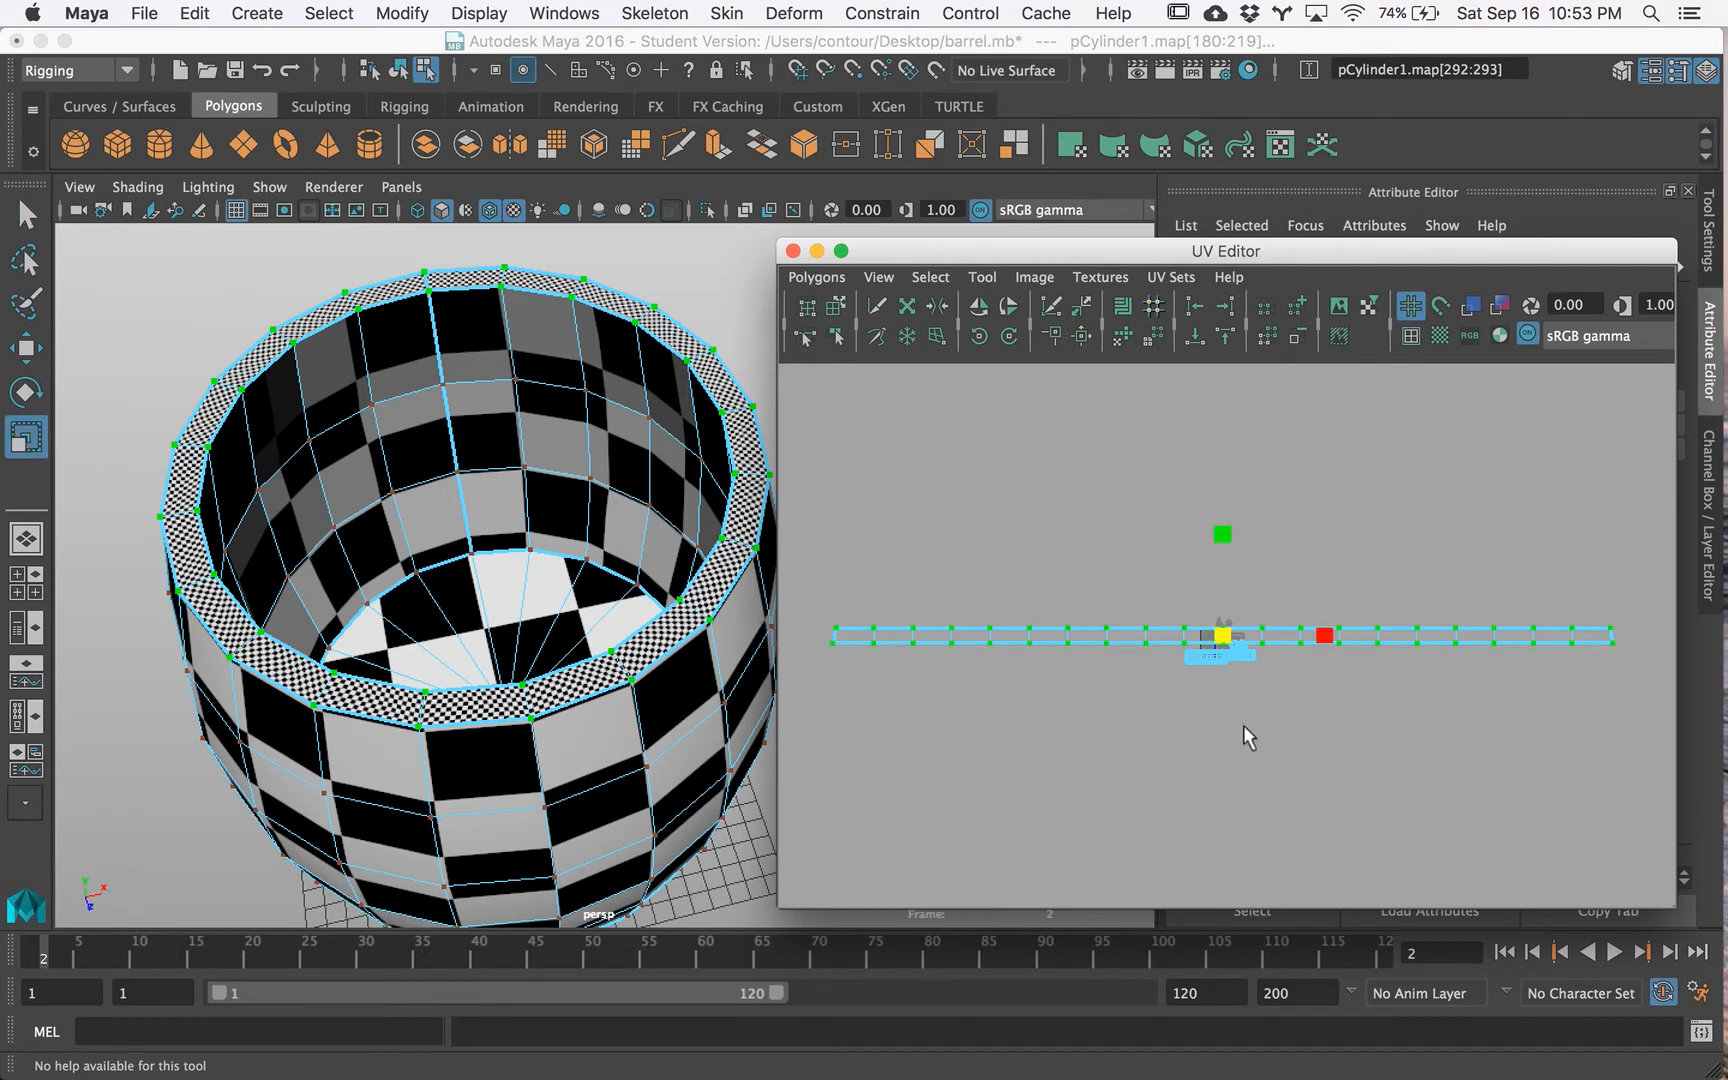
middle_click_drag(1298, 740, 1172, 617)
key("f")
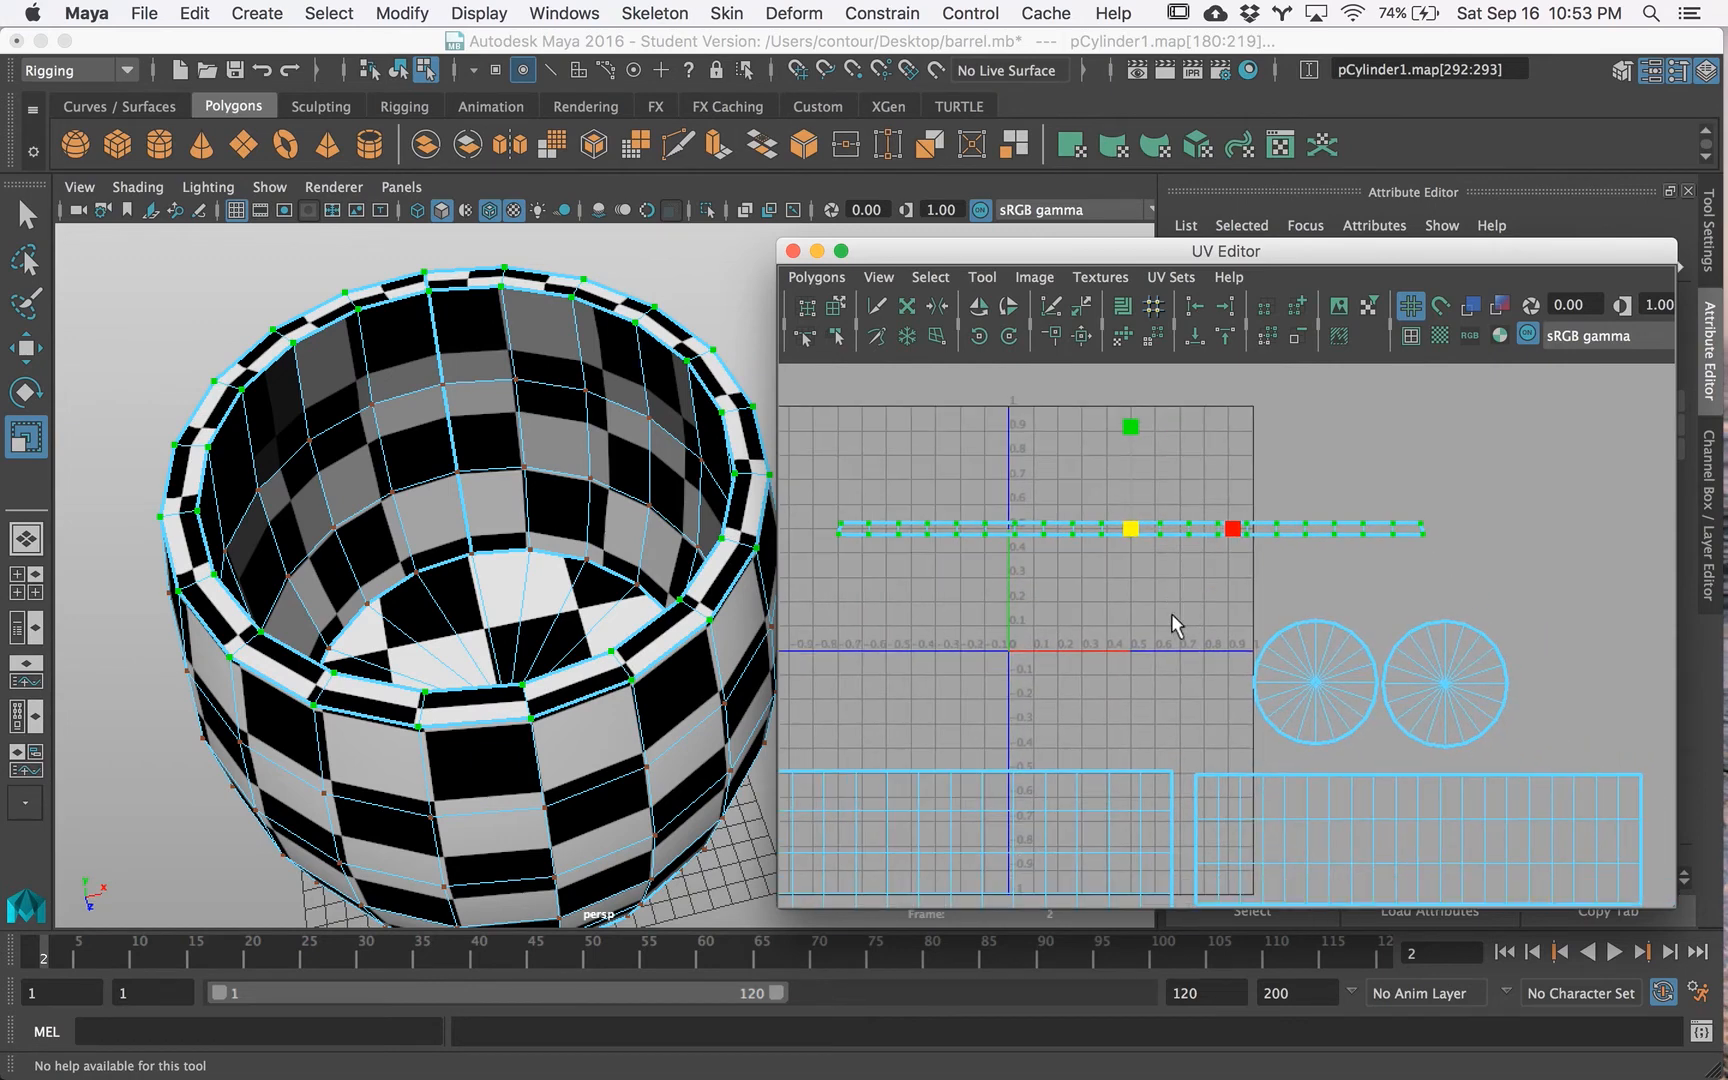
left_click_drag(1120, 536, 1129, 419)
key("w")
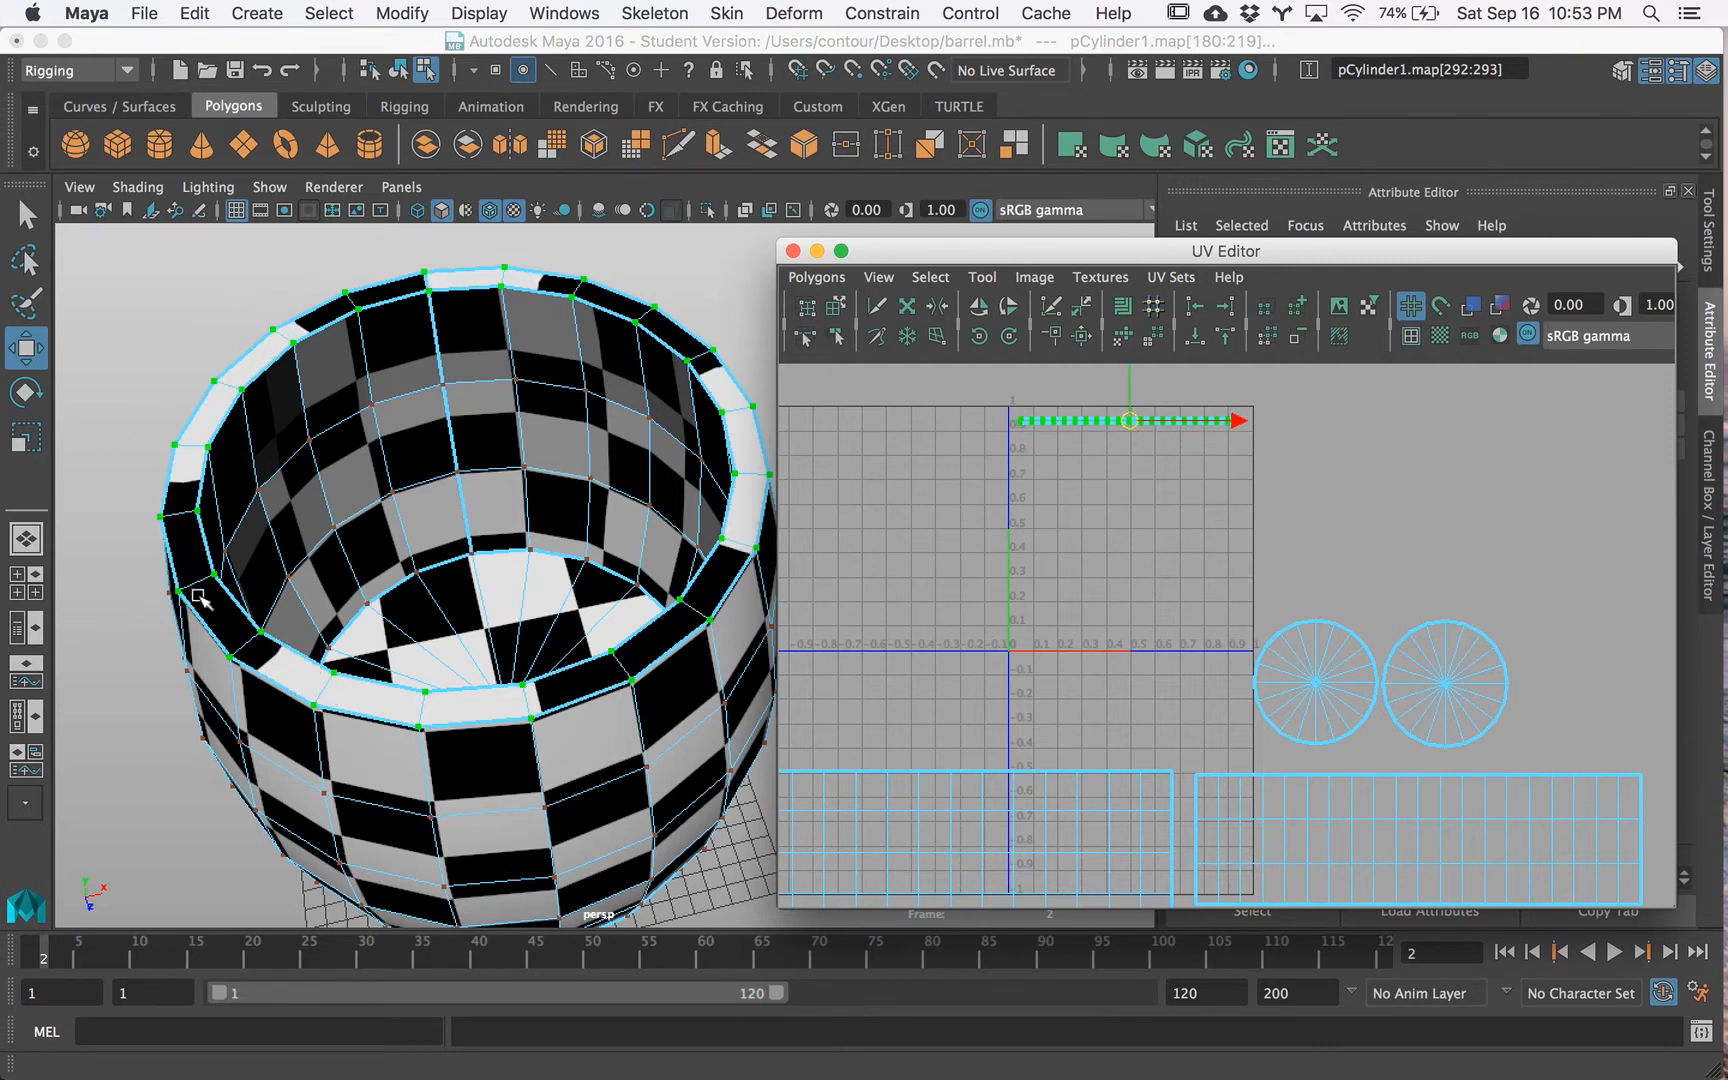
key("q")
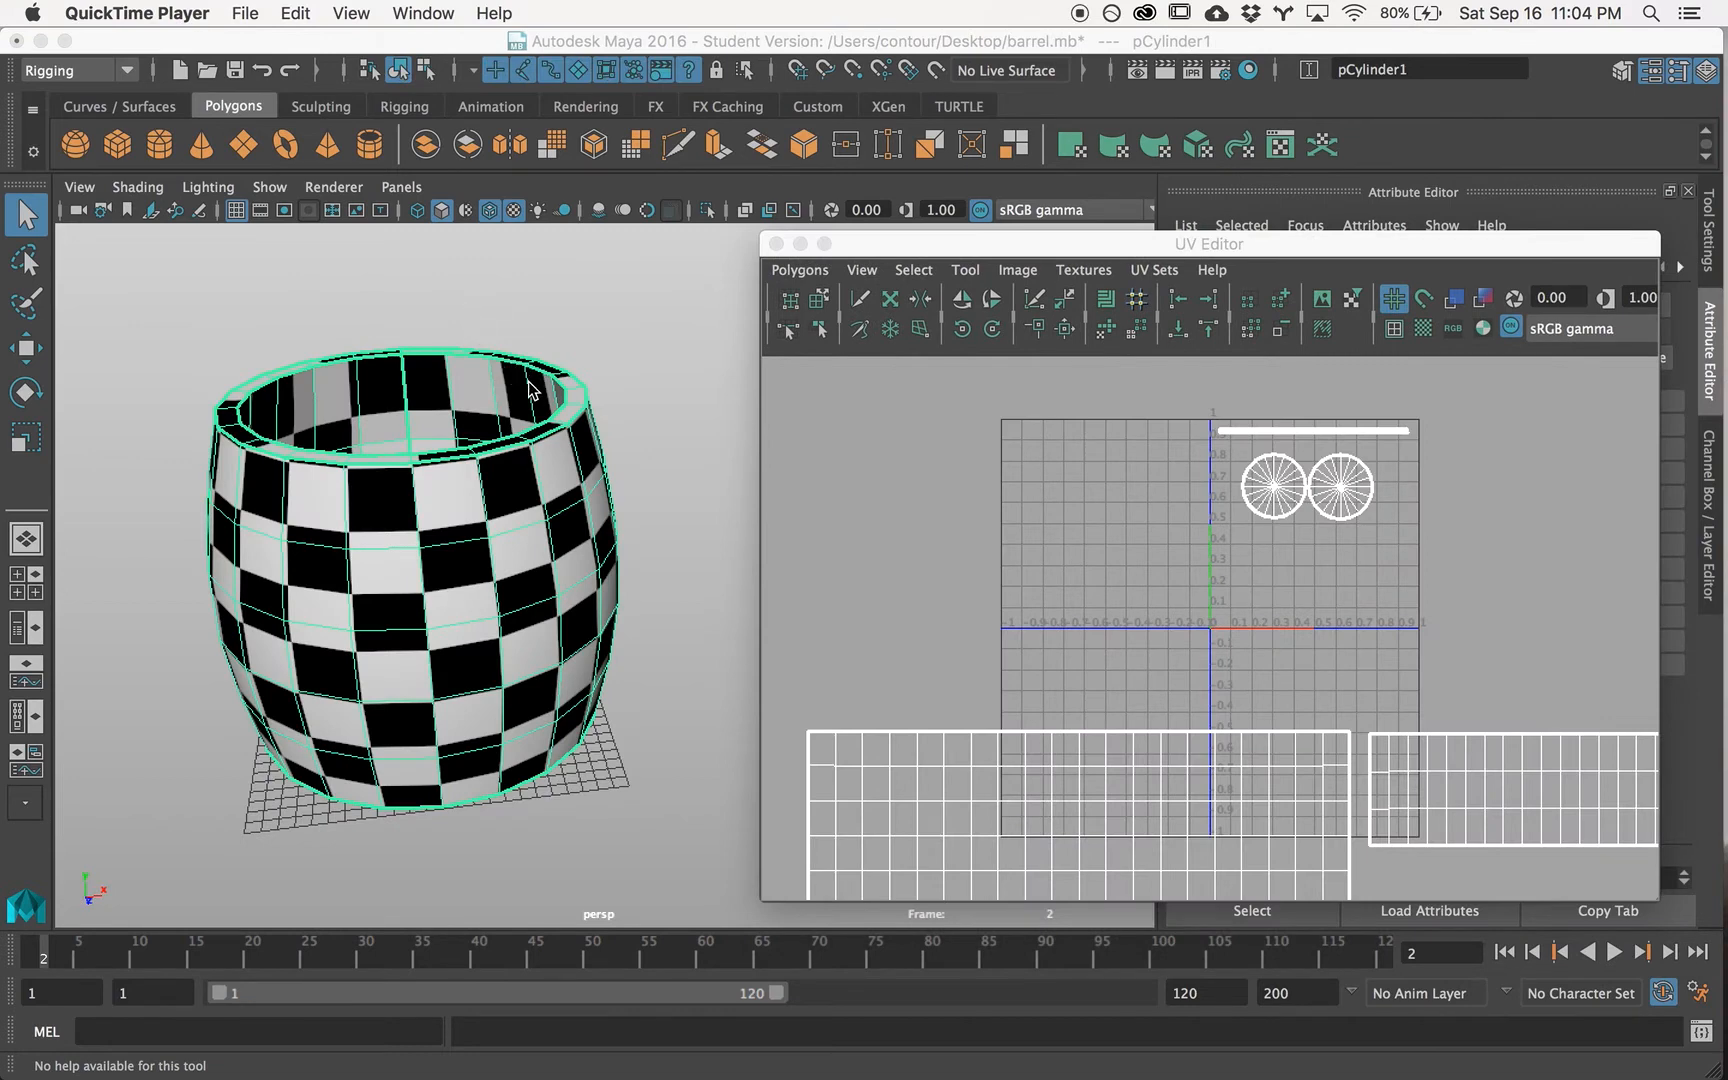
Step: Deselect the barrel, then select the C-shaped curved tube and frame it in the perspective view
left_click(736, 404)
right_click_drag(634, 413, 304, 470, "alt")
middle_click_drag(304, 470, 433, 474, "alt")
left_click_drag(378, 456, 85, 707)
key("f")
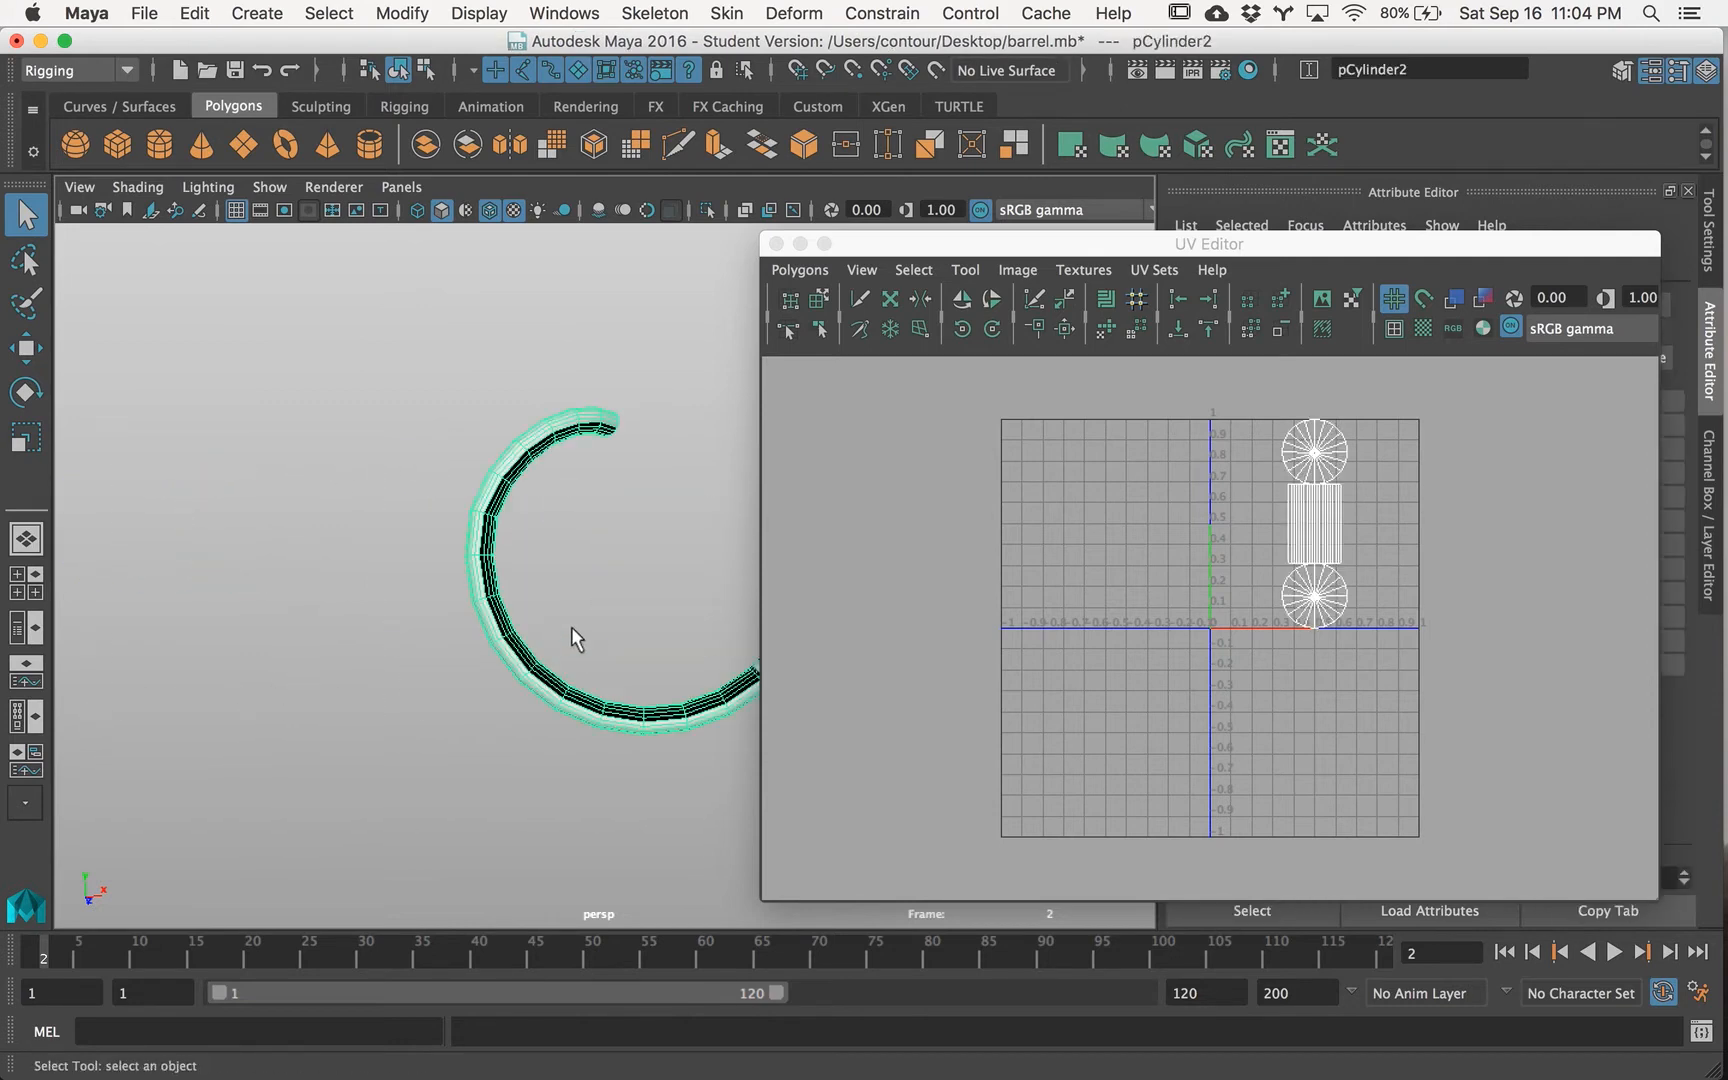
Step: Examine the curved tube's stretched checks and end caps from several sides, comparing them with its default UV layout
left_click_drag(571, 626, 160, 602, "alt")
left_click_drag(540, 598, 720, 622, "alt")
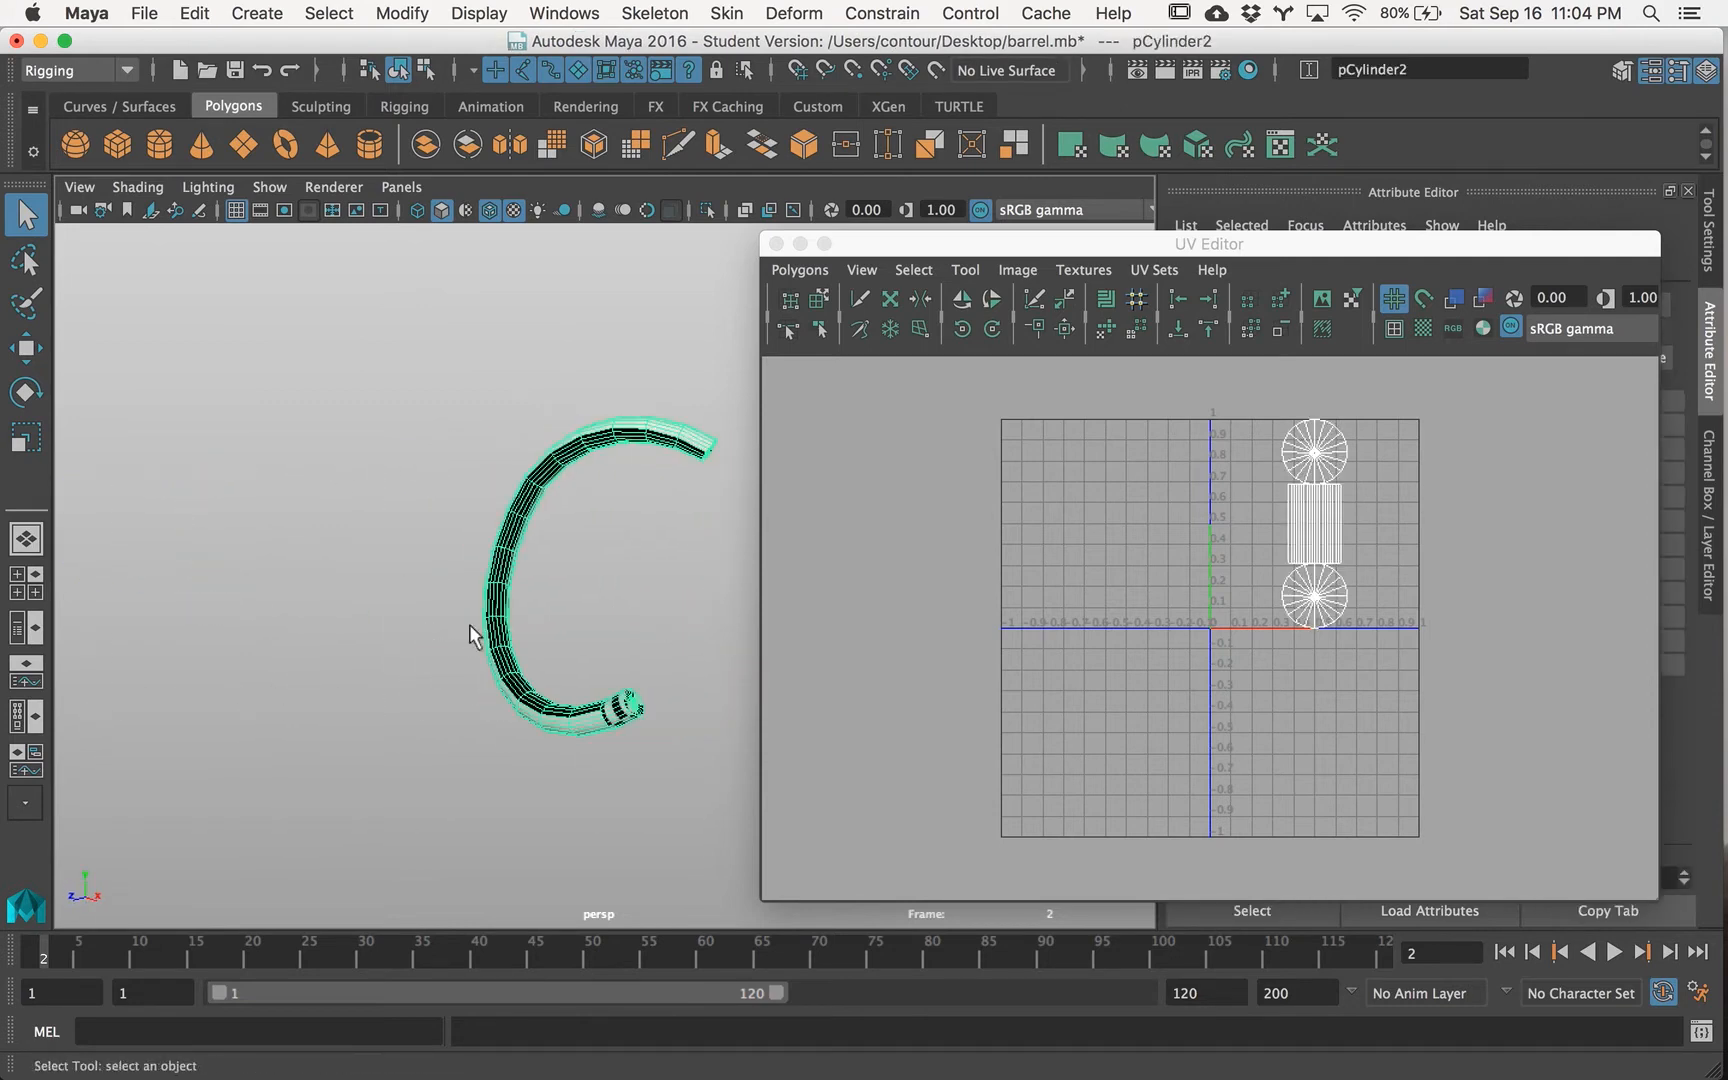
left_click_drag(473, 634, 648, 616, "alt")
middle_click_drag(648, 612, 365, 556, "alt")
right_click_drag(540, 557, 657, 543, "alt")
left_click(655, 544)
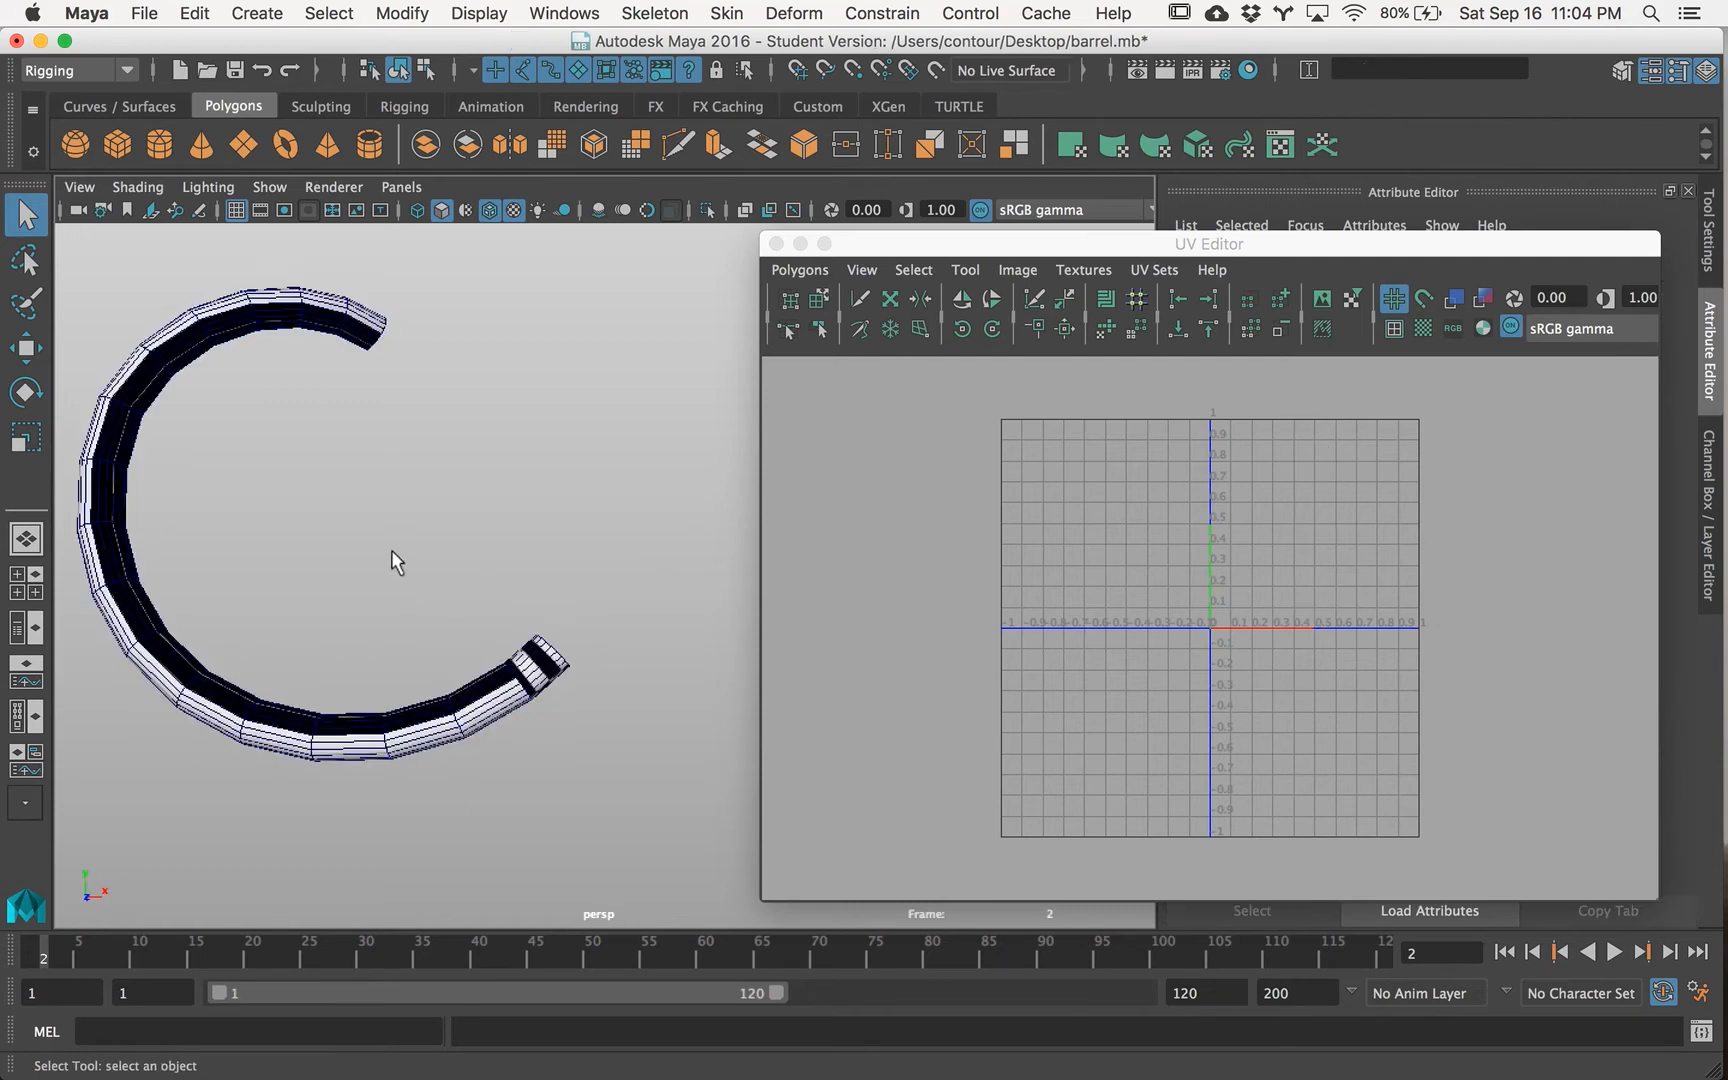
middle_click_drag(393, 563, 495, 588, "alt")
left_click_drag(455, 606, 306, 779)
left_click_drag(638, 579, 383, 533, "alt")
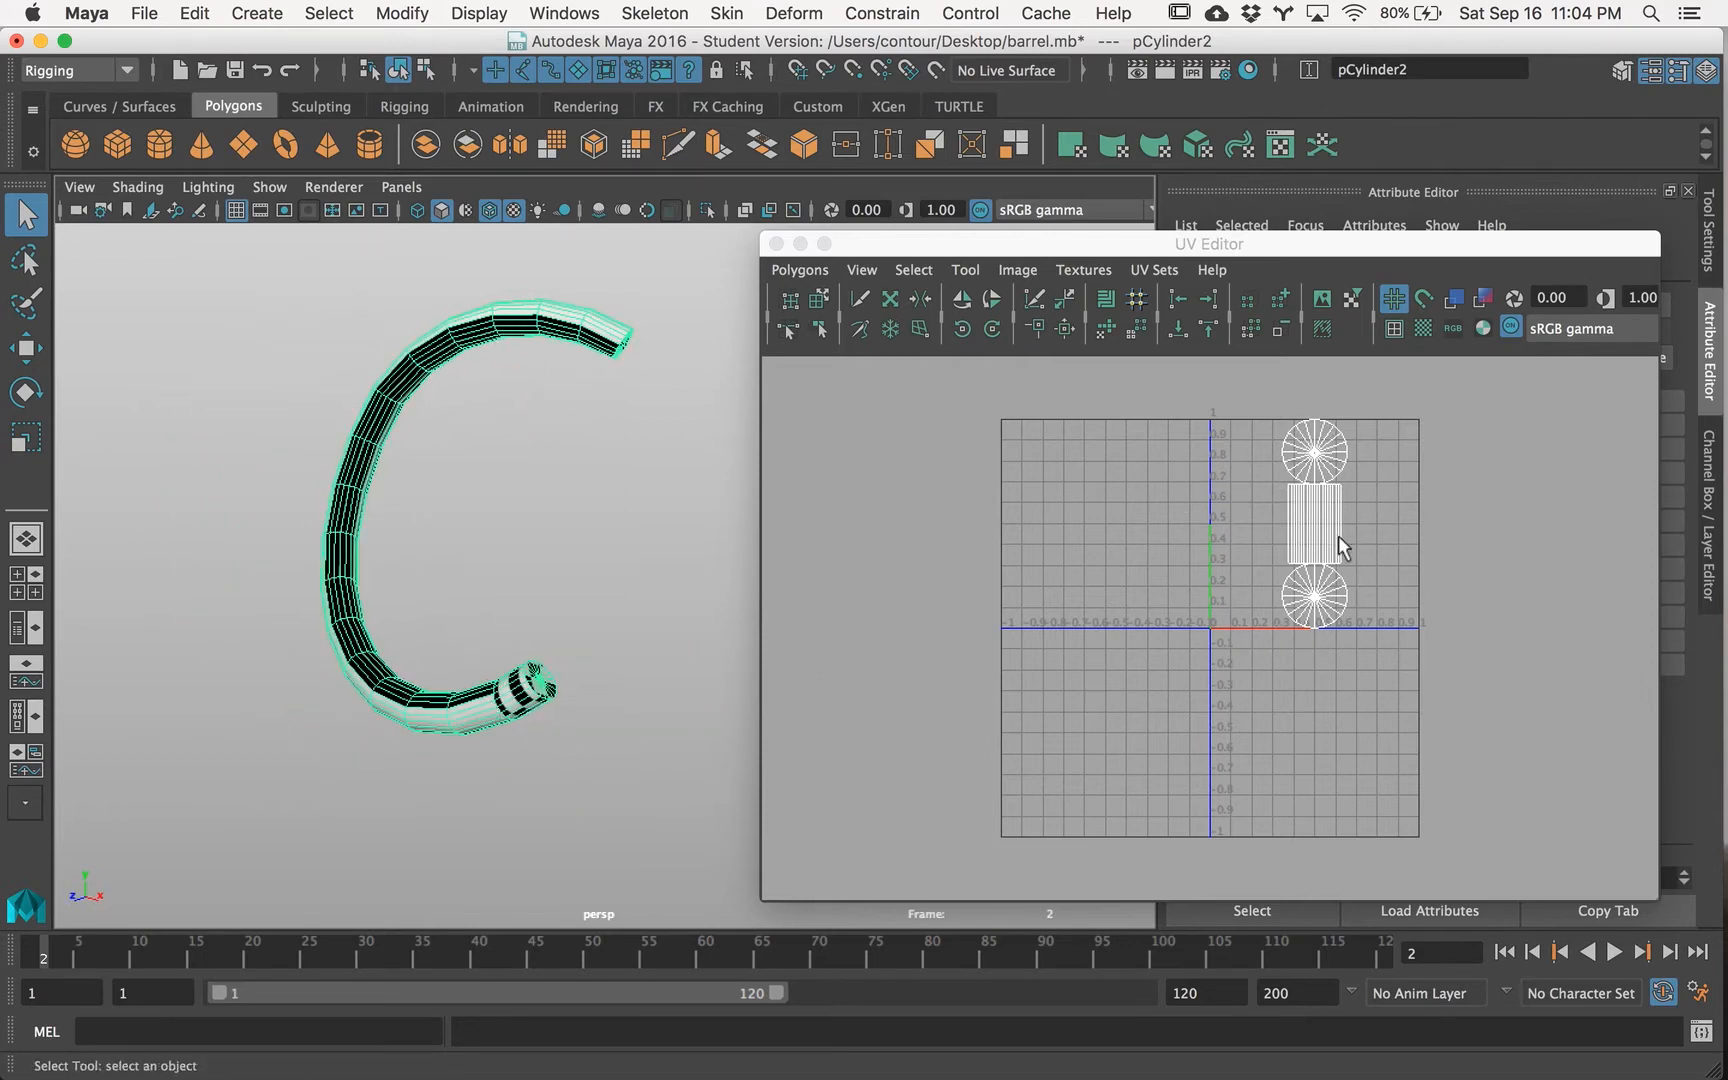
left_click_drag(408, 572, 526, 524, "alt")
middle_click_drag(526, 524, 485, 605, "alt")
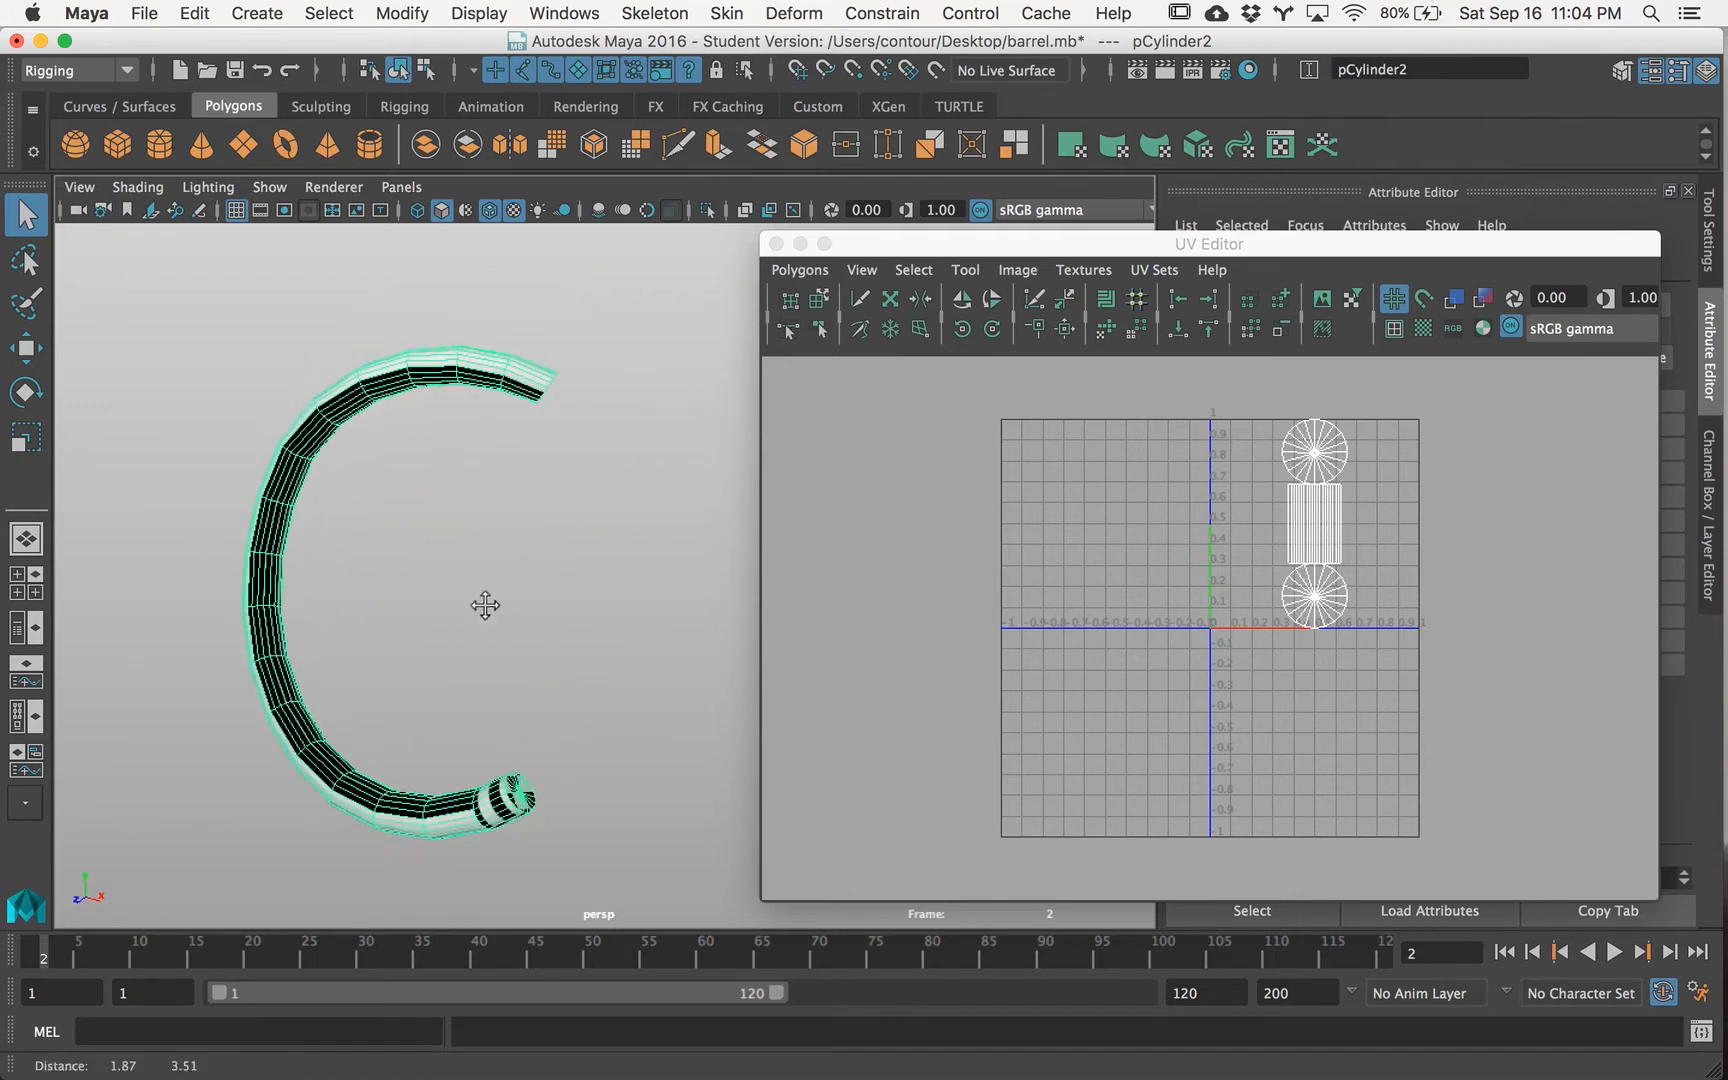
Step: Unitize the UVs of the whole curved tube
left_click_drag(485, 605, 390, 586, "alt")
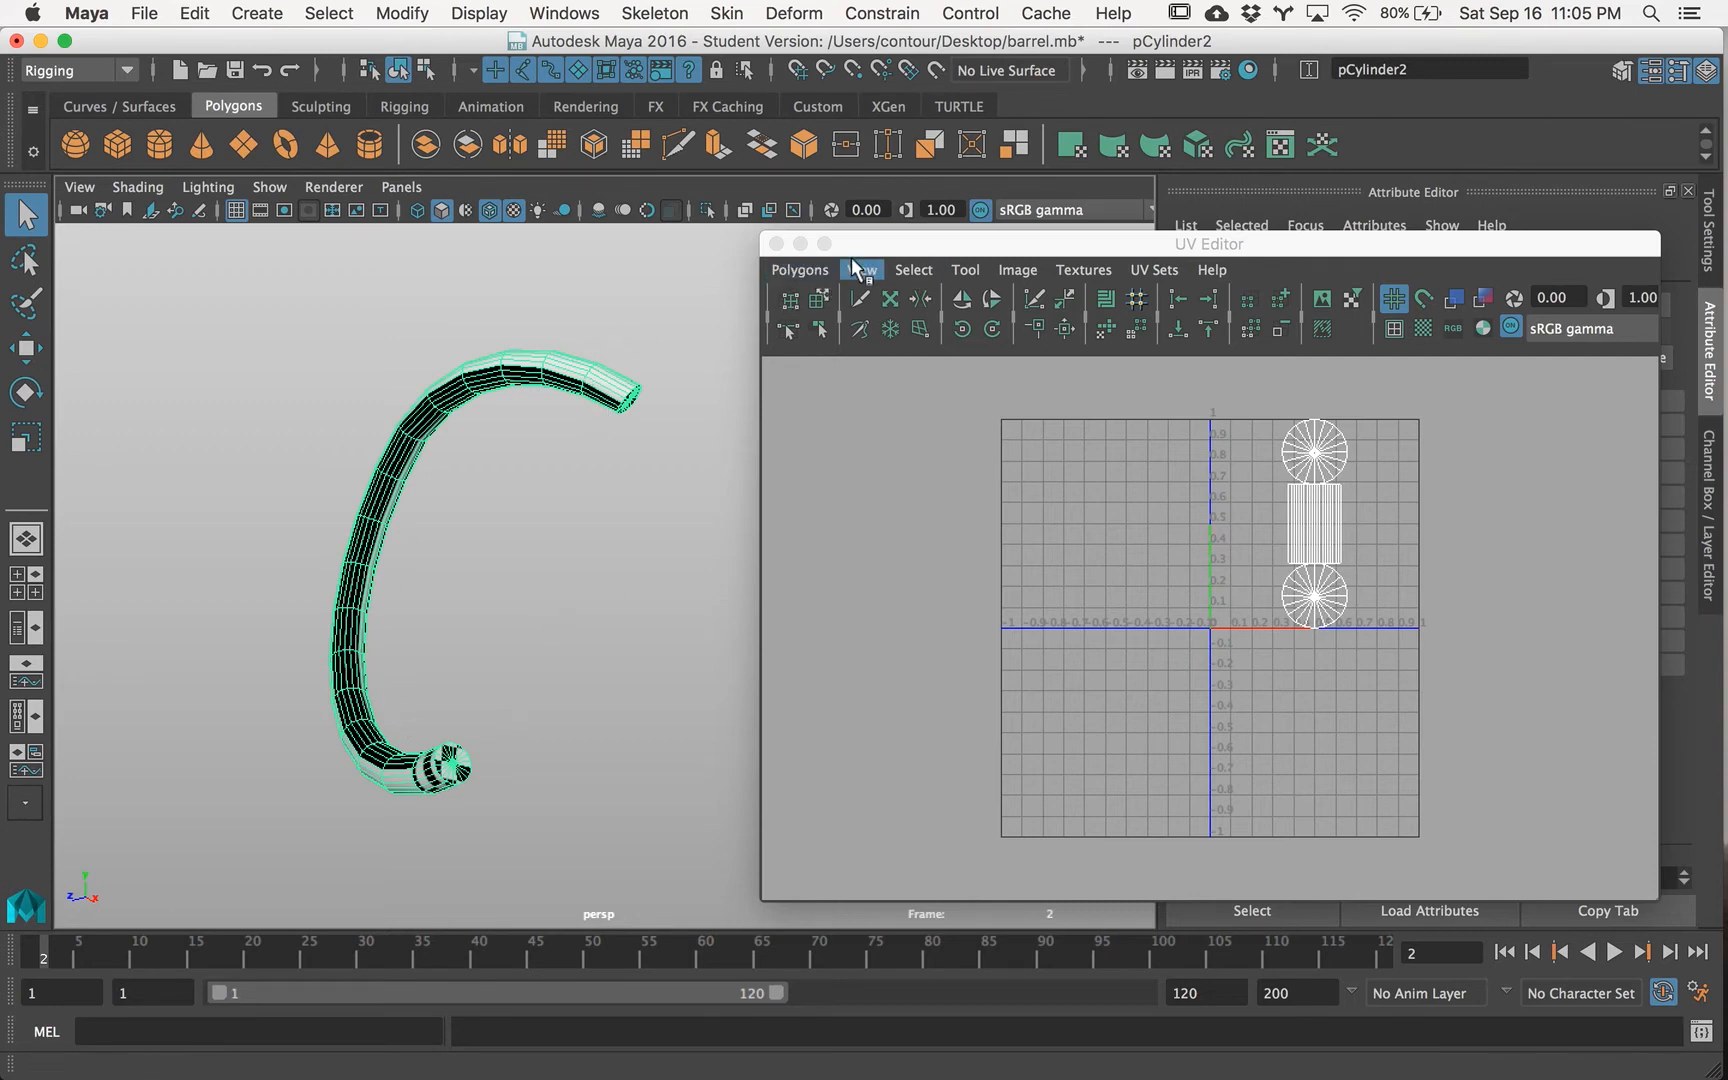
left_click(822, 272)
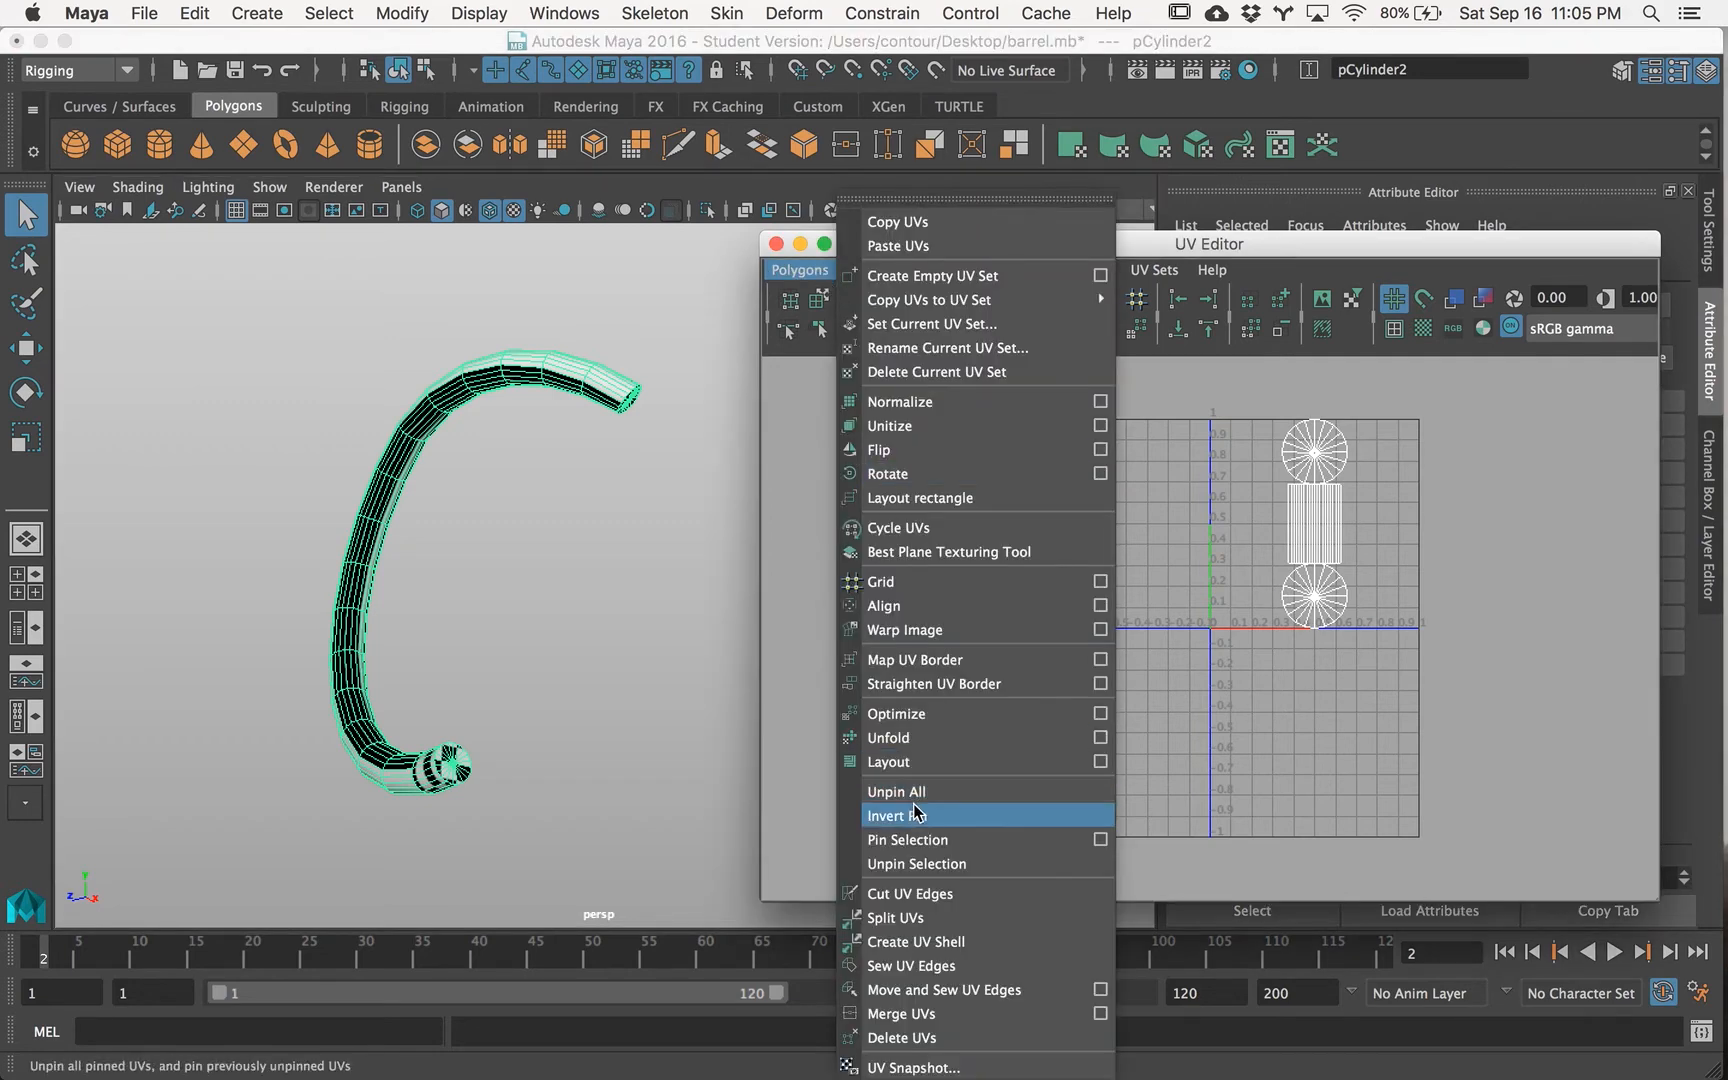
left_click(890, 426)
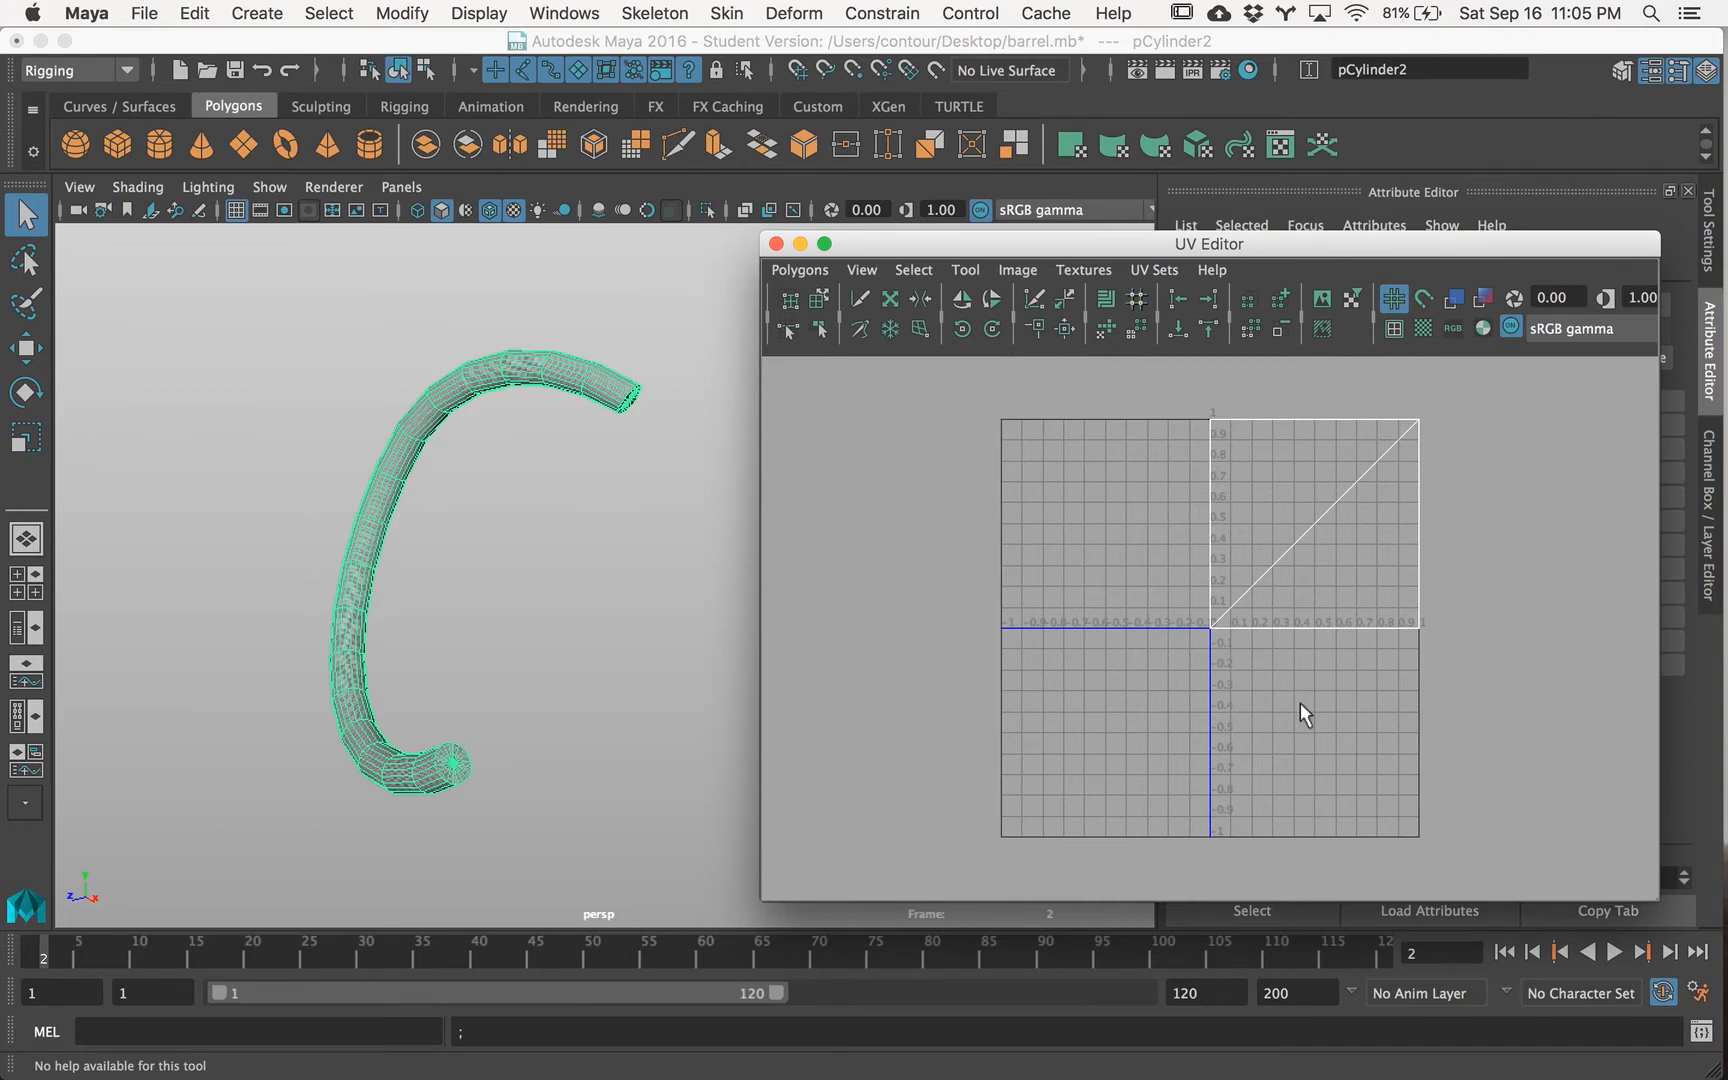
Step: Switch the curved tube to edge selection and select one lengthwise edge loop along its body
right_click(581, 366)
left_click(580, 298)
double_click(359, 587)
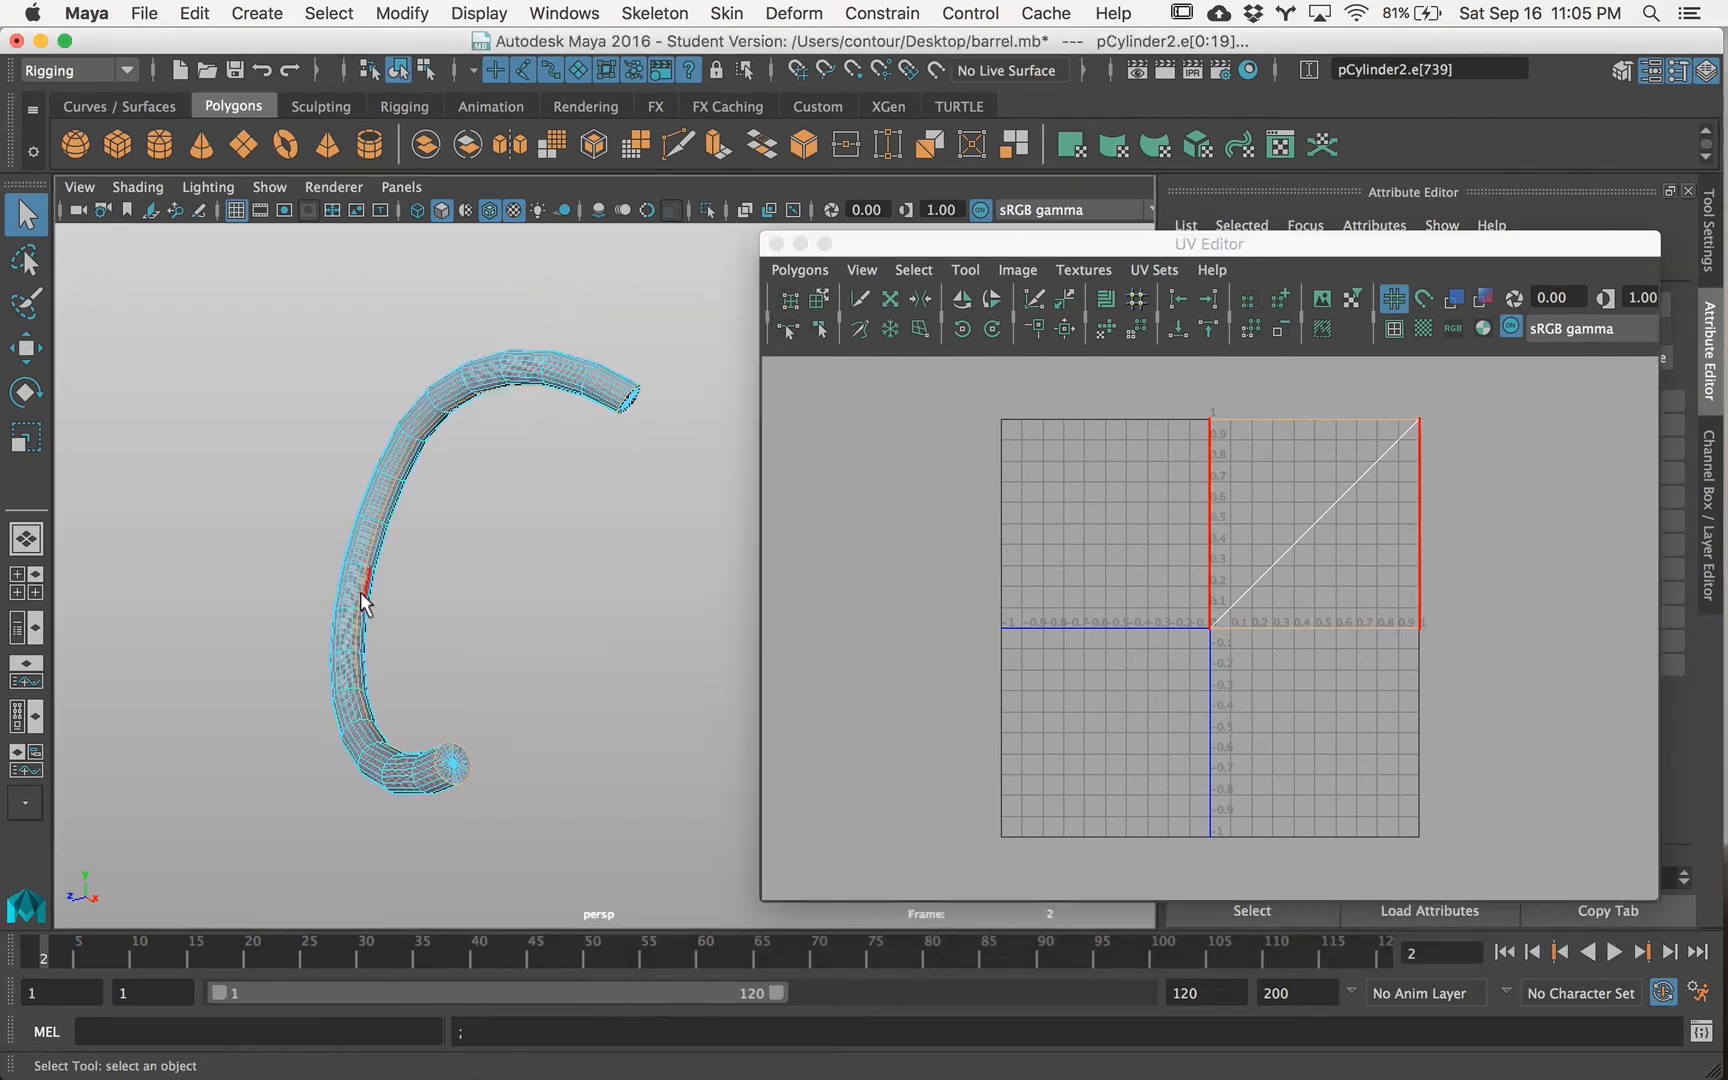
left_click(437, 578)
right_click_drag(228, 598, 450, 567, "alt")
left_click_drag(481, 555, 413, 551, "alt")
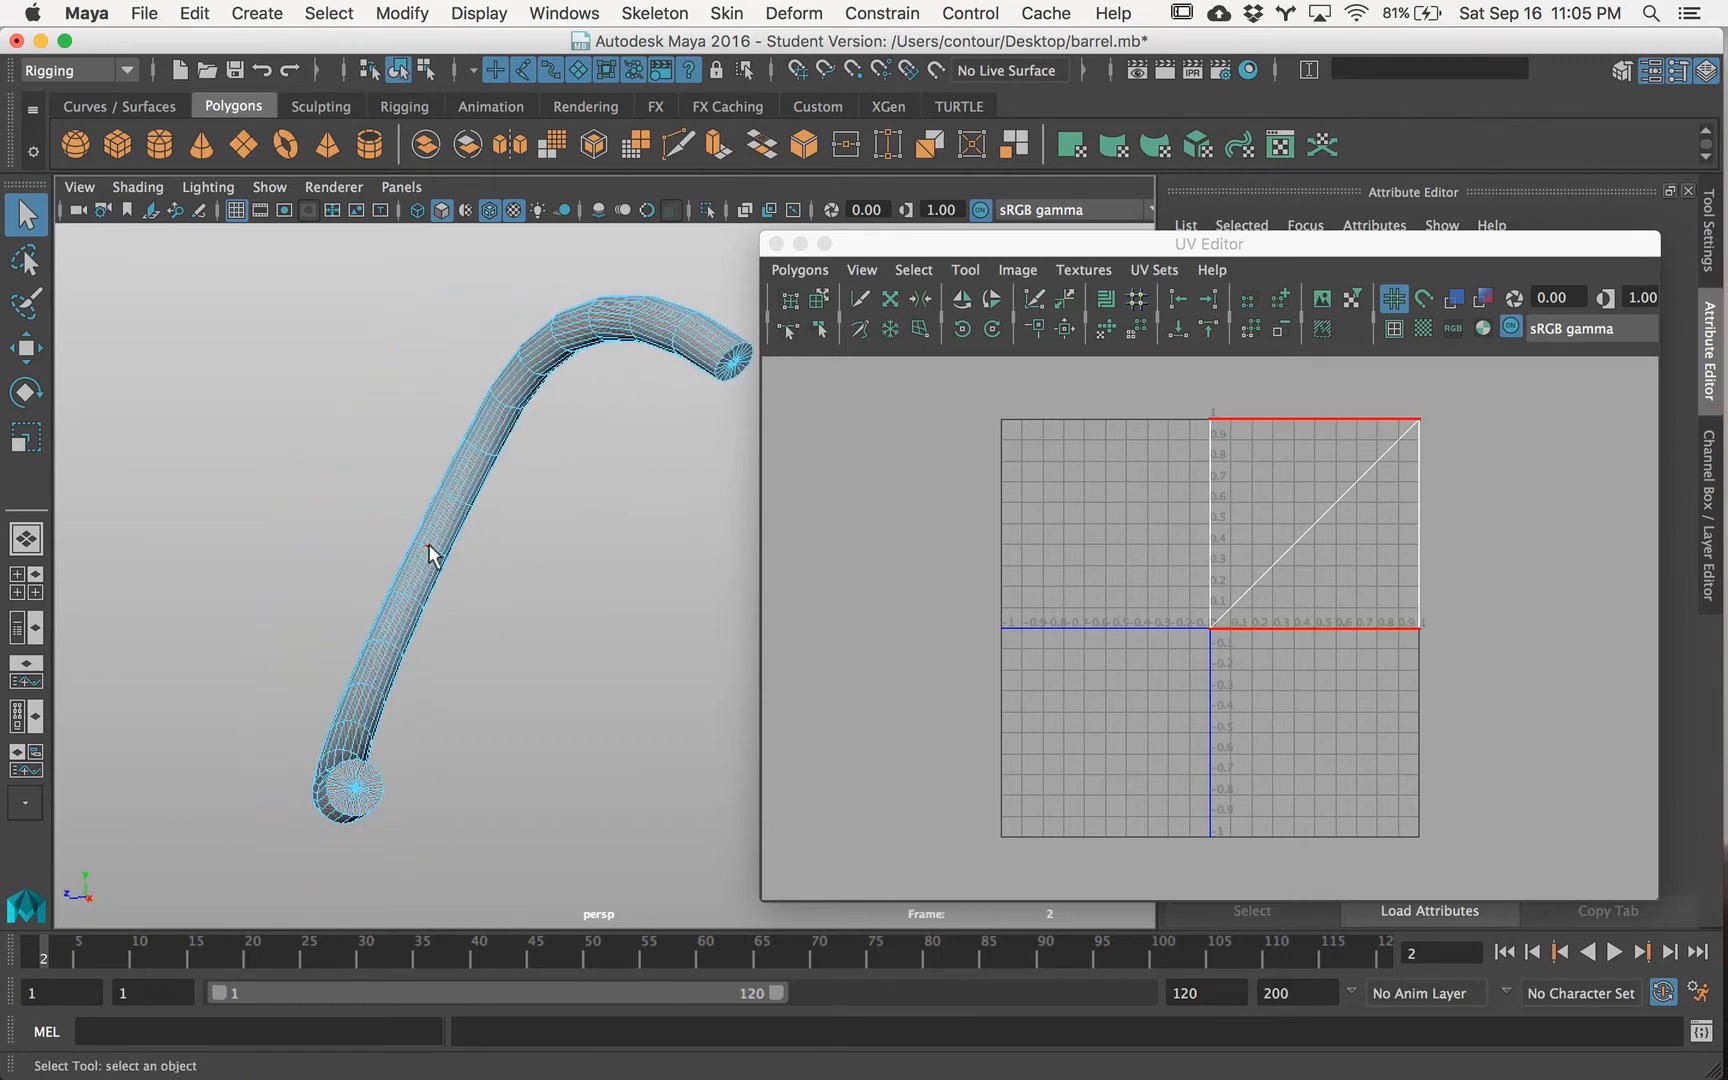
double_click(437, 545)
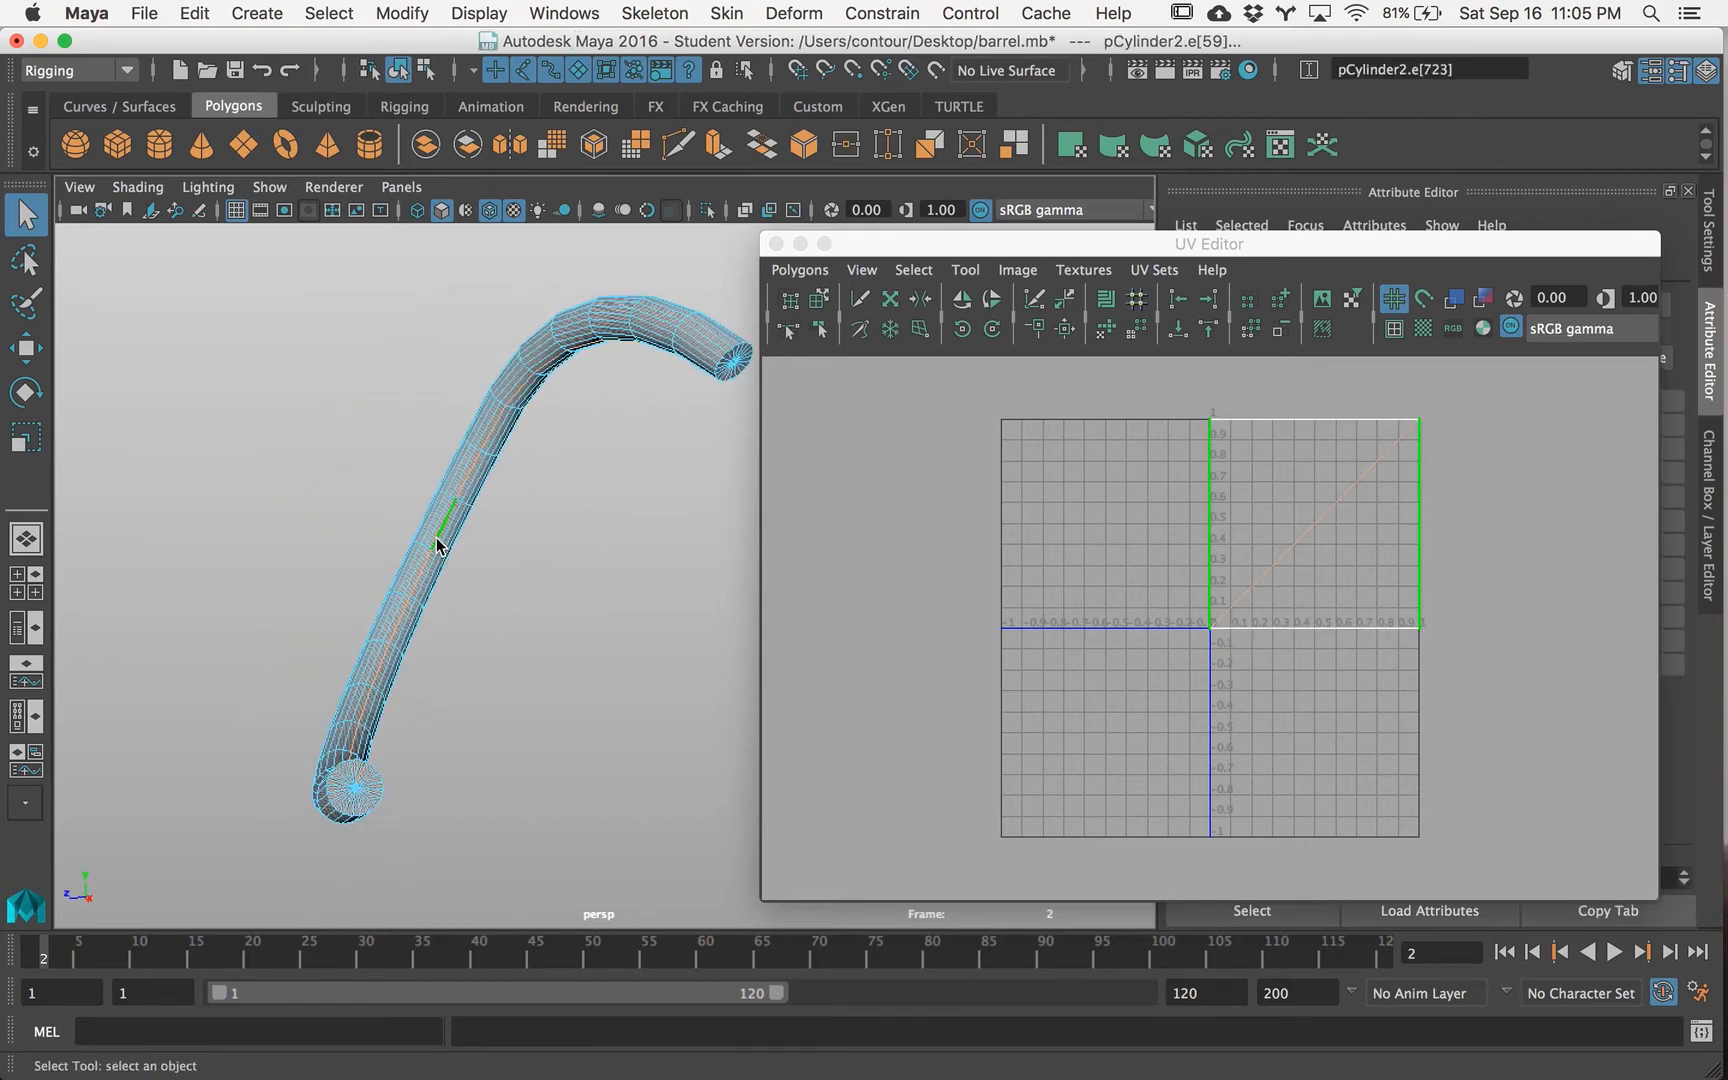
Step: Add the border edge loop around the tube's lower end cap to the edge selection
left_click_drag(437, 545, 312, 706, "alt")
scroll(312, 706, "up", 5)
middle_click_drag(572, 662, 687, 629, "alt")
scroll(687, 629, "up", 5)
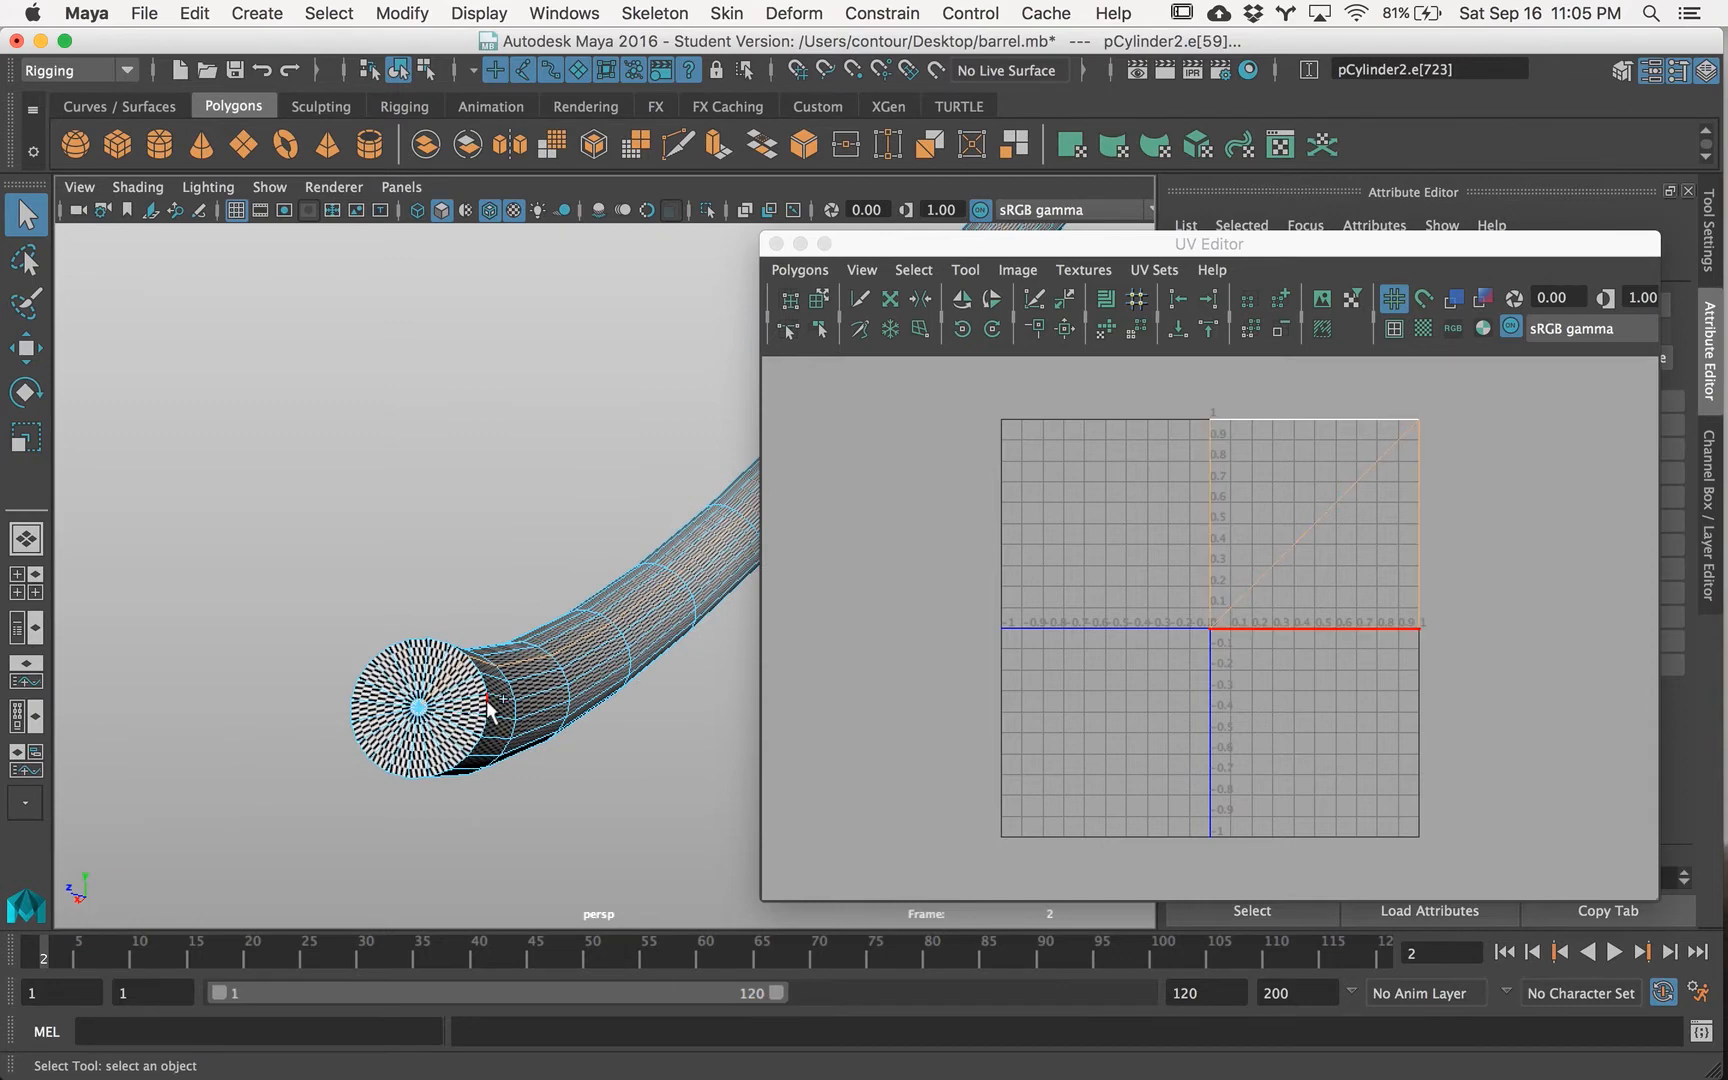
double_click(487, 700, "shift")
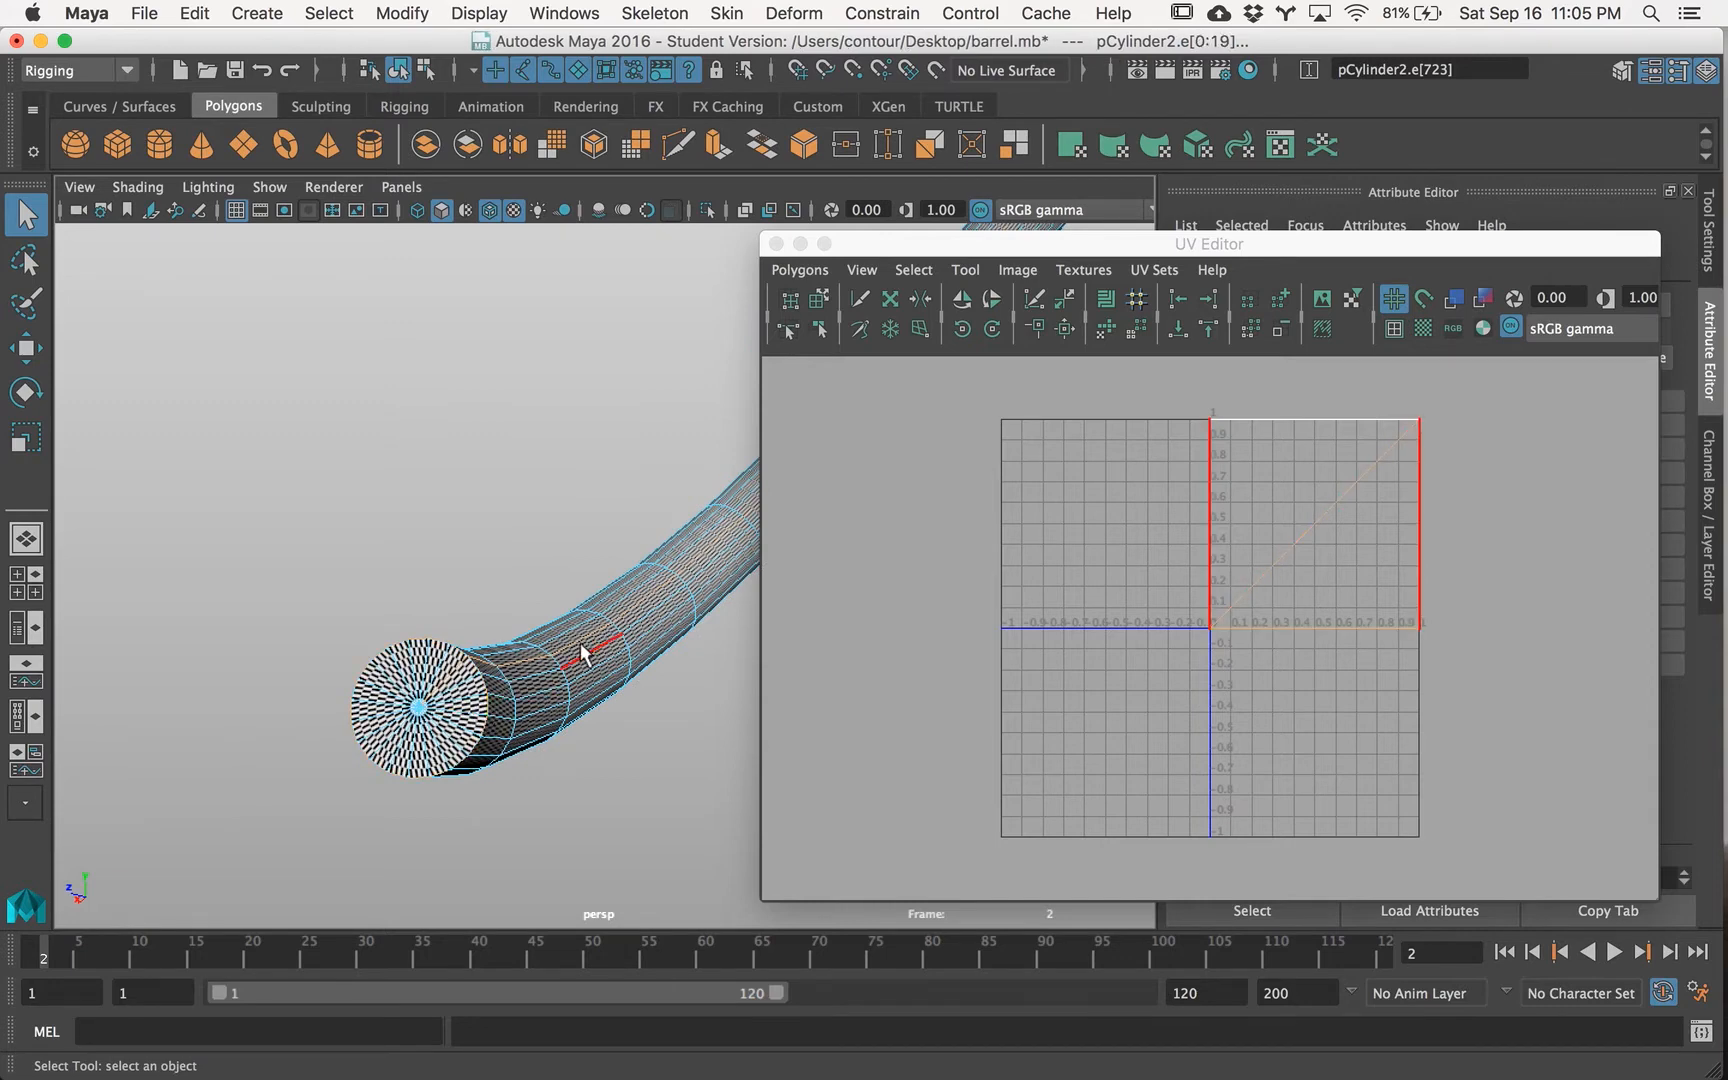
scroll(507, 674, "down", 1)
scroll(507, 674, "down", 1)
key("5")
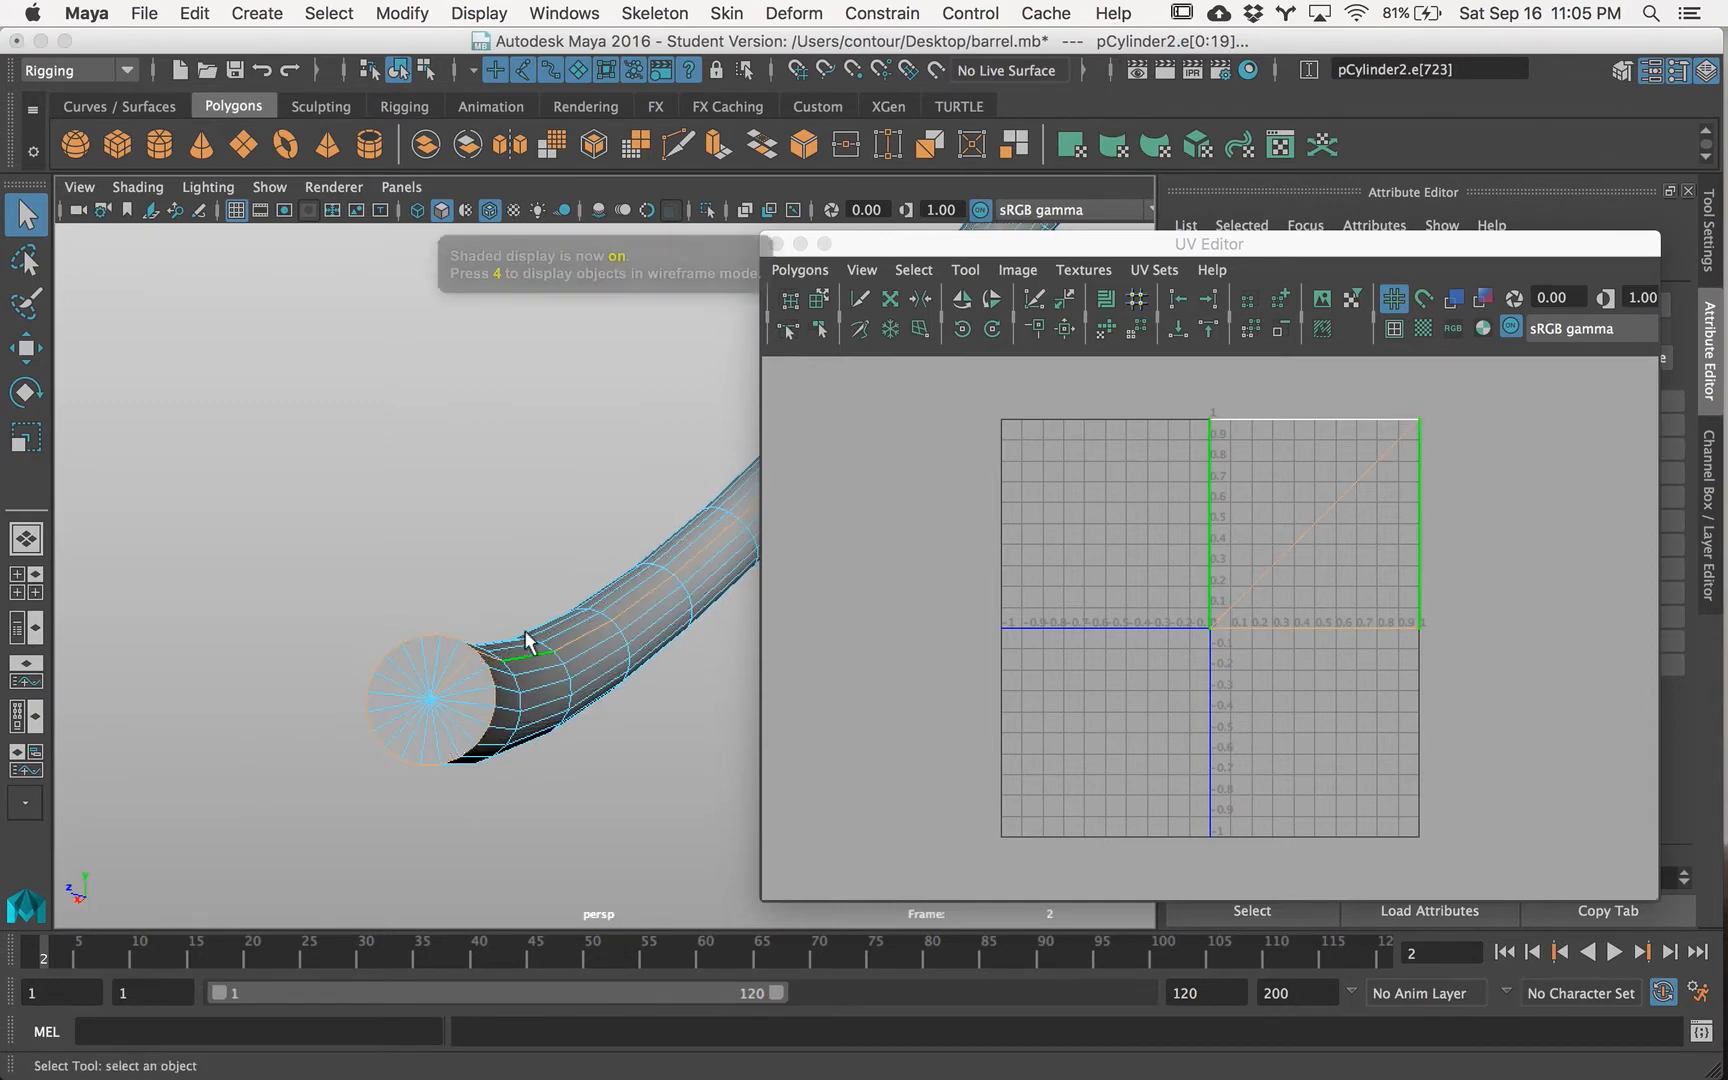
key("6")
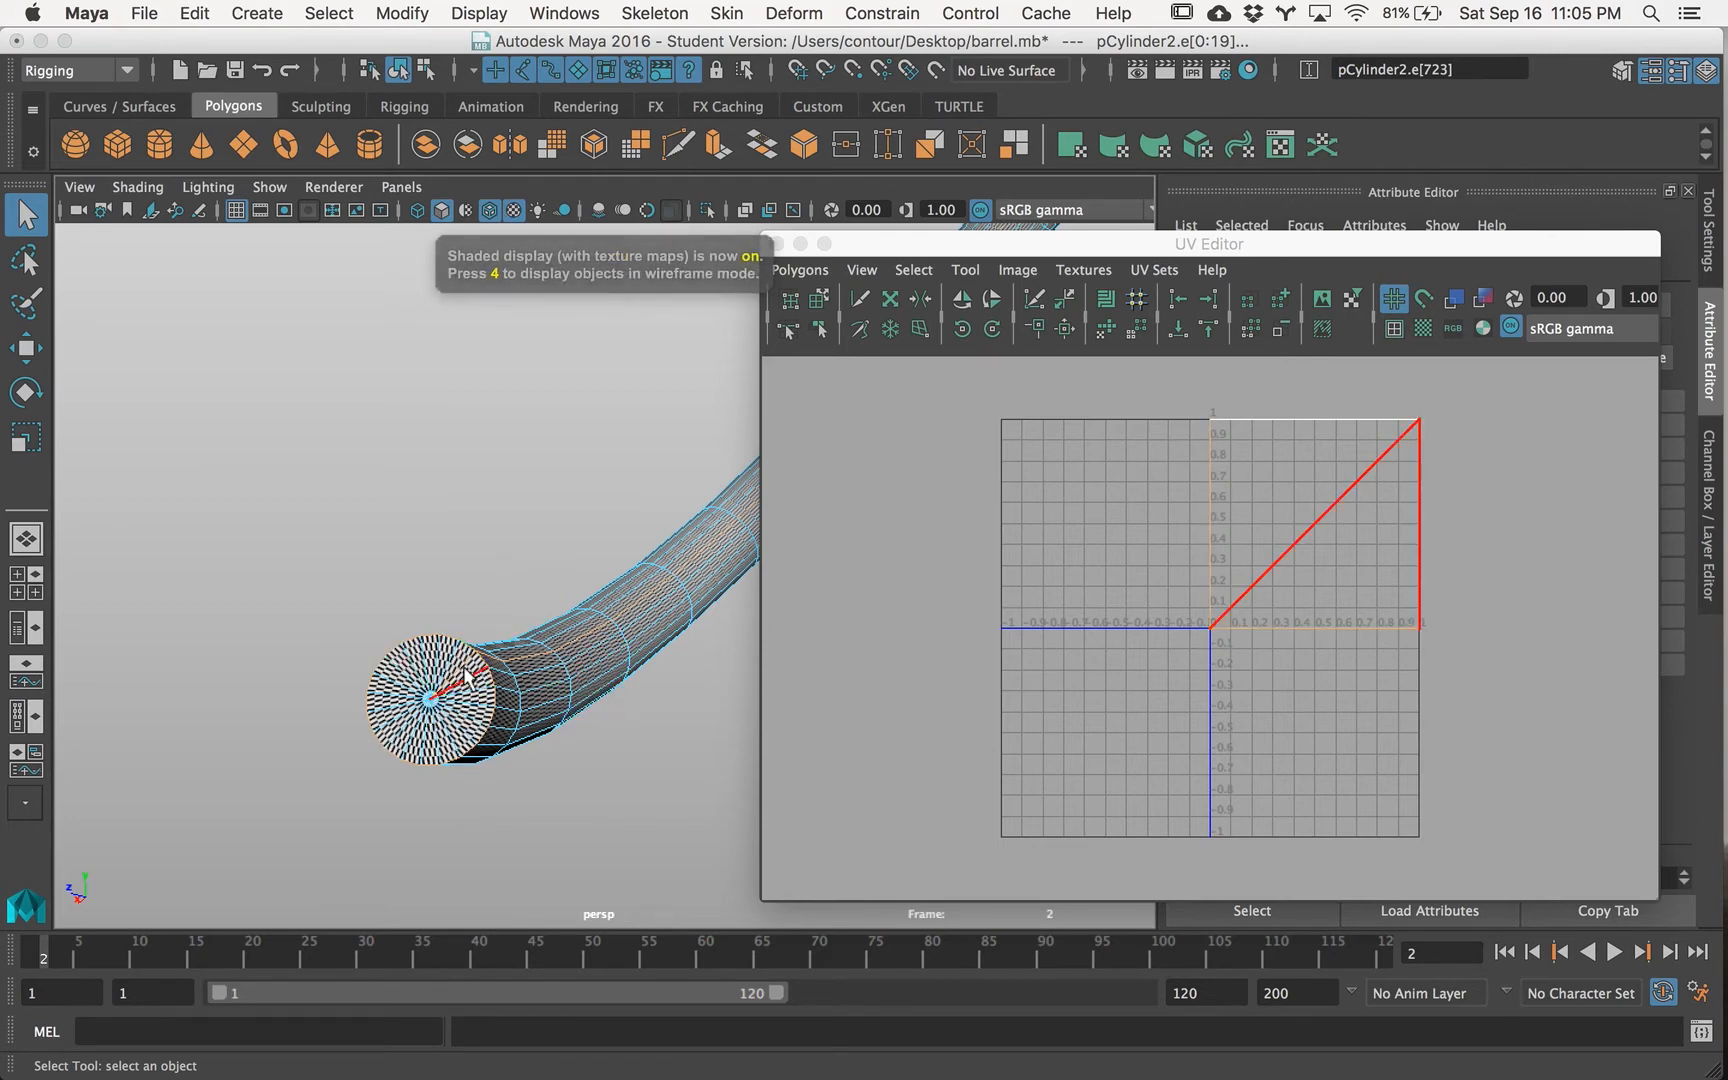
Step: Add the border edge loop around the tube's opposite end cap to the edge selection
scroll(338, 698, "down", 1)
left_click_drag(338, 698, 420, 555, "alt")
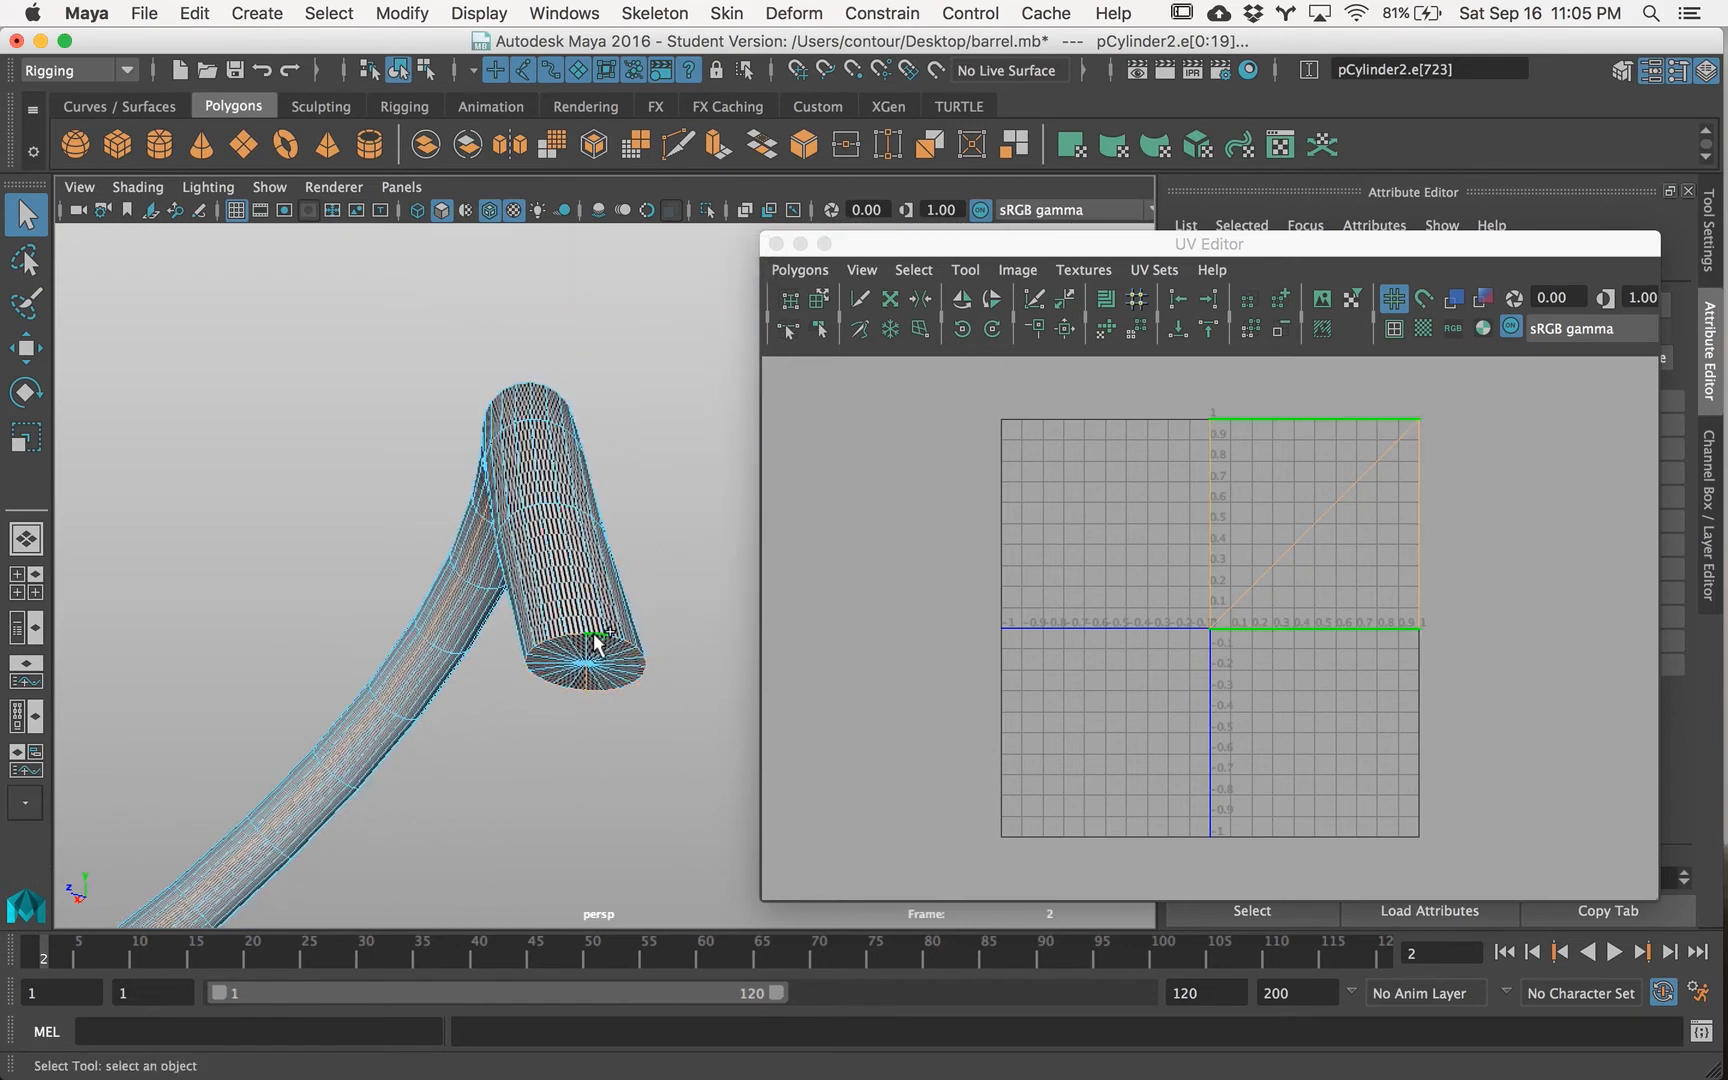
middle_click_drag(617, 629, 486, 418, "alt")
left_click_drag(567, 451, 362, 546, "alt")
middle_click_drag(207, 726, 234, 688, "alt")
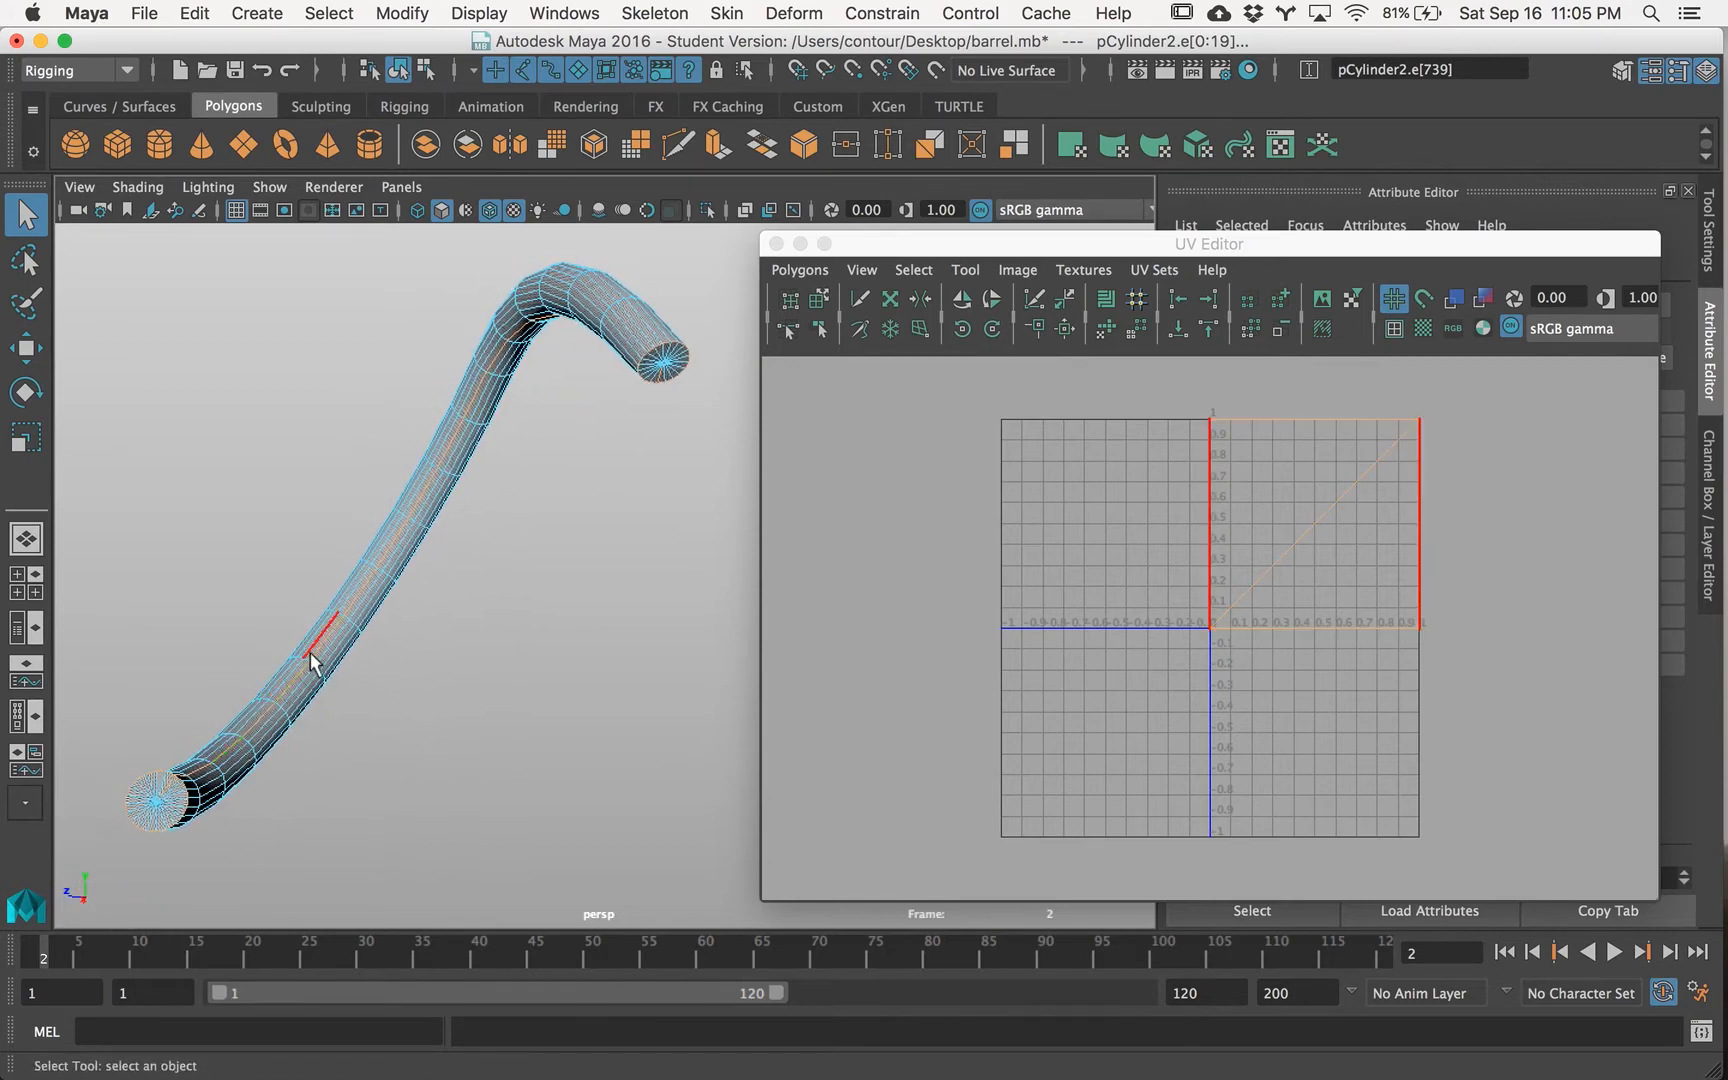
Step: Convert the selected edge loops to UVs and invert the selection across the whole tube
right_click(345, 598, "shift")
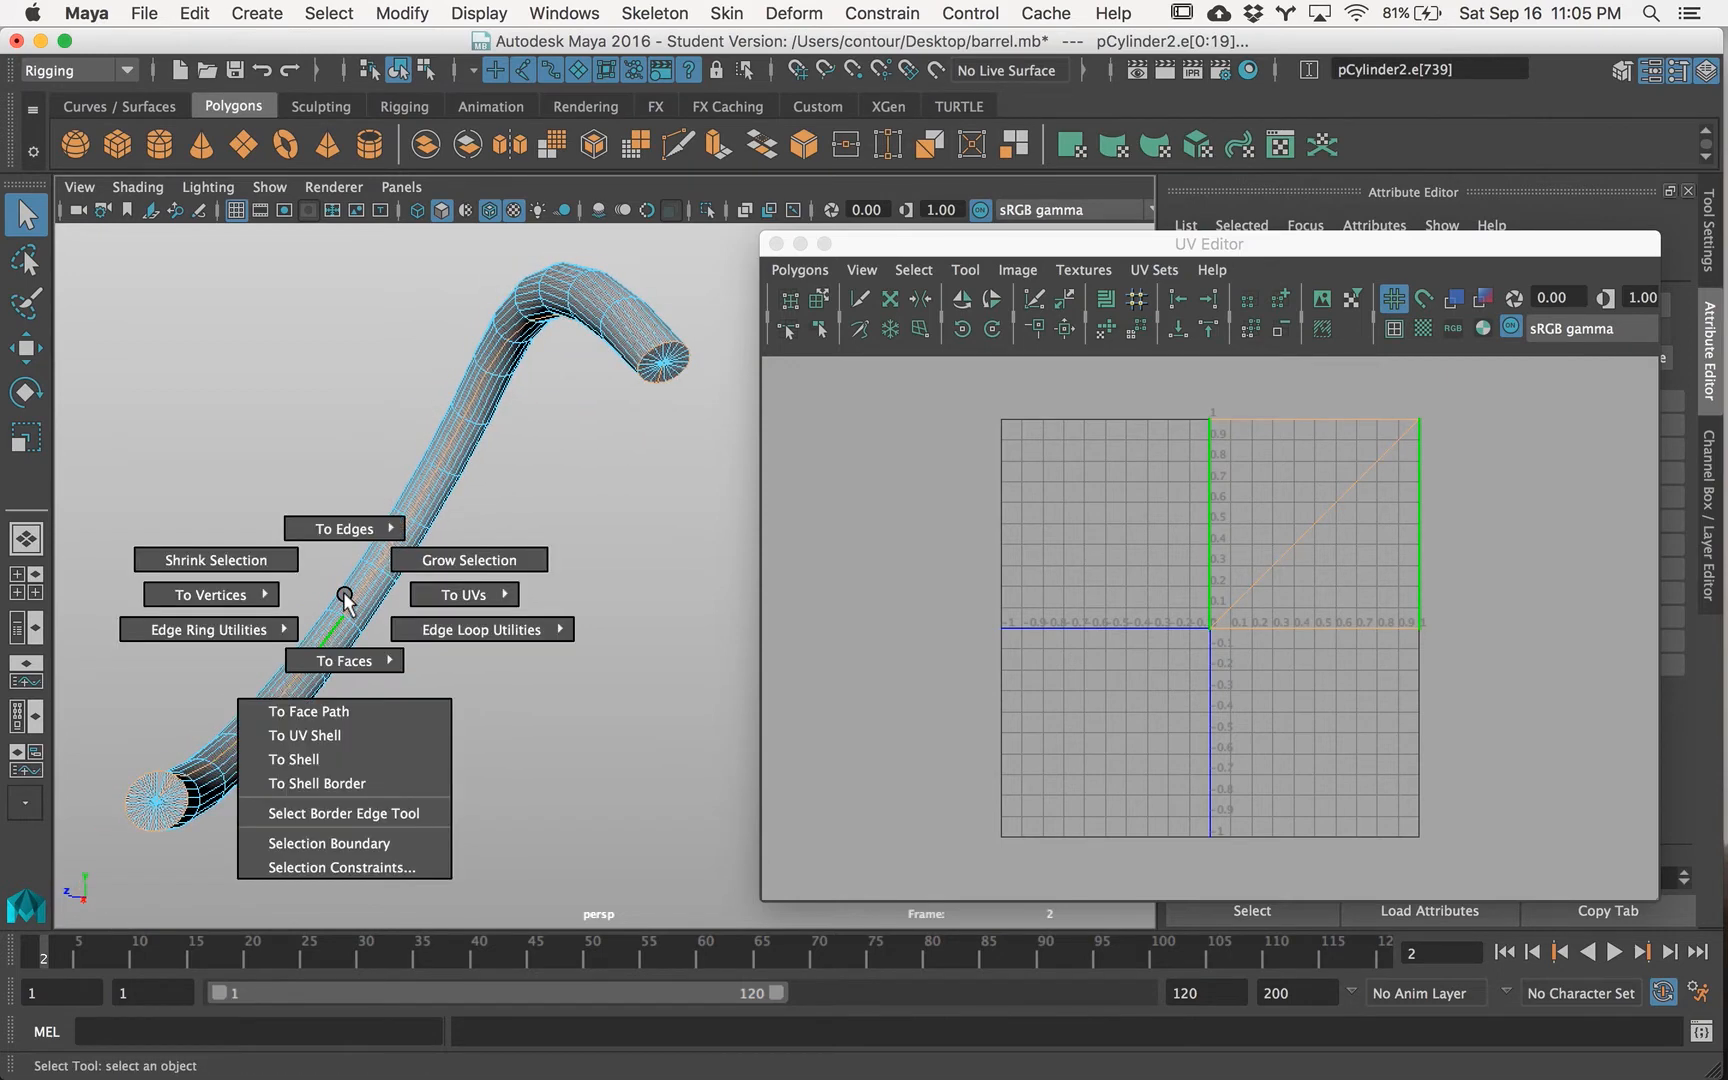
right_click_drag(345, 598, 621, 605, "shift")
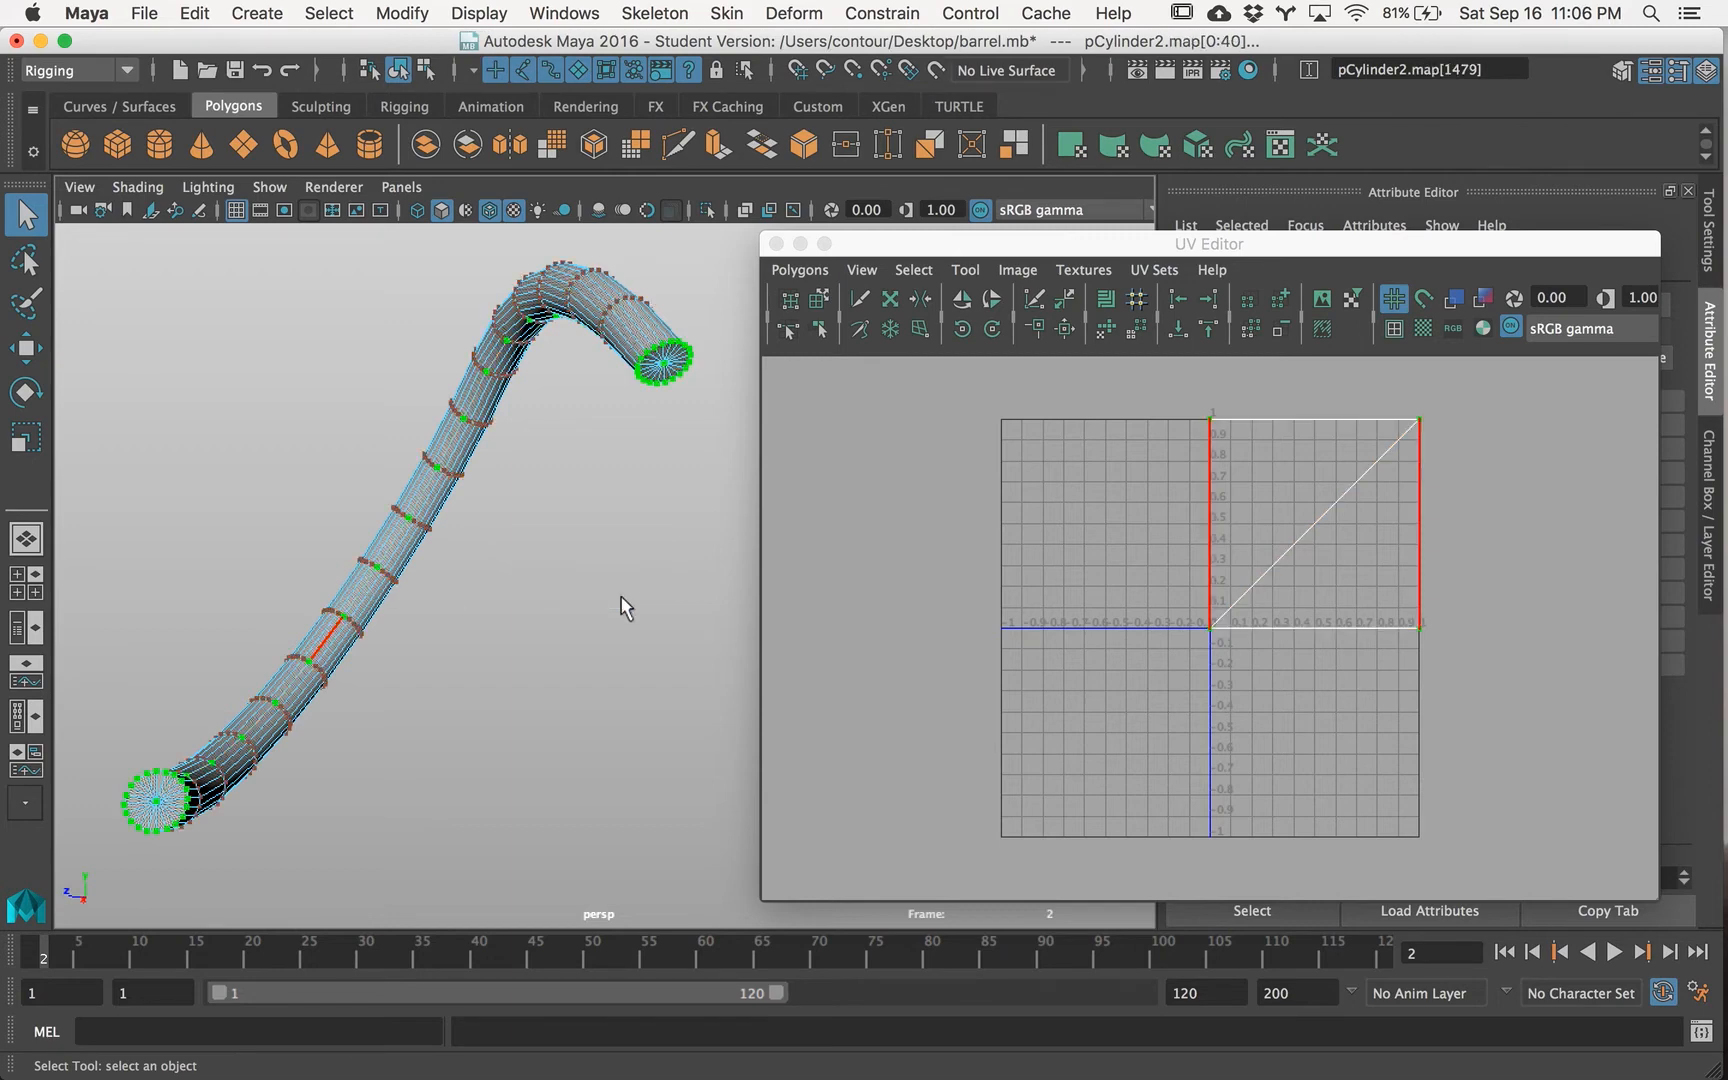
left_click_drag(640, 602, 451, 617, "alt")
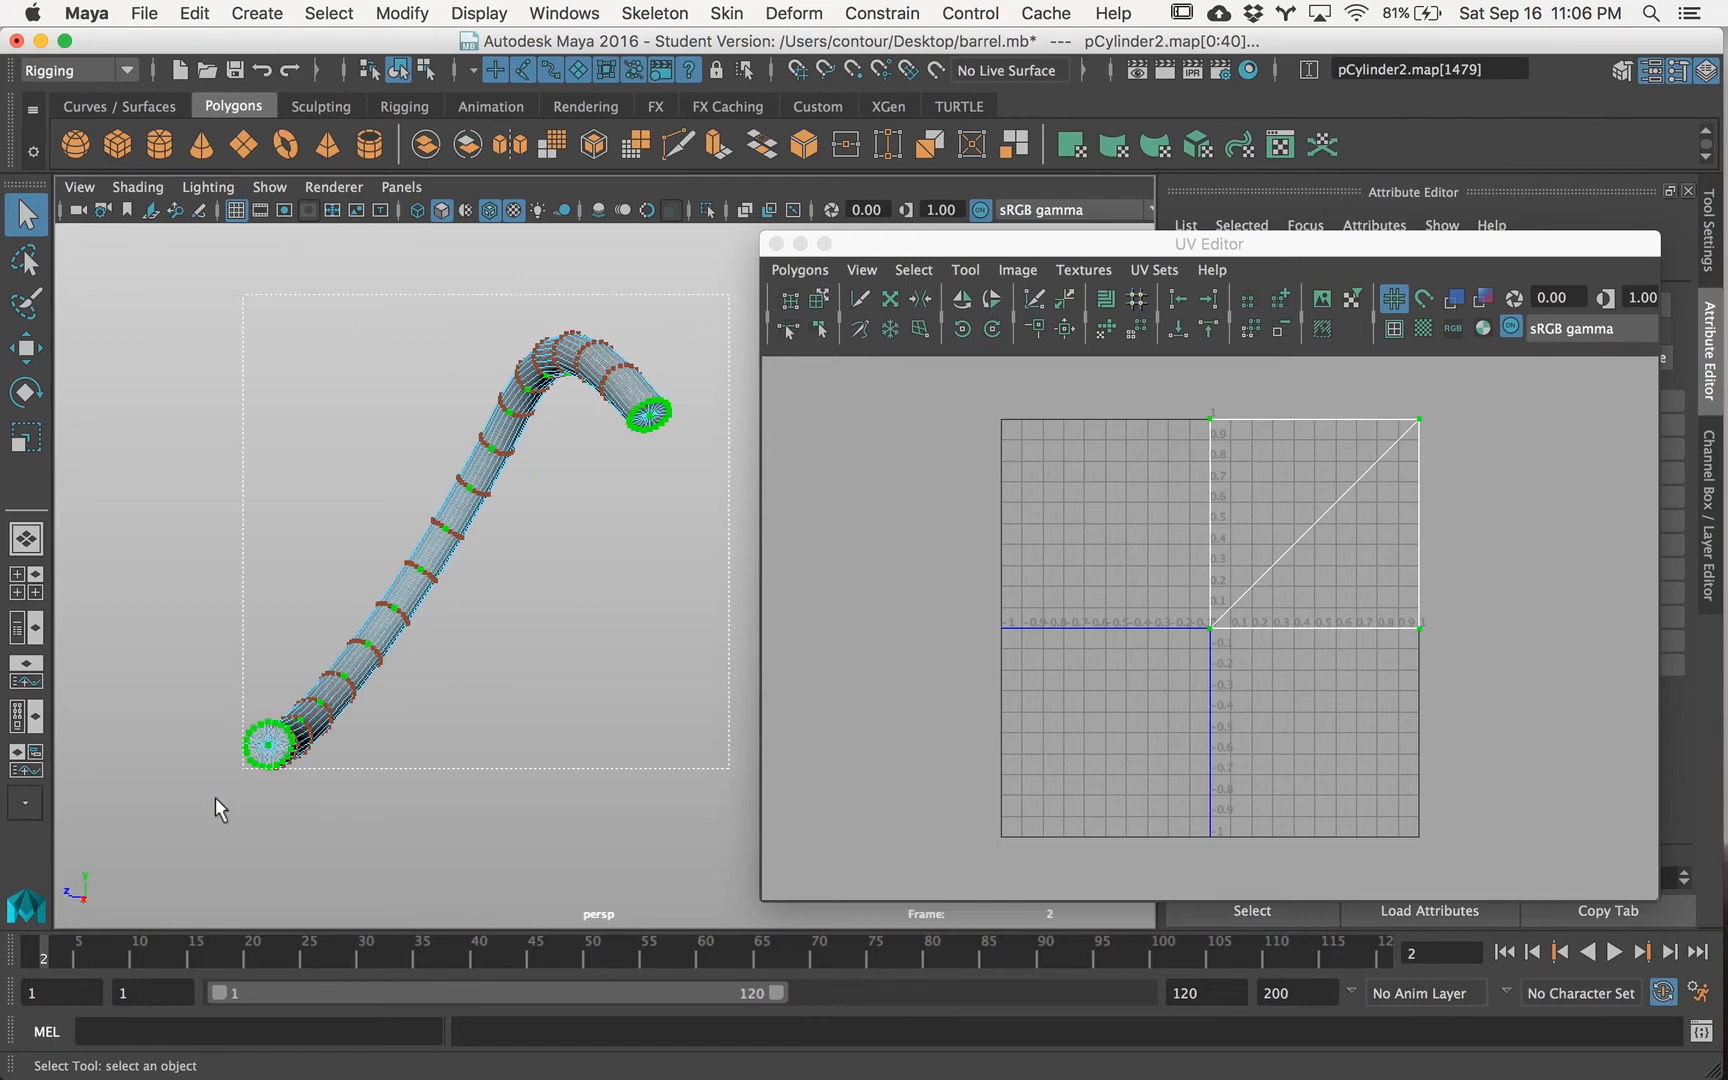
left_click_drag(215, 797, 161, 829)
left_click_drag(161, 828, 161, 828)
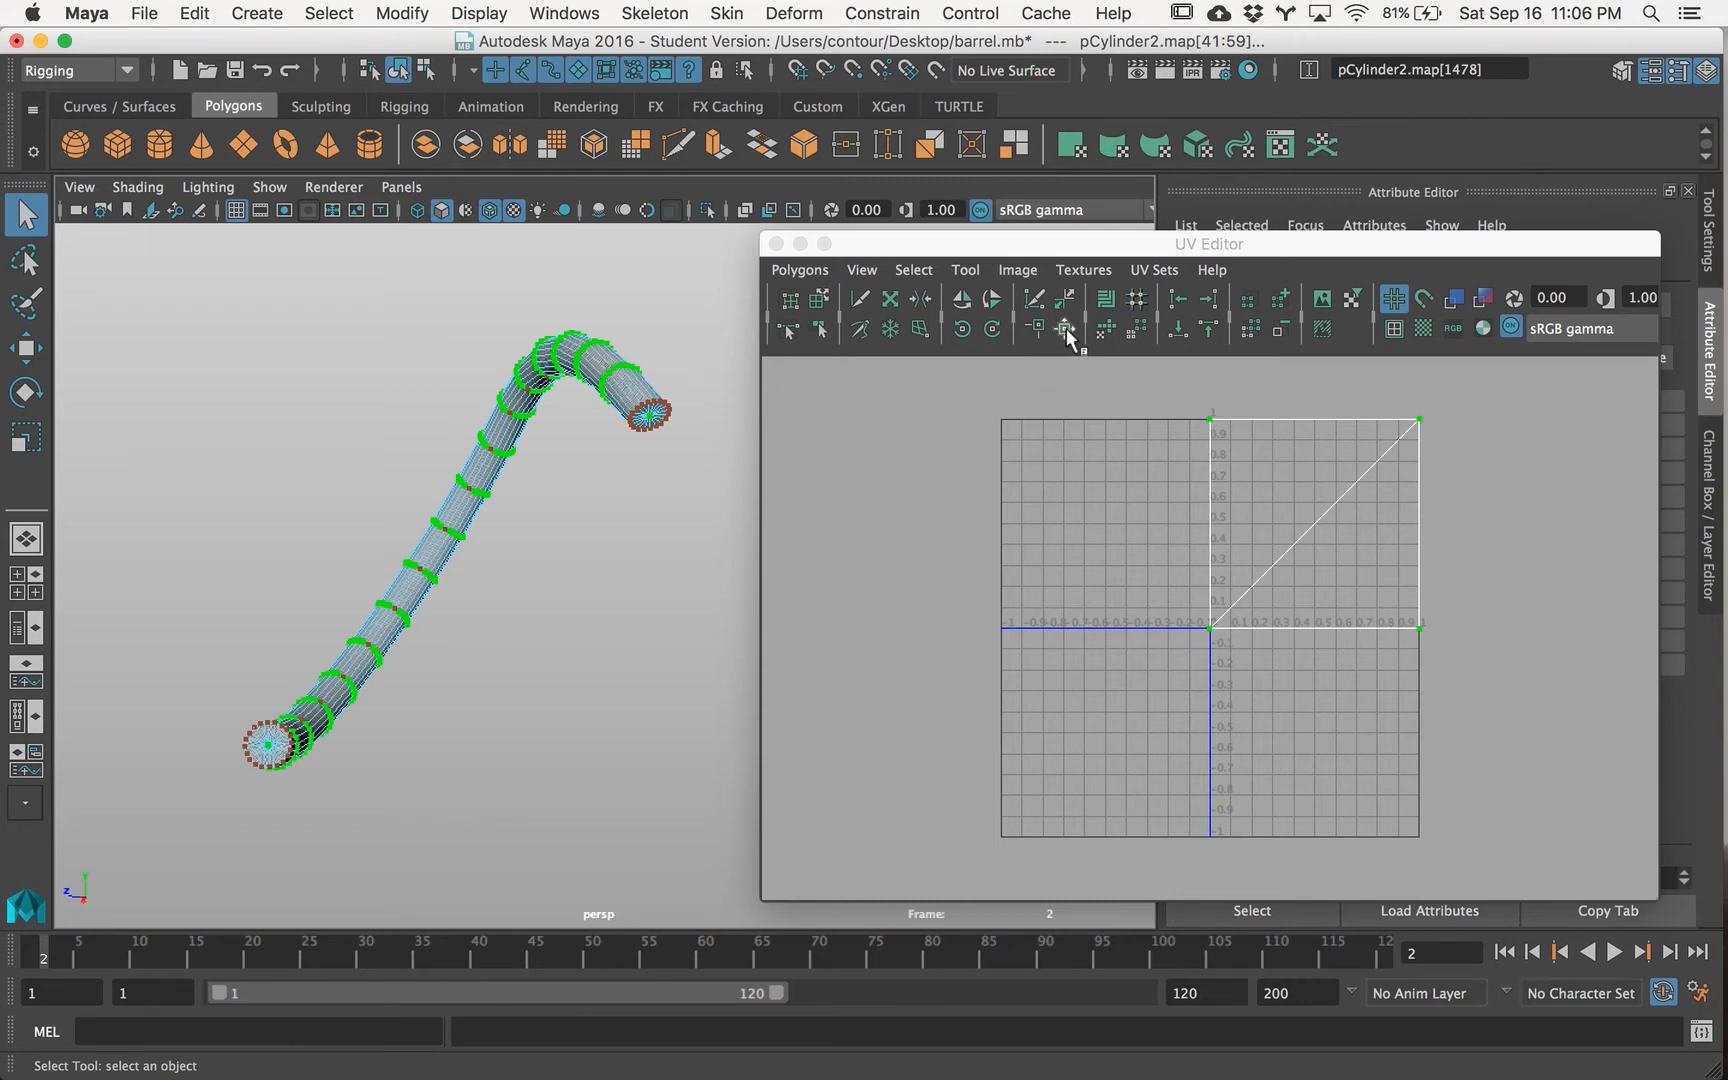
Step: Move and sew the UV edges of the tube's inverted selection
left_click(1063, 247)
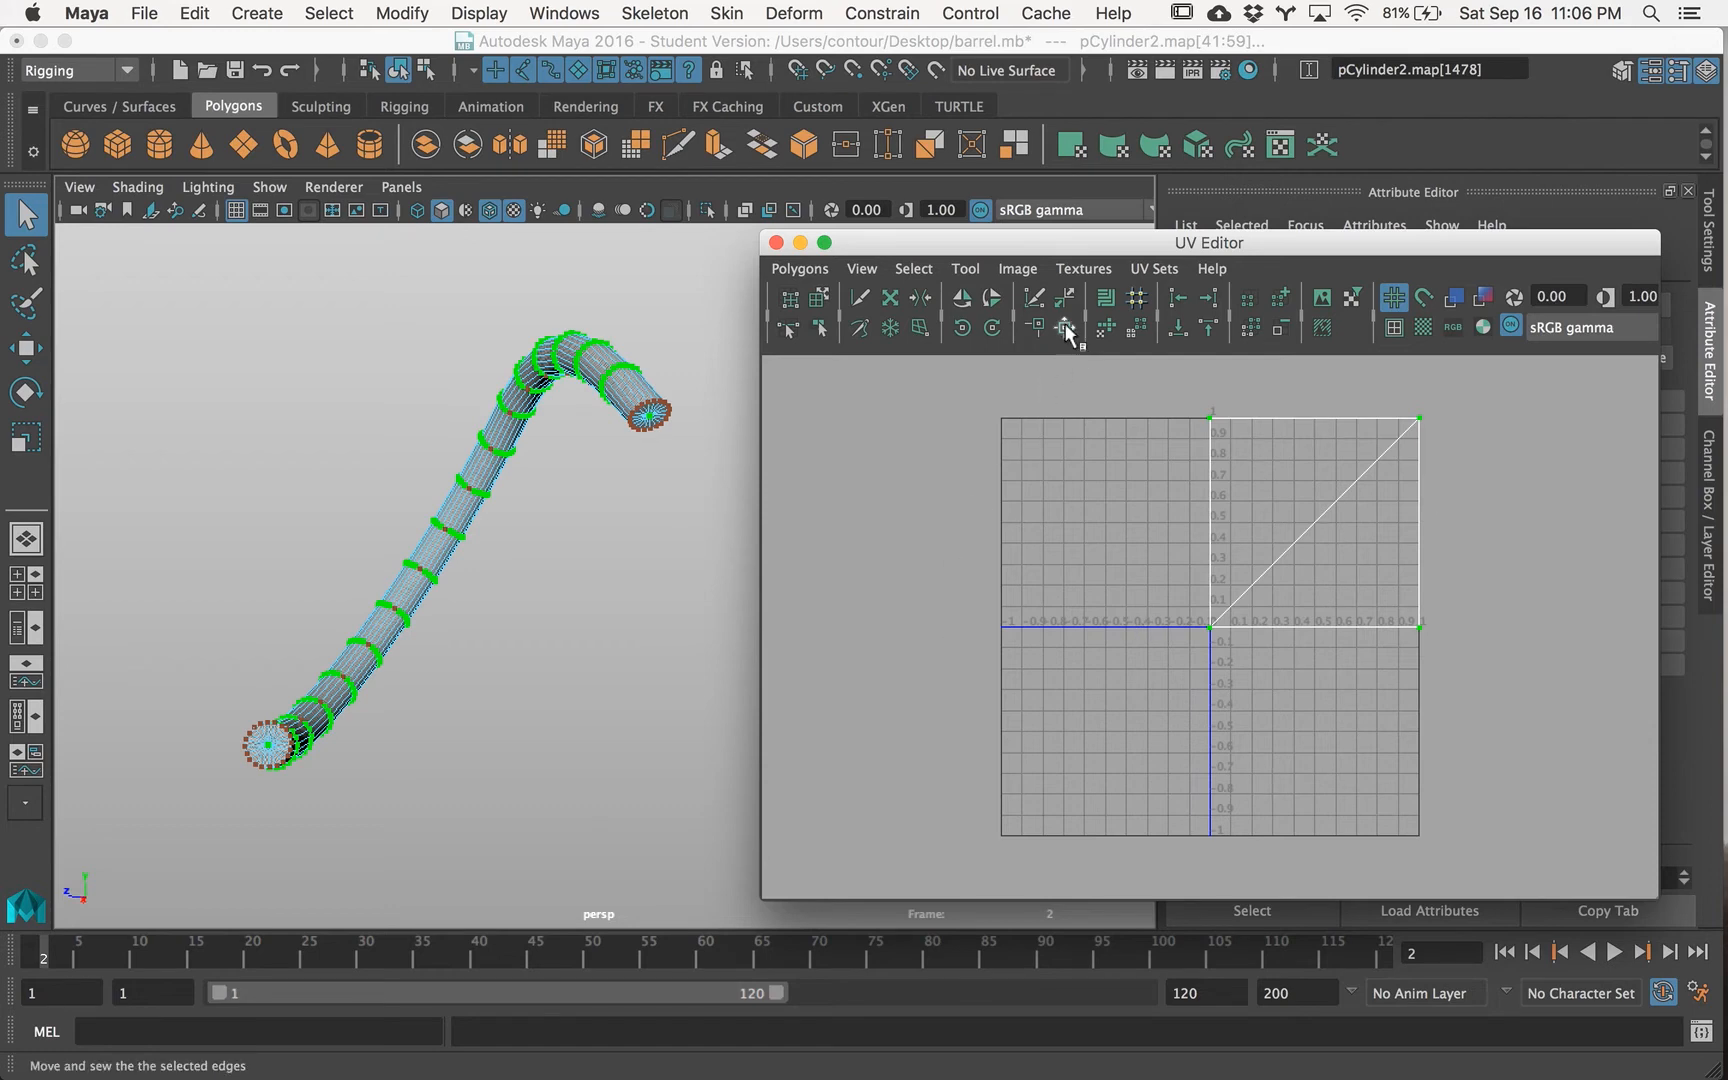
left_click(1066, 330)
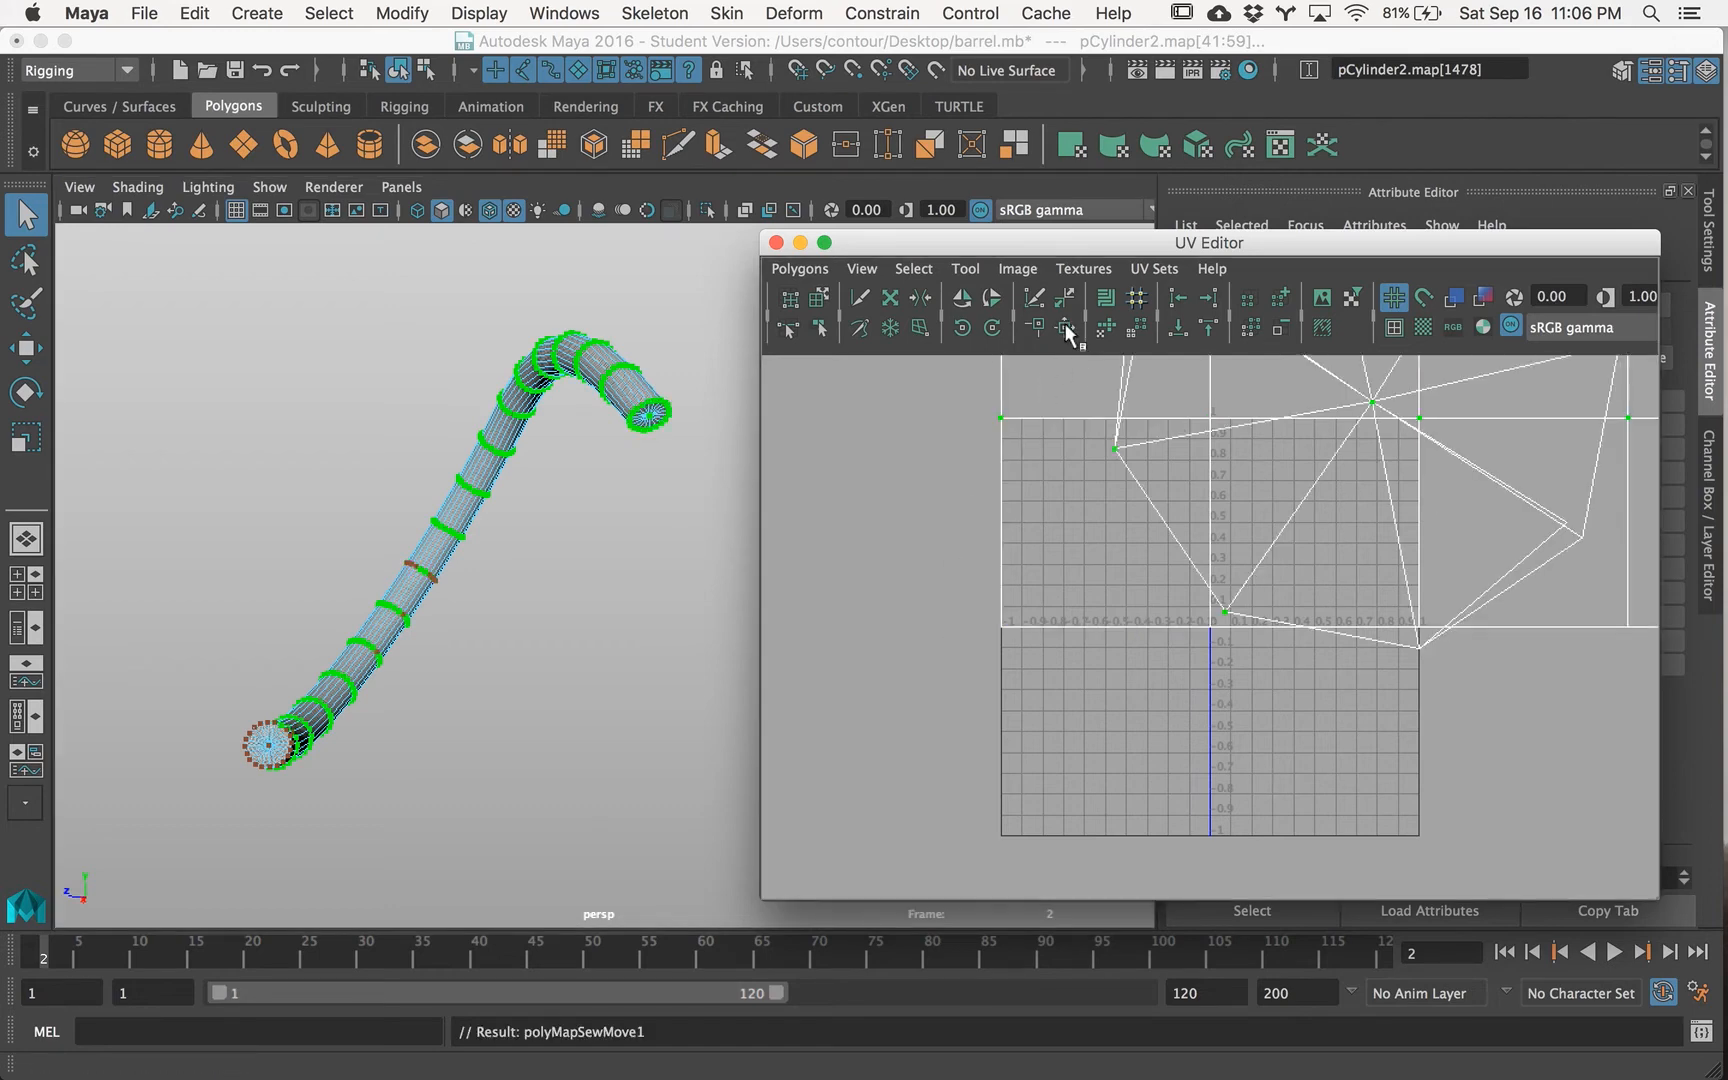
right_click_drag(1351, 540, 1210, 575, "alt")
middle_click_drag(1342, 526, 1045, 694, "alt")
right_click_drag(1630, 530, 1288, 598, "alt")
middle_click_drag(1404, 563, 1203, 660, "alt")
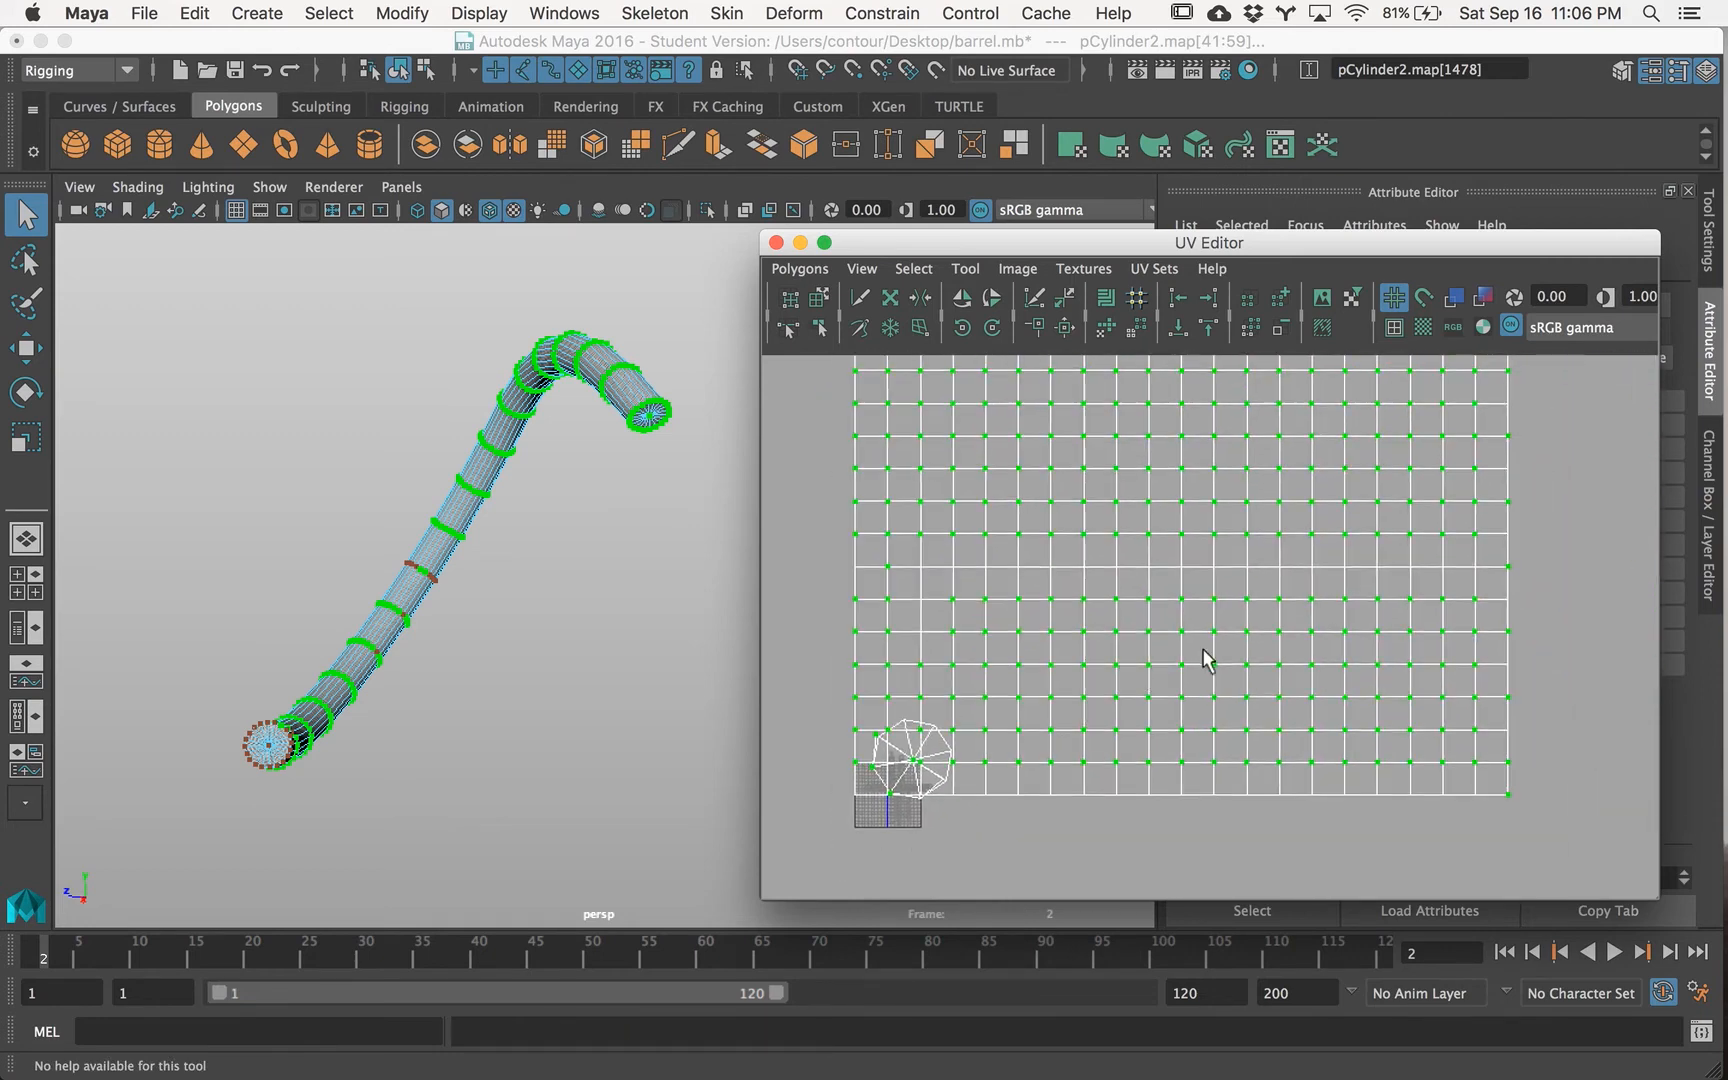
right_click_drag(1245, 590, 1012, 630, "alt")
middle_click_drag(1235, 559, 1233, 565, "alt")
right_click_drag(1233, 565, 1427, 567, "alt")
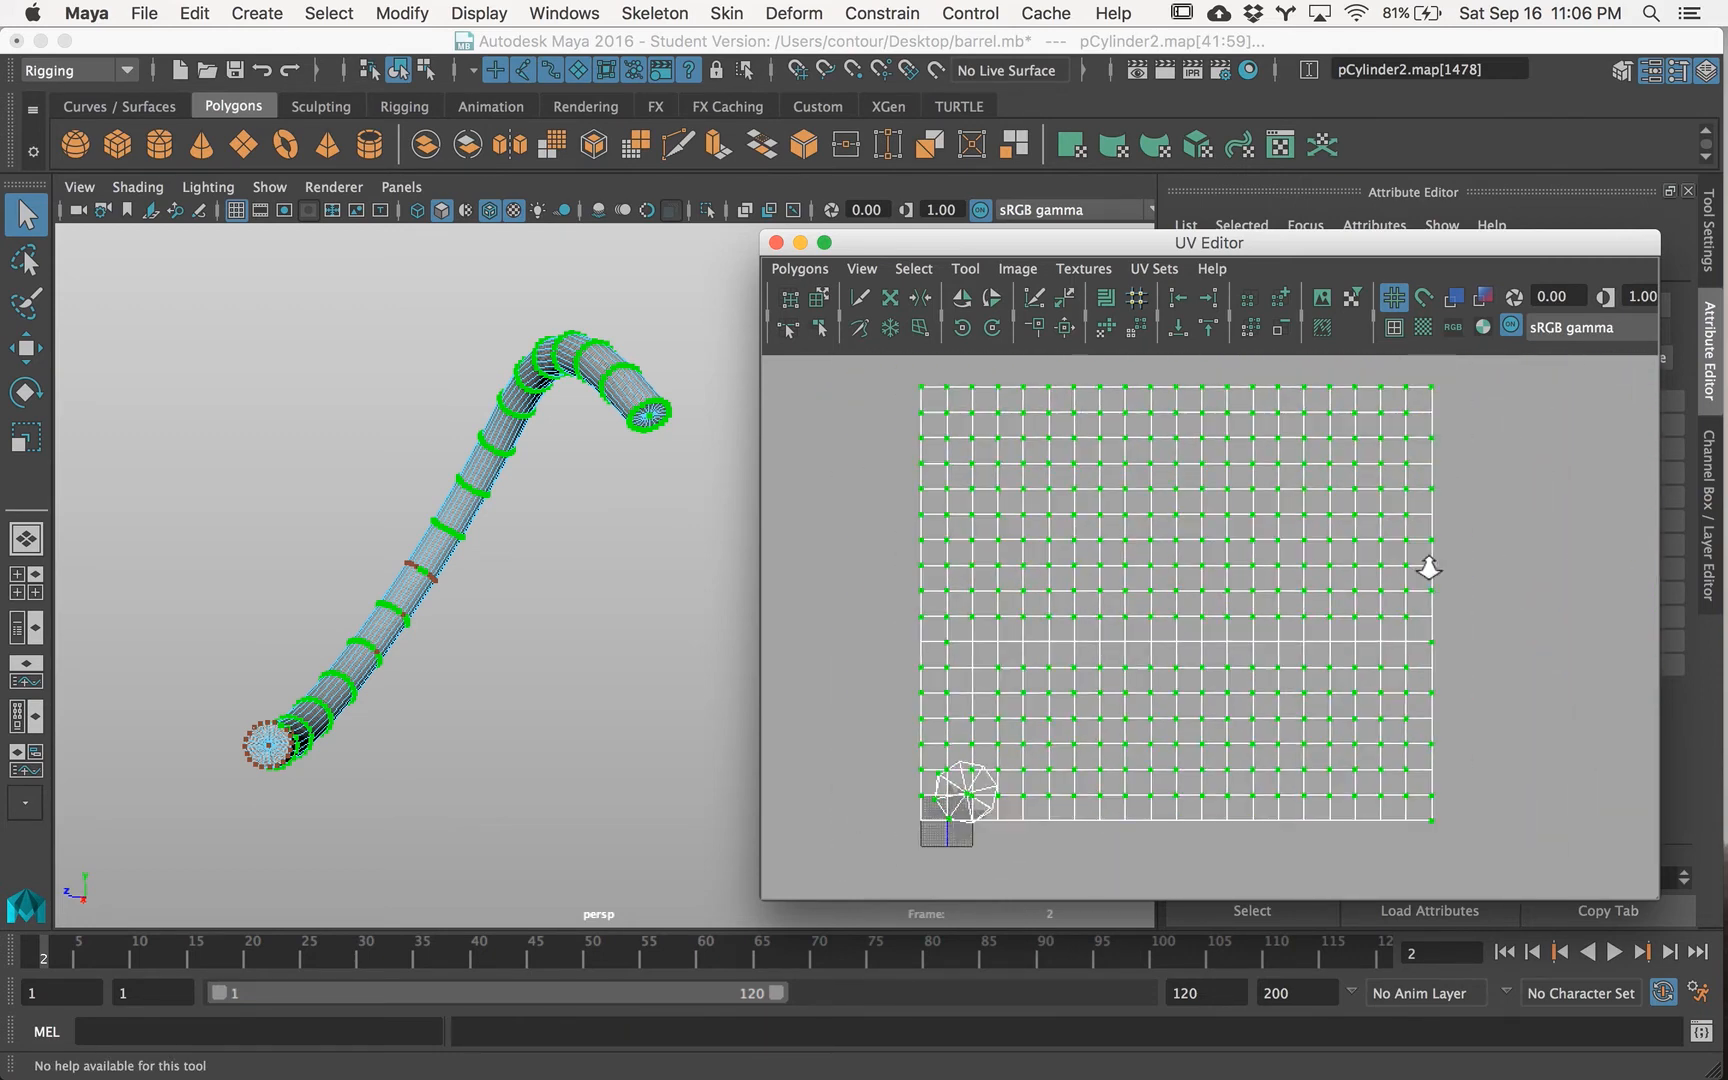
Step: Select all of the tube's UVs and unfold them with a vertical constraint, keeping unselected UVs pinned
left_click(482, 617)
left_click_drag(482, 617, 400, 606, "alt")
right_click_drag(281, 640, 784, 575, "alt")
middle_click_drag(434, 576, 595, 552, "alt")
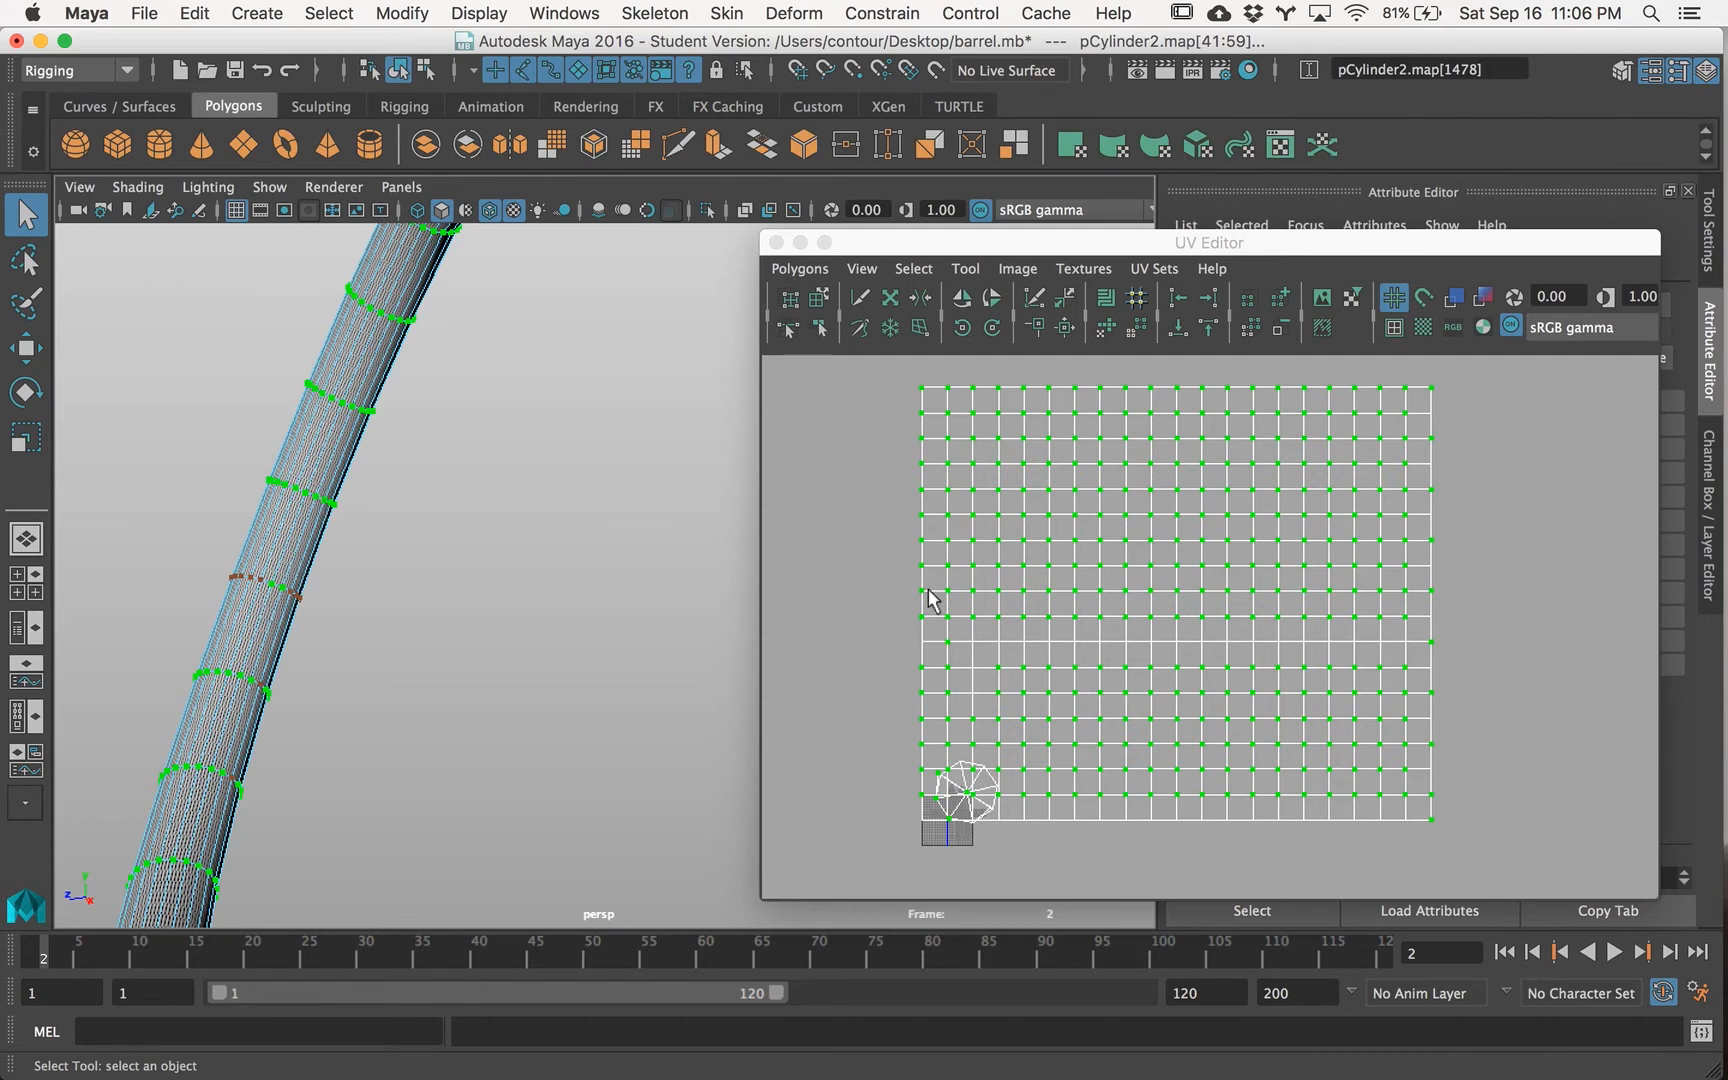
right_click_drag(1175, 622, 908, 670, "alt")
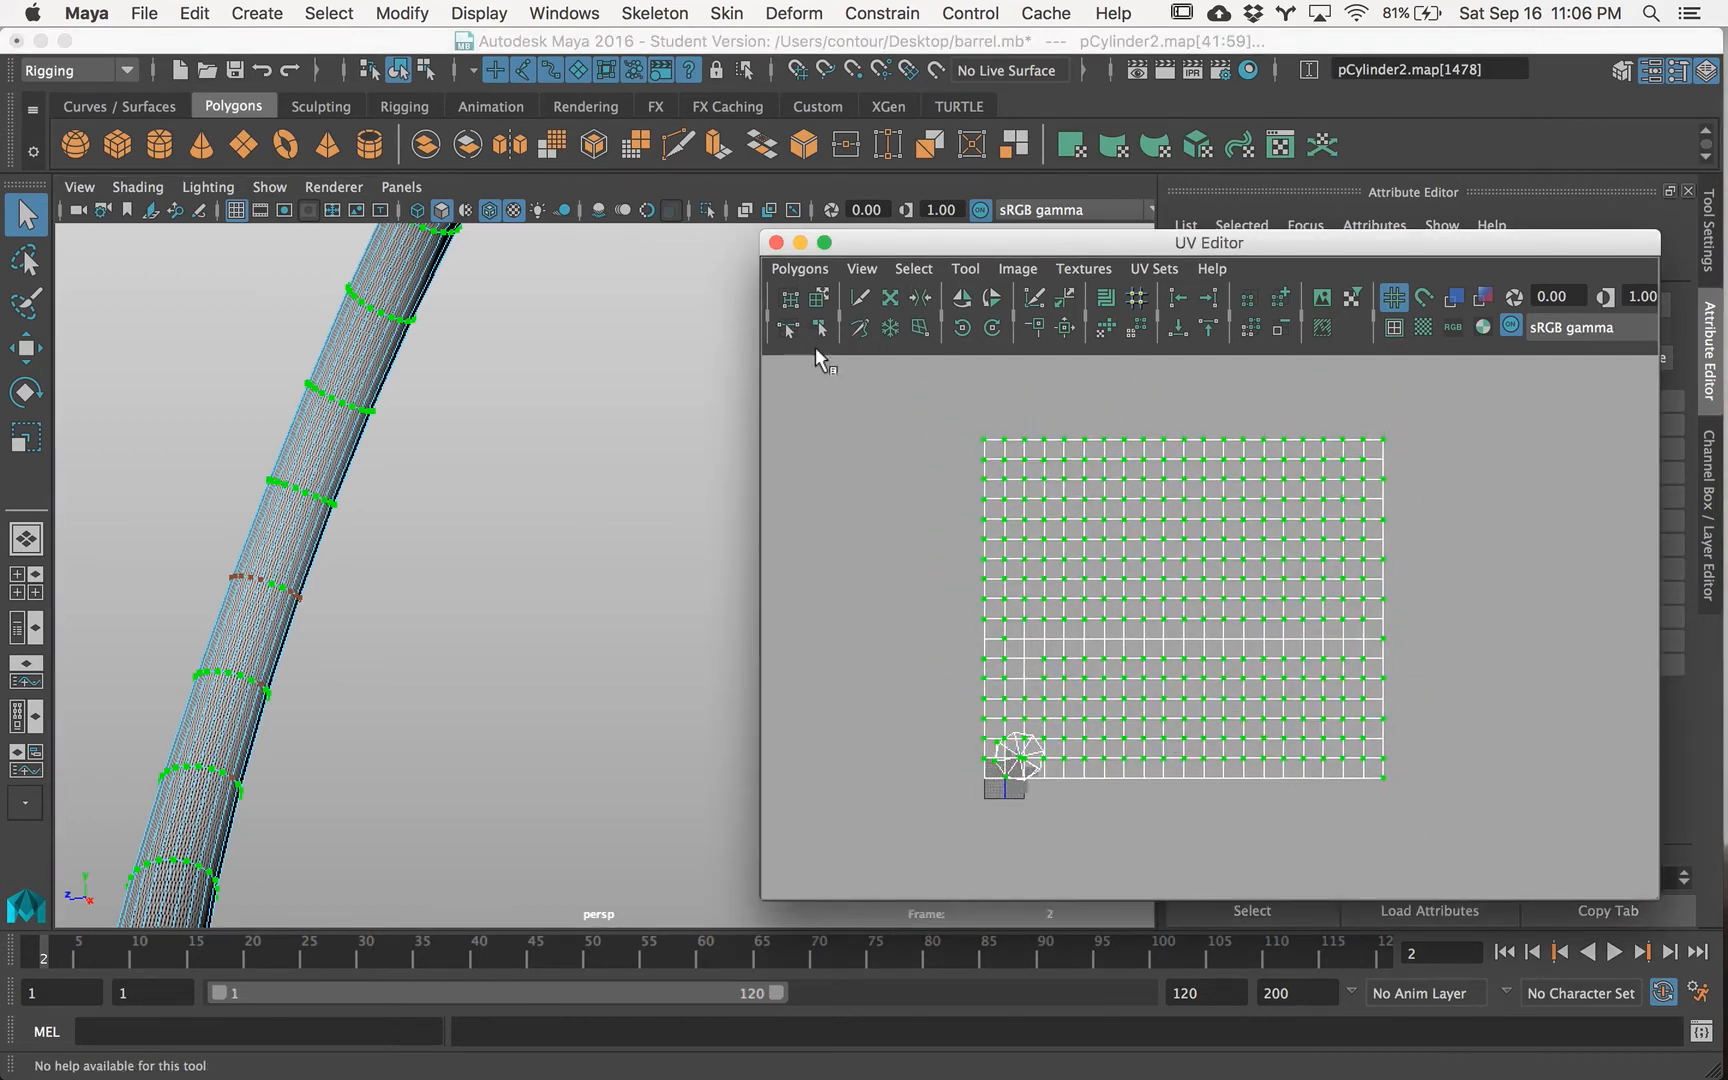
left_click(797, 268)
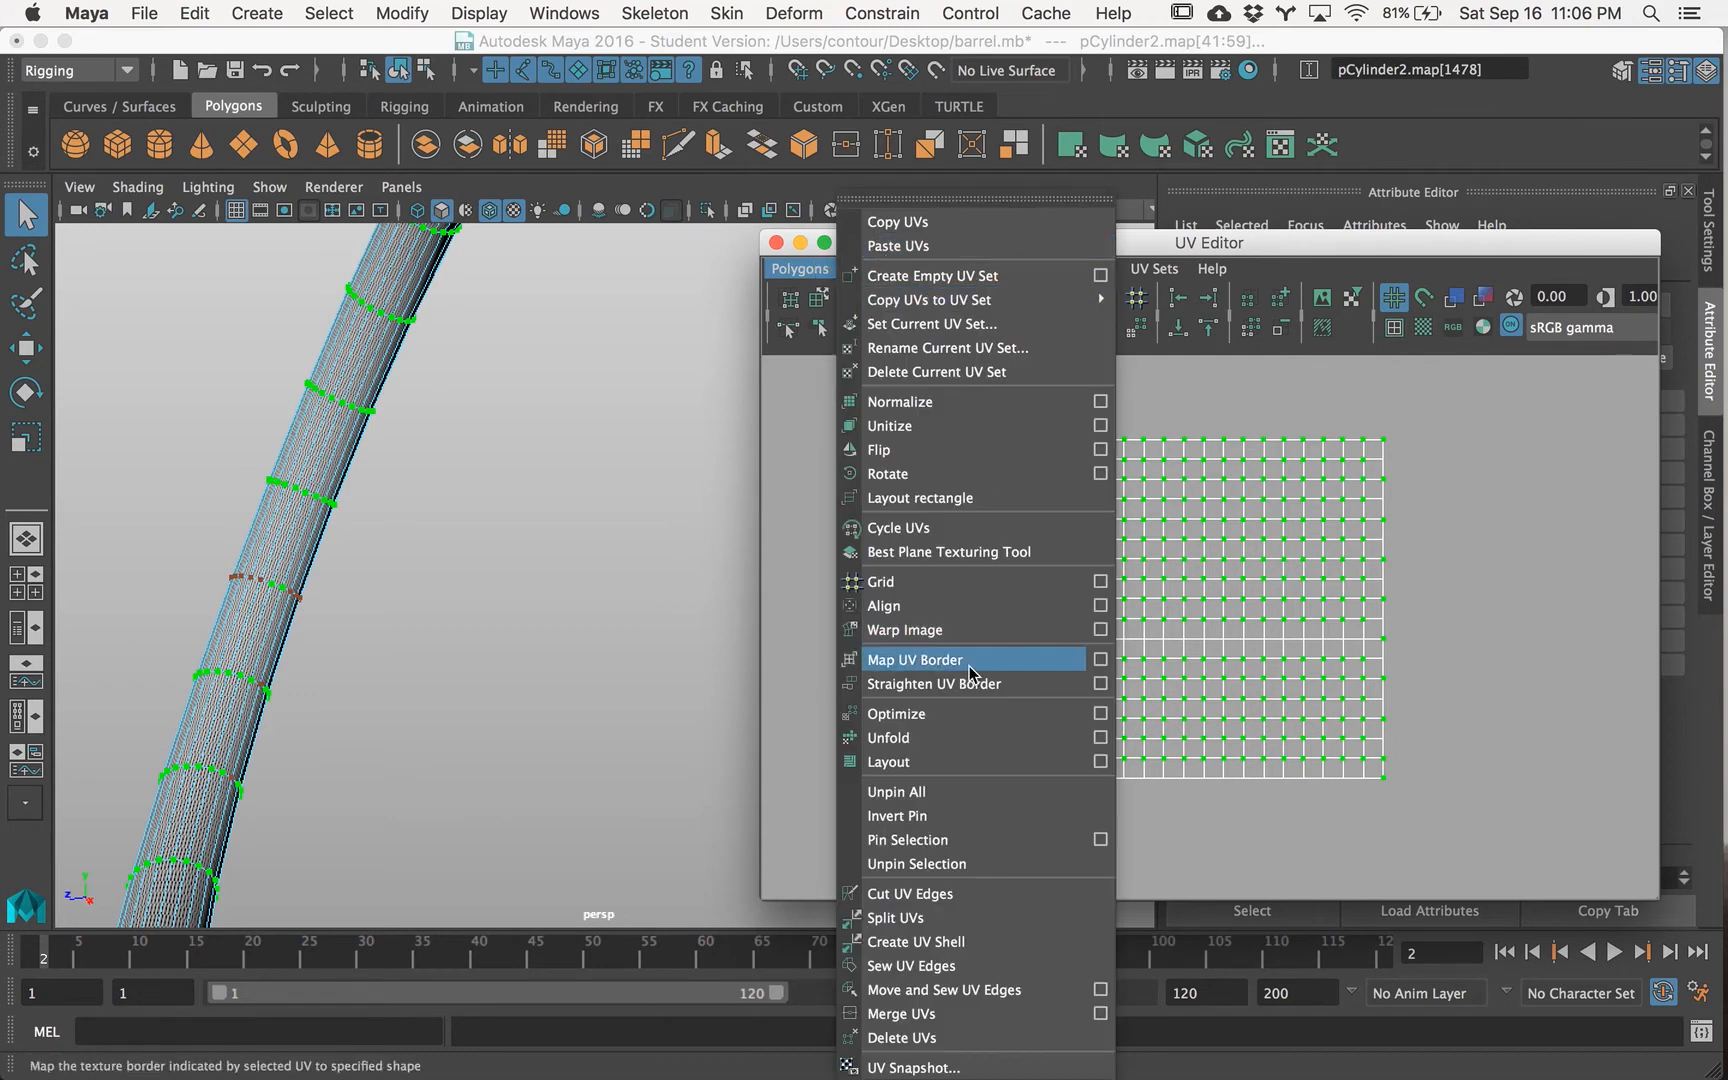
left_click(978, 737)
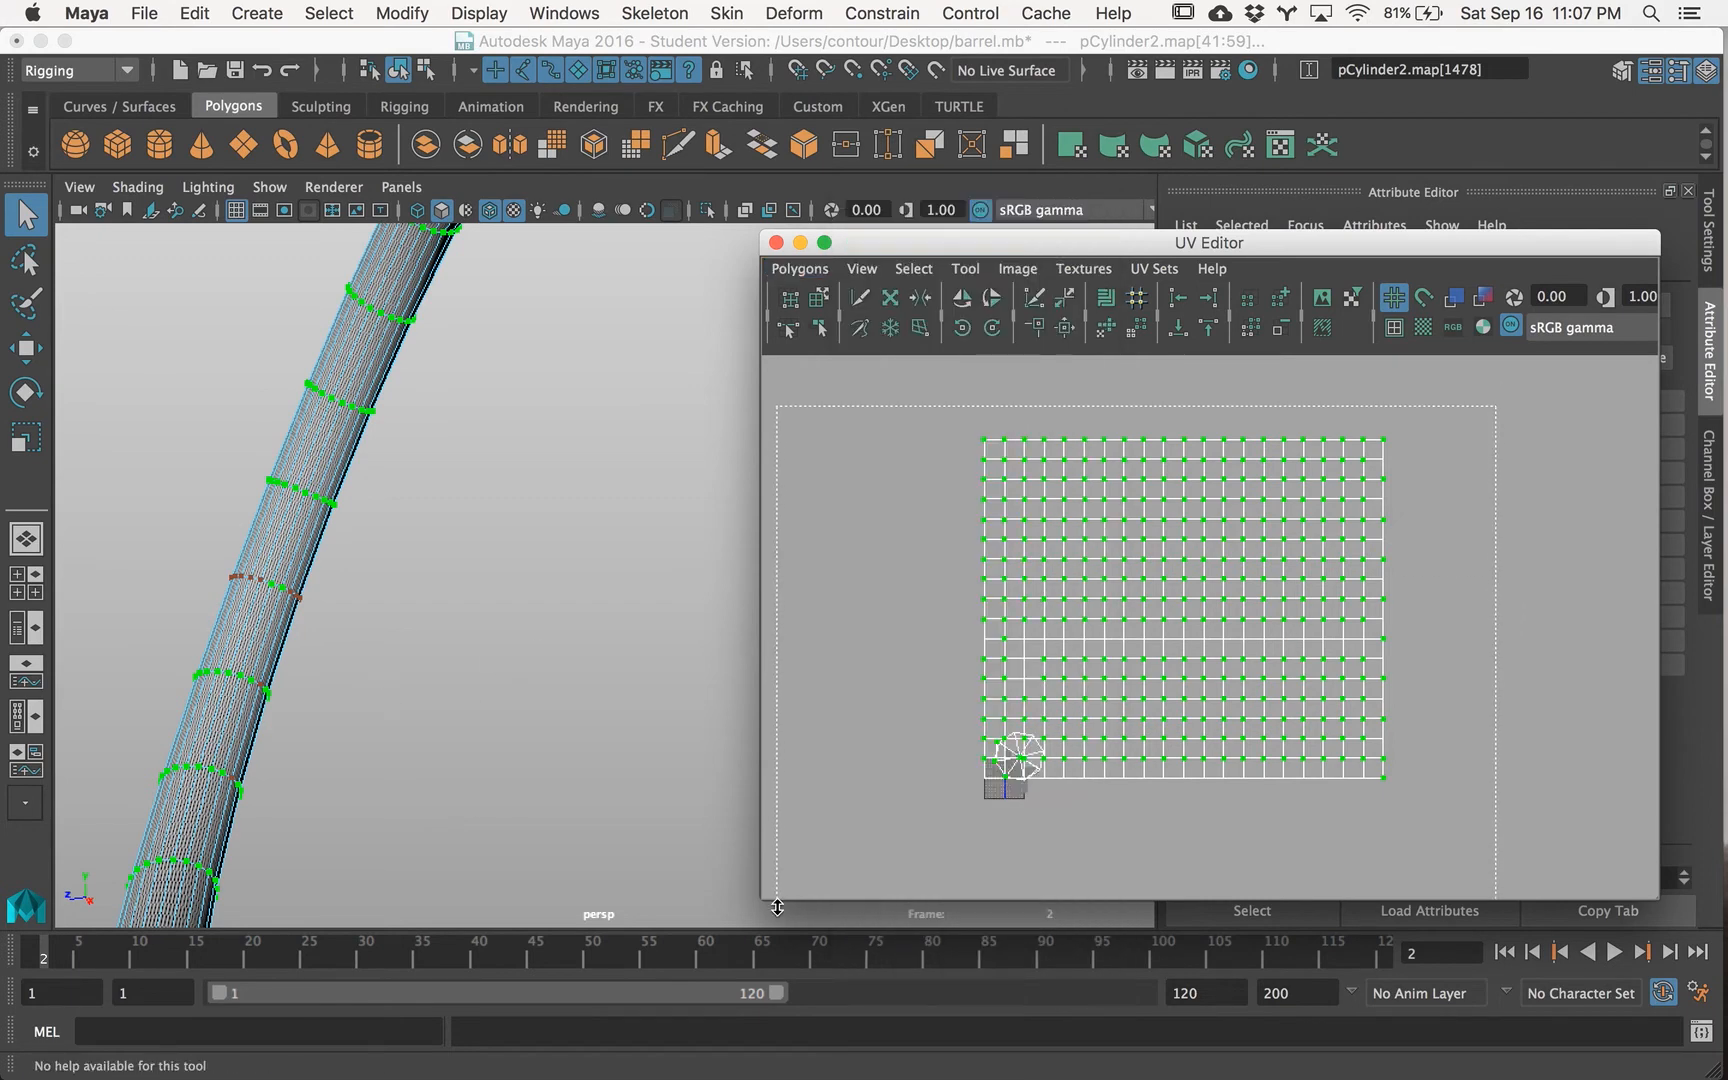
right_click_drag(1060, 648, 1176, 613)
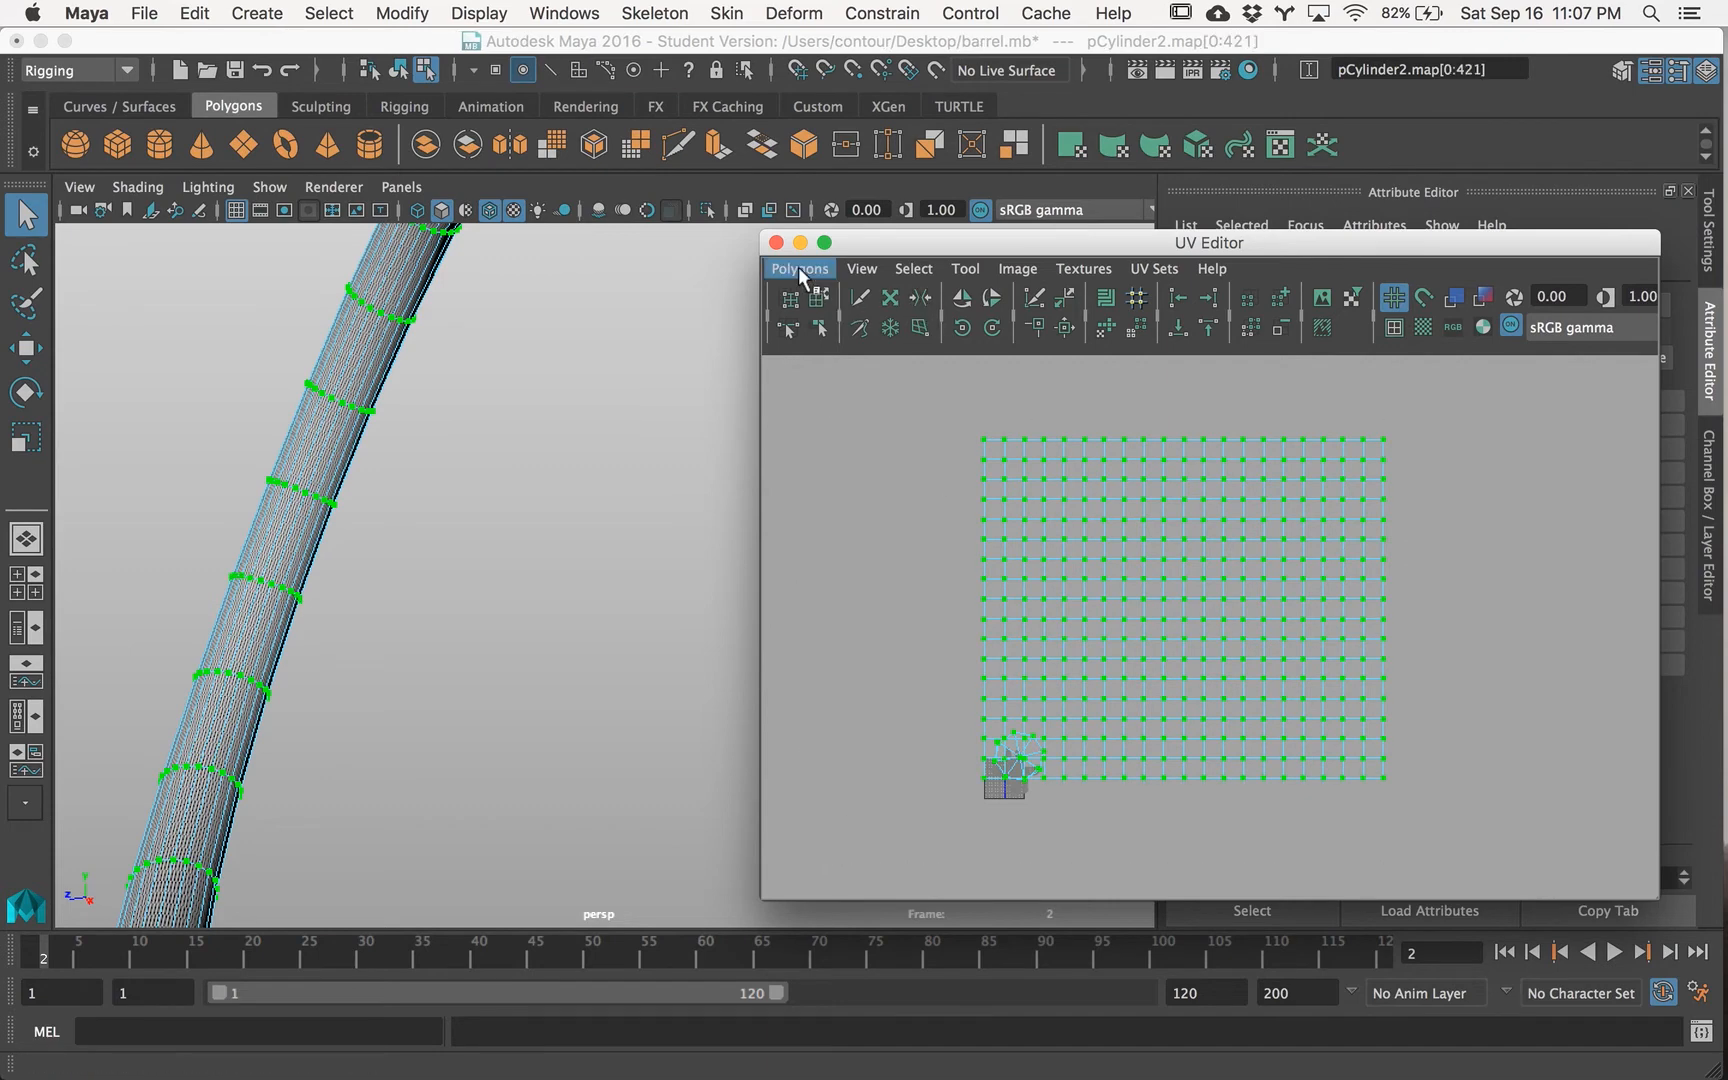
left_click(798, 267)
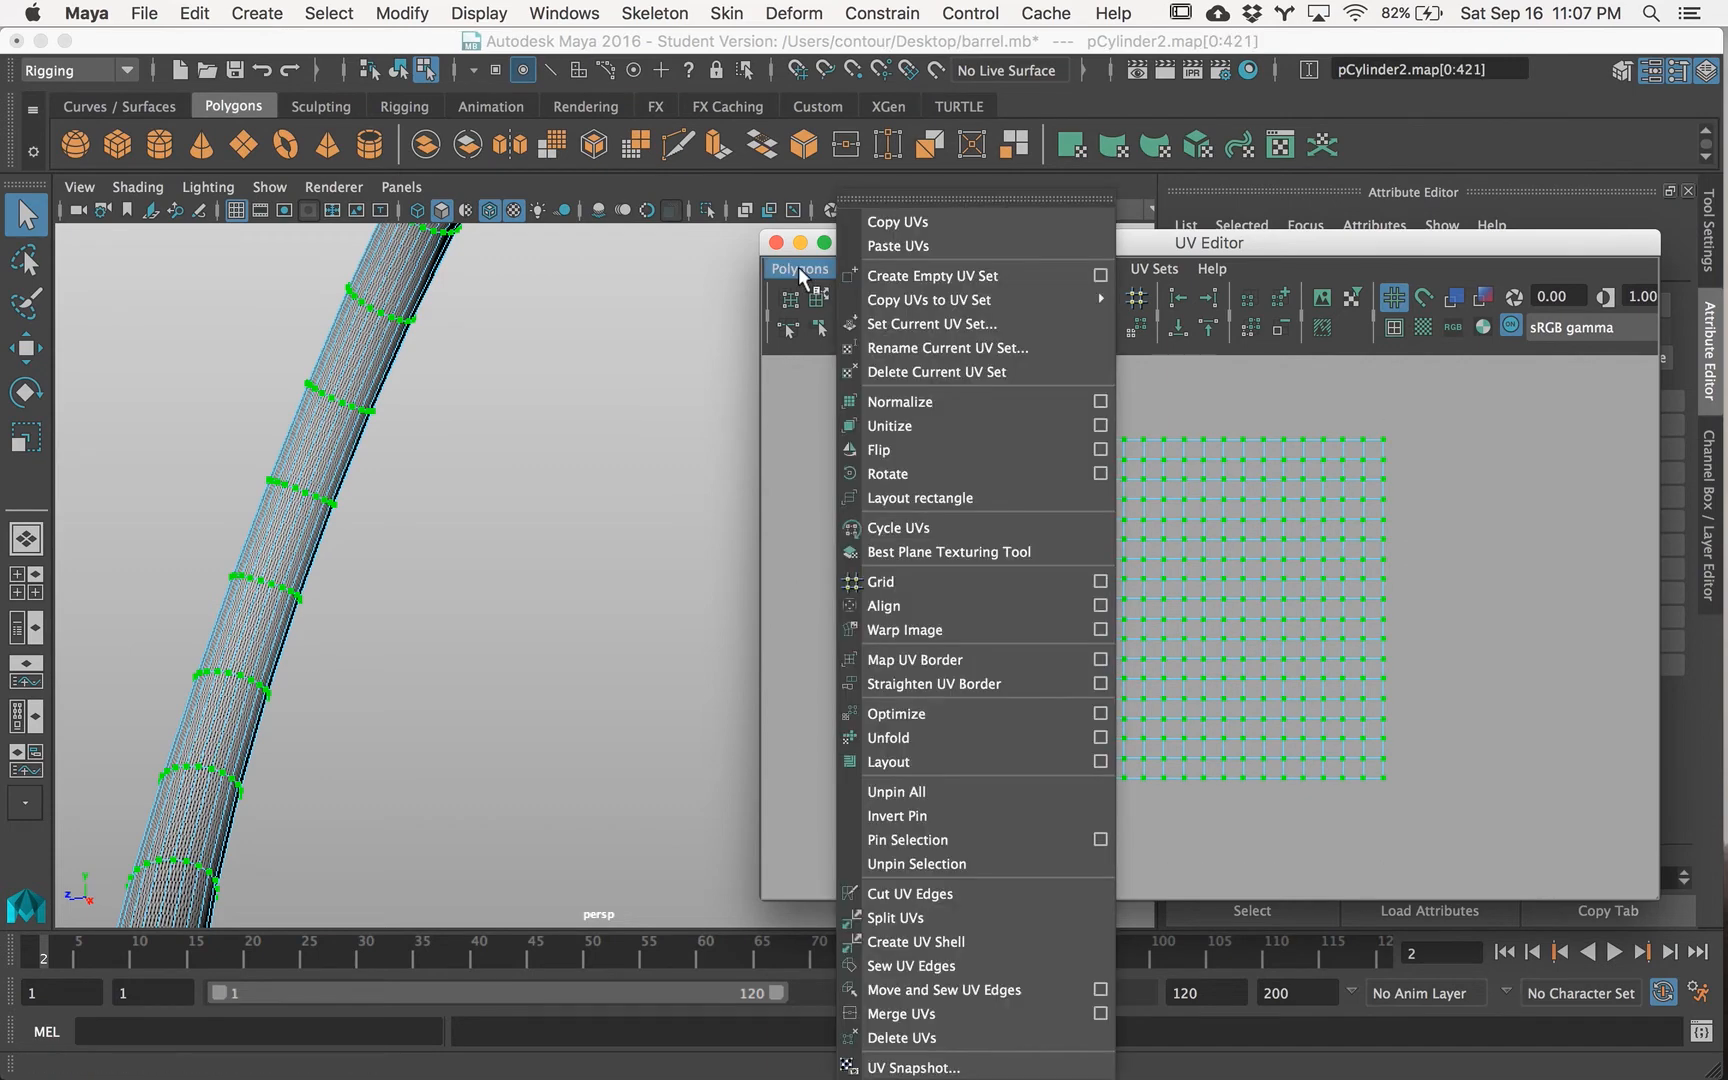
left_click(1101, 738)
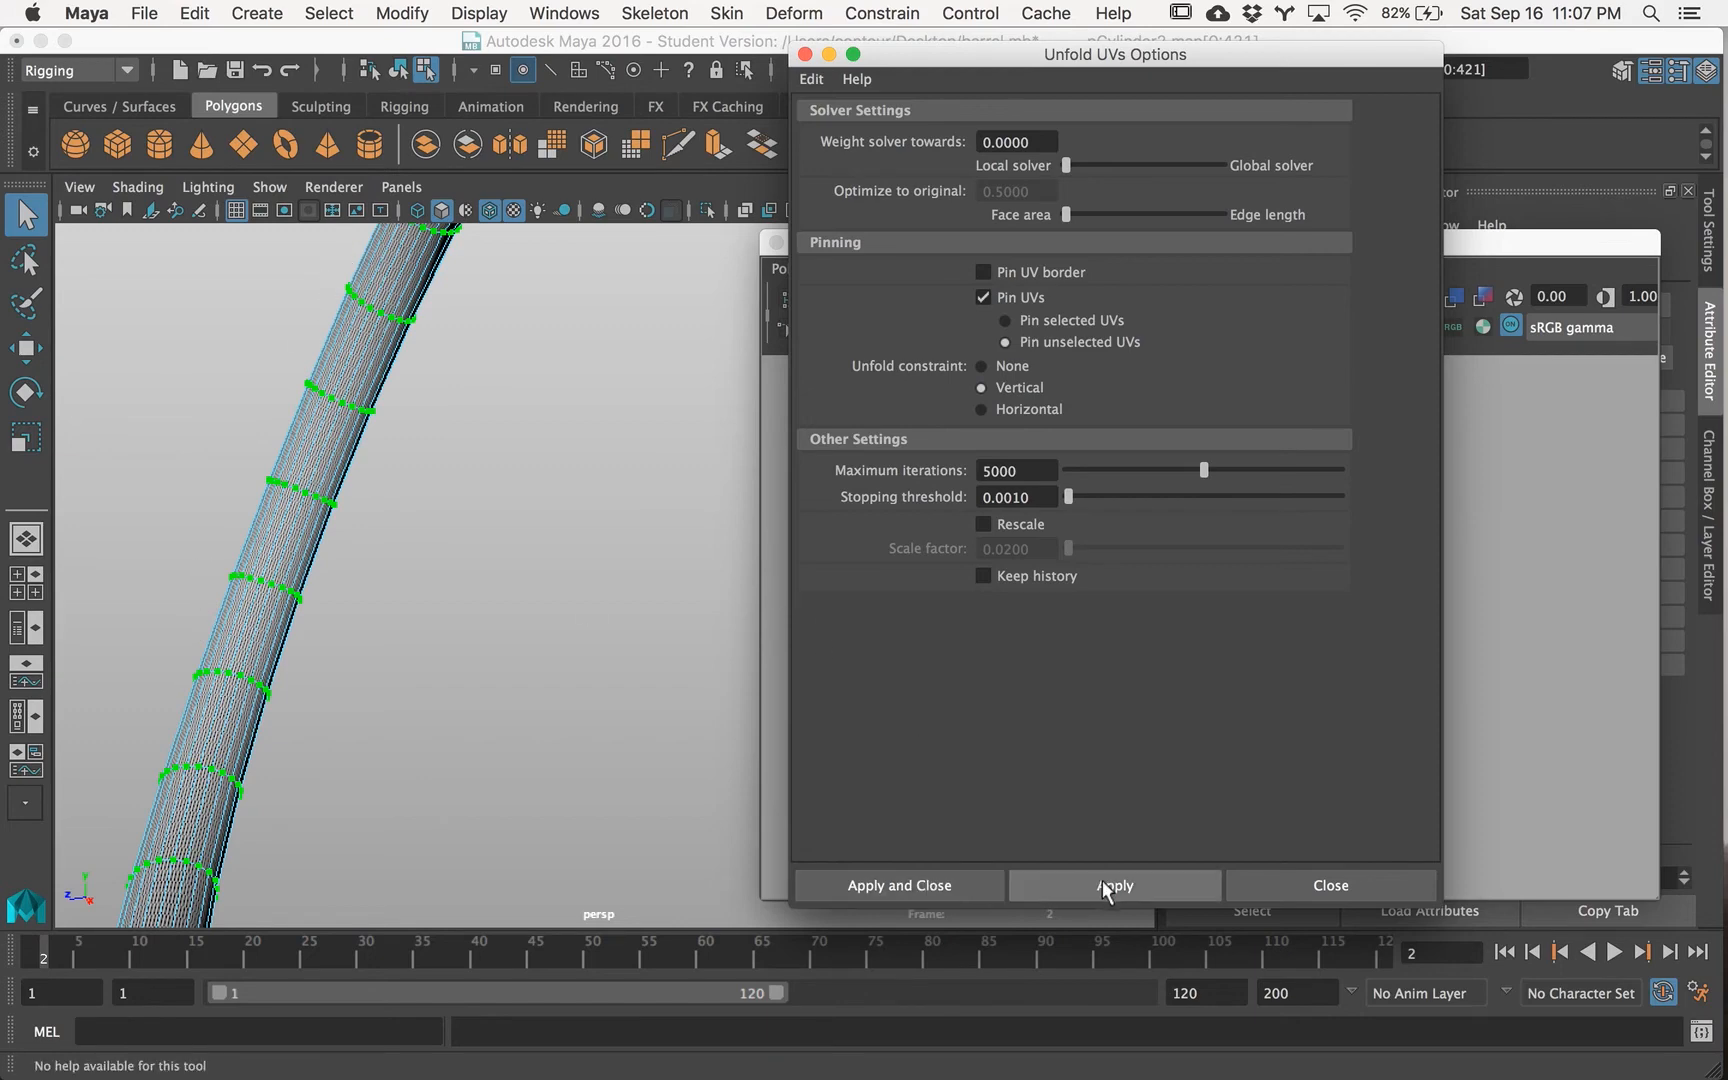
left_click(944, 882)
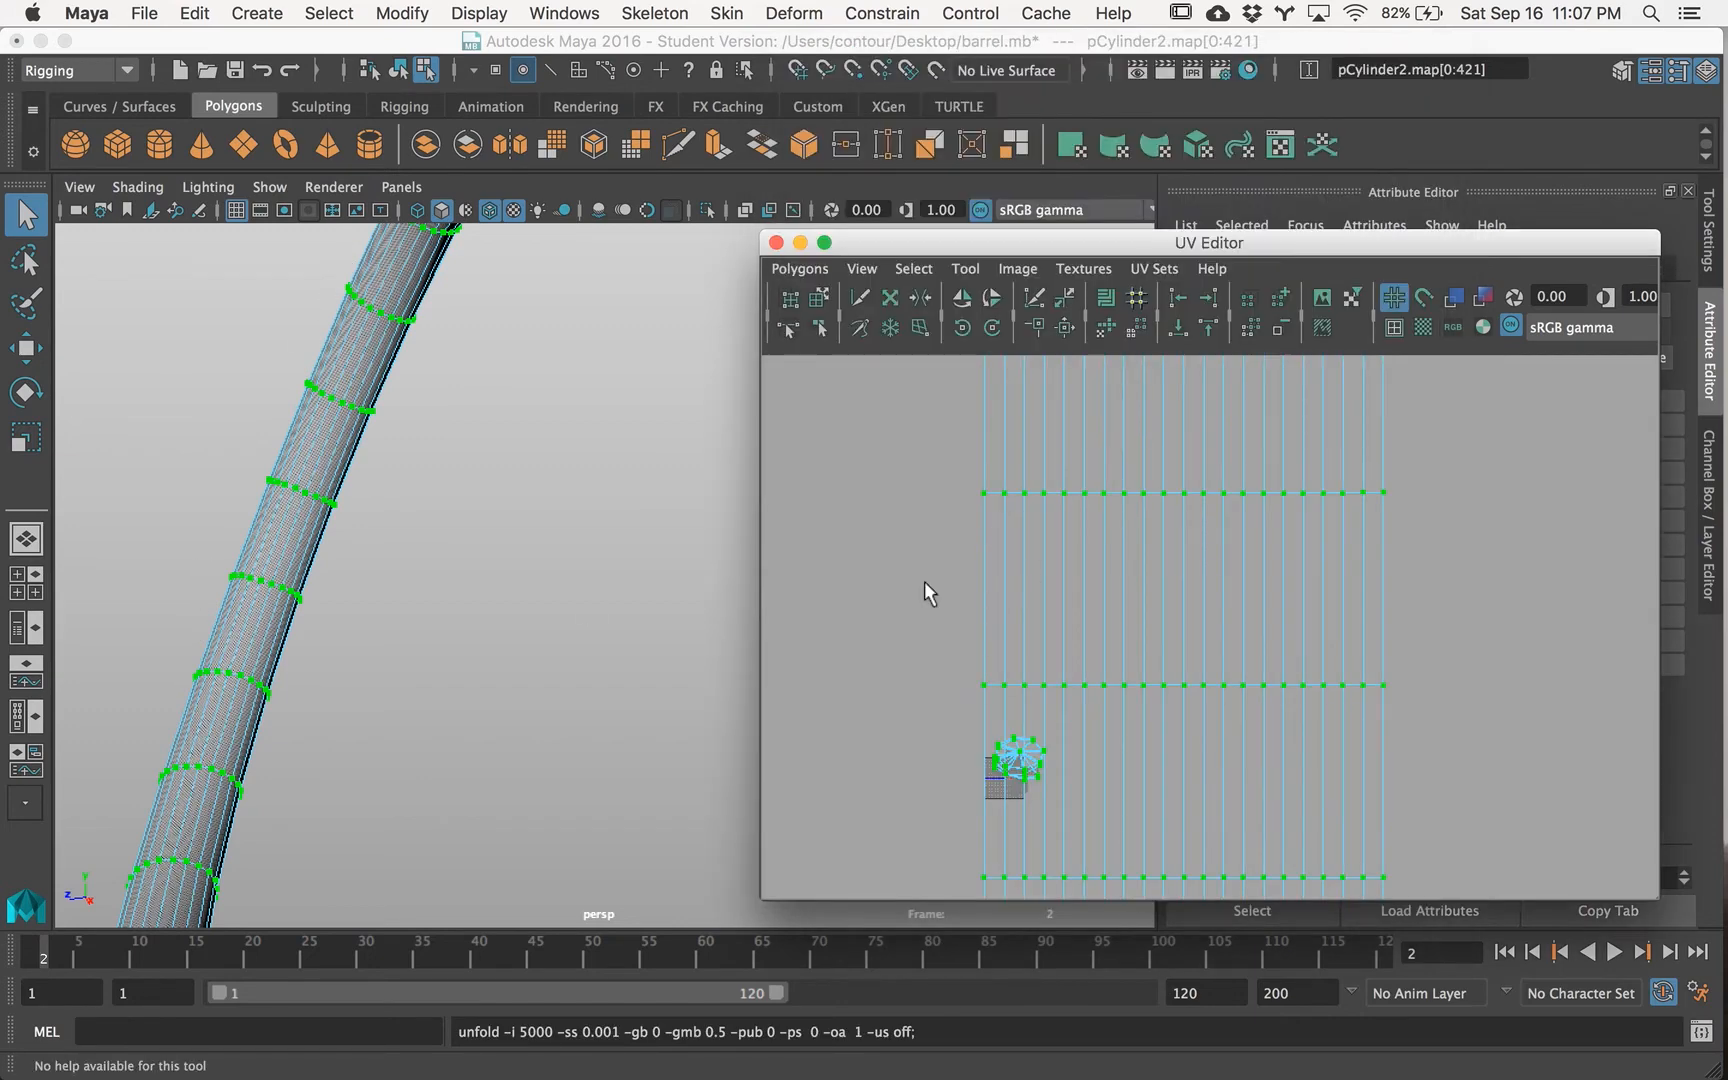
Step: Select the tube body's long UV strip as a whole shell and scale it down uniformly to about 3.5 units tall
left_click(923, 580)
right_click_drag(1212, 652, 1319, 629, "alt")
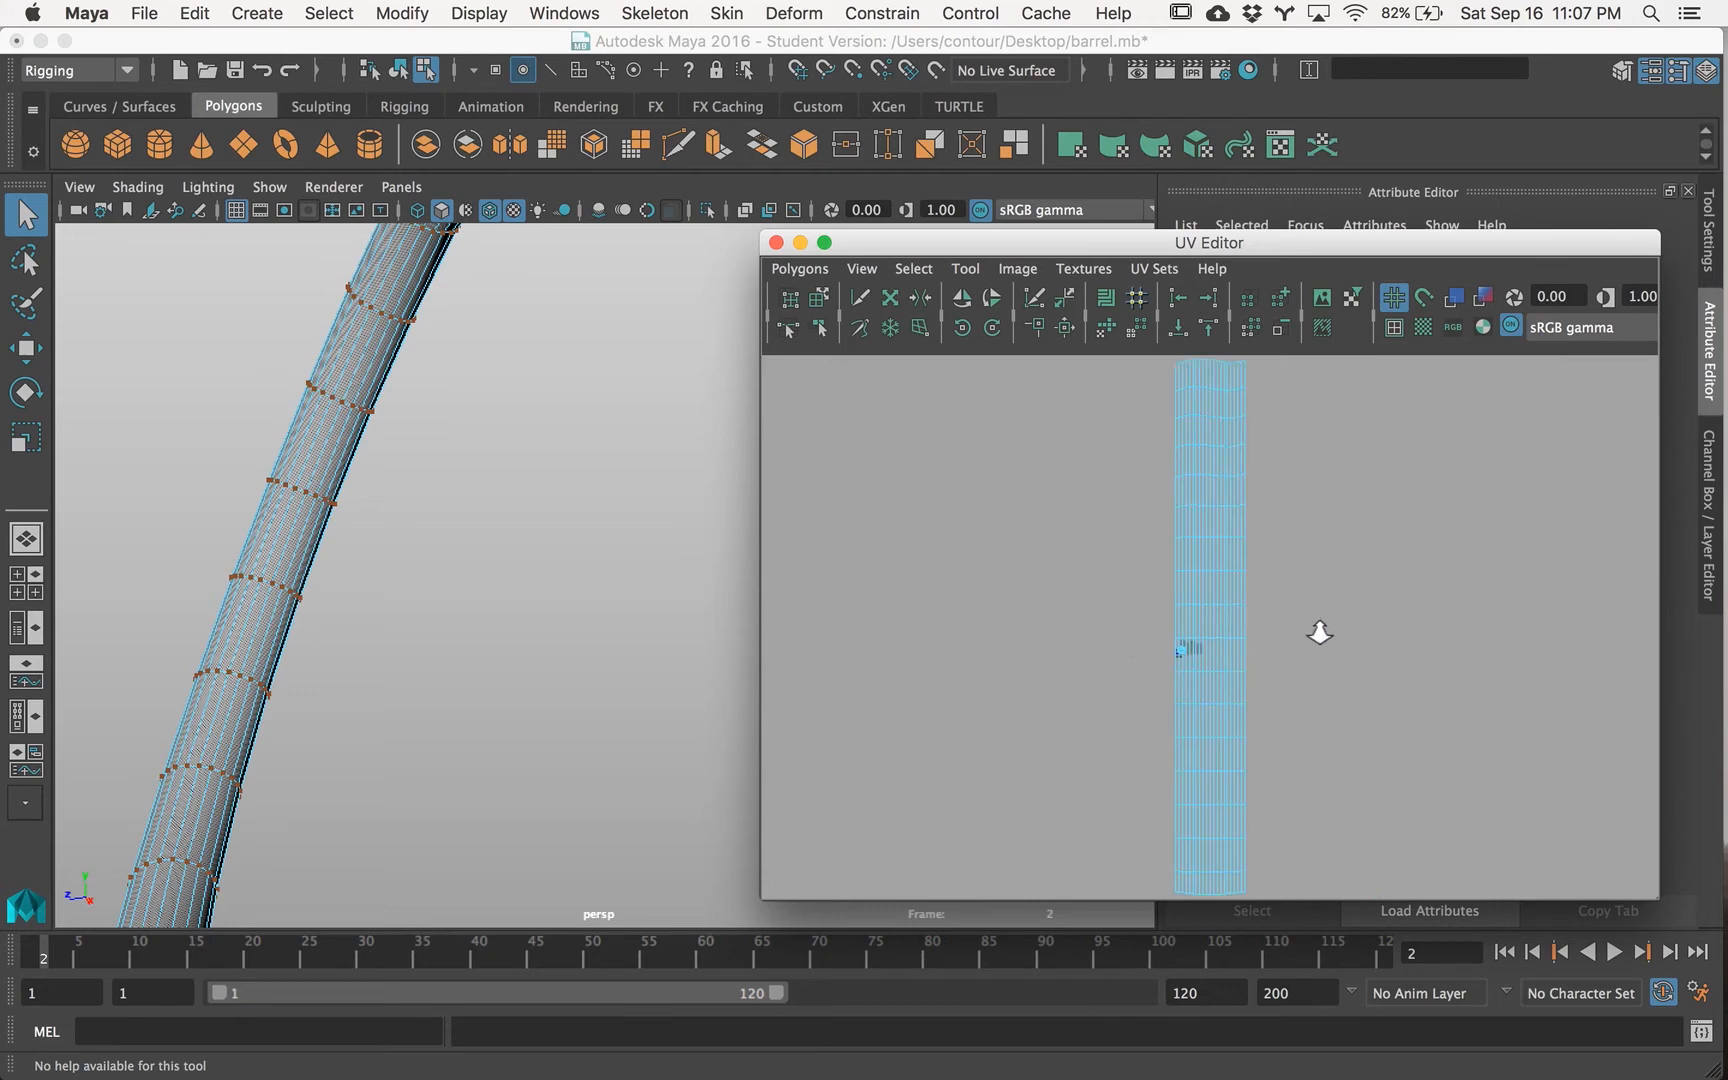
middle_click_drag(1319, 625, 1230, 609, "alt")
right_click_drag(1122, 622, 925, 657, "alt")
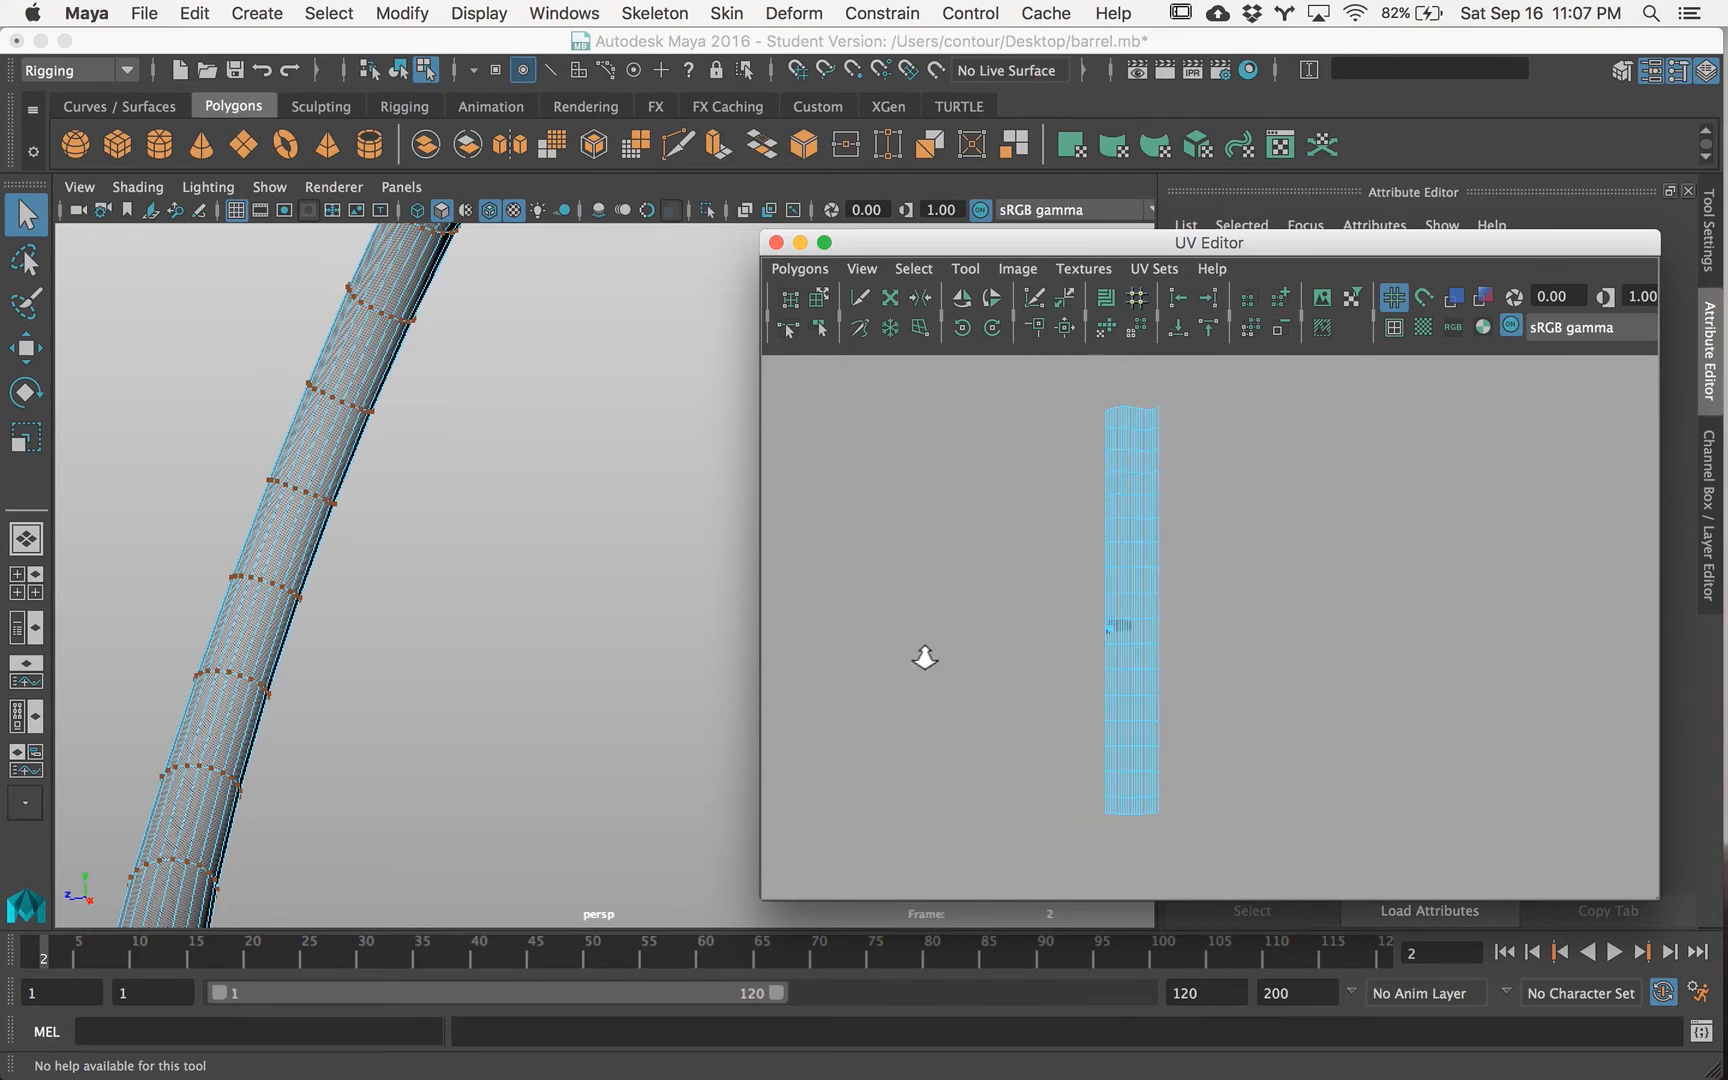
right_click_drag(1150, 472, 1245, 463)
left_click_drag(1236, 393, 1030, 588)
right_click_drag(1030, 588, 1128, 553, "ctrl")
key("w")
left_click_drag(1130, 617, 1049, 651)
key("r")
key("f")
Step: Move the tube body's UV strip to the 0–1 square and scale it to about 0.8 units tall, near the square's right edge
key("w")
left_click_drag(1213, 622, 799, 744)
key("f")
right_click_drag(1134, 680, 857, 726, "alt")
scroll(857, 728, "down", 5)
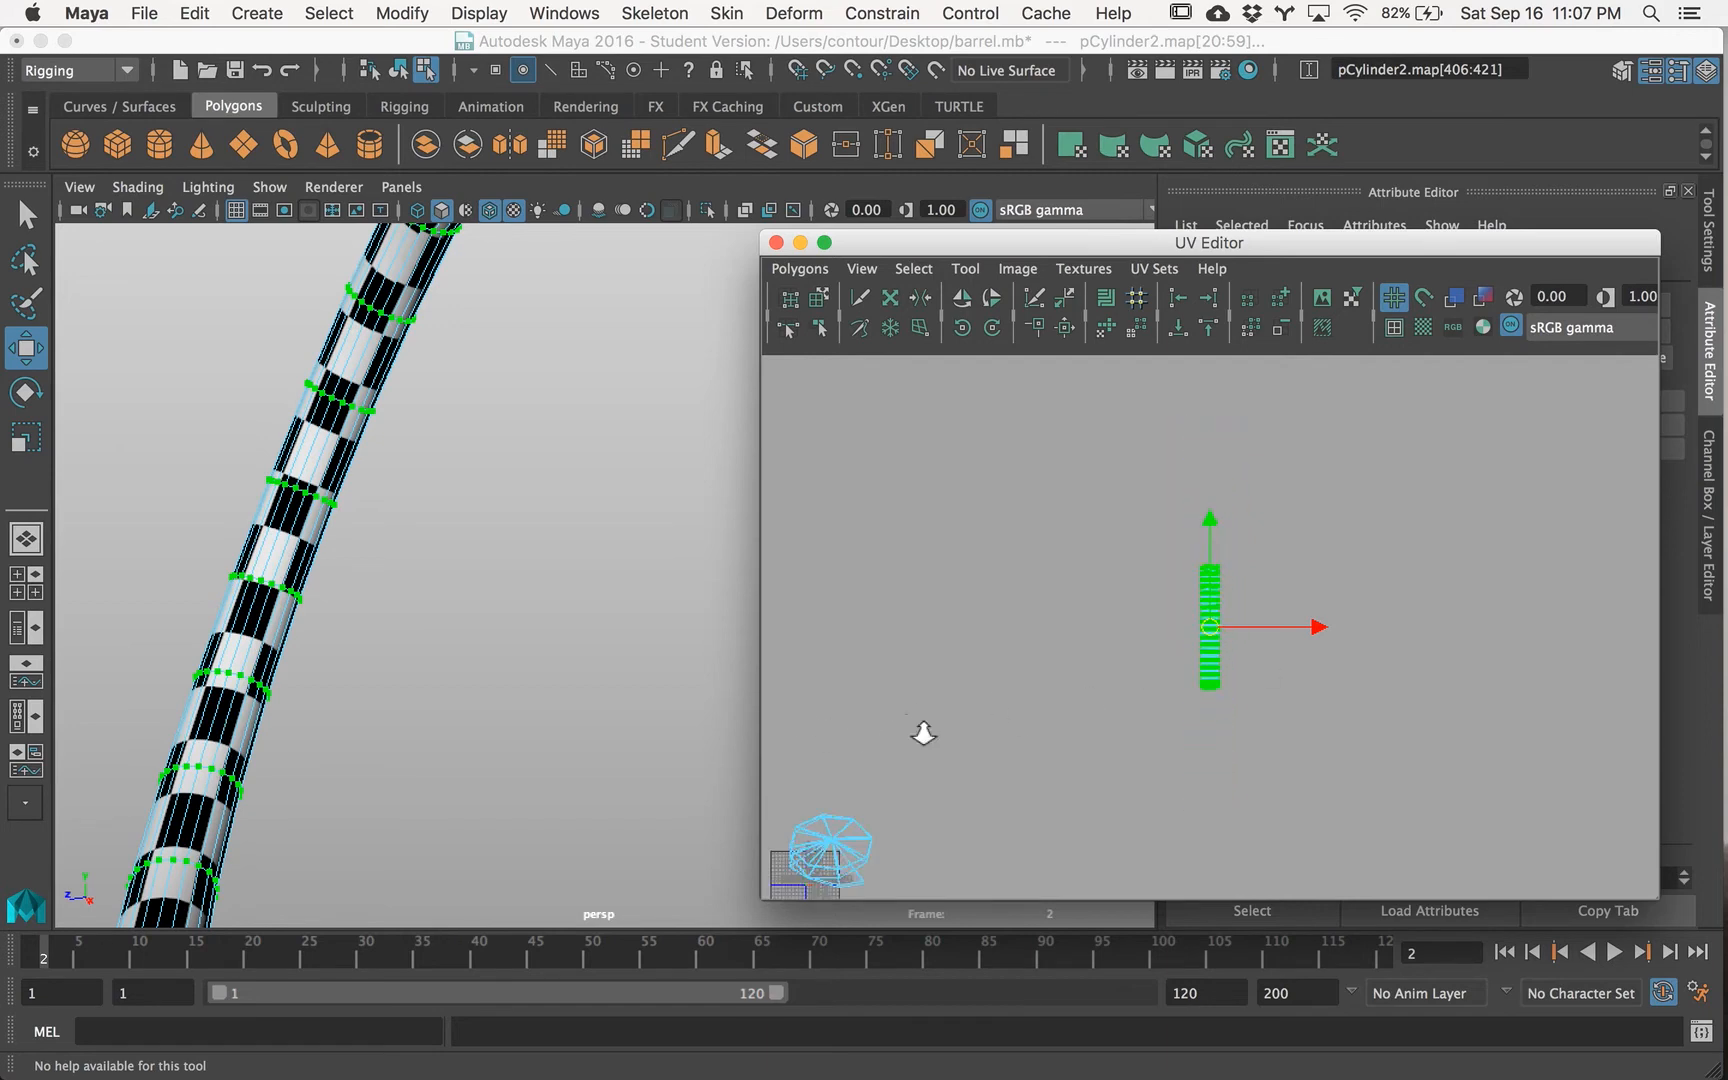
left_click_drag(1210, 637, 893, 833)
key("f")
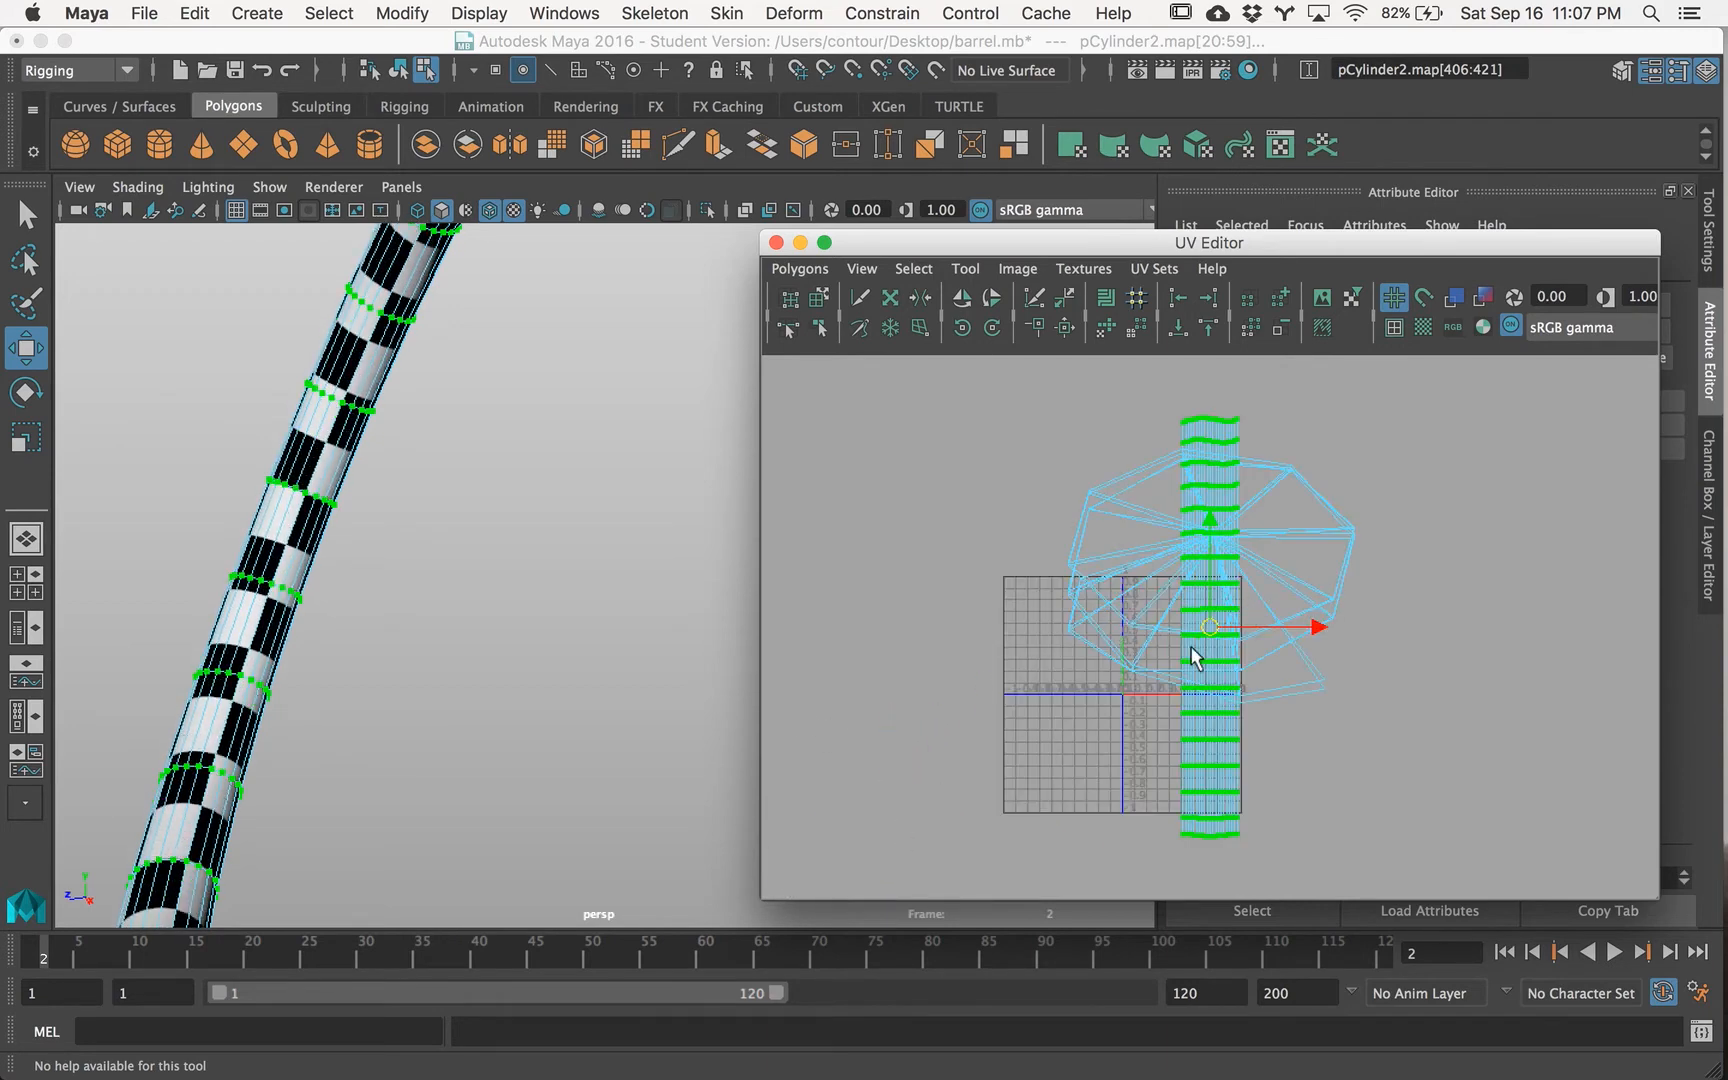
key("r")
mouse_move(1208, 627)
left_mouse_down()
mouse_move(1134, 663)
mouse_move(1220, 640)
left_mouse_up()
key("w")
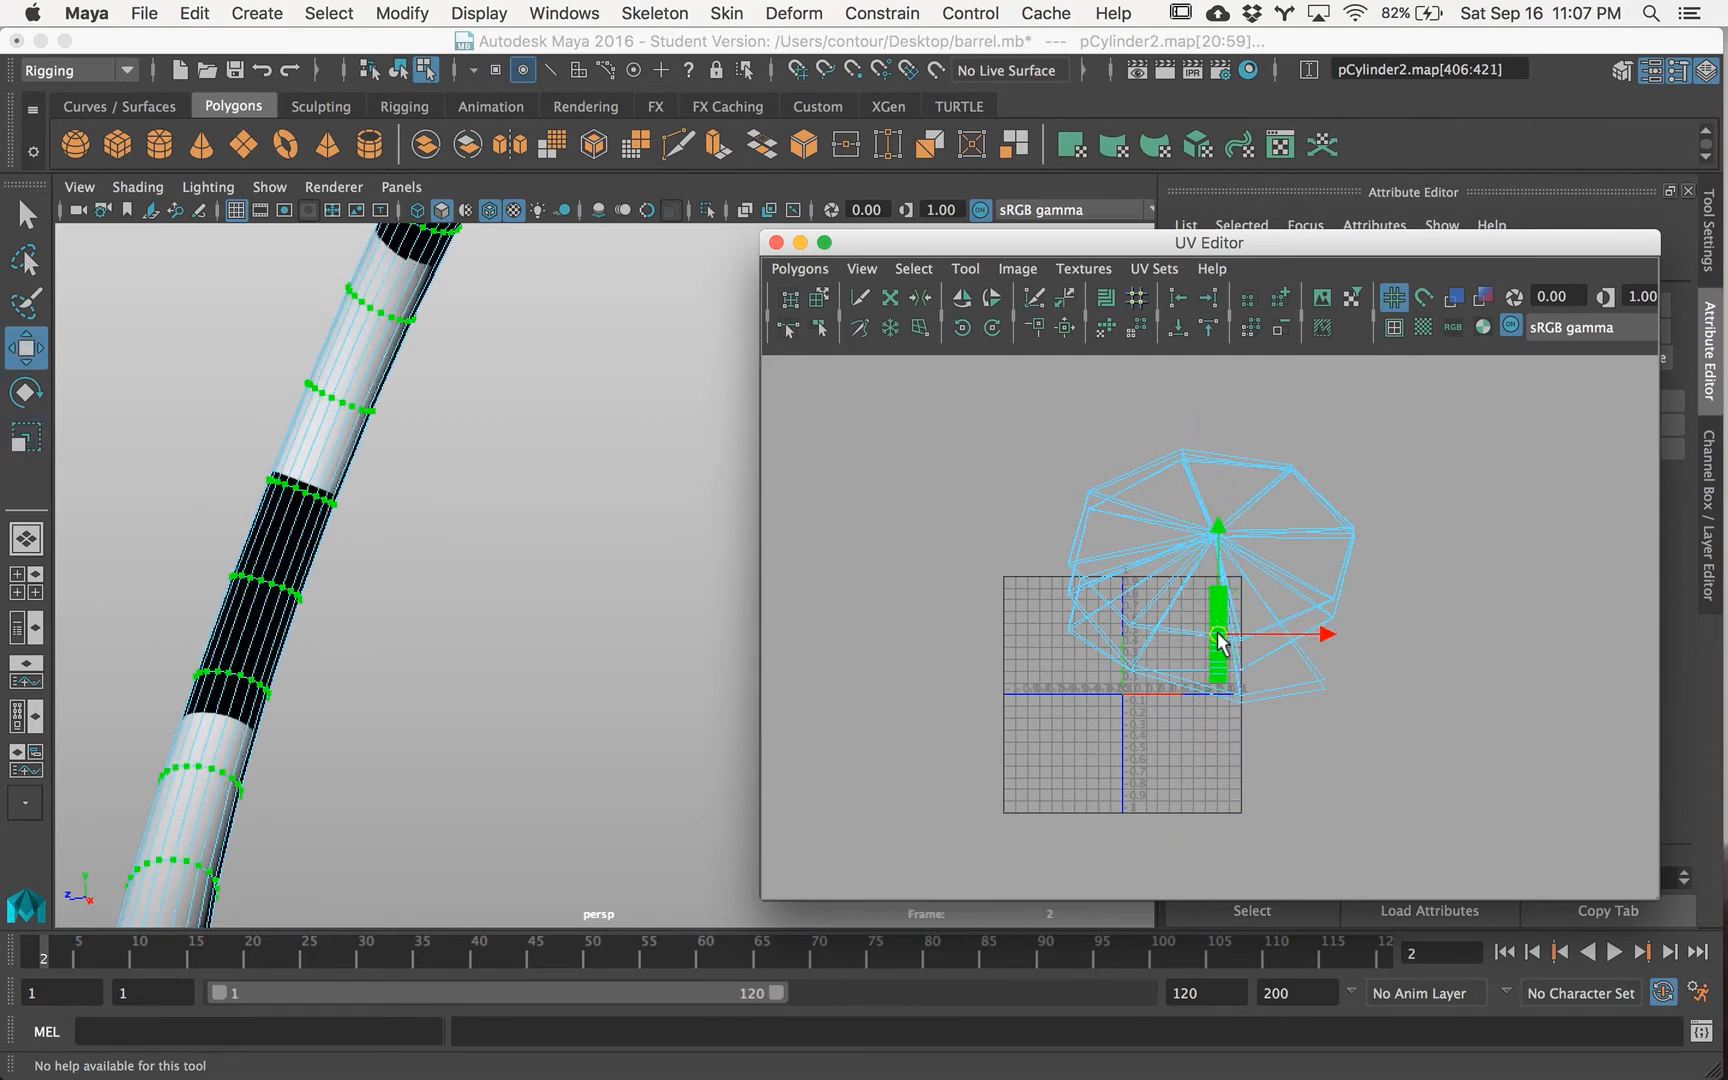
Step: Select the full UV shells of the tube's end caps and move them outside the 0–1 square, to its right
key("q")
right_click_drag(1300, 532, 1412, 490)
left_click_drag(1412, 490, 1270, 745)
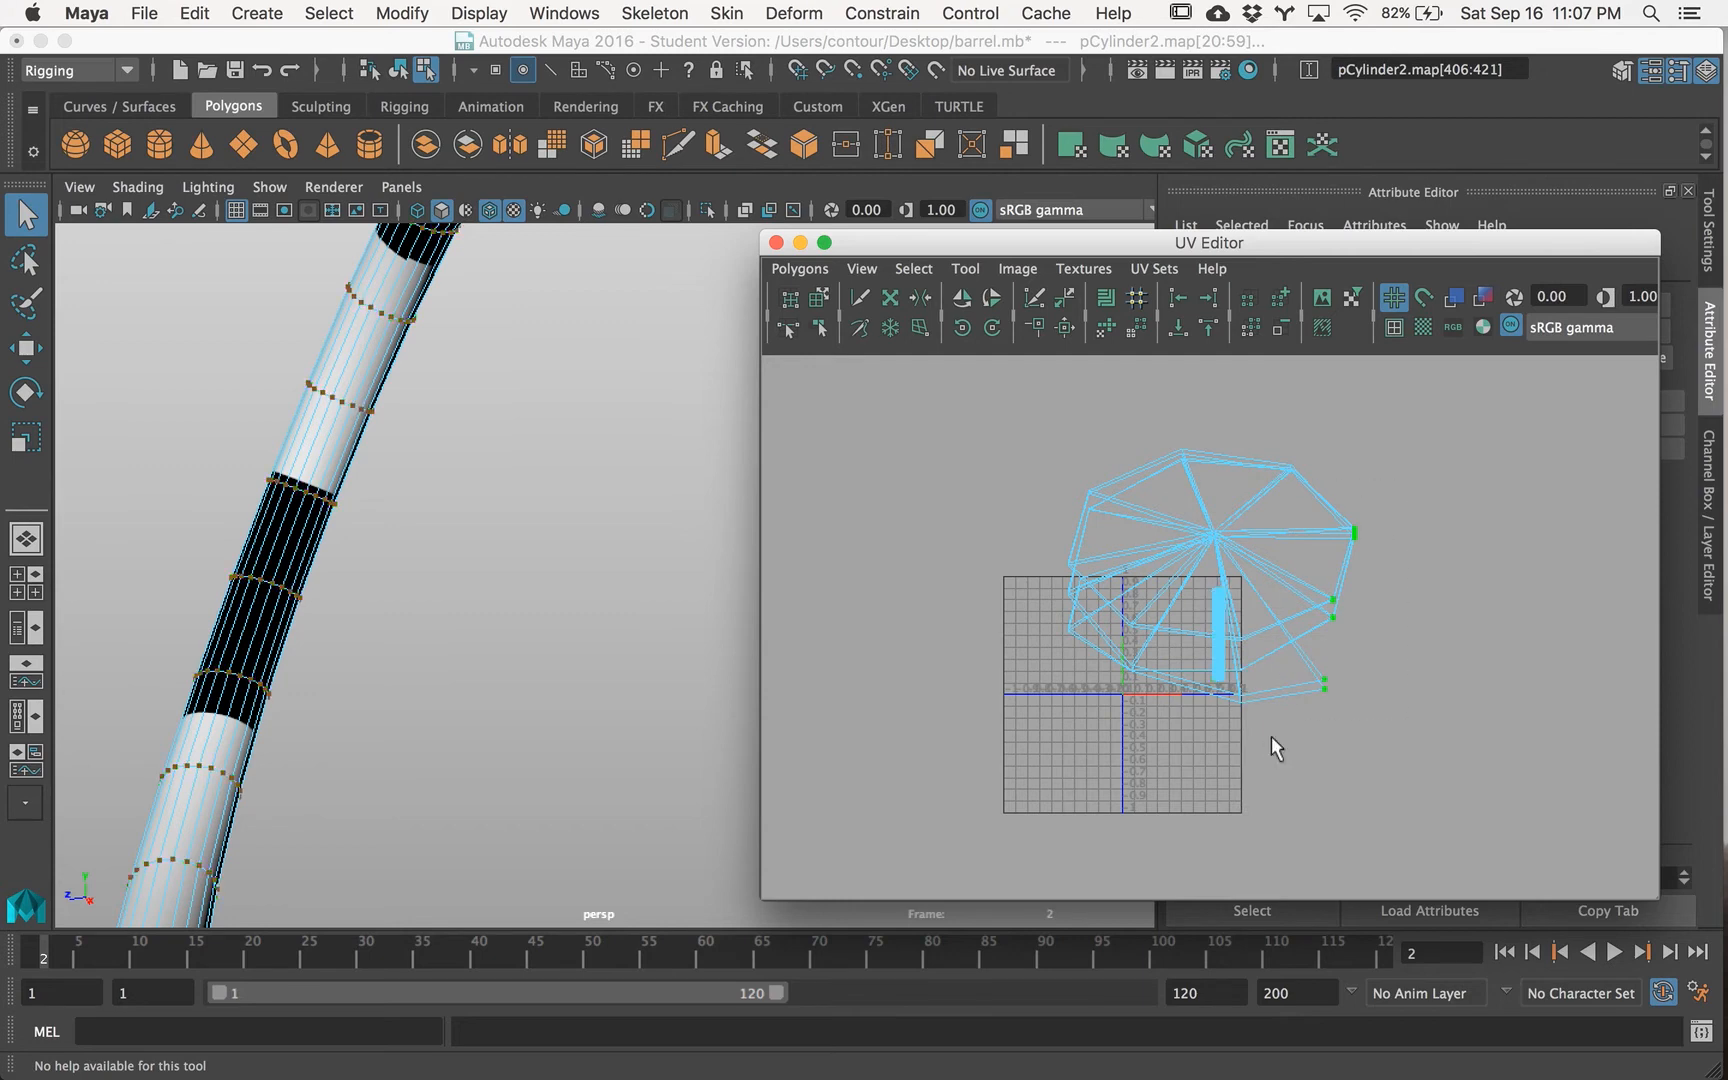
right_click_drag(1284, 690, 1380, 638, "ctrl")
key("w")
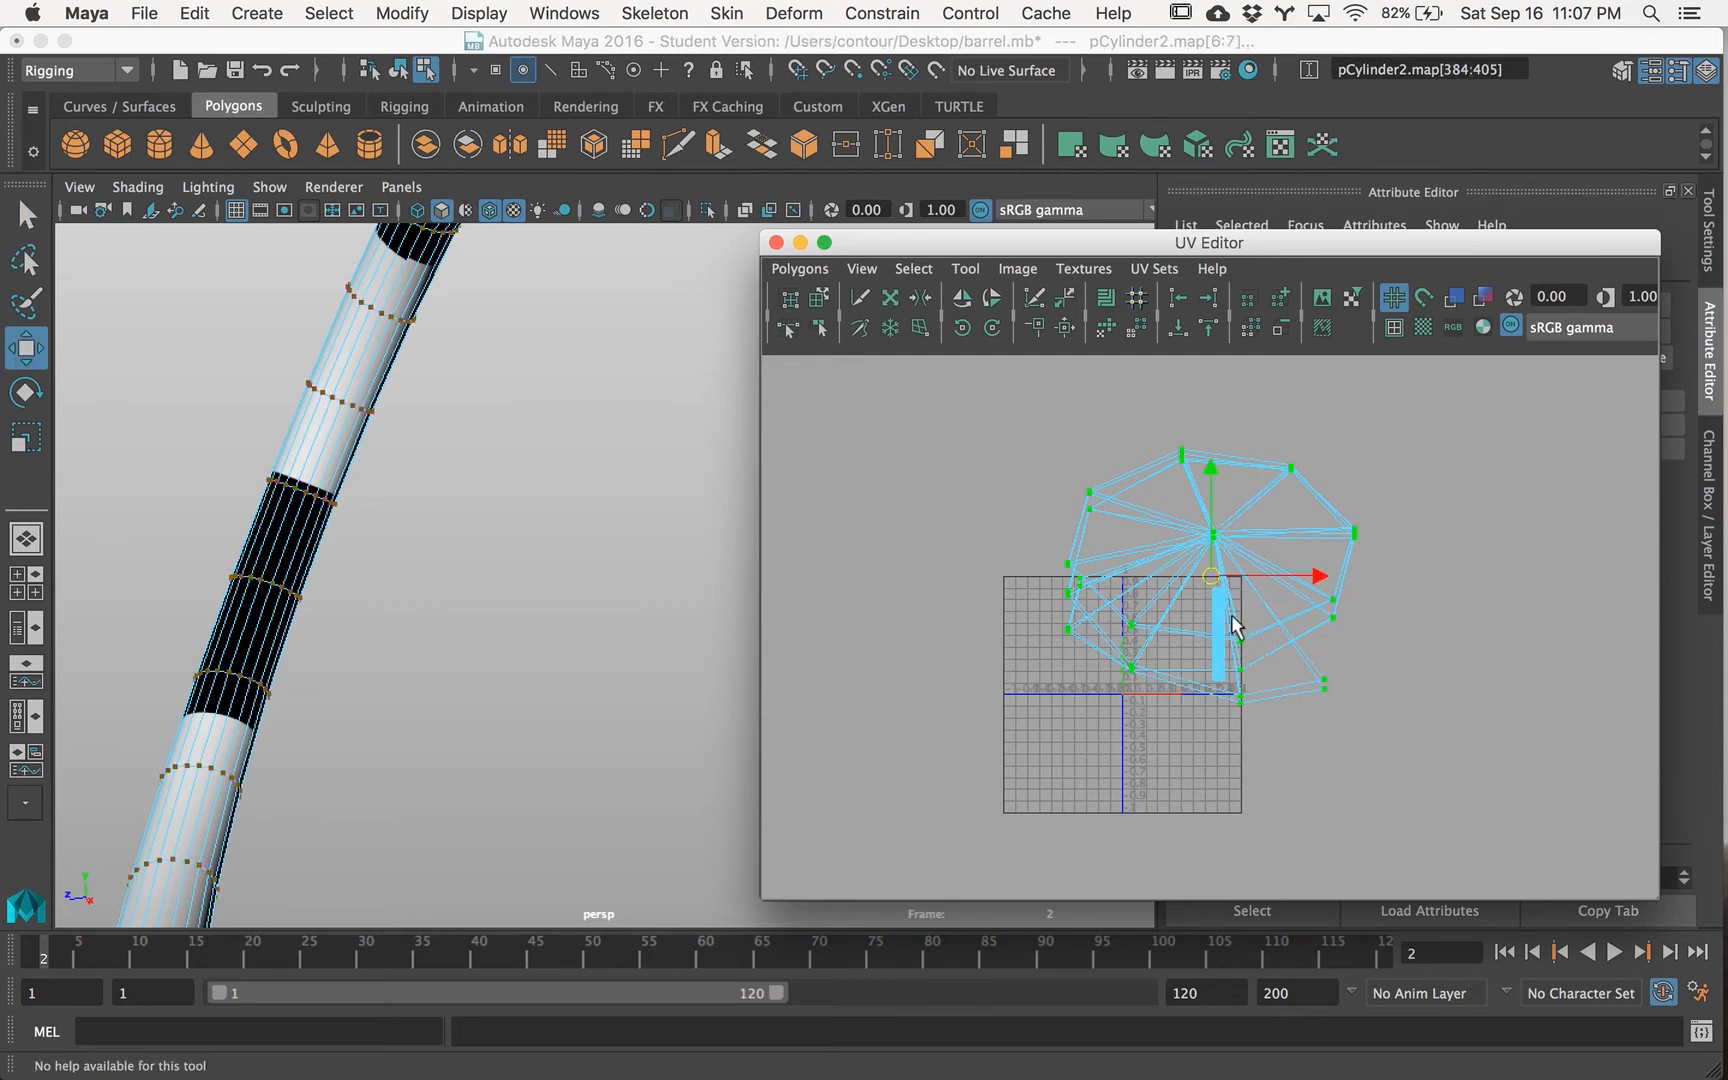
left_click_drag(1217, 586, 1437, 582)
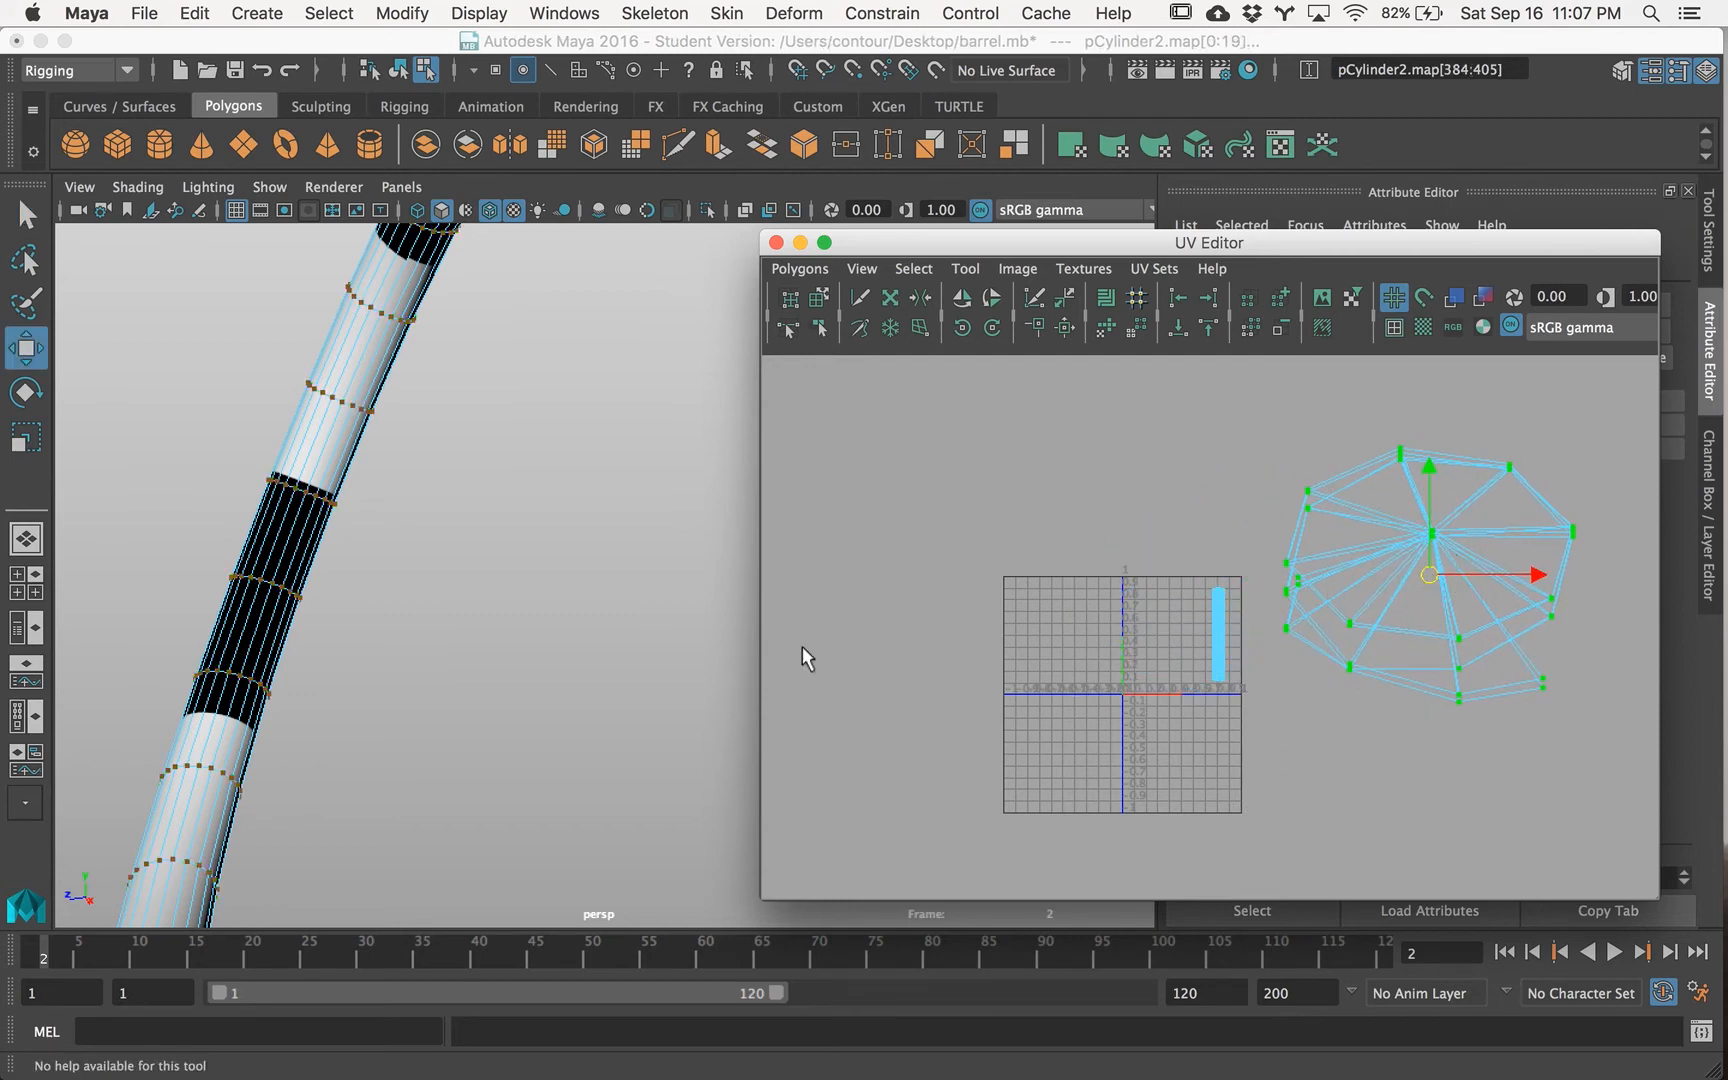
Step: Return the tube to object mode and examine the checks on its body and lower end cap
key("q")
right_click_drag(223, 676, 342, 328)
left_click(287, 590)
key("f")
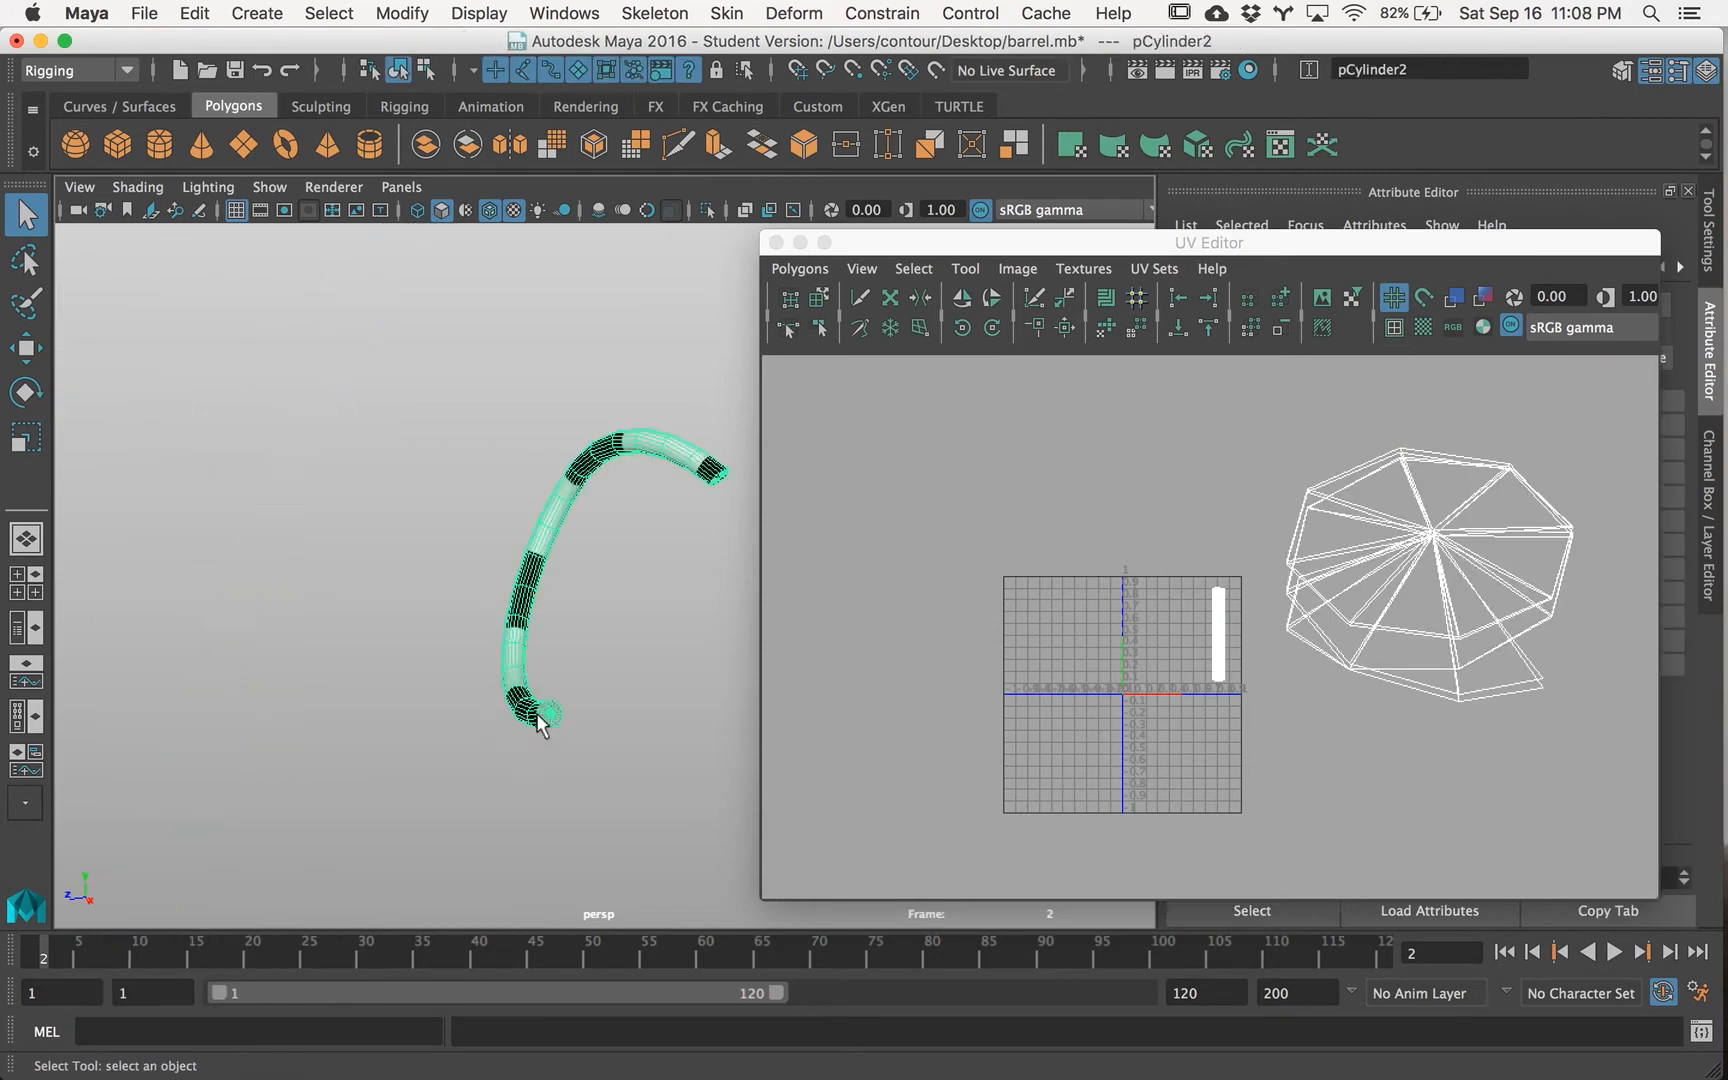
right_click_drag(414, 708, 779, 744, "alt")
middle_click_drag(266, 873, 293, 675, "alt")
right_click_drag(293, 675, 397, 744, "alt")
middle_click_drag(397, 744, 504, 567, "alt")
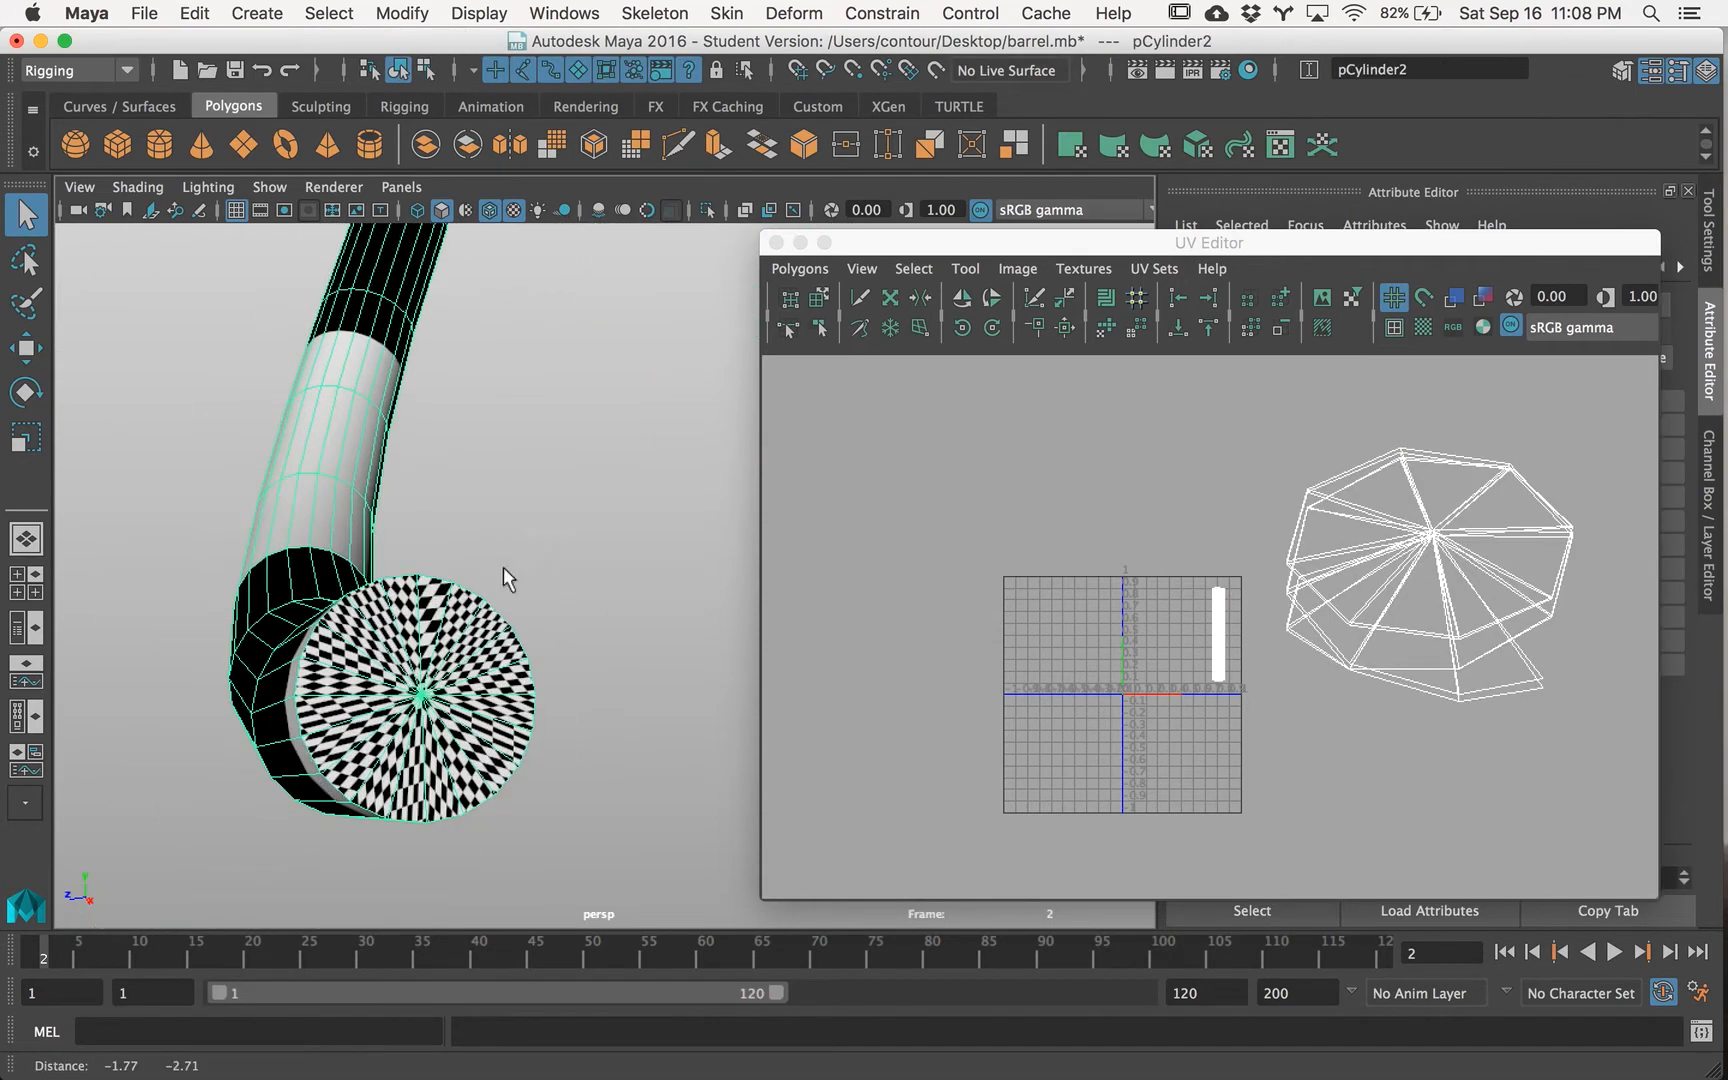
Step: Switch the tube to face selection and select the ring of body faces beside its end cap
right_click_drag(444, 652, 453, 449)
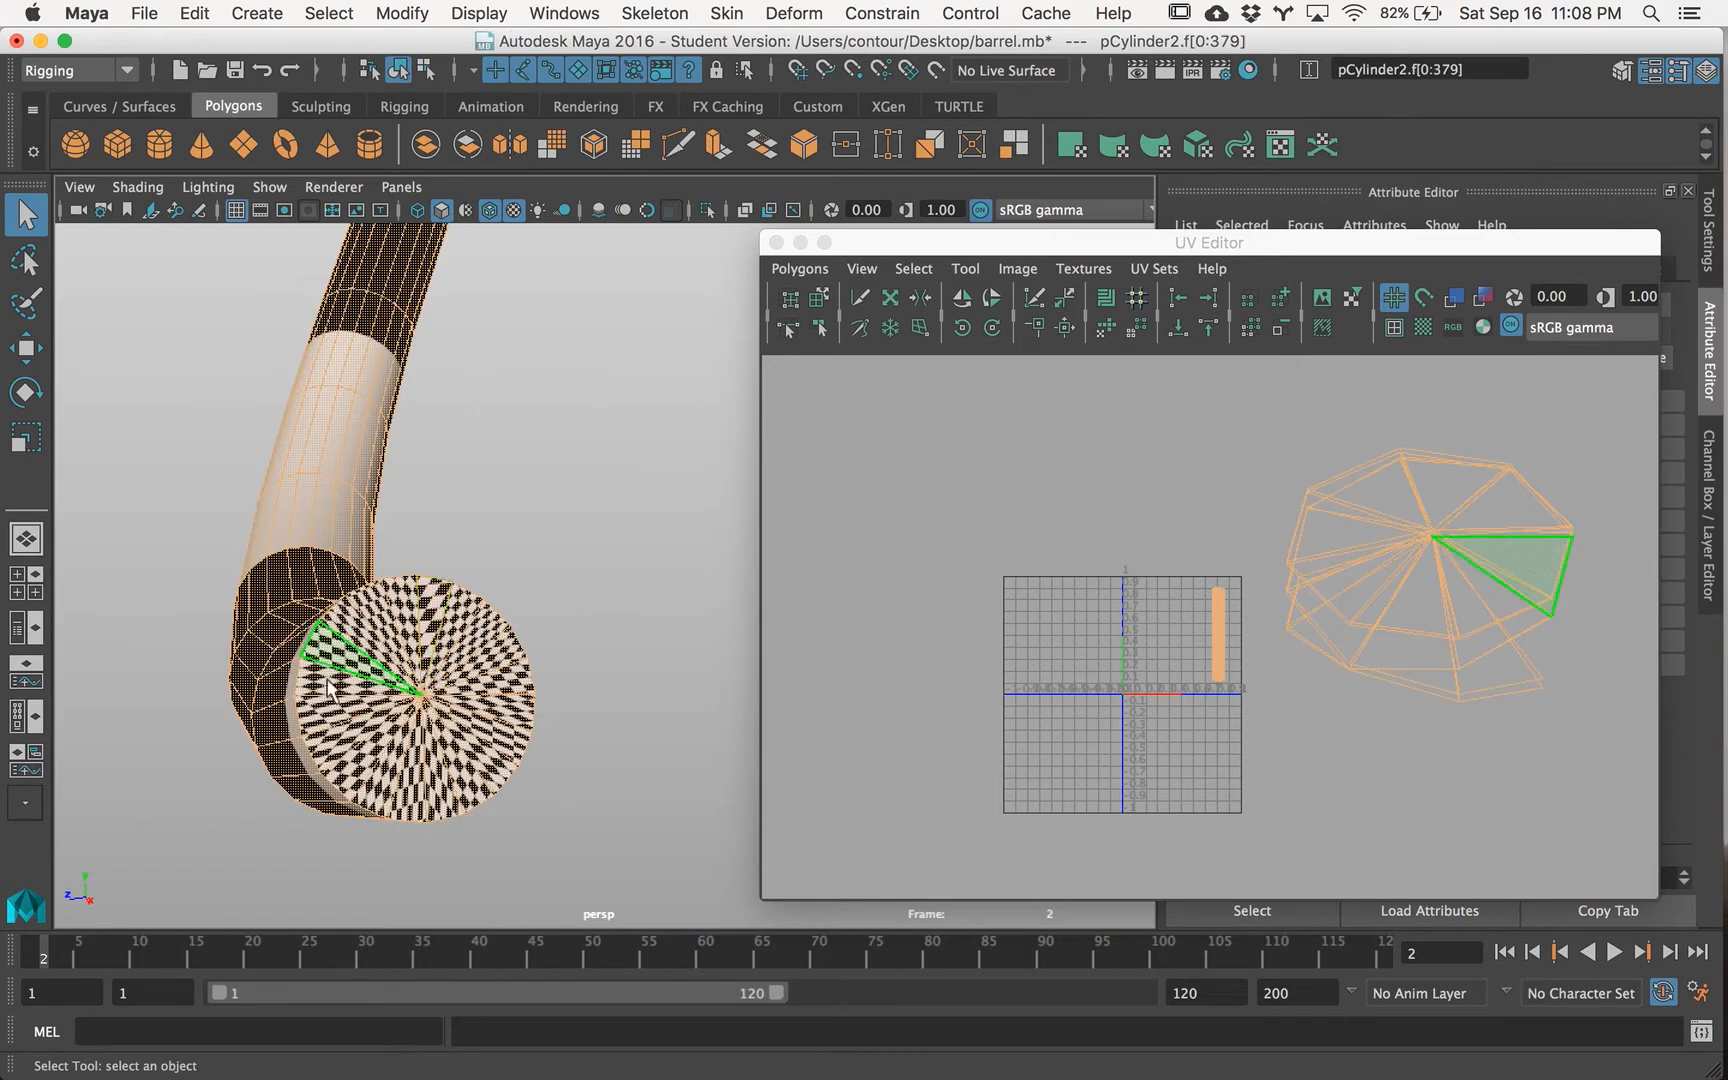
left_click_drag(330, 686, 600, 620, "alt")
left_click(622, 606)
left_click(652, 627, "shift")
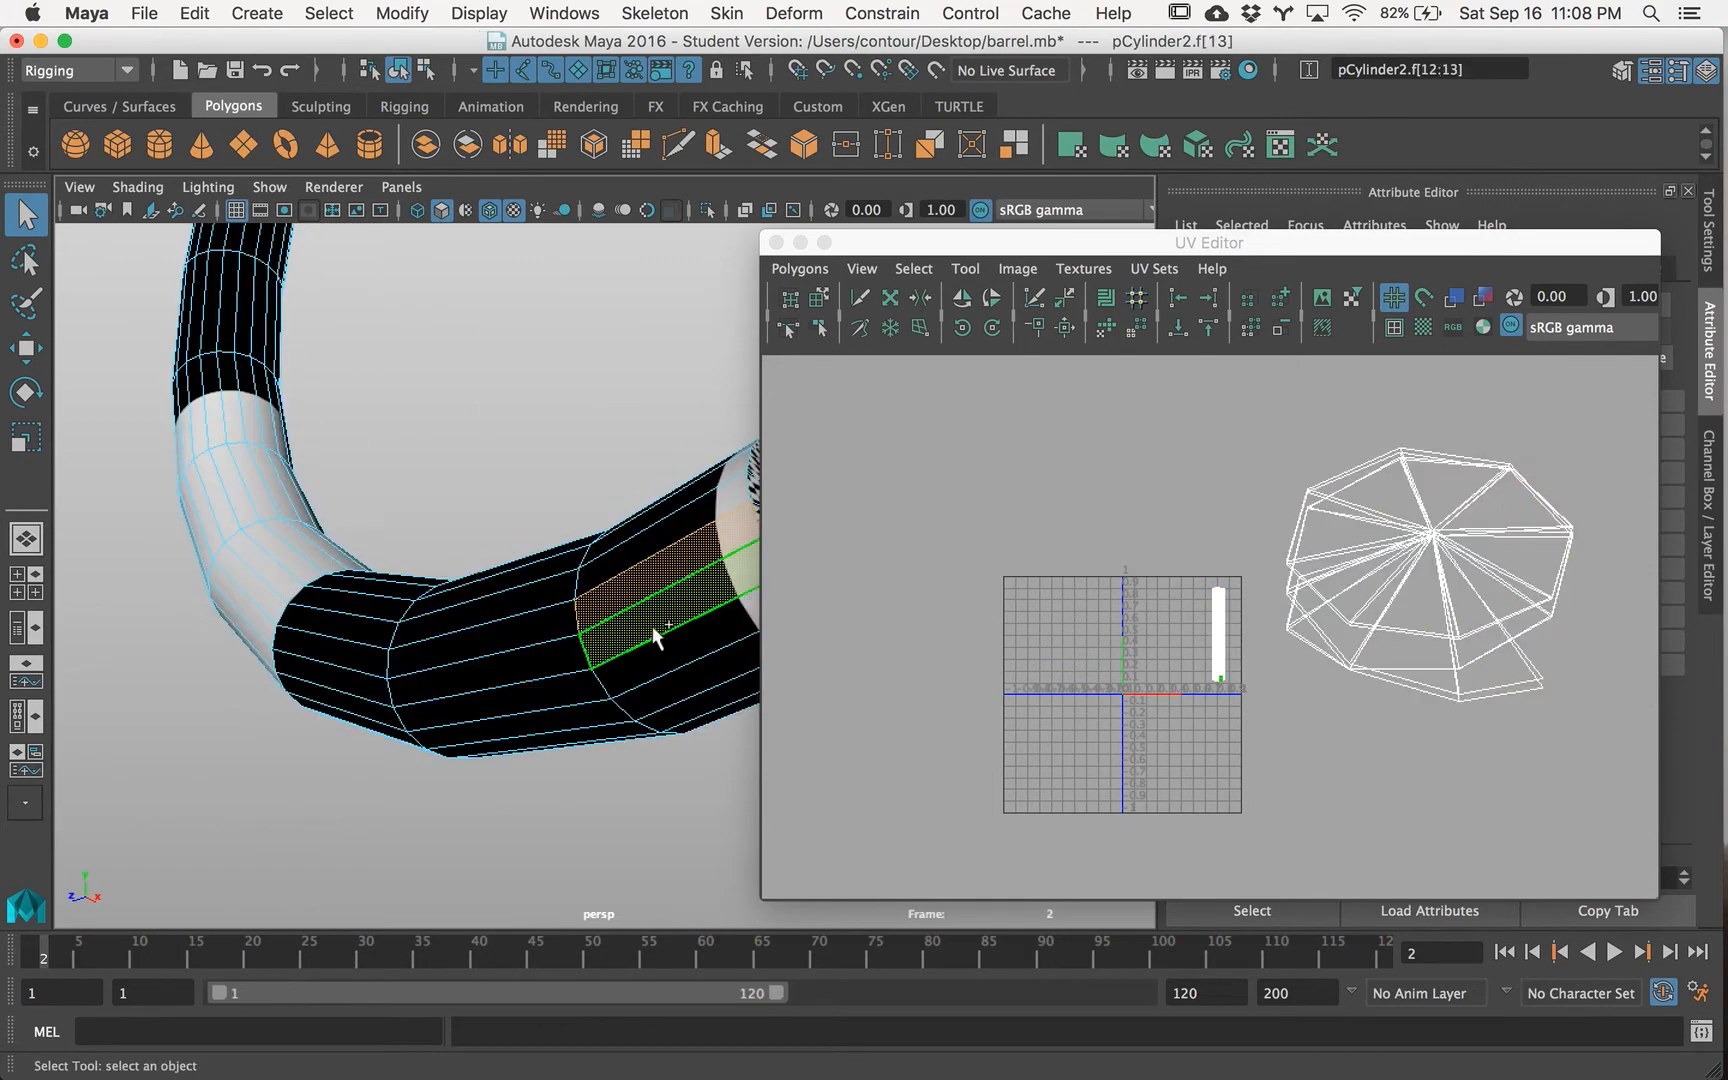
double_click(654, 629, "shift")
Step: Select four neighbouring wedge faces on the tube's end cap
middle_click_drag(677, 610, 536, 631, "alt")
left_click(546, 563)
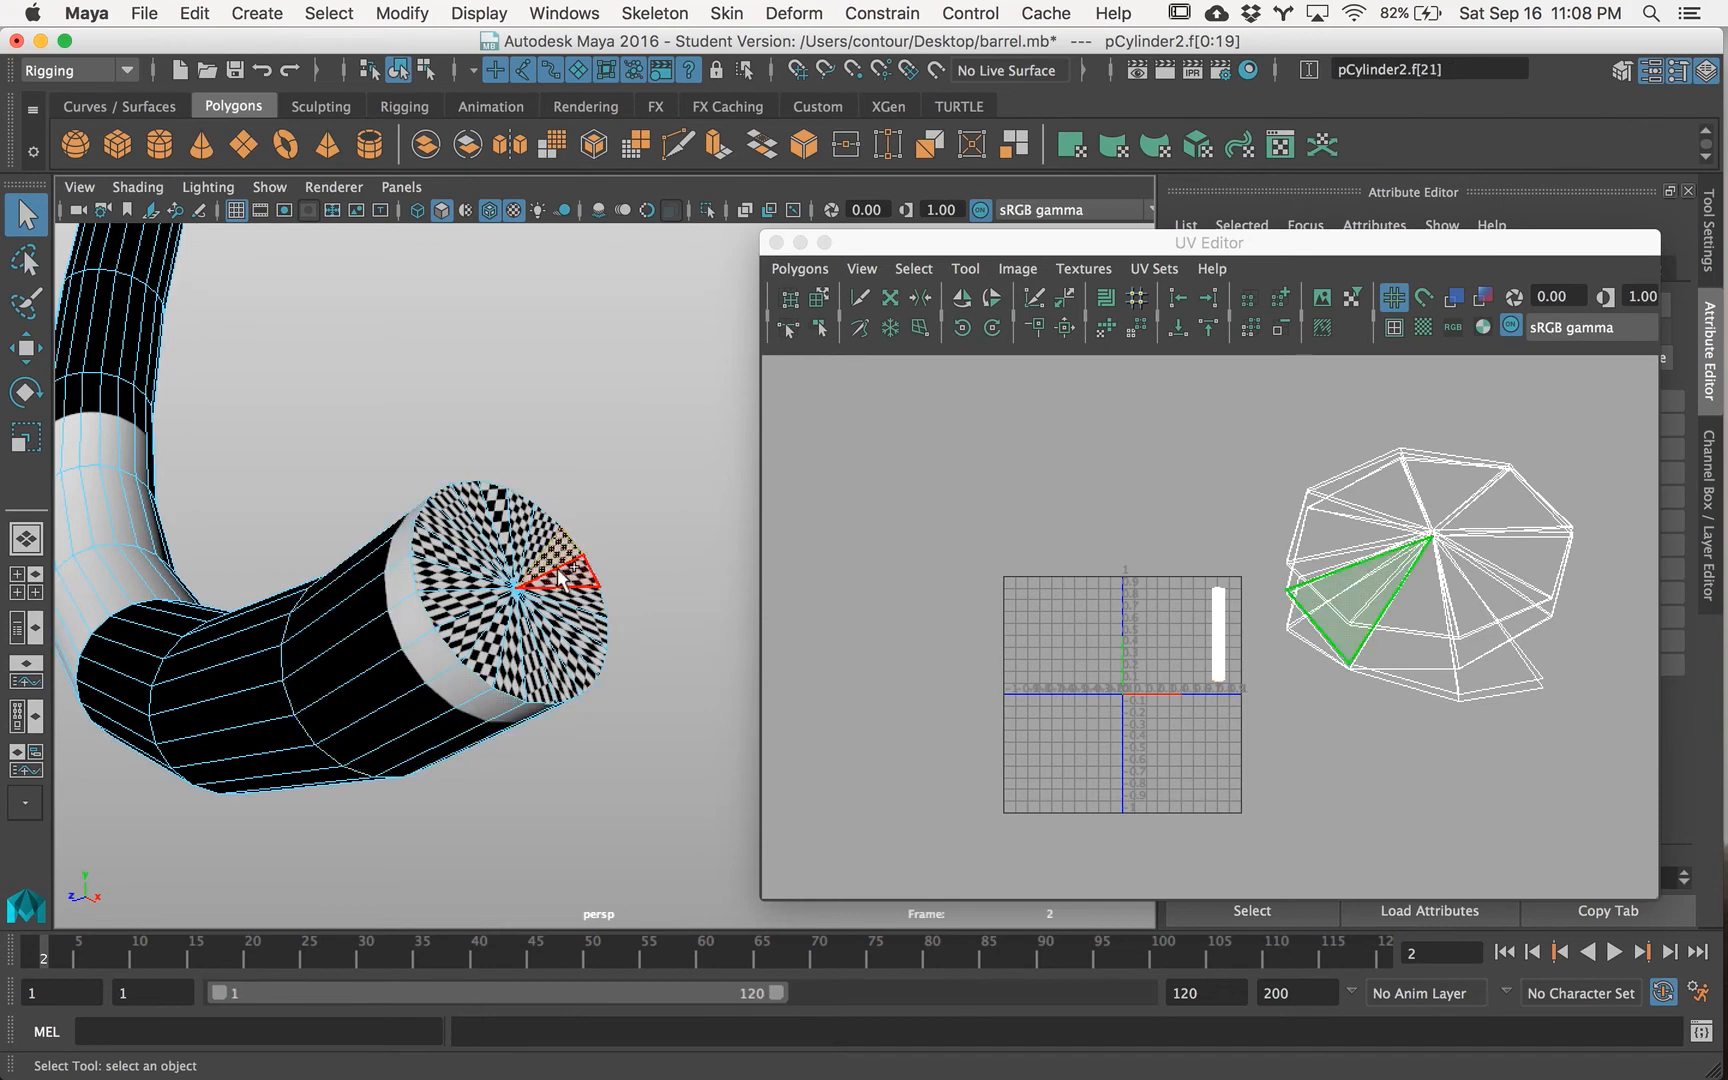
left_click(565, 576, "shift")
left_click(572, 599, "shift")
left_click(575, 621, "shift")
Step: Select the ring of body faces beside the lower end cap, extend it onto the cap, and reduce it to the cap's faces only
left_click(364, 655)
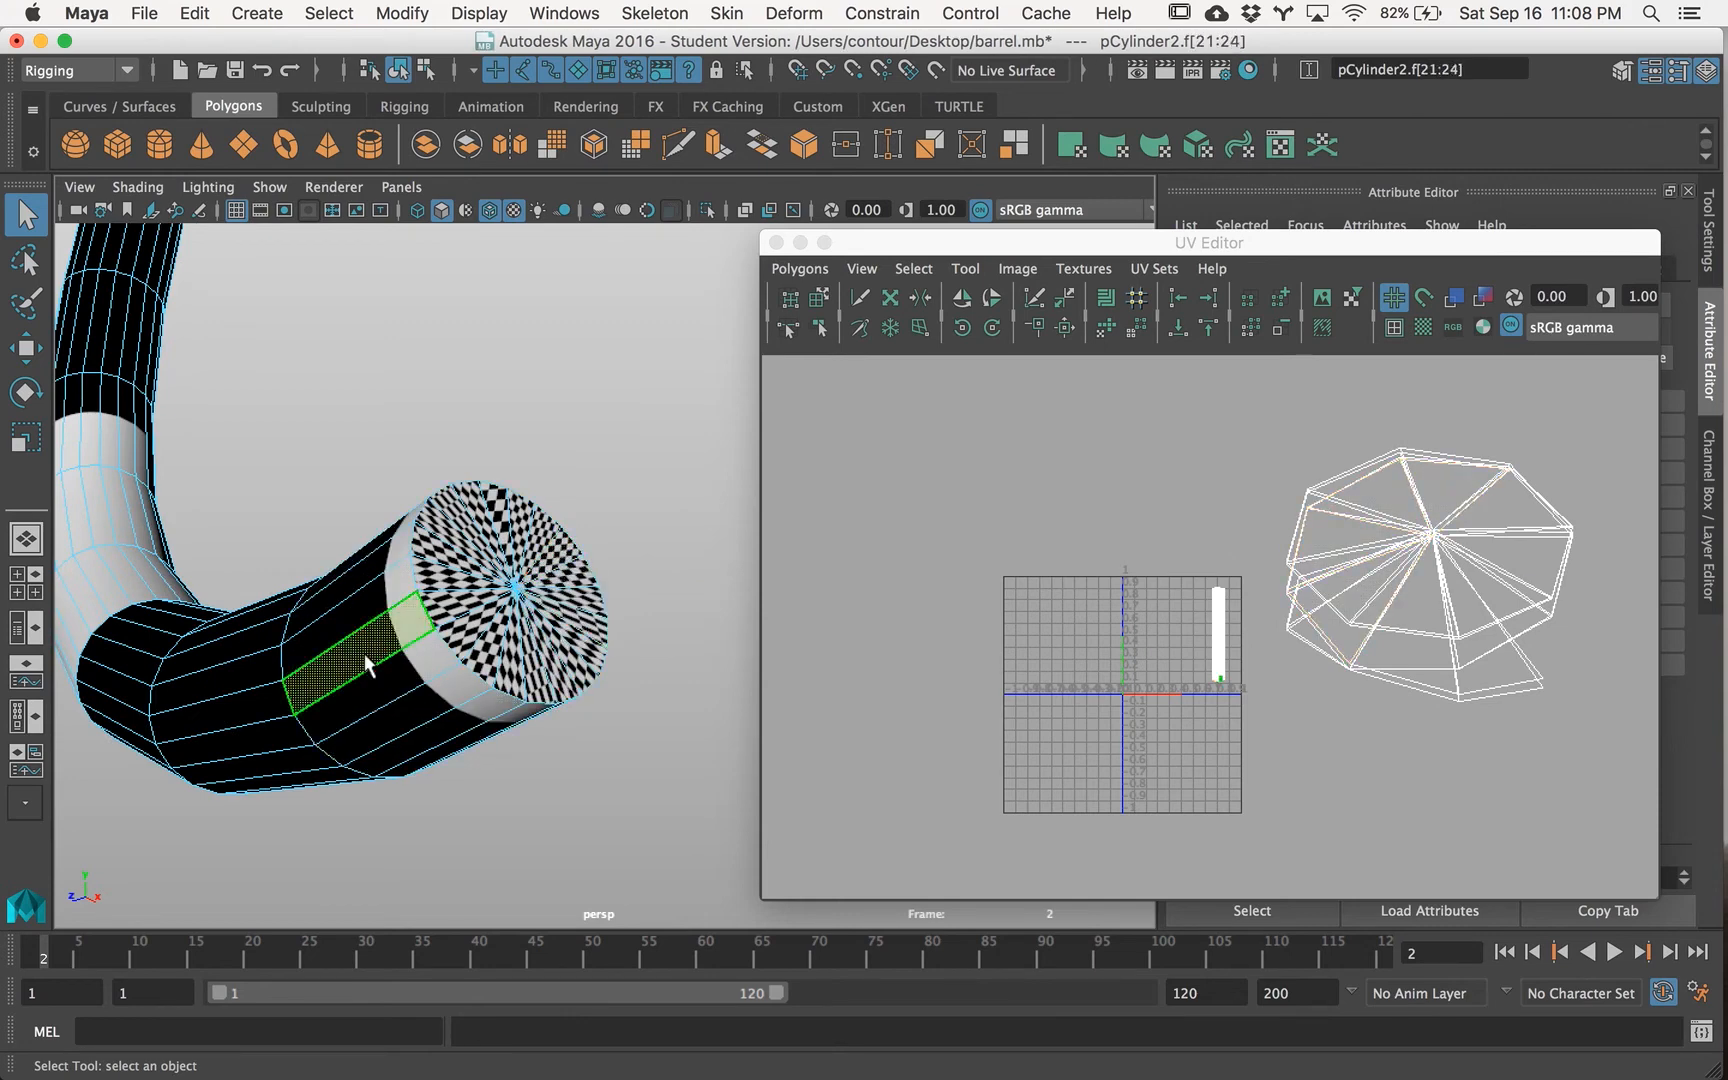
double_click(385, 678)
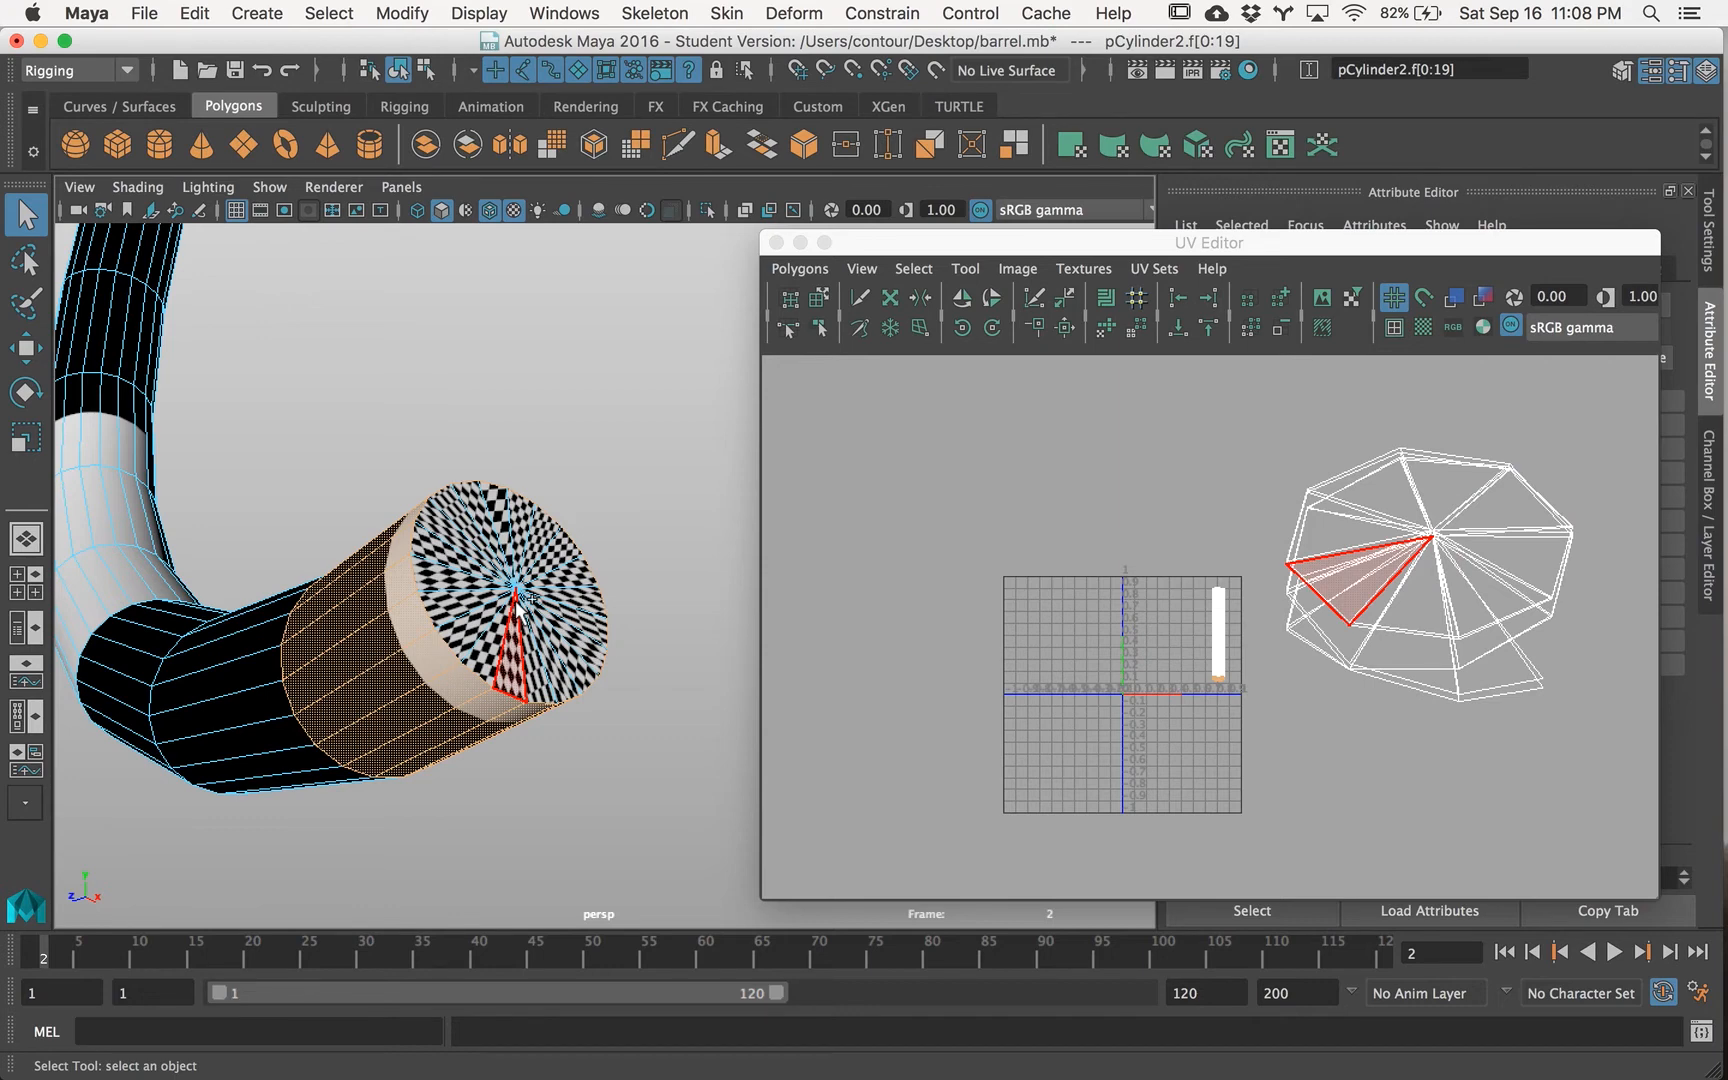
left_click(517, 602, "shift")
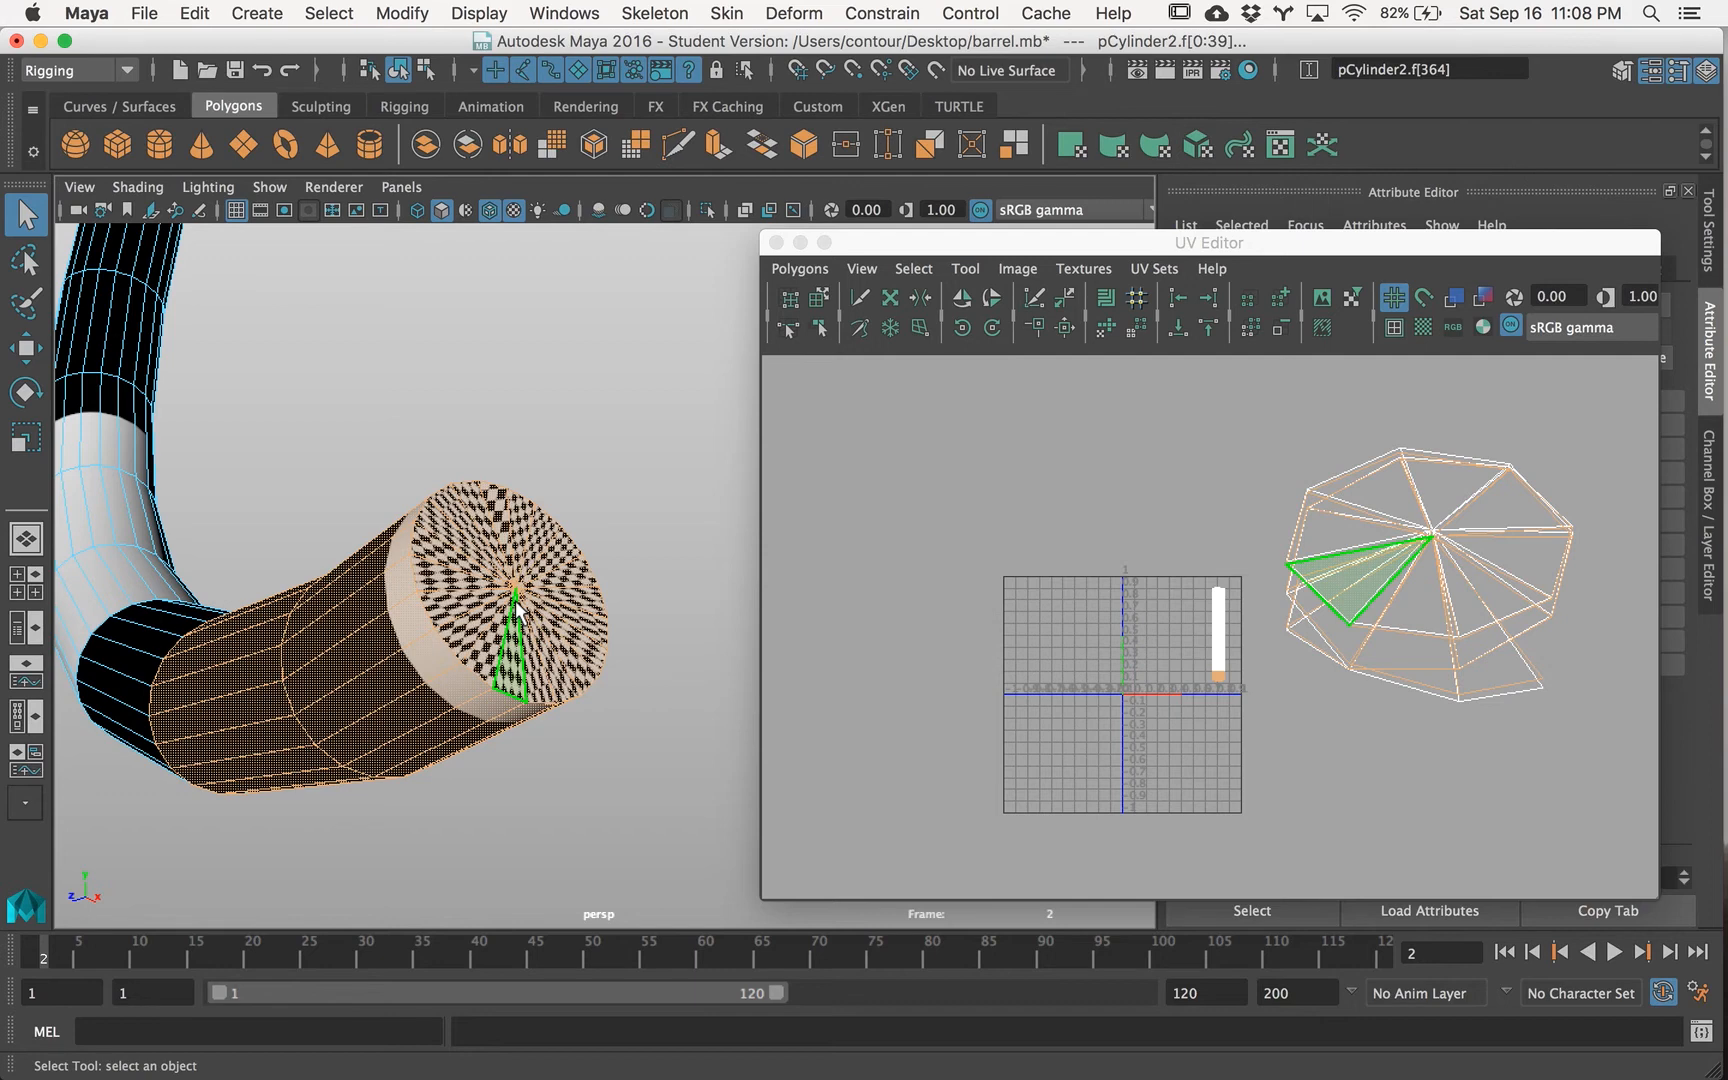
key("shift+comma")
key("shift+comma")
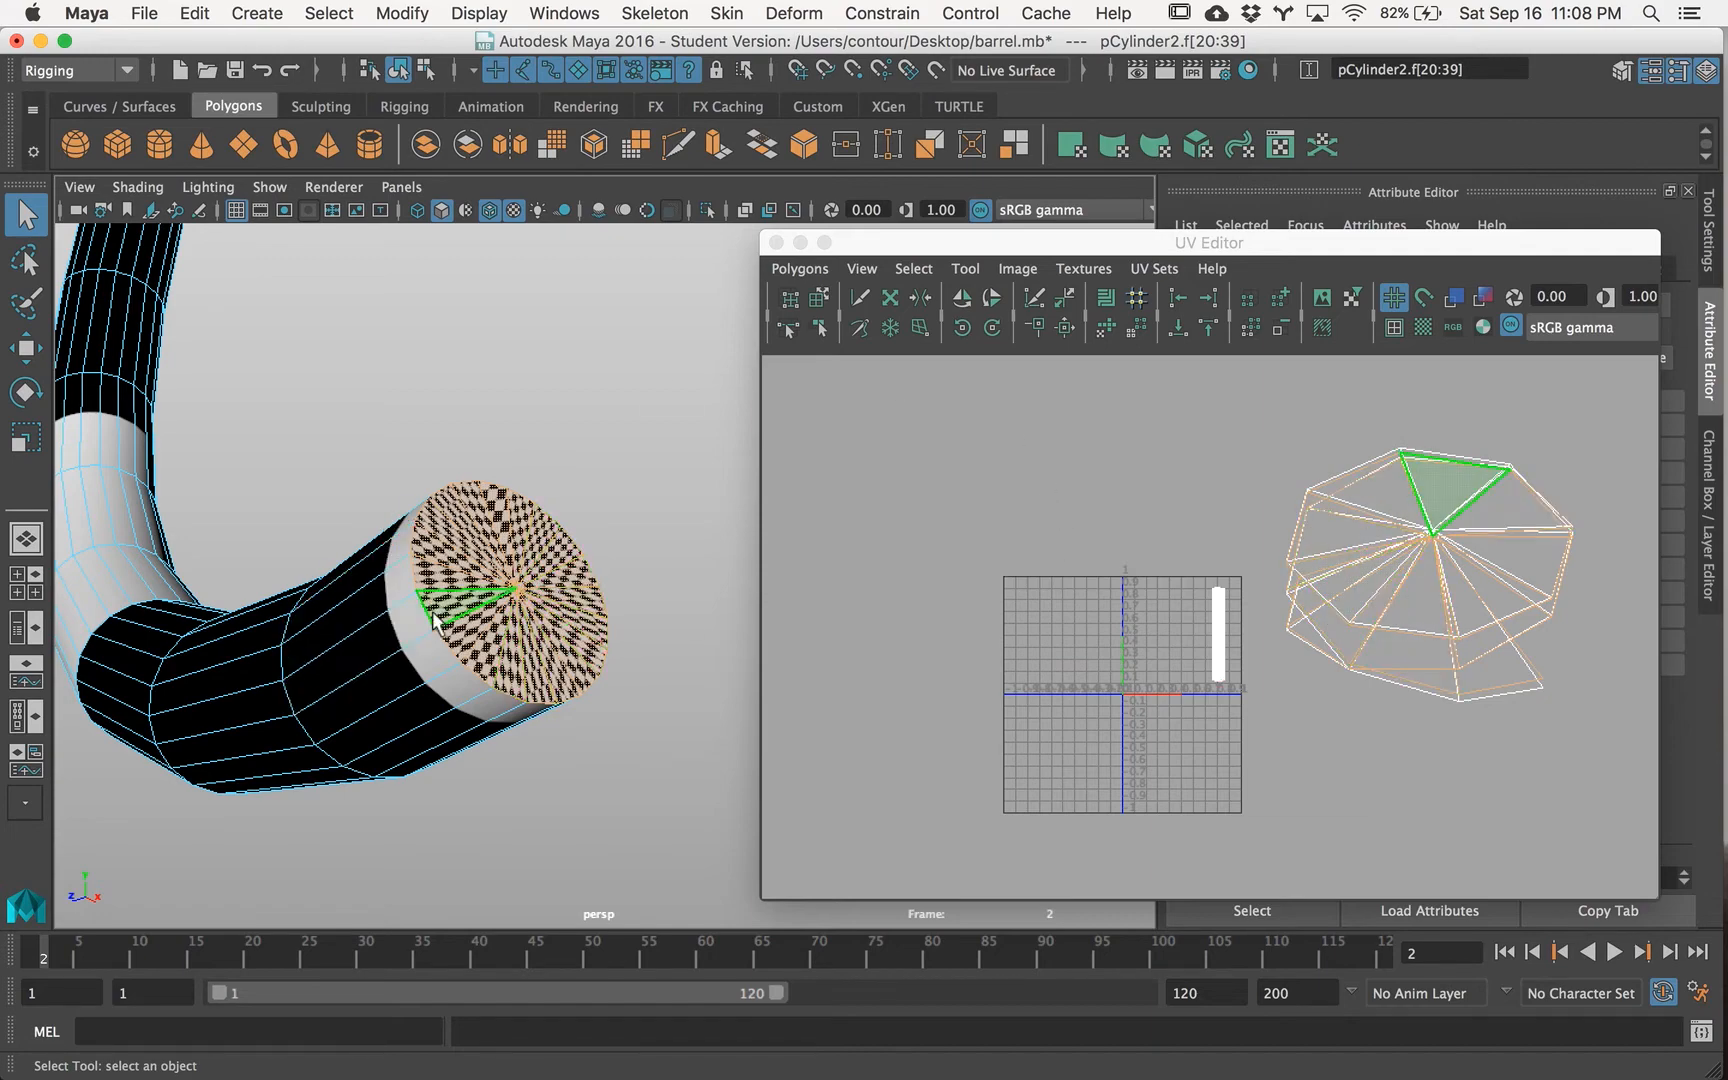
Step: Apply a camera-based planar UV projection to the lower end cap as seen head-on, slightly enlarge the projection, and deselect it
left_click_drag(432, 610, 343, 602, "alt")
middle_click_drag(343, 602, 570, 606, "alt")
left_click_drag(548, 617, 538, 608, "alt")
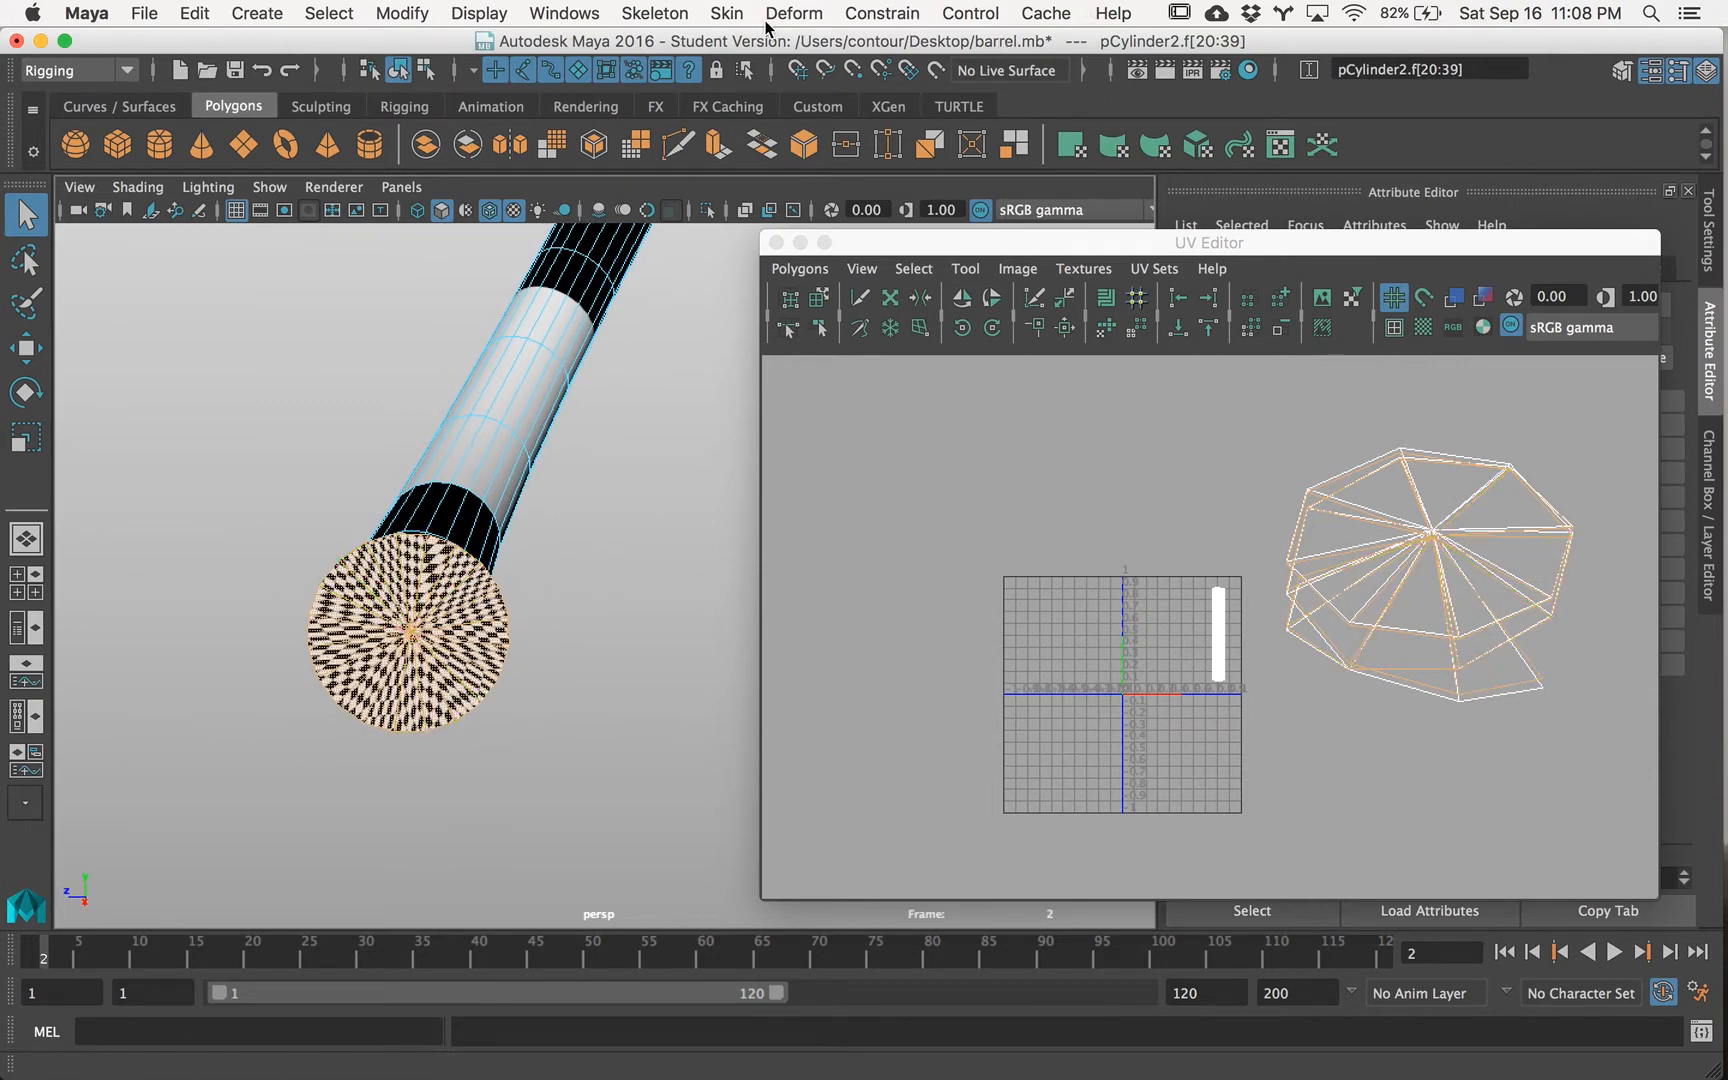
left_click(54, 72)
left_click(50, 92)
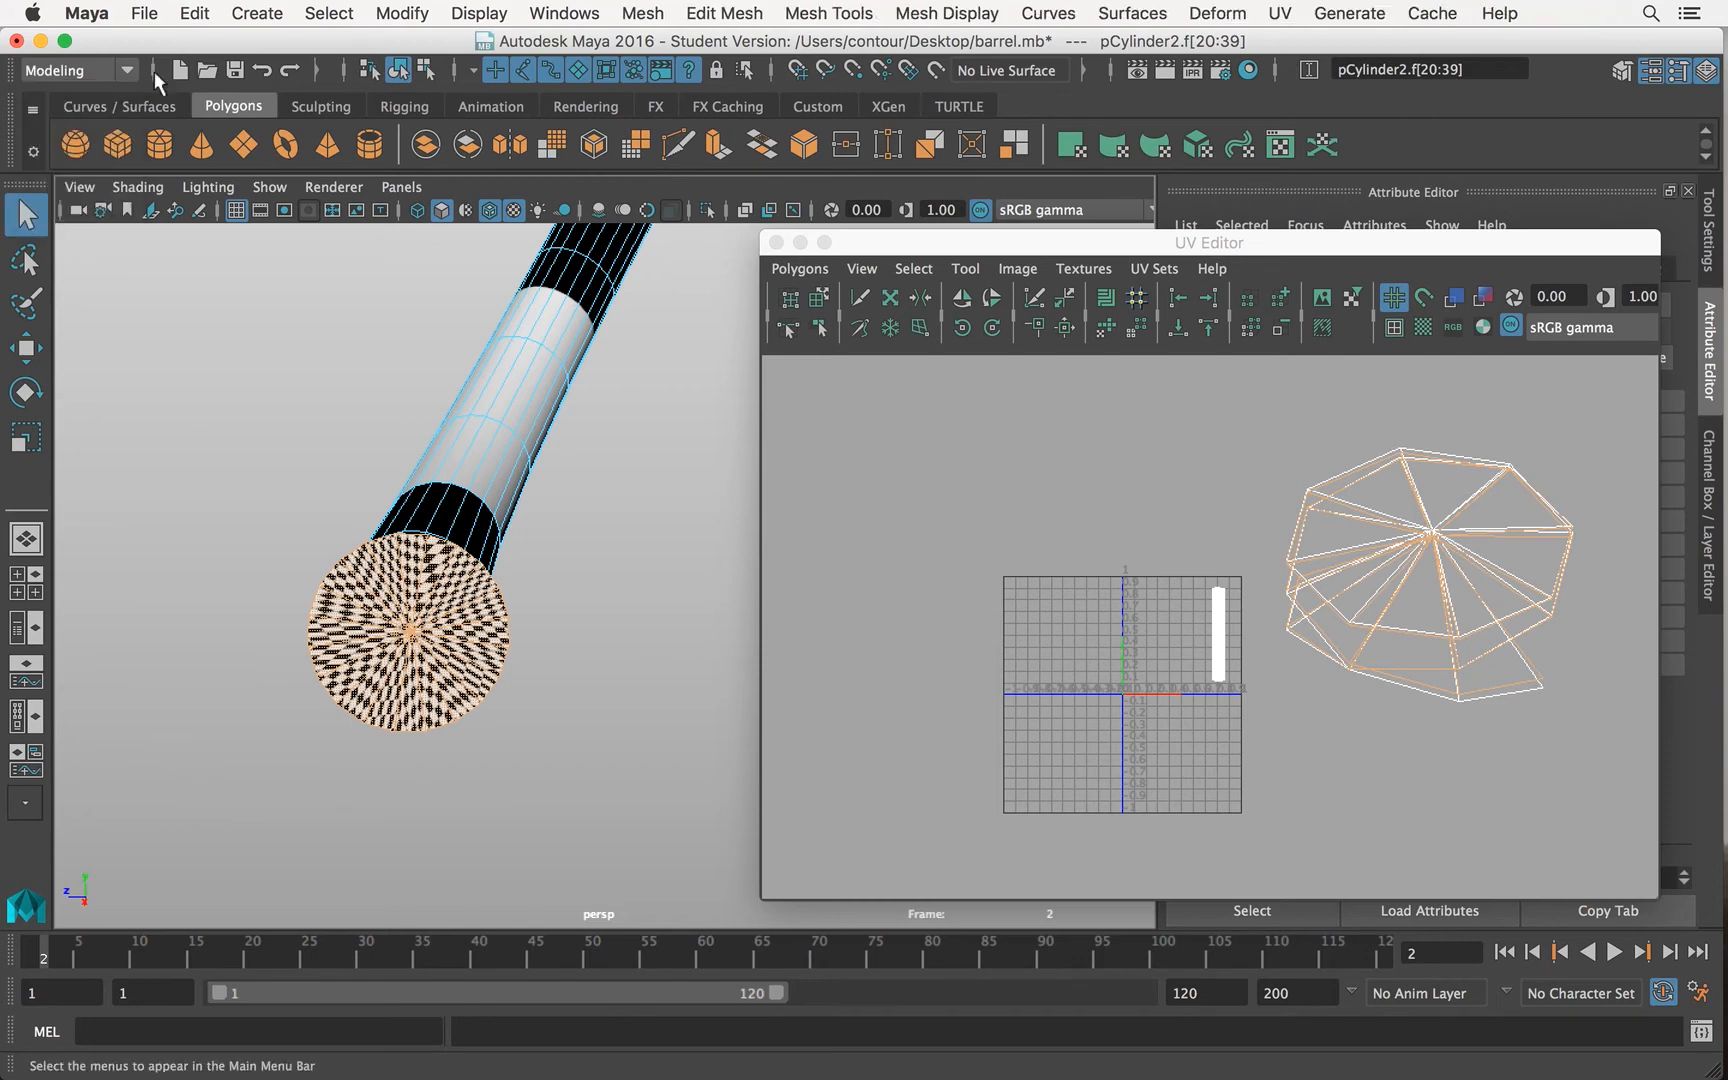
left_click(1281, 14)
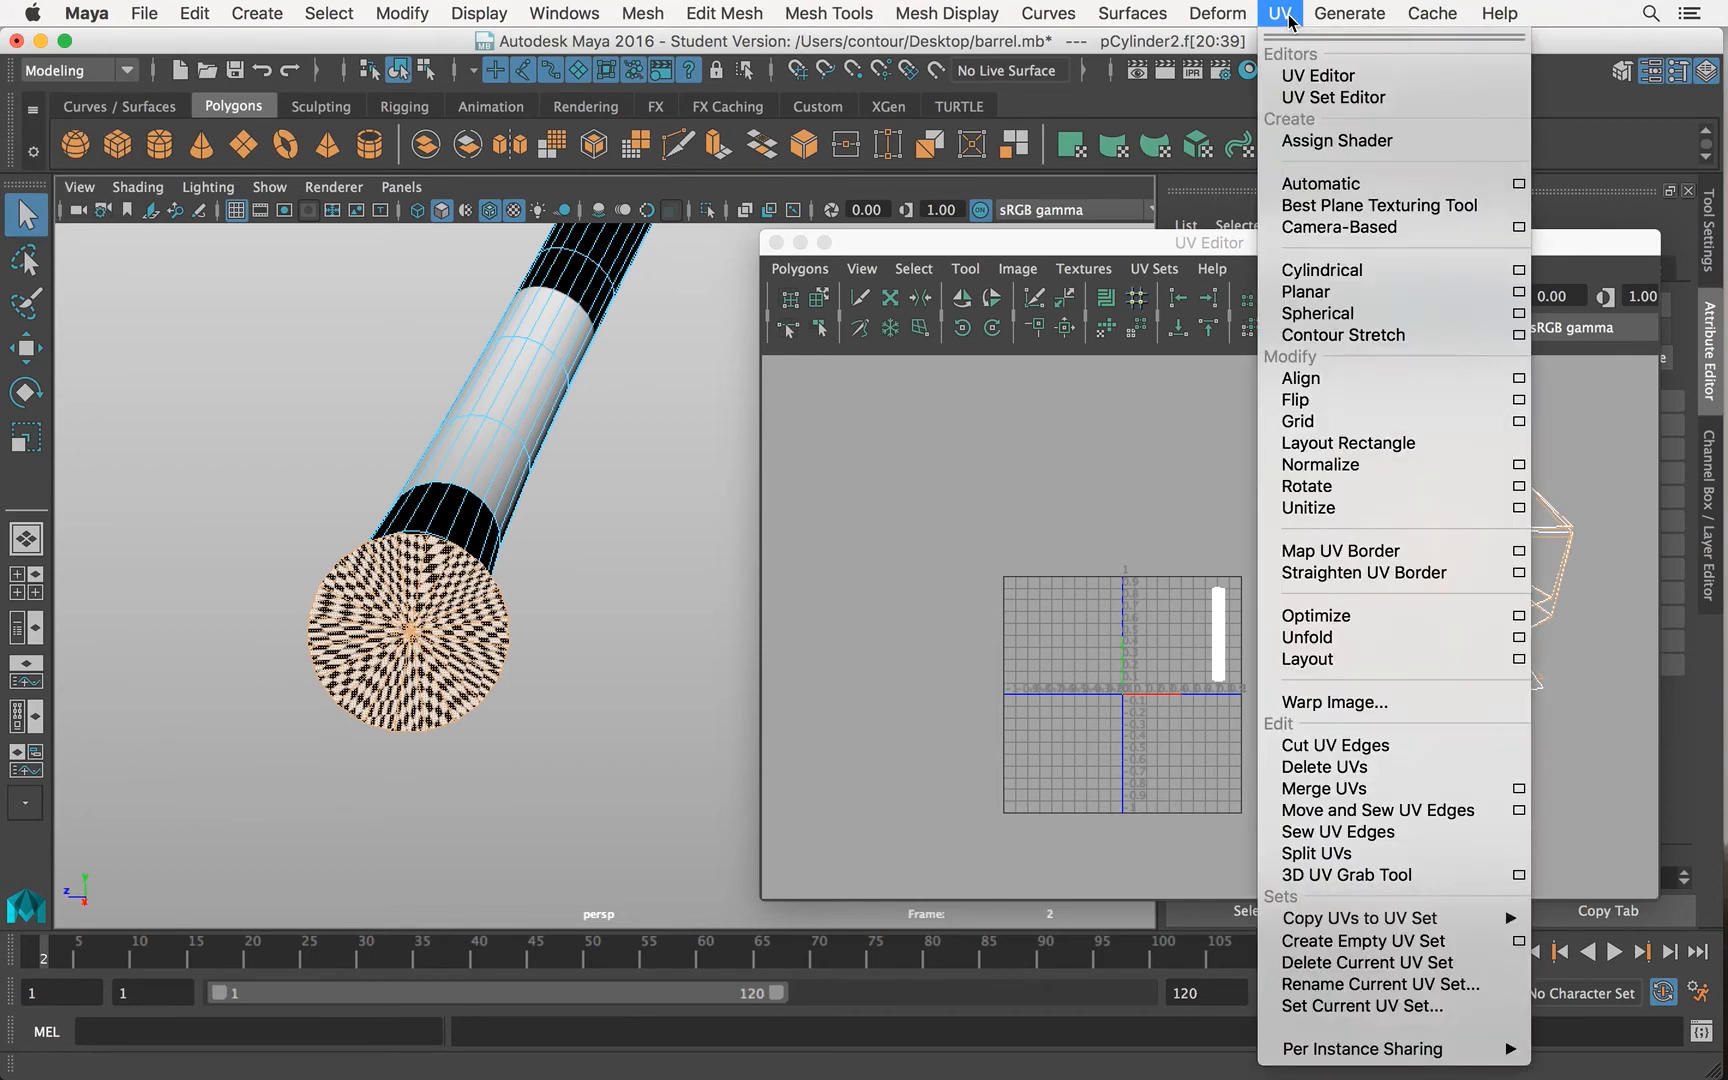
left_click(1519, 294)
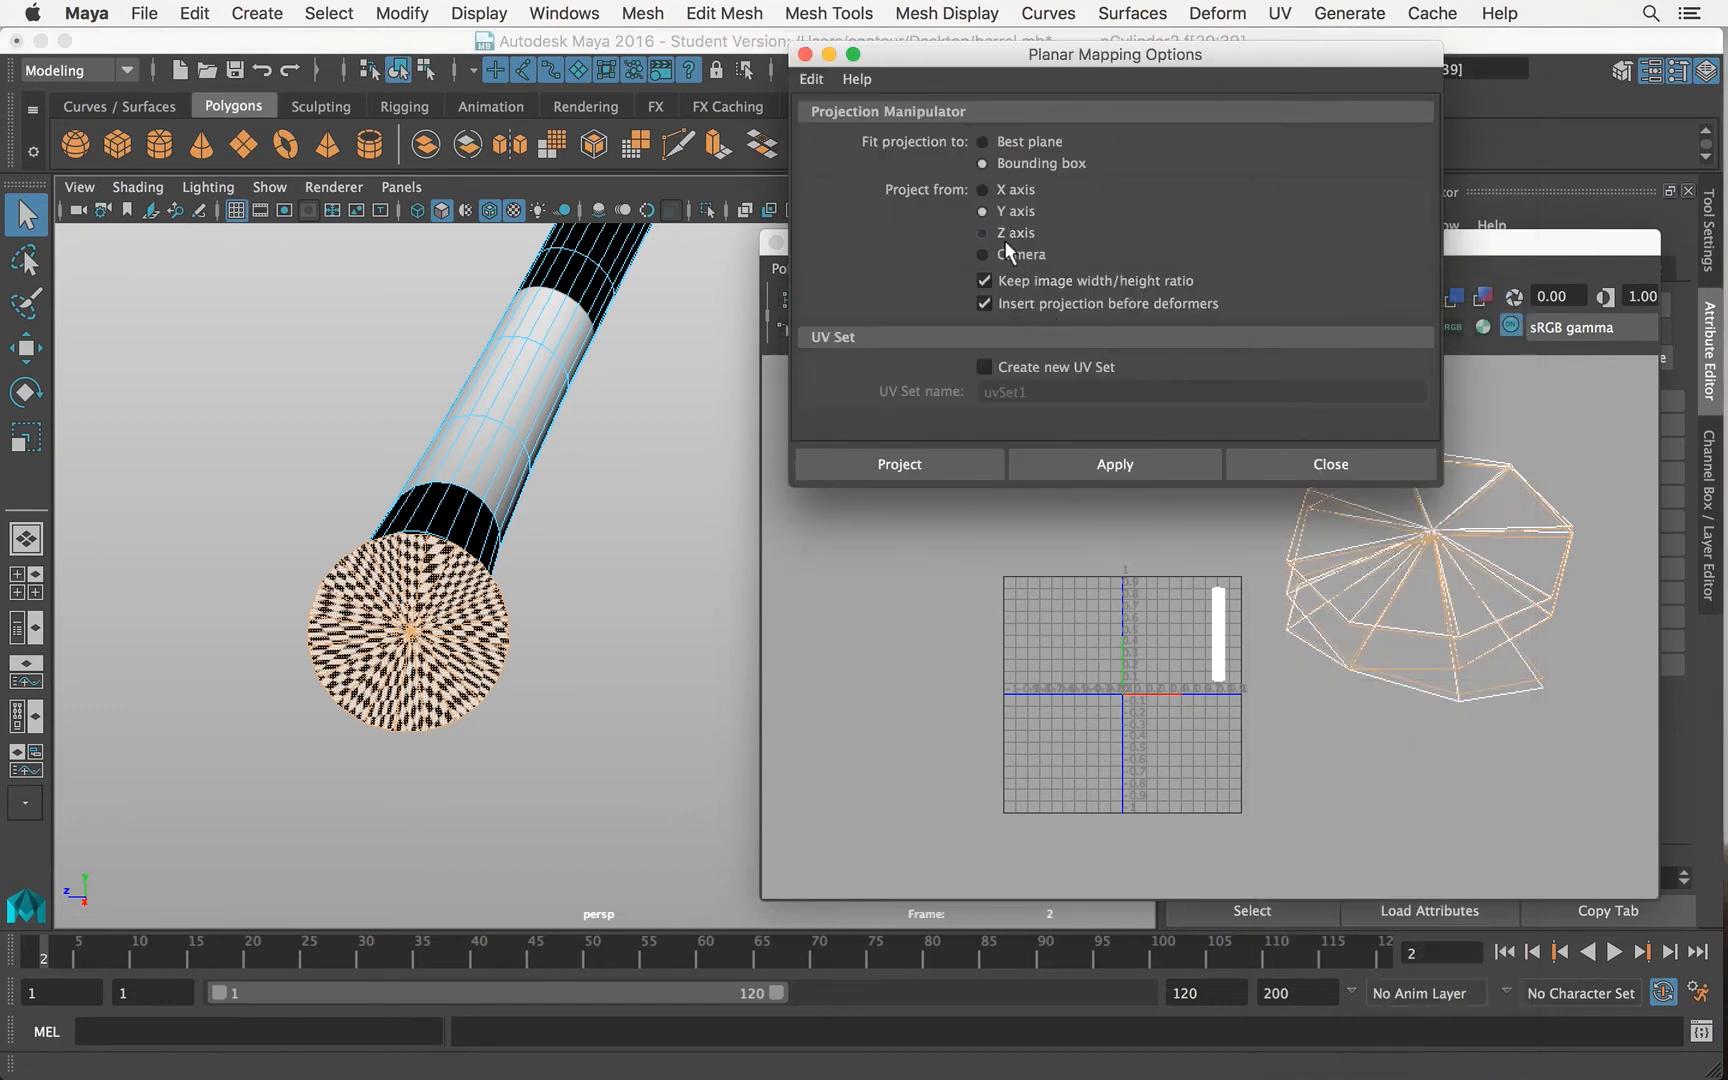
left_click(1006, 250)
left_click(917, 460)
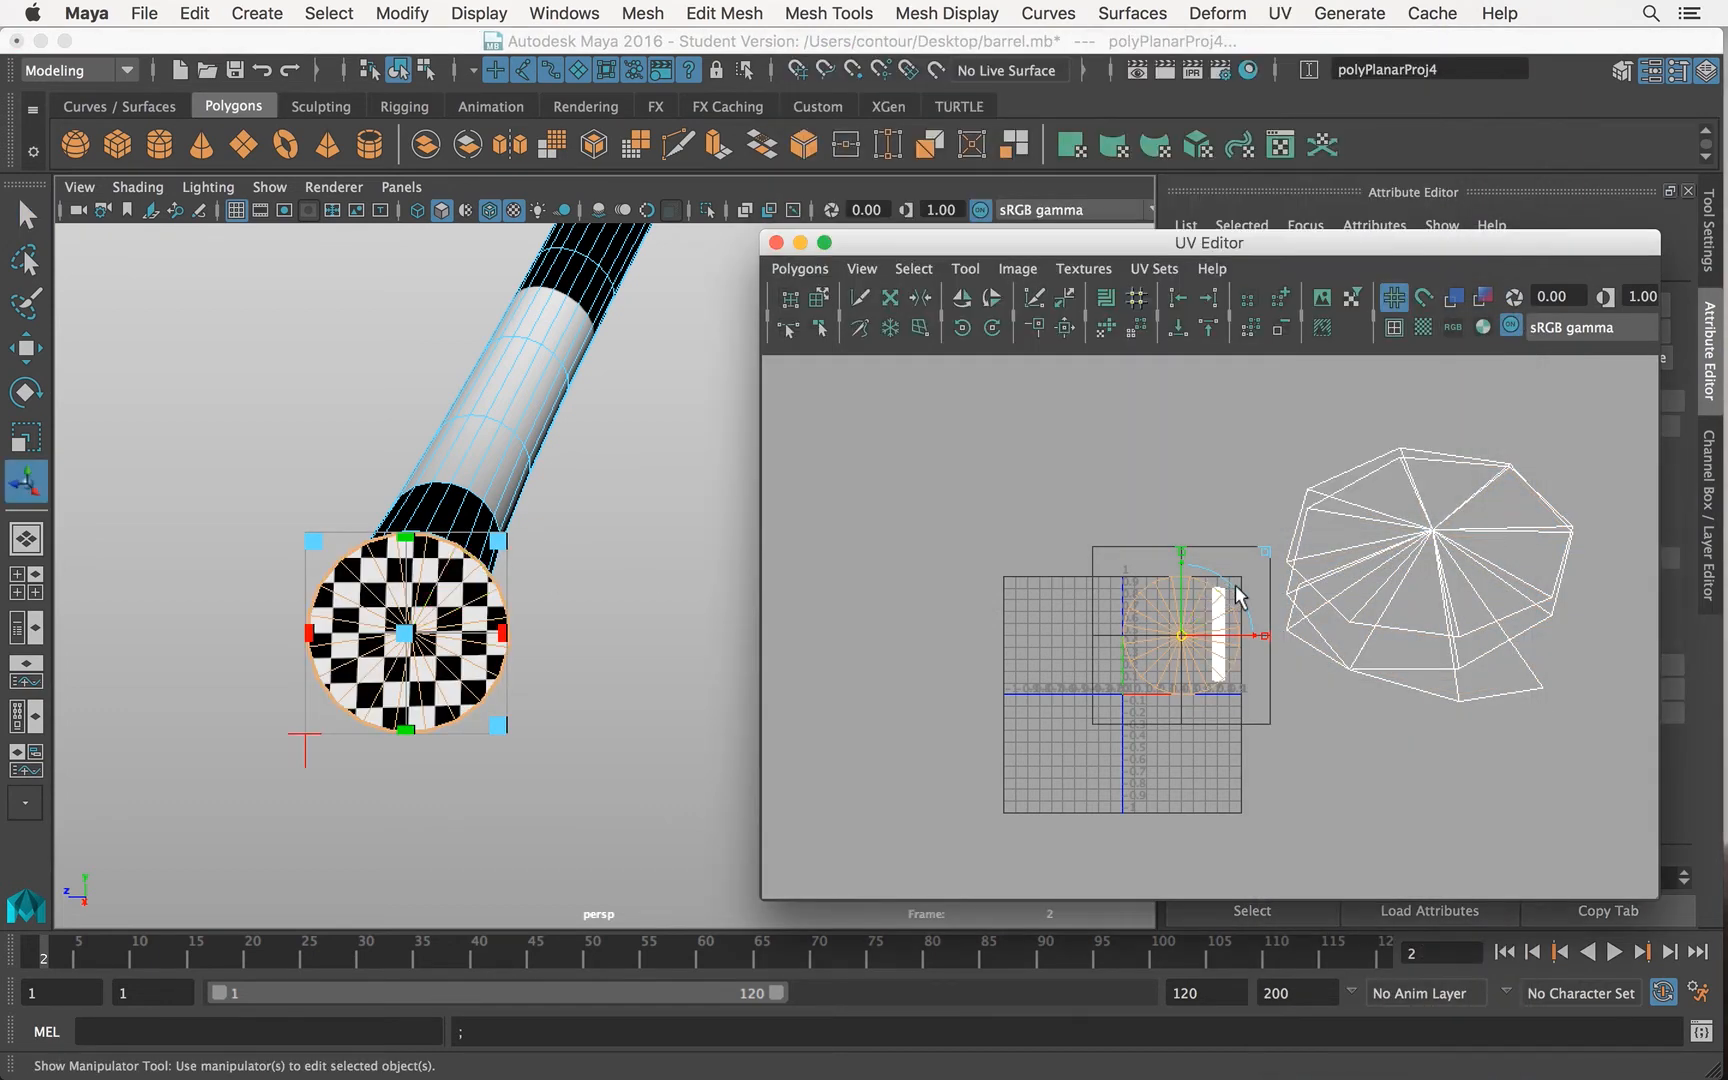
left_click_drag(500, 538, 527, 540)
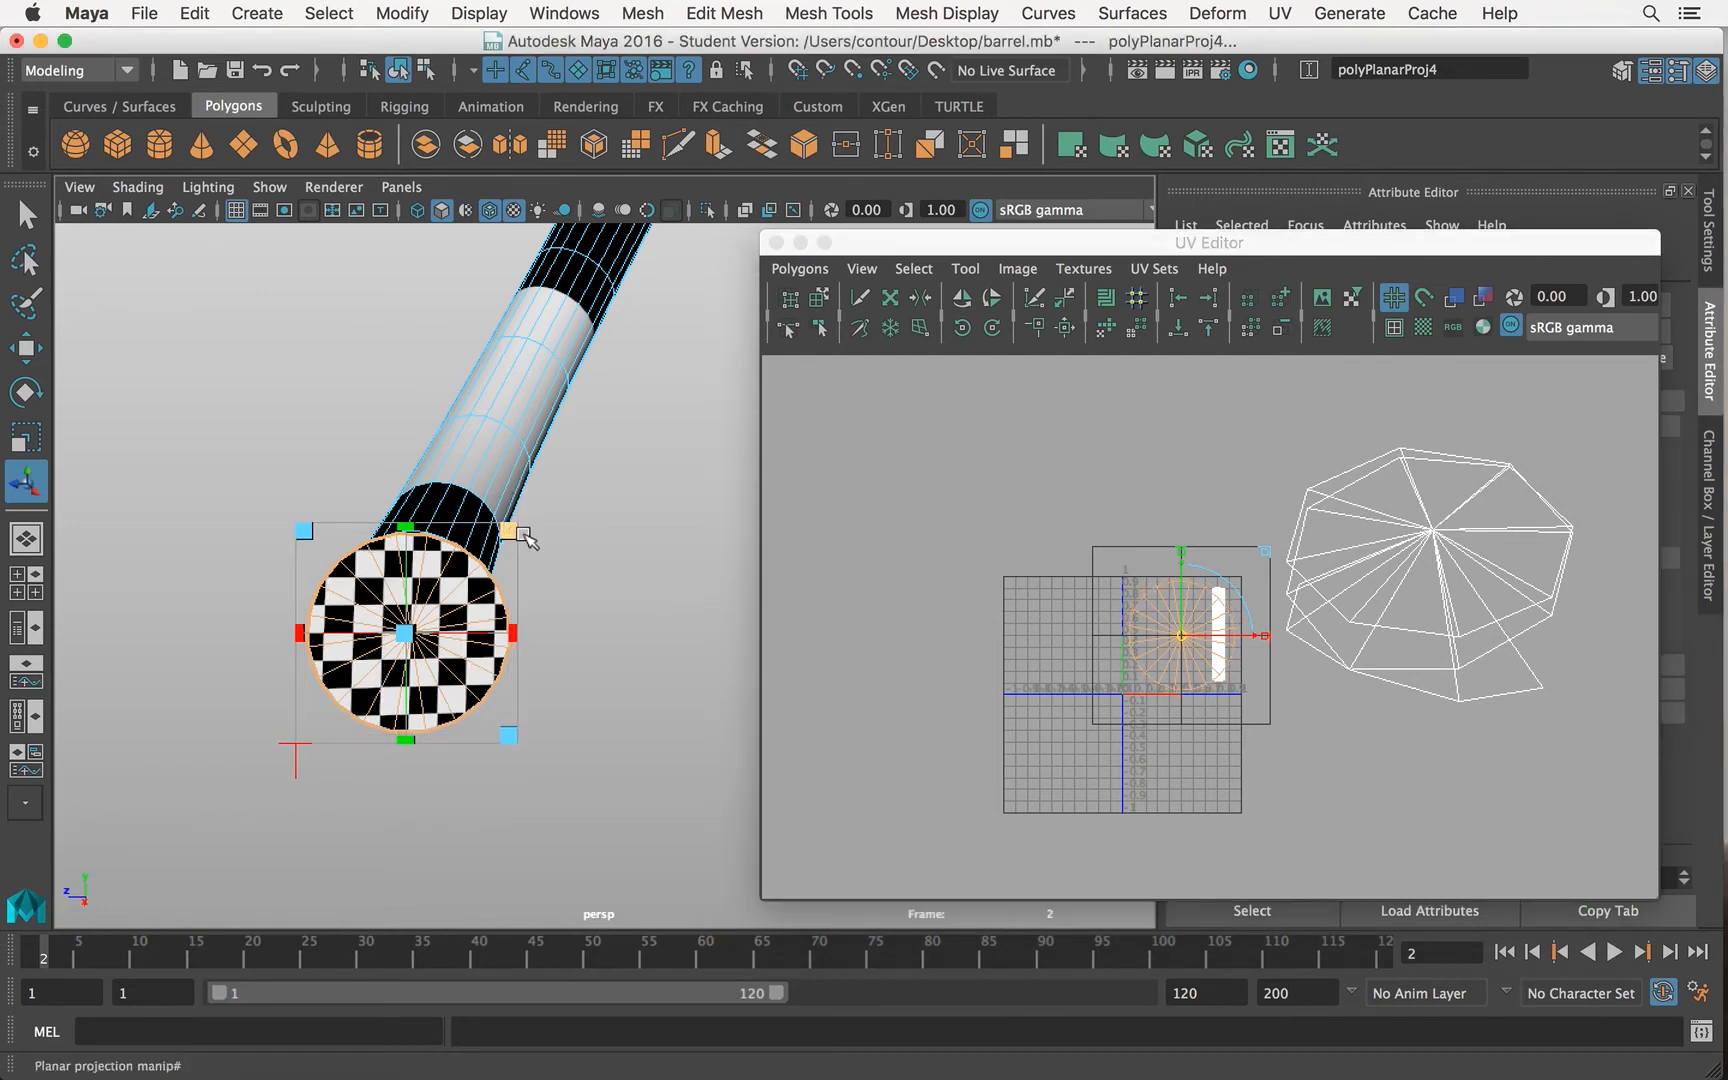
left_click(528, 605)
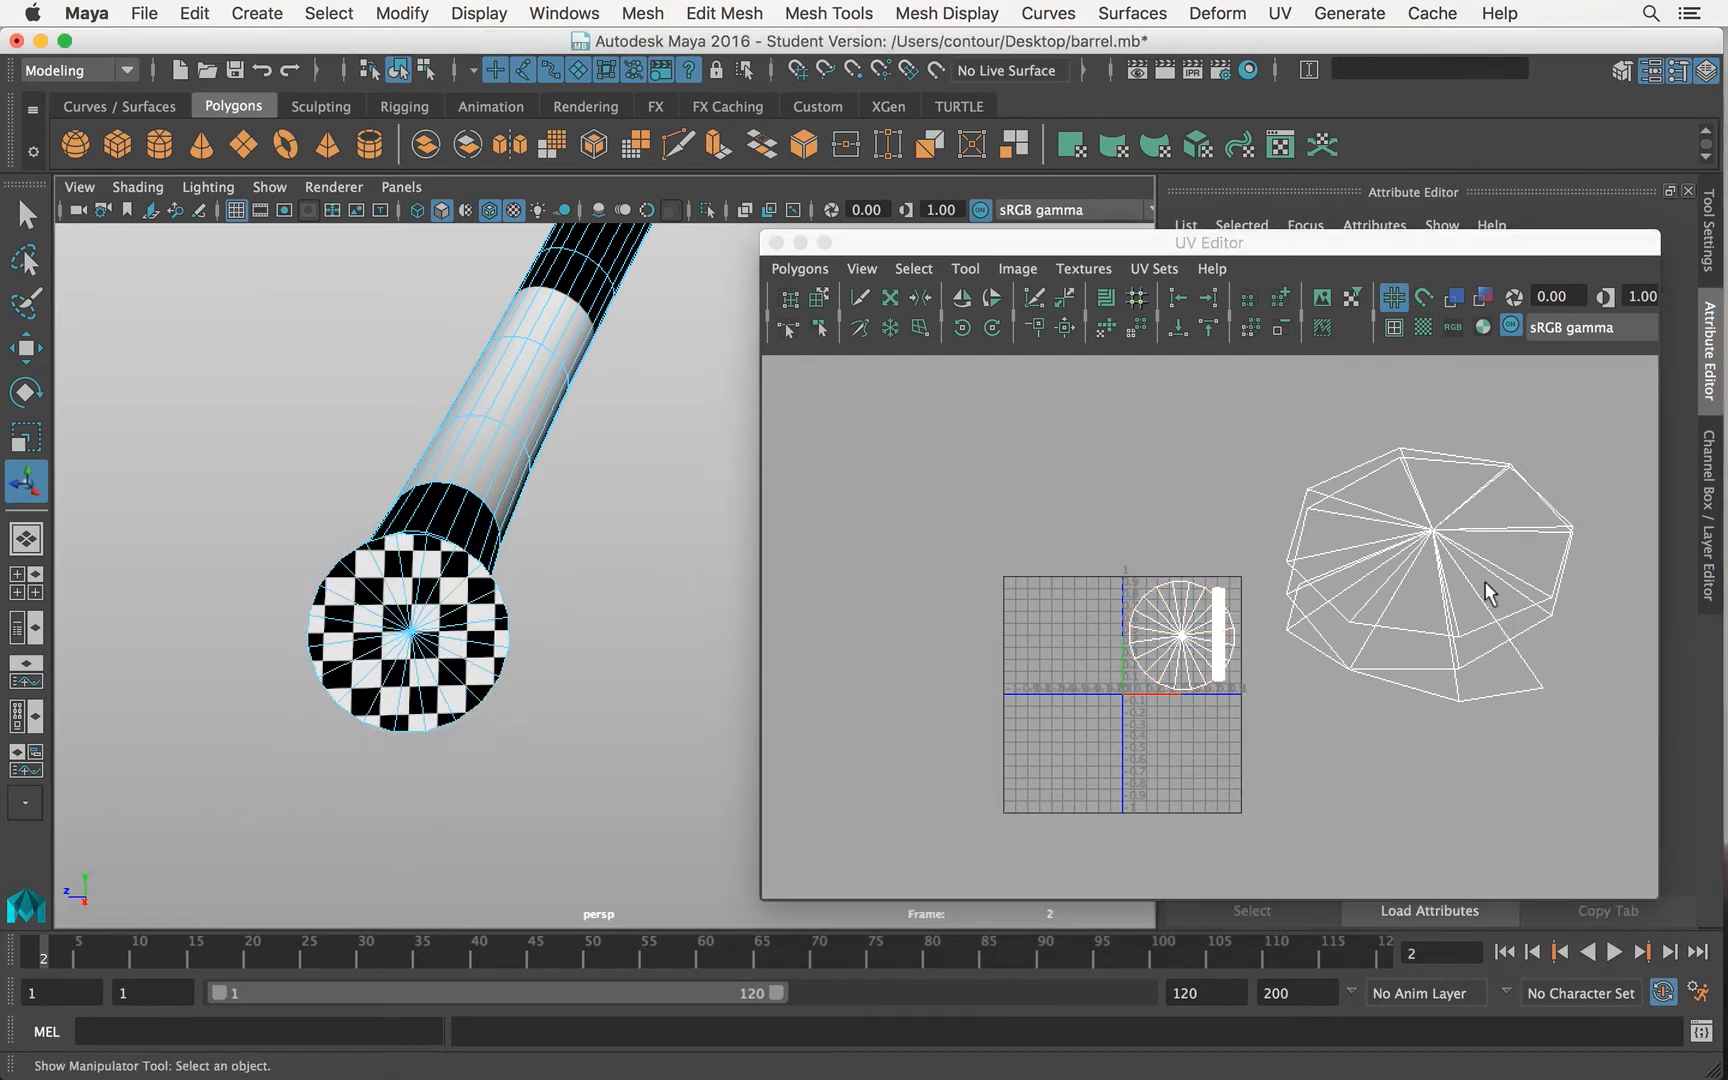
Step: Select the faces of the tube's other end cap and apply the same planar projection to them, seen head-on
right_click_drag(1490, 593, 1493, 650)
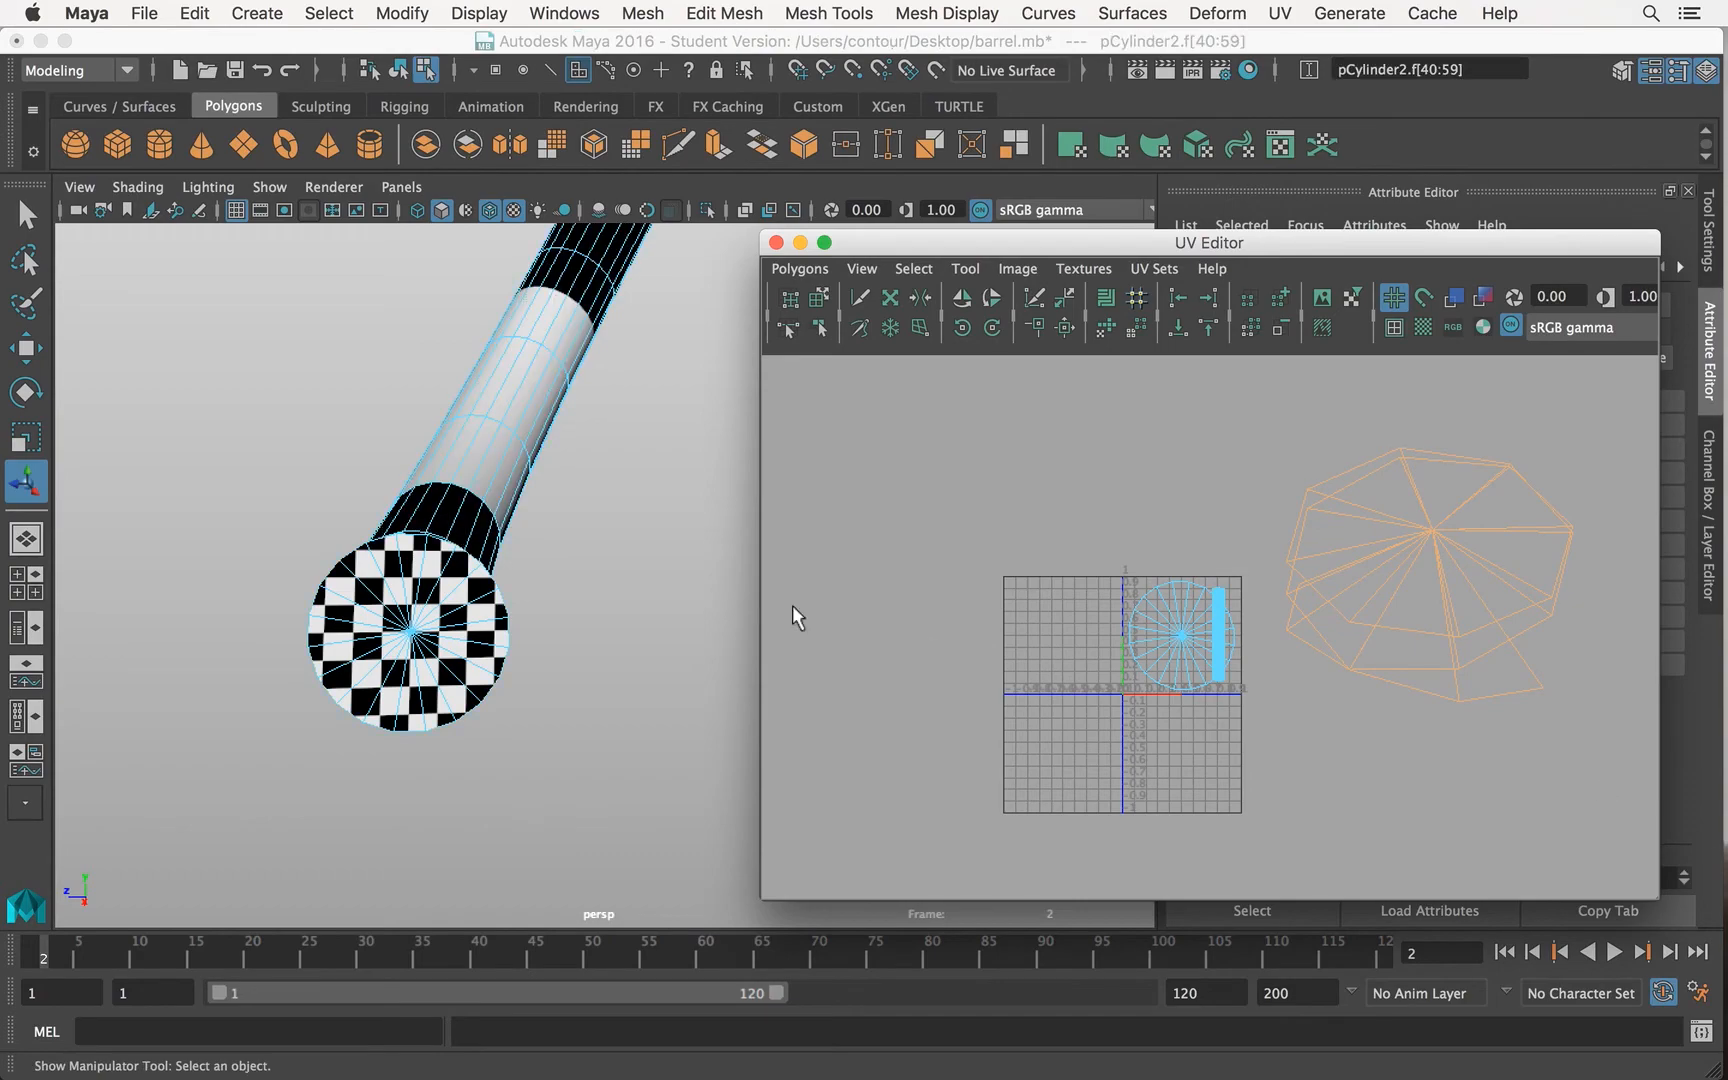
key("f")
left_click_drag(636, 474, 527, 474, "alt")
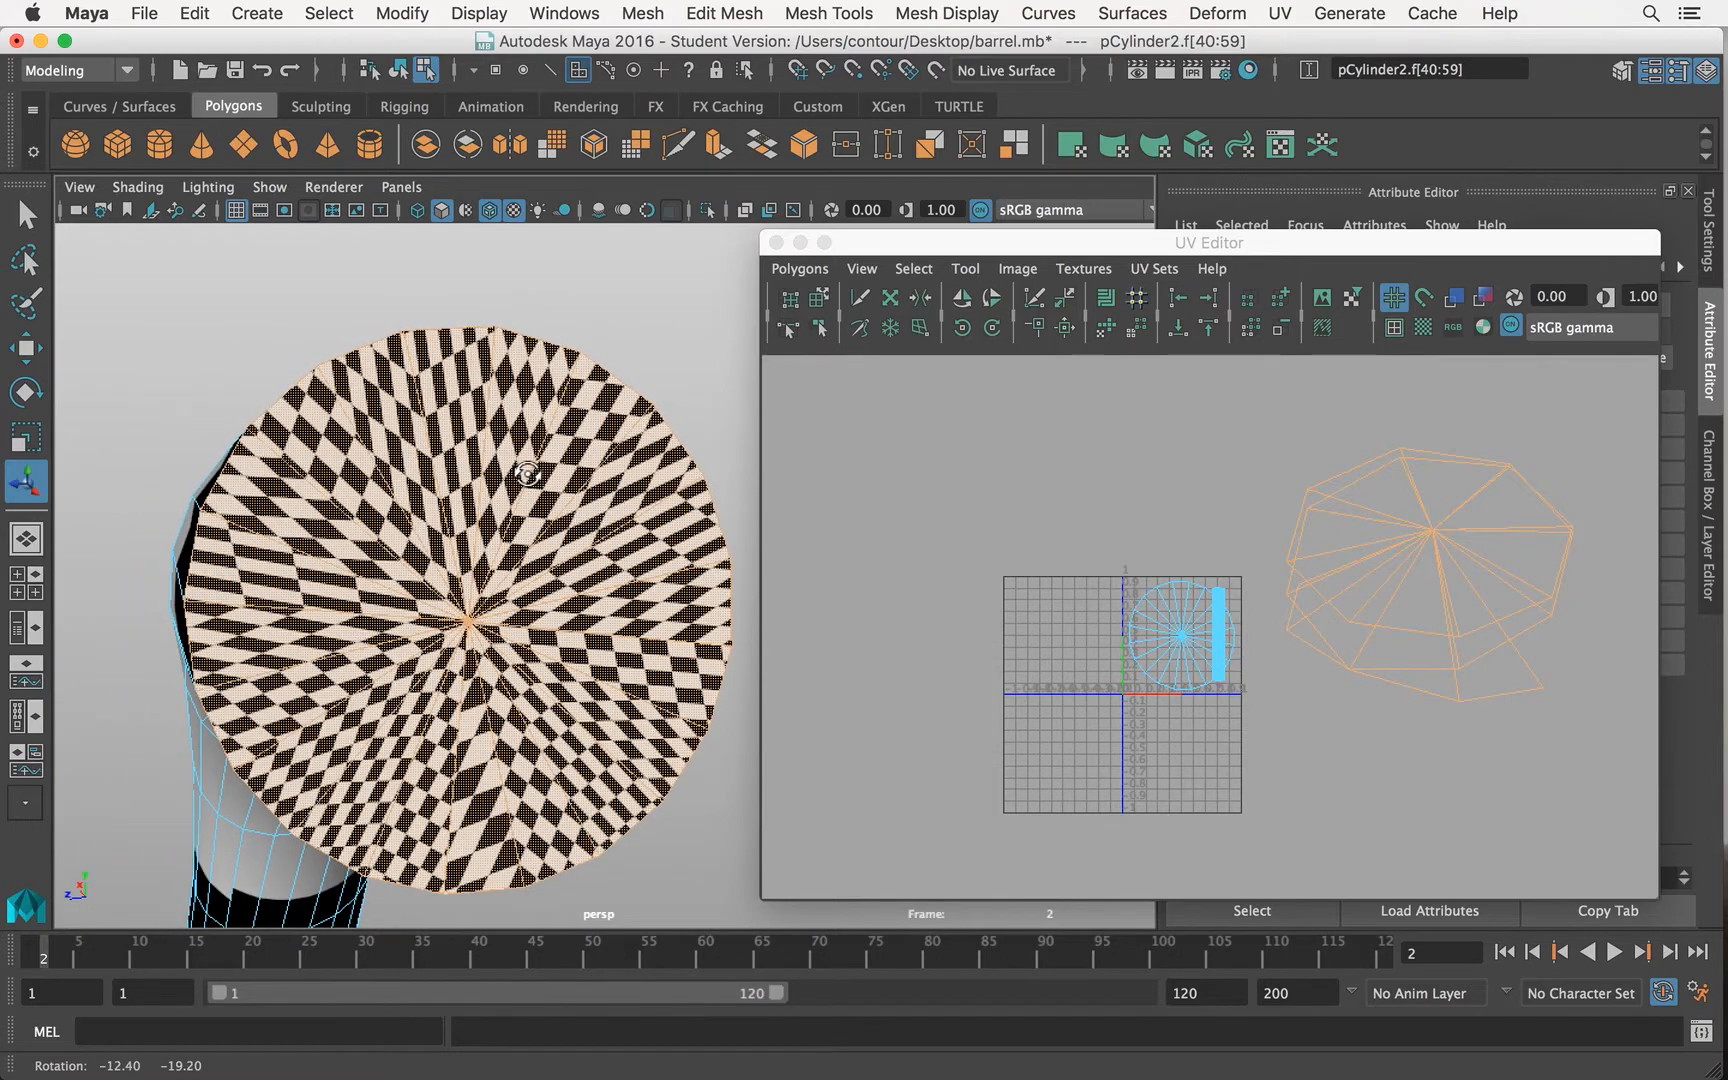
left_click(1280, 13)
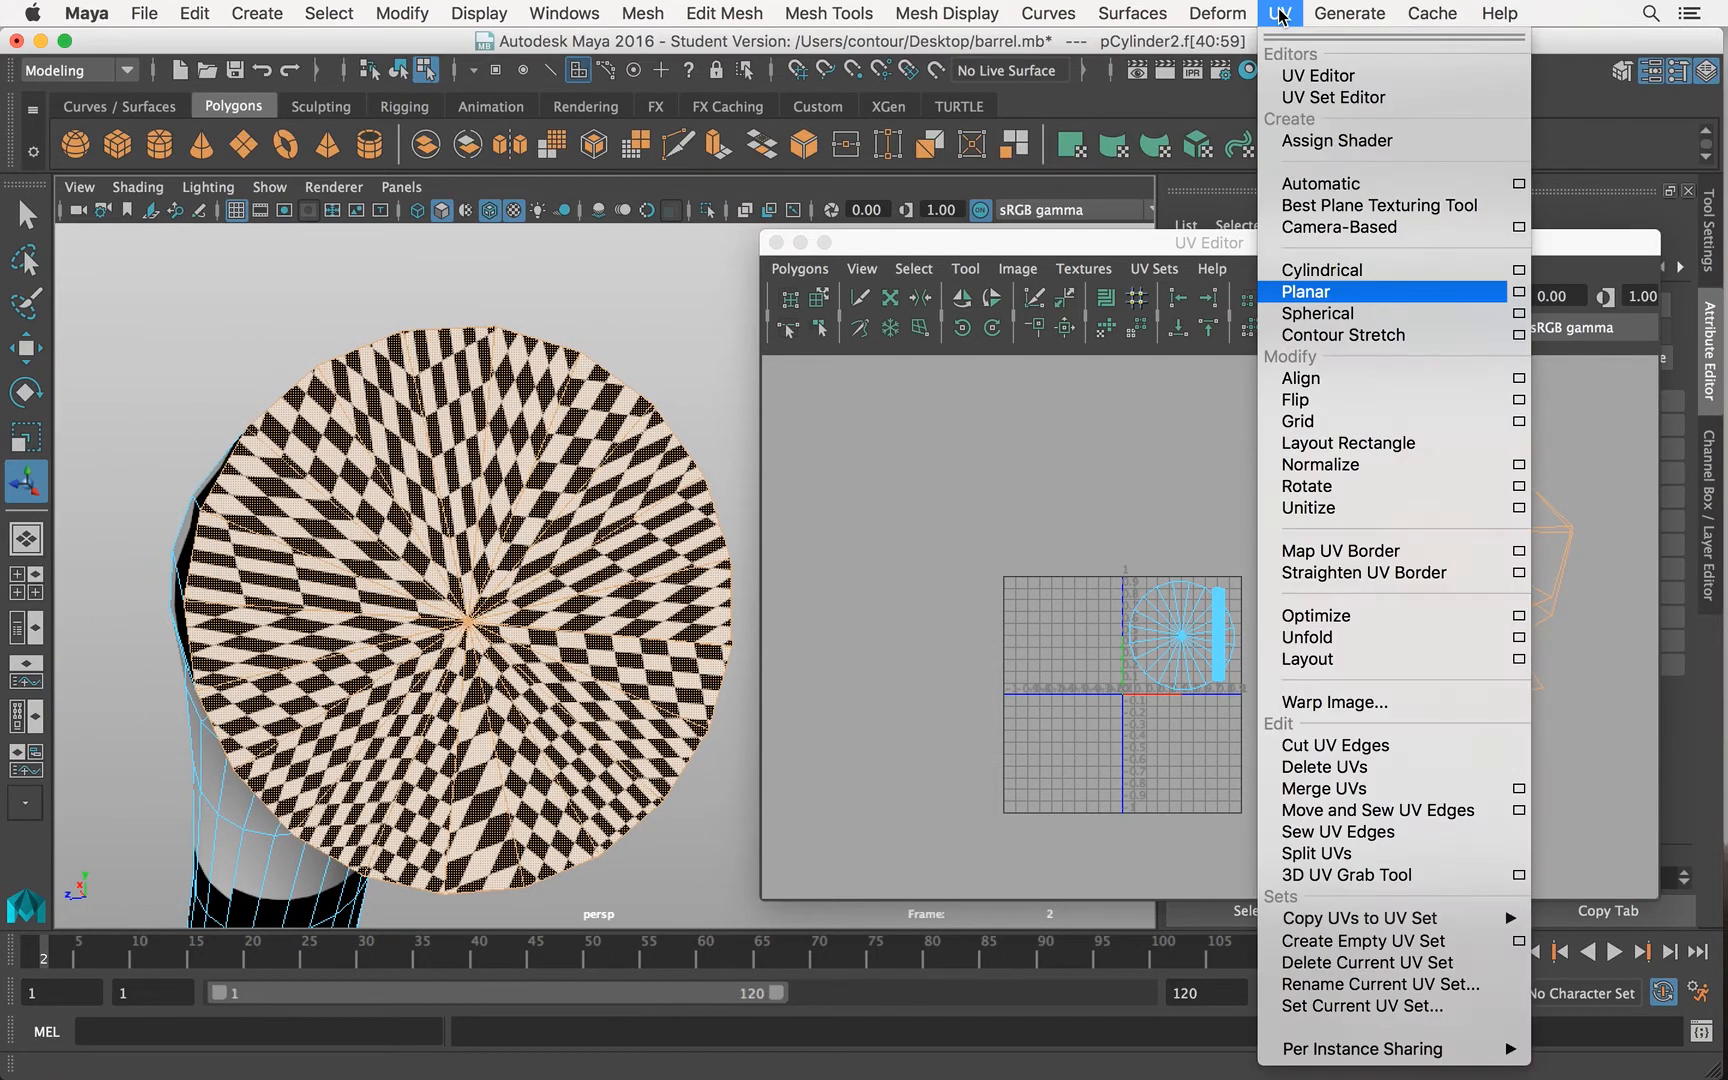
left_click(1370, 290)
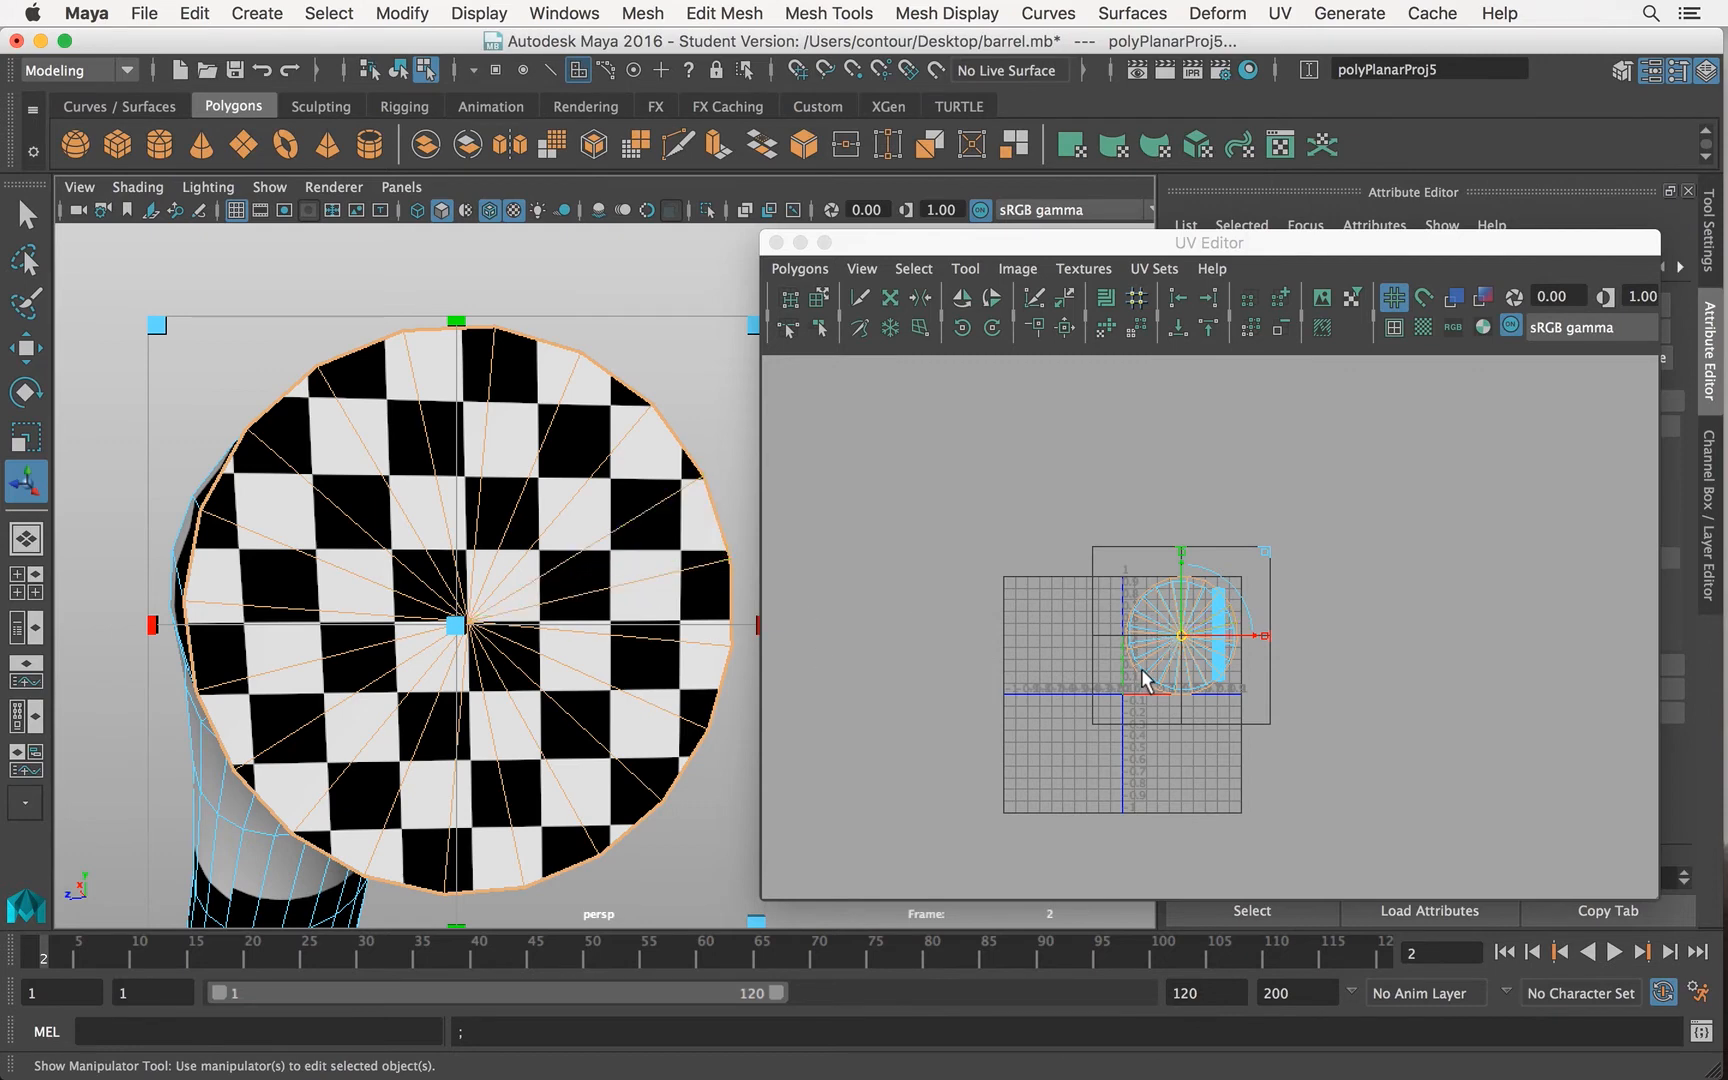
Step: Select both overlapping end-cap UV shells, scale them down to about 0.45 units across, and move them clear of the tube's strip
right_click_drag(1142, 636, 1254, 636)
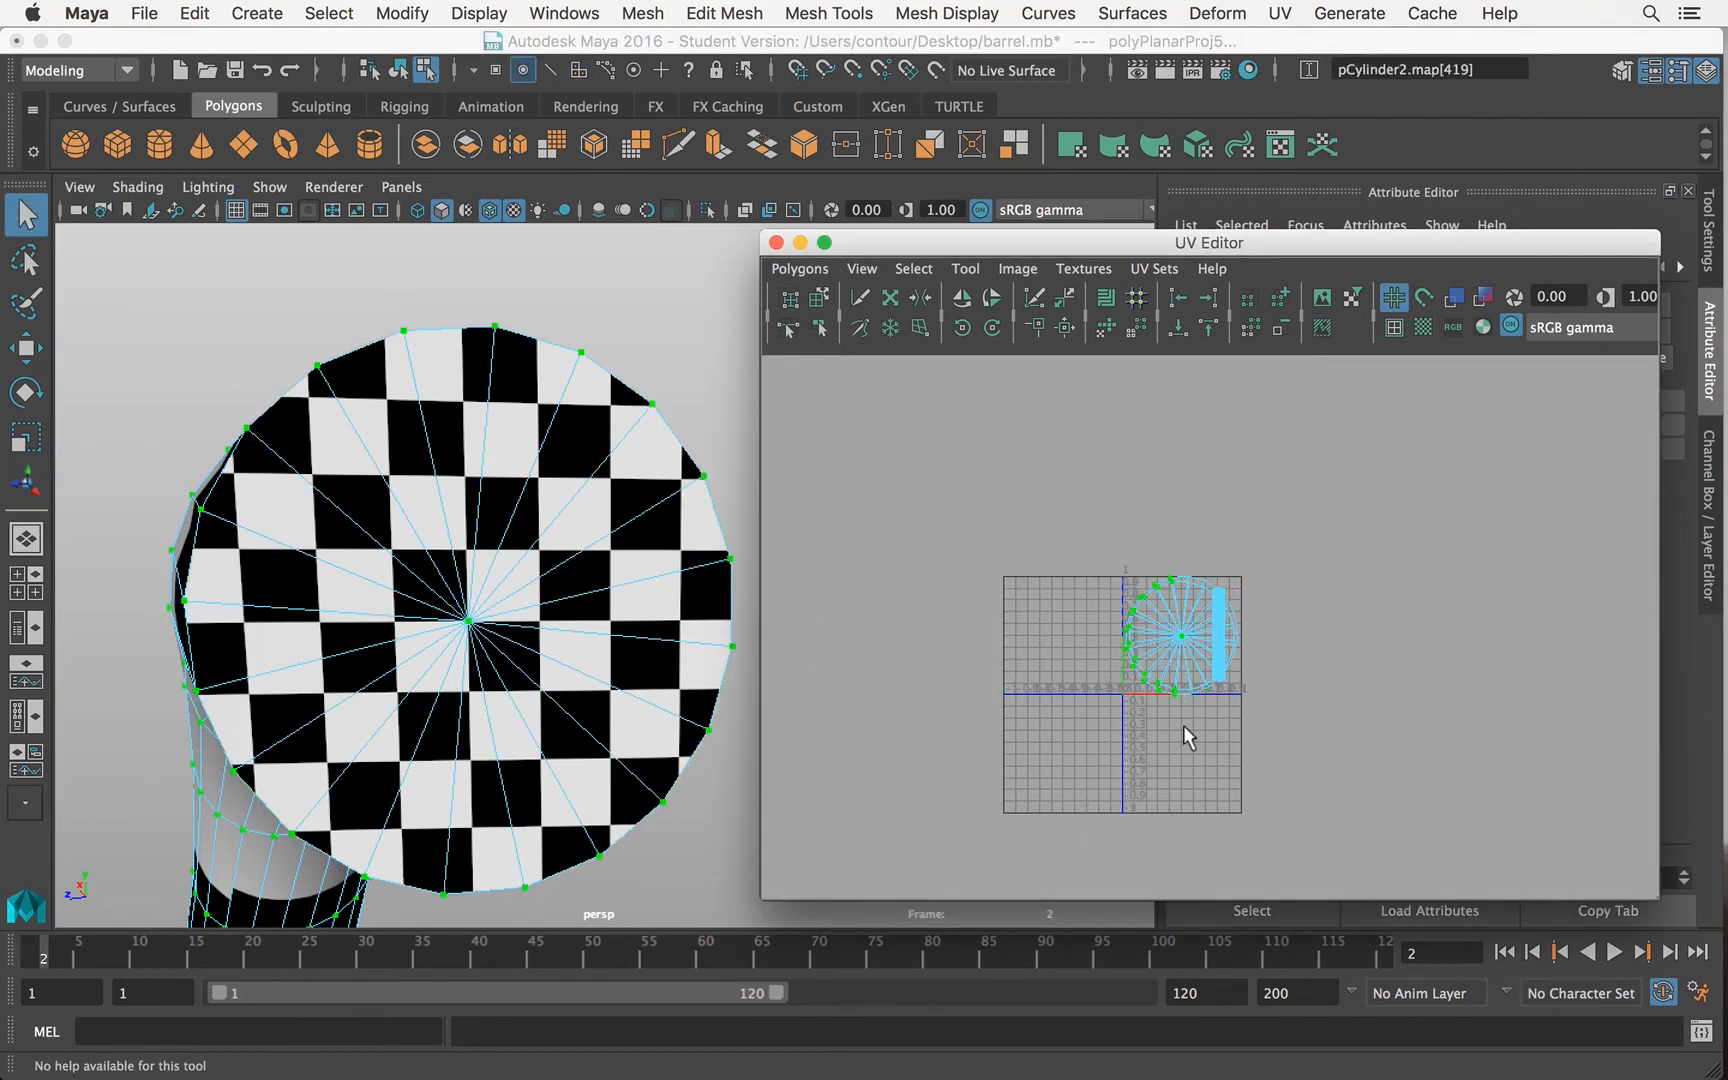
key("f")
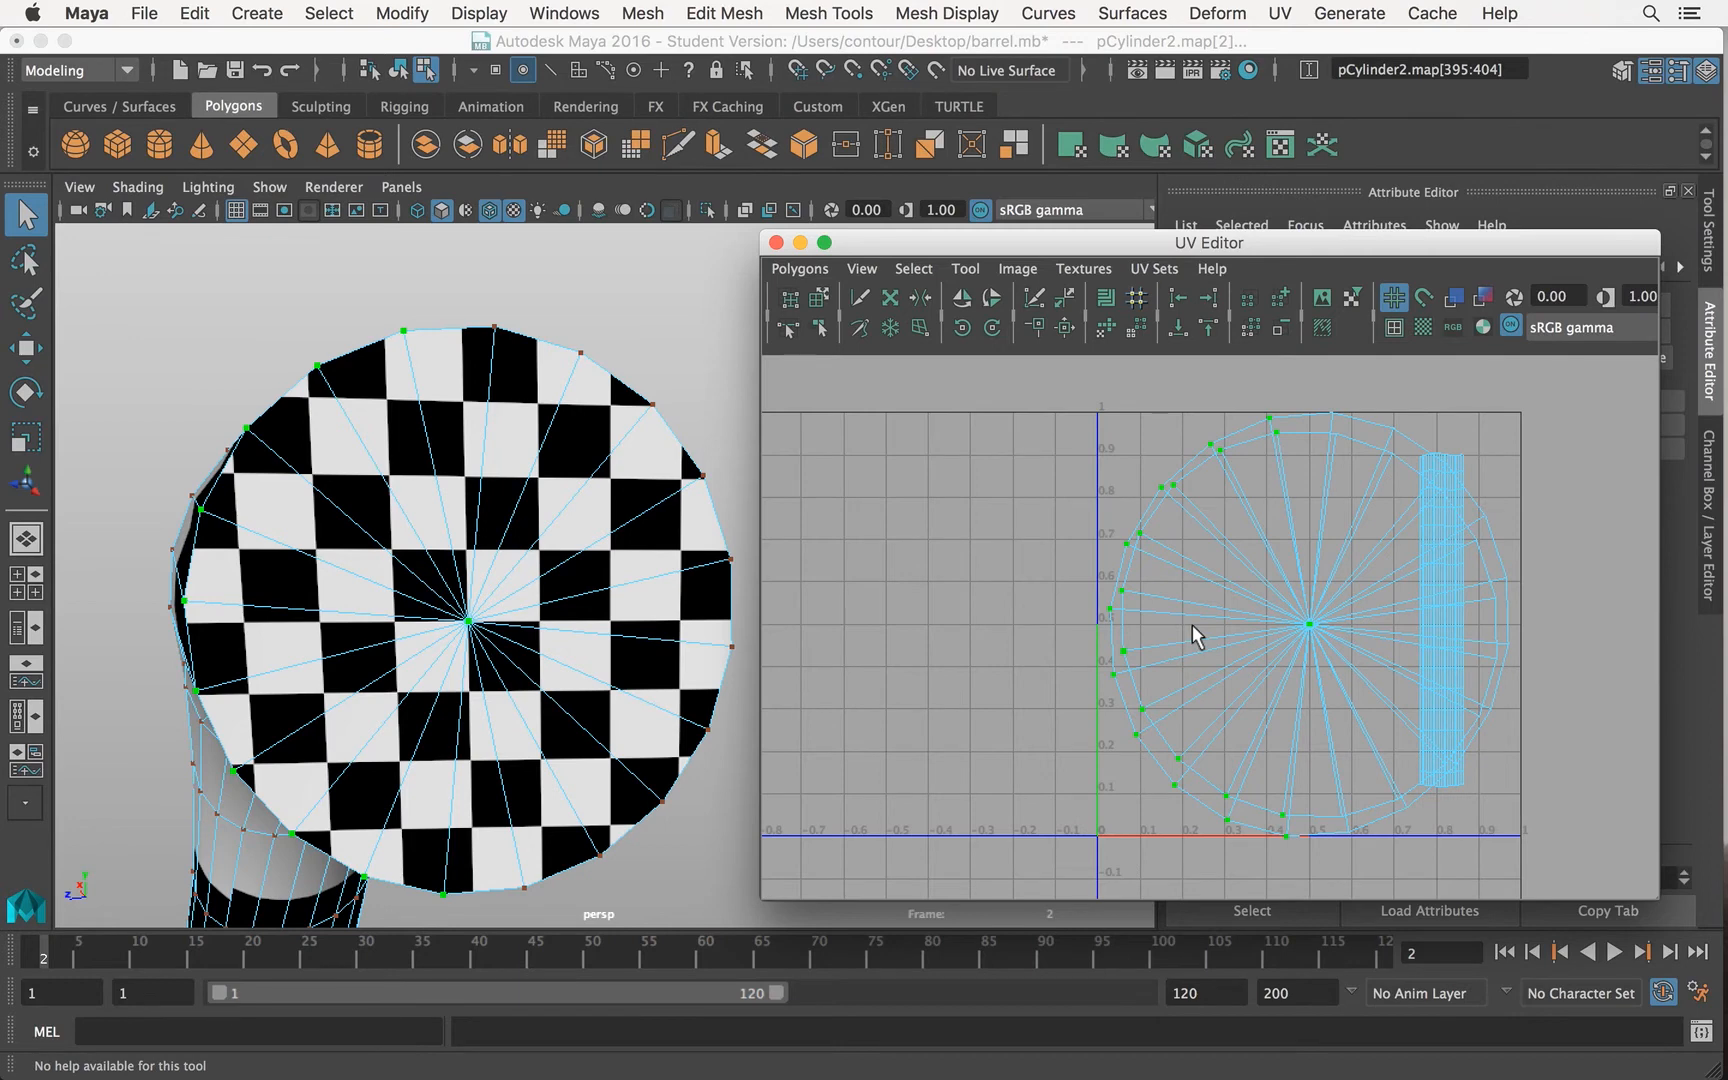
right_click_drag(1192, 636, 1284, 605, "ctrl")
key("r")
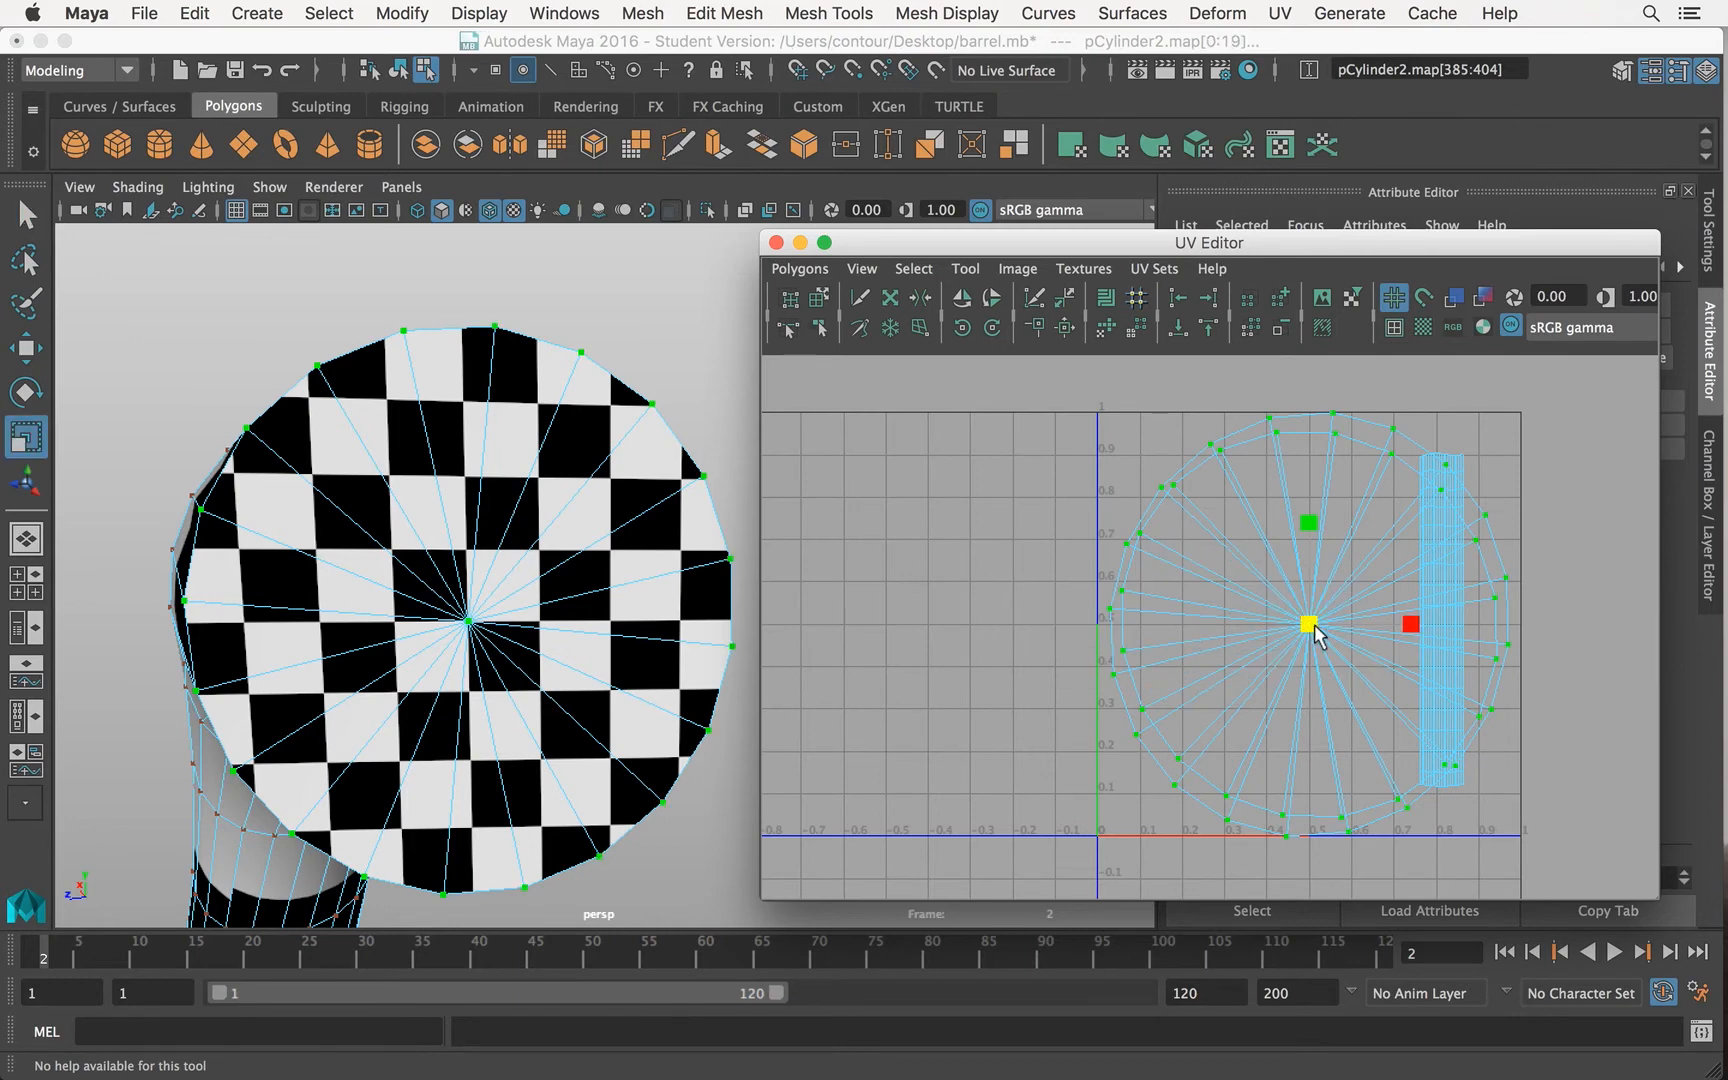
left_click_drag(1311, 630, 1252, 702)
key("w")
left_click(1304, 598)
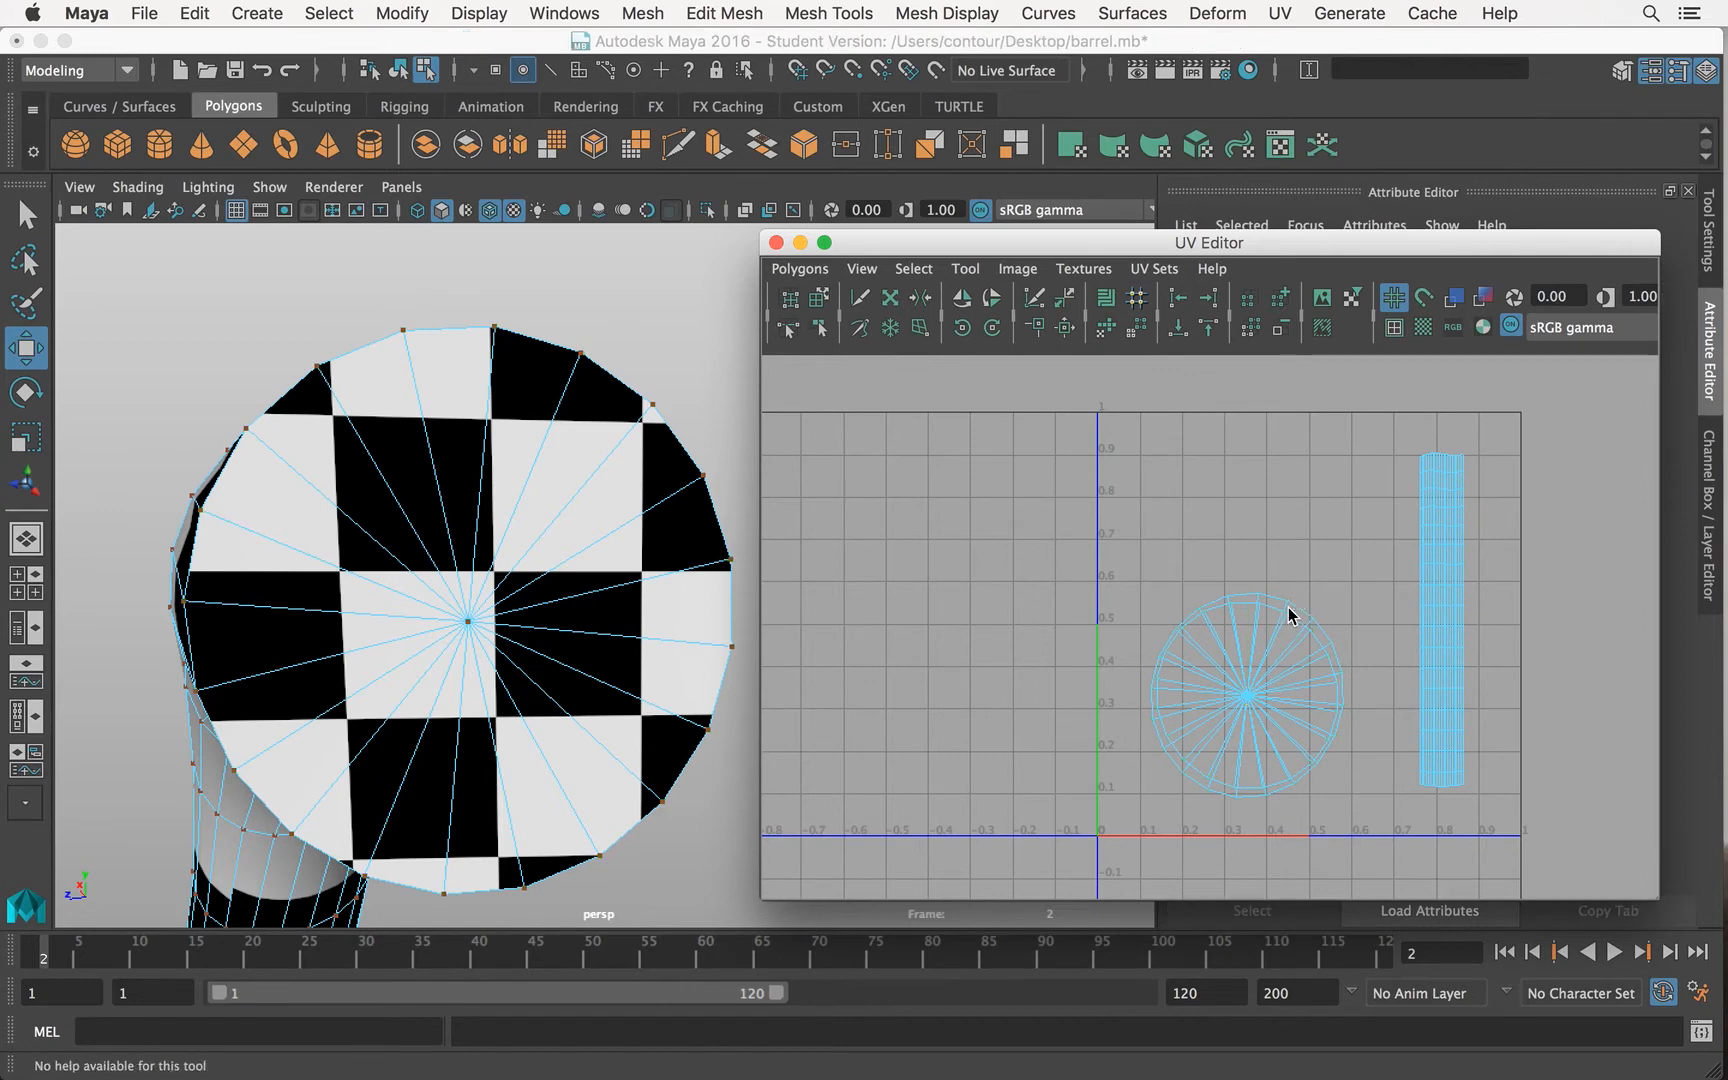
Step: Select one end cap's full UV shell, move it above the other, and scale the cap shells to about 0.43 units across
left_click(1296, 600)
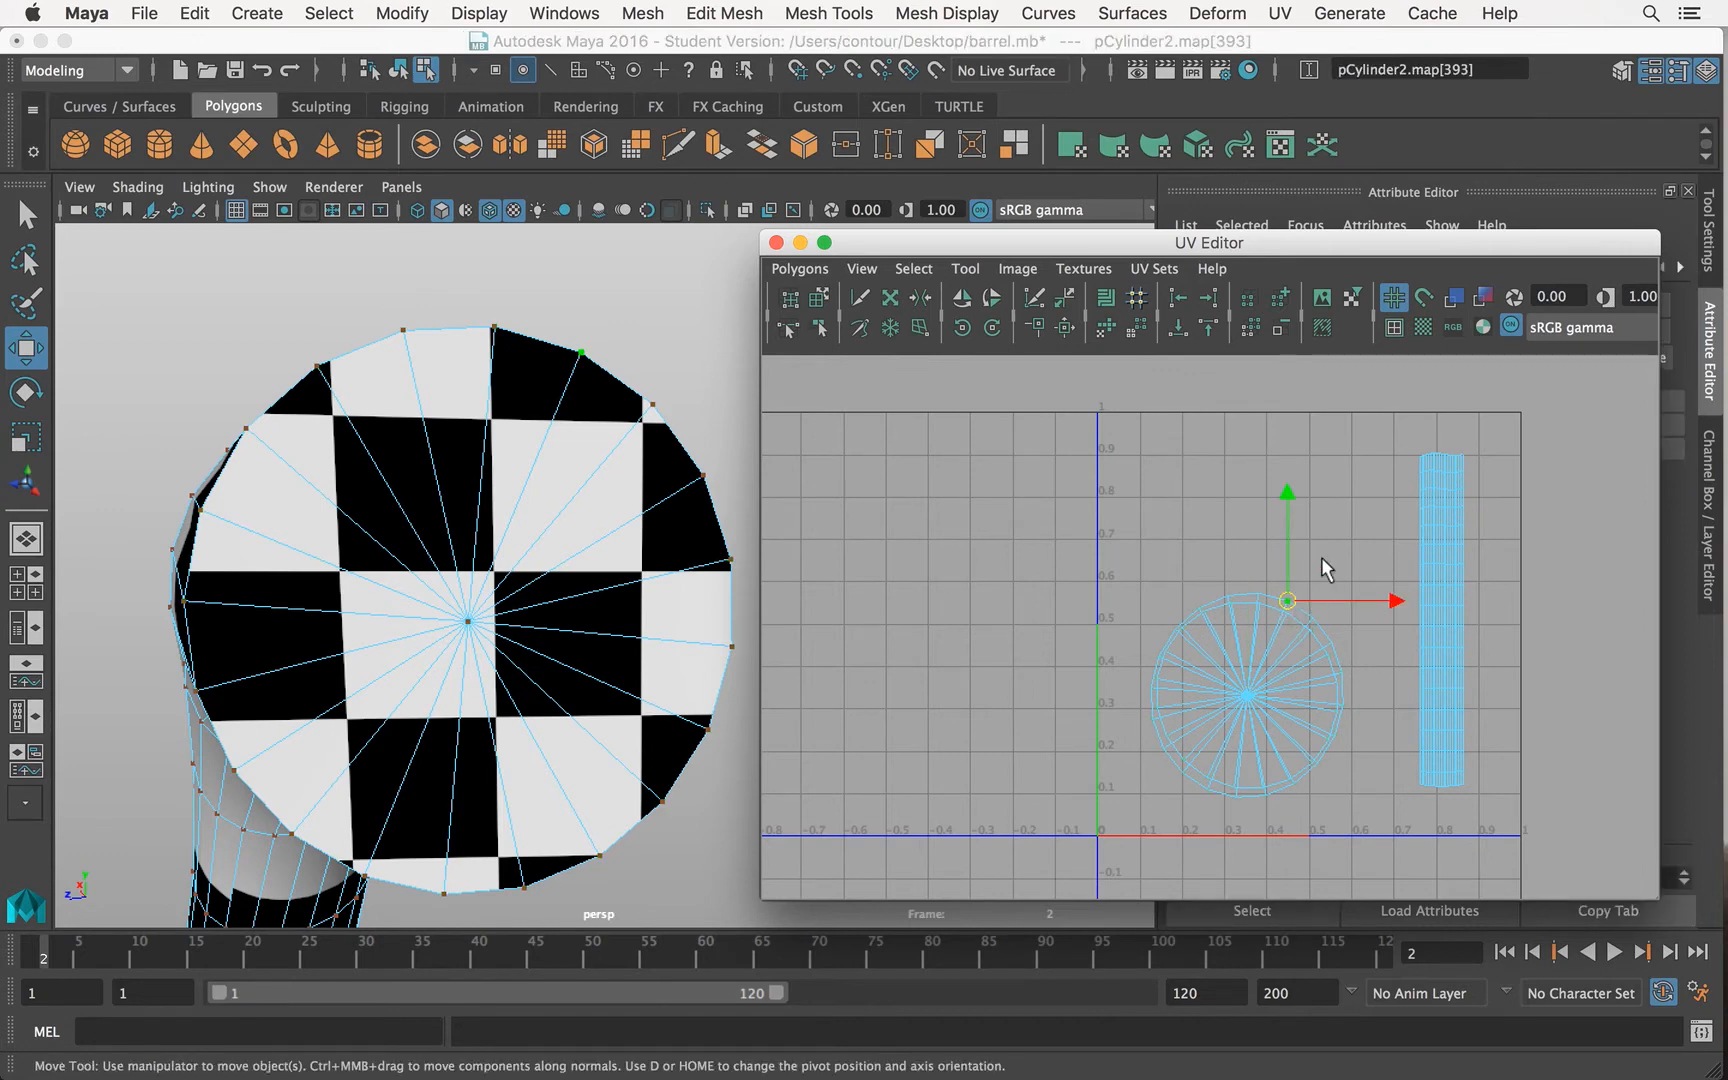
right_click_drag(1320, 554, 1195, 522, "ctrl")
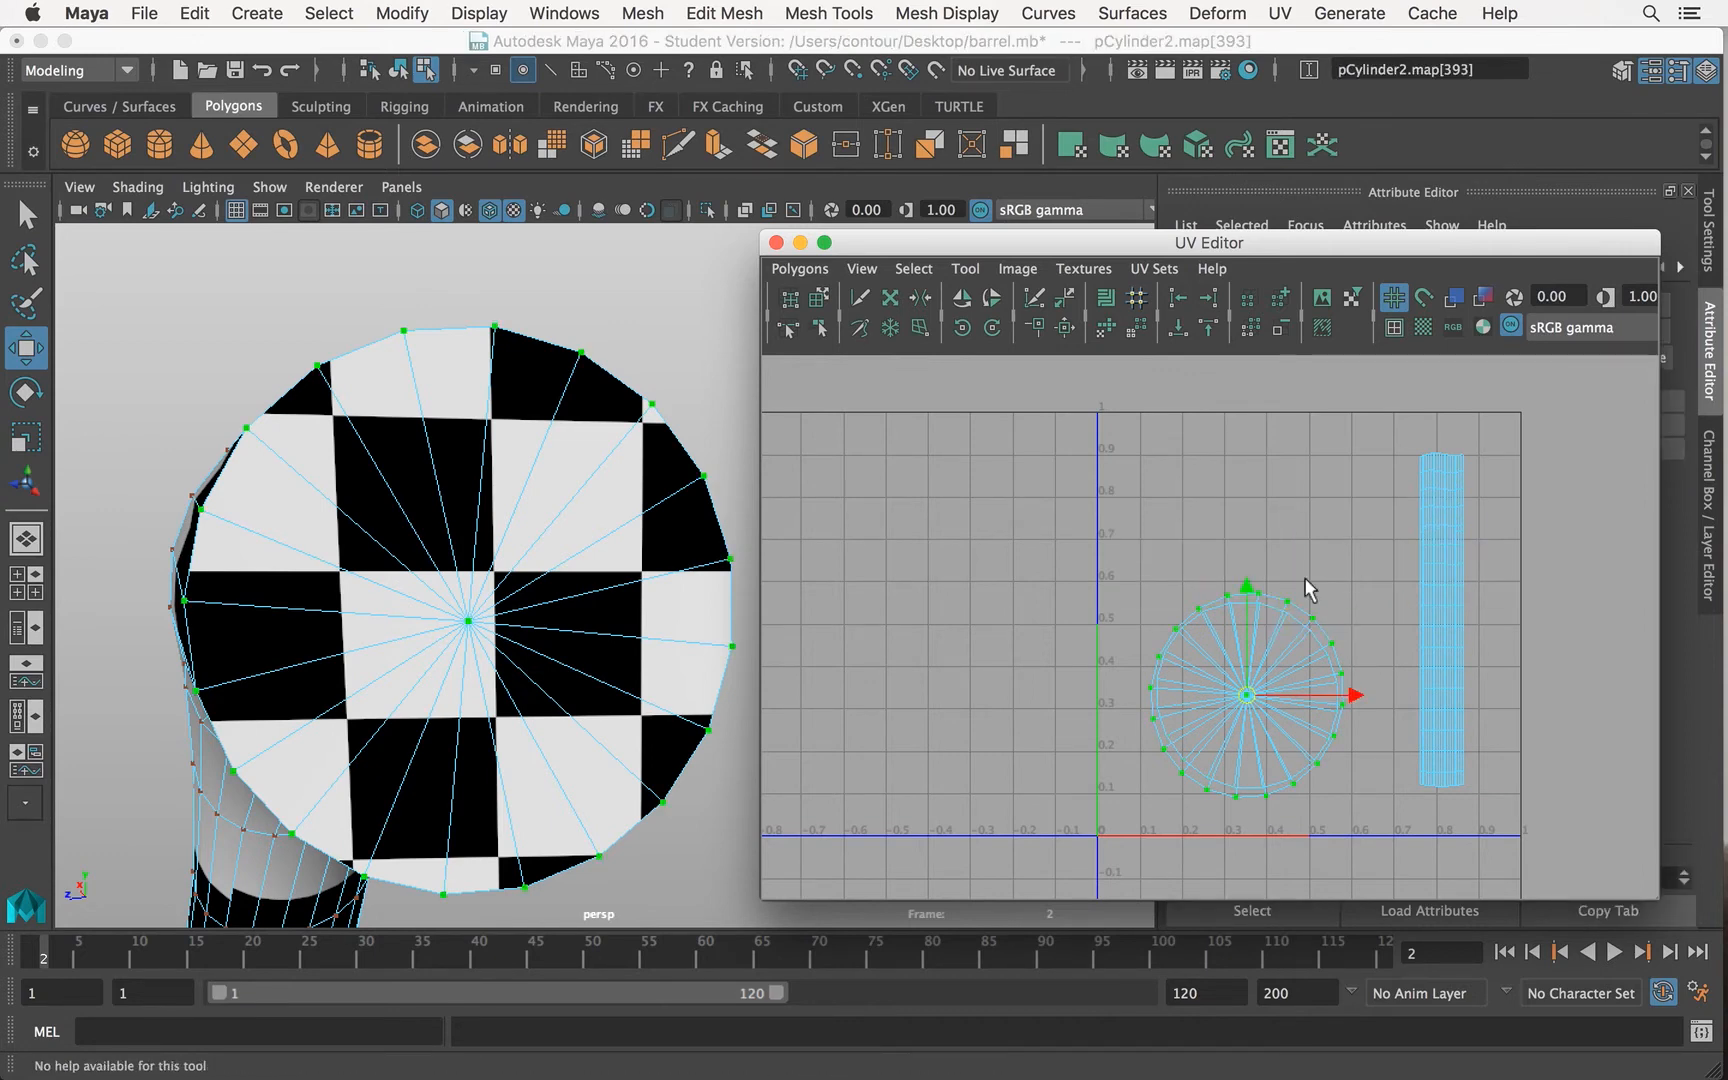
left_click_drag(1249, 703, 1238, 484)
key("r")
left_click_drag(1340, 757, 1340, 757)
key("w")
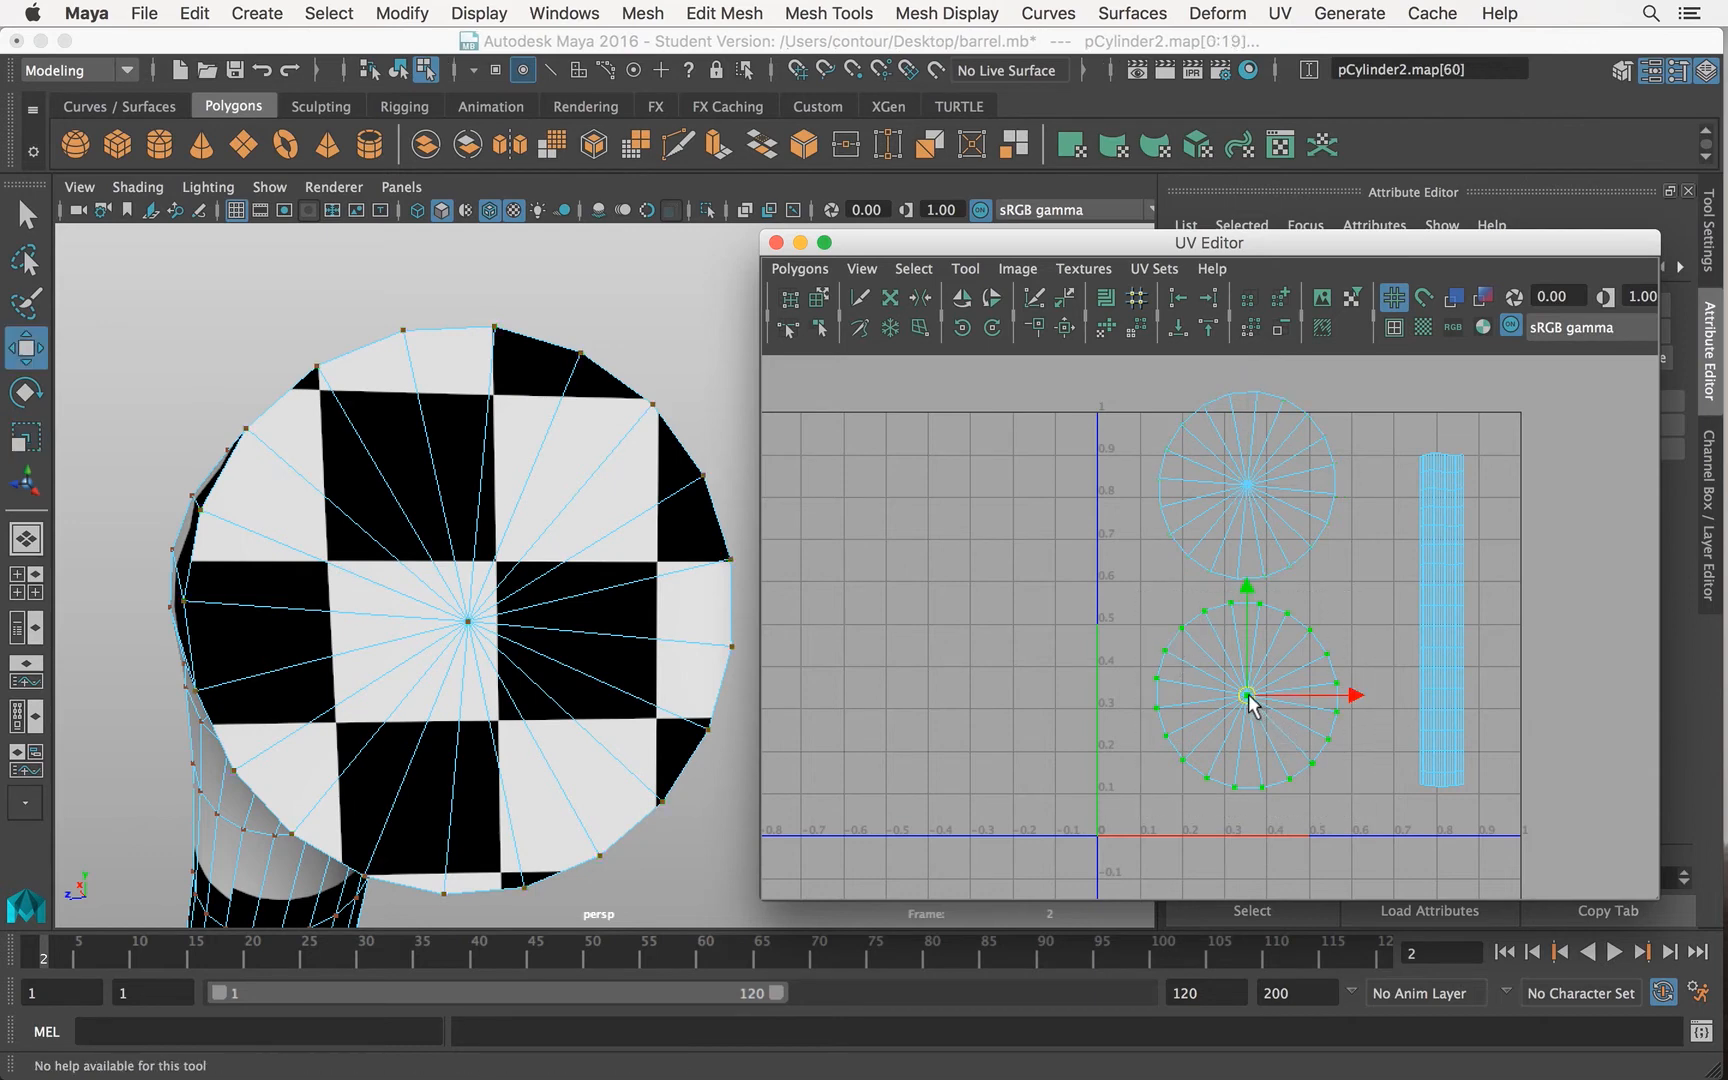
Step: Stack the two end-cap shells one above the other inside the 0–1 square, beside the tube body's strip
left_click_drag(1252, 700, 1261, 721)
left_click_drag(1281, 490, 1361, 600)
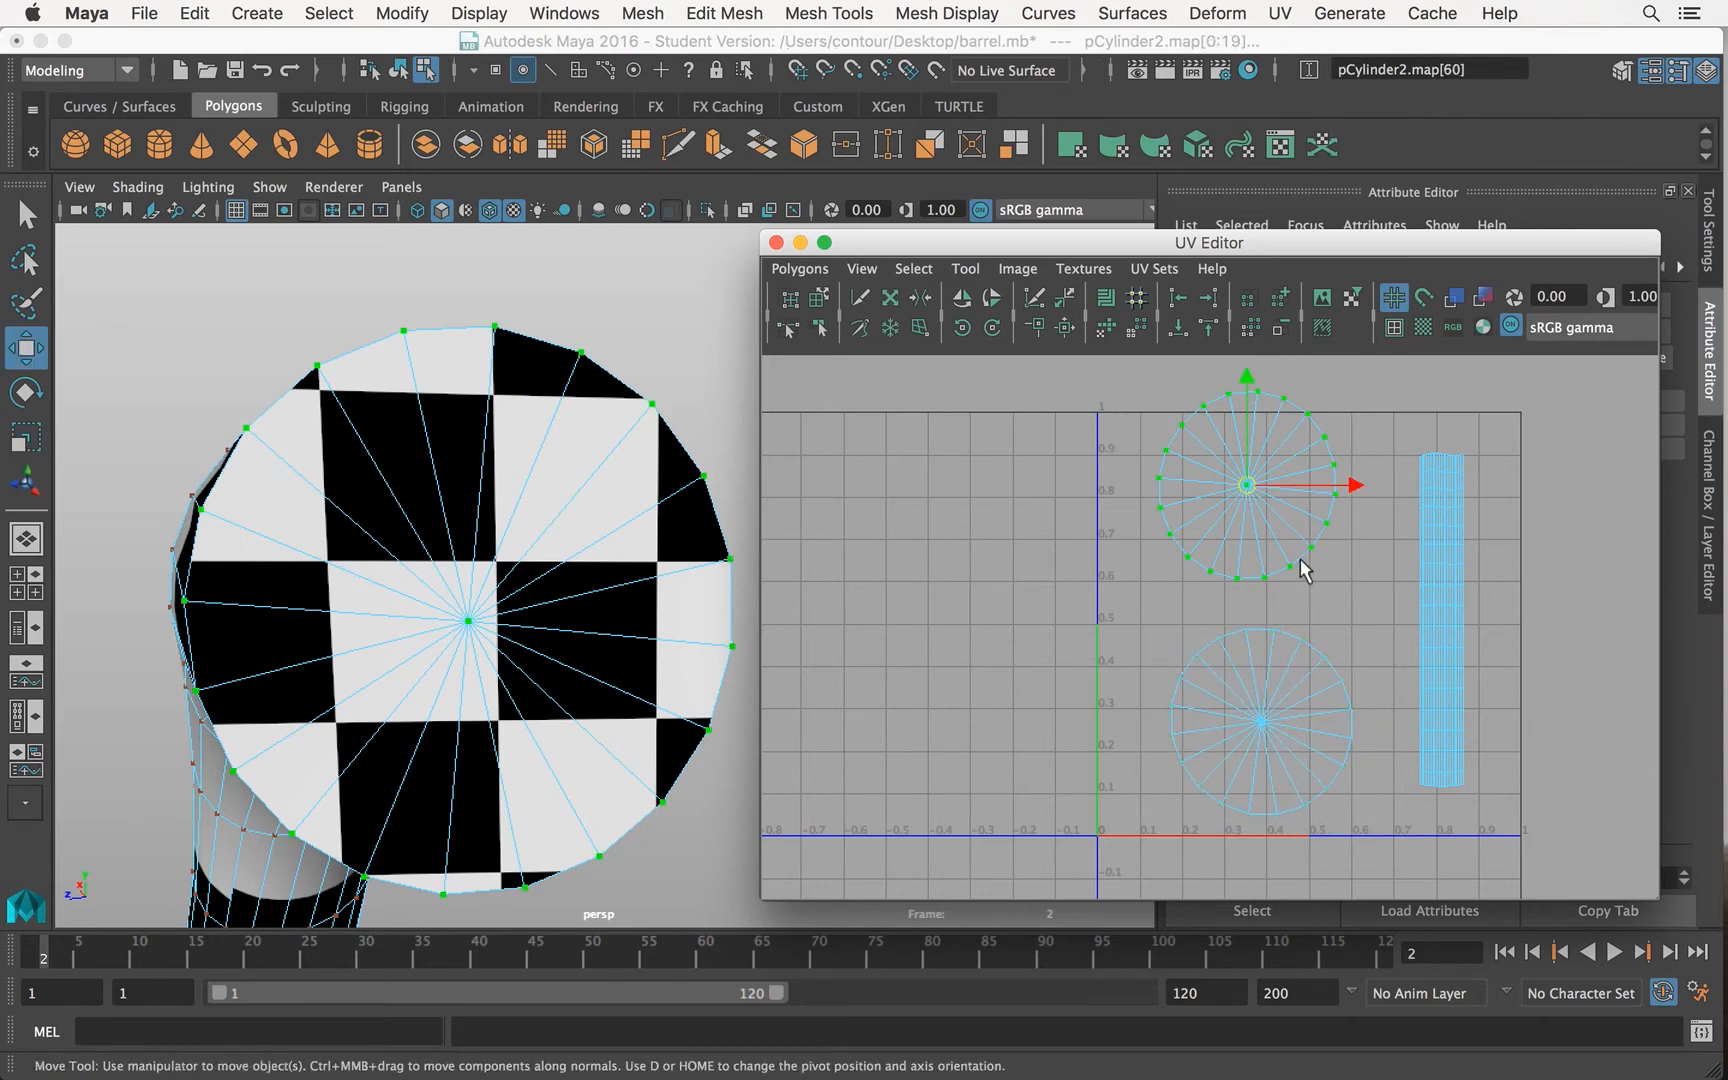
left_click_drag(1243, 484, 1255, 517)
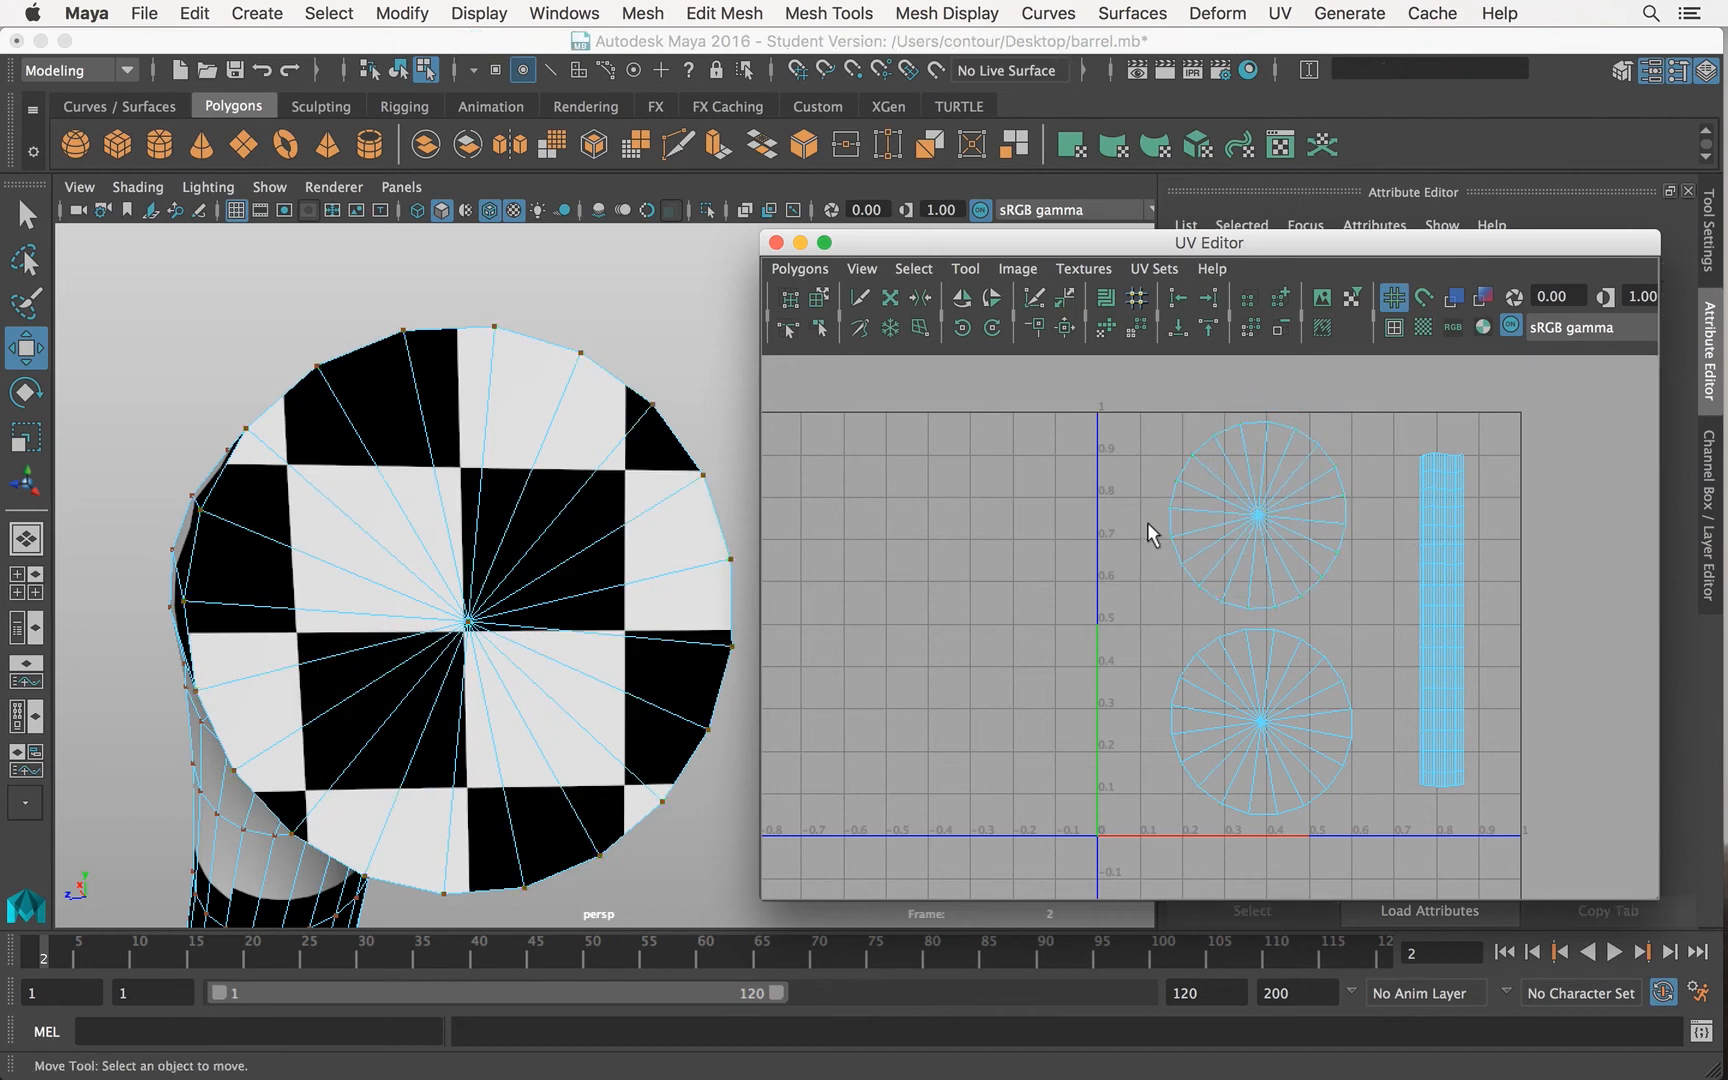
Step: Switch to the barrel in object mode and bring all its UV shells into view in the UV Editor
right_click(455, 565)
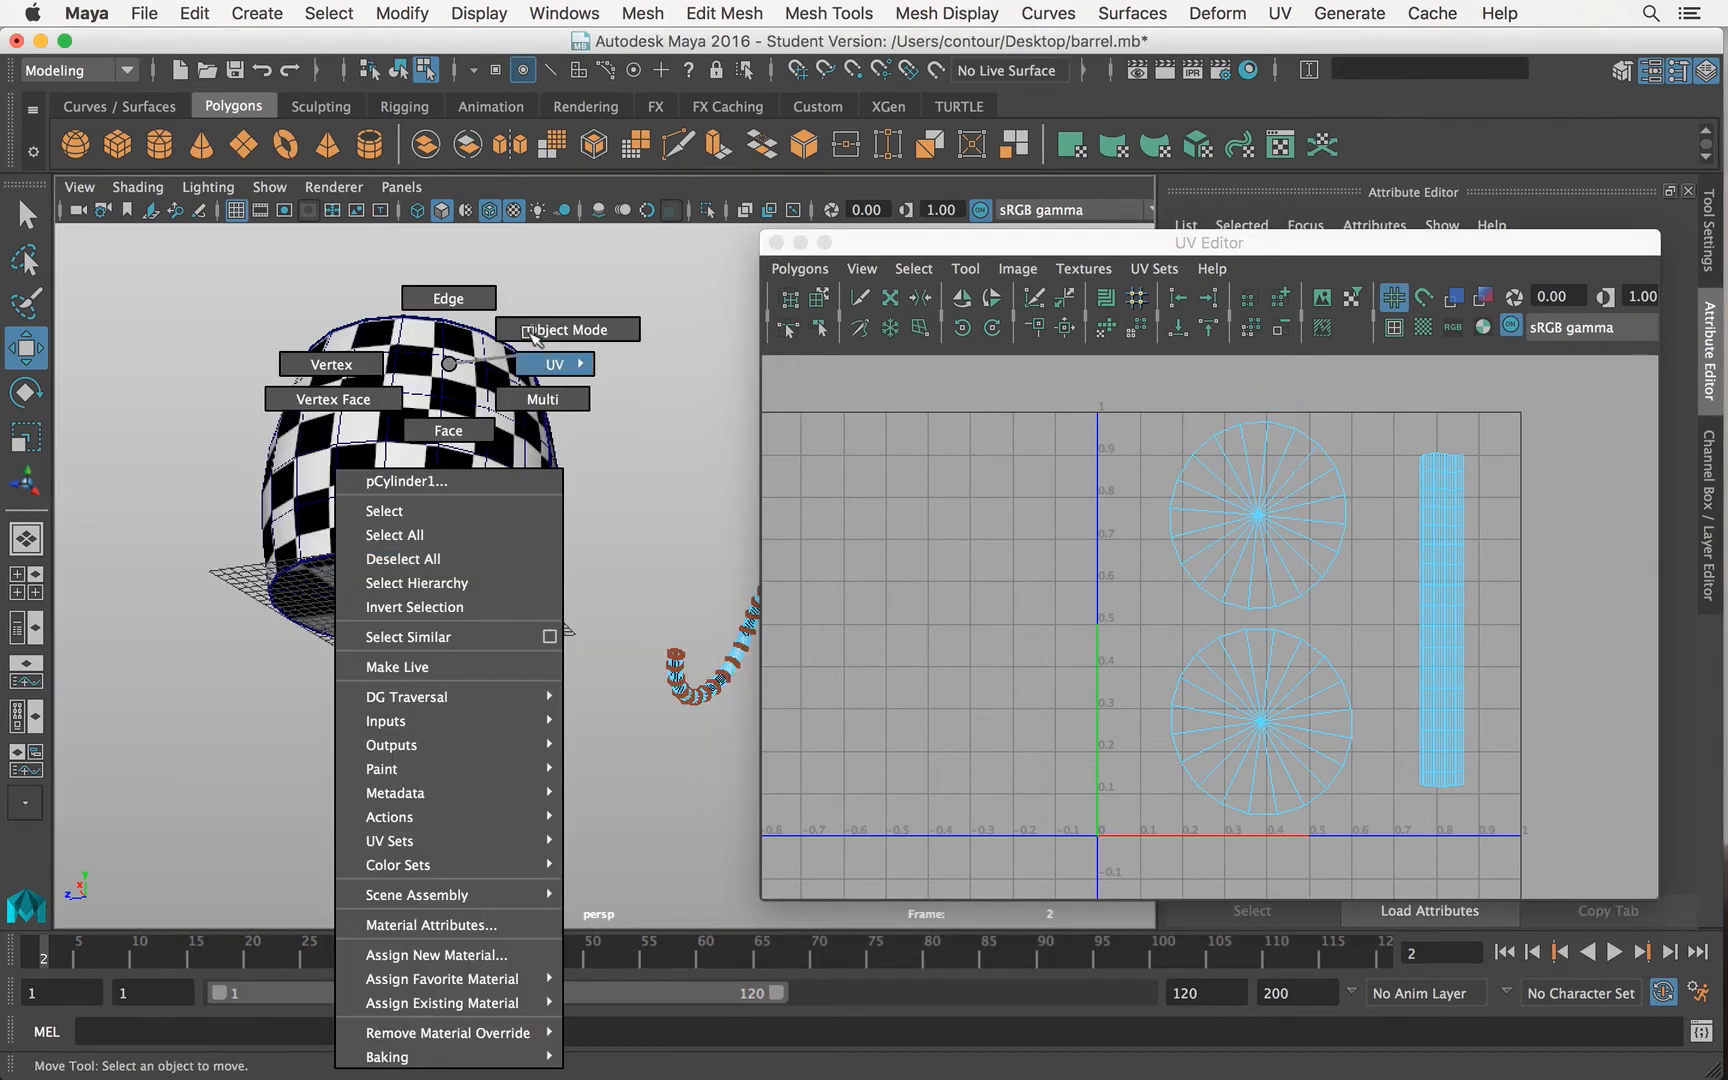
left_click(567, 329)
left_click_drag(567, 329, 430, 575, "alt")
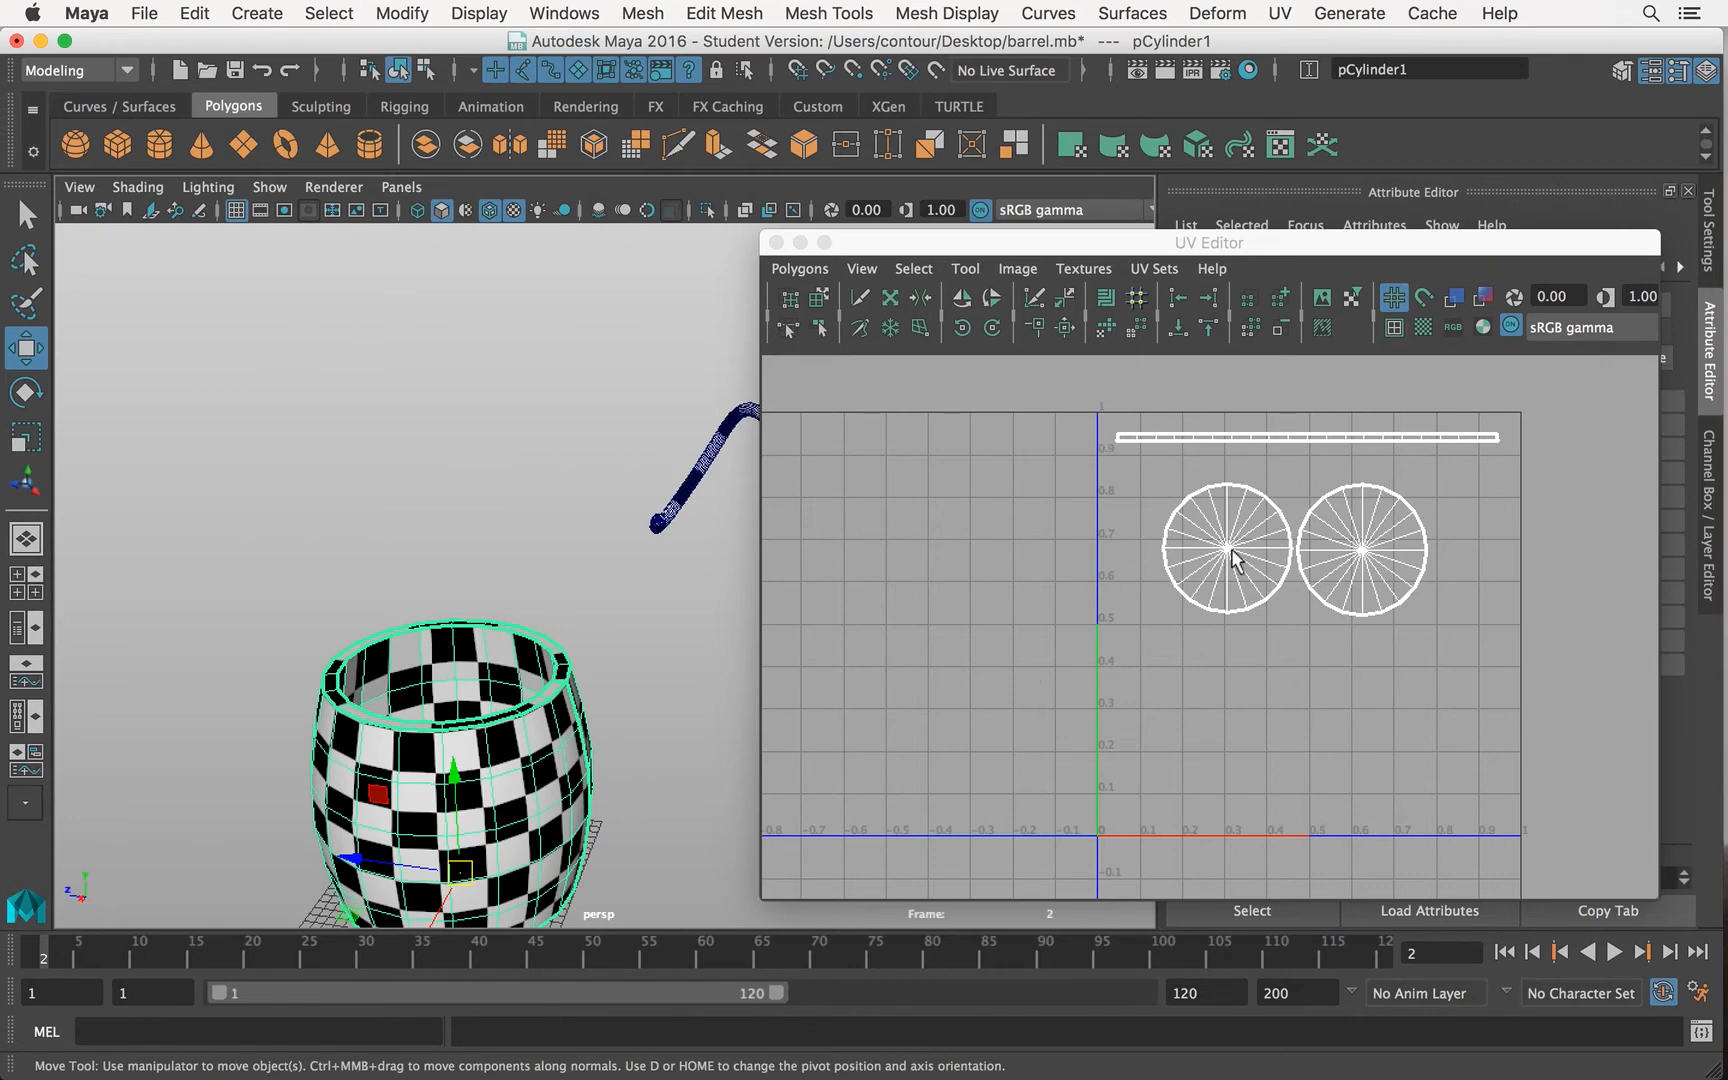
middle_click_drag(1230, 551, 1190, 585, "alt")
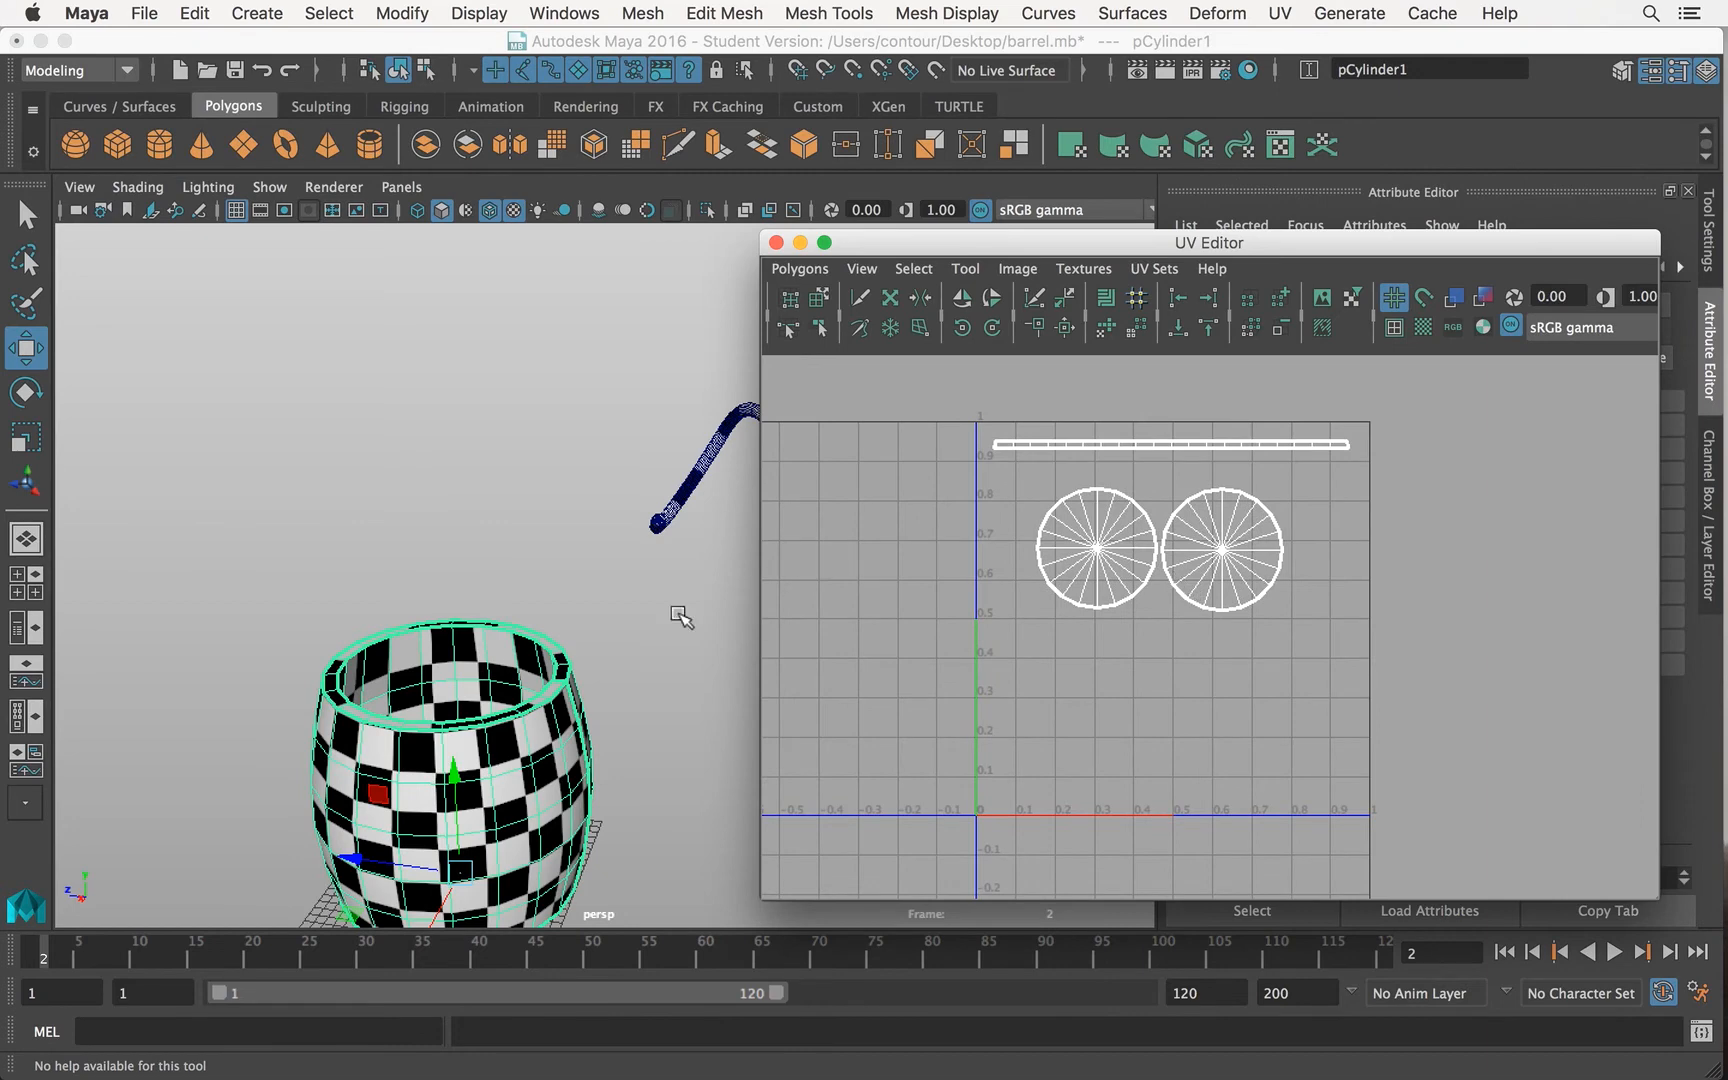
scroll(1349, 601, "down", 6)
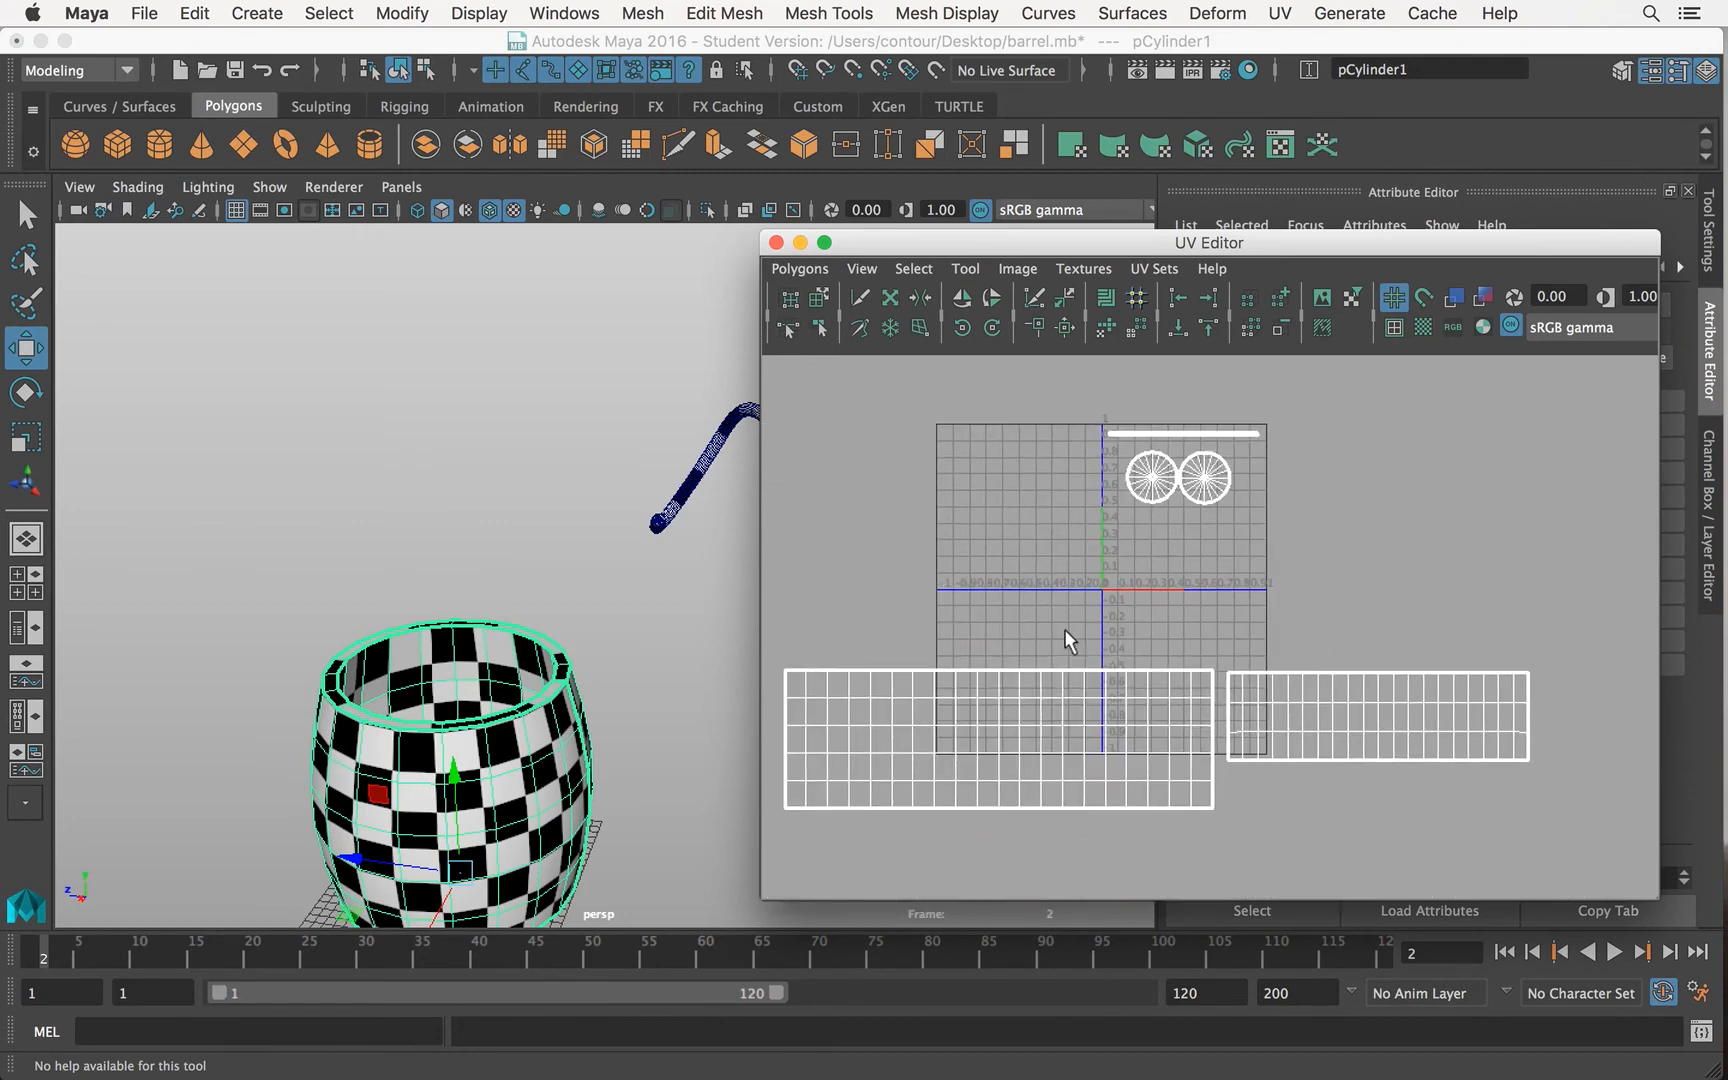
Step: Lay out the barrel's UV shells automatically within the 0–1 square, and deselect the barrel
left_click(800, 268)
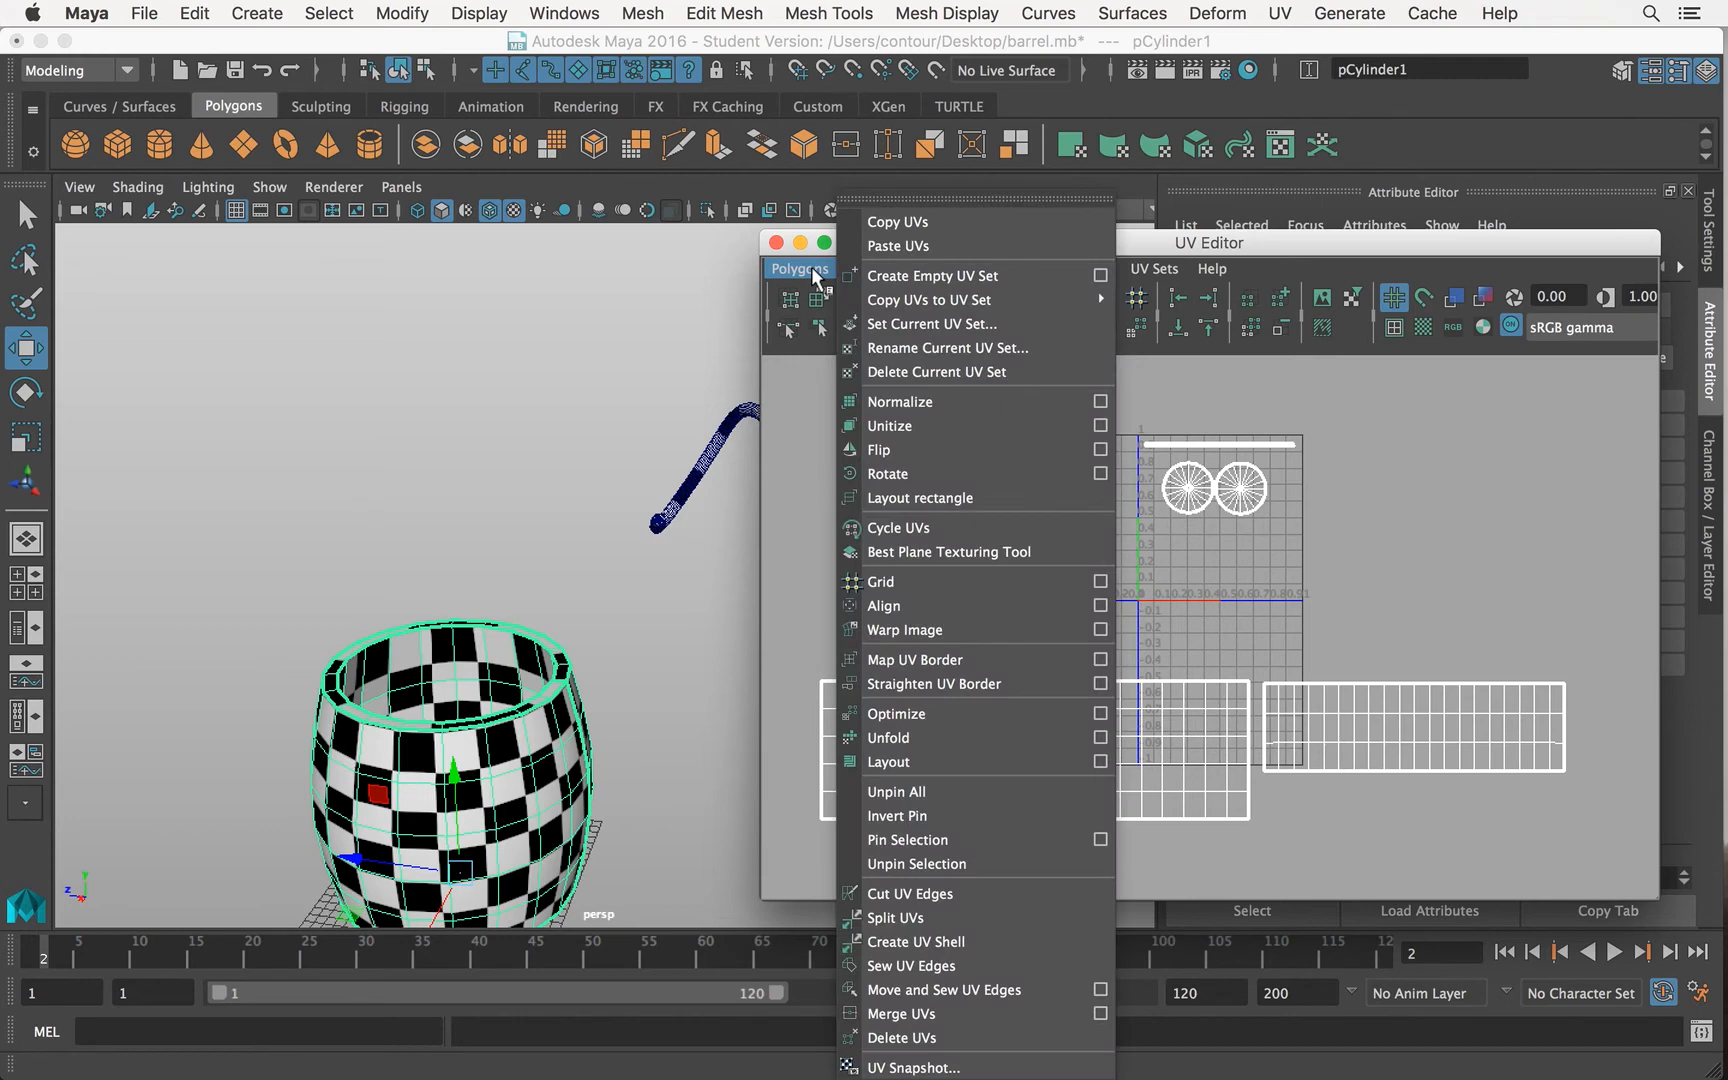
left_click(915, 763)
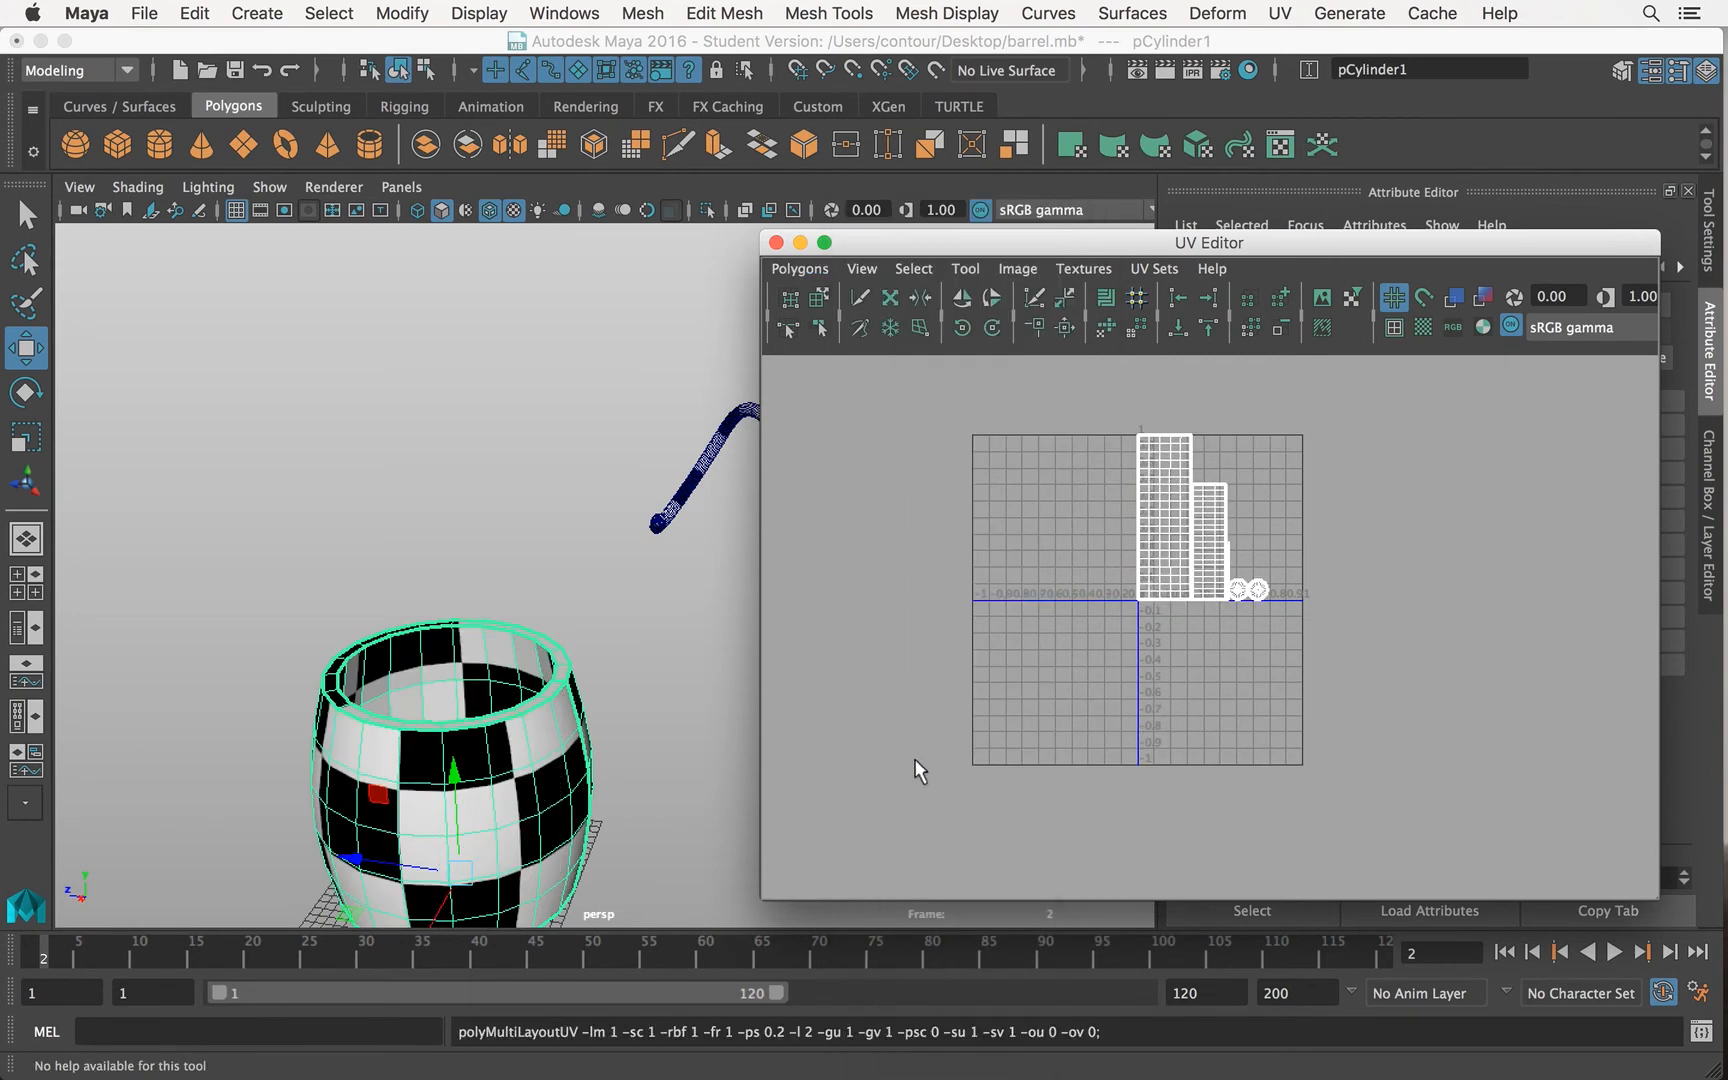
right_click_drag(991, 629, 1390, 565, "alt")
middle_click_drag(1166, 520, 1166, 689, "alt")
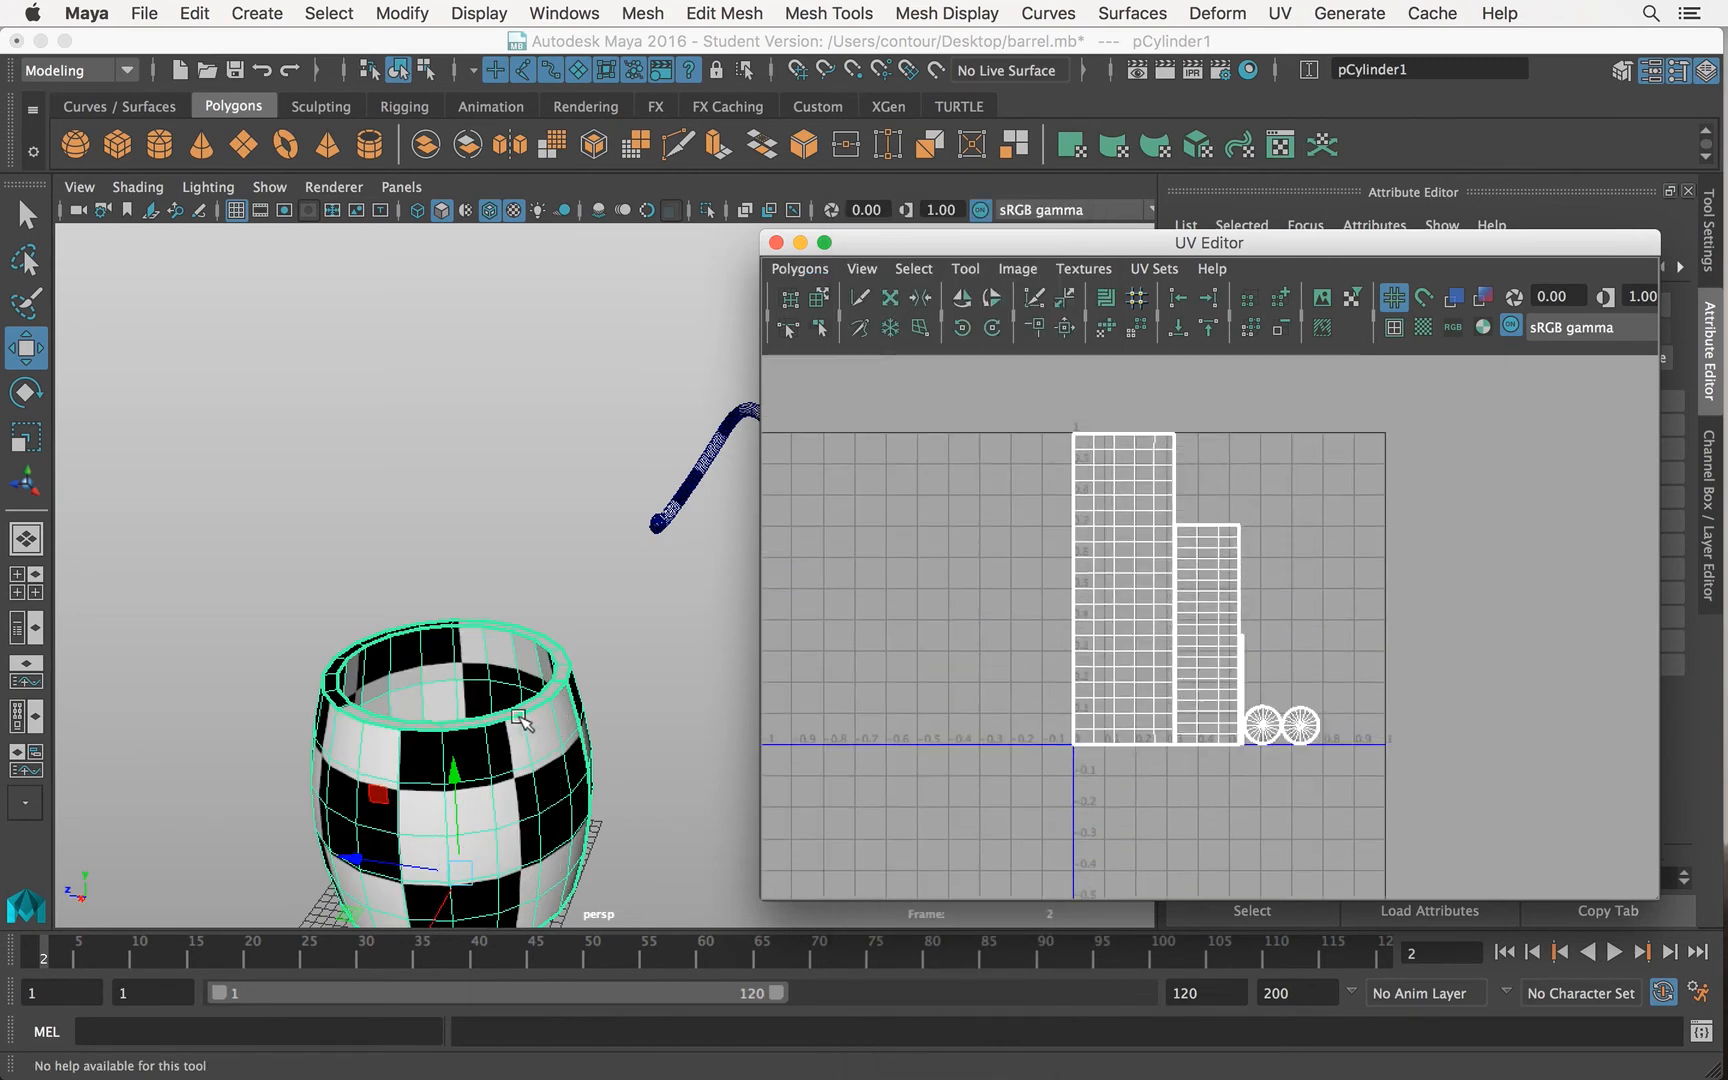
left_click(653, 631)
left_click_drag(598, 663, 606, 717, "alt")
middle_click_drag(606, 717, 704, 515, "alt")
right_click_drag(380, 697, 383, 696, "alt")
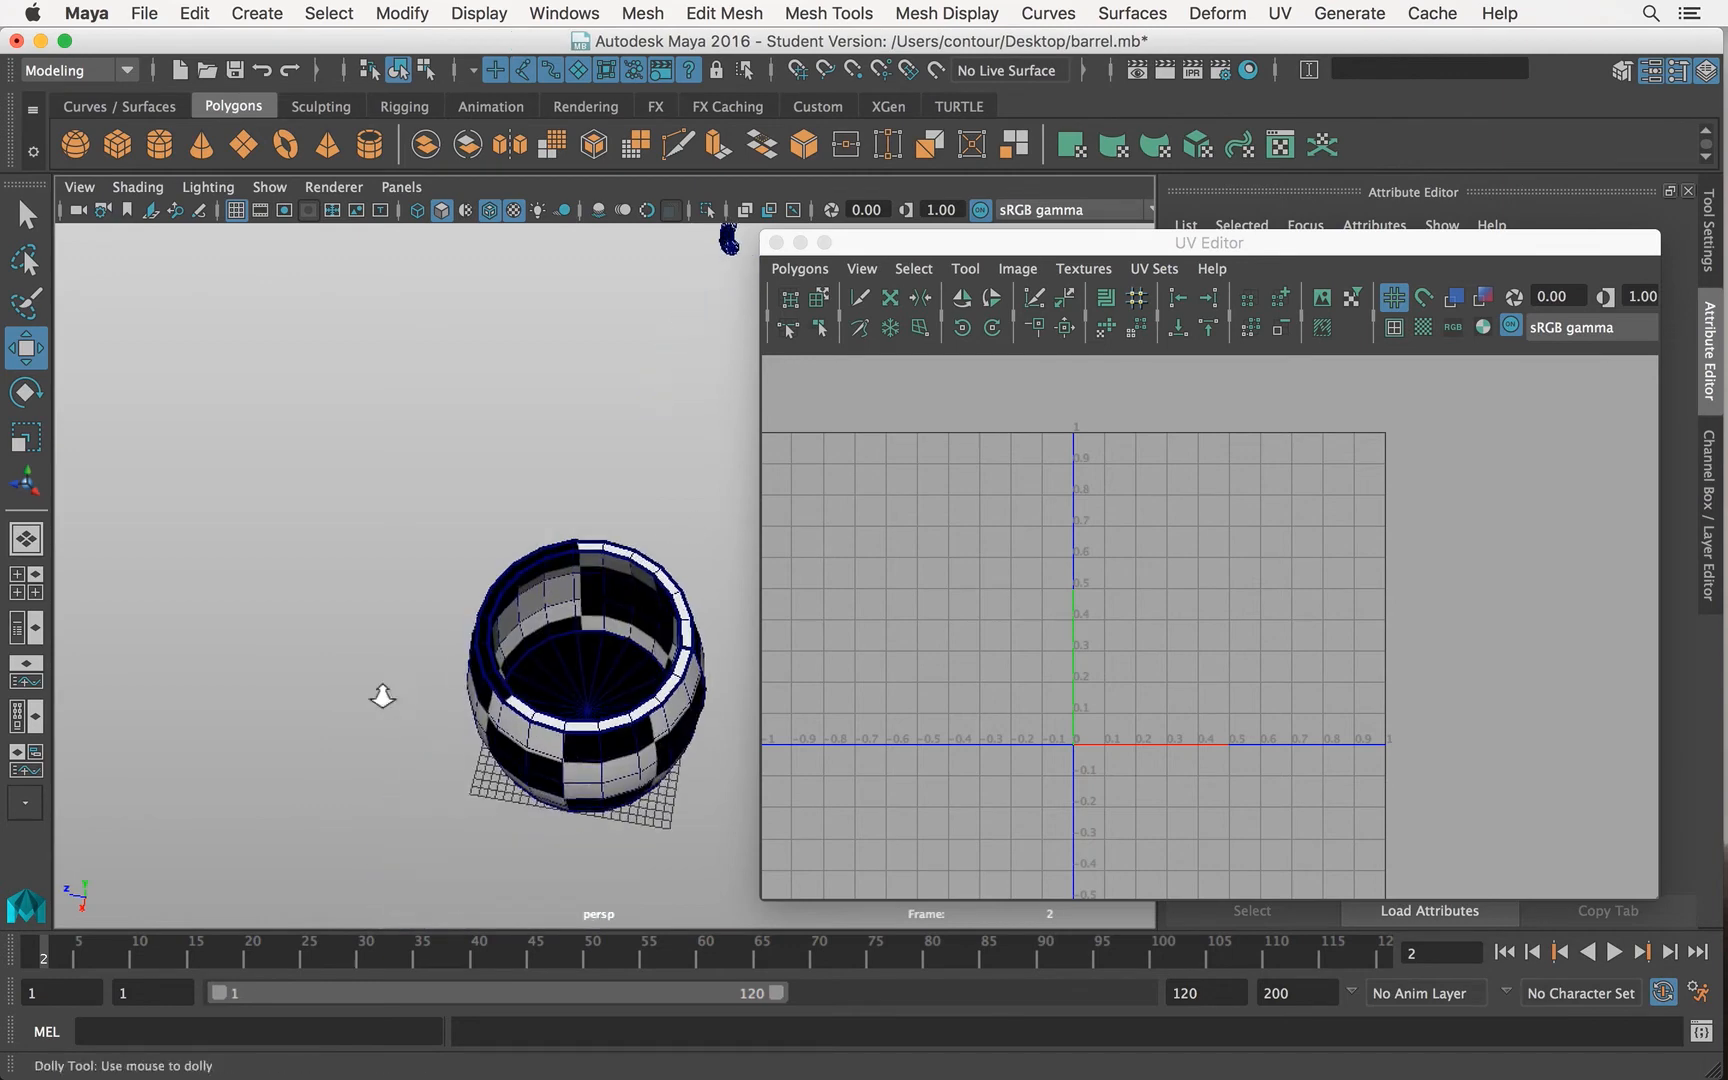
Step: Select the barrel's two round cap shells and shift them sideways away from the thin rim strip, keeping them inside the 0–1 square
left_click_drag(382, 696, 378, 583, "alt")
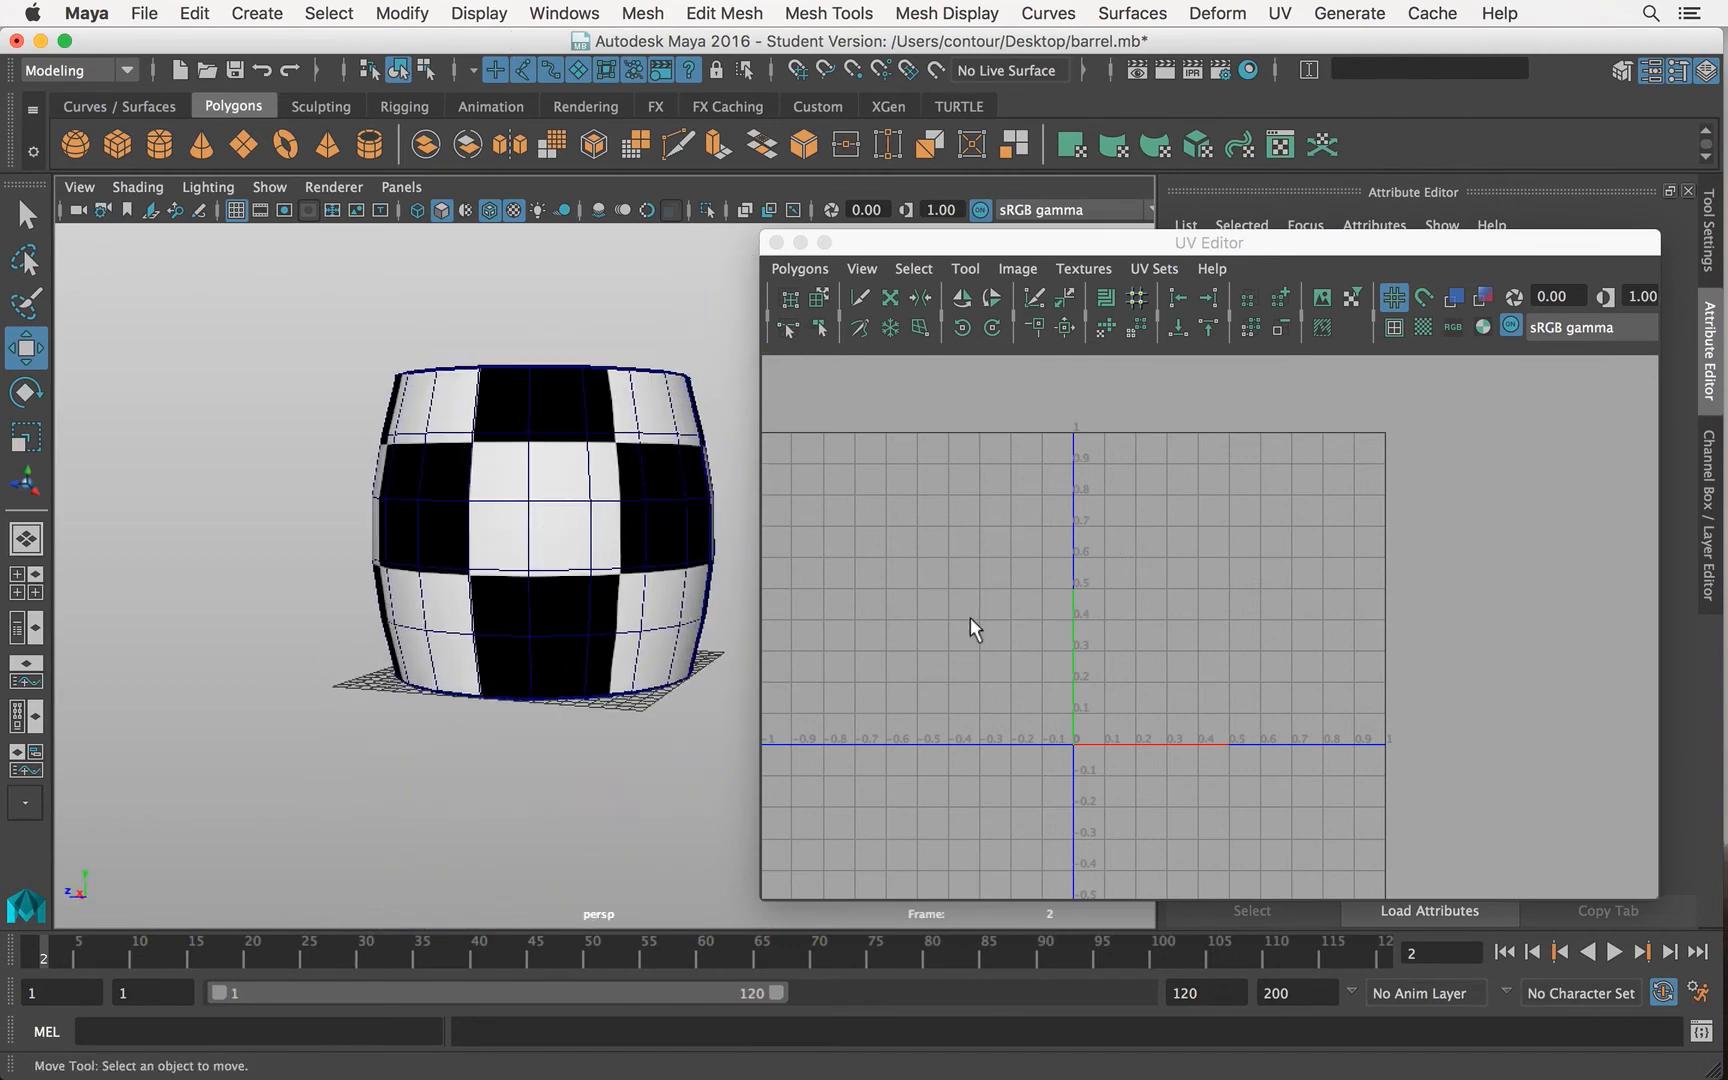
left_click(596, 497)
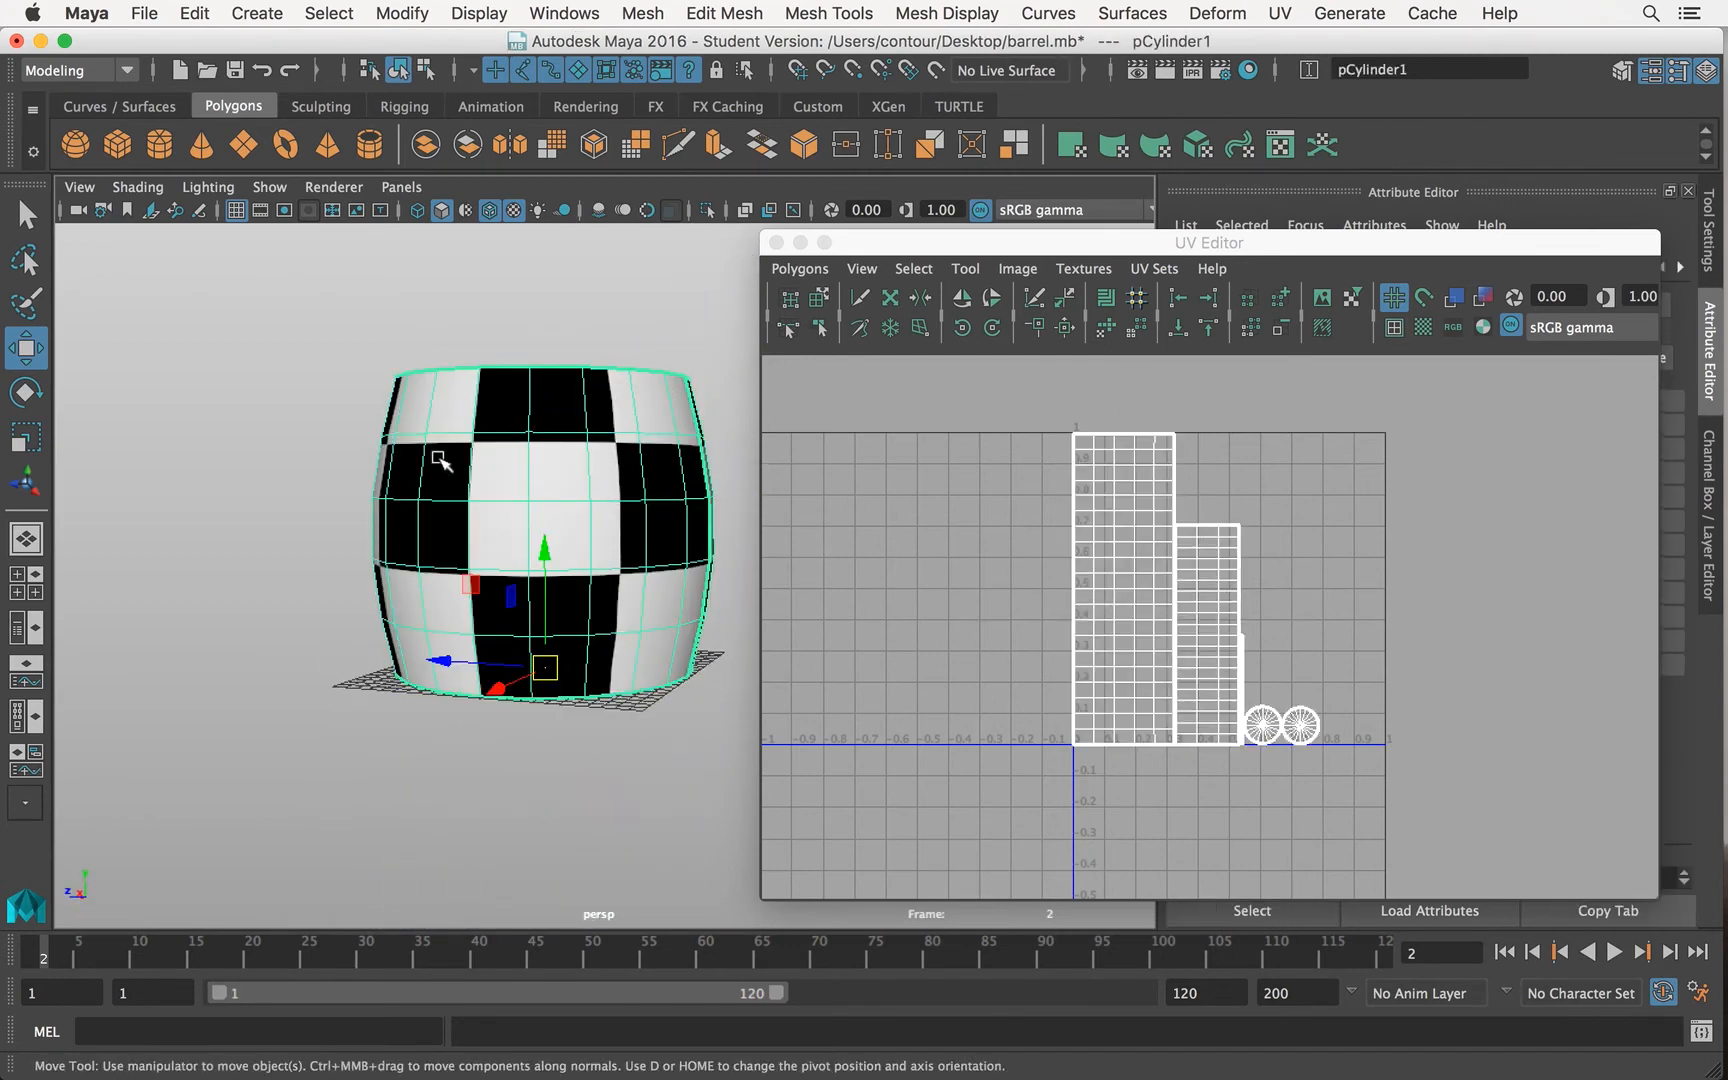
left_click_drag(443, 470, 460, 530, "alt")
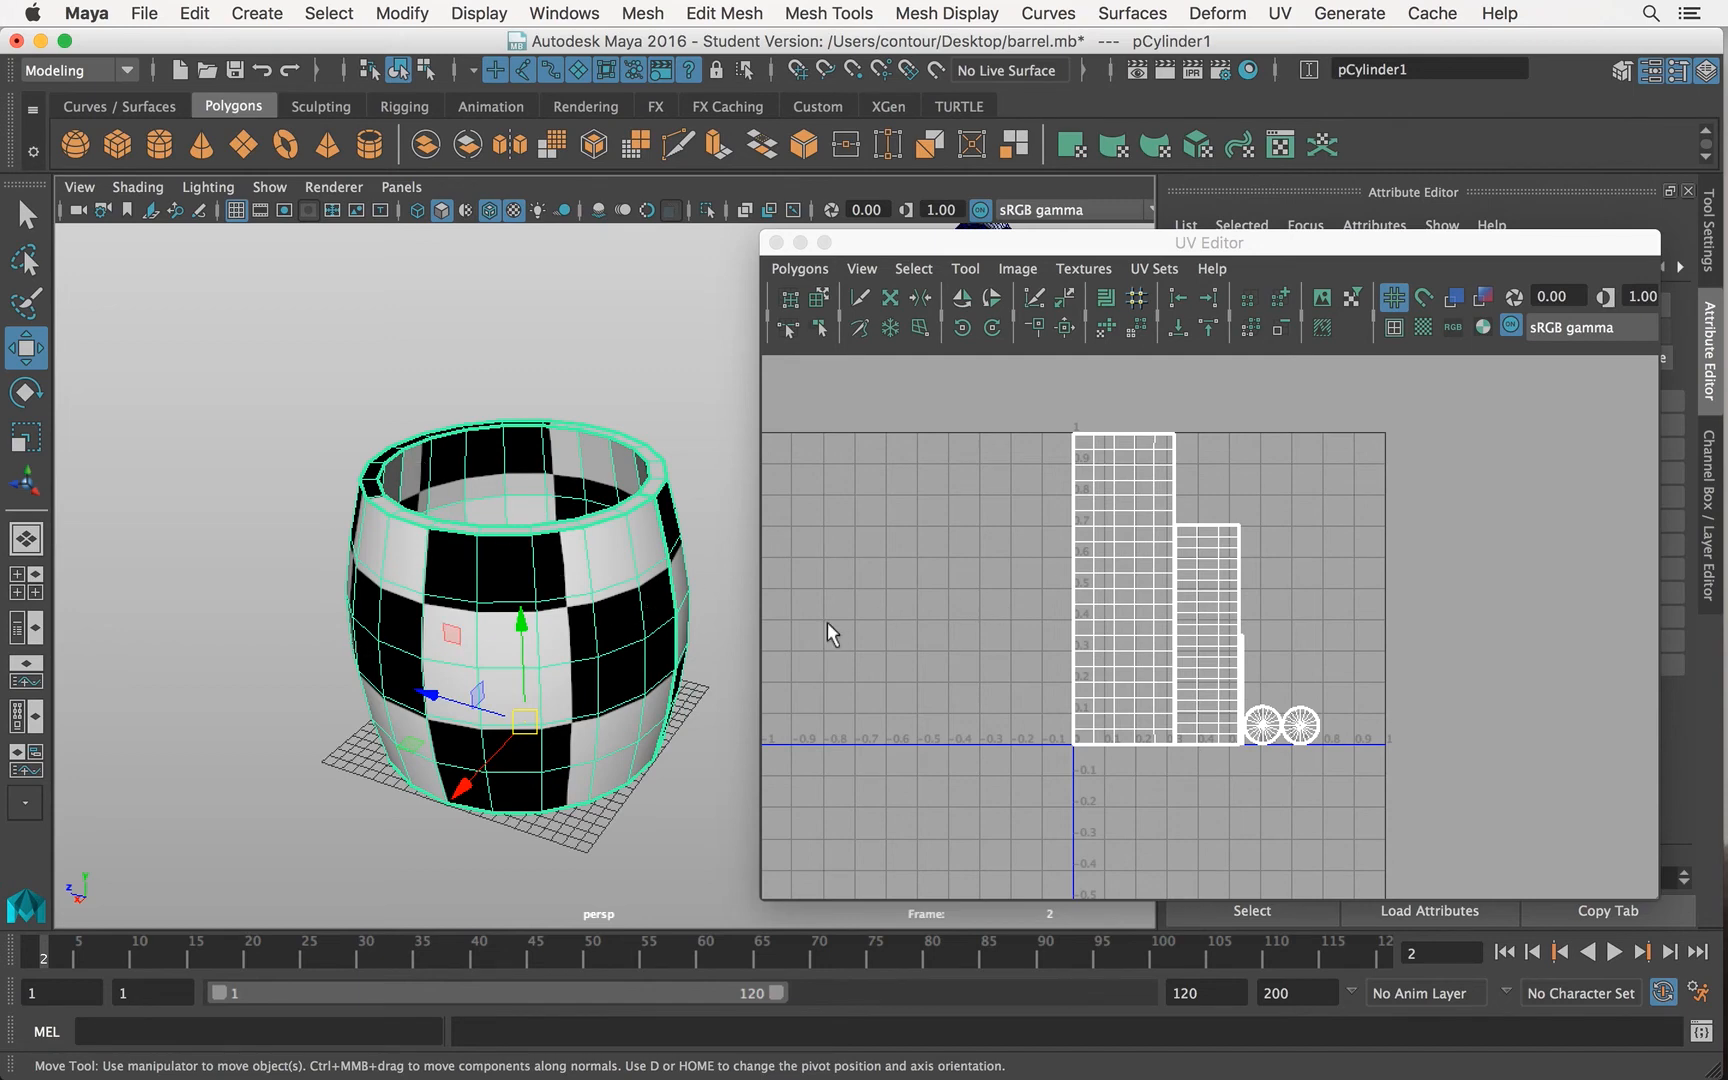
right_click_drag(1300, 716, 1300, 783)
left_click_drag(1359, 688, 1264, 753)
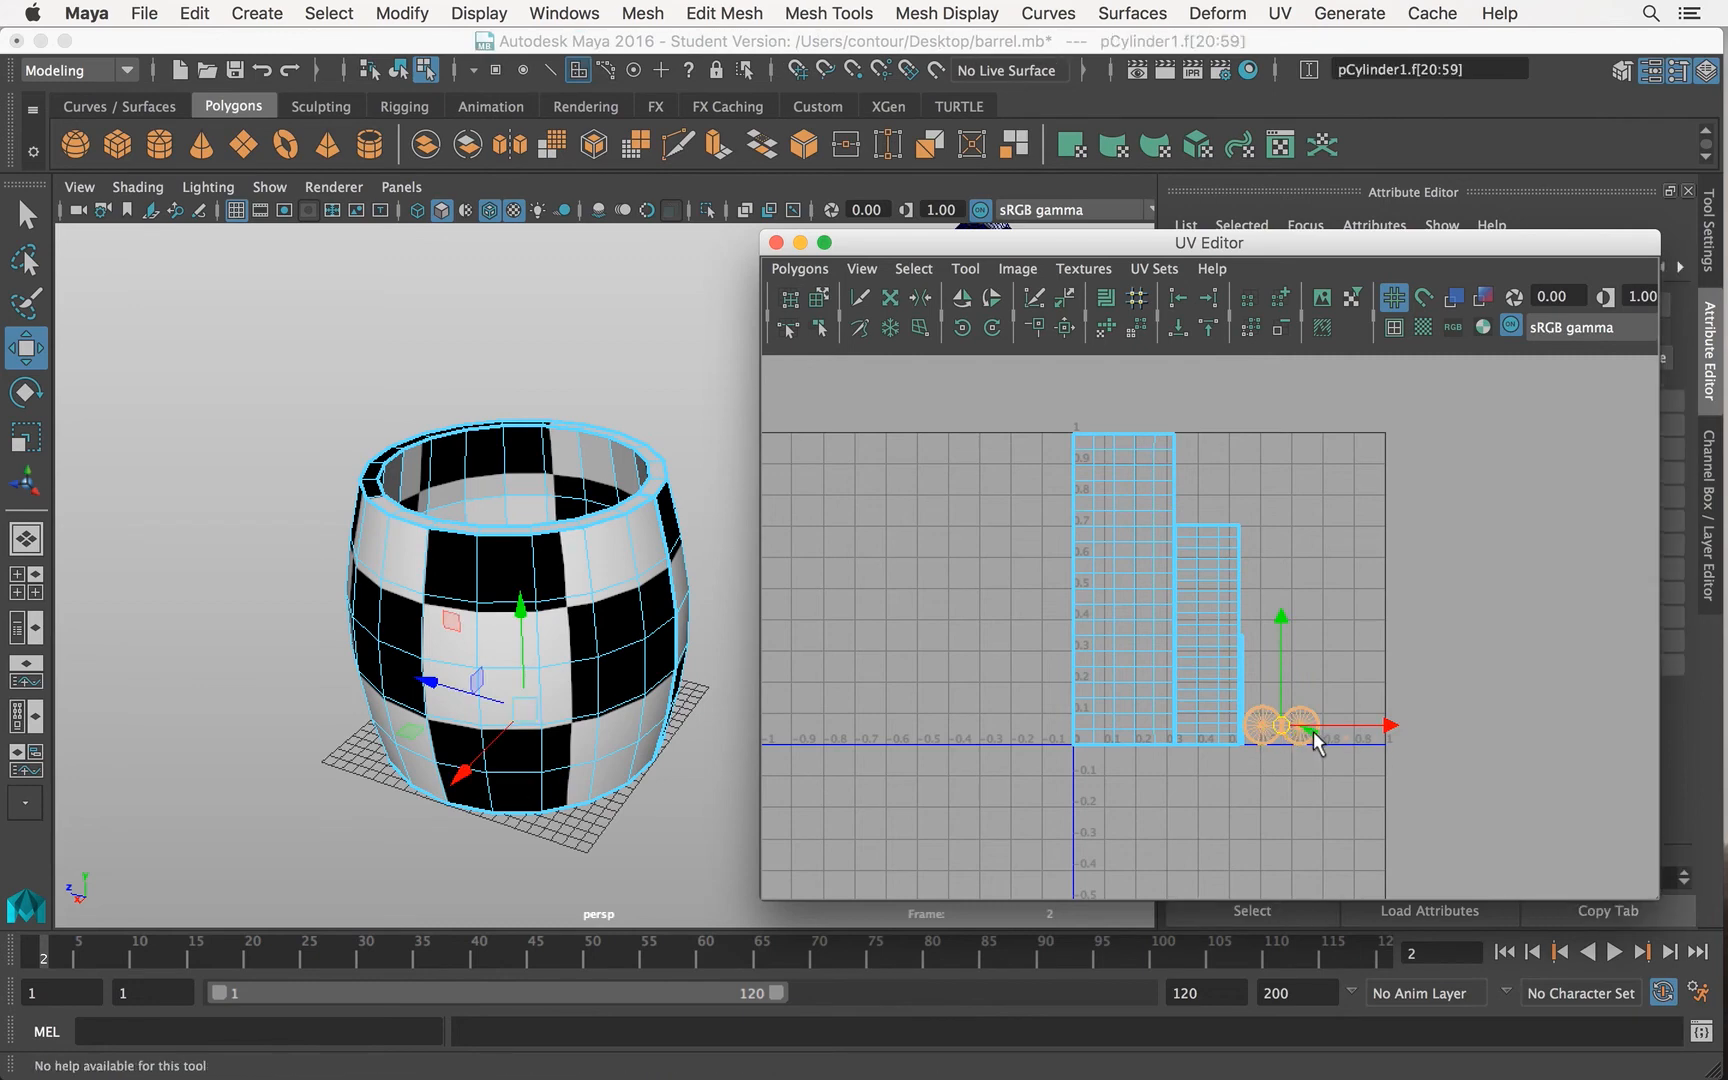
right_click_drag(1314, 730, 1390, 730, "ctrl")
left_click_drag(1390, 729, 1426, 724)
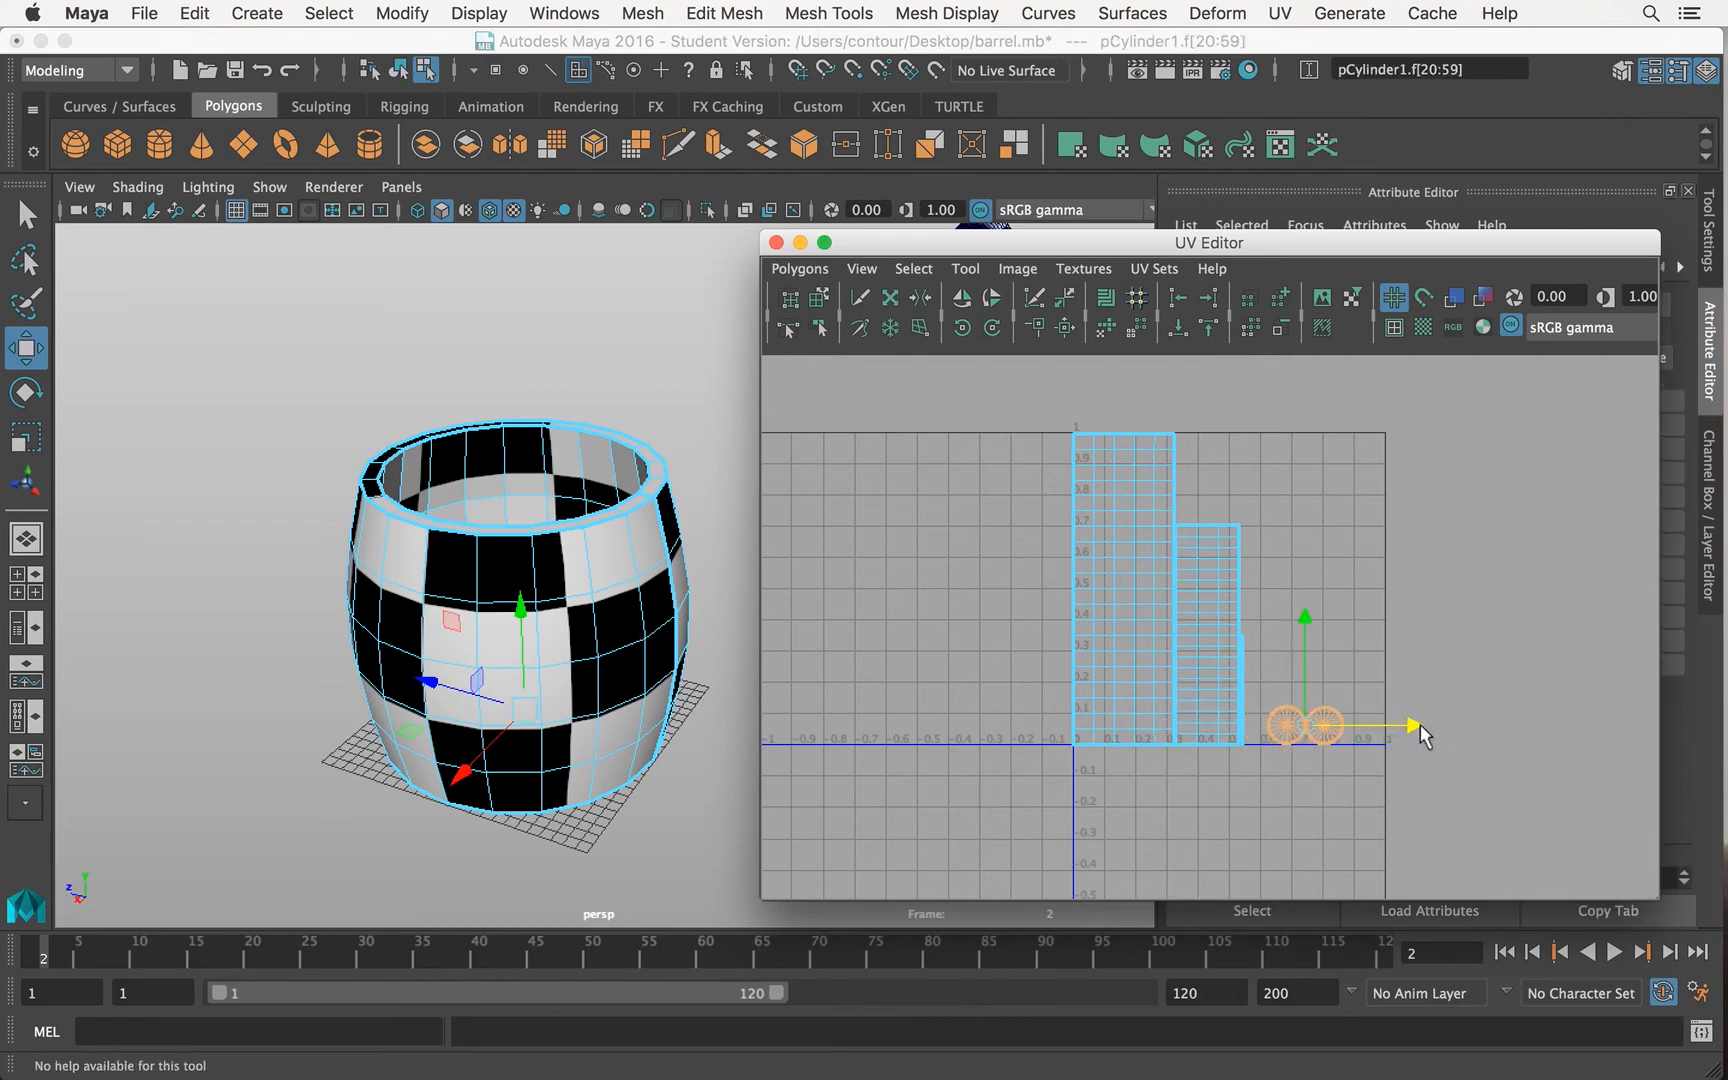
Step: Select the thin rim strip's full UV shell and move it away from the shorter wall strip to about U 0.6
right_click_drag(1232, 617, 1322, 615)
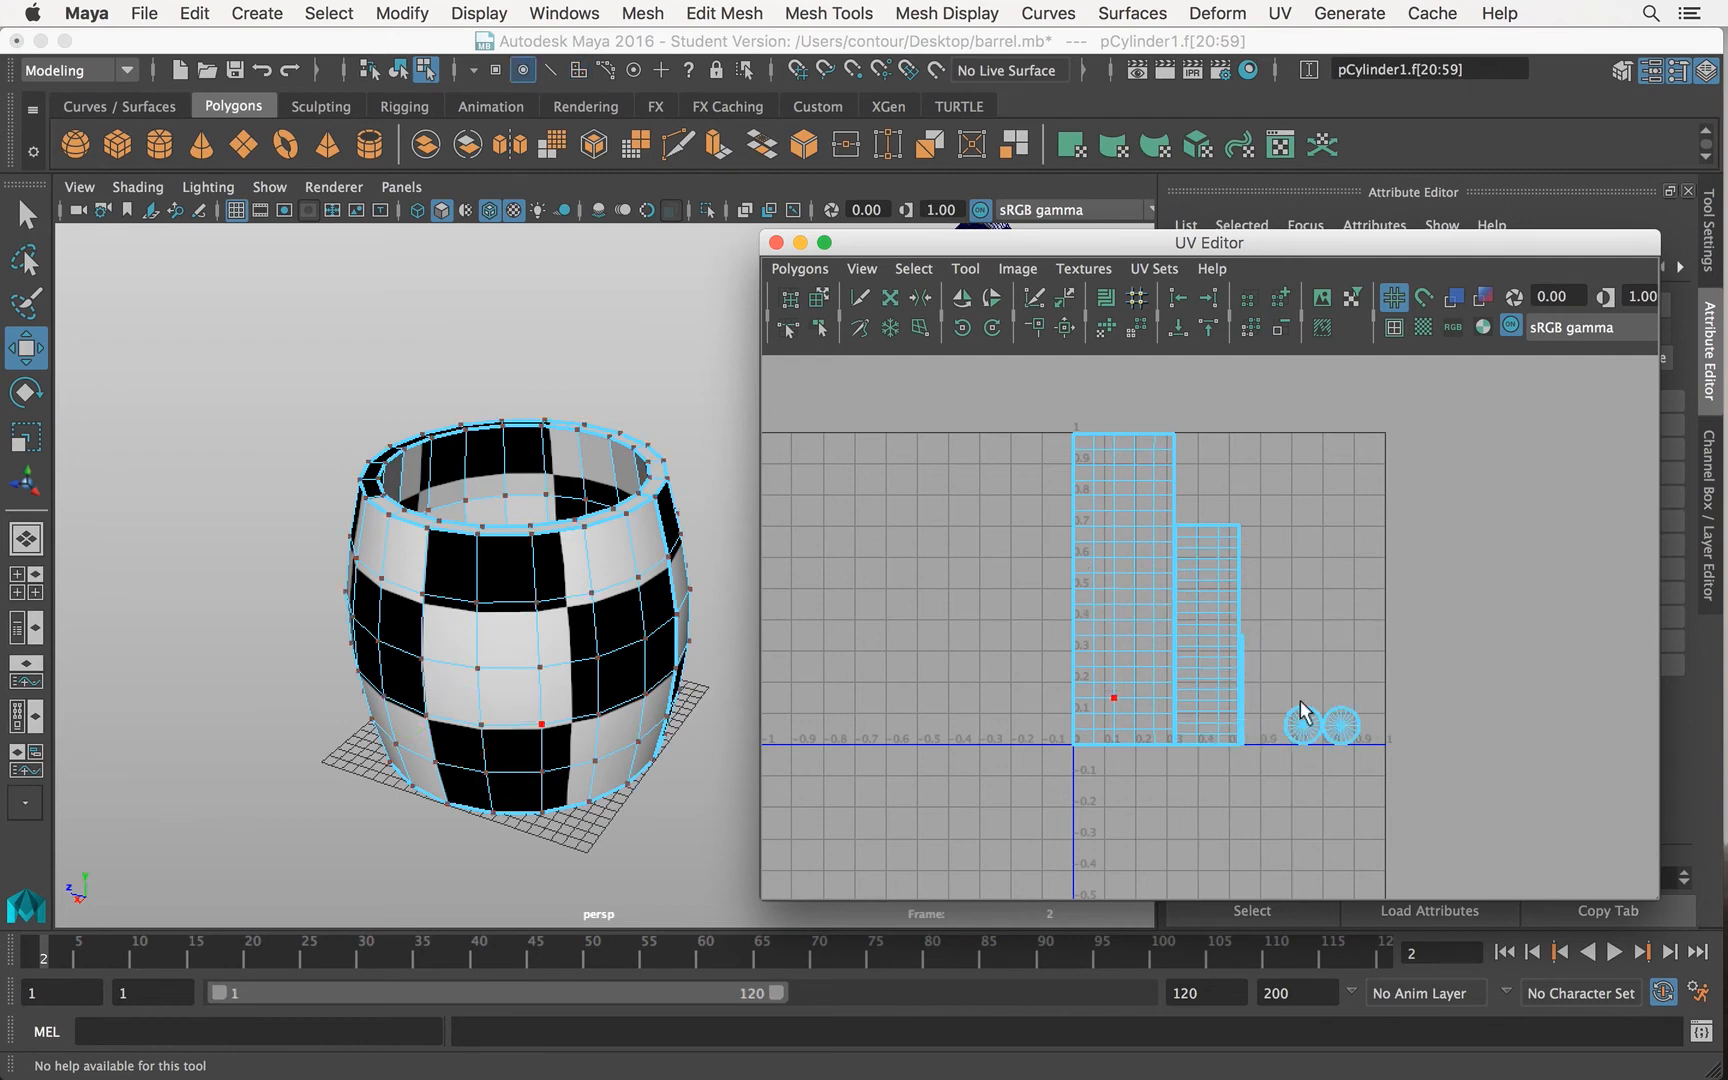
right_click_drag(1478, 637, 1550, 635, "alt")
middle_click_drag(1172, 697, 968, 608, "alt")
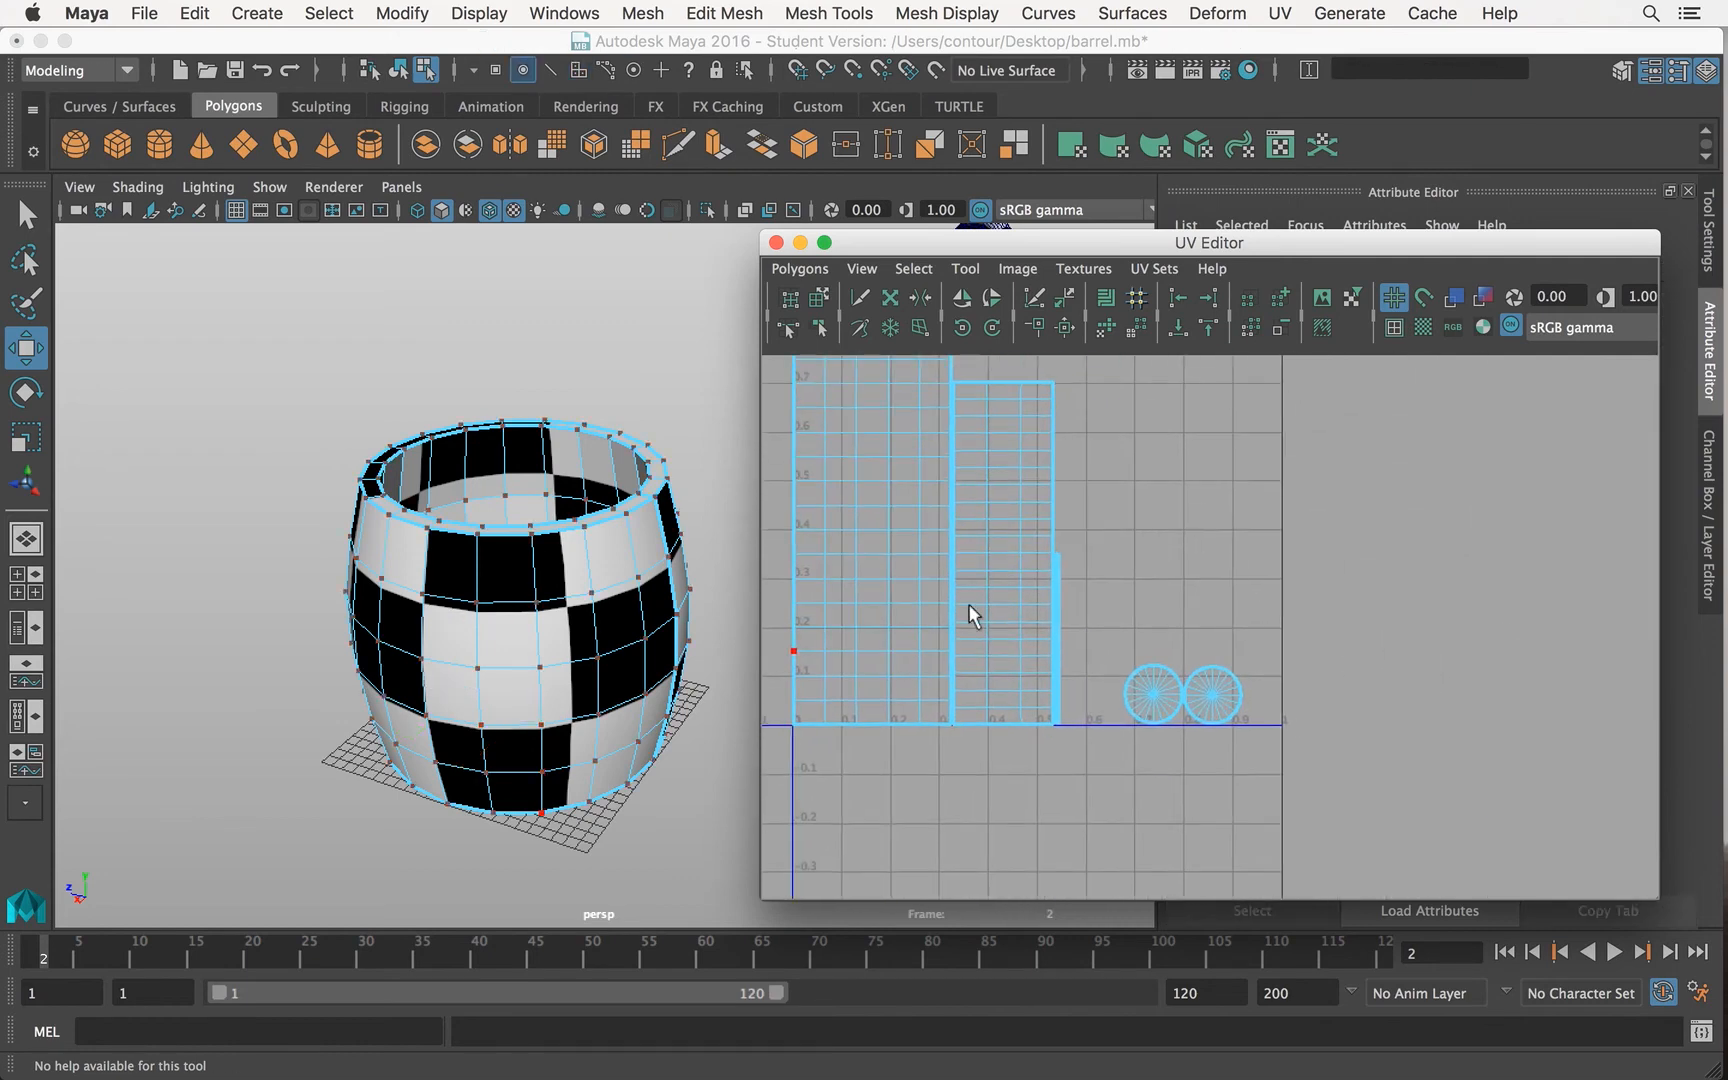
right_click_drag(968, 608, 1431, 565, "alt")
left_click(964, 511)
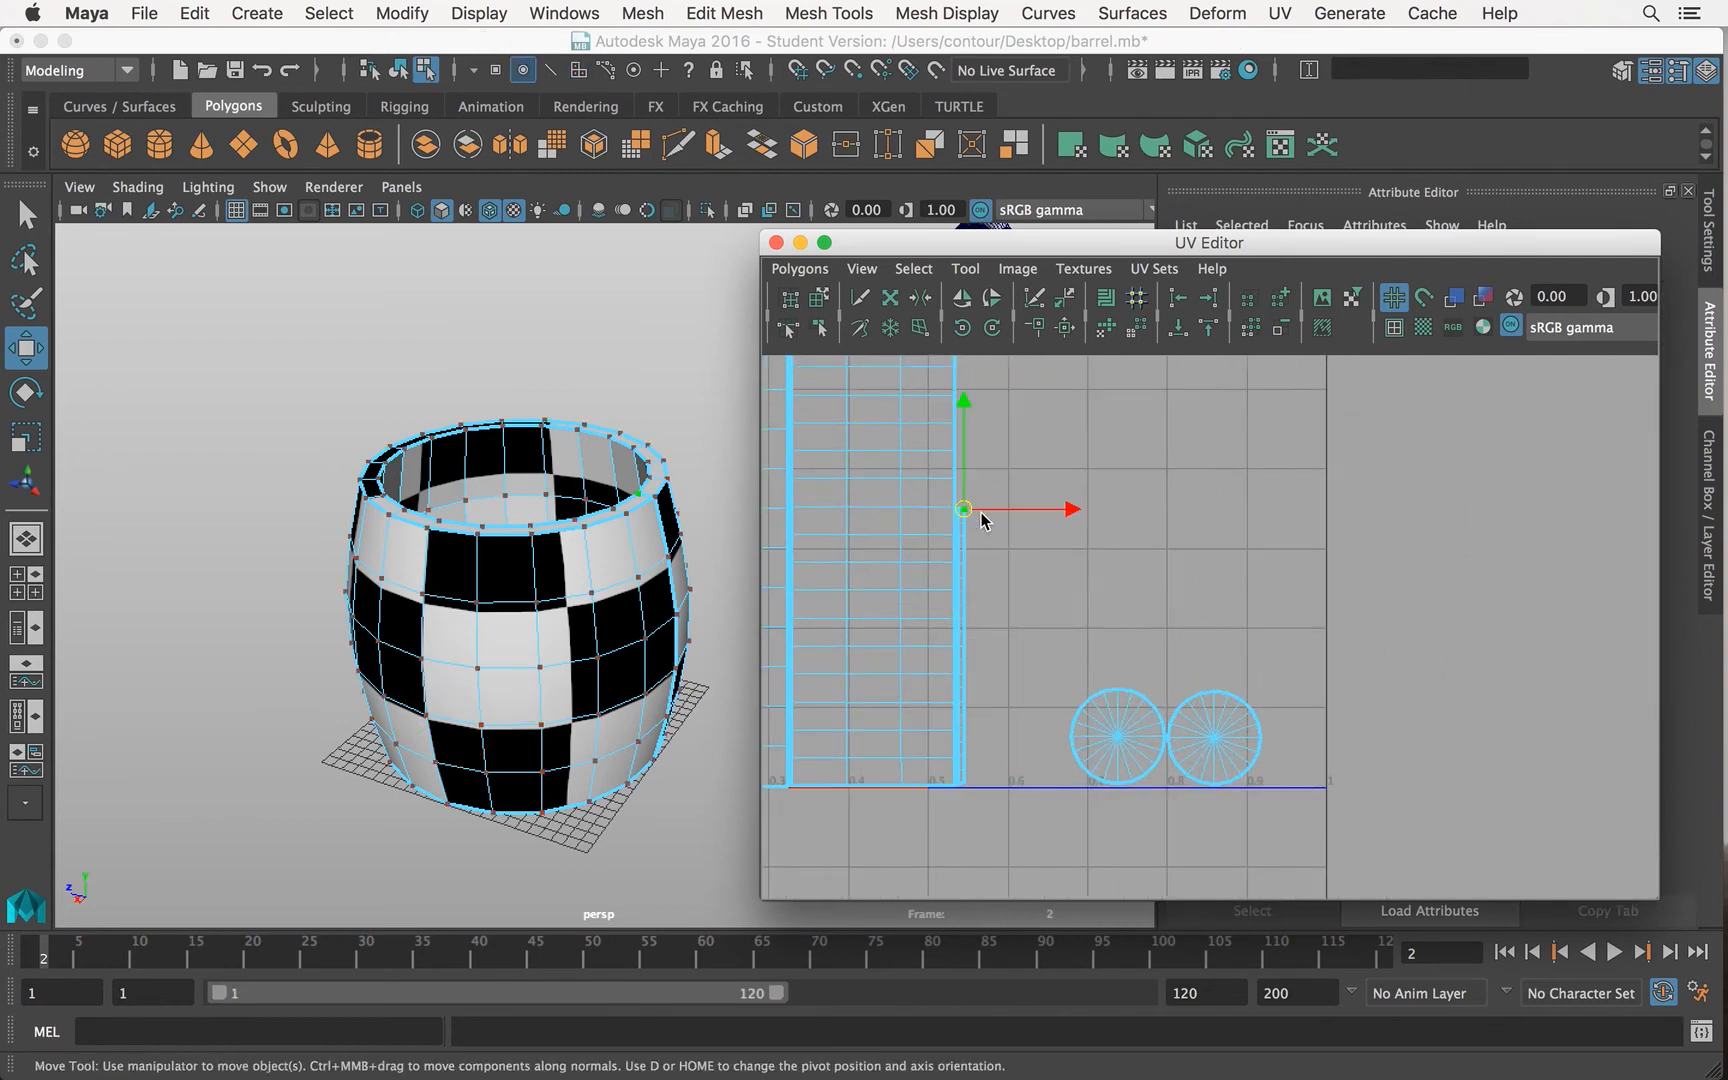
right_click_drag(1018, 523, 1060, 490, "ctrl")
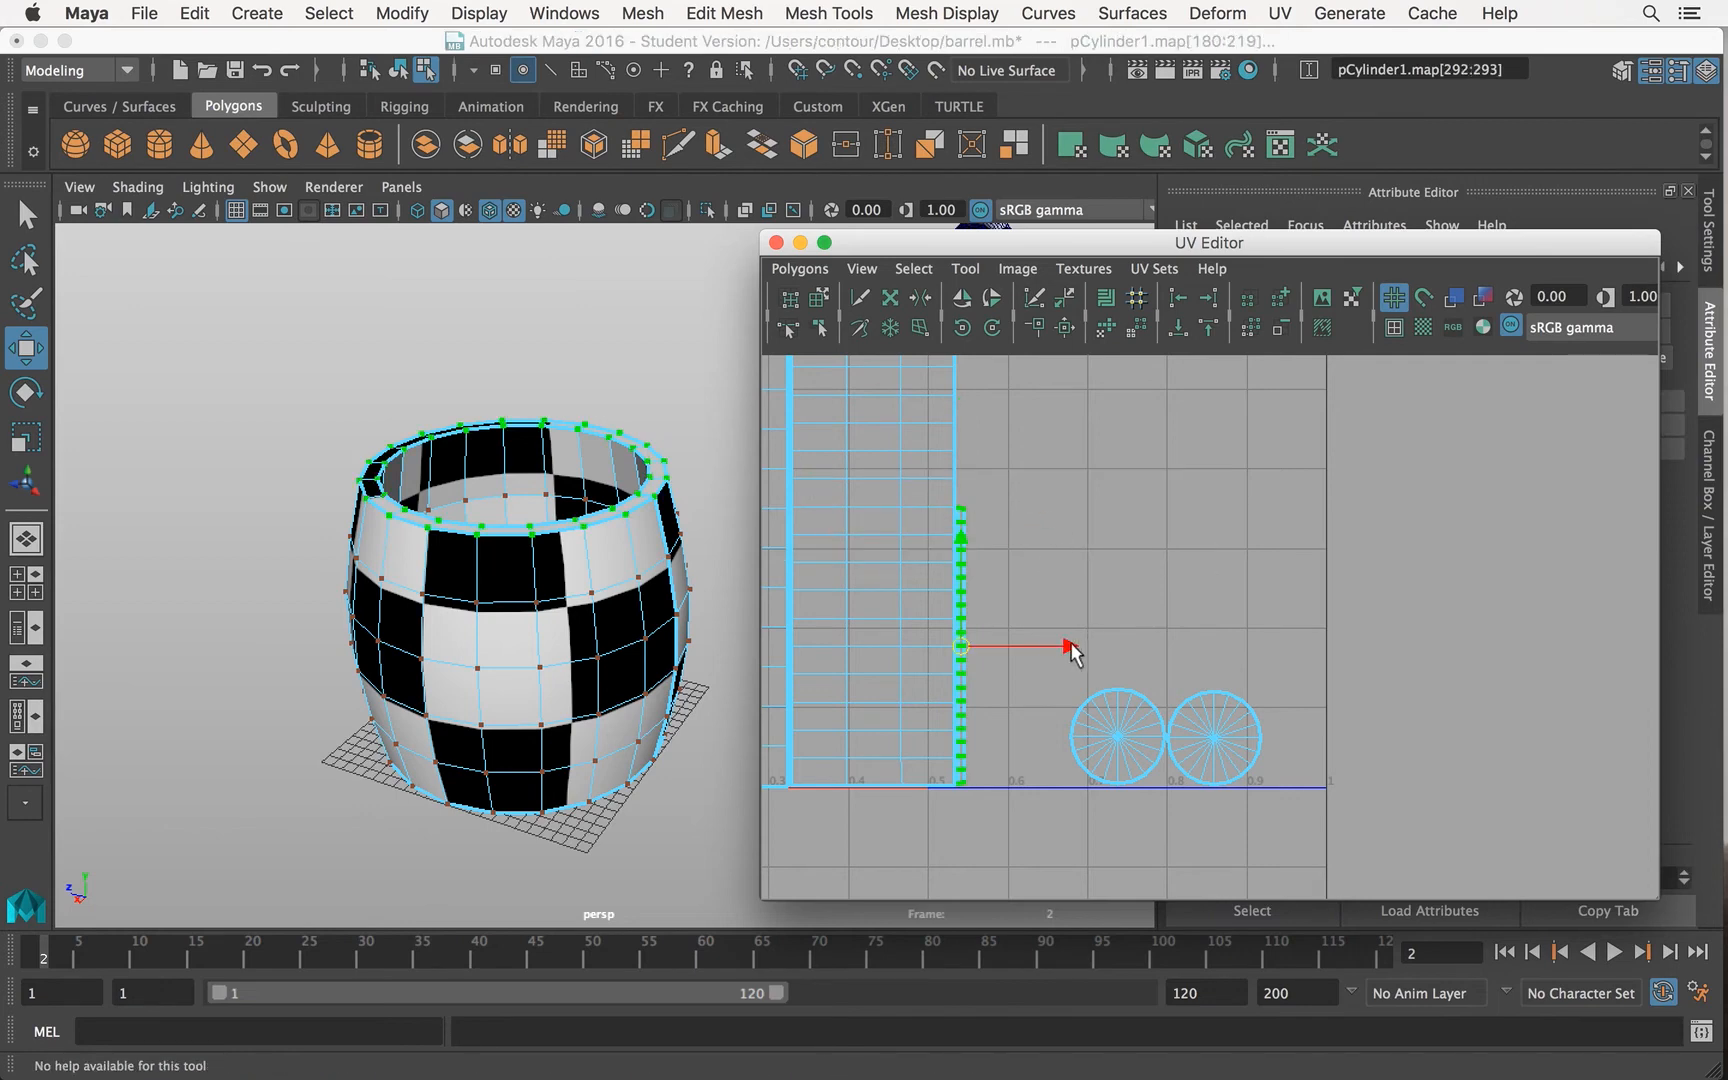
left_click_drag(1072, 652, 1122, 646)
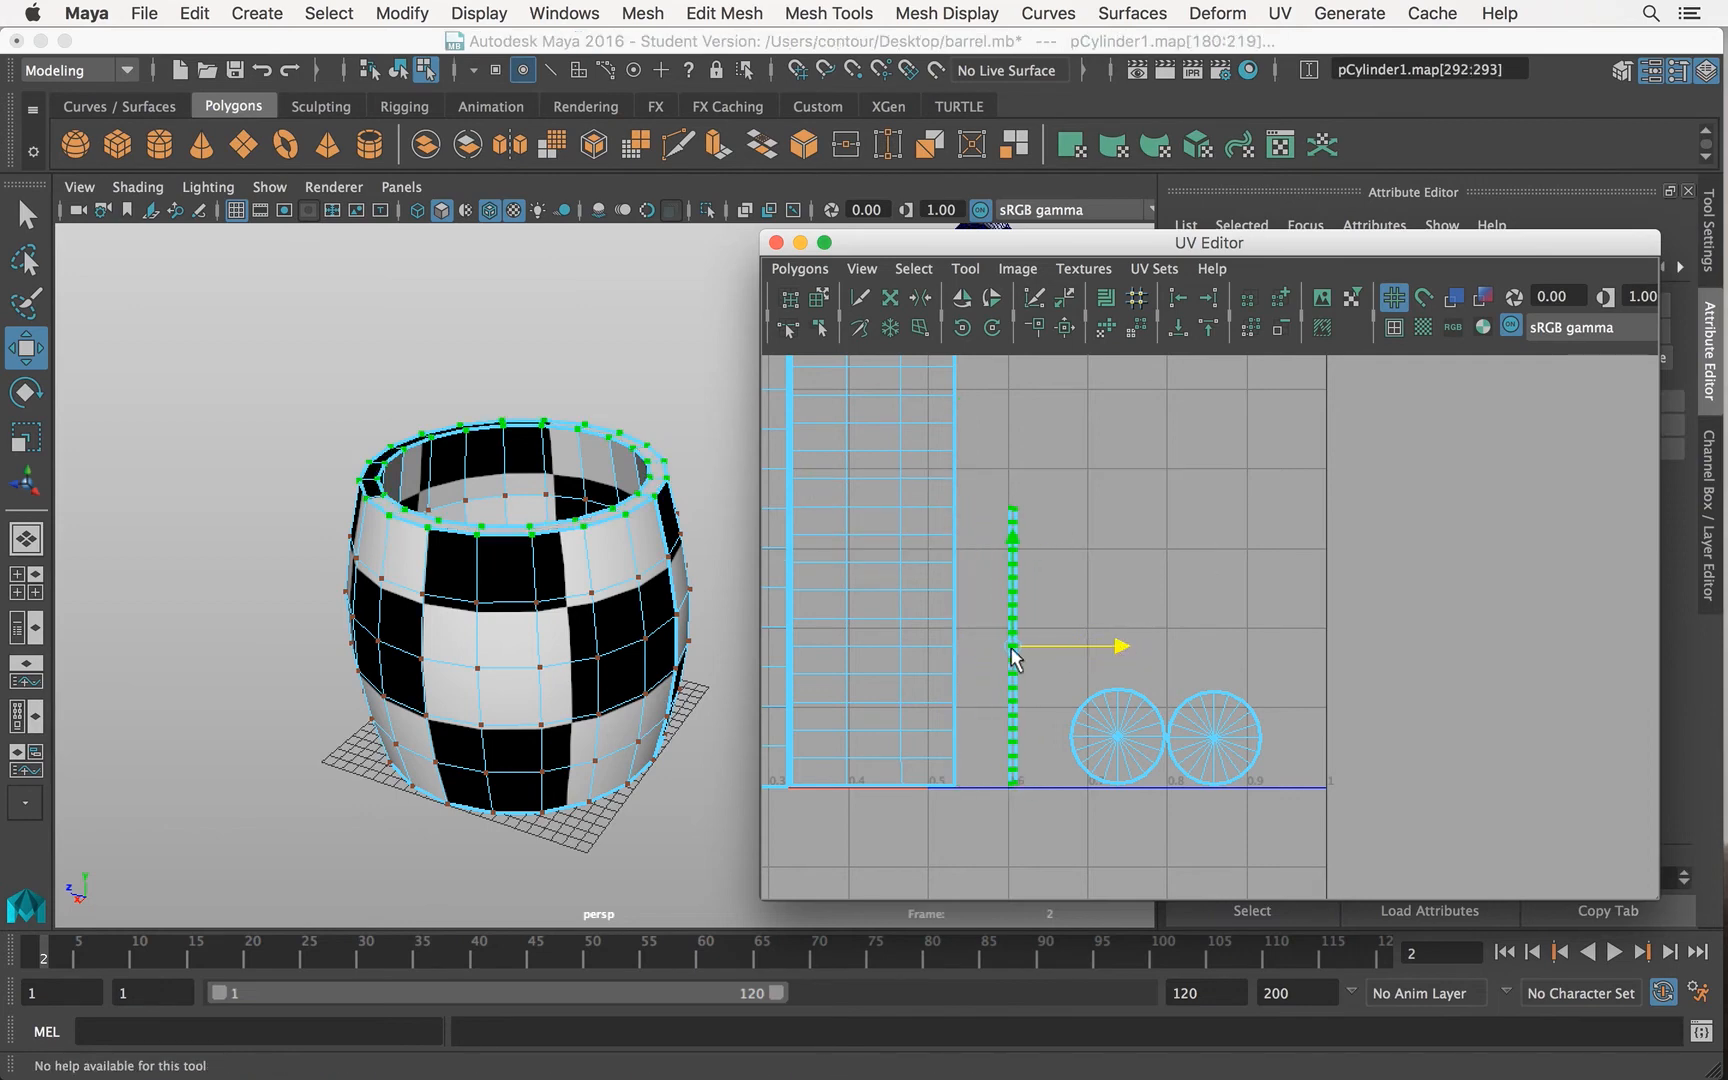
right_click_drag(1006, 655, 865, 608, "alt")
middle_click_drag(908, 596, 1034, 701, "alt")
right_click_drag(1034, 701, 922, 683, "alt")
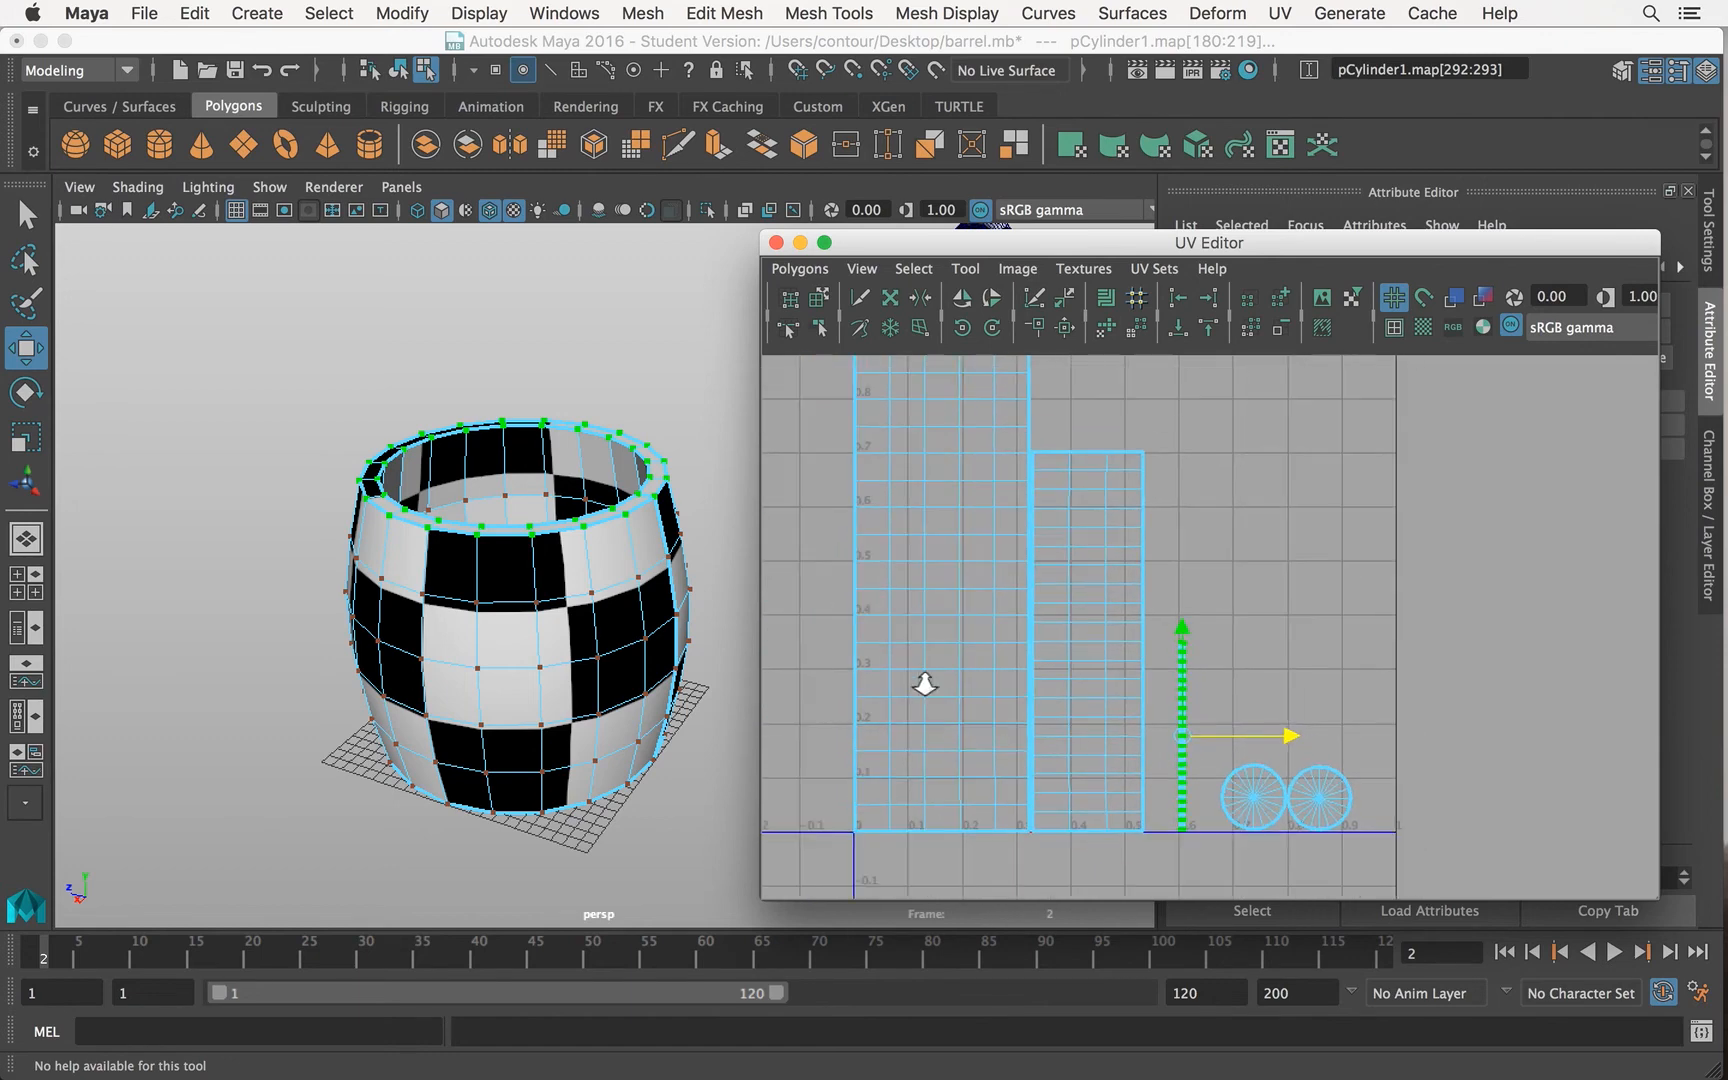
Step: Select the inner wall's full UV shell and shift it about 0.03 units away from the outer wall shell, leaving a gap between them
right_click_drag(1101, 720, 1156, 722)
left_click_drag(1156, 722, 1098, 815)
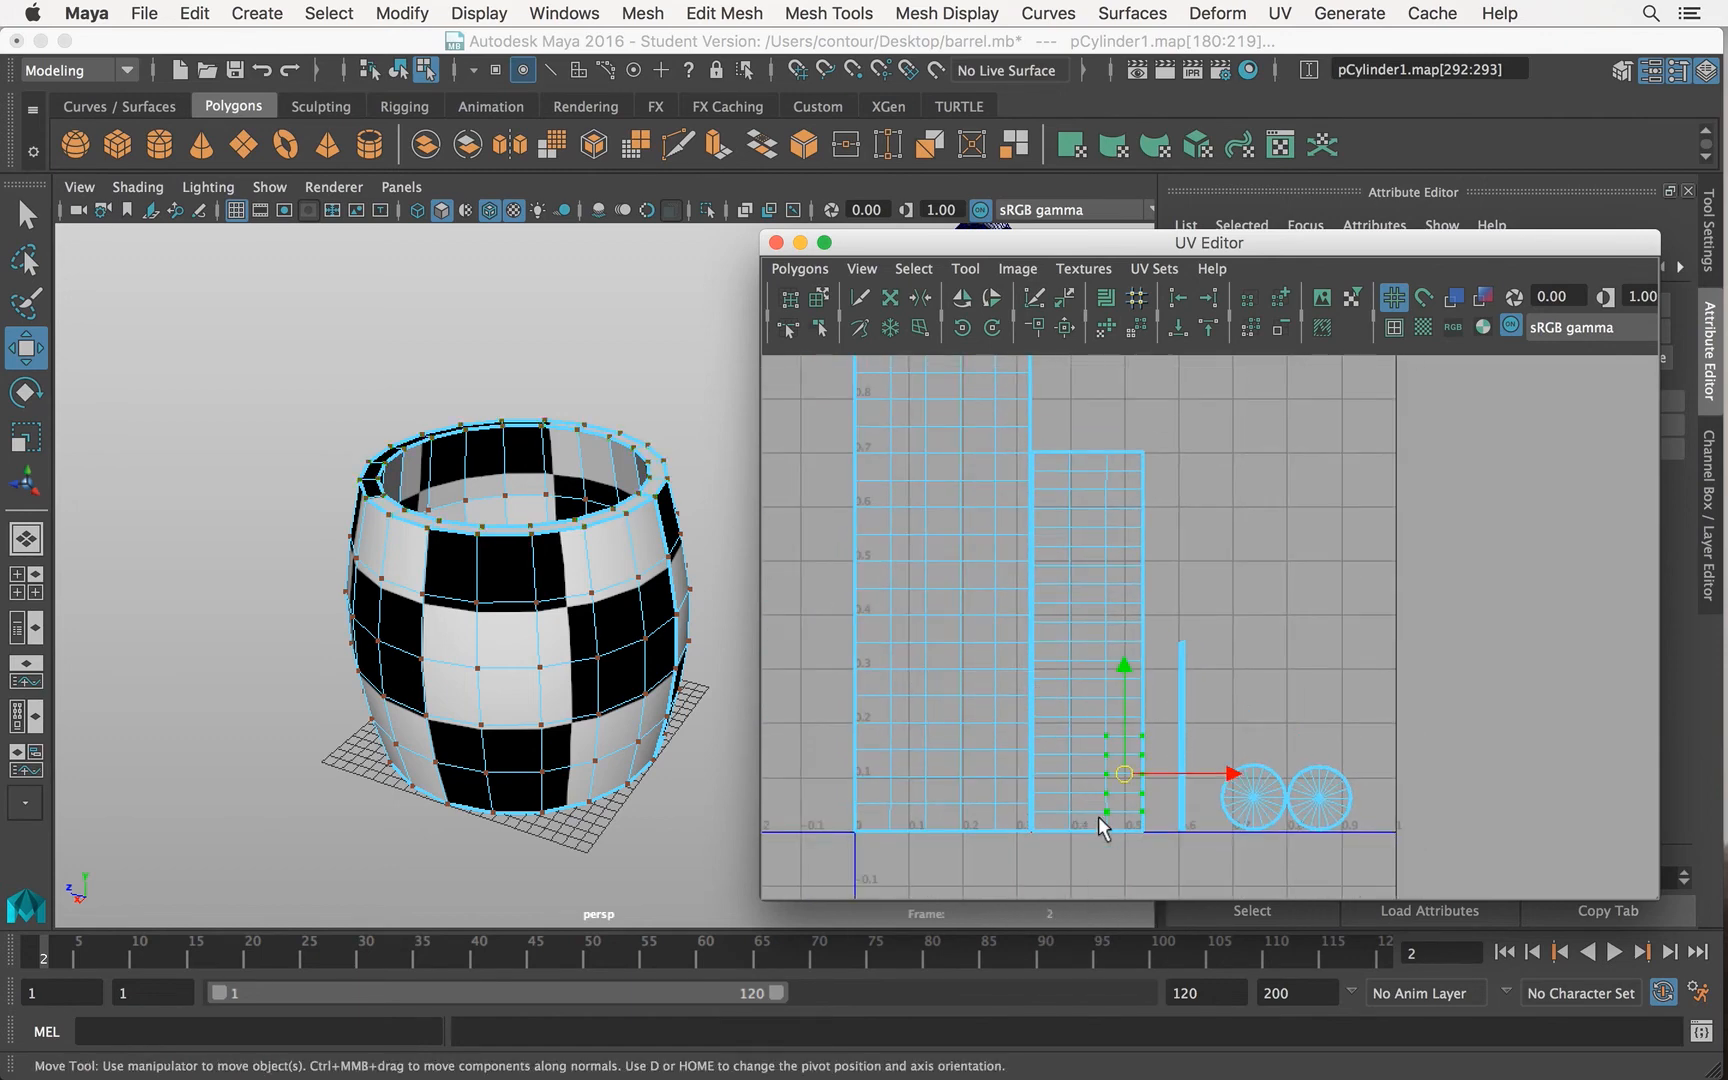
right_click_drag(1098, 815, 1198, 783, "ctrl")
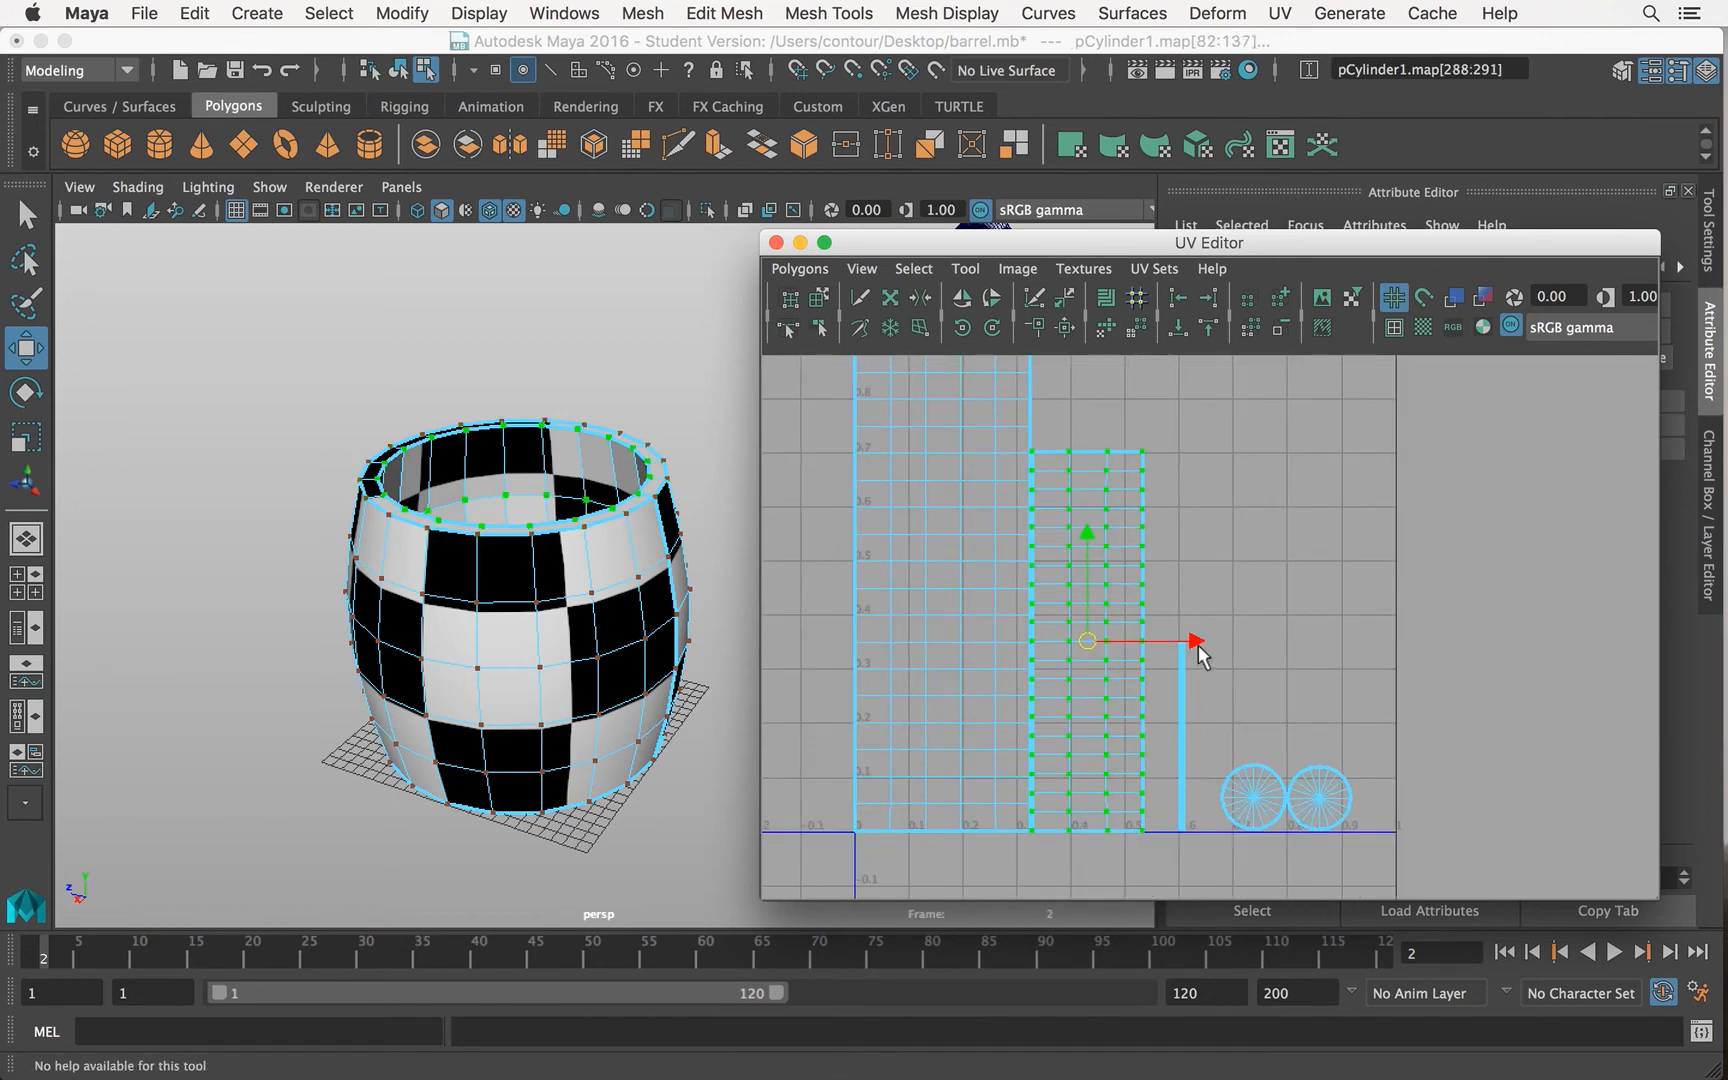
left_click_drag(1199, 636, 1211, 633)
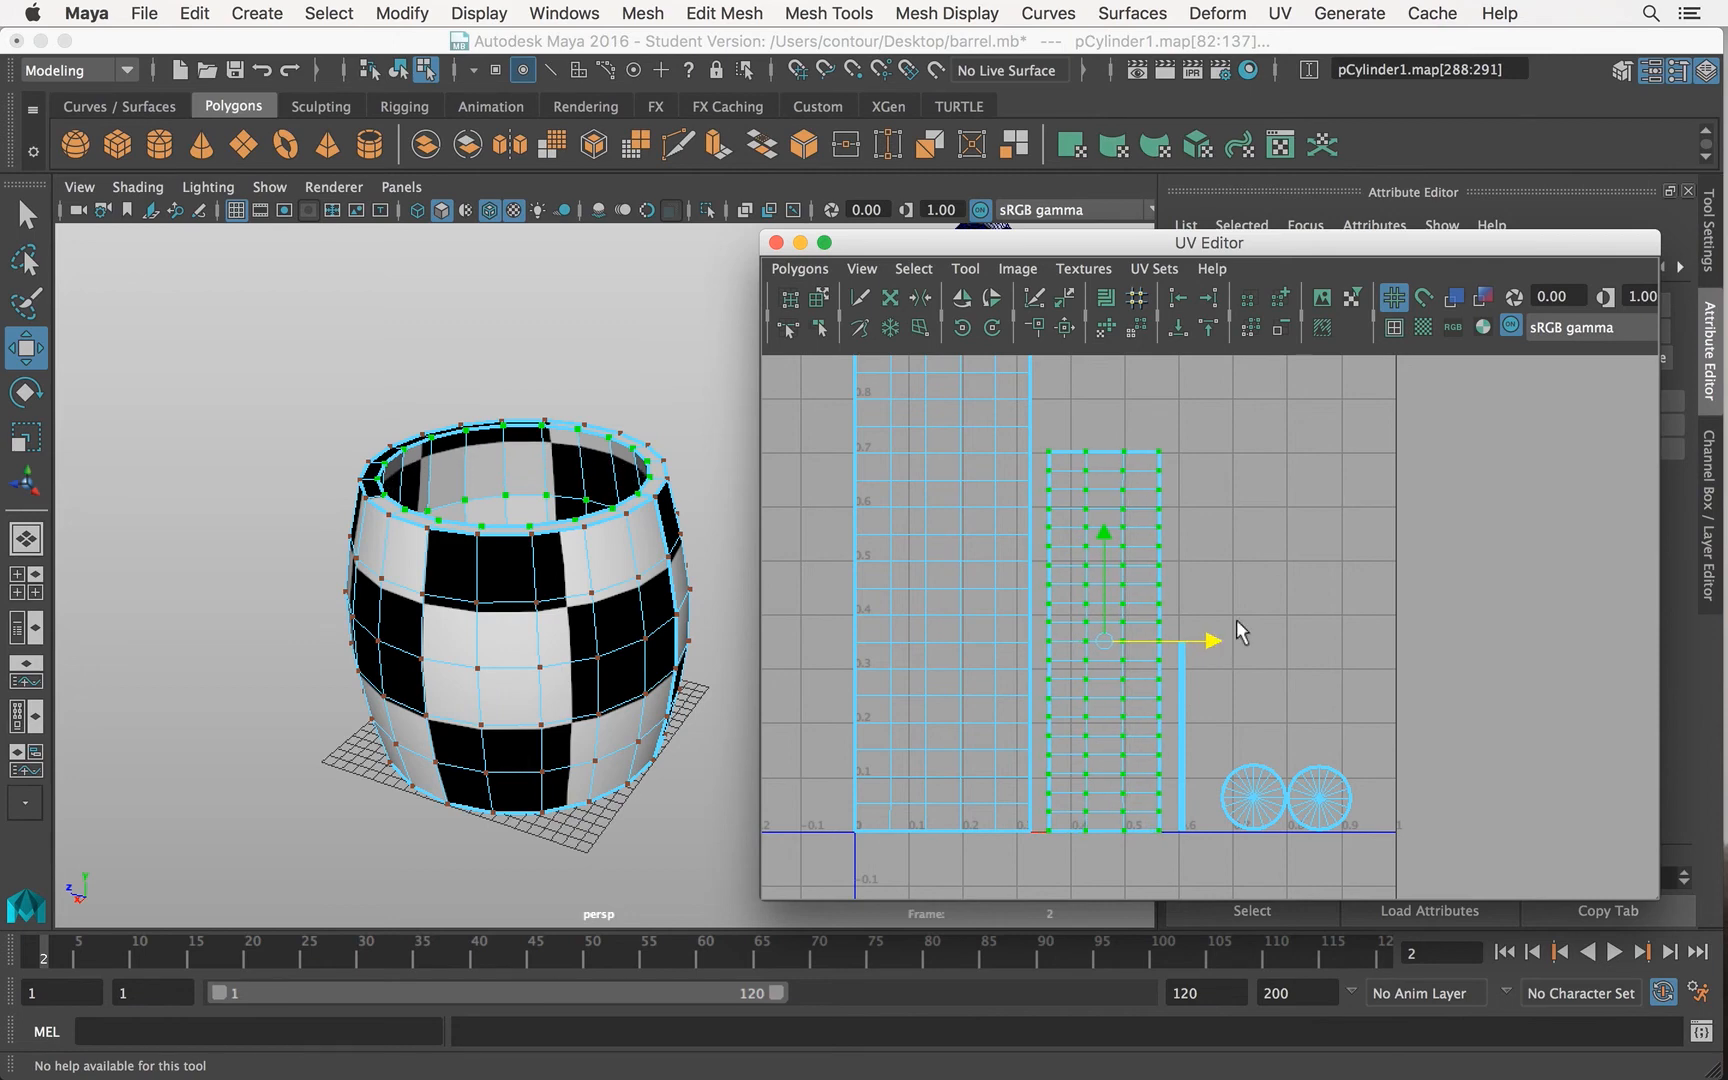
left_click(1237, 633)
right_click_drag(1204, 657, 1141, 658, "ctrl")
middle_click_drag(1141, 658, 1119, 598, "alt")
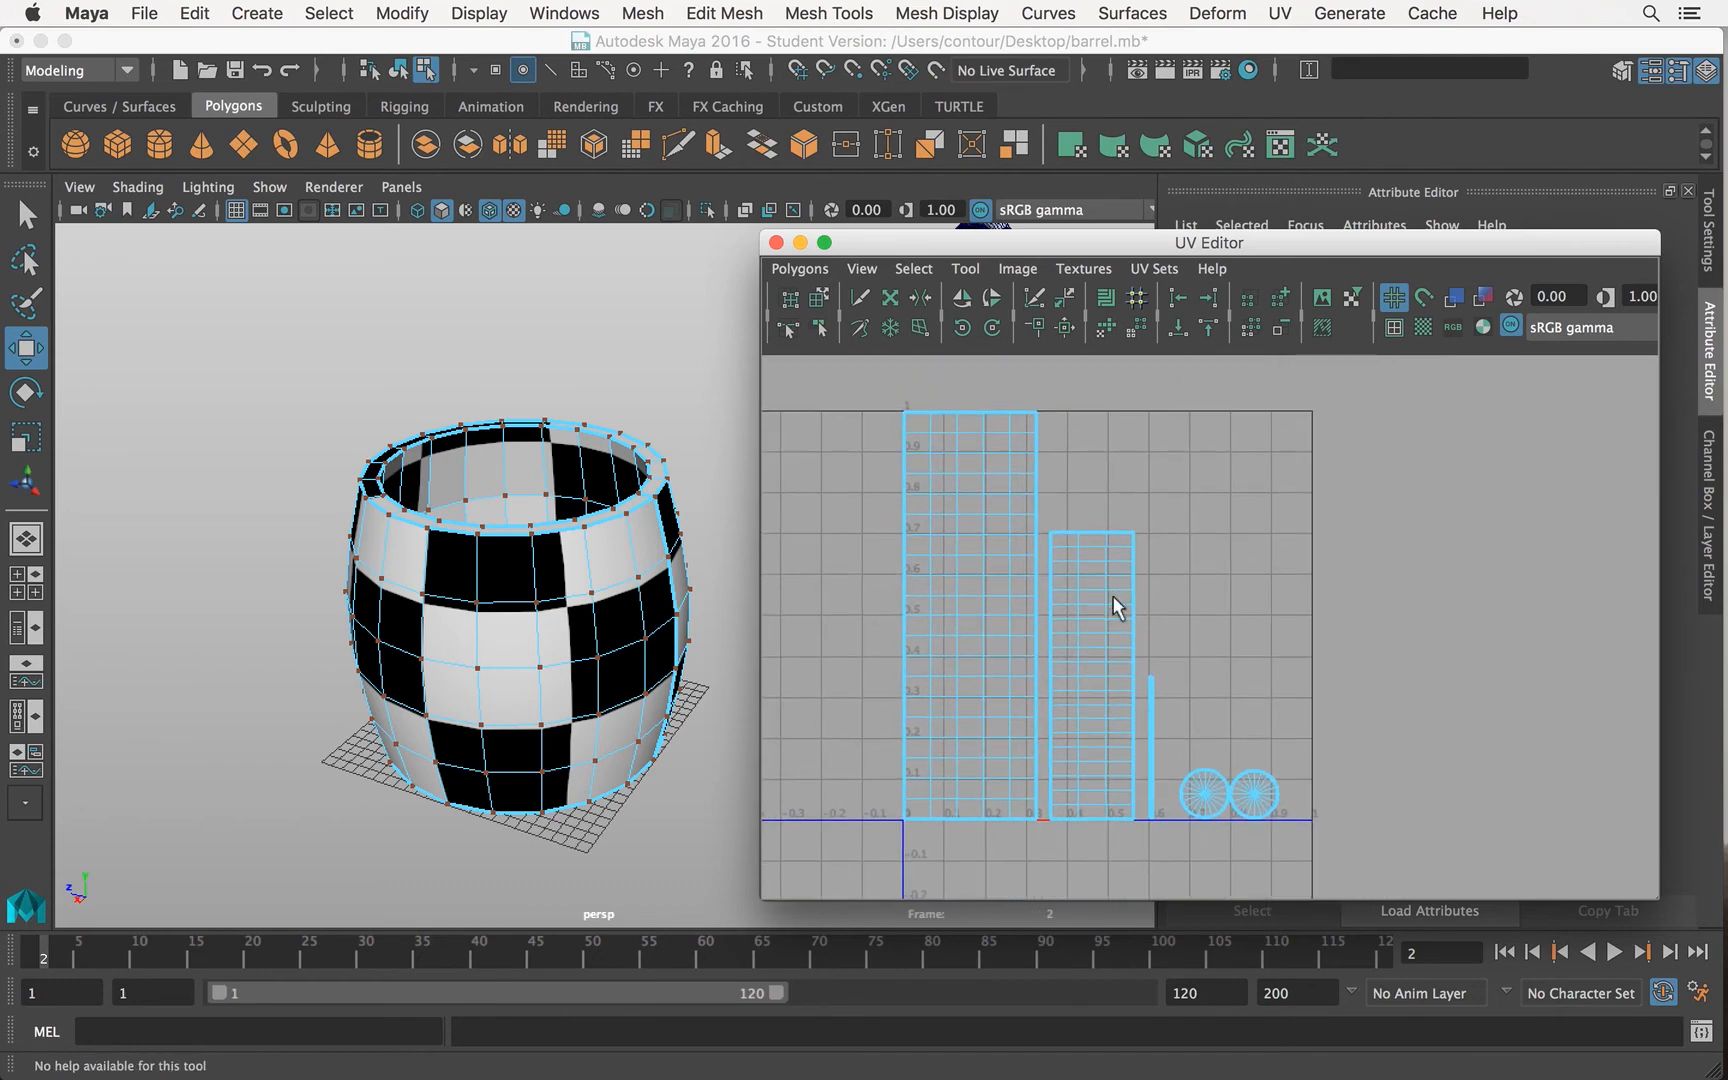
Step: Apply an Automatic UV projection to the whole barrel and return it to object mode
key("q")
right_click_drag(600, 602, 700, 335)
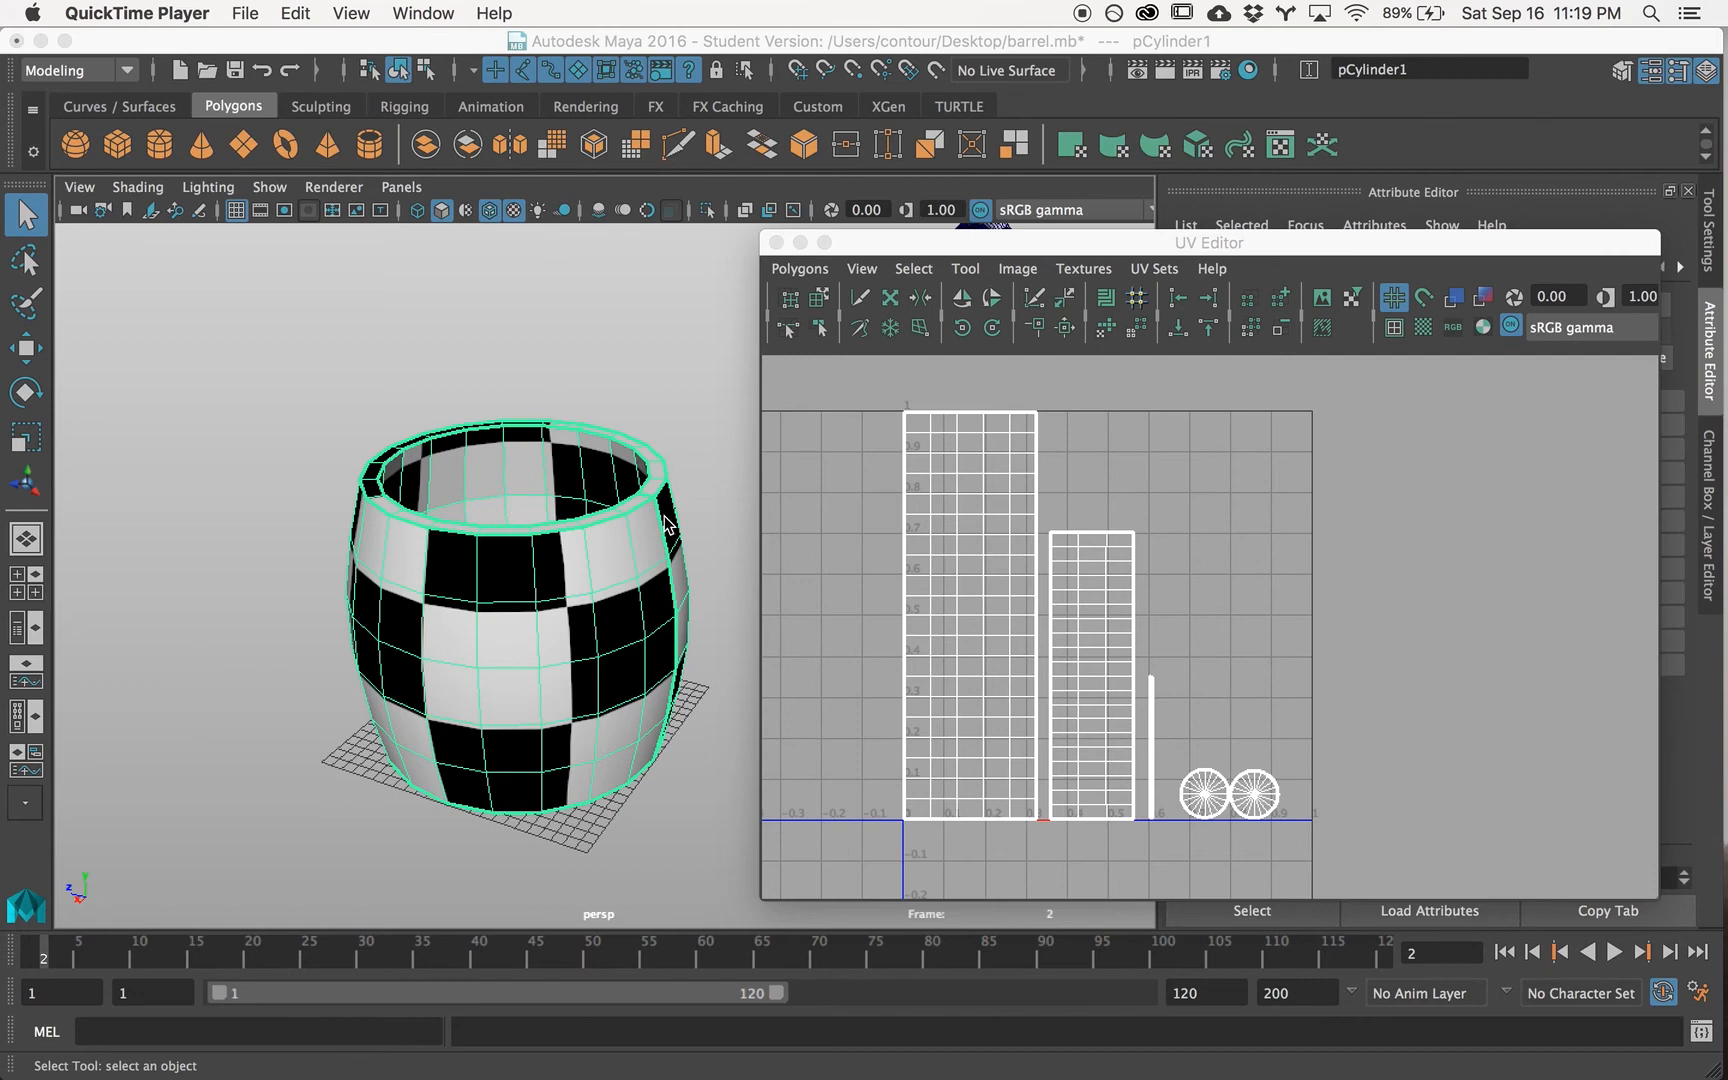
left_click(631, 550)
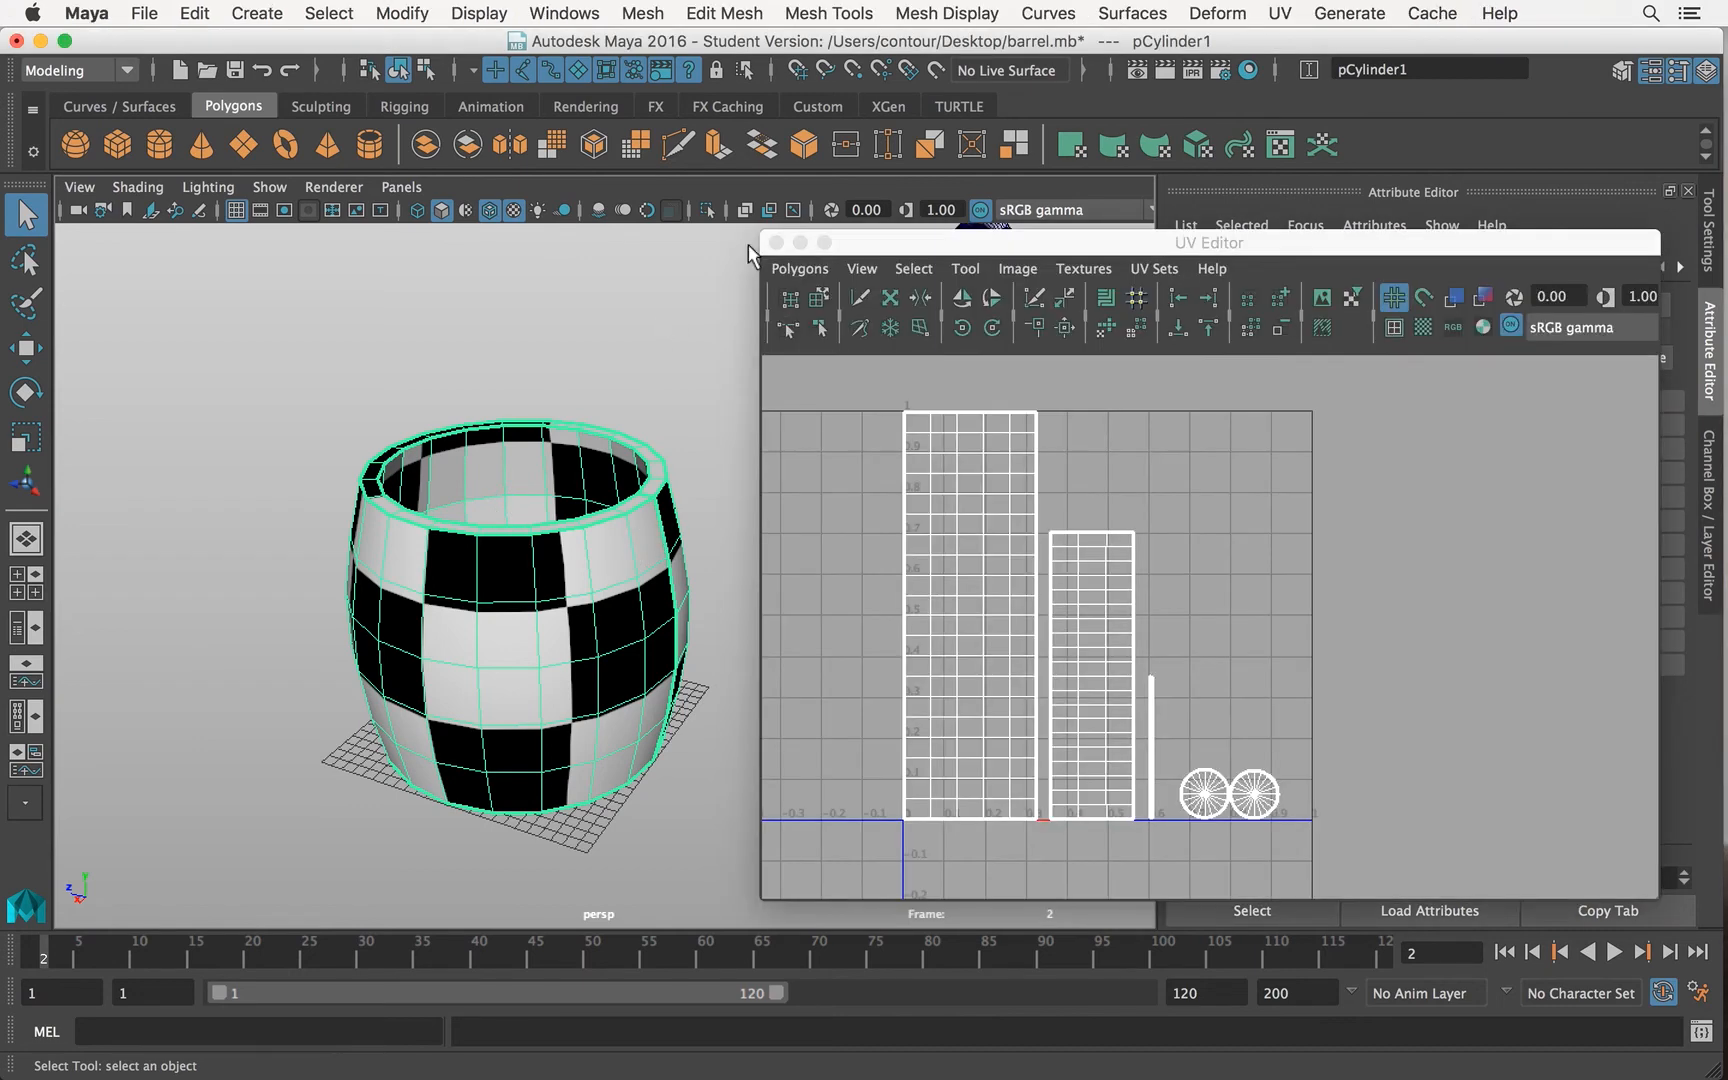
left_click(1280, 13)
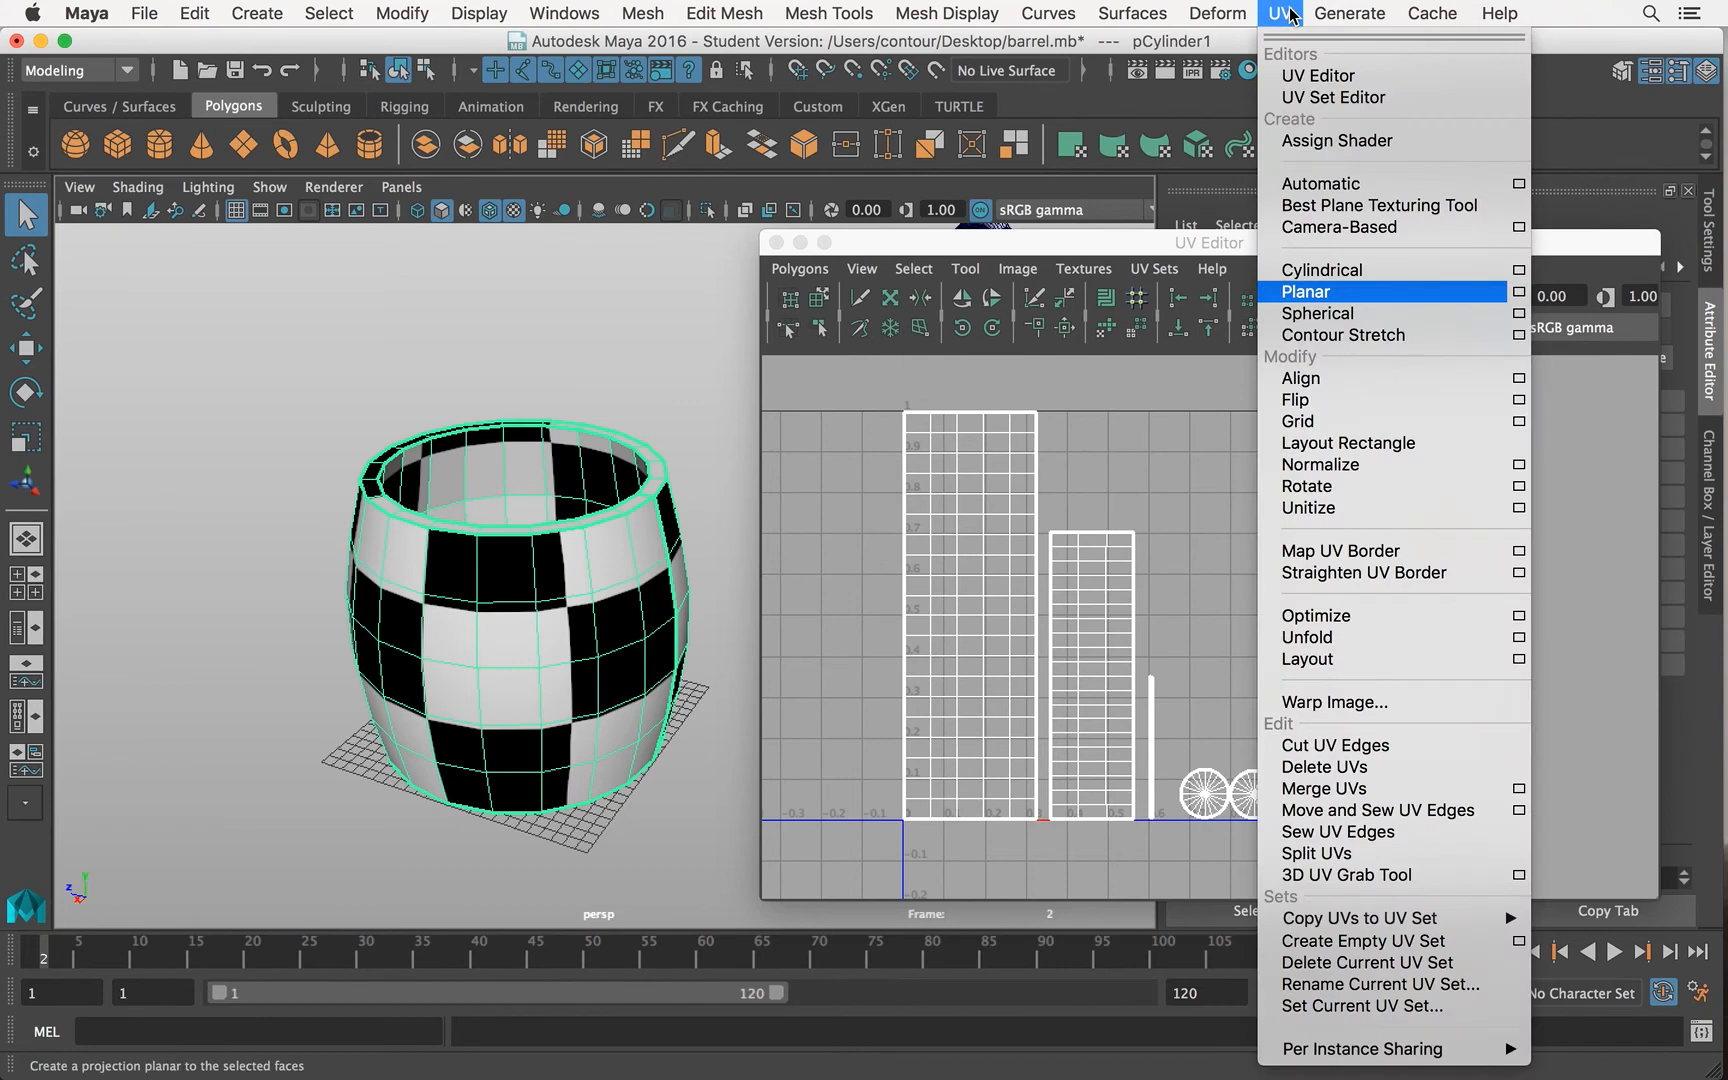
left_click(1321, 190)
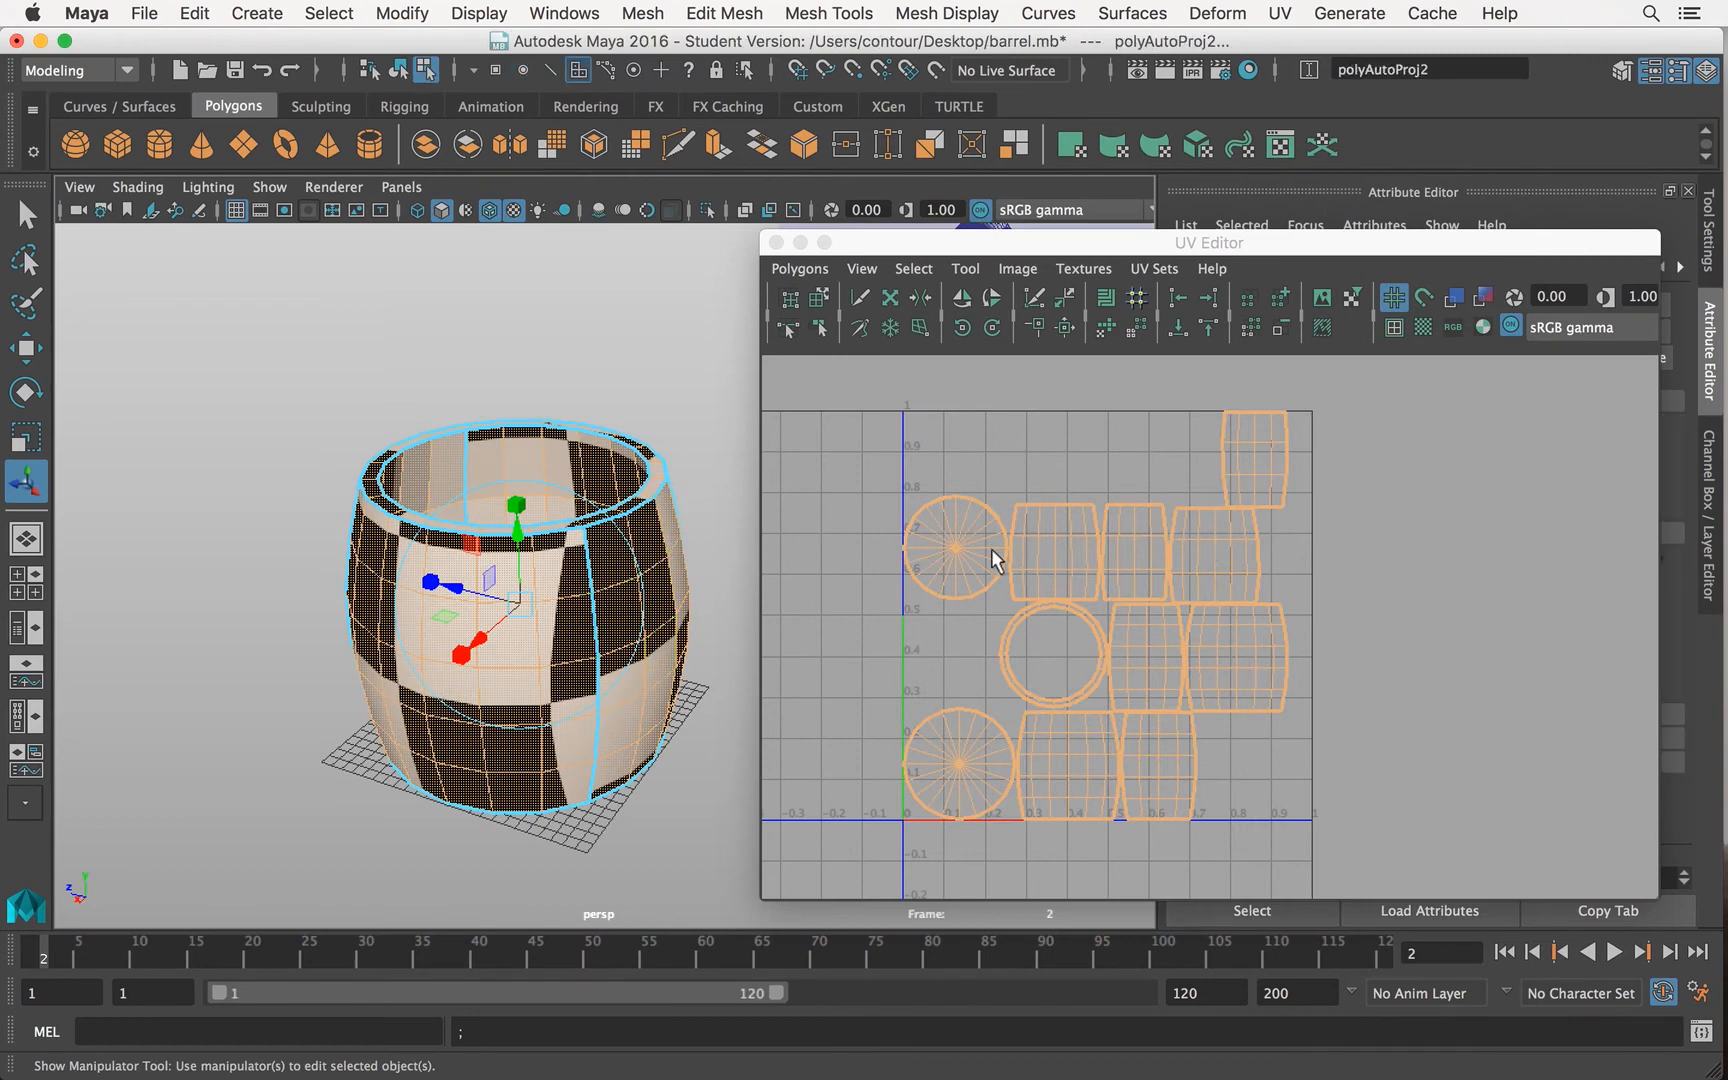
left_click(1096, 436)
left_click(485, 613)
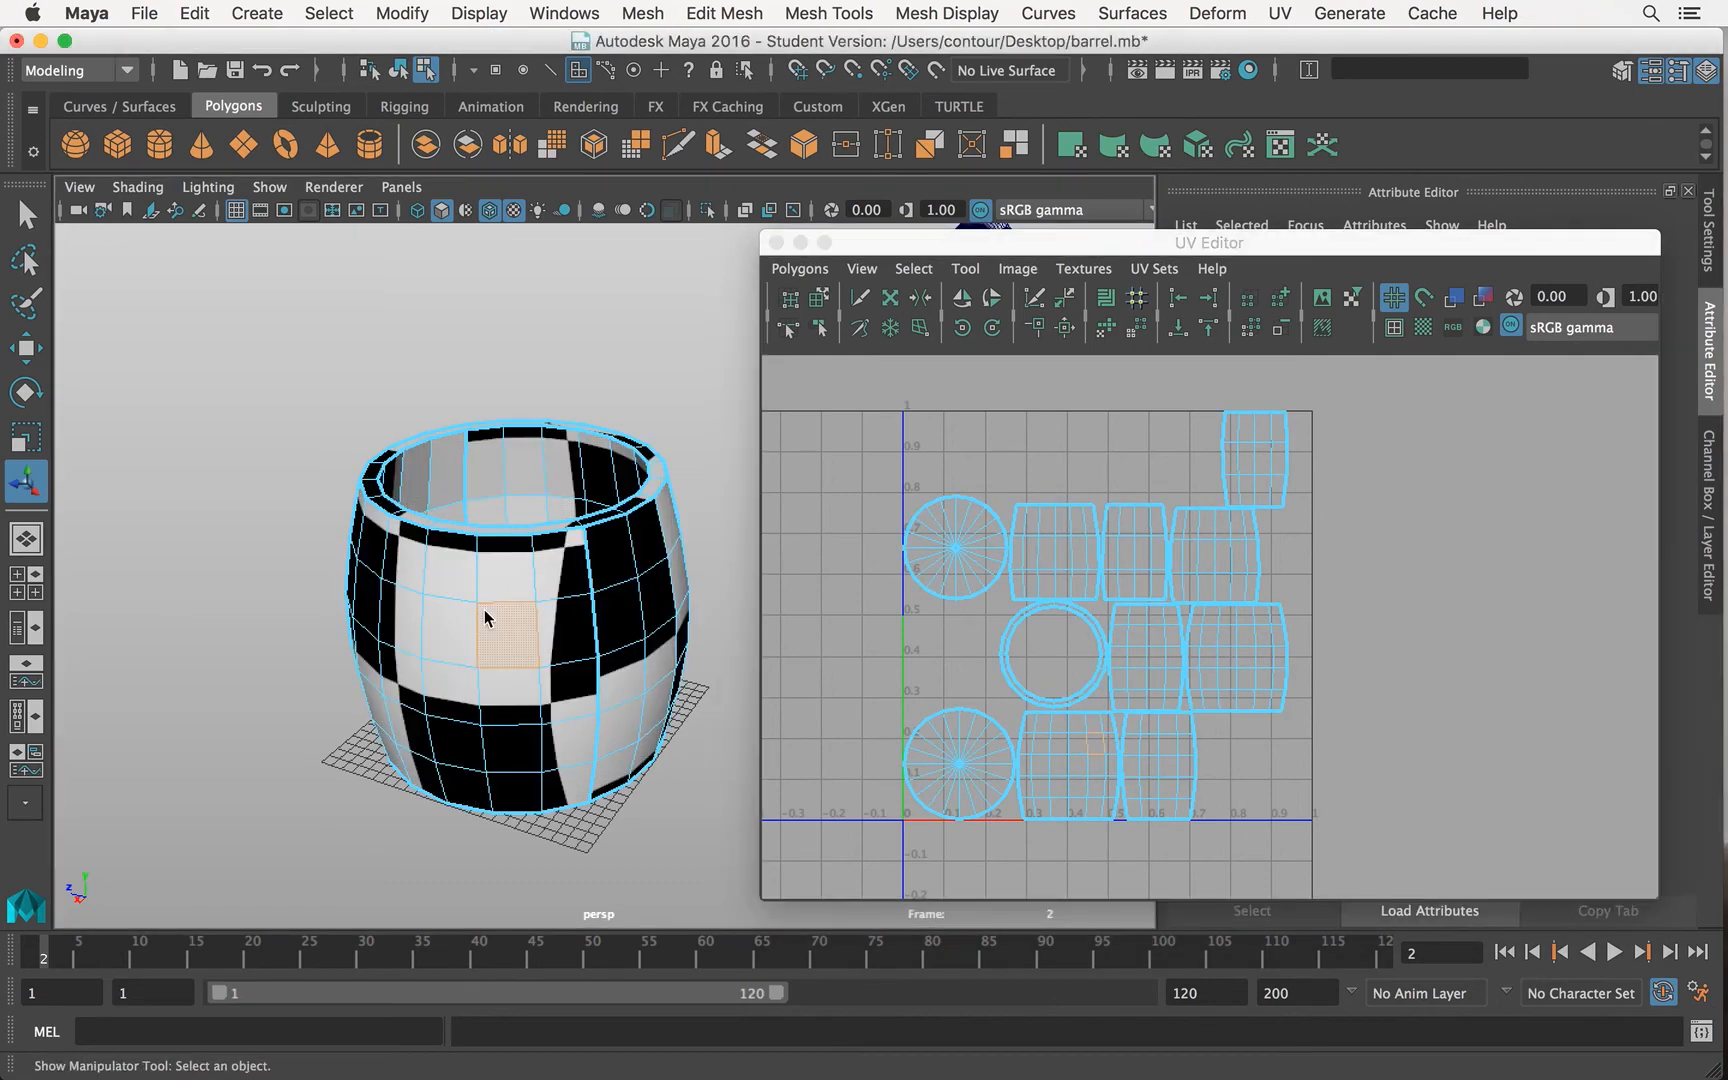
right_click_drag(596, 604, 698, 333)
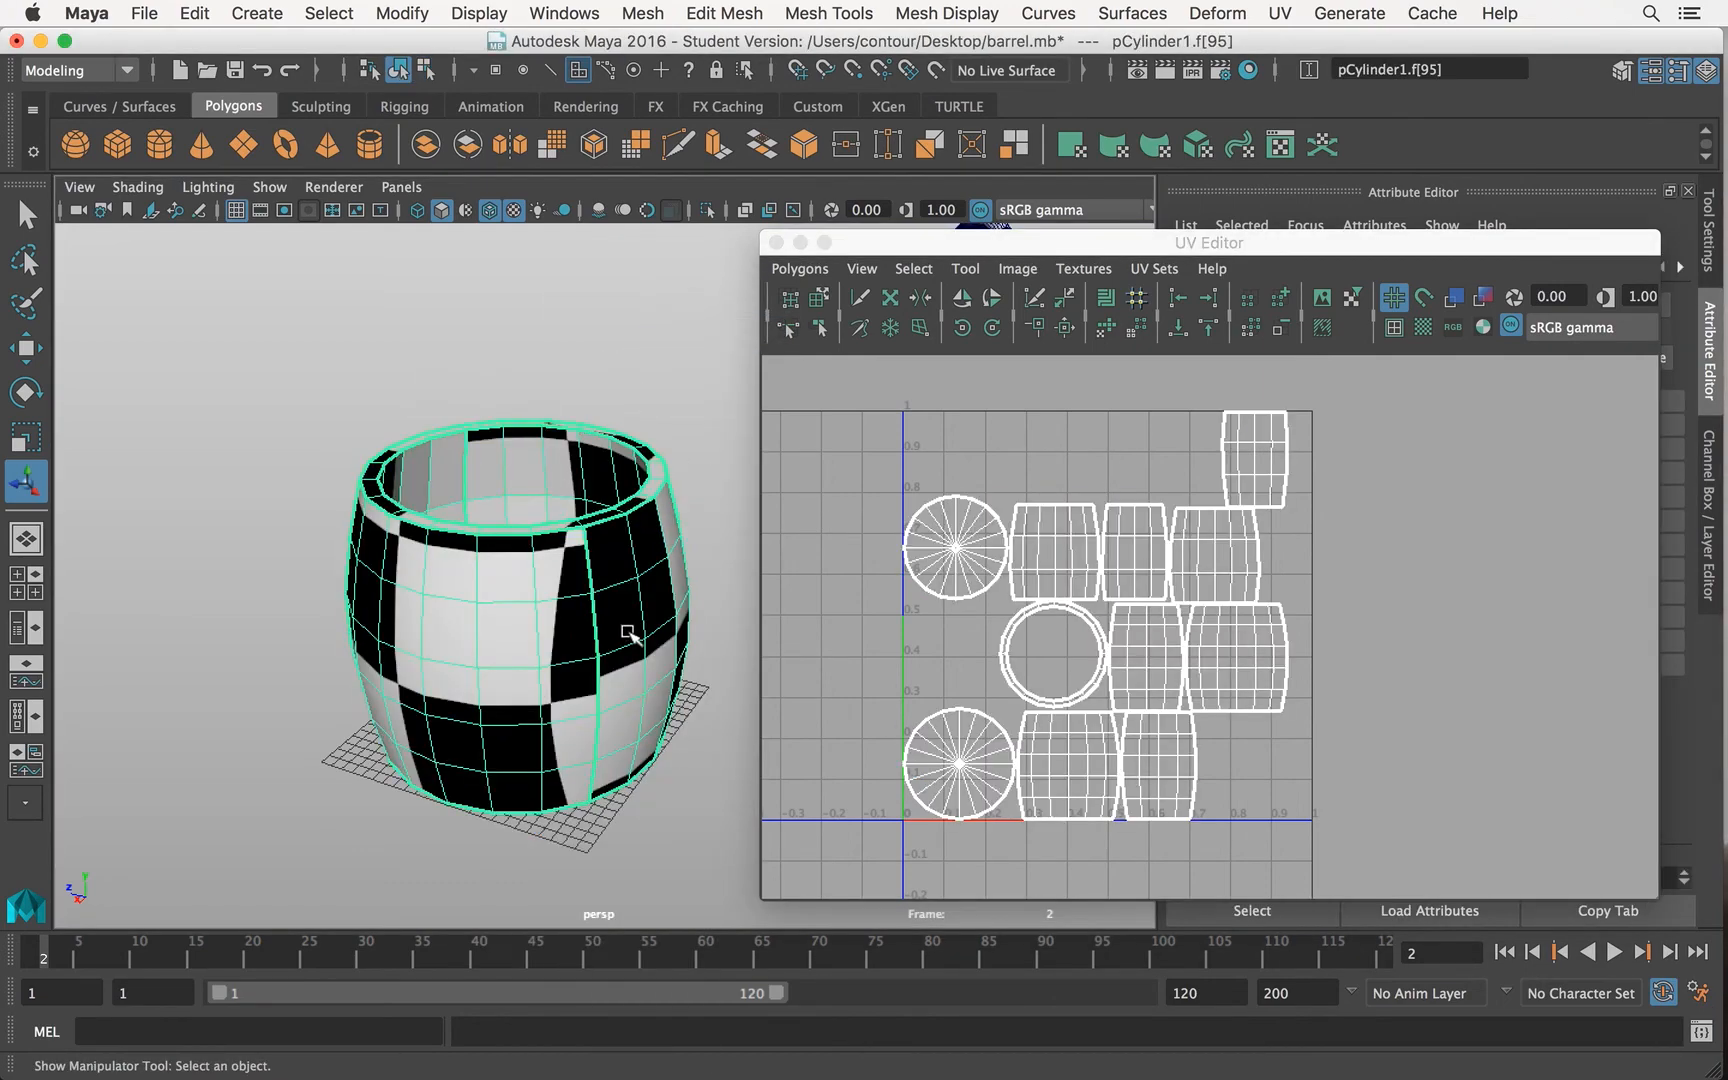
Step: Examine the checker pattern on the barrel's outside, rim and interior for breaks along the automatic mapping's seams
left_click_drag(629, 636, 376, 668, "alt")
right_click_drag(376, 668, 572, 581, "alt")
left_click_drag(572, 581, 603, 543, "alt")
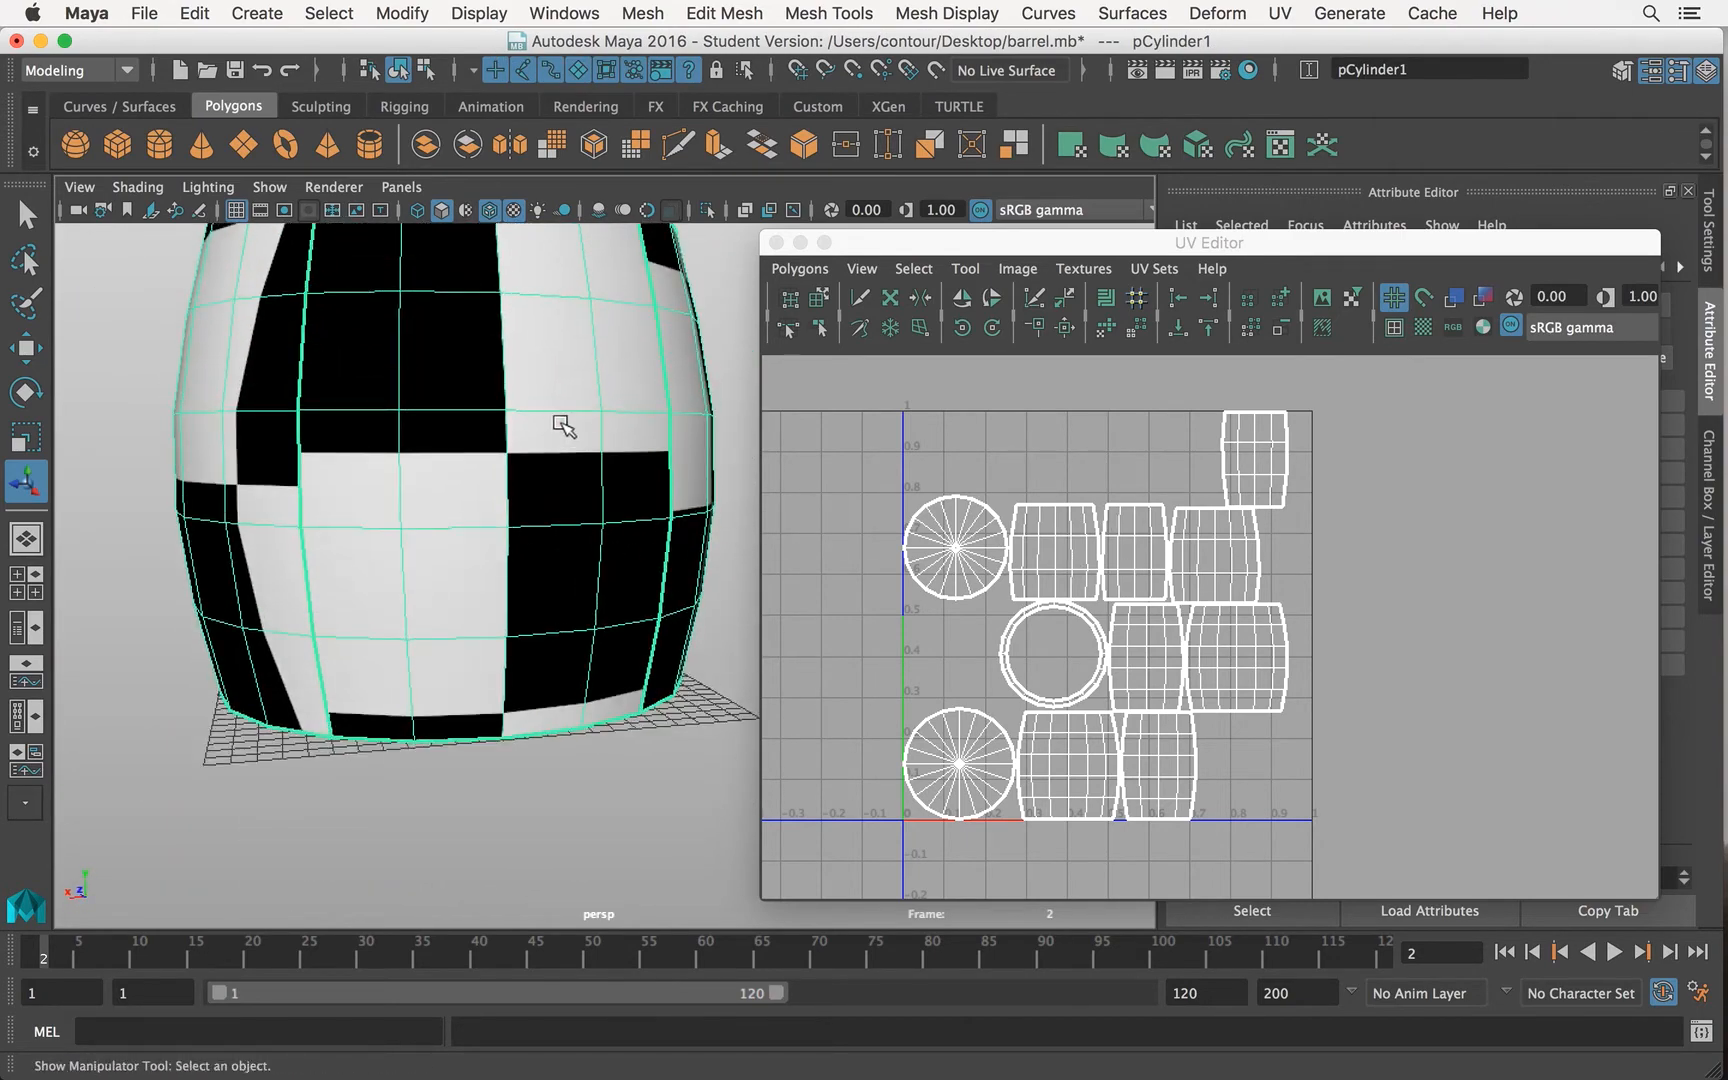
right_click_drag(637, 399, 467, 432, "alt")
middle_click_drag(467, 432, 478, 486, "alt")
left_click_drag(478, 486, 471, 521, "alt")
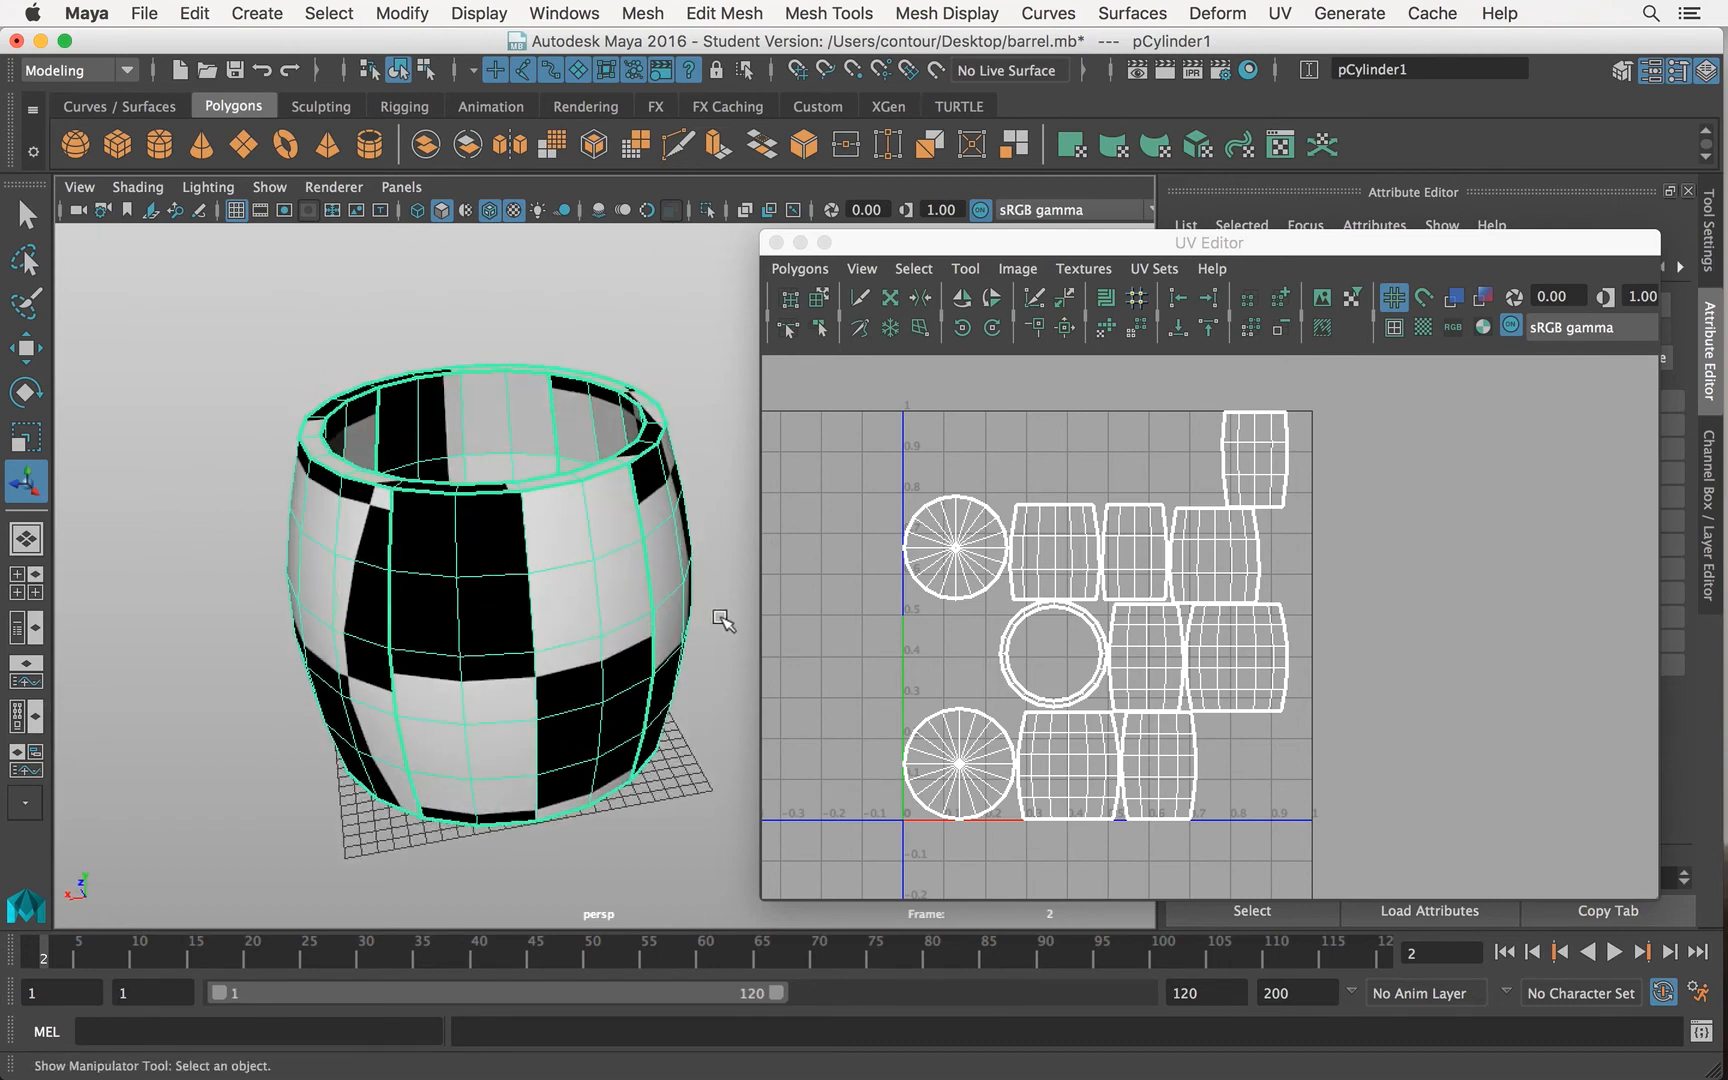
left_click_drag(718, 617, 630, 632, "alt")
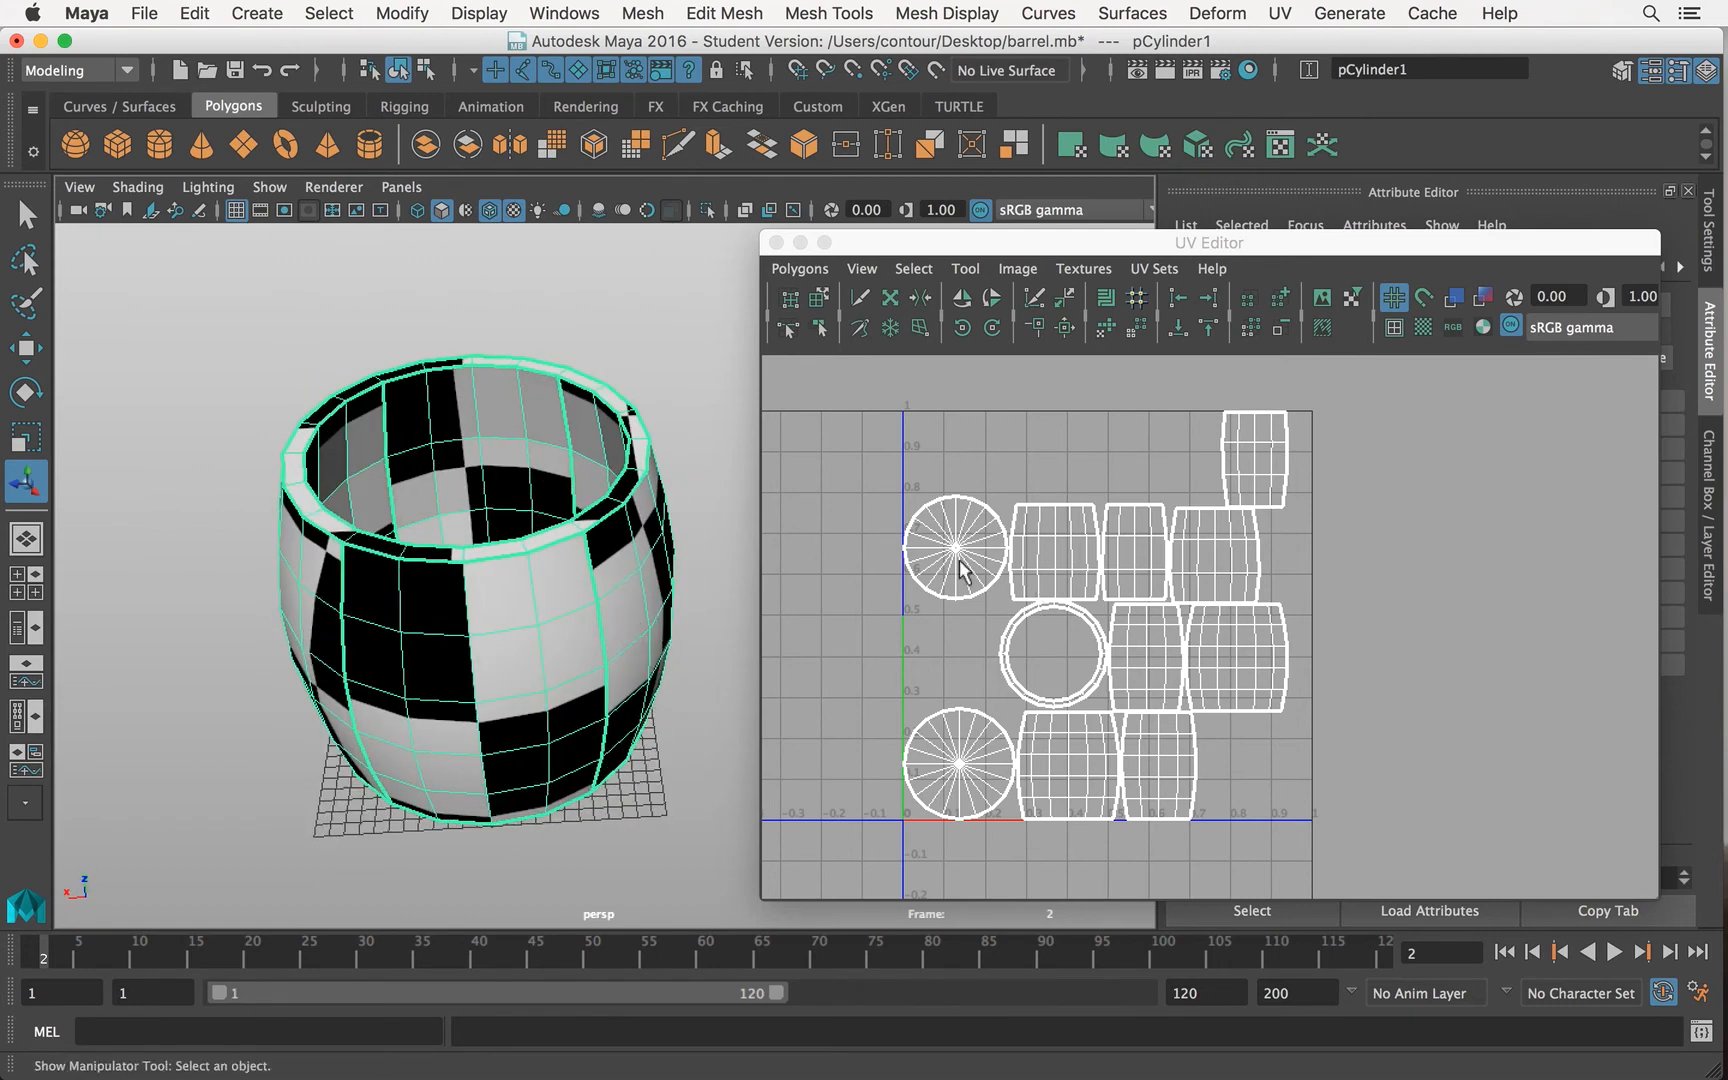
right_click_drag(471, 655, 558, 332)
left_click_drag(565, 592, 555, 542, "alt")
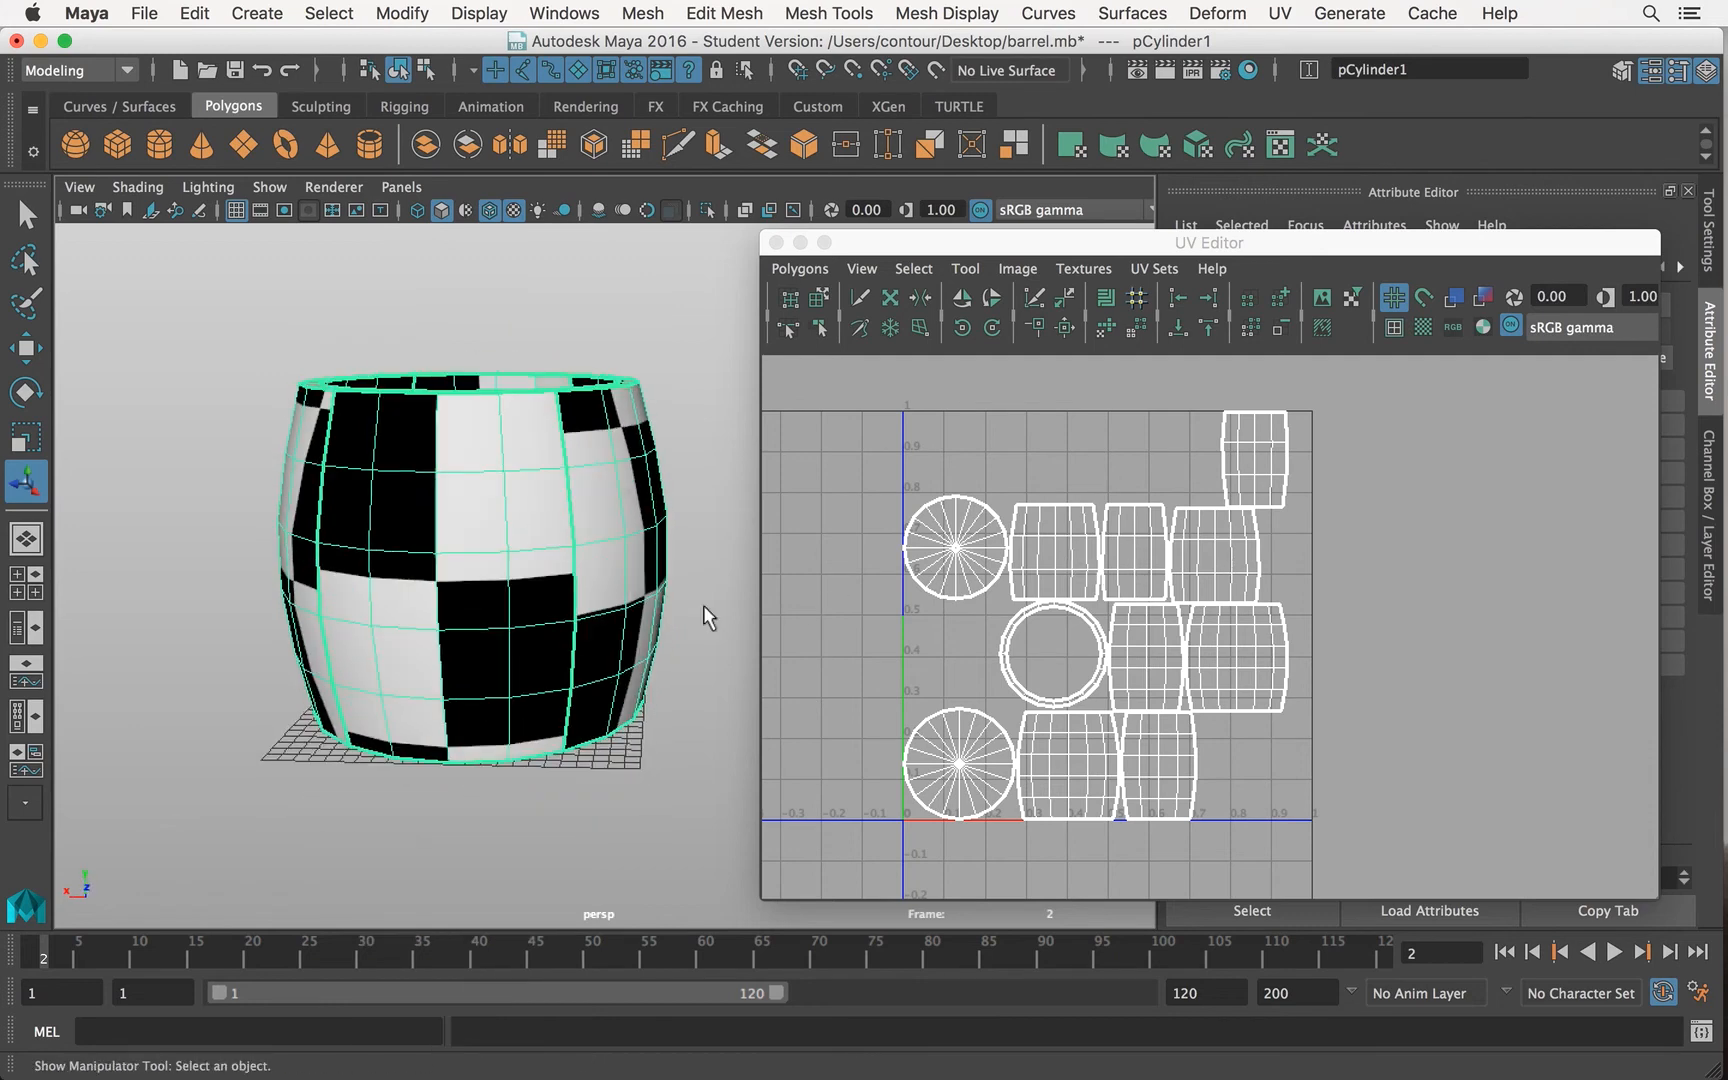
left_click_drag(518, 617, 456, 486, "alt")
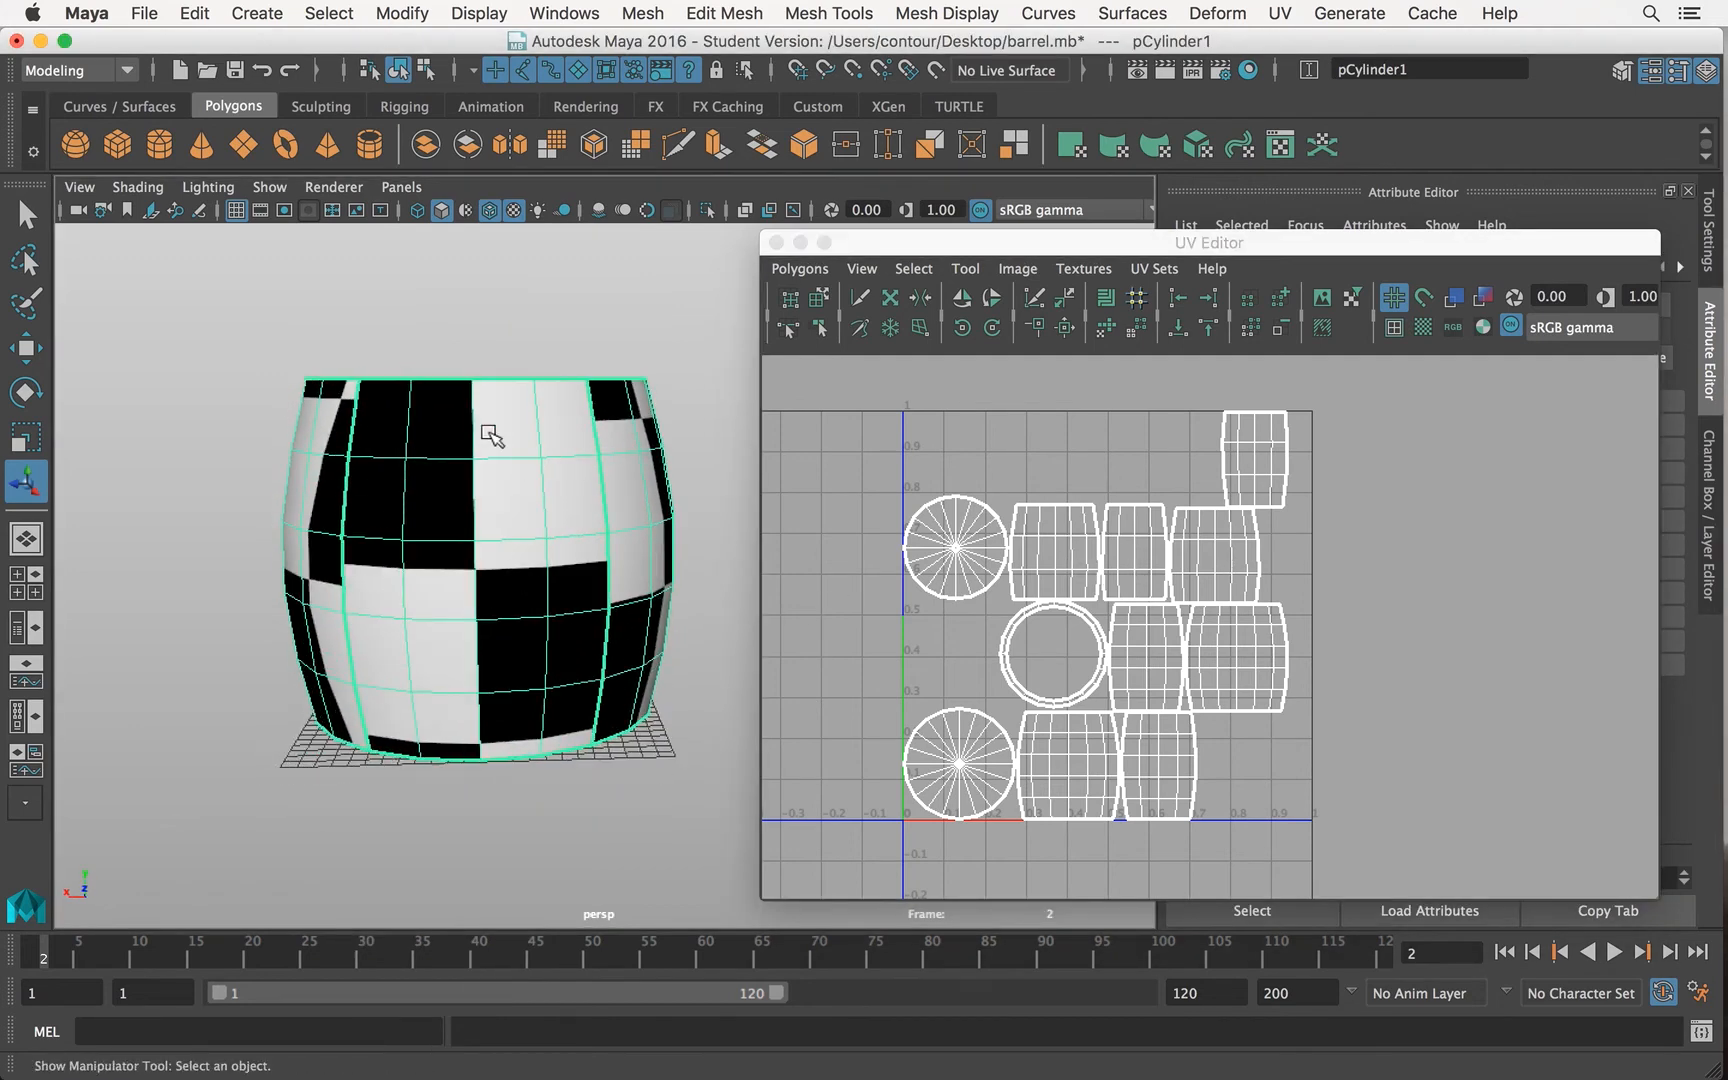
left_click_drag(491, 637, 225, 618, "alt")
left_click_drag(660, 608, 570, 494, "alt")
left_click_drag(745, 700, 650, 720, "alt")
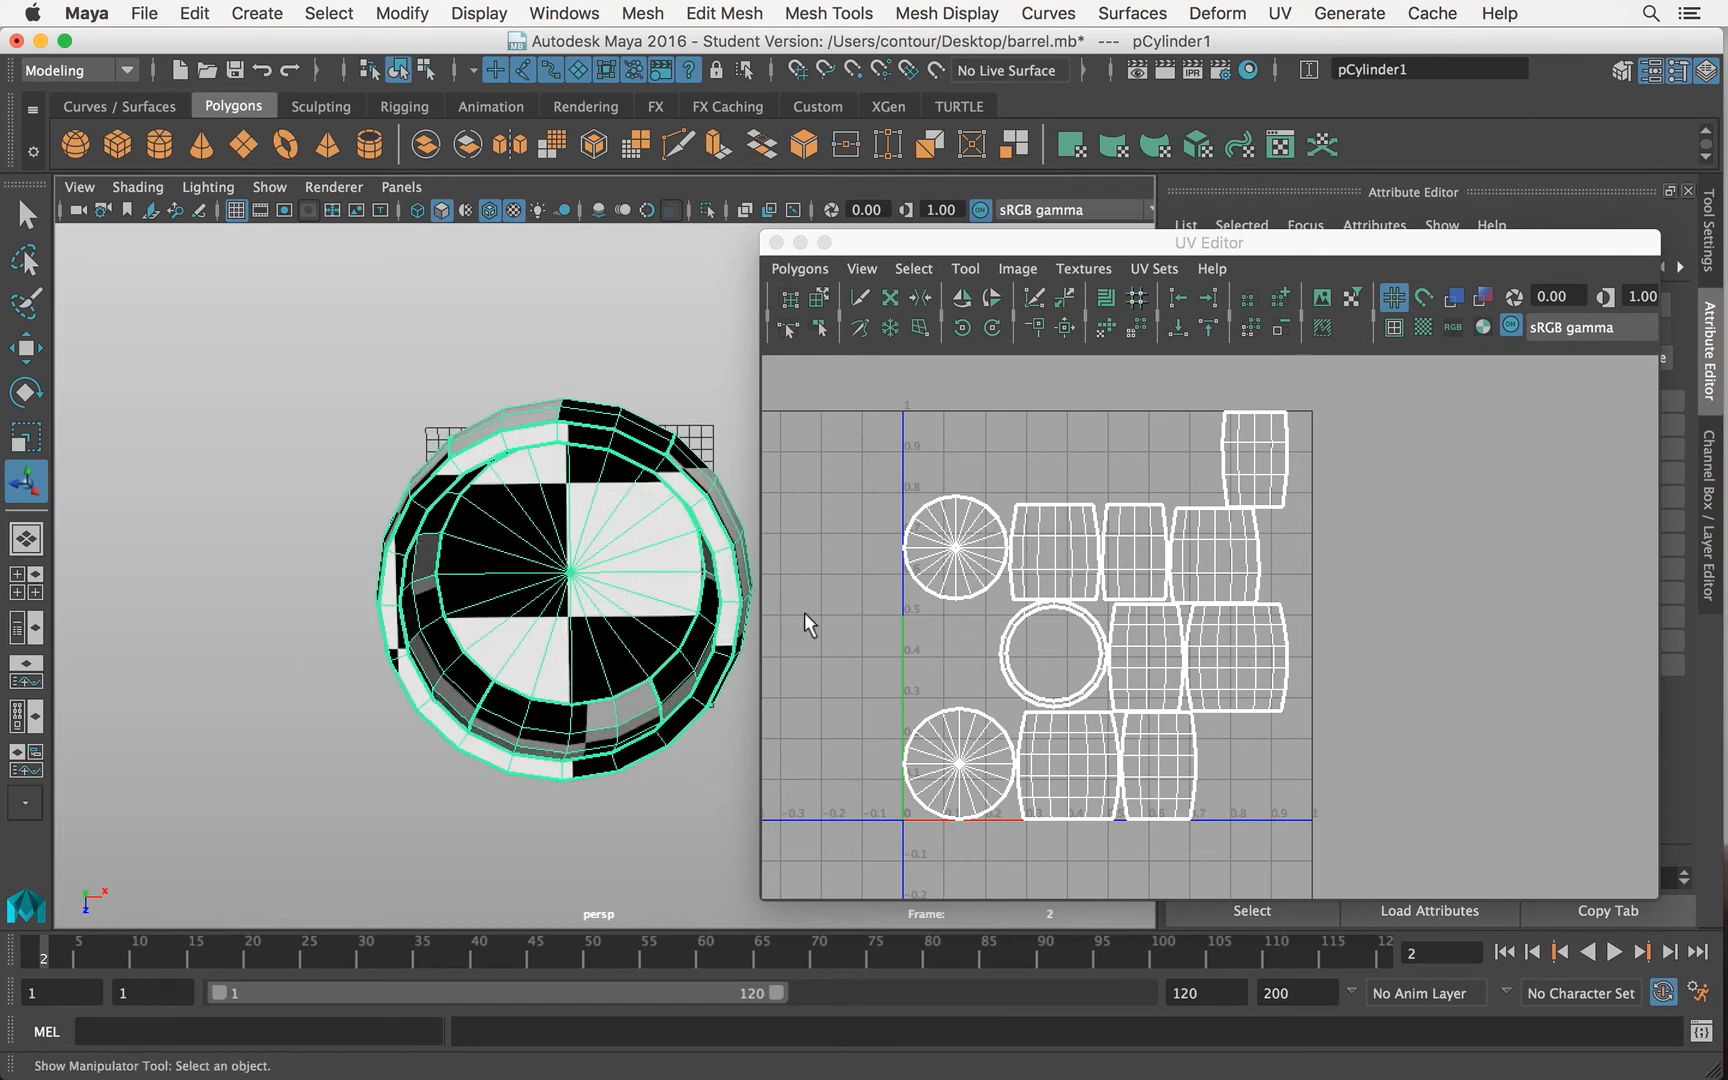
left_click_drag(463, 663, 480, 470, "alt")
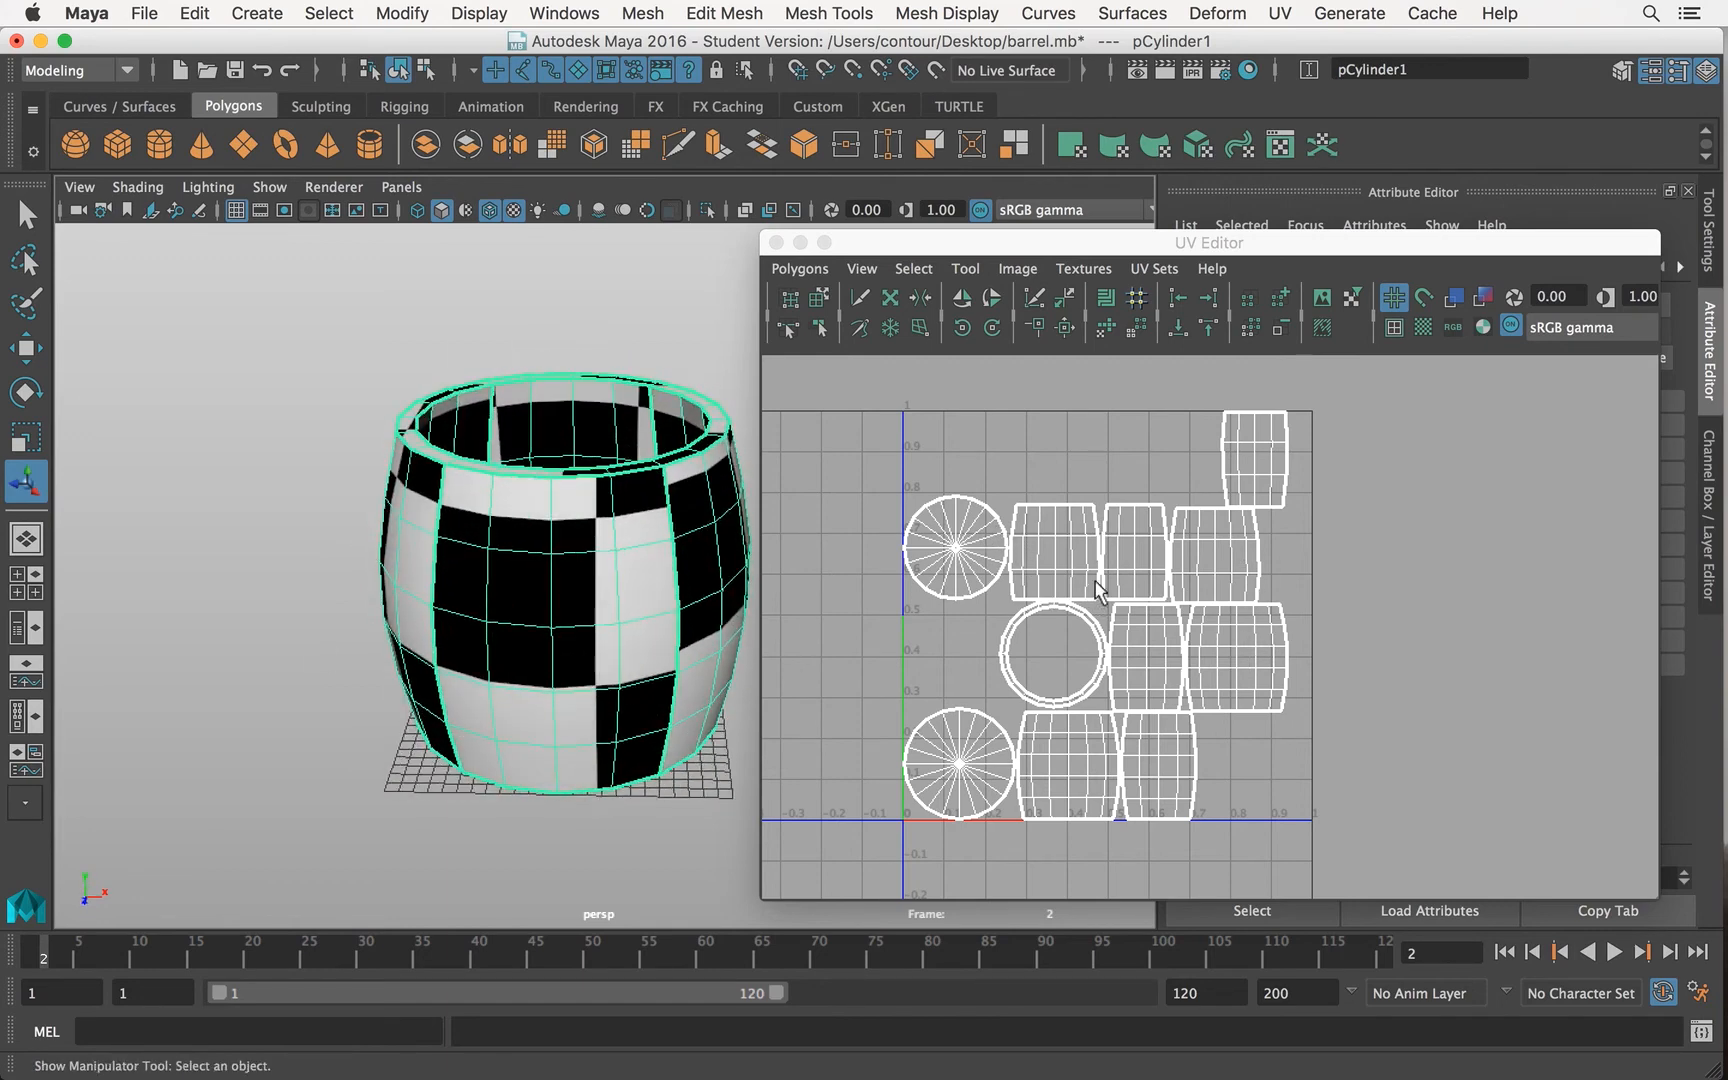
Step: Select two border edges of the narrow wall shell in the row above the rim ring, and Move and Sew it to its matching wall shell
right_click_drag(1118, 564, 1118, 500)
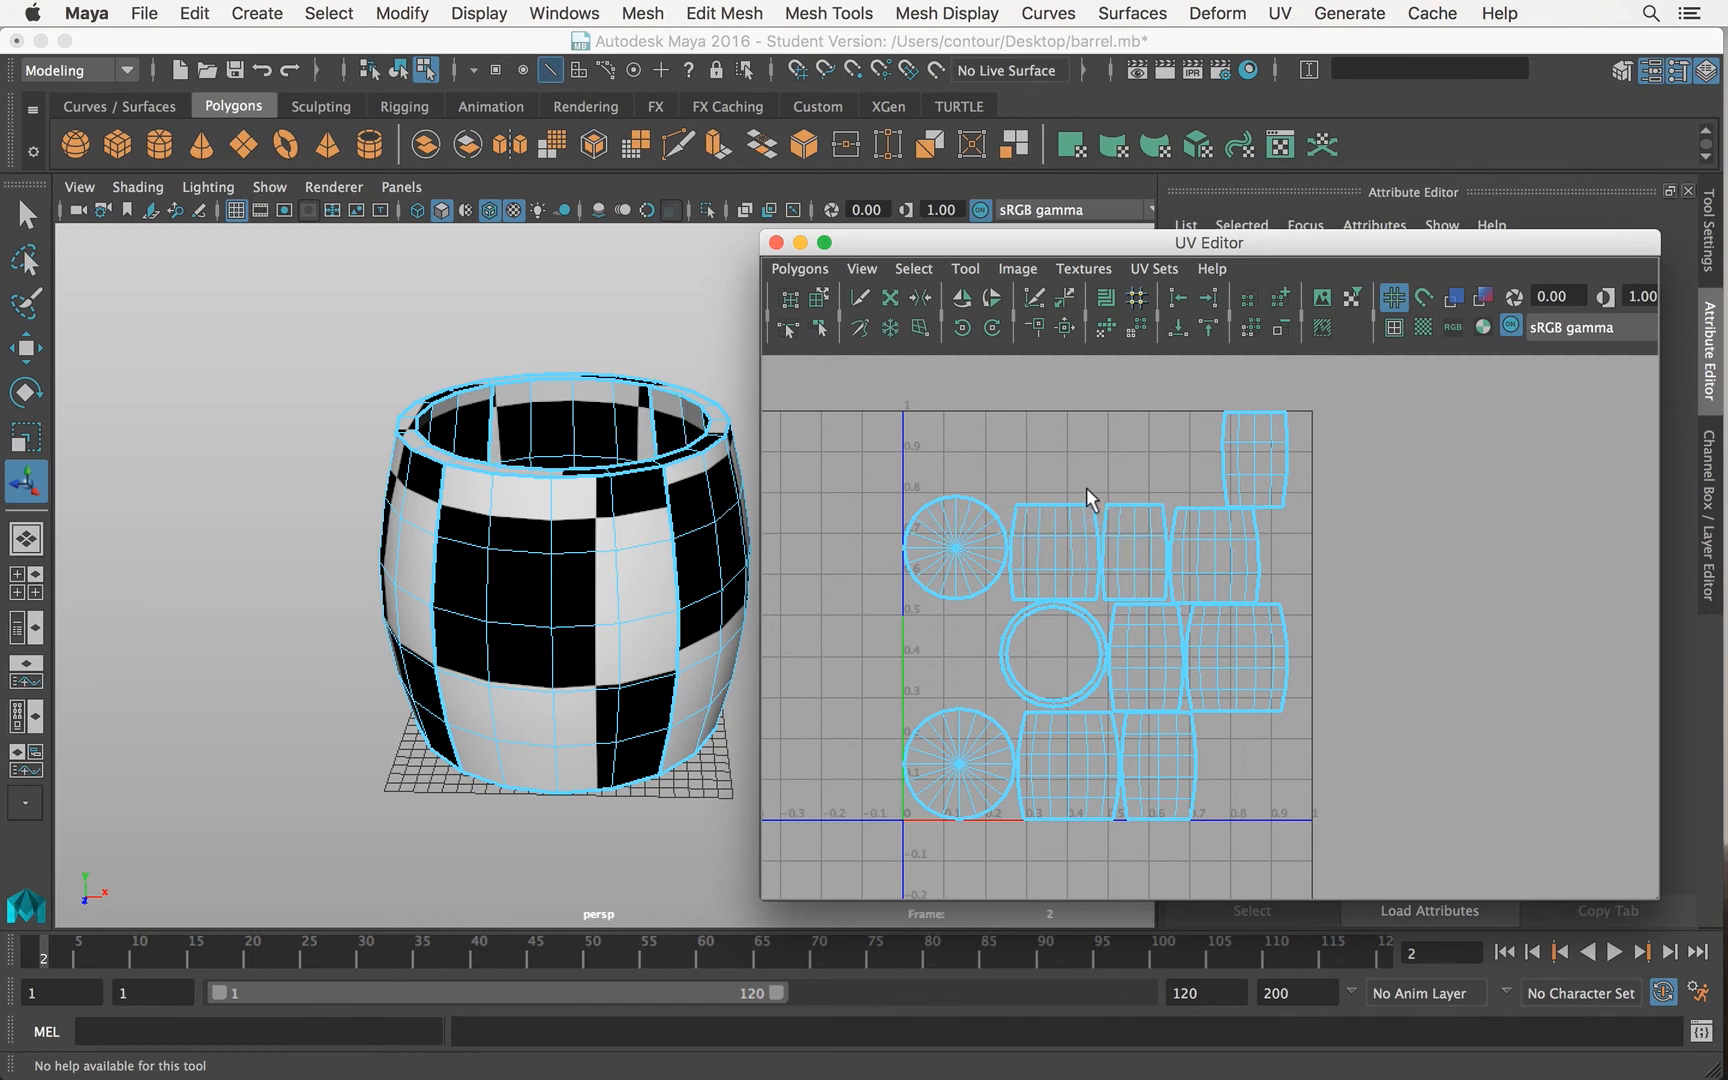
left_click_drag(586, 590, 527, 566, "alt")
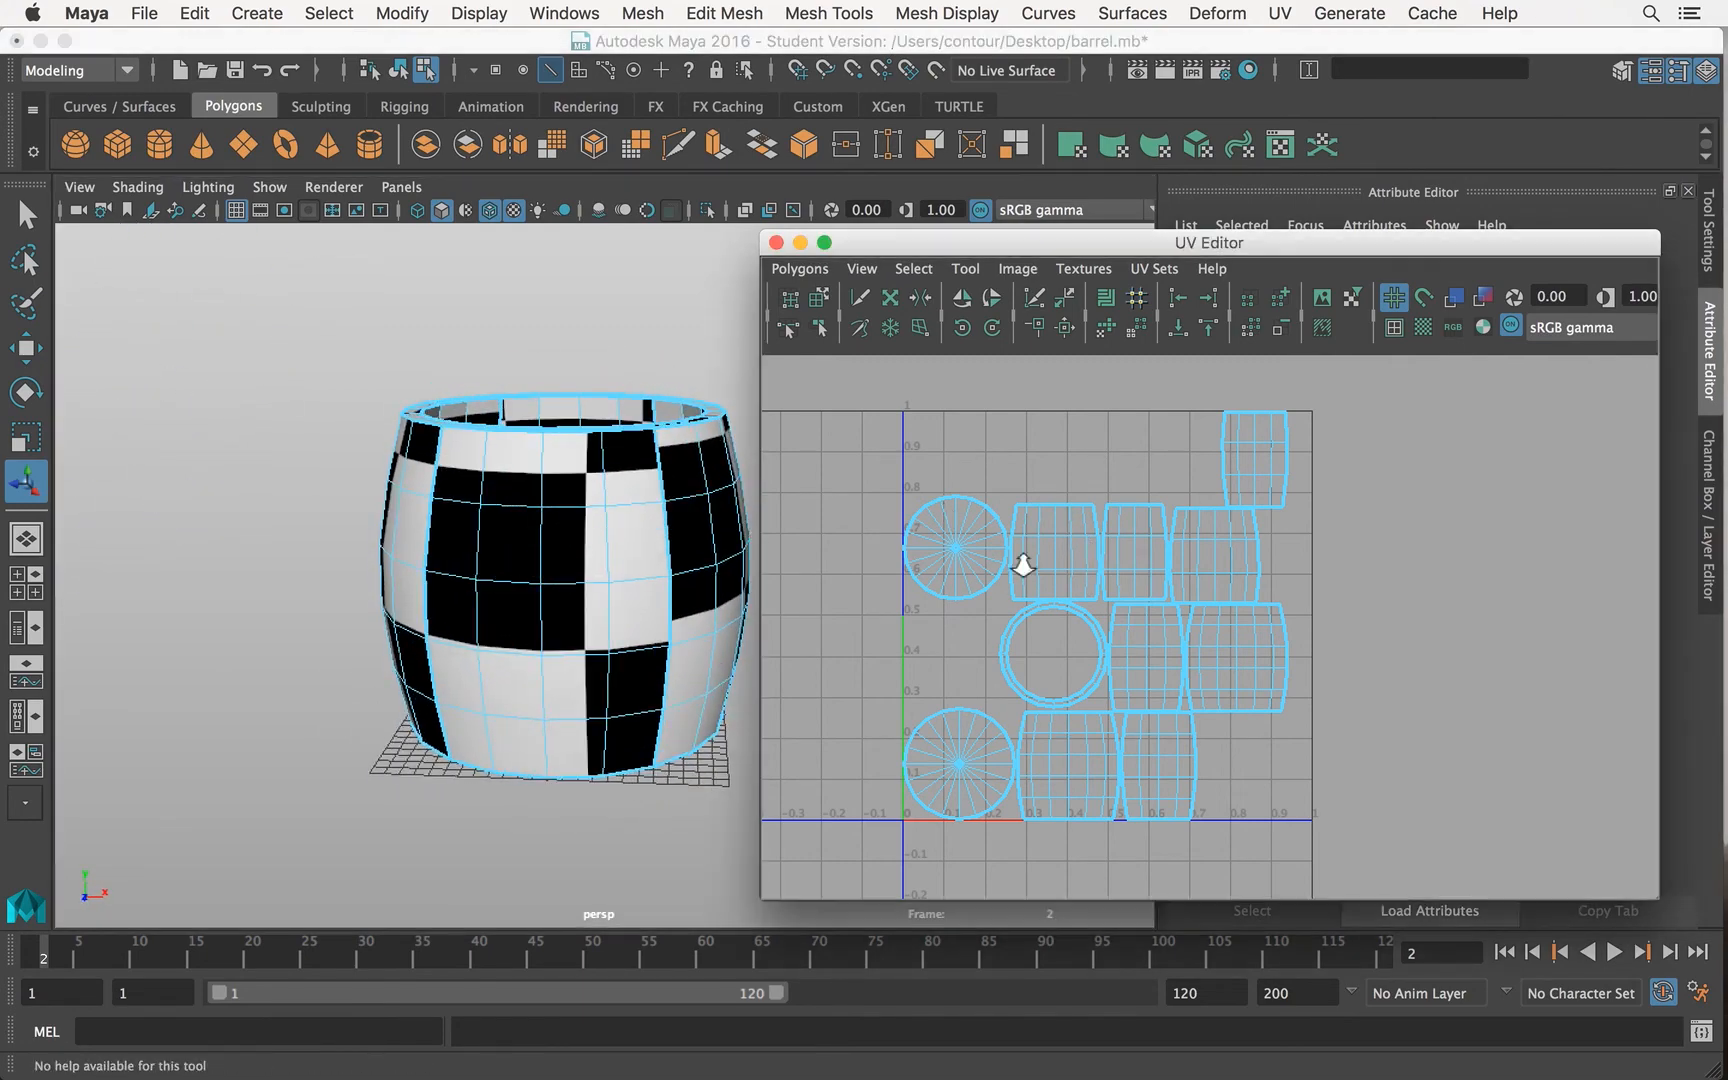
right_click_drag(1018, 567, 1053, 567, "alt")
left_click_drag(618, 477, 633, 484, "alt")
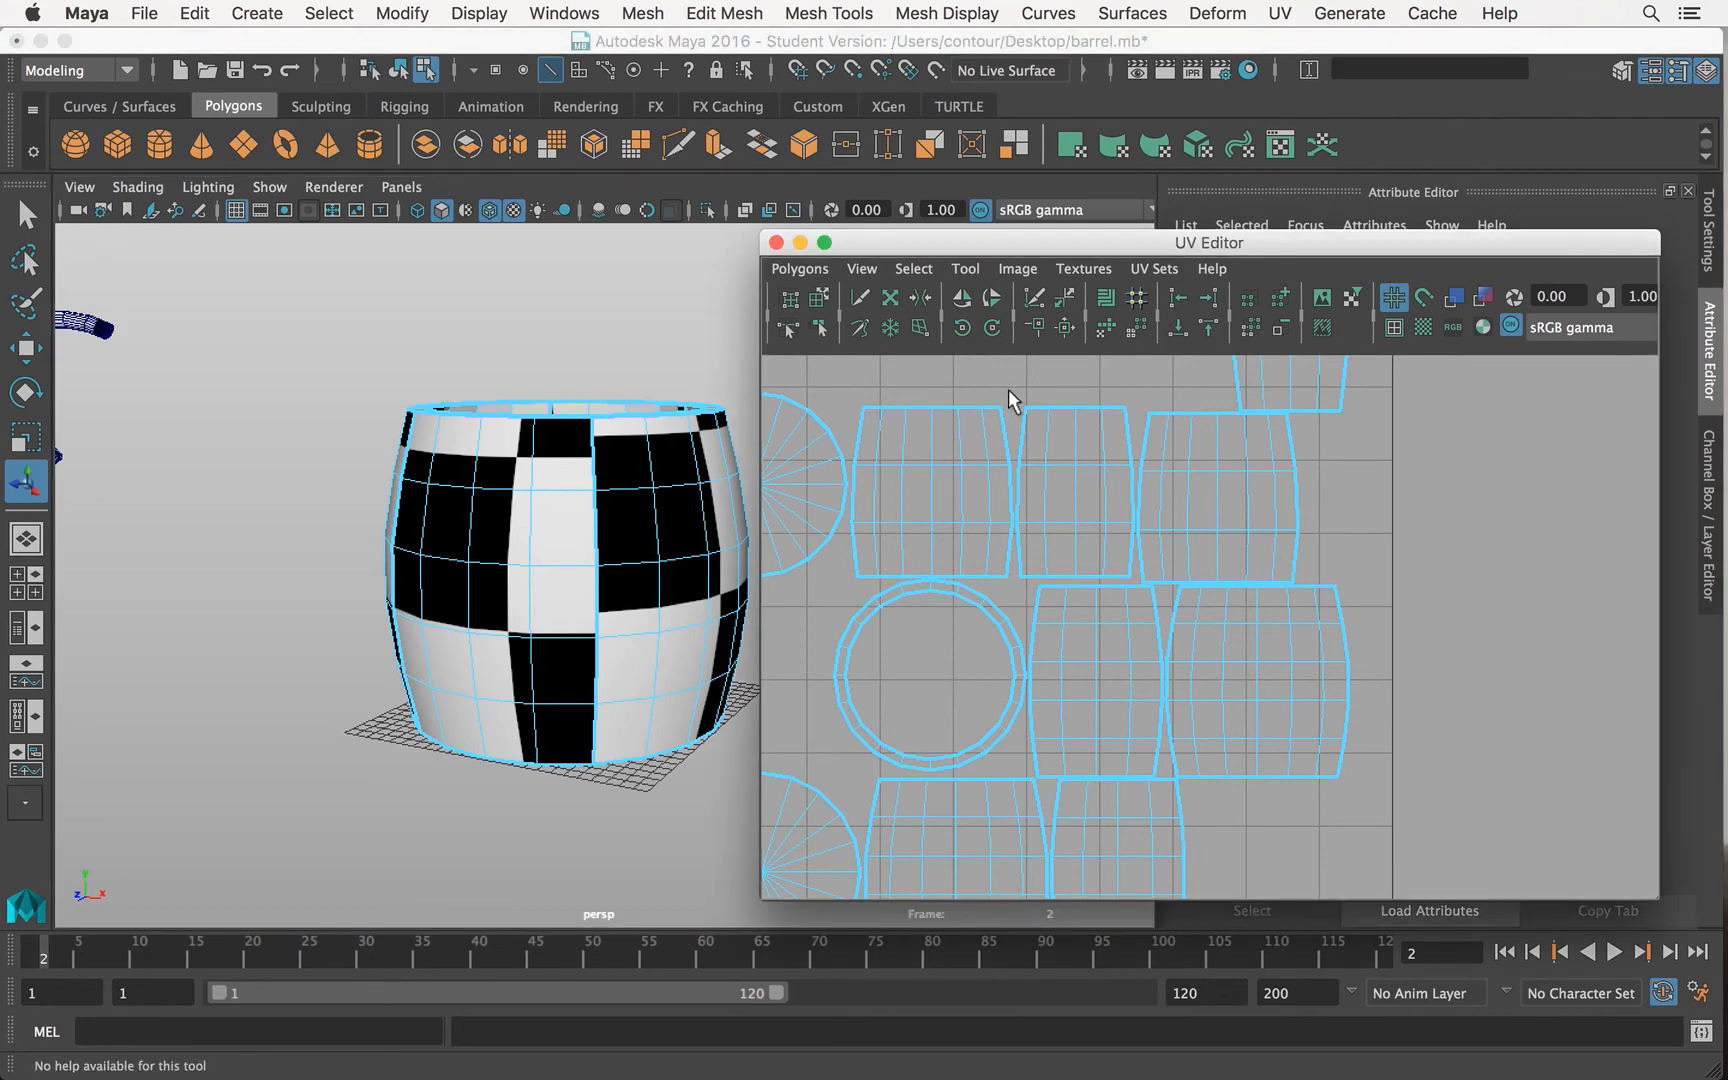
right_click_drag(1014, 420, 1025, 345)
left_click(1019, 424)
left_click(1025, 437)
left_click(1022, 494)
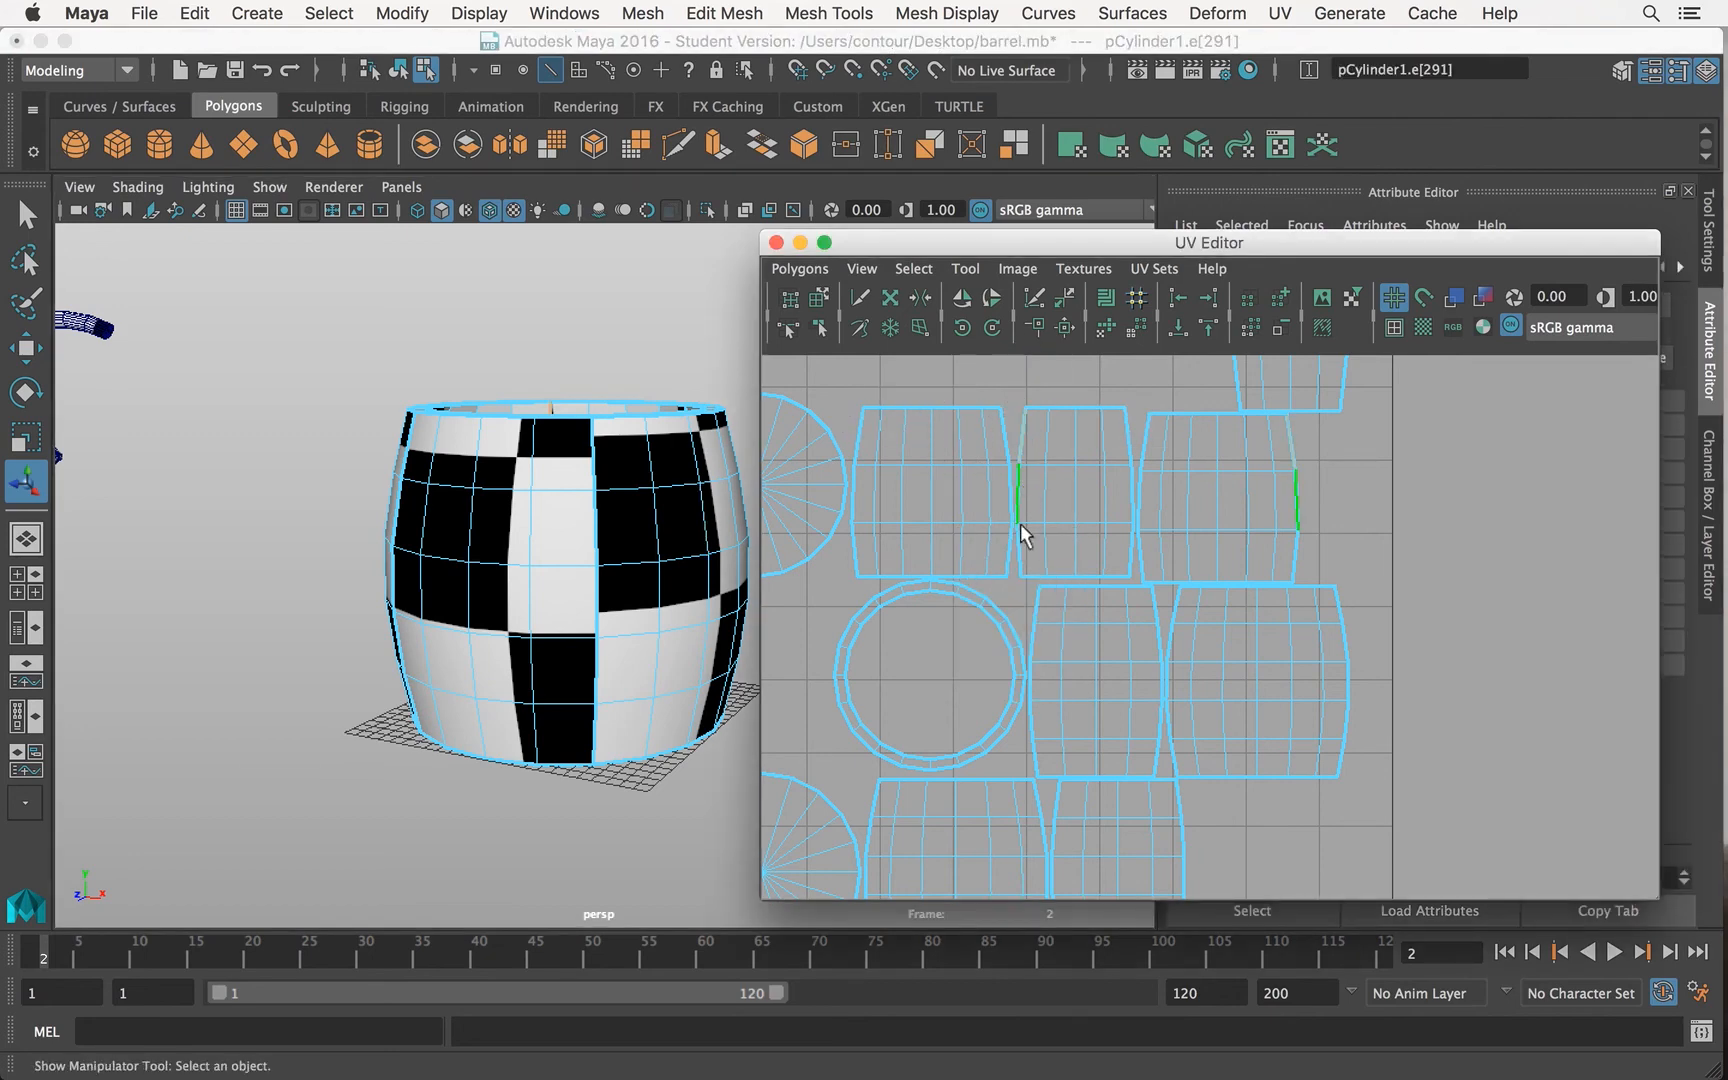
left_click(1026, 551, "shift")
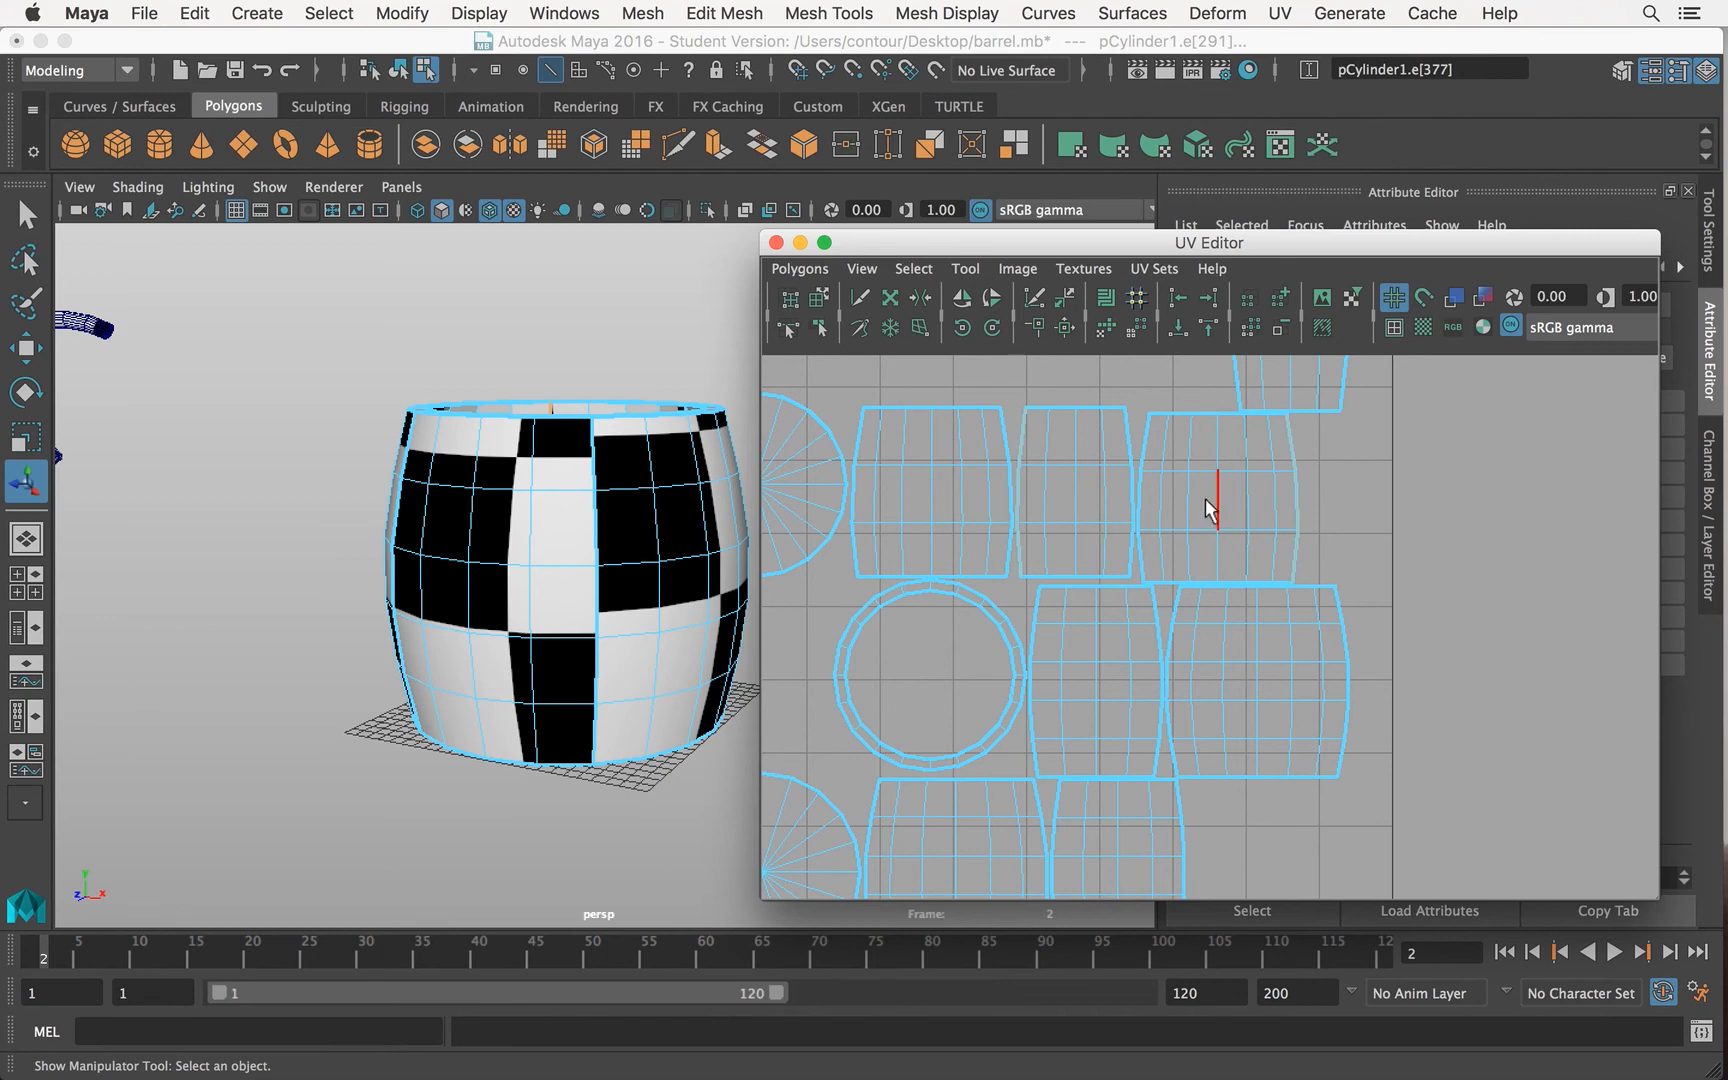
left_click(1066, 330)
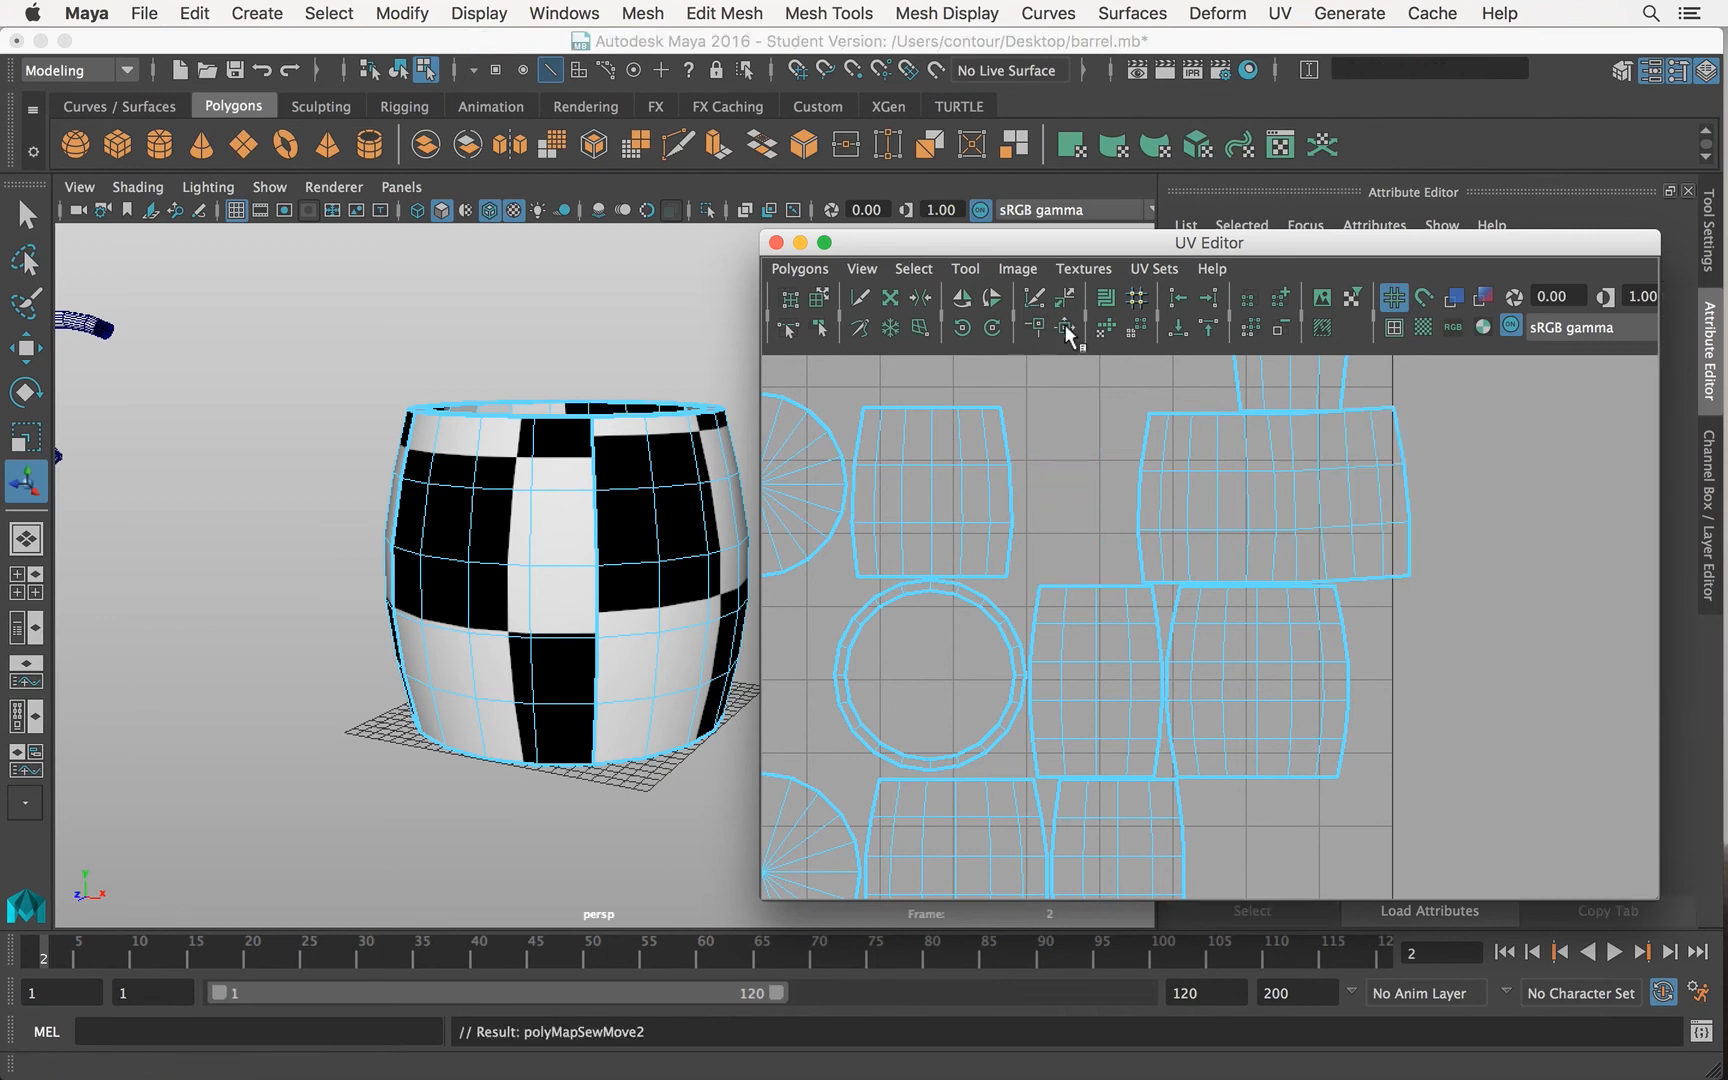
Step: Move and Sew the two remaining inner wall shells onto the inner wall strip by selecting border edges on its free end each time
left_click(1407, 478)
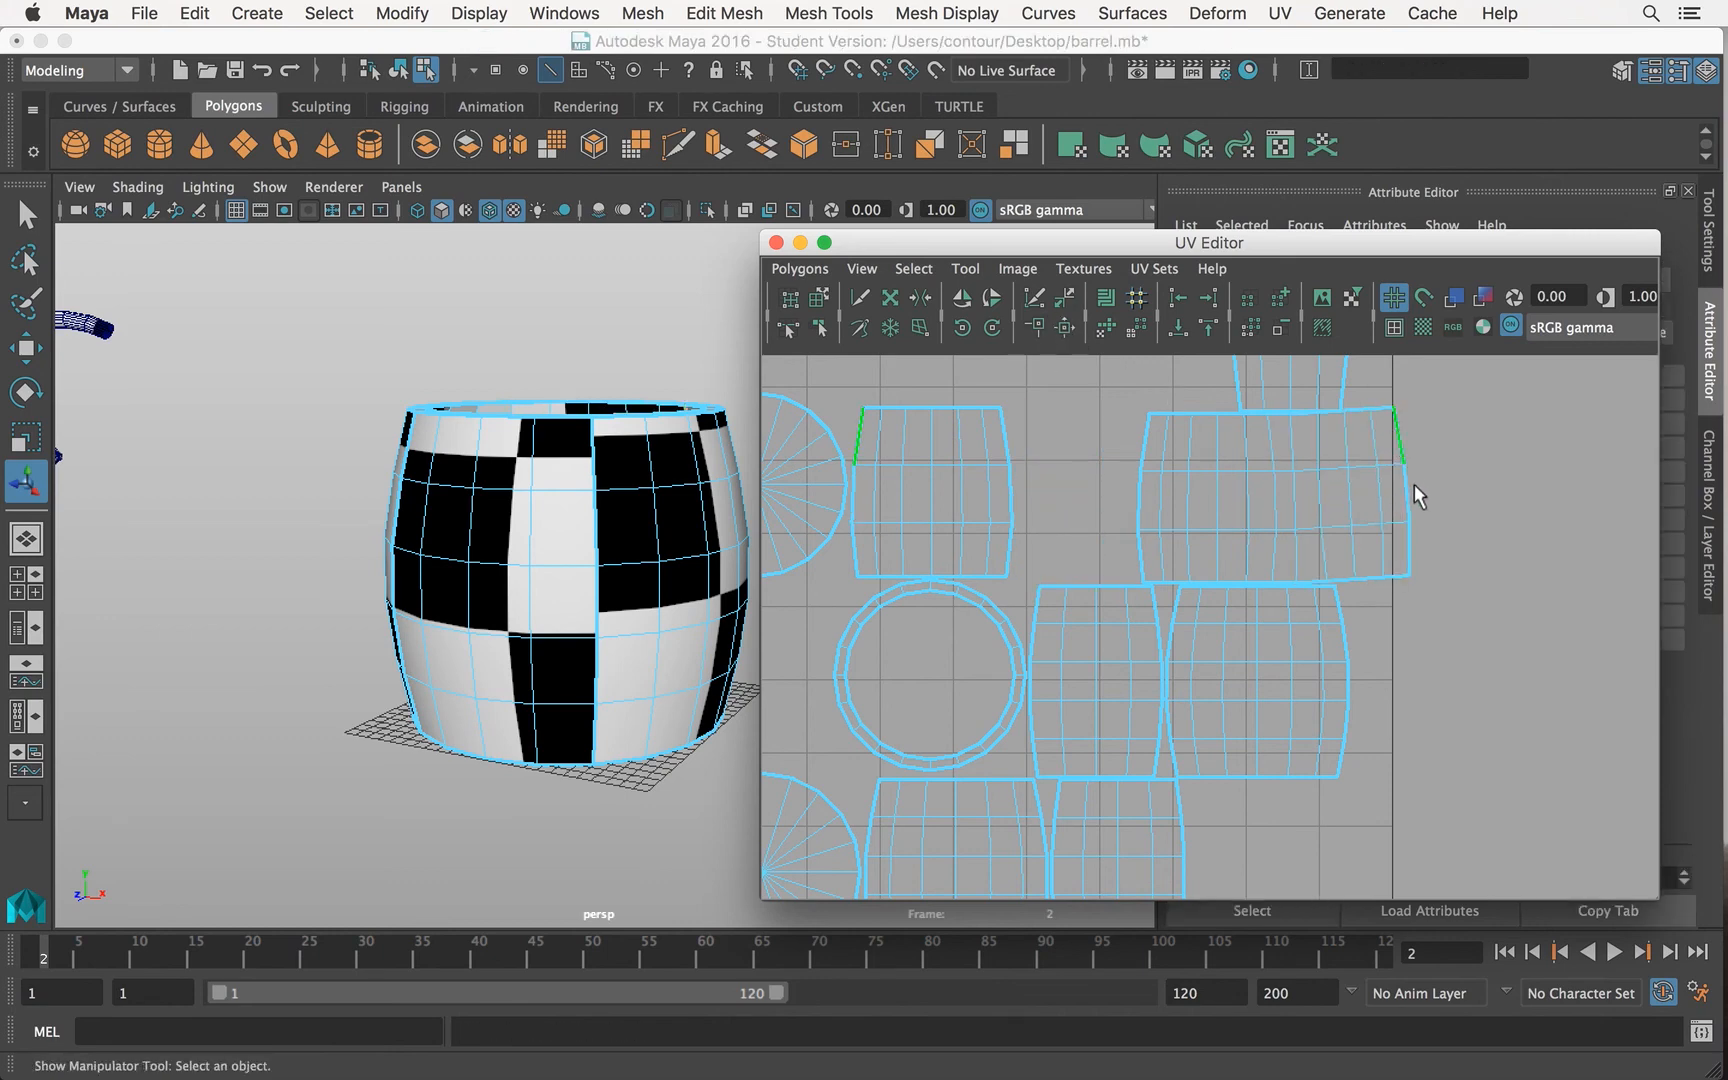
left_click(1409, 537, "shift")
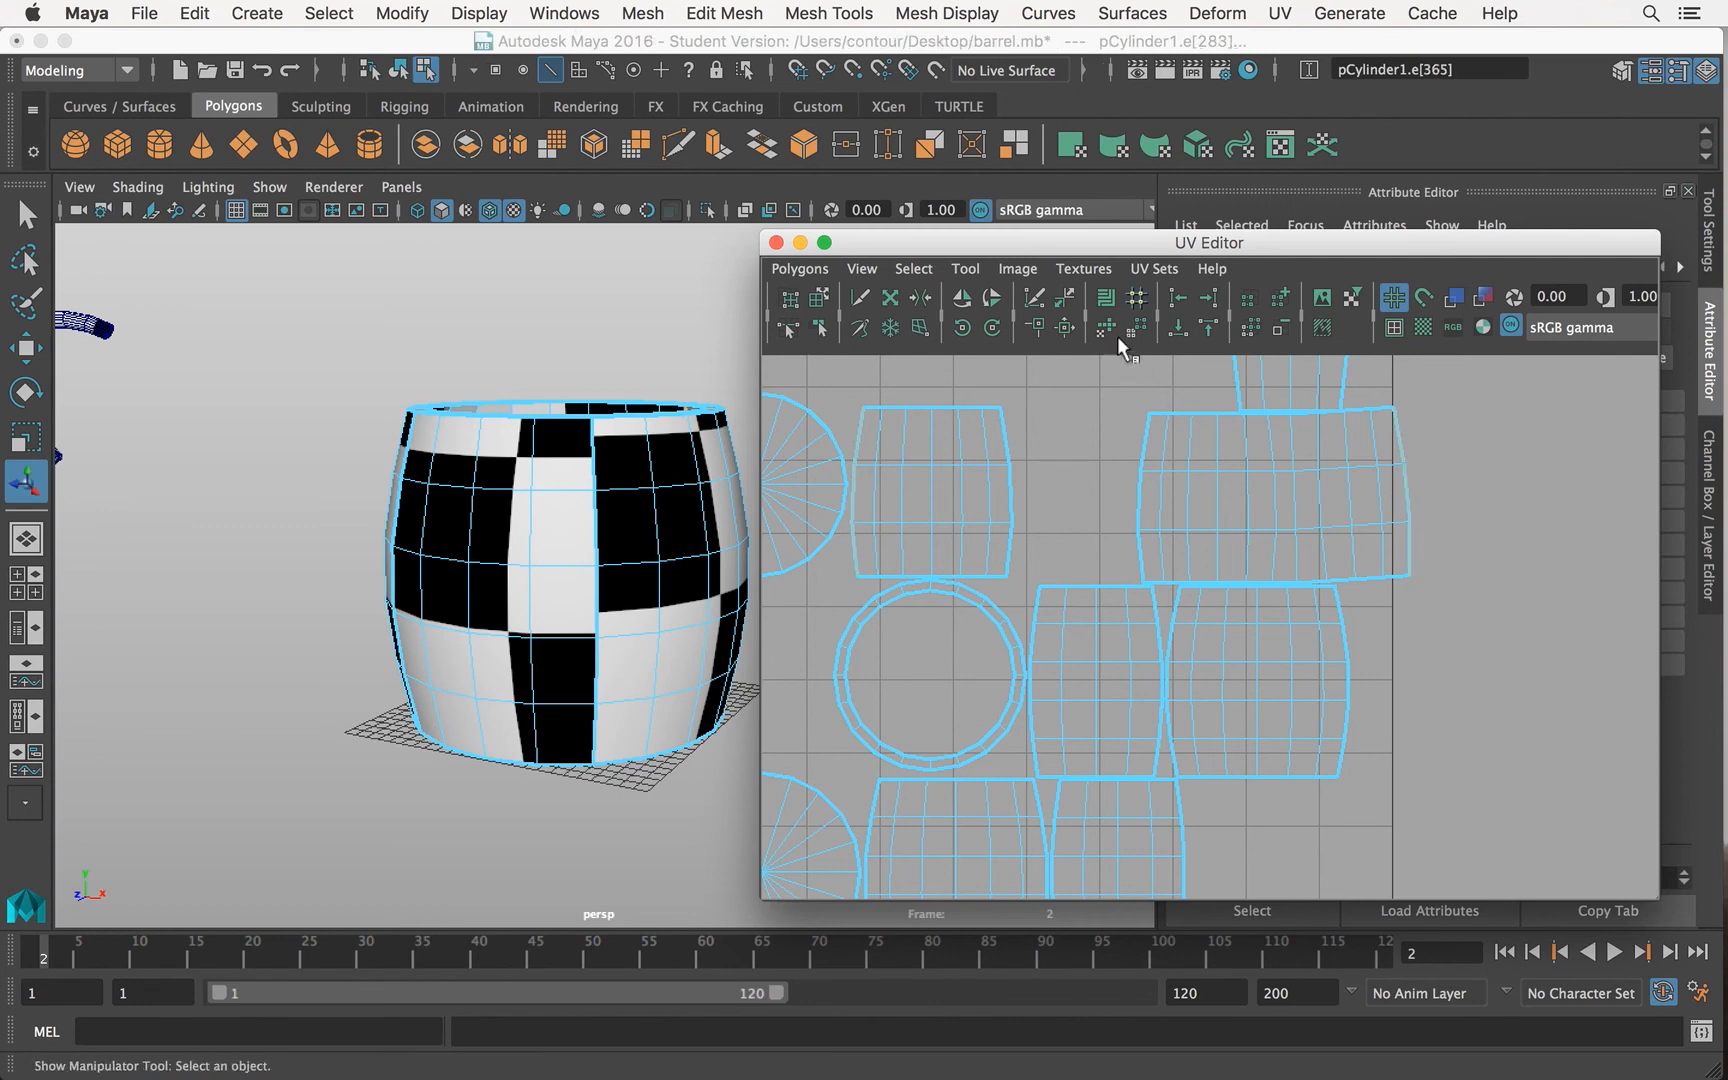
left_click(1066, 321)
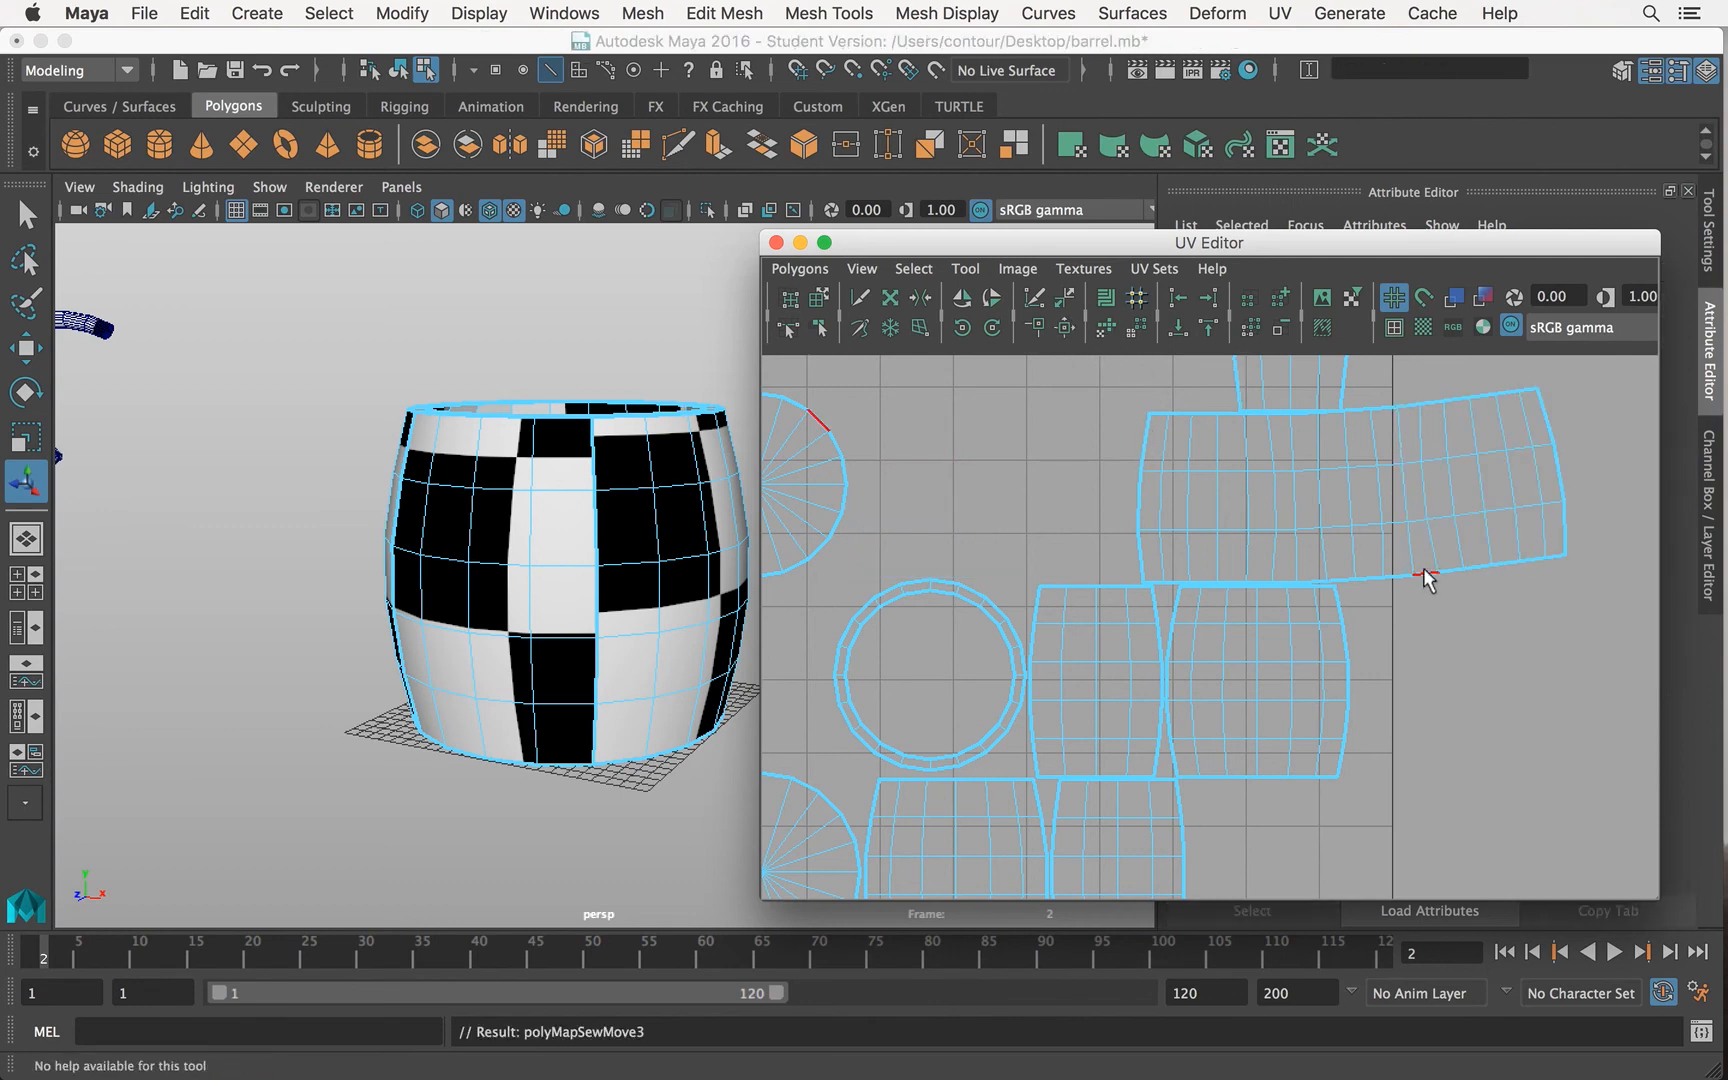
middle_click_drag(1423, 567, 1273, 590, "alt")
left_click(1404, 446)
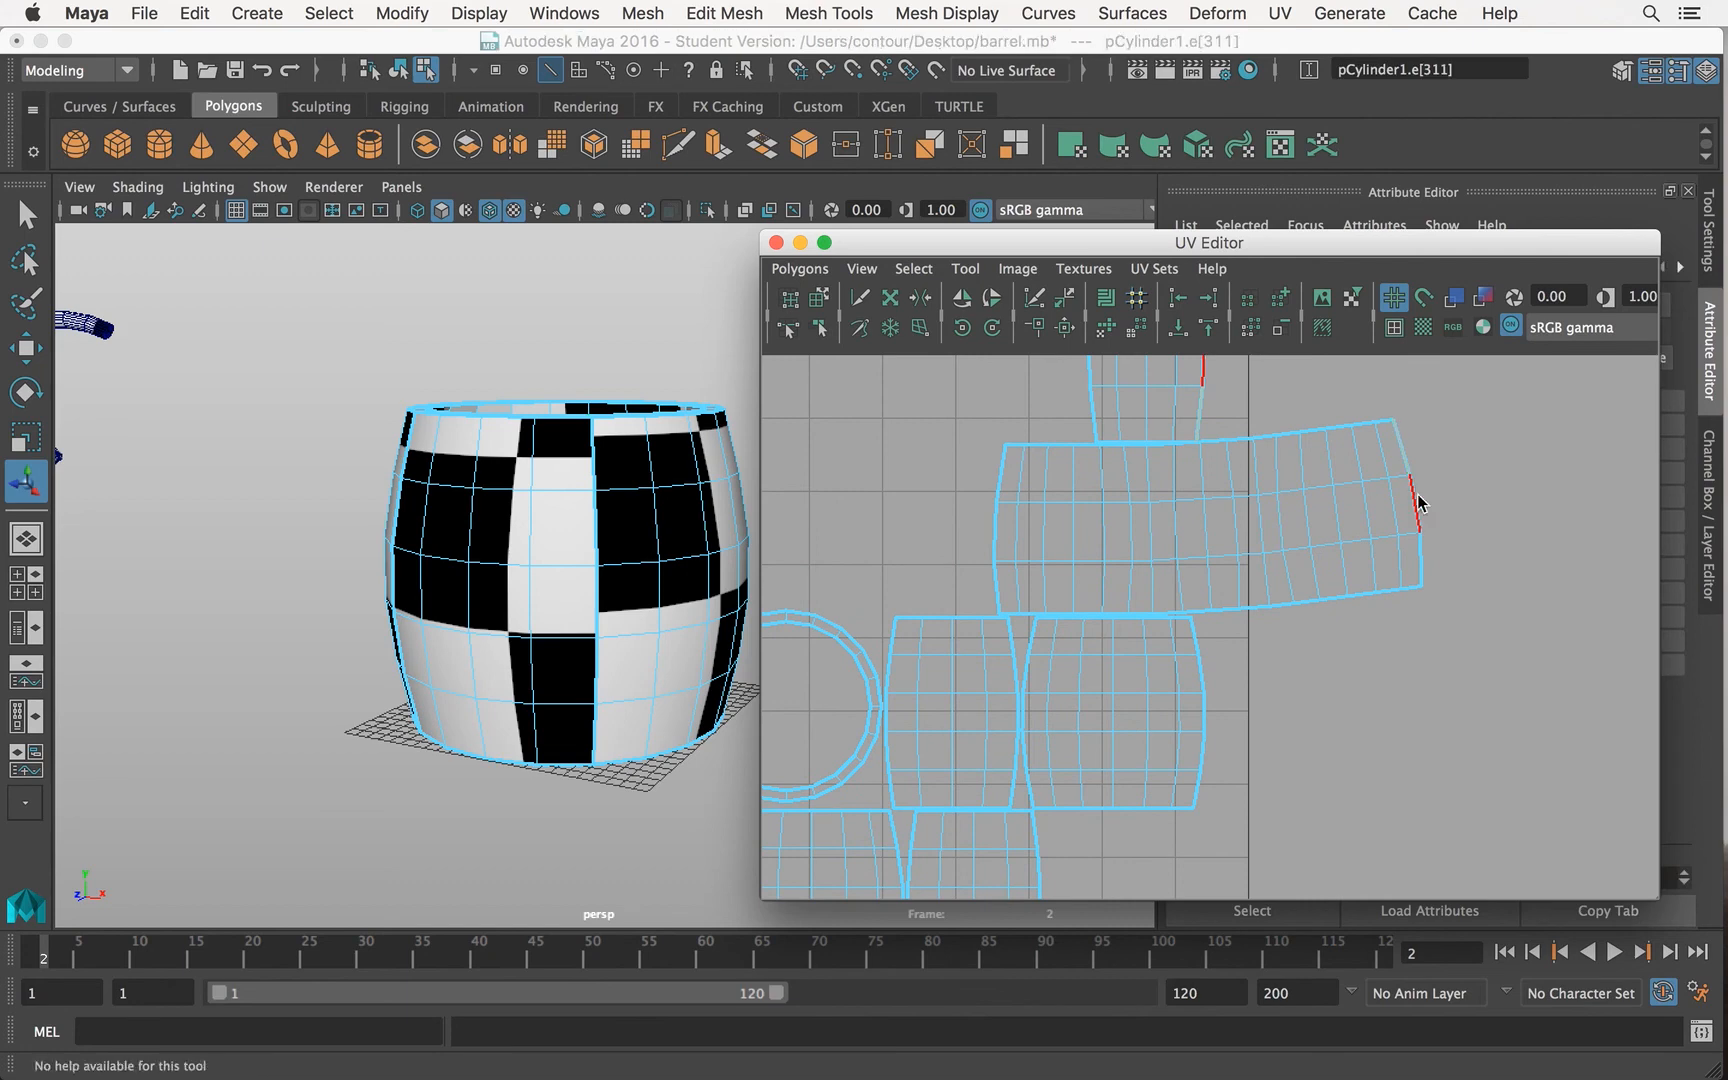
left_click(1425, 555, "shift")
left_click(1066, 327)
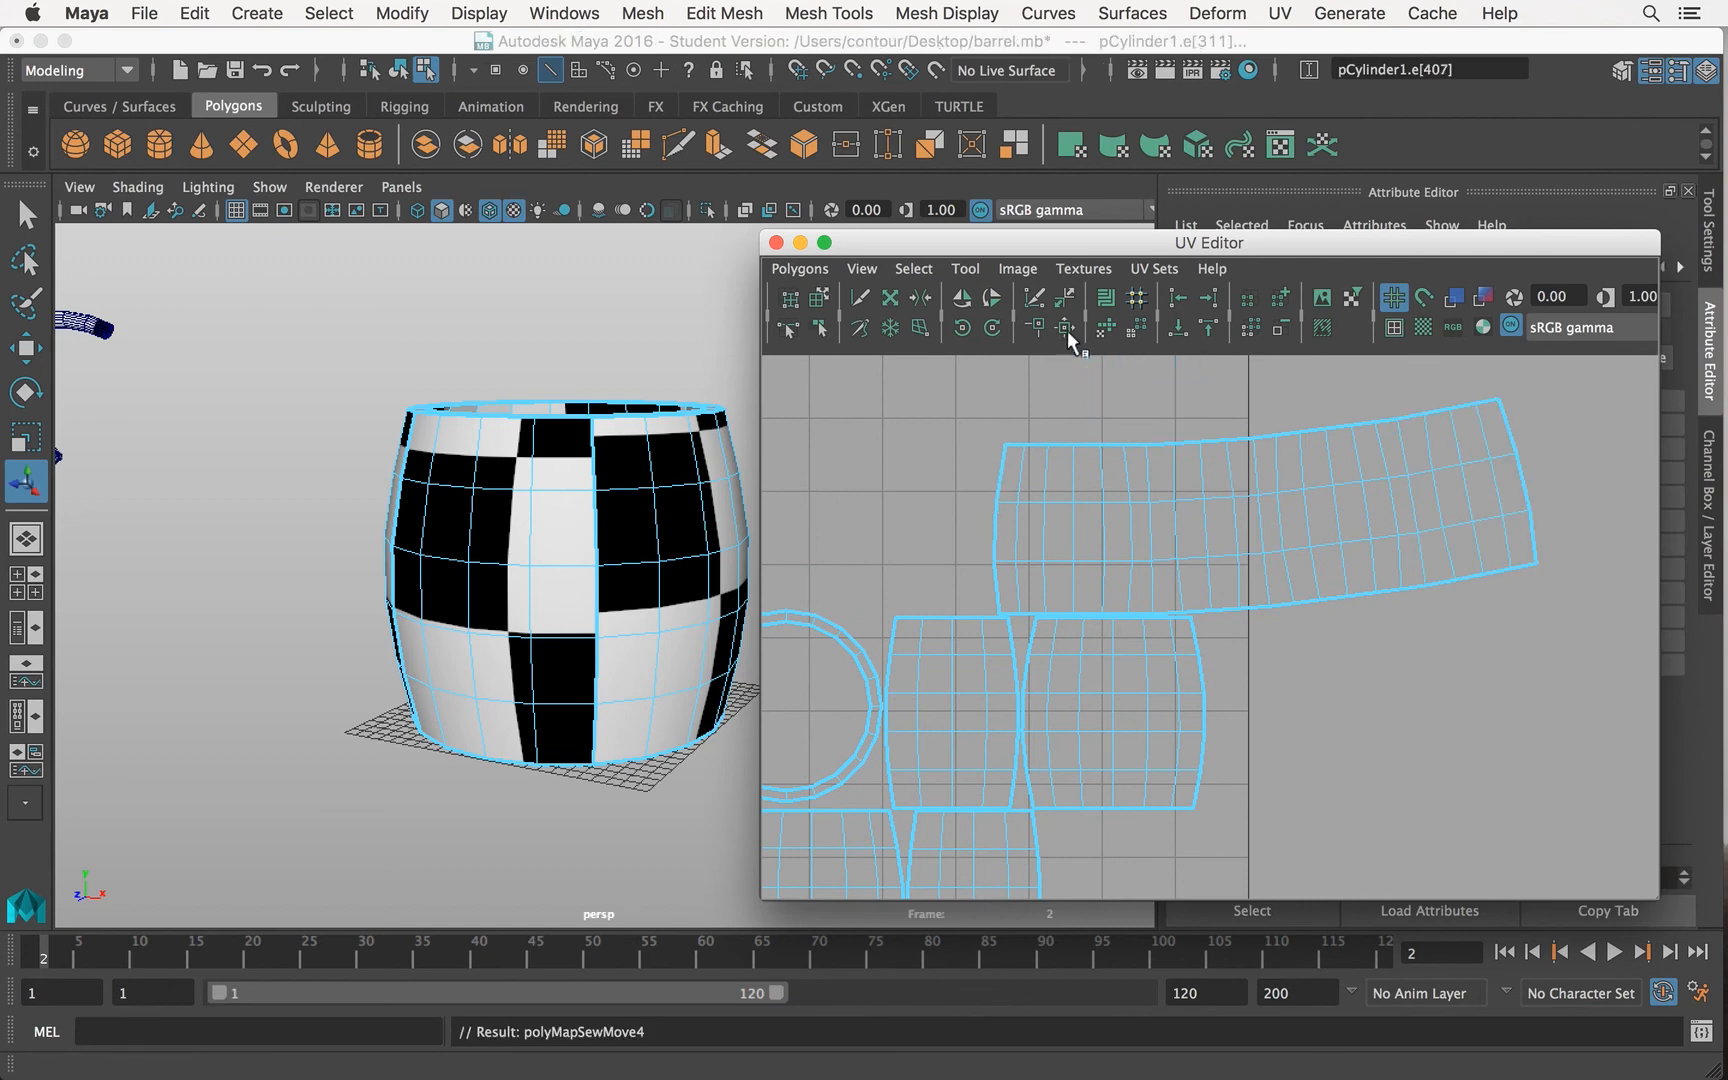
Step: Select the whole sewn inner wall shell, move it into the upper part of the 0–1 square and rotate it slightly clockwise to level it
right_click_drag(1300, 543, 1357, 446, "alt")
left_click(1338, 494)
key("w")
left_click_drag(1235, 528, 1112, 455)
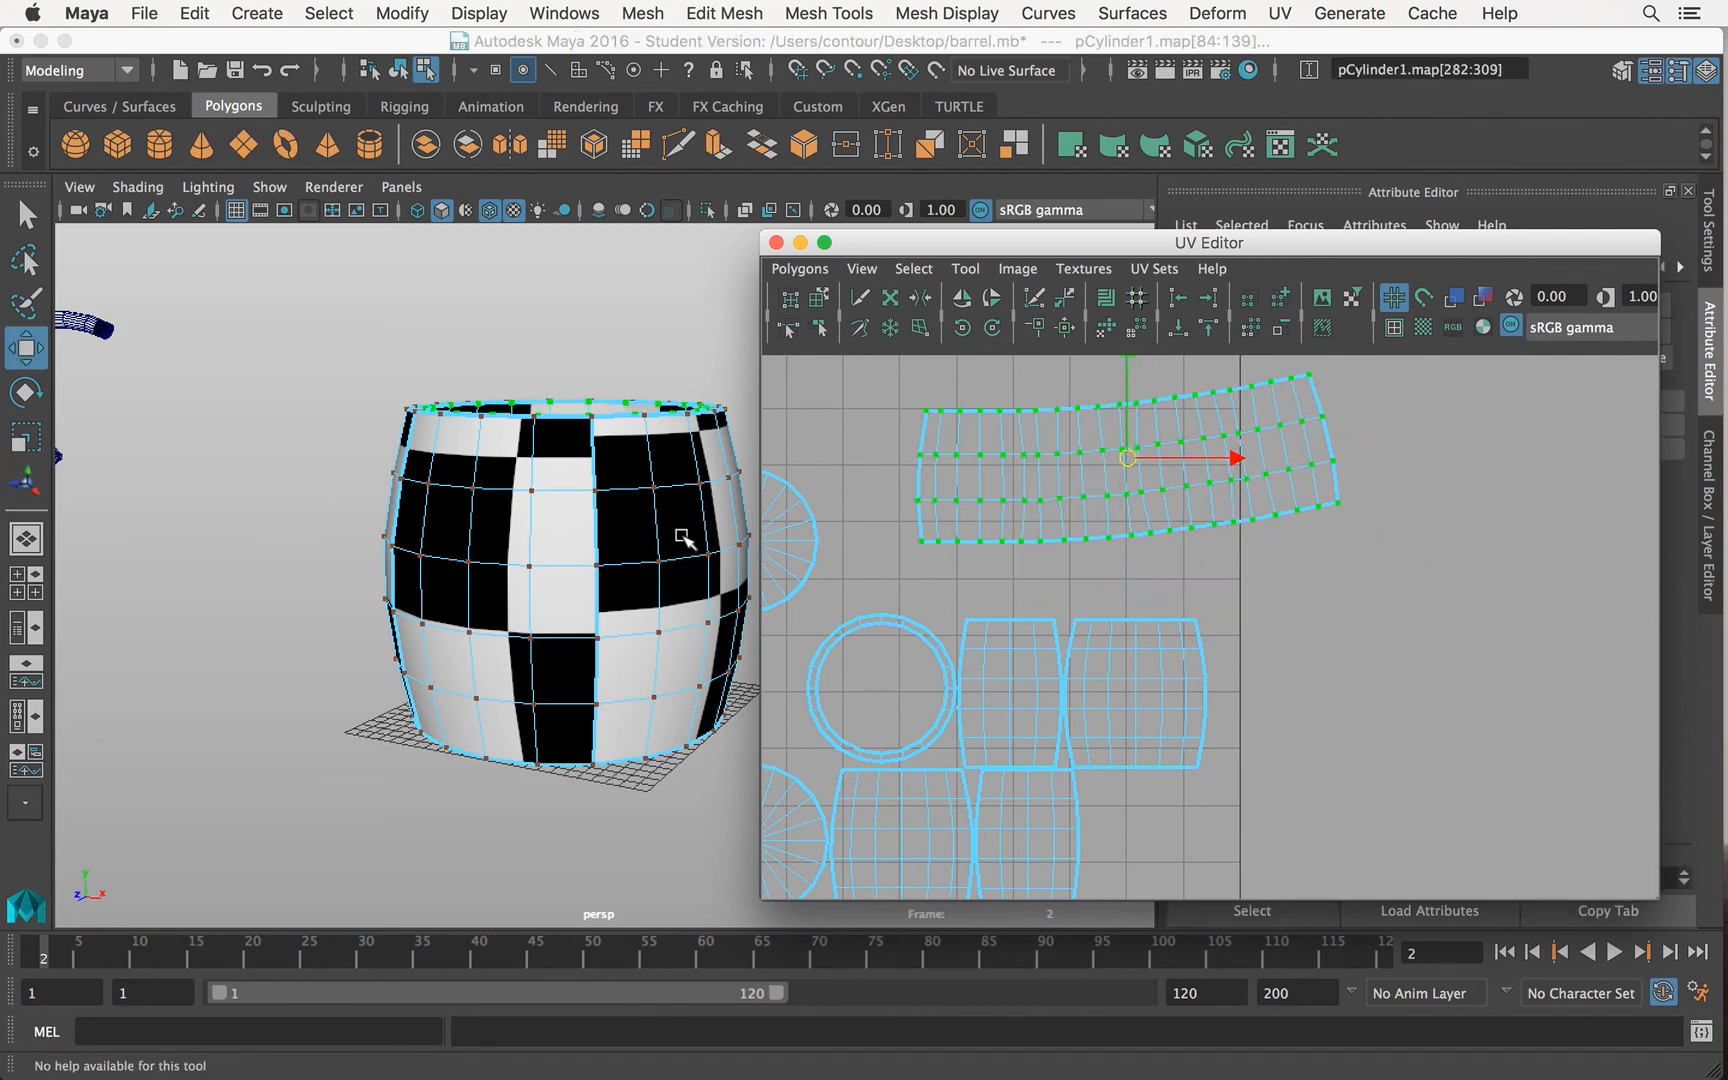
left_click(688, 539, "alt")
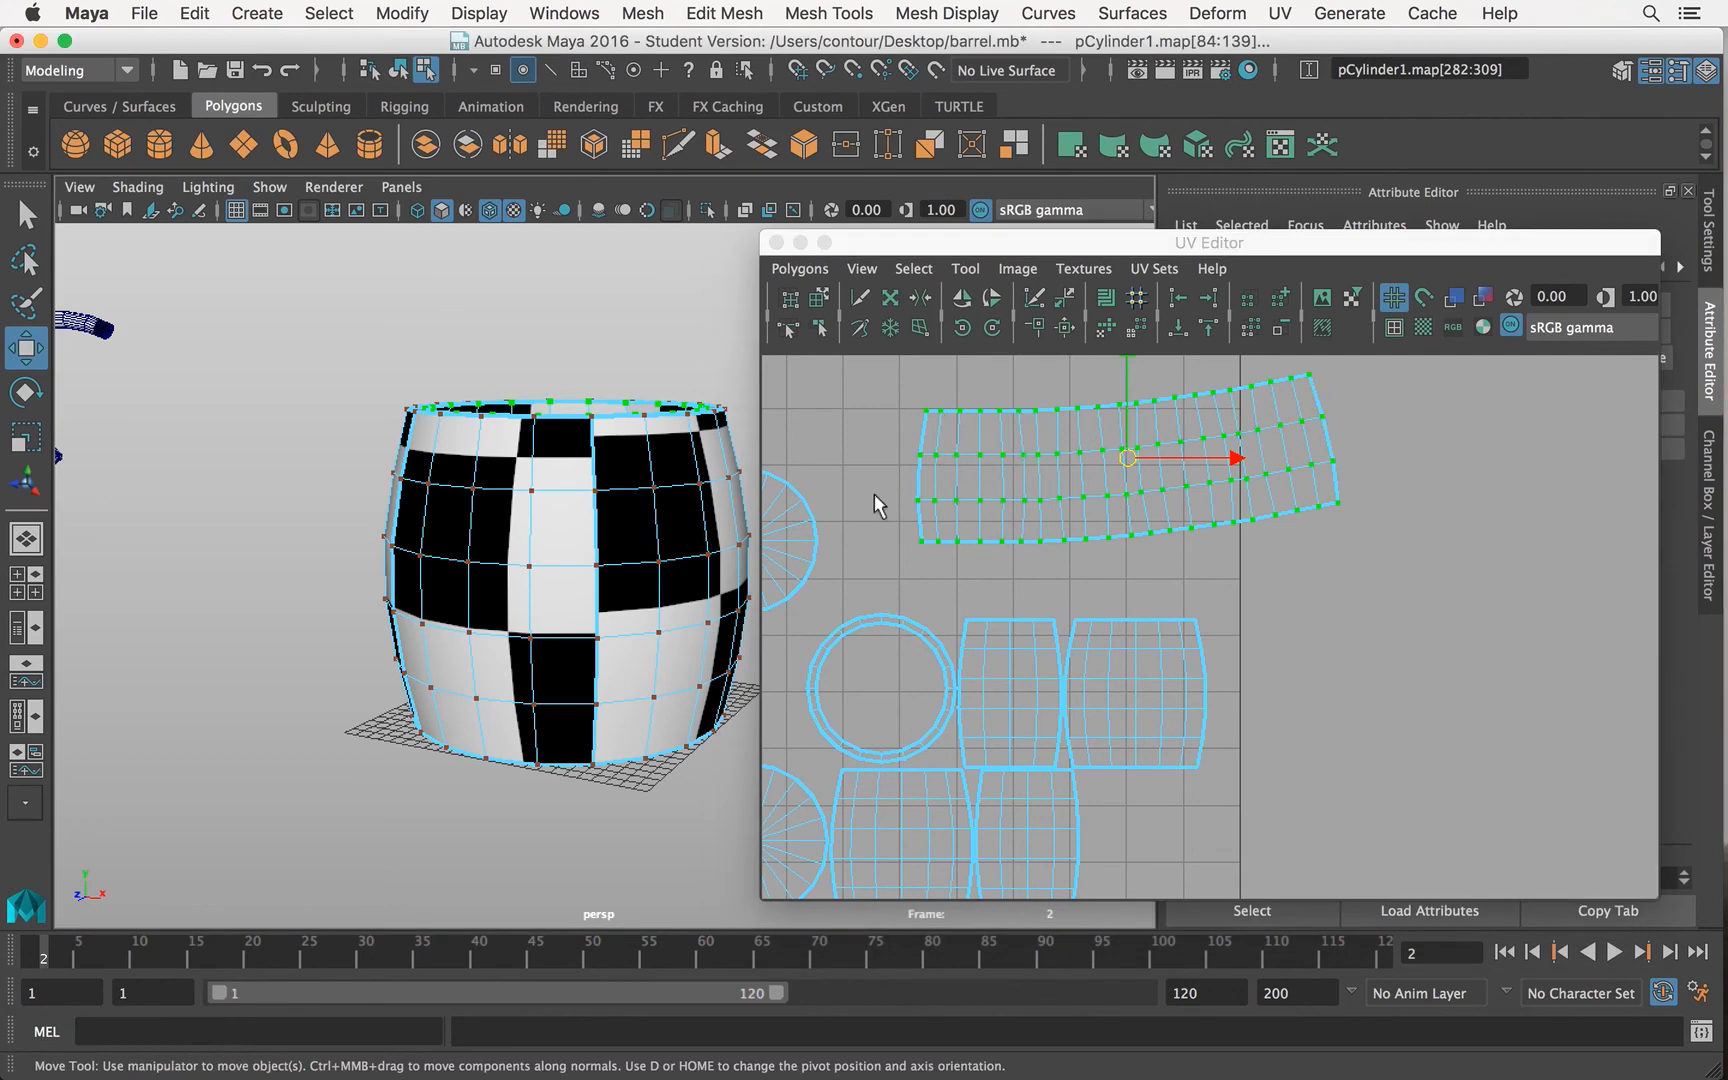
left_click_drag(645, 527, 560, 580, "alt")
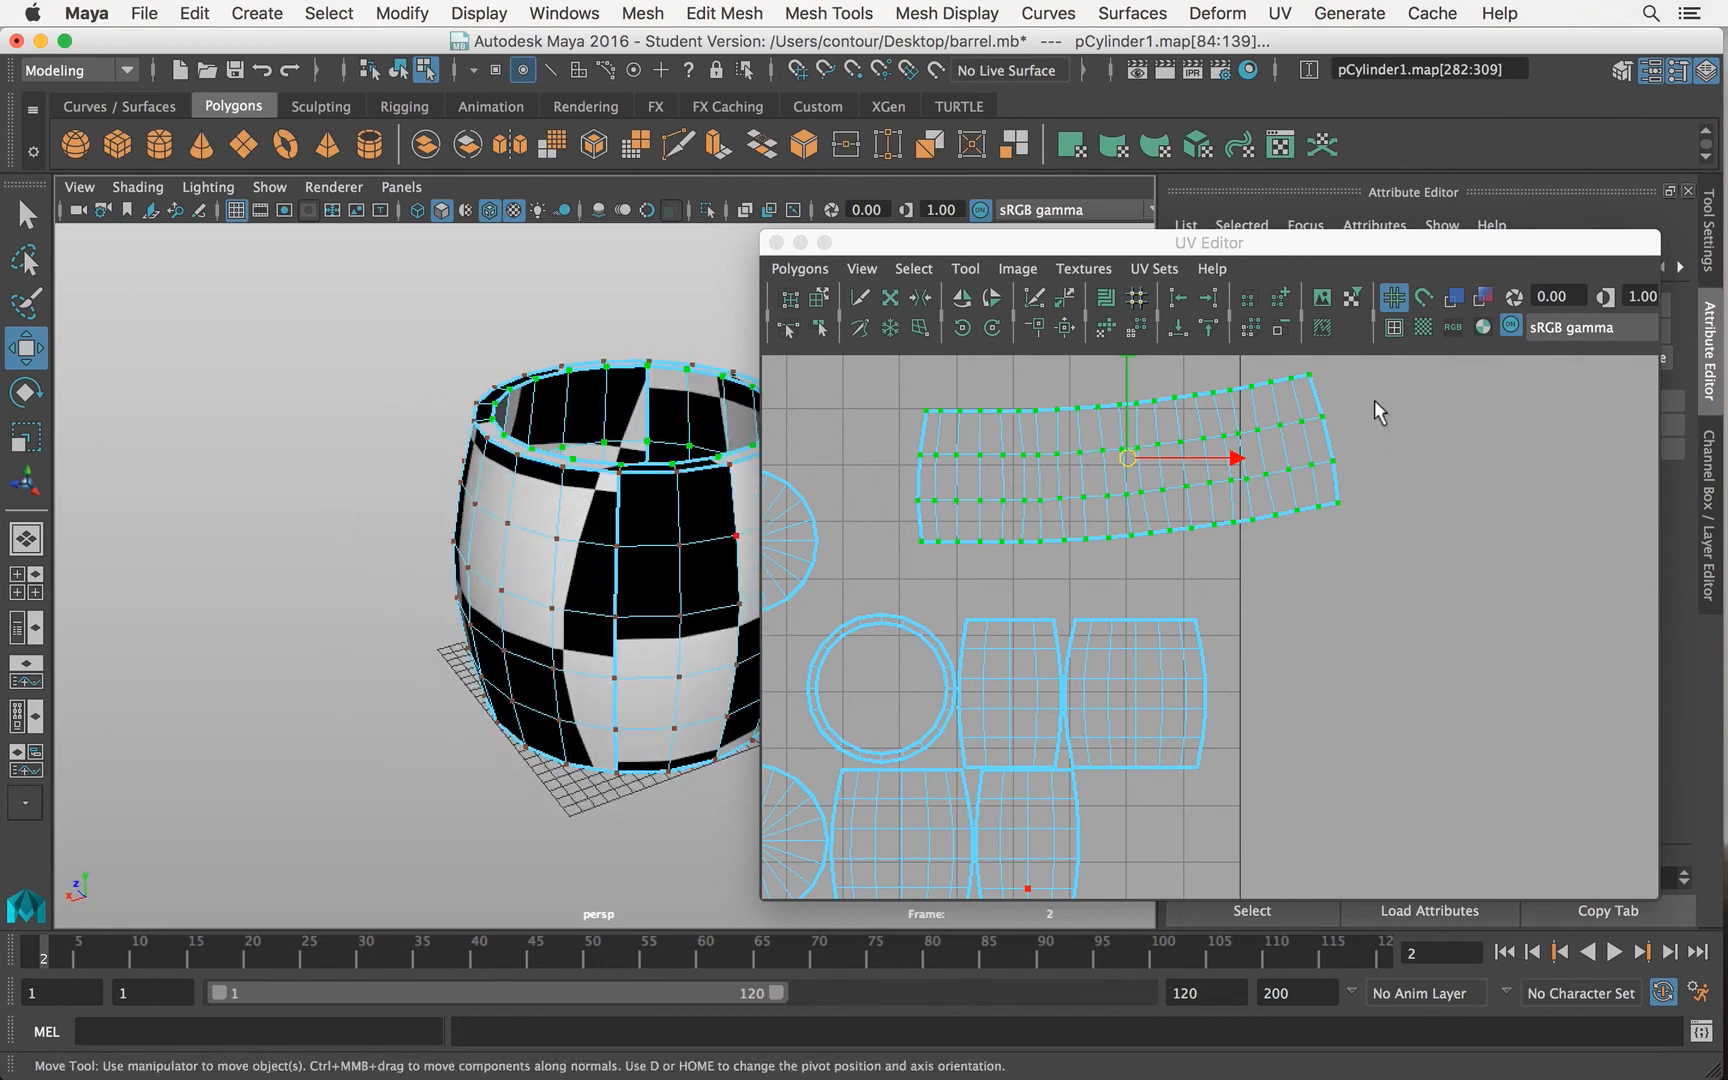
left_click(1126, 459)
left_click_drag(1127, 459, 1024, 421)
scroll(958, 488, "down", 2)
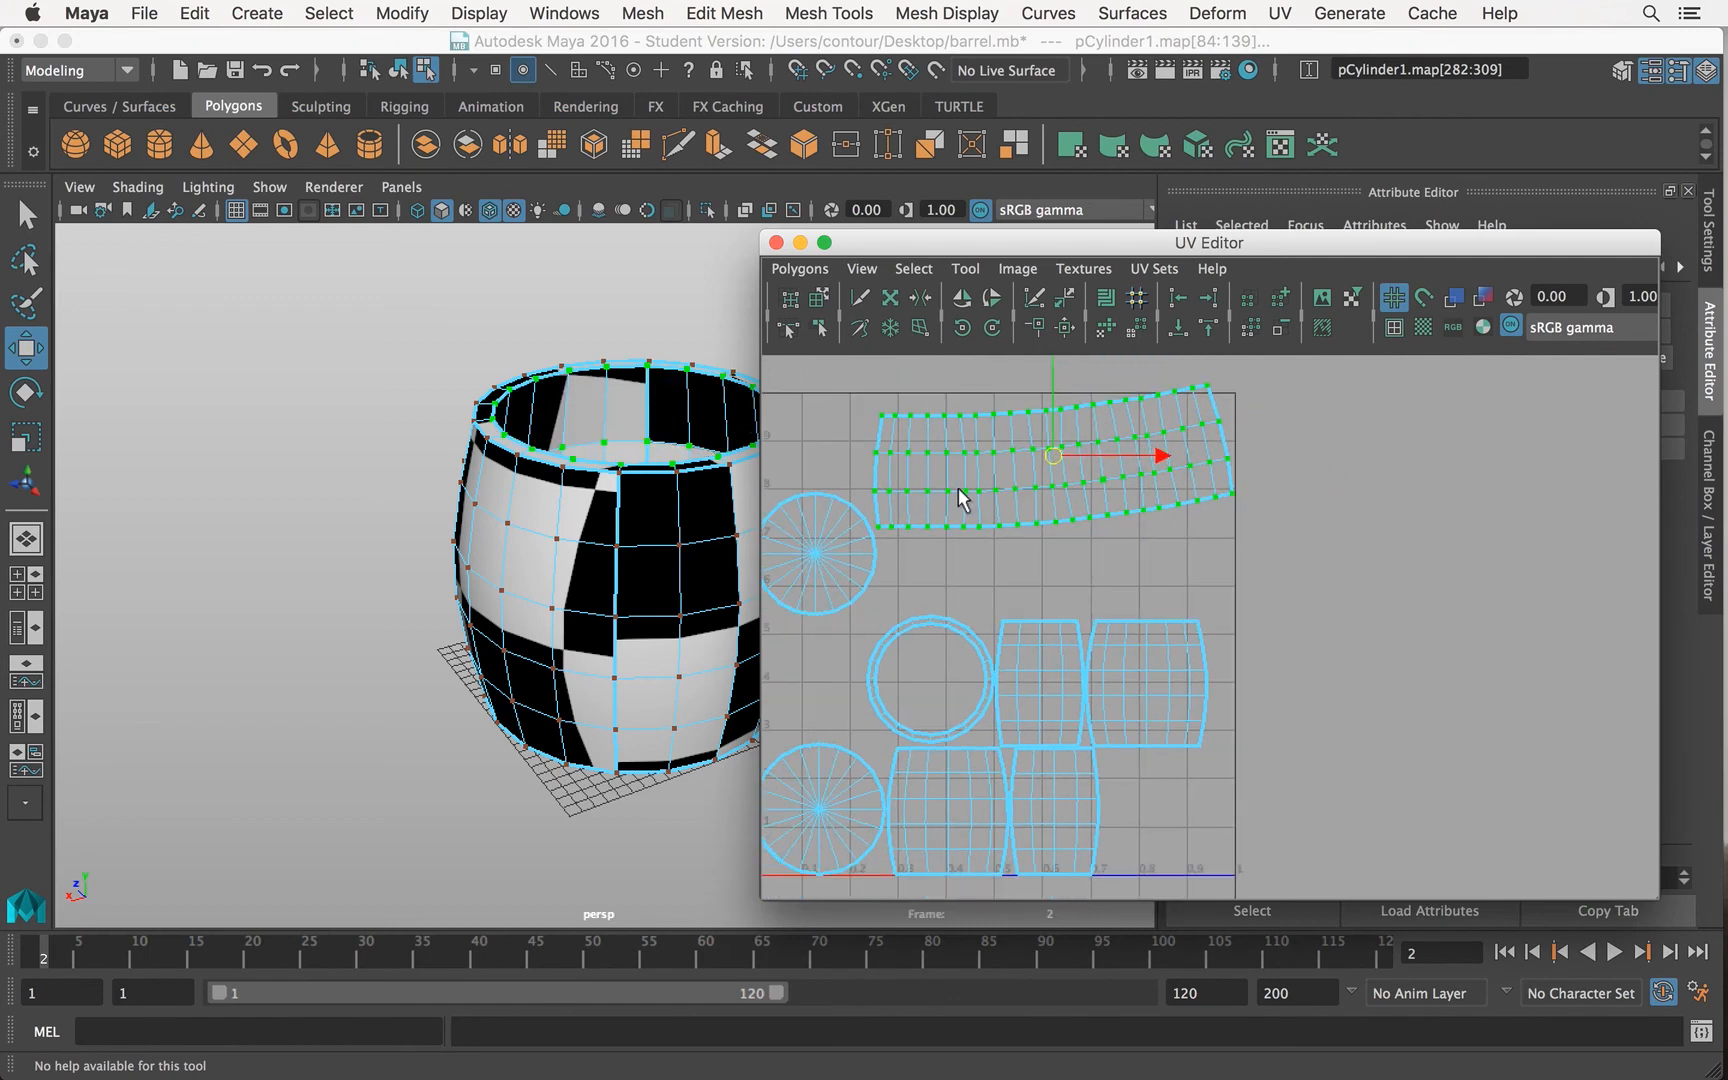
middle_click_drag(958, 497, 1006, 508, "alt")
key("e")
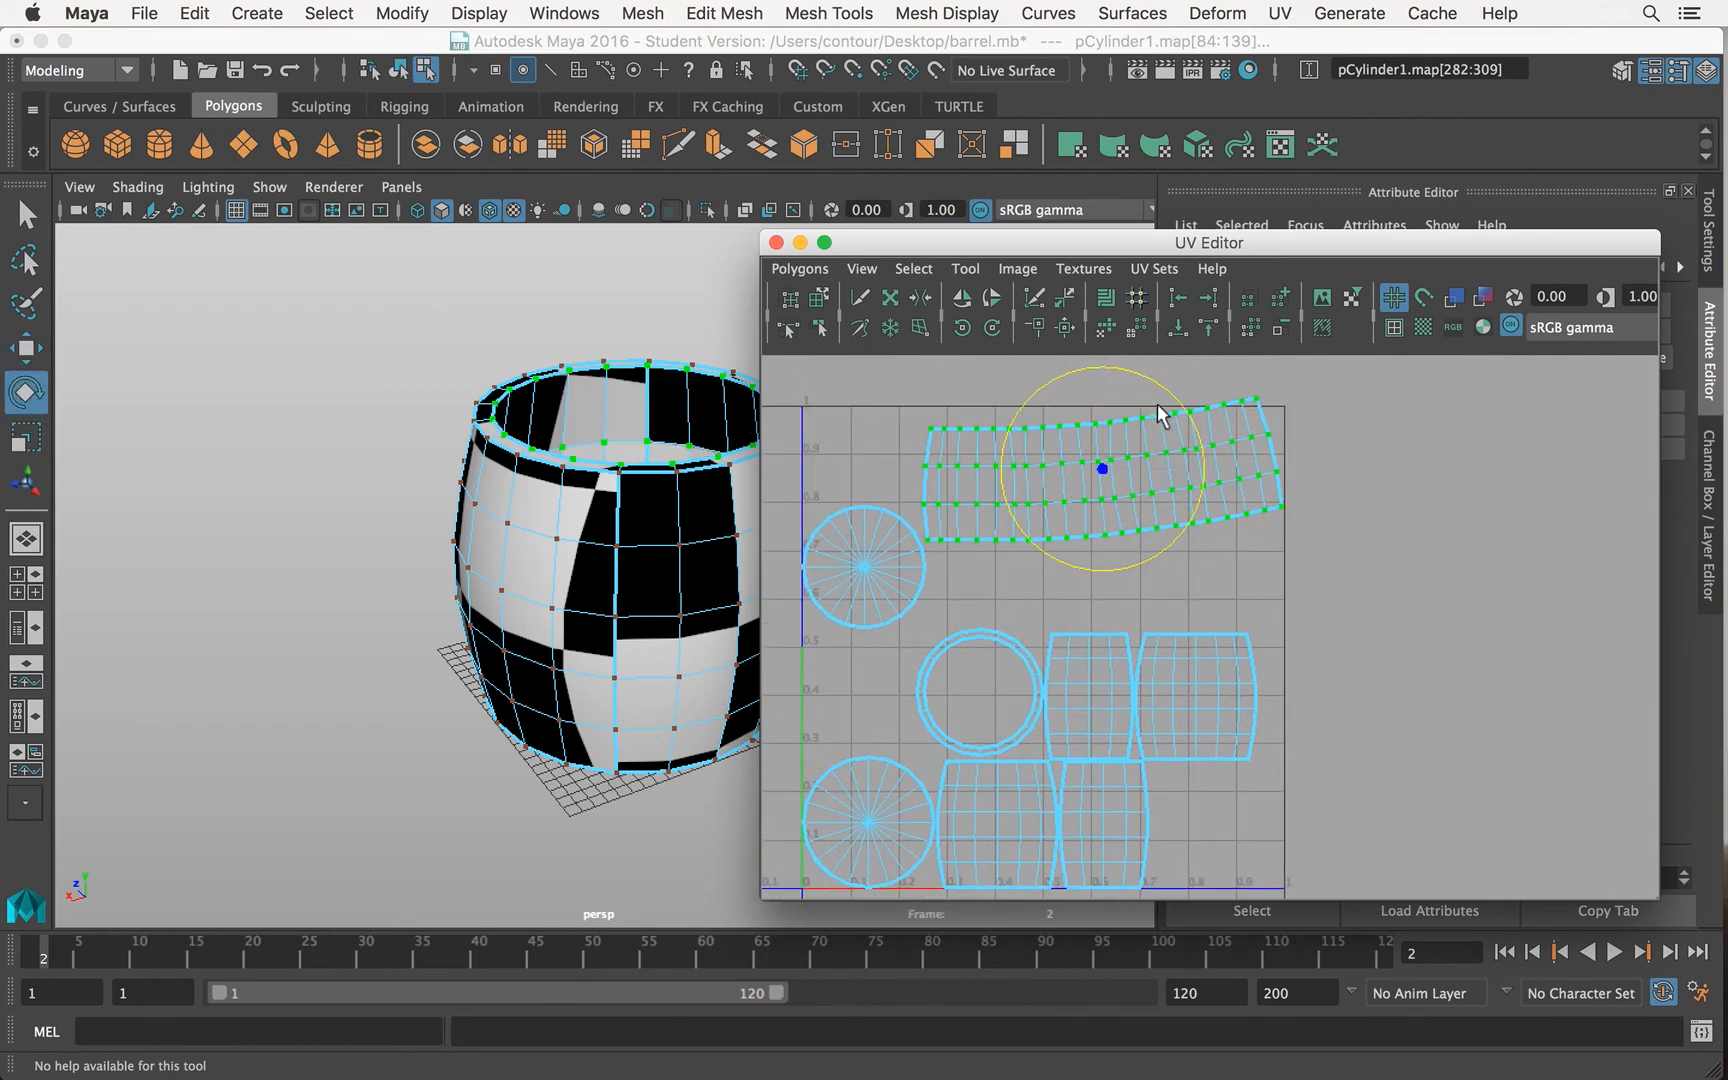
left_click_drag(1168, 400, 1177, 402)
Step: Unfold the selected inner wall shell with a horizontal constraint, unselected UVs pinned and 5000 maximum iterations, and check the checker pattern on the barrel
key("q")
left_click(800, 268)
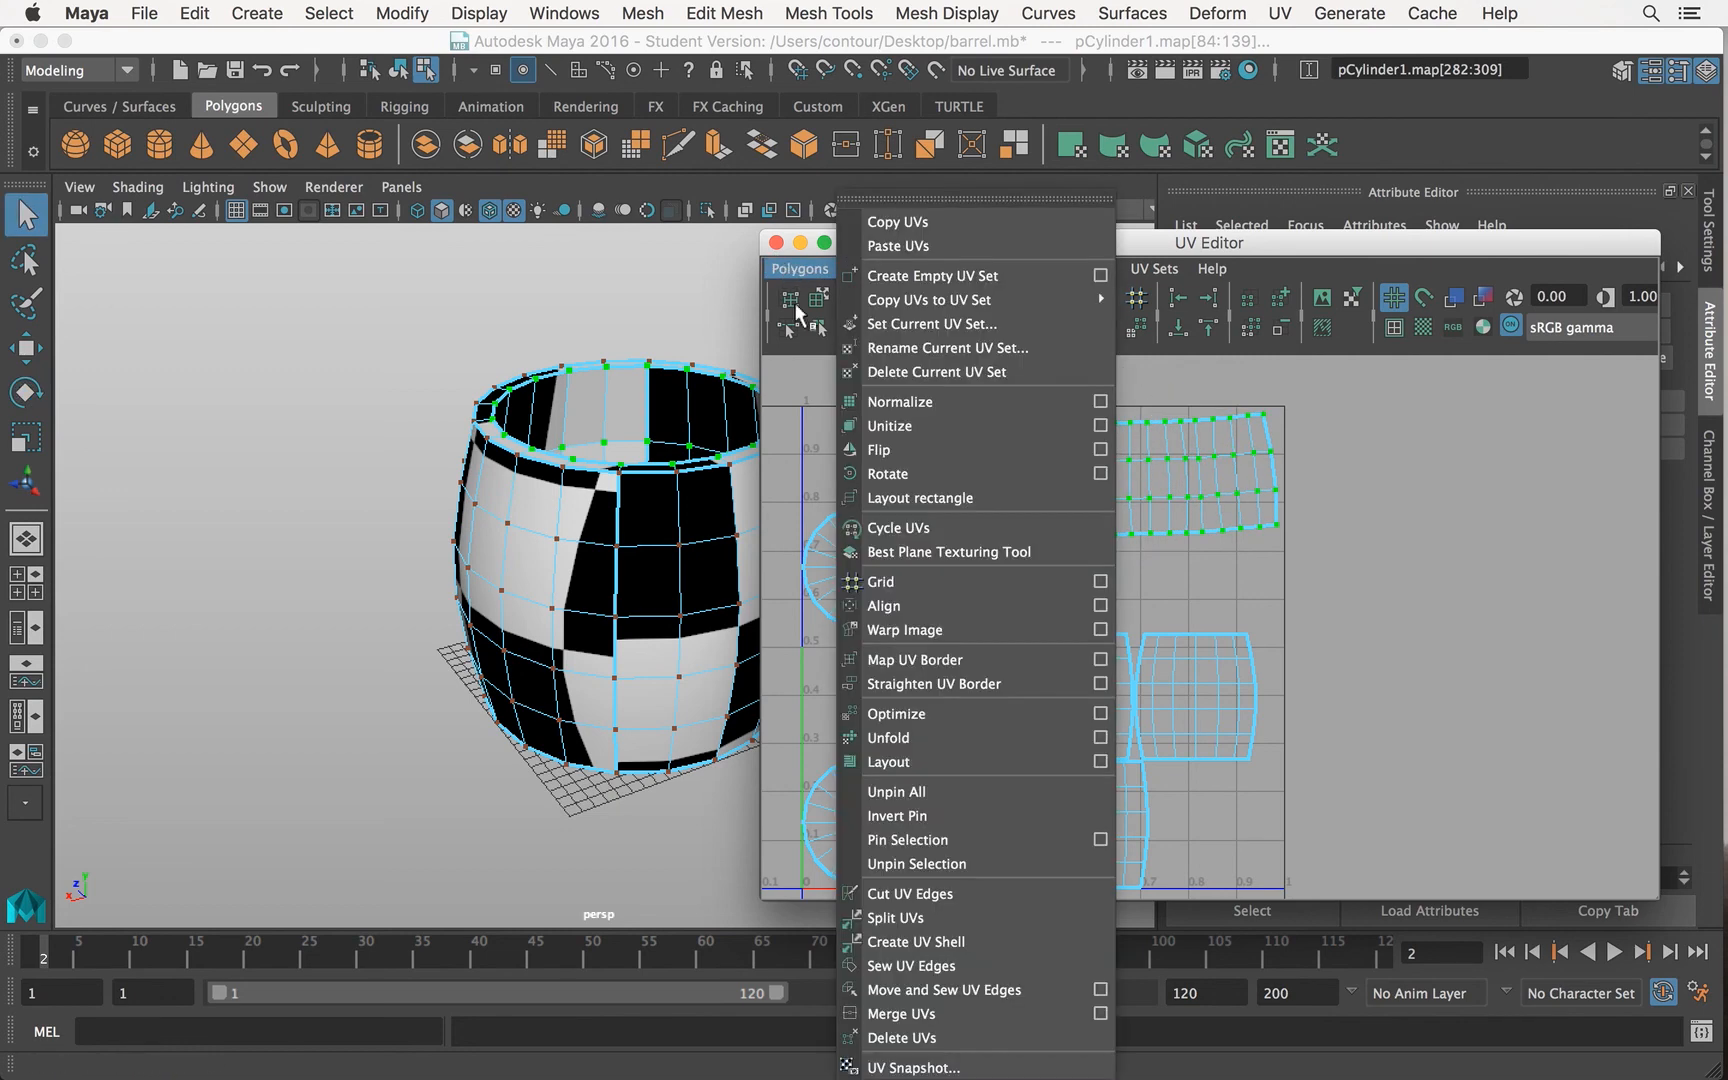
left_click(1101, 738)
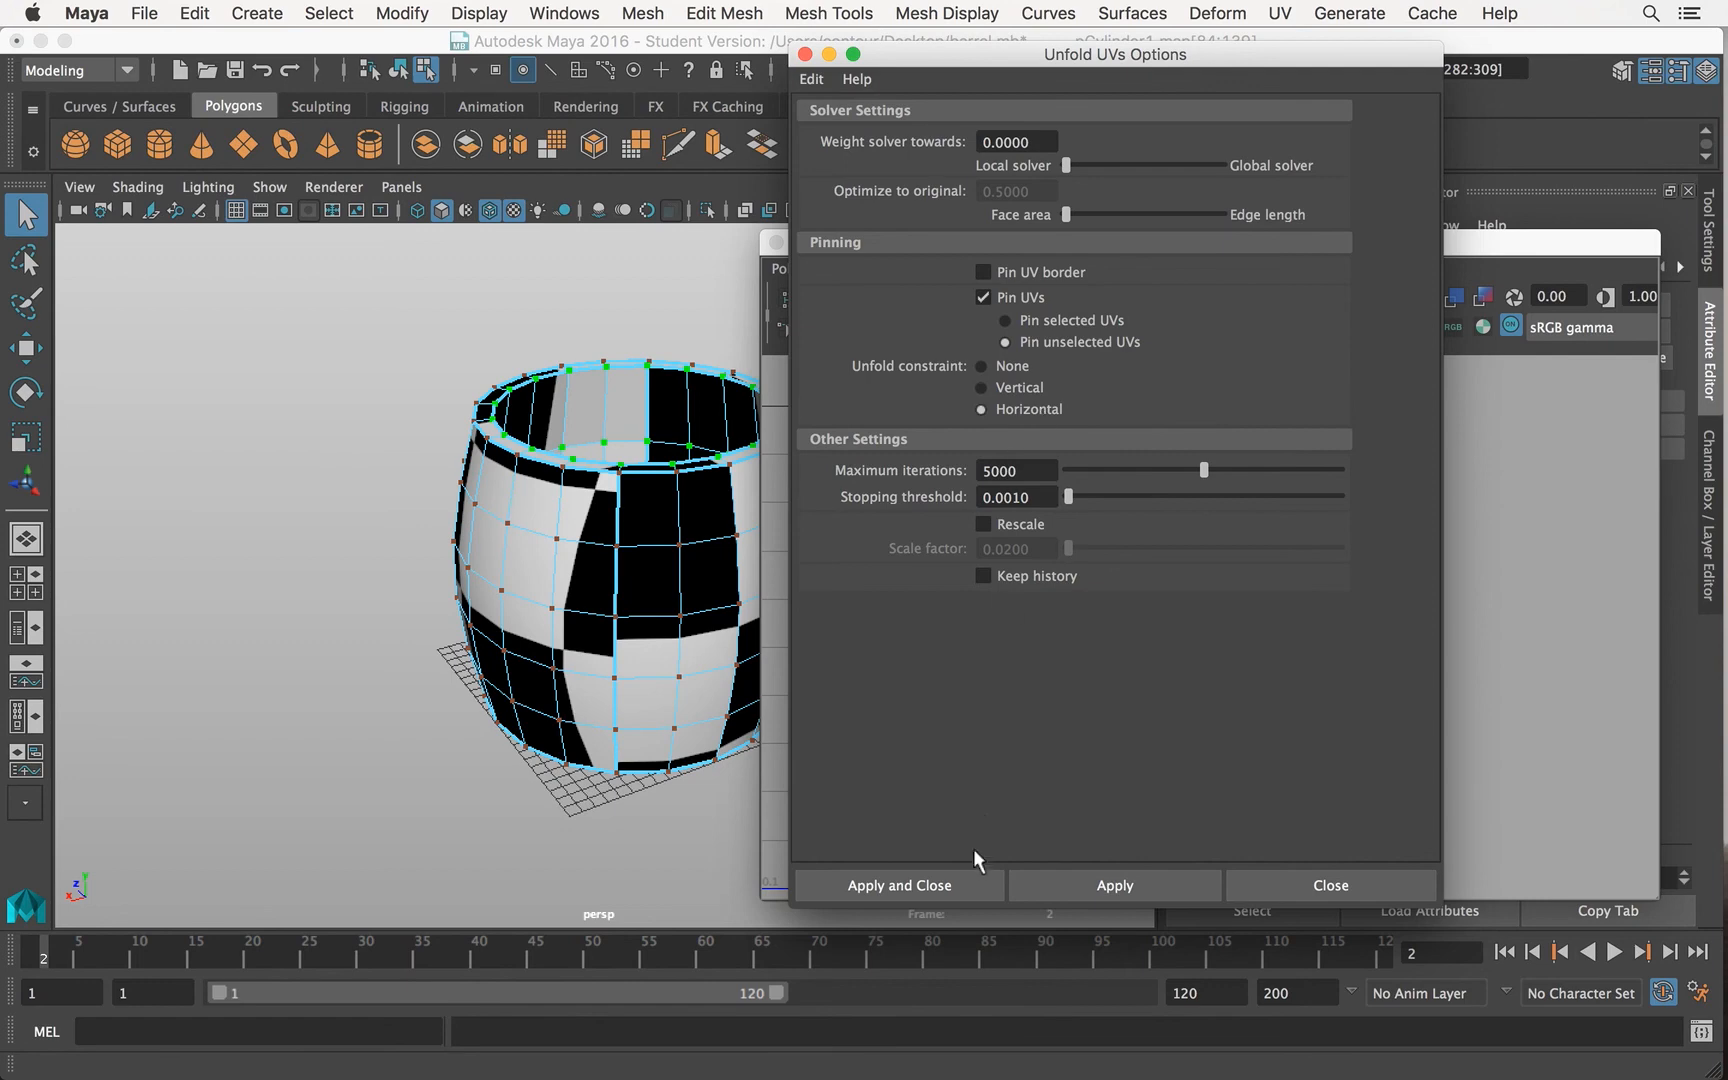
left_click(963, 880)
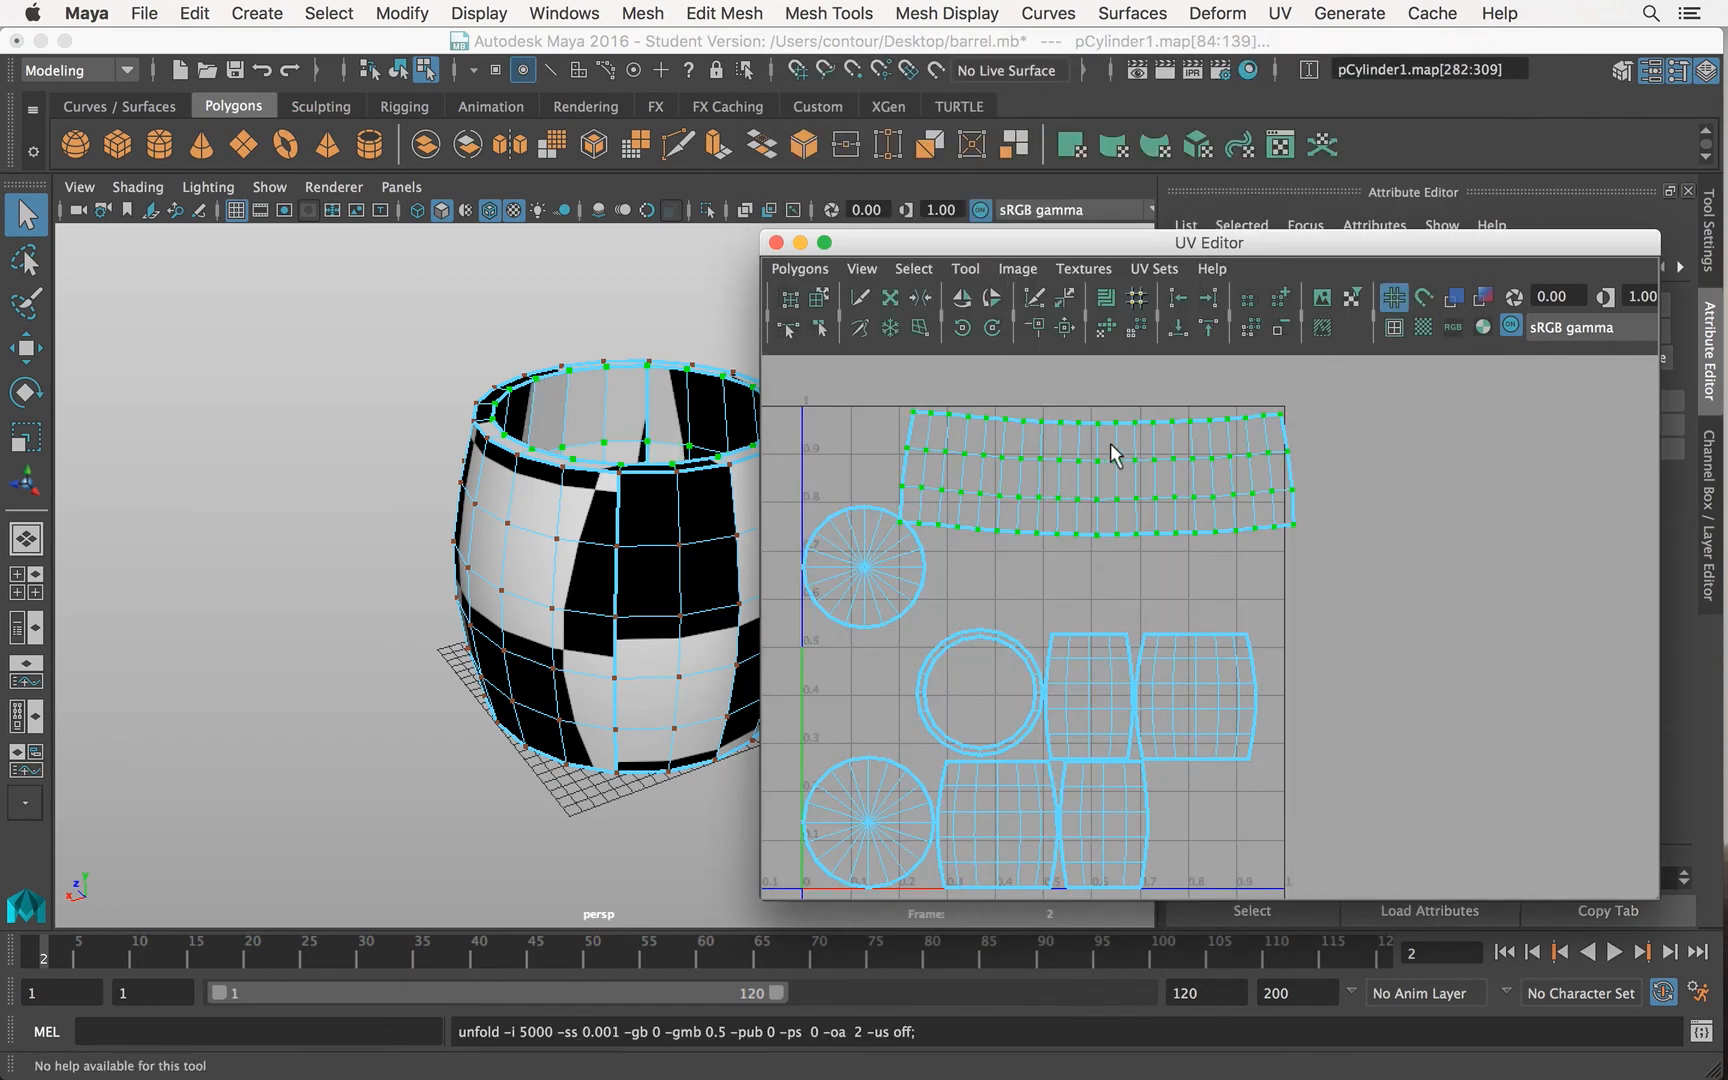
mouse_move(1118, 499)
right_mouse_down("alt")
mouse_move(1041, 507)
mouse_move(1109, 499)
right_mouse_up("alt")
mouse_move(993, 470)
middle_mouse_down("alt")
mouse_move(1026, 474)
mouse_move(982, 486)
middle_mouse_up("alt")
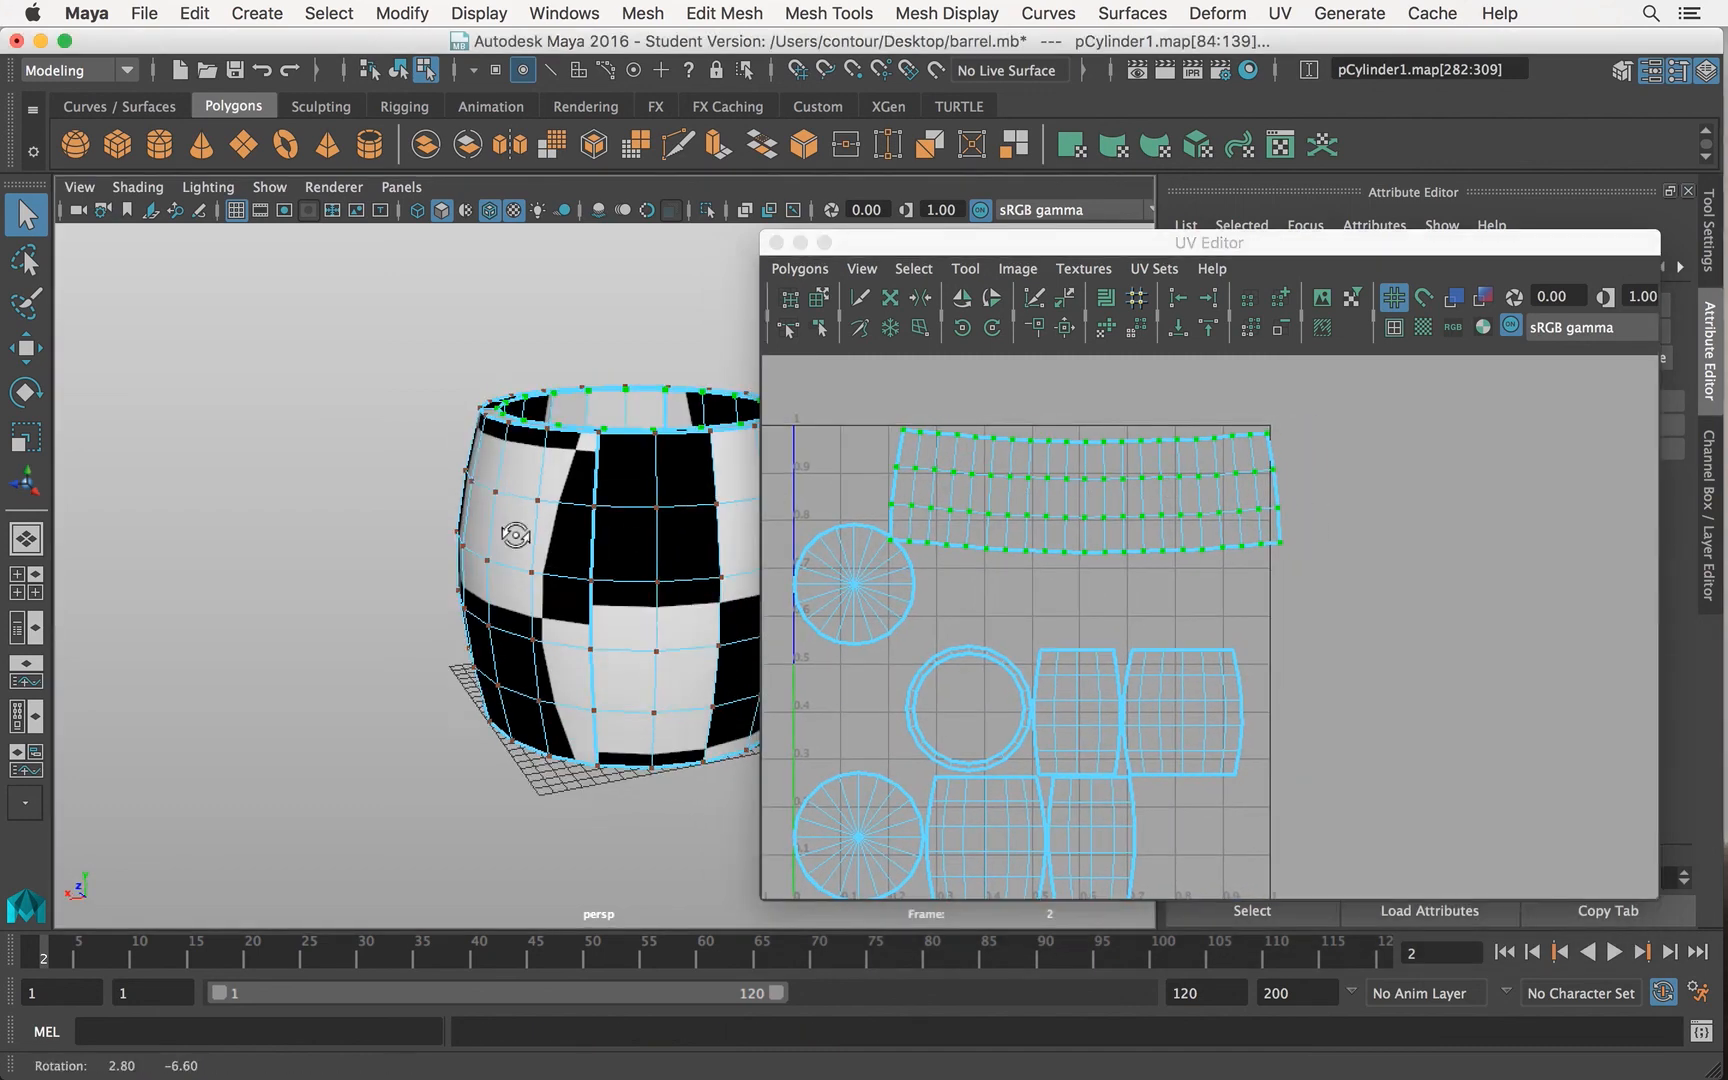
left_click_drag(600, 620, 893, 545, "alt")
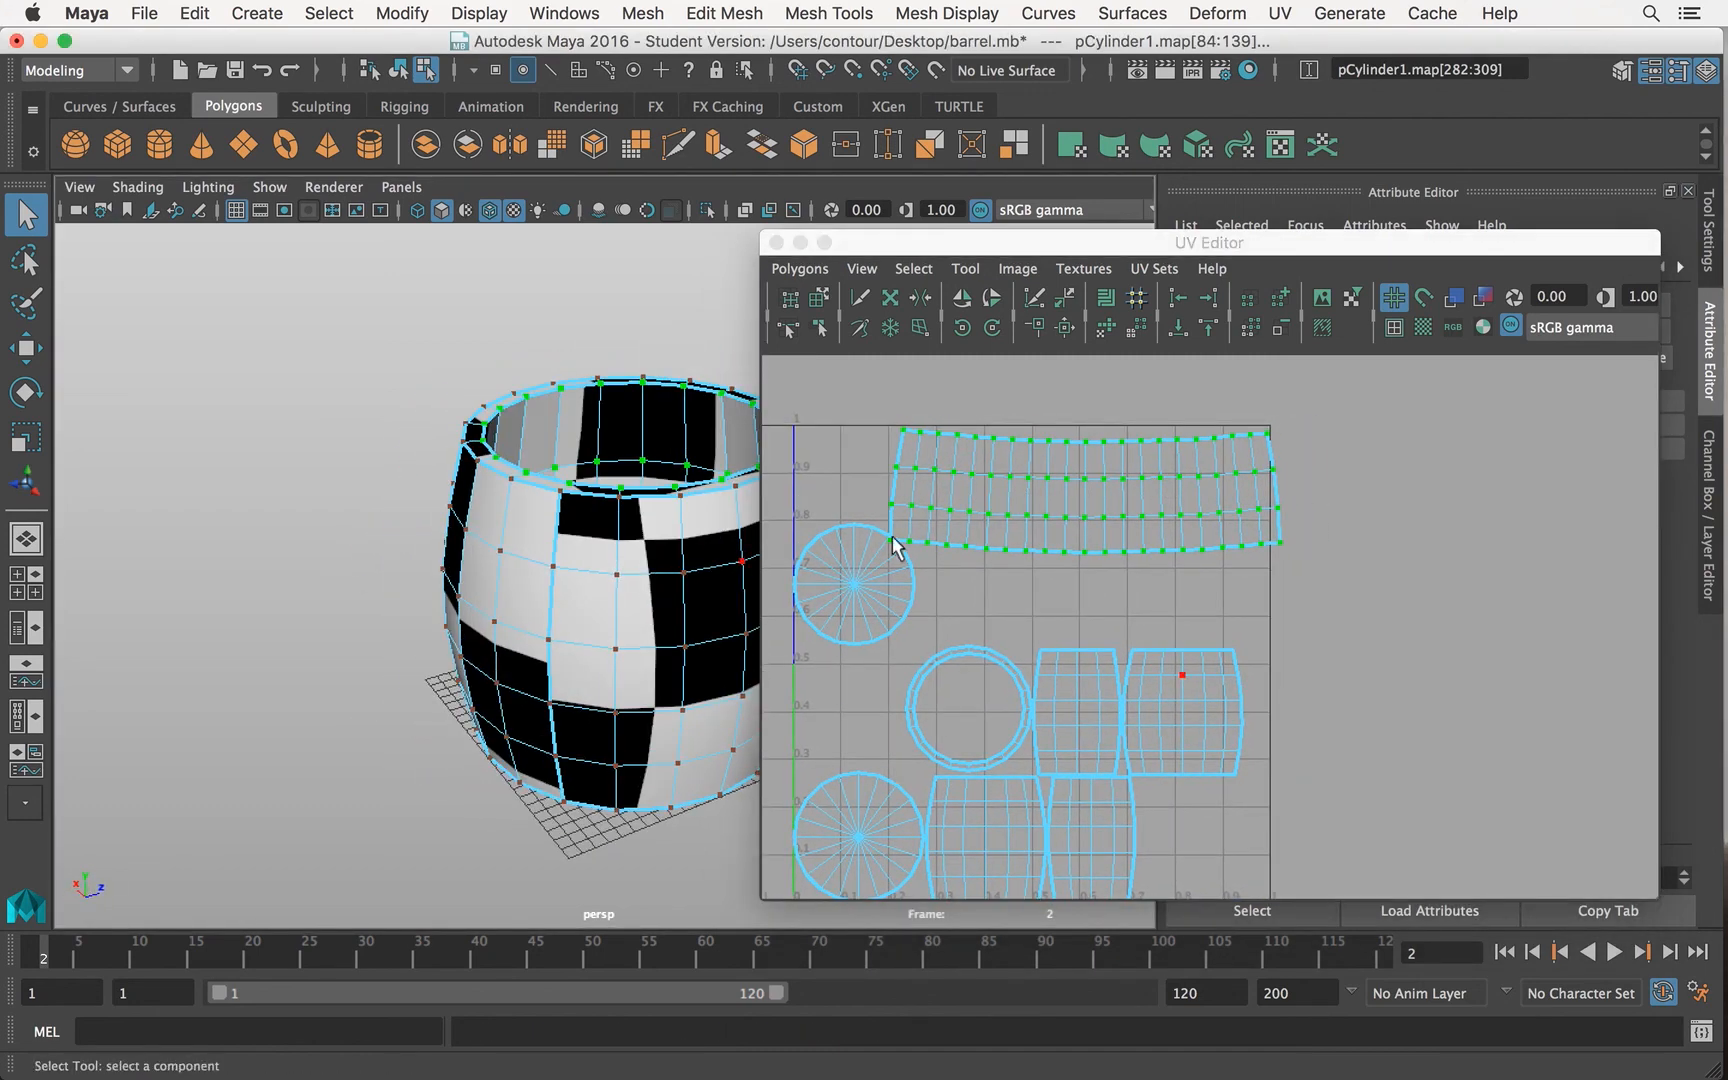
Step: Select two border edges of the narrow outer wall shell beside the rim ring and Move and Sew it to its matching shell in the lowest row
mouse_move(1118, 530)
right_mouse_down()
mouse_move(1226, 510)
mouse_move(1114, 520)
right_mouse_up()
middle_click_drag(1165, 597, 1160, 527, "alt")
double_click(1113, 595)
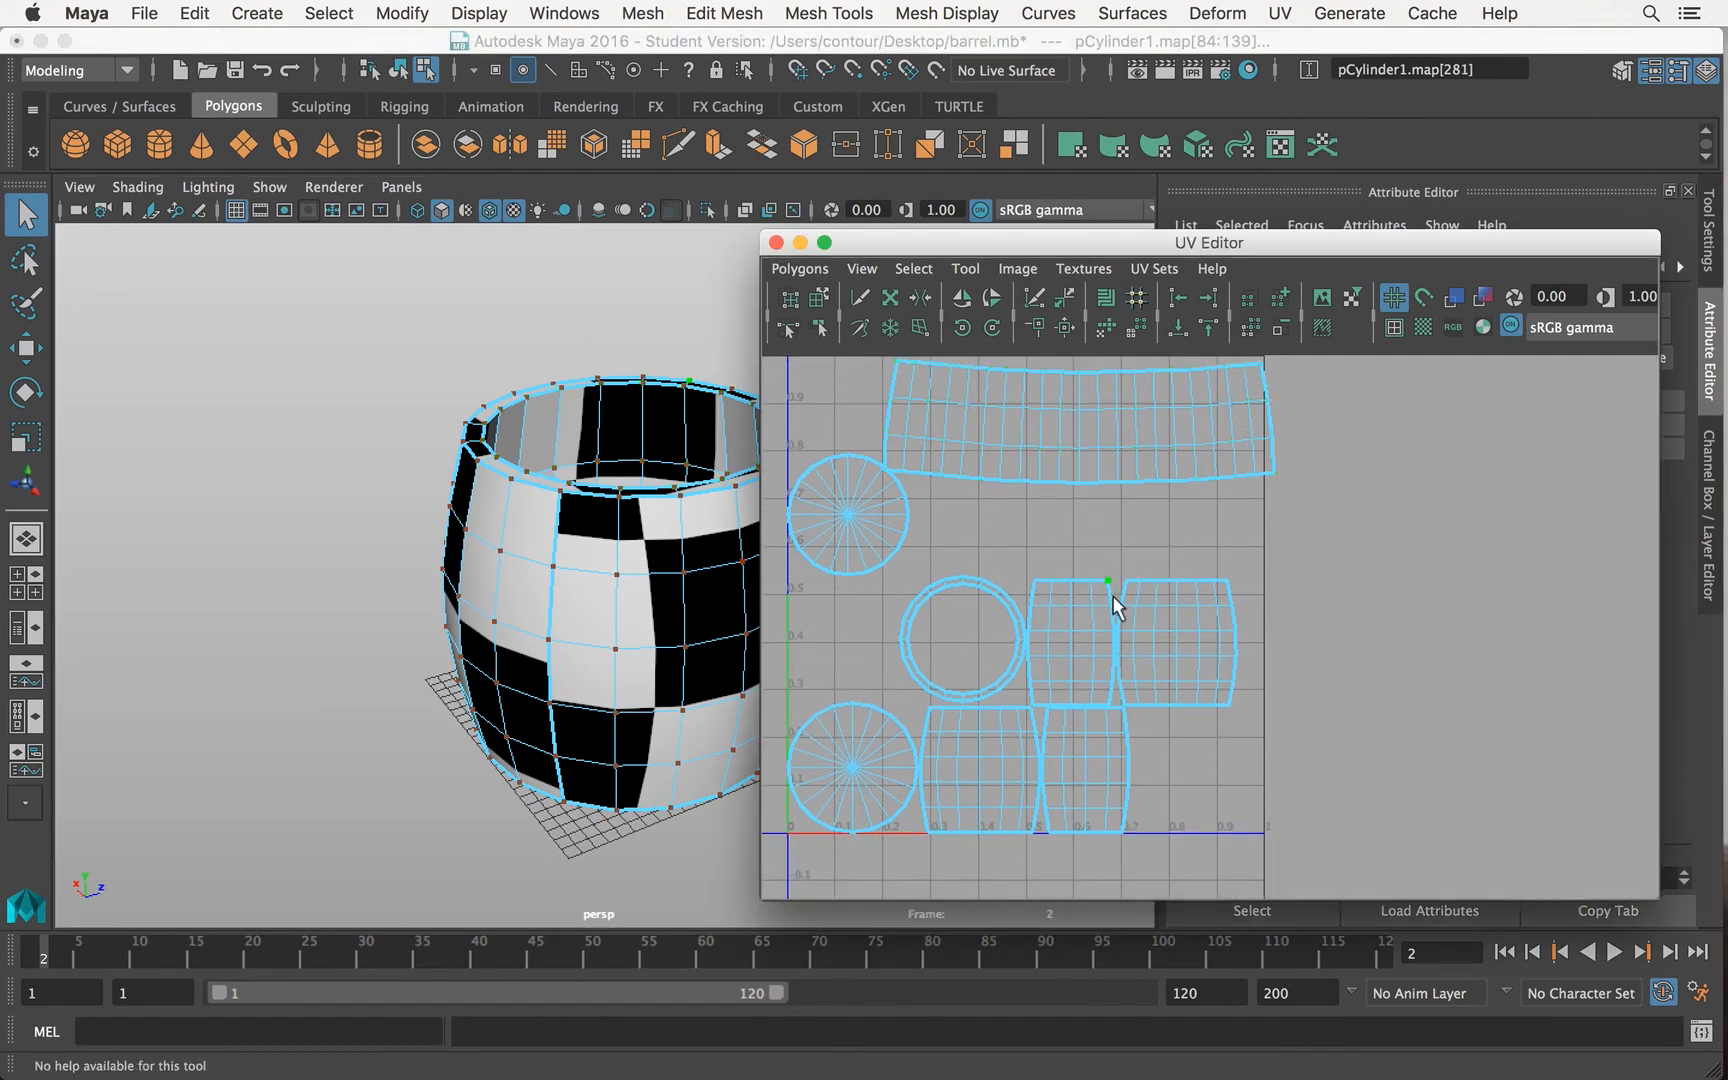
right_click_drag(1075, 633, 1070, 575)
left_click(1112, 612)
left_click(1114, 658, "shift")
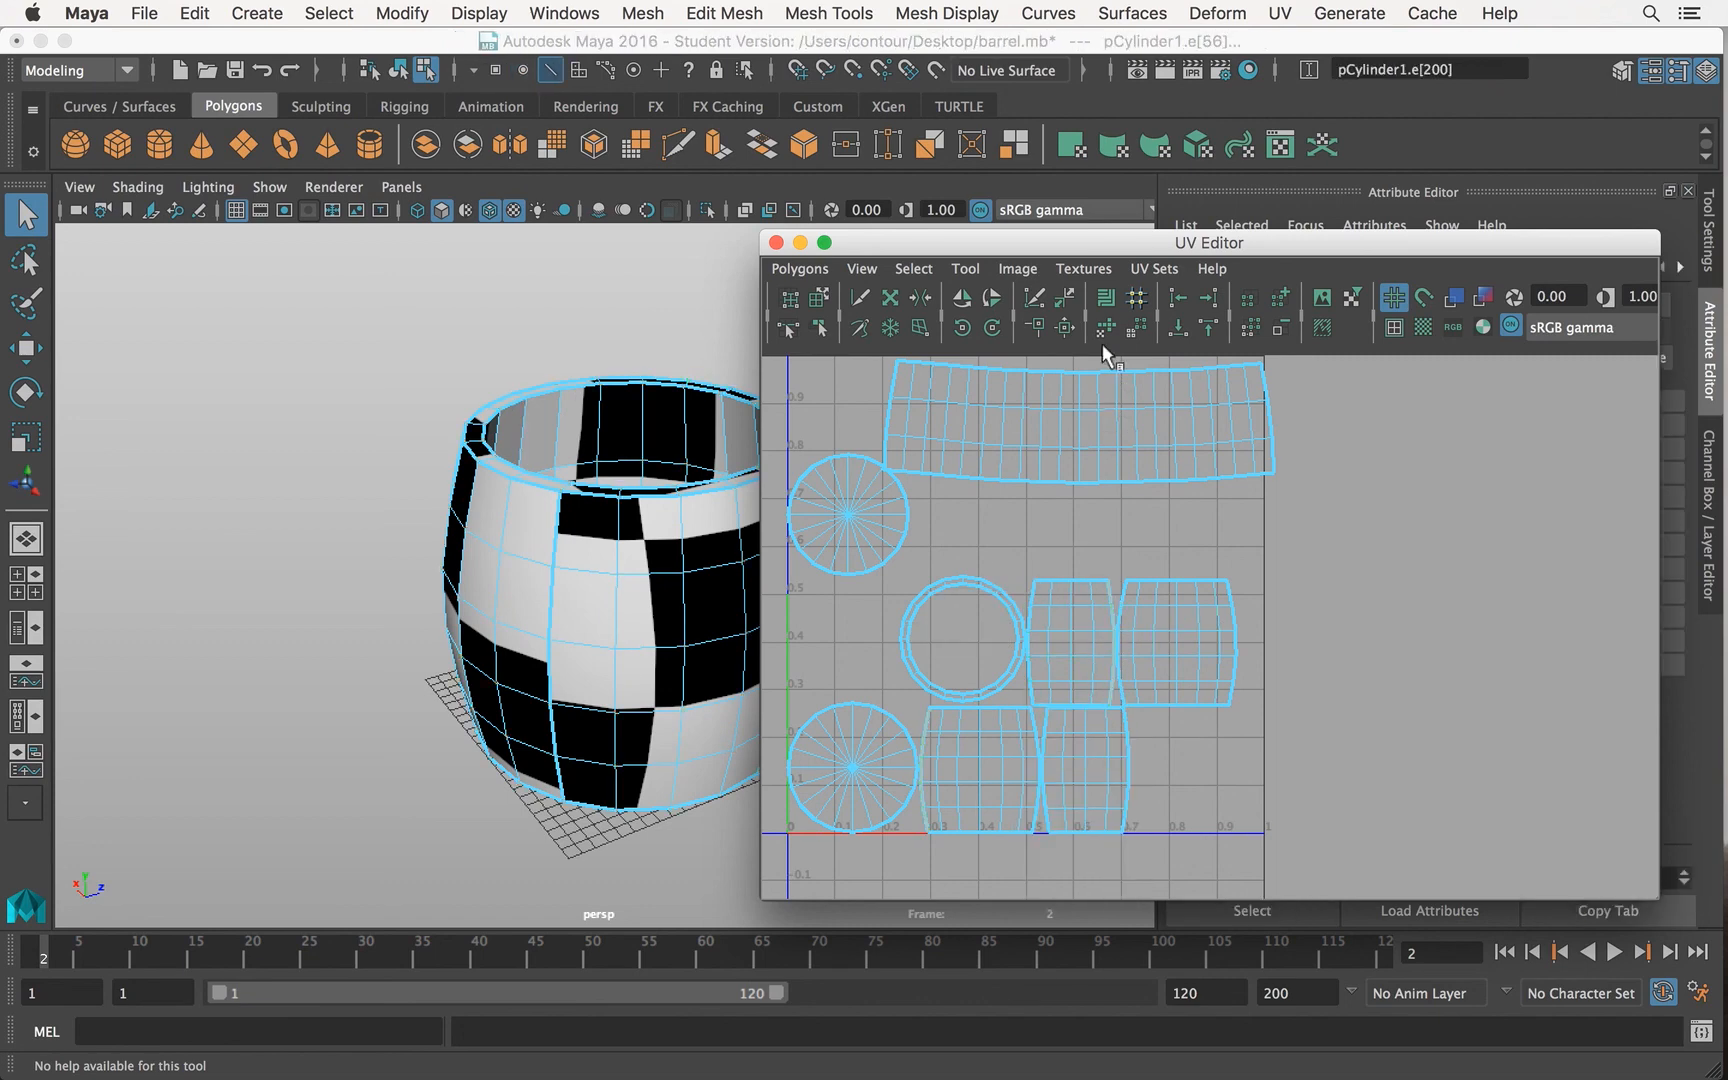
left_click(1064, 327)
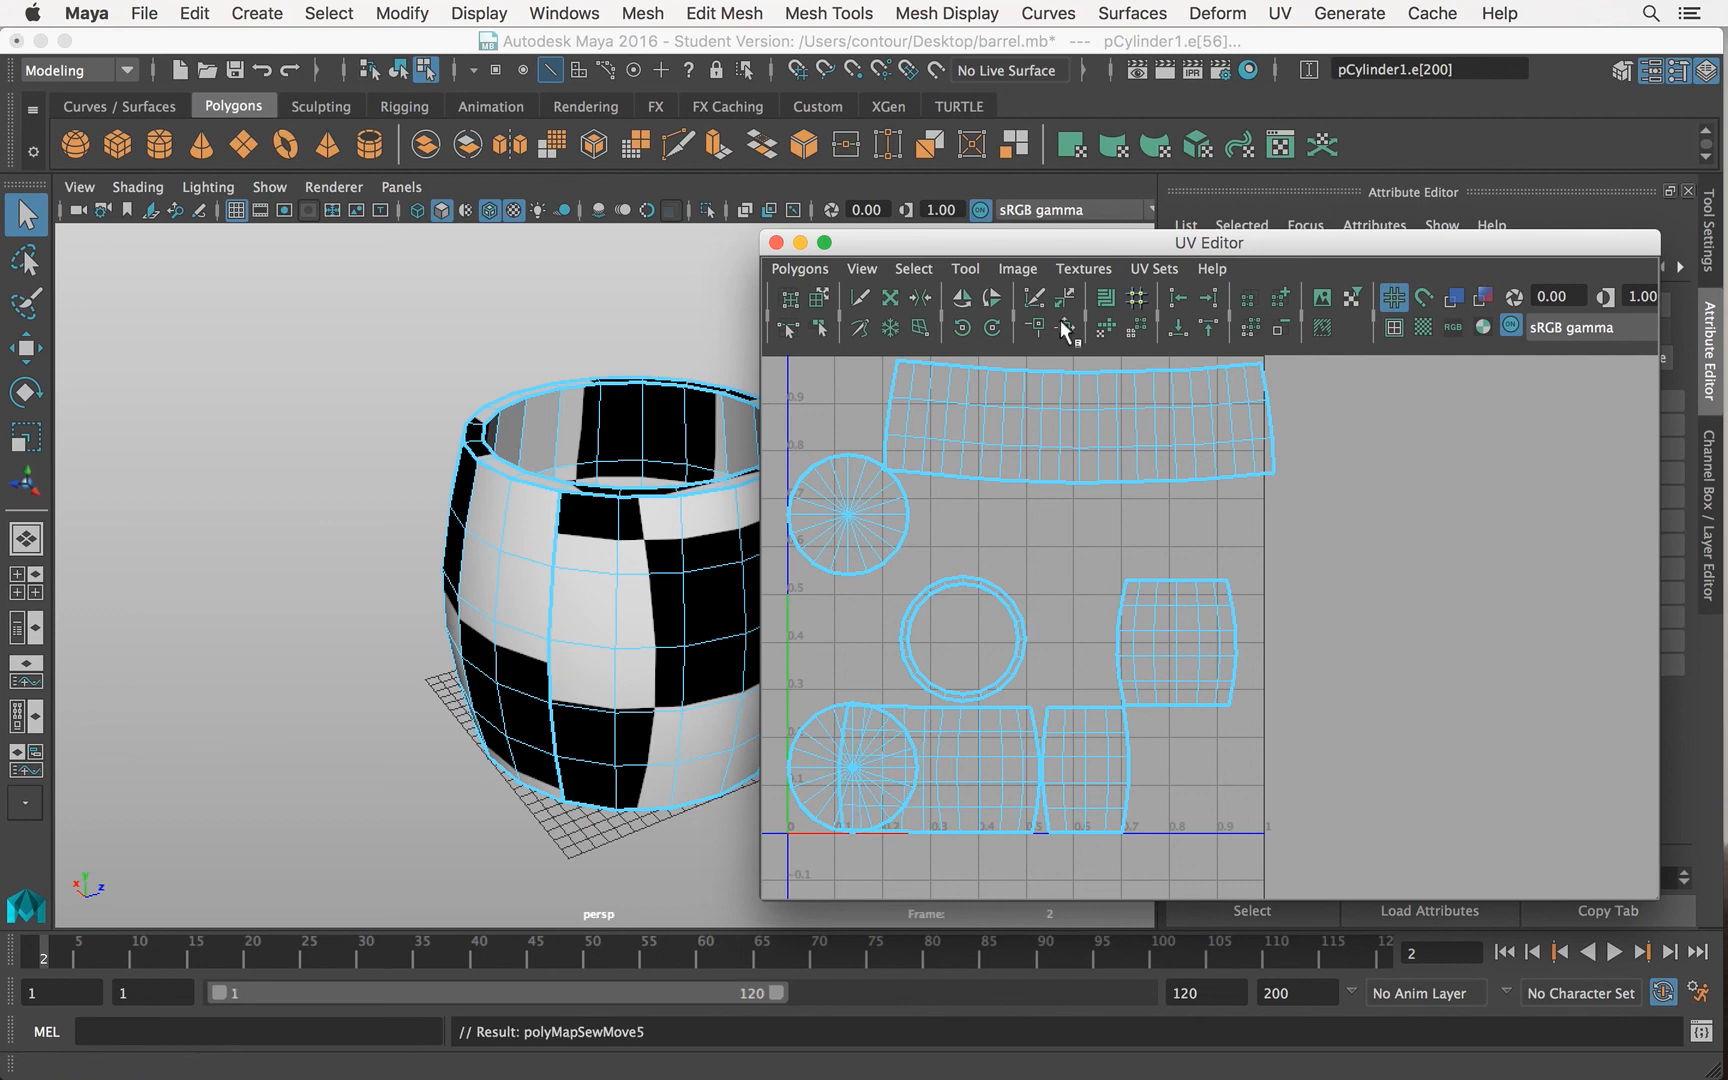
Step: Select the border edges of the narrow shell in the lowest row and Move and Sew it to the wide outer wall shell near the rim ring
left_click(1045, 726)
left_click(1047, 745, "shift")
left_click(1049, 767, "shift")
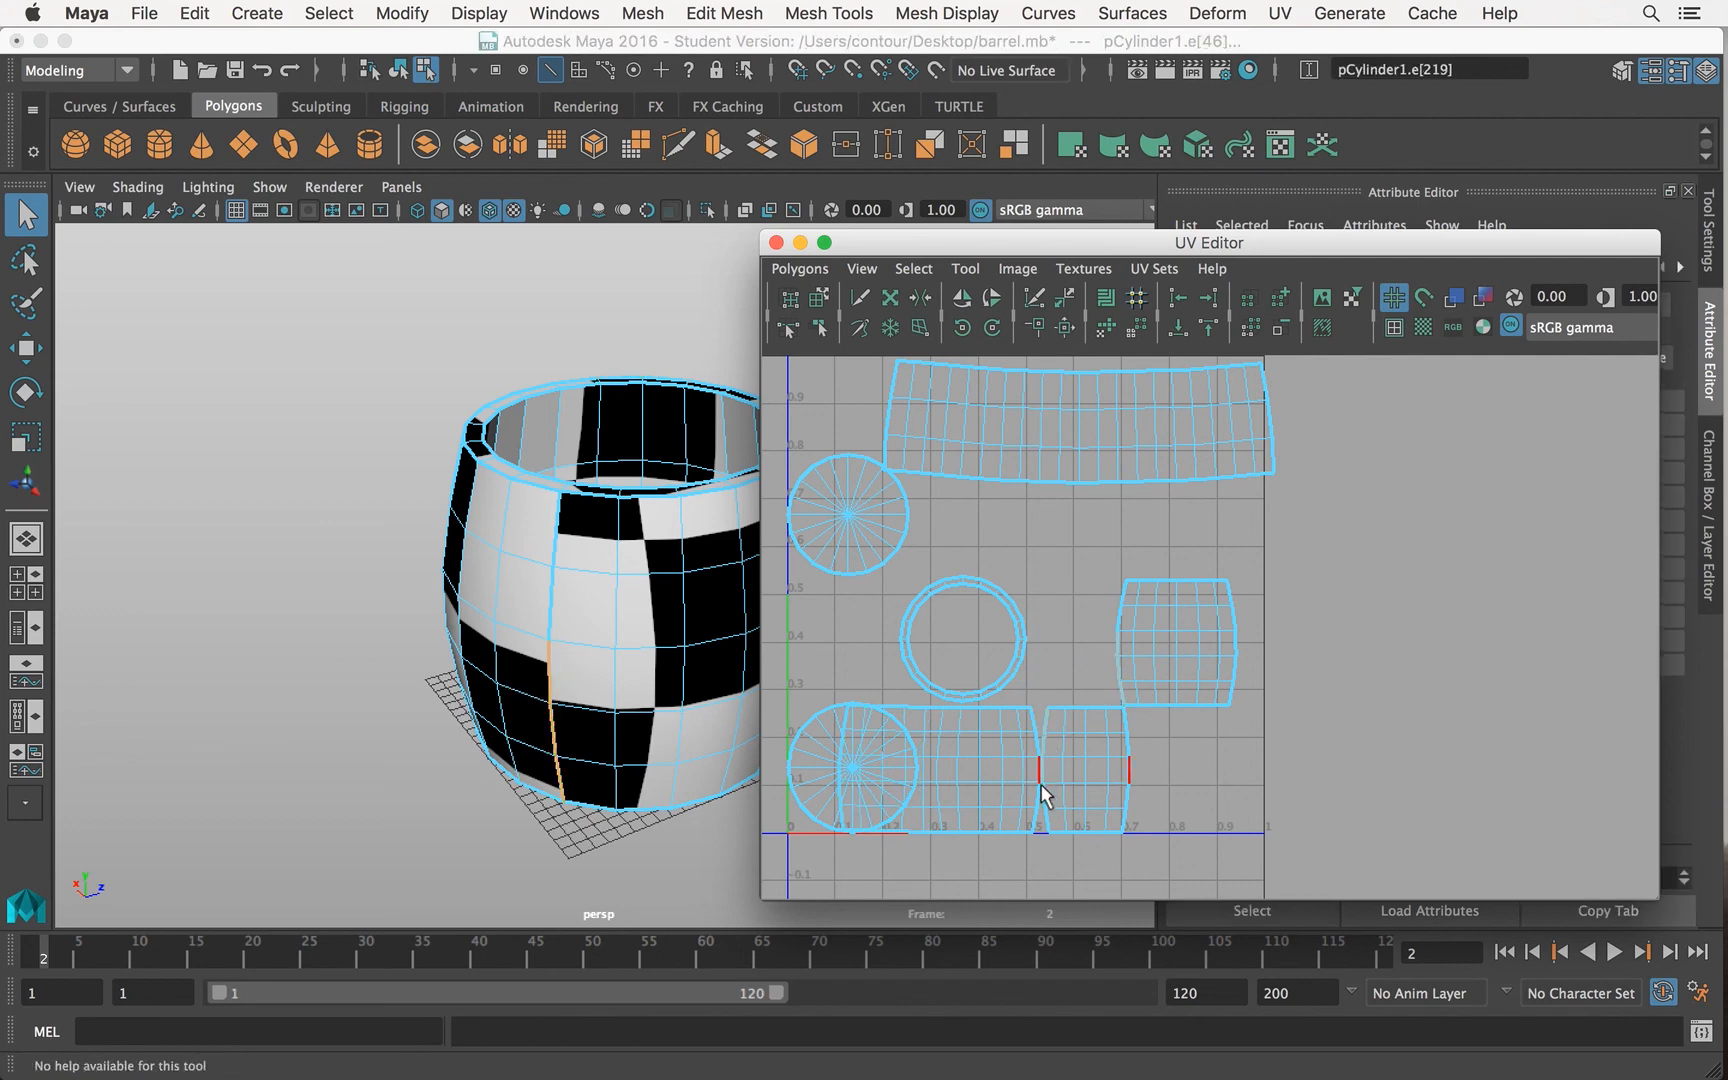
left_click(1048, 793, "shift")
left_click(1052, 812, "shift")
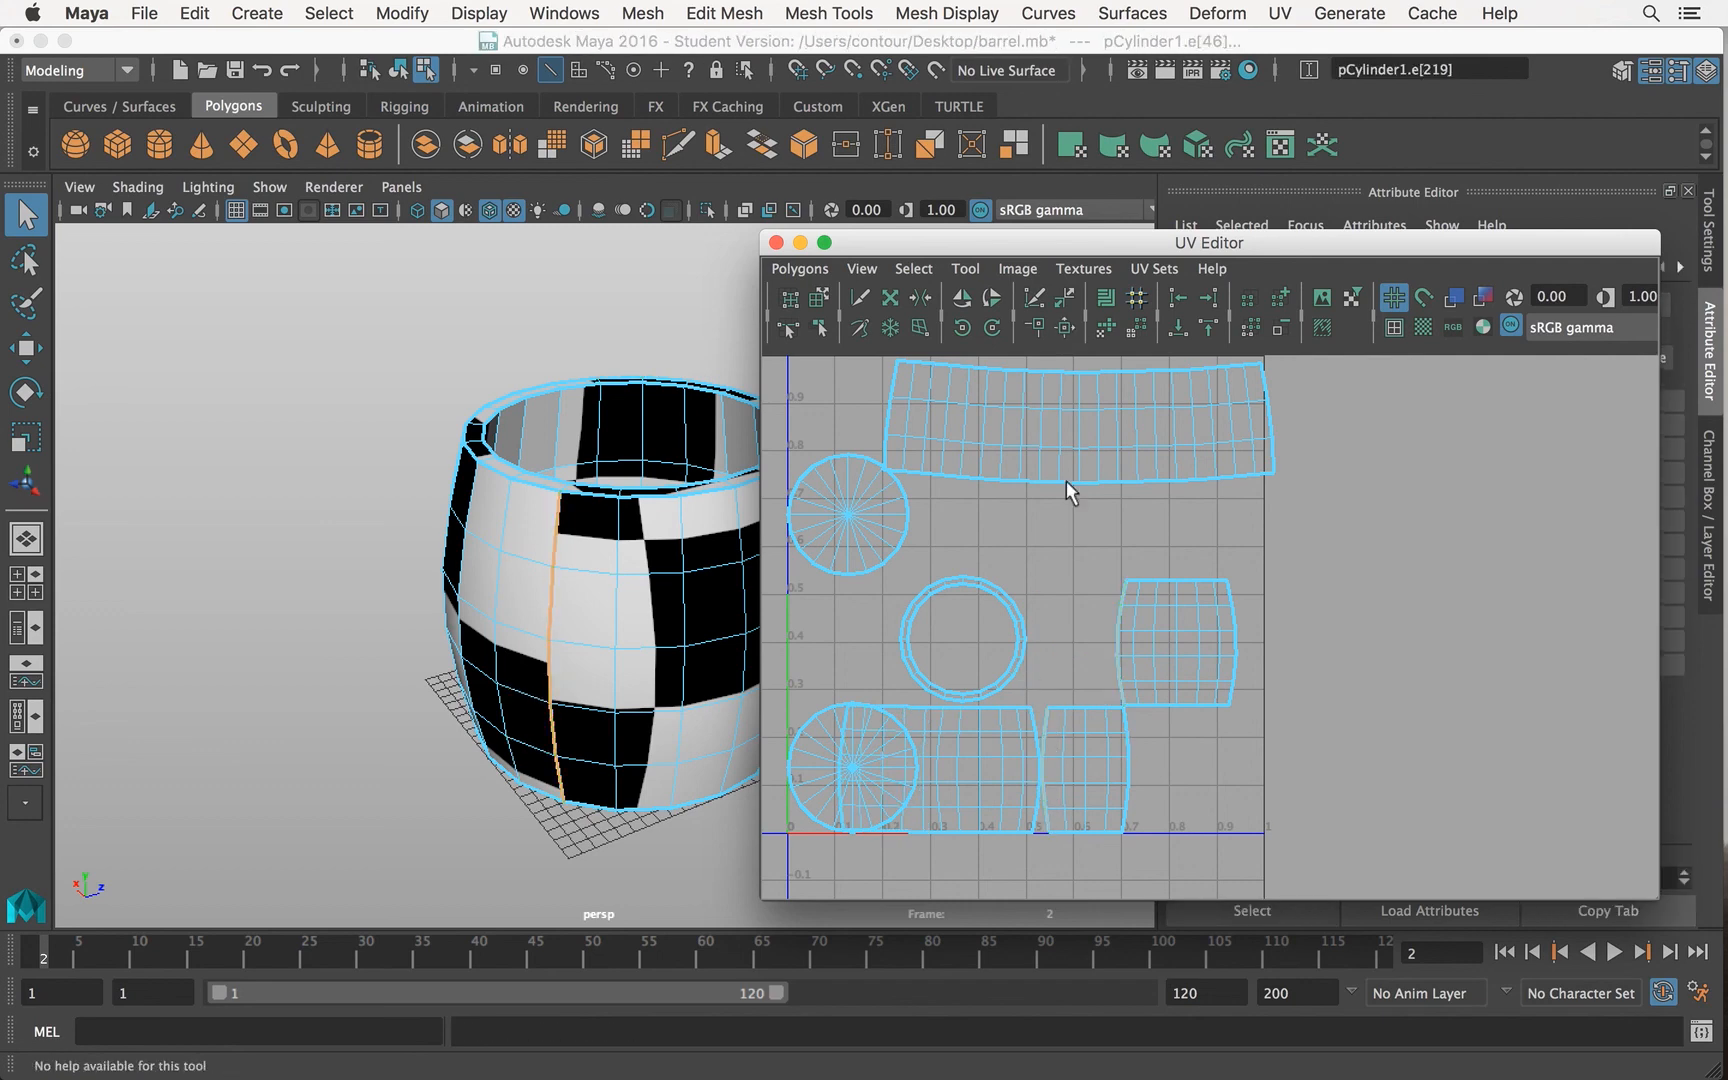
left_click(1066, 331)
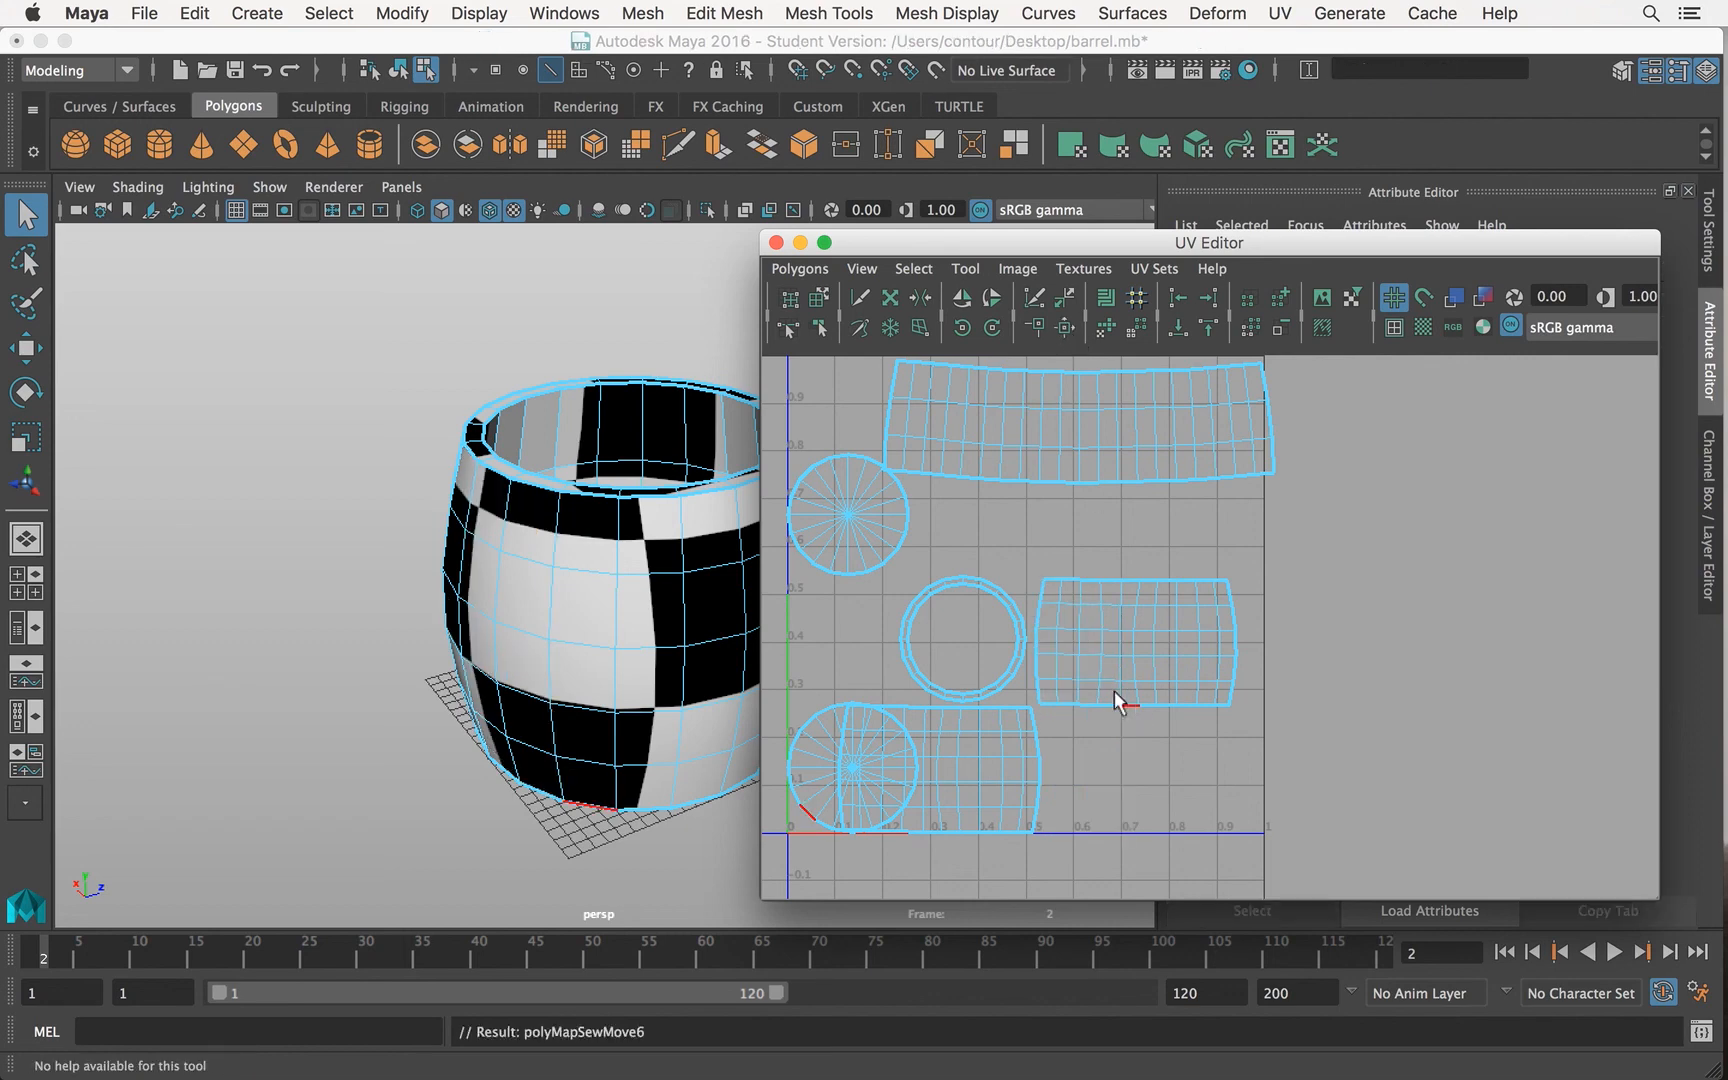
Step: Select the outer border edges of the wall shell beside the rim ring and Move and Sew both outer wall halves into one strip
left_click(1230, 595)
left_click(1237, 615, "shift")
left_click(1238, 640, "shift")
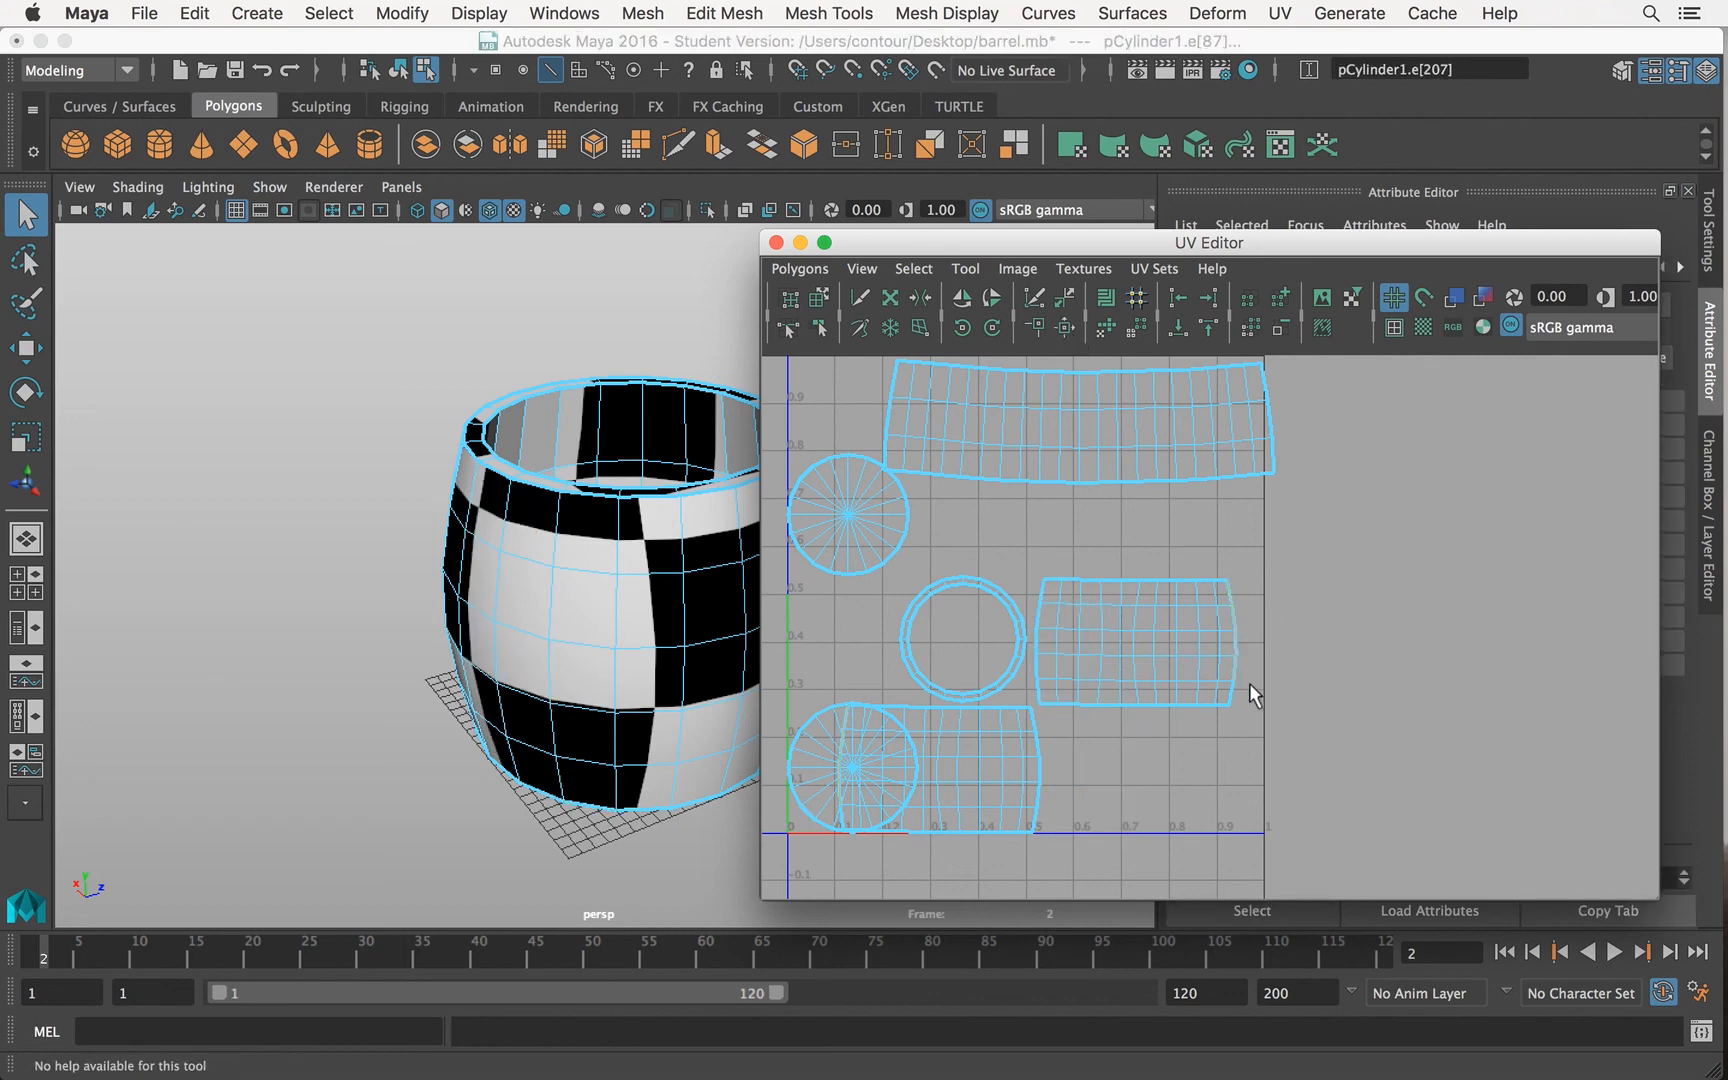
left_click(1071, 325)
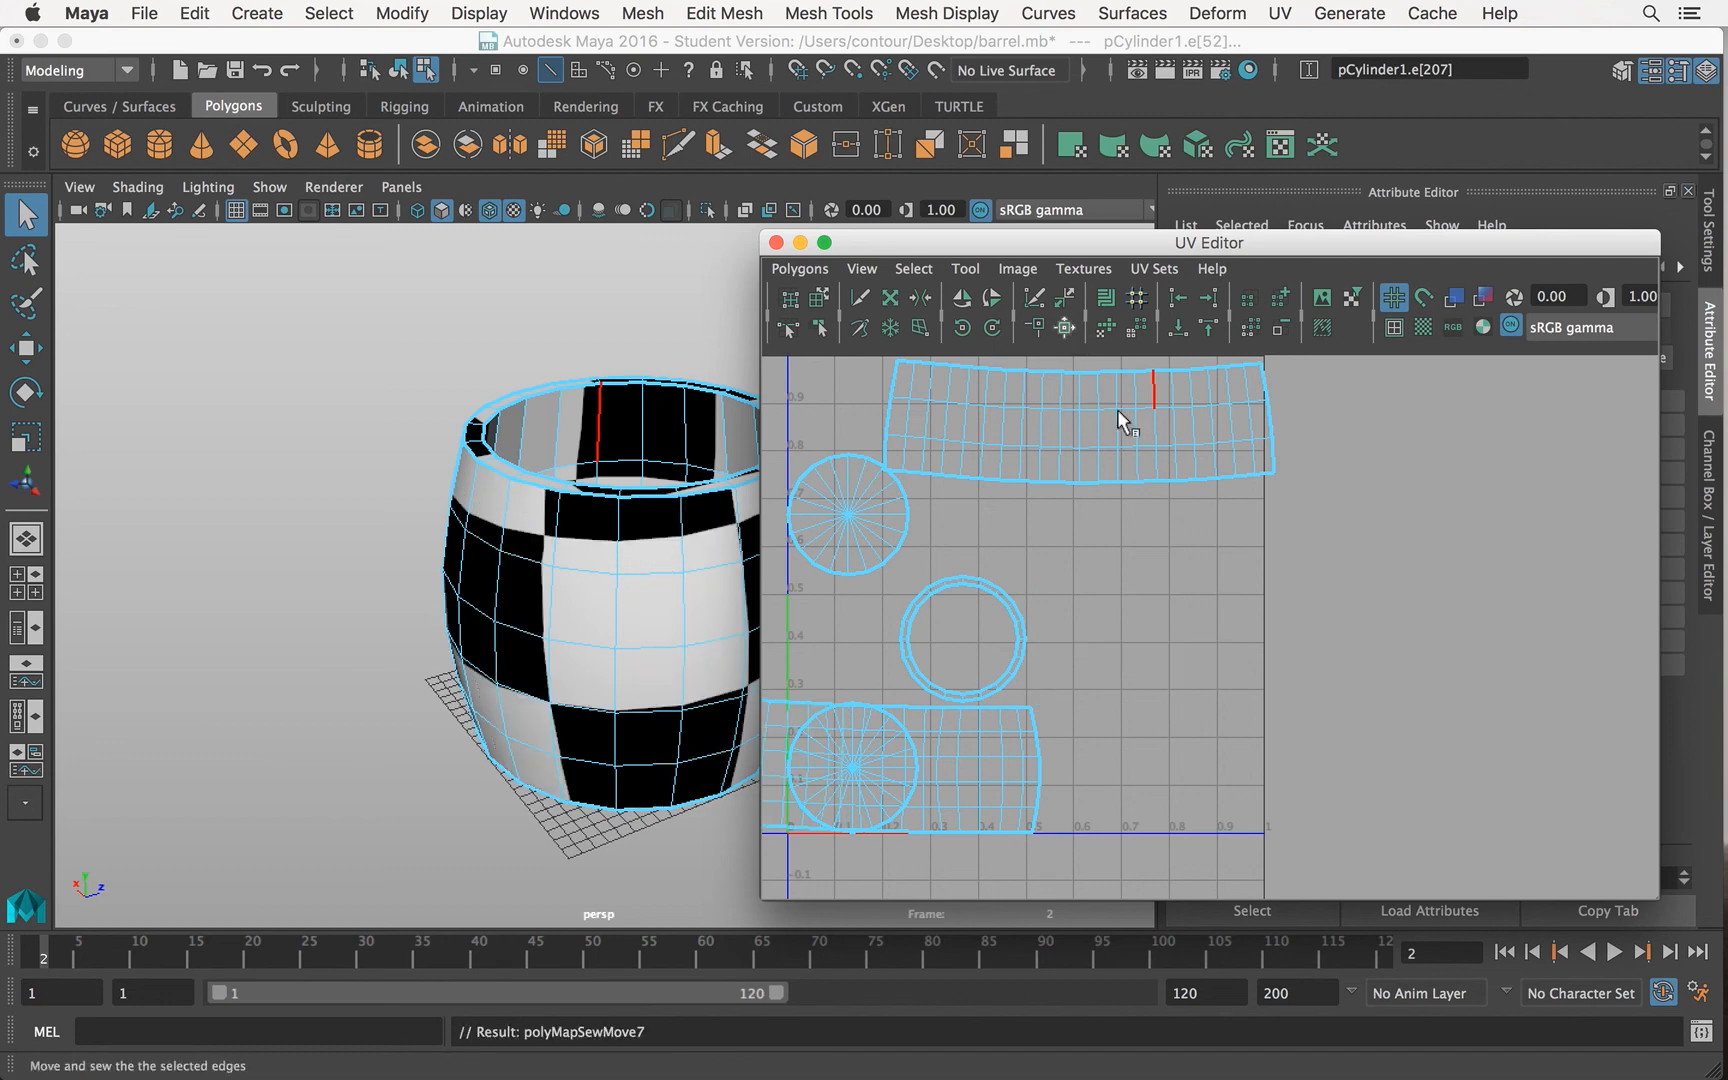
Step: Select the full outer wall UV shell, move it just beneath the inner wall shell and rotate it slightly to level it
right_click_drag(1031, 757, 1062, 755)
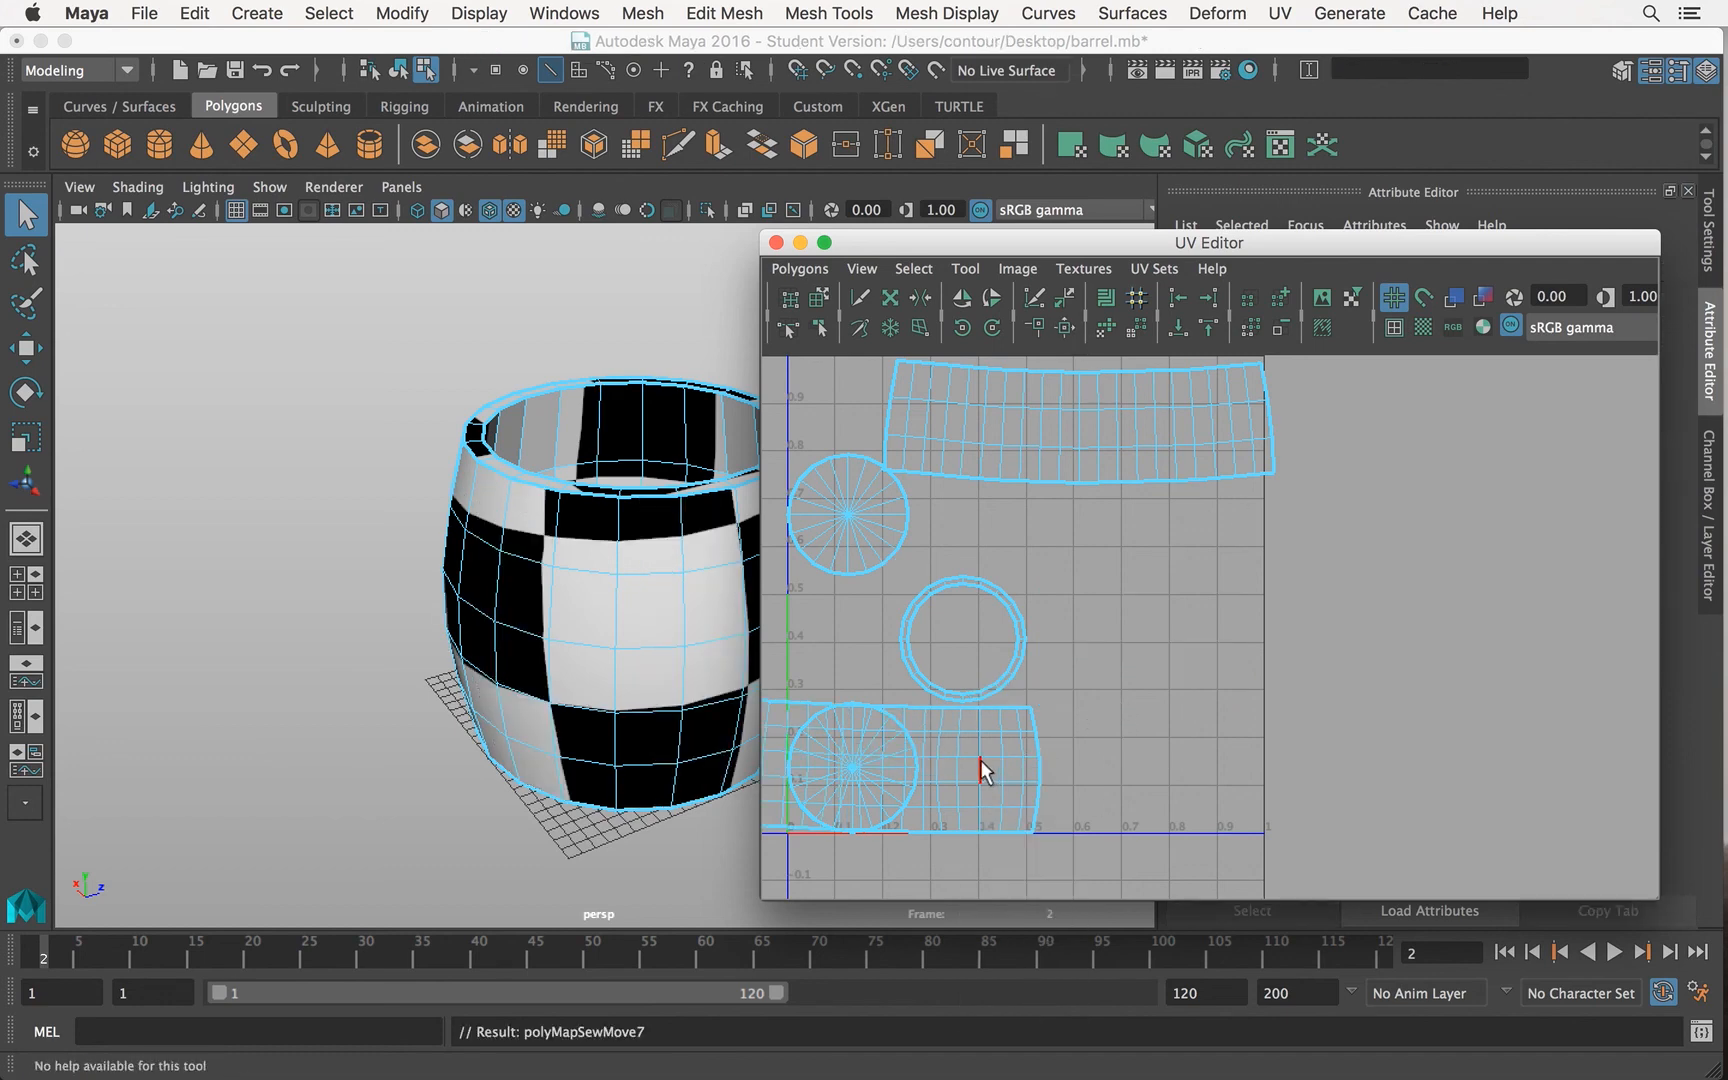
middle_click_drag(976, 764, 1239, 714, "alt")
right_click_drag(1320, 682, 1325, 718)
left_click_drag(1295, 805, 1295, 801)
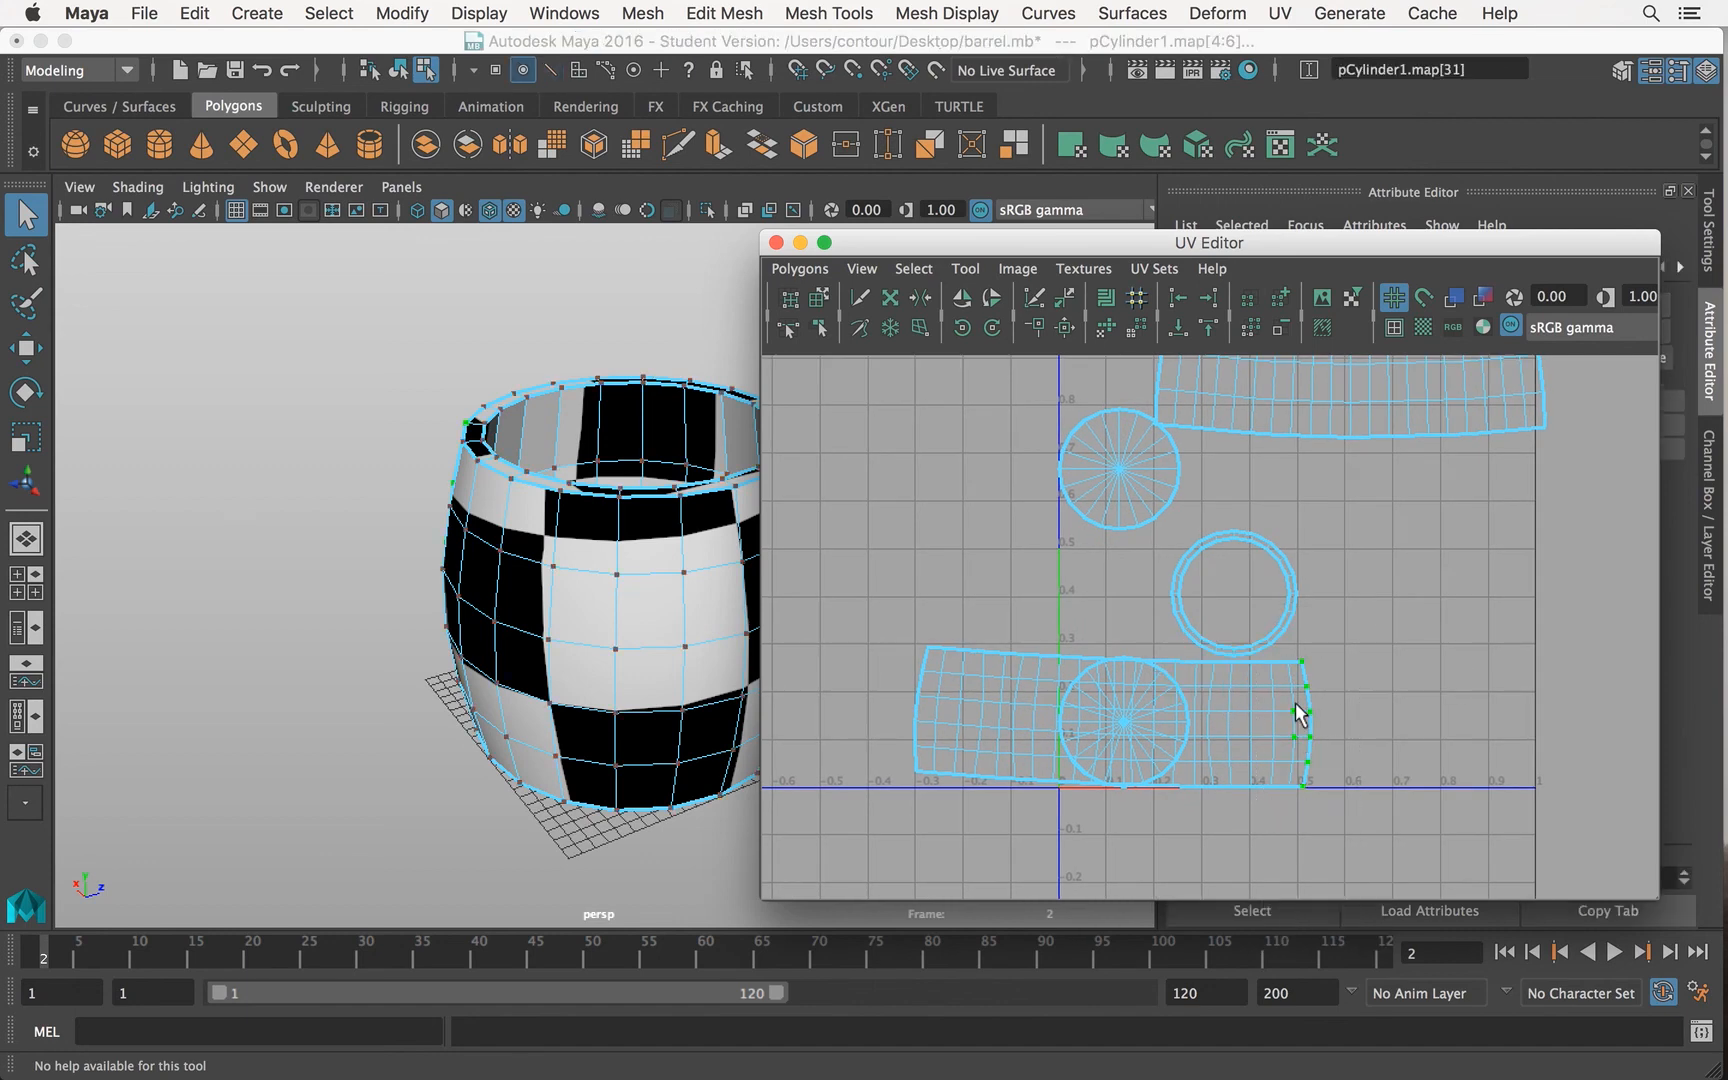
right_click_drag(1300, 710, 1323, 688, "ctrl")
key("w")
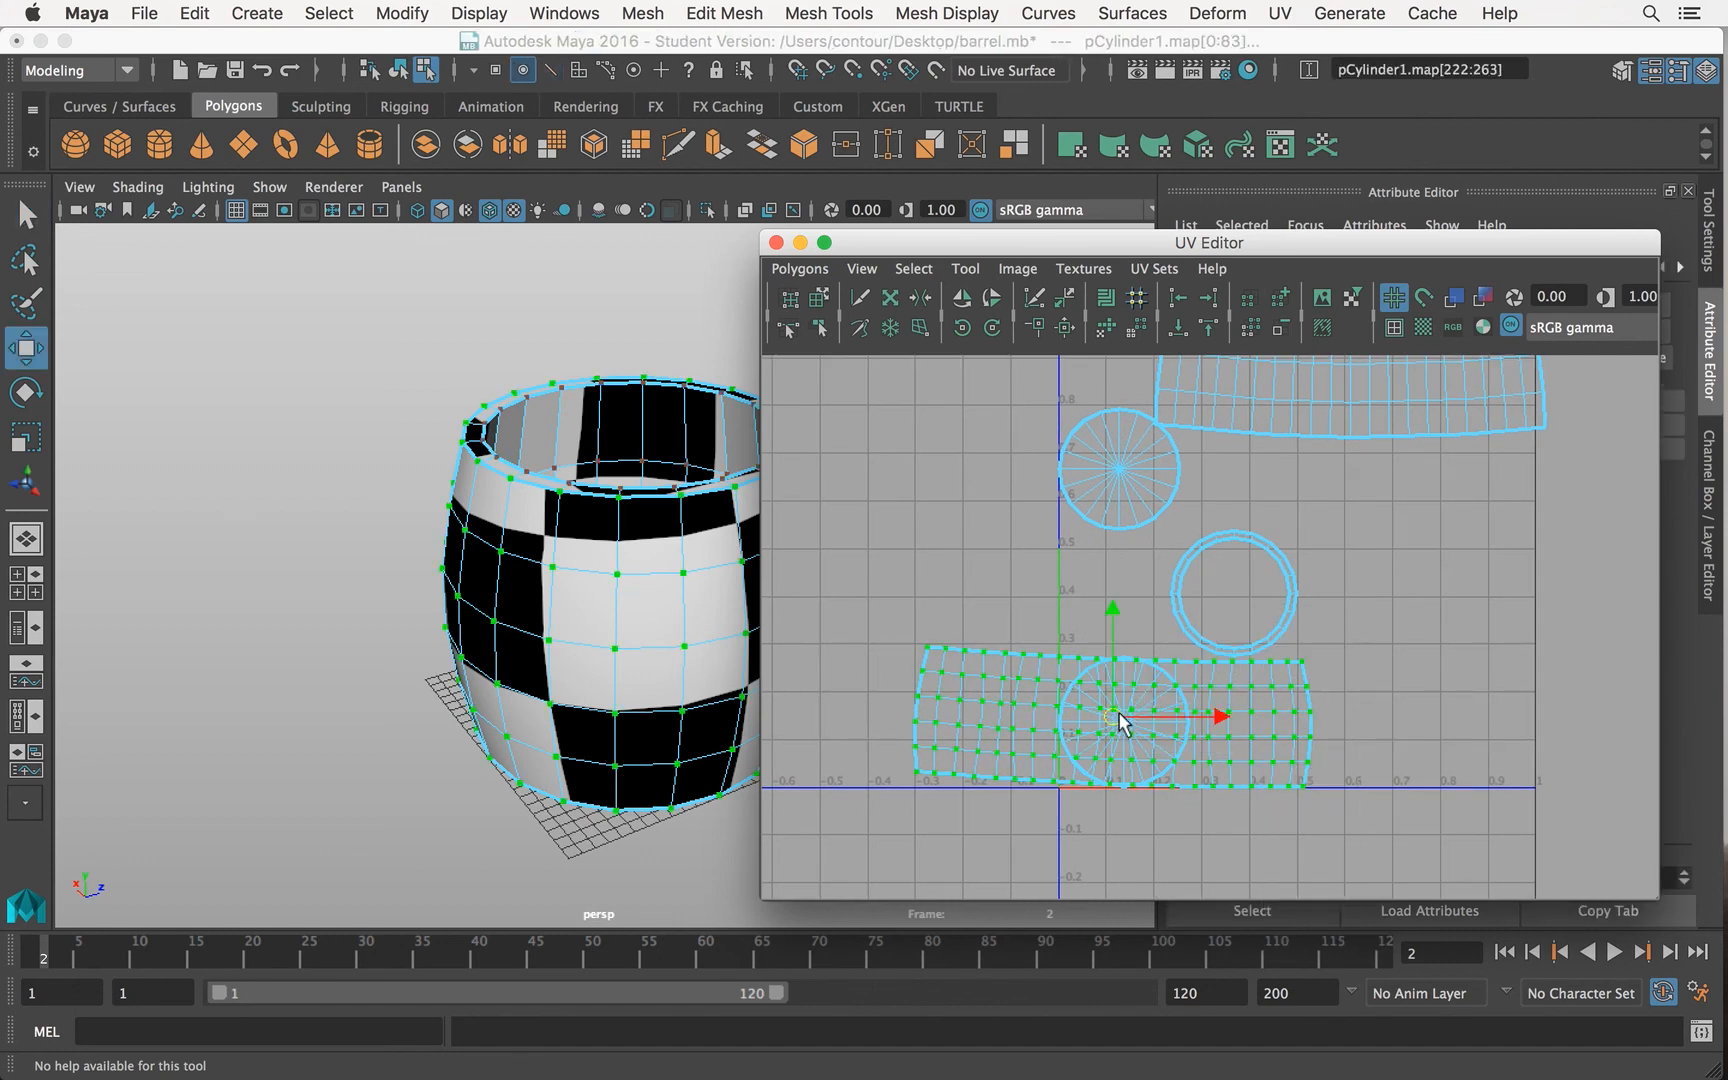
left_click_drag(1120, 722, 1350, 522)
key("e")
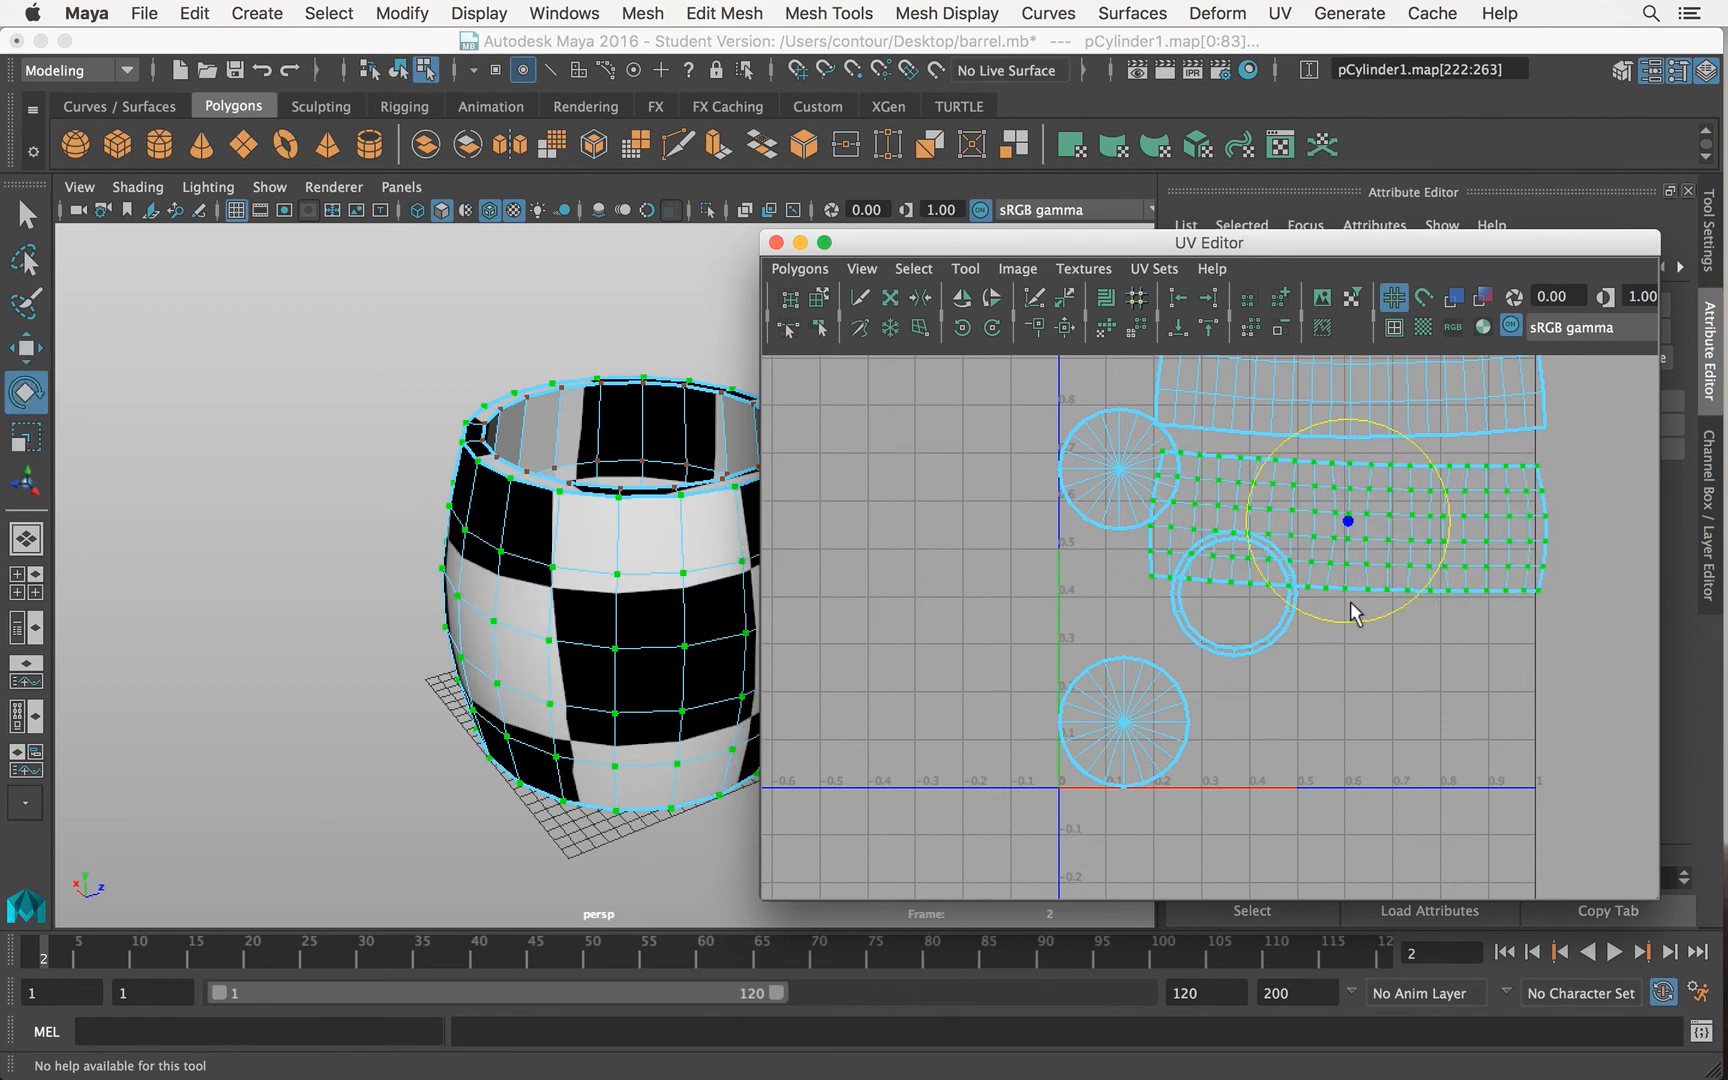
left_click_drag(1361, 620, 1362, 620)
left_click(1373, 641)
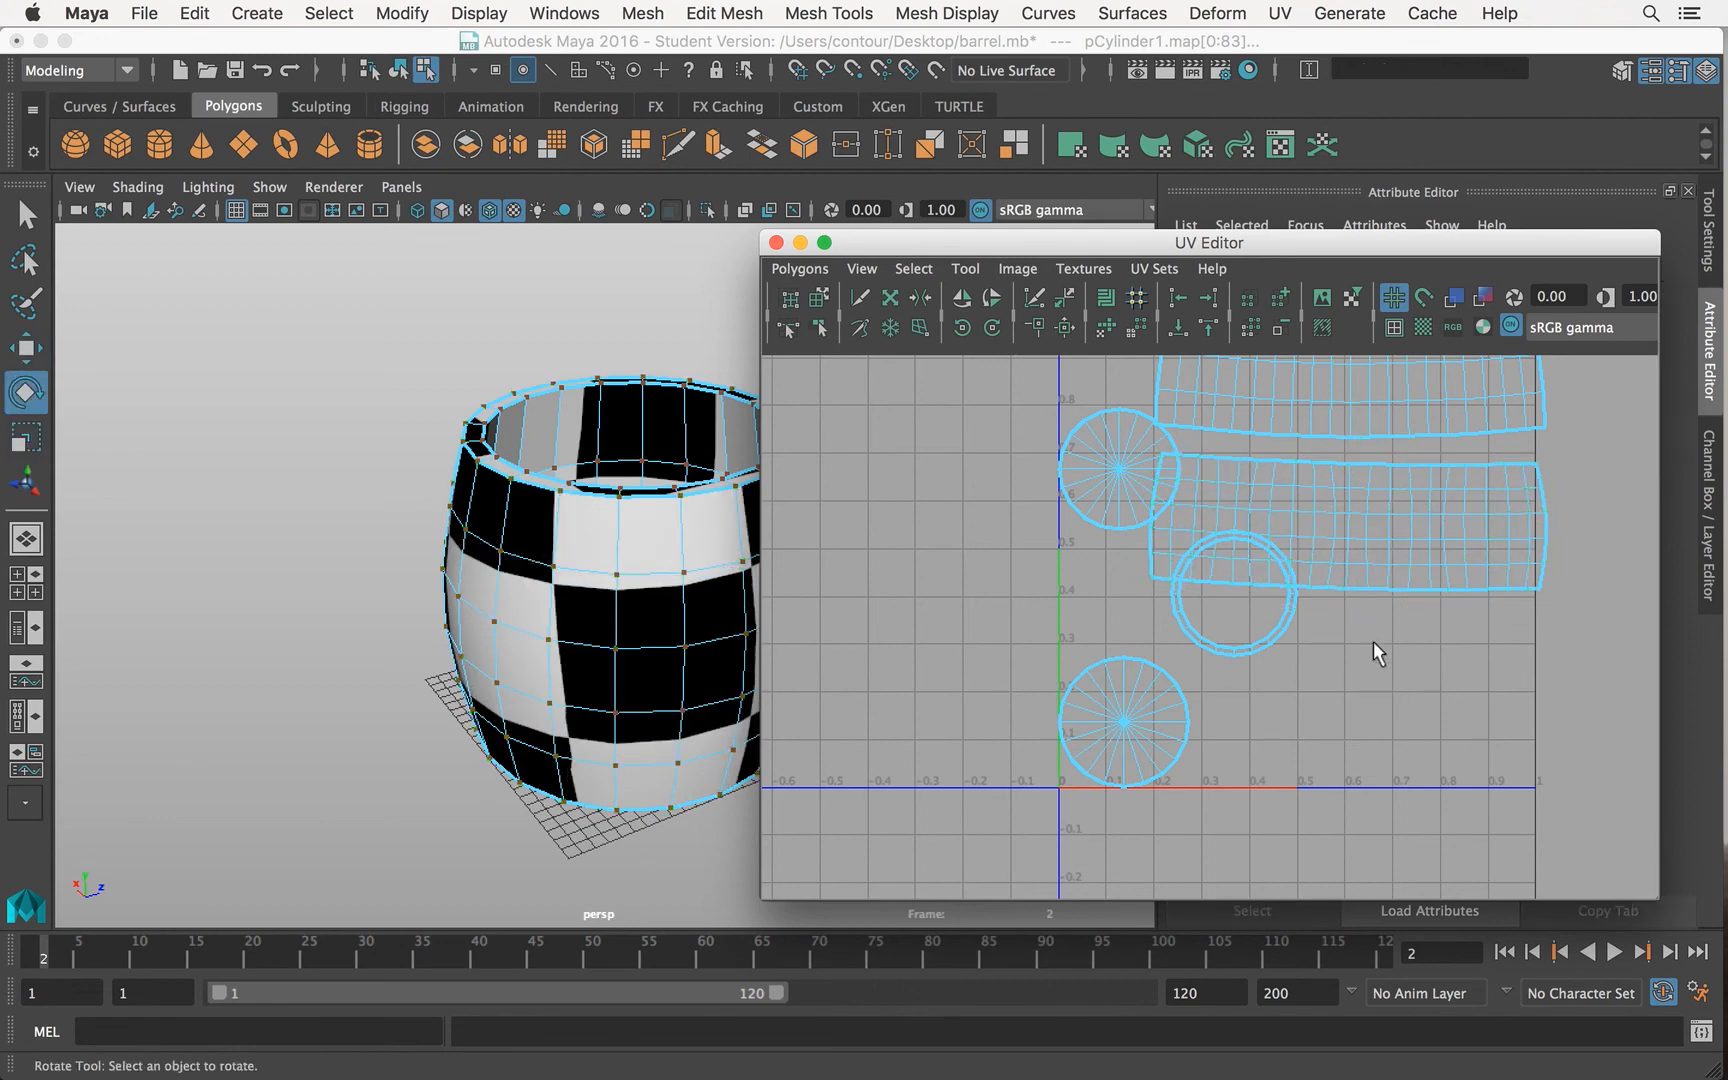
Step: Select a few UVs on the rim ring and examine the ring and the checker pattern around the barrel
right_click_drag(1373, 641, 1242, 617, "alt")
middle_click_drag(1242, 617, 1053, 735, "alt")
middle_click_drag(1092, 662, 1146, 598, "alt")
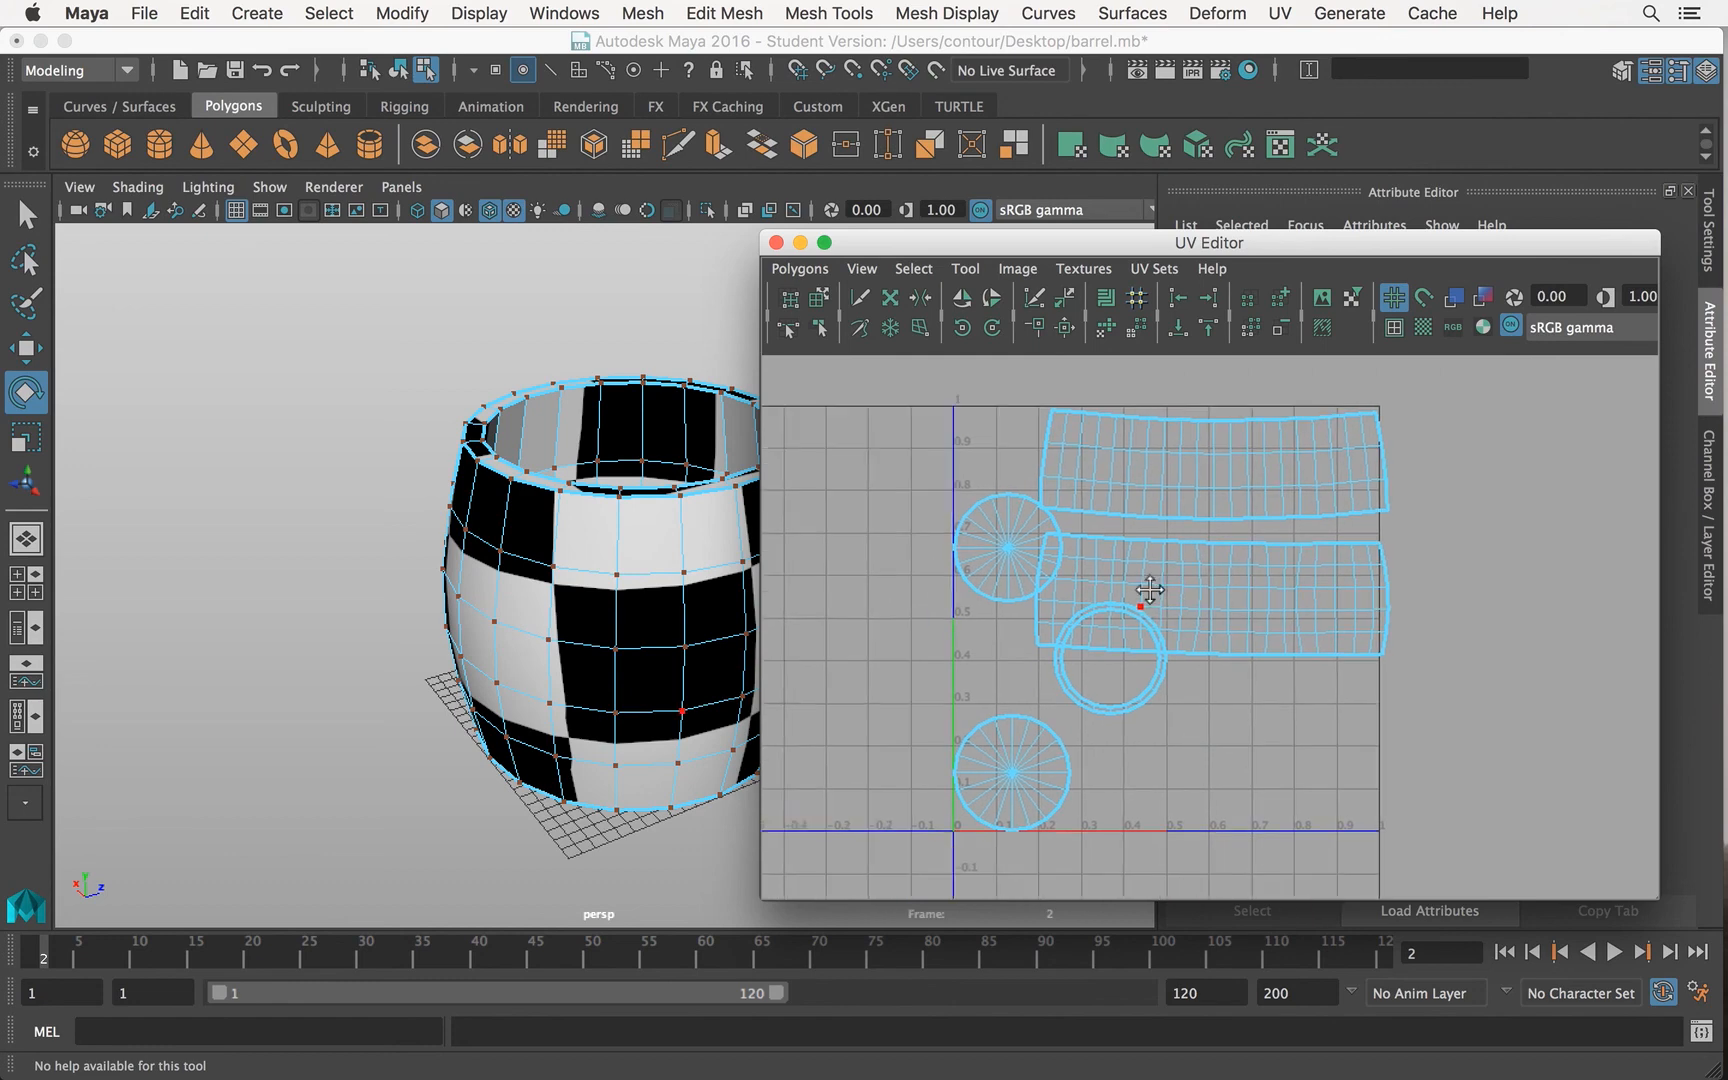
right_click_drag(1332, 484, 1410, 490)
left_click_drag(1178, 725, 1120, 674)
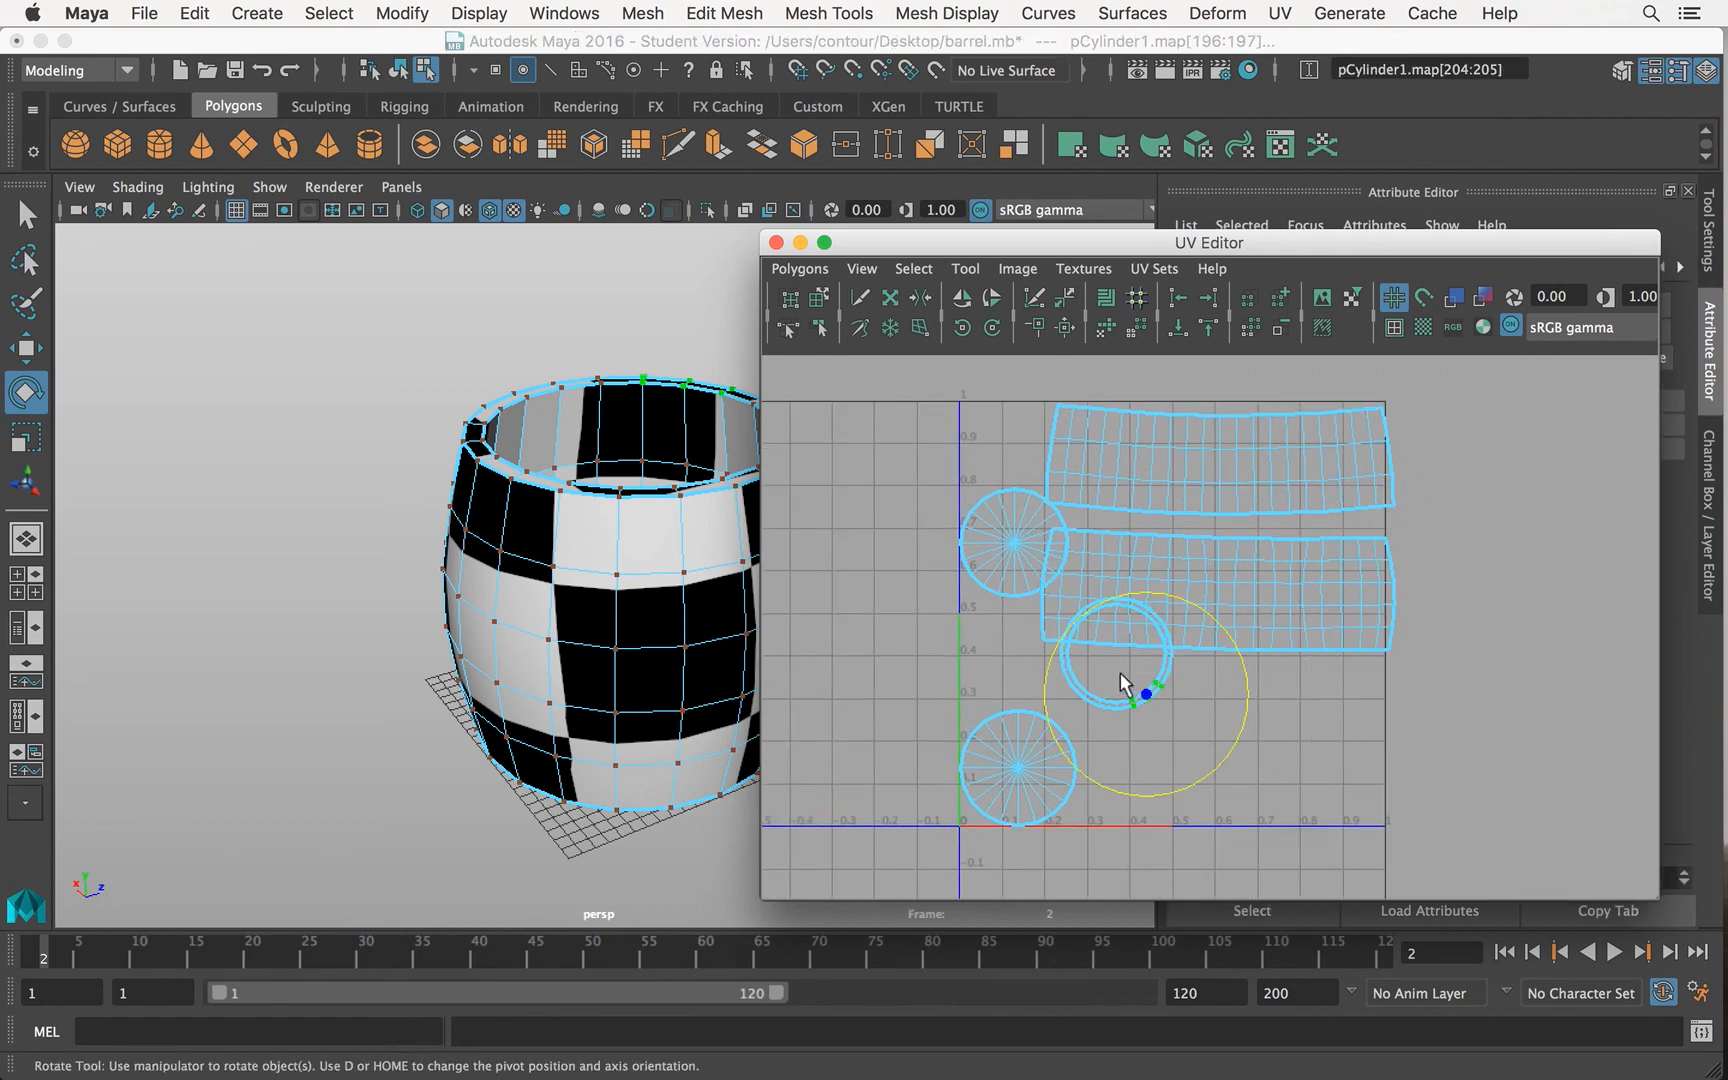
key("q")
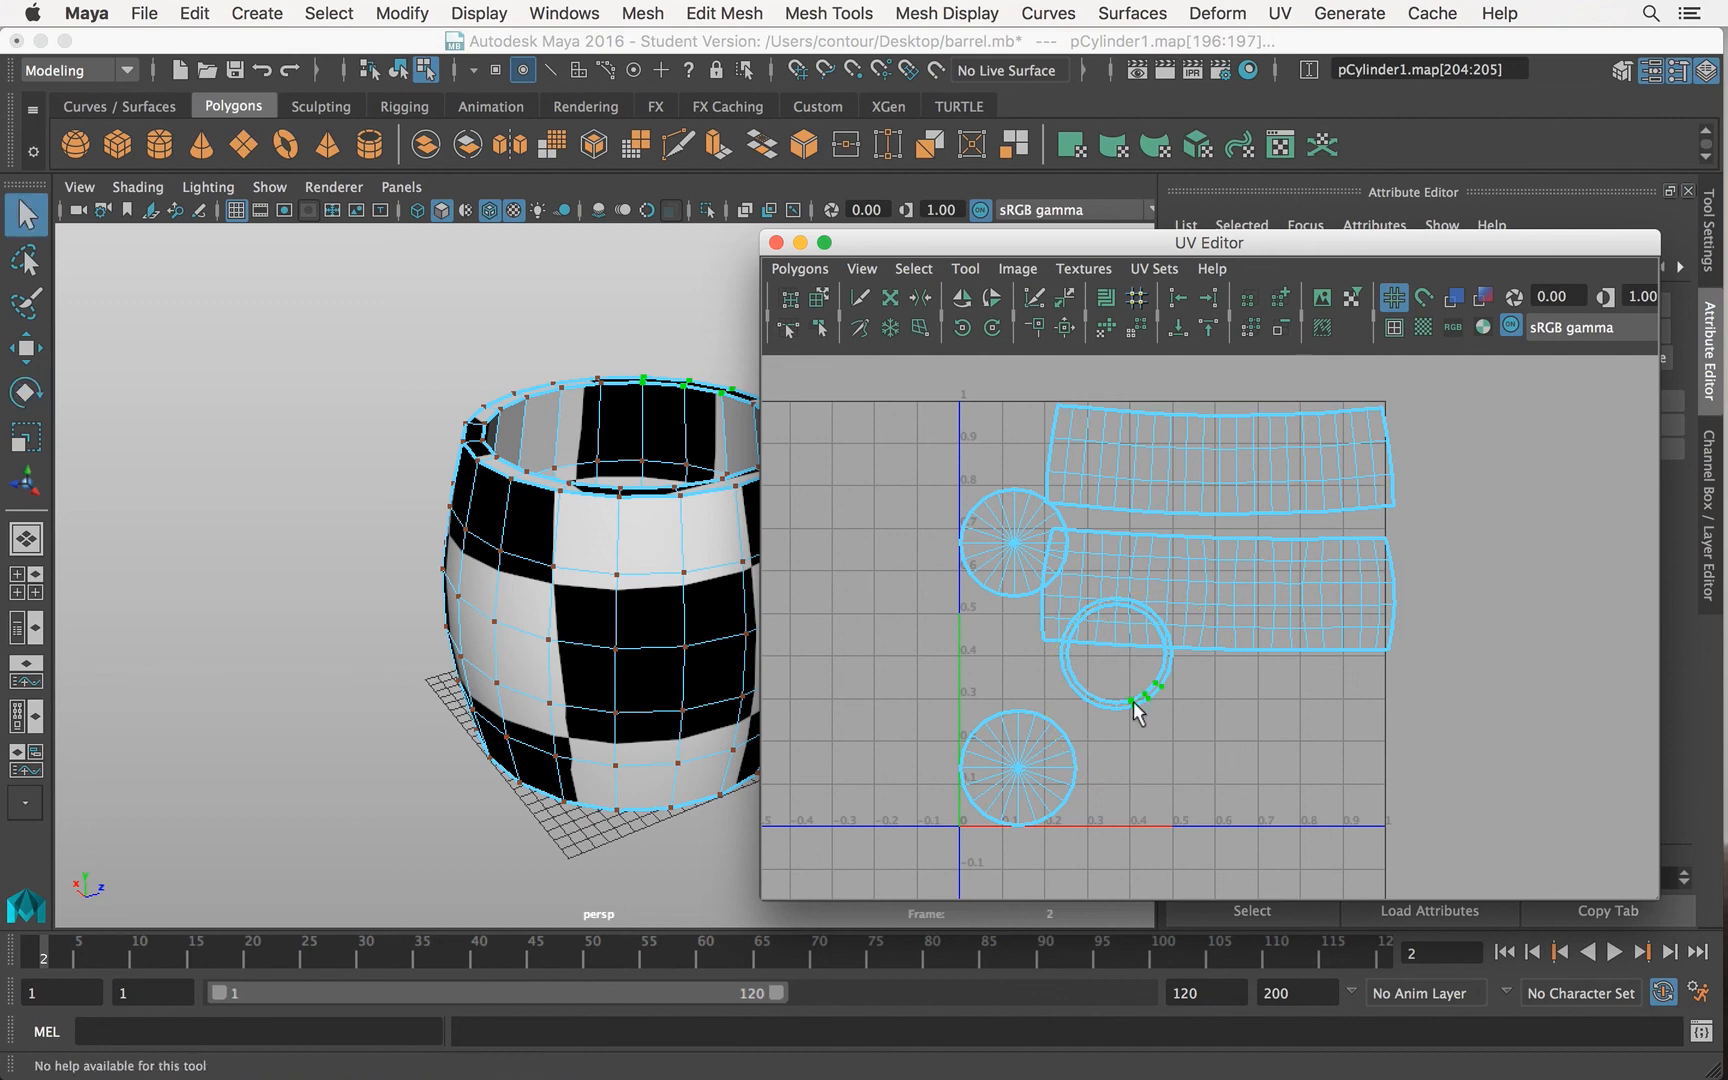
left_click_drag(694, 537, 531, 554, "alt")
middle_click_drag(531, 554, 532, 640, "alt")
left_click_drag(531, 637, 586, 478, "alt")
Step: Clear the rim UV selection and return the barrel to object mode with the whole object selected
left_click(1174, 487)
right_click_drag(1174, 487, 1307, 513)
right_click_drag(588, 584, 726, 318)
middle_click_drag(1120, 600, 1252, 592, "alt")
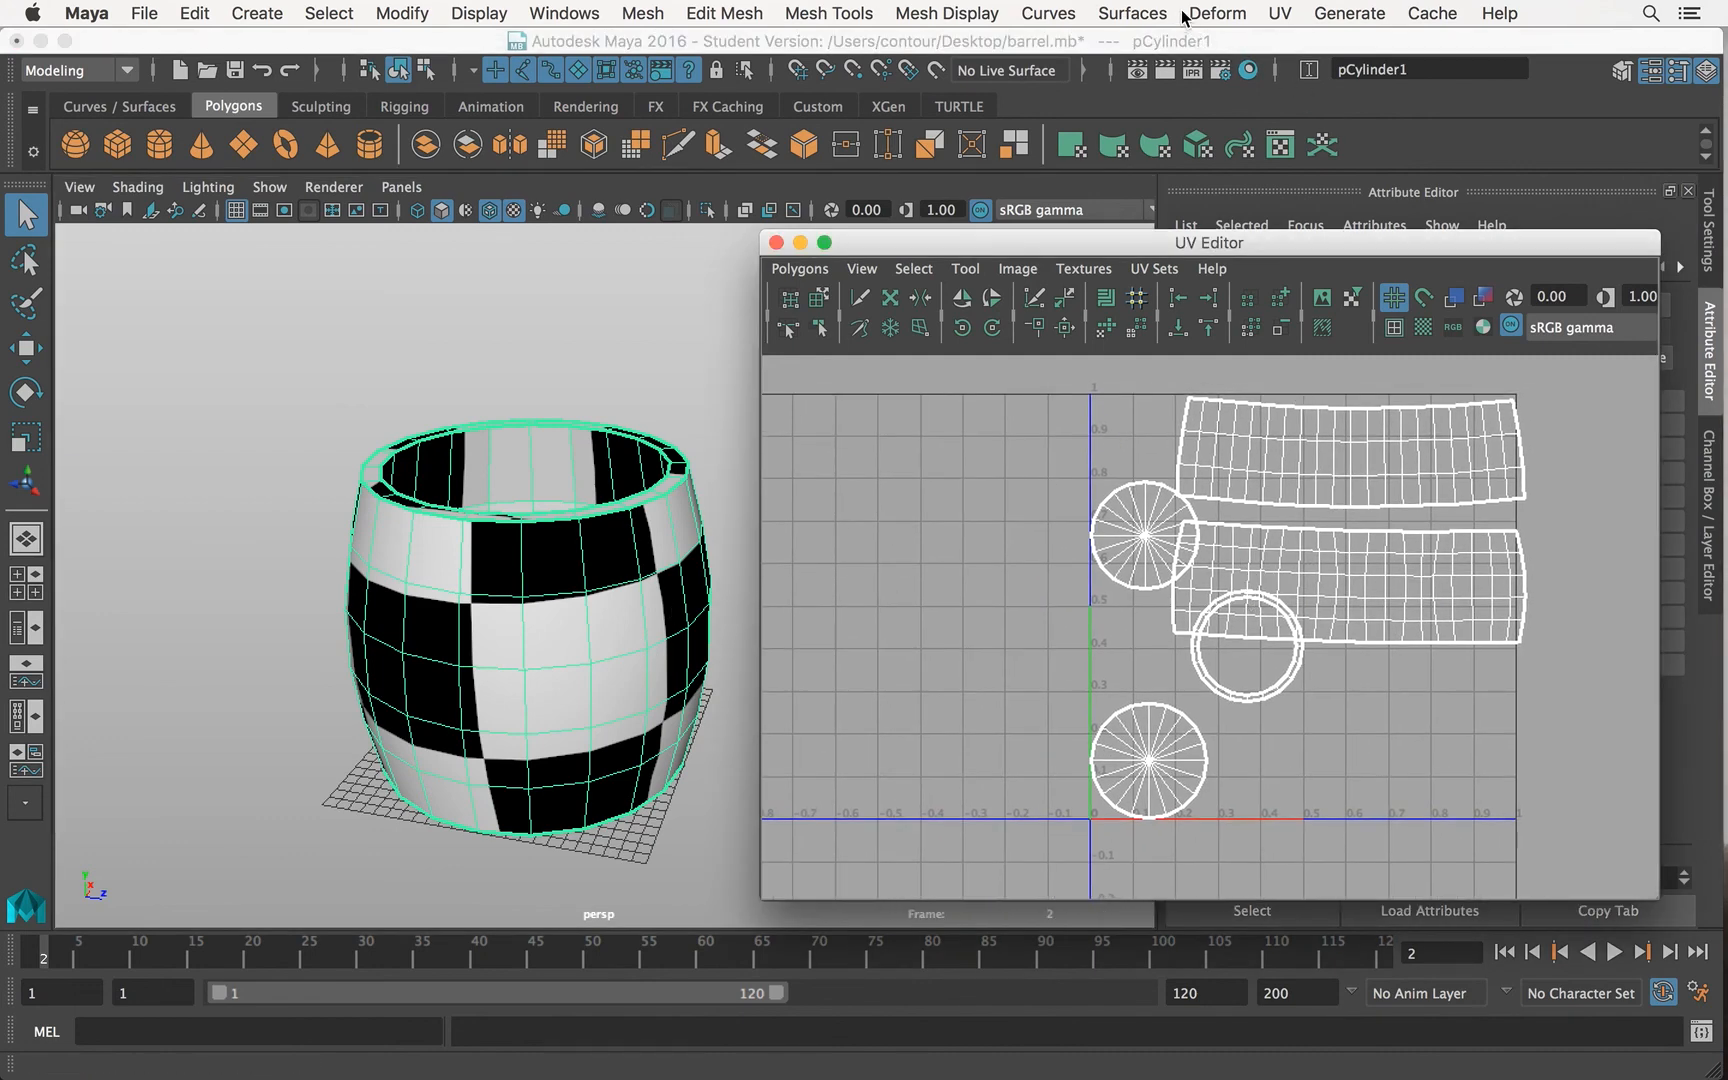
left_click(1280, 13)
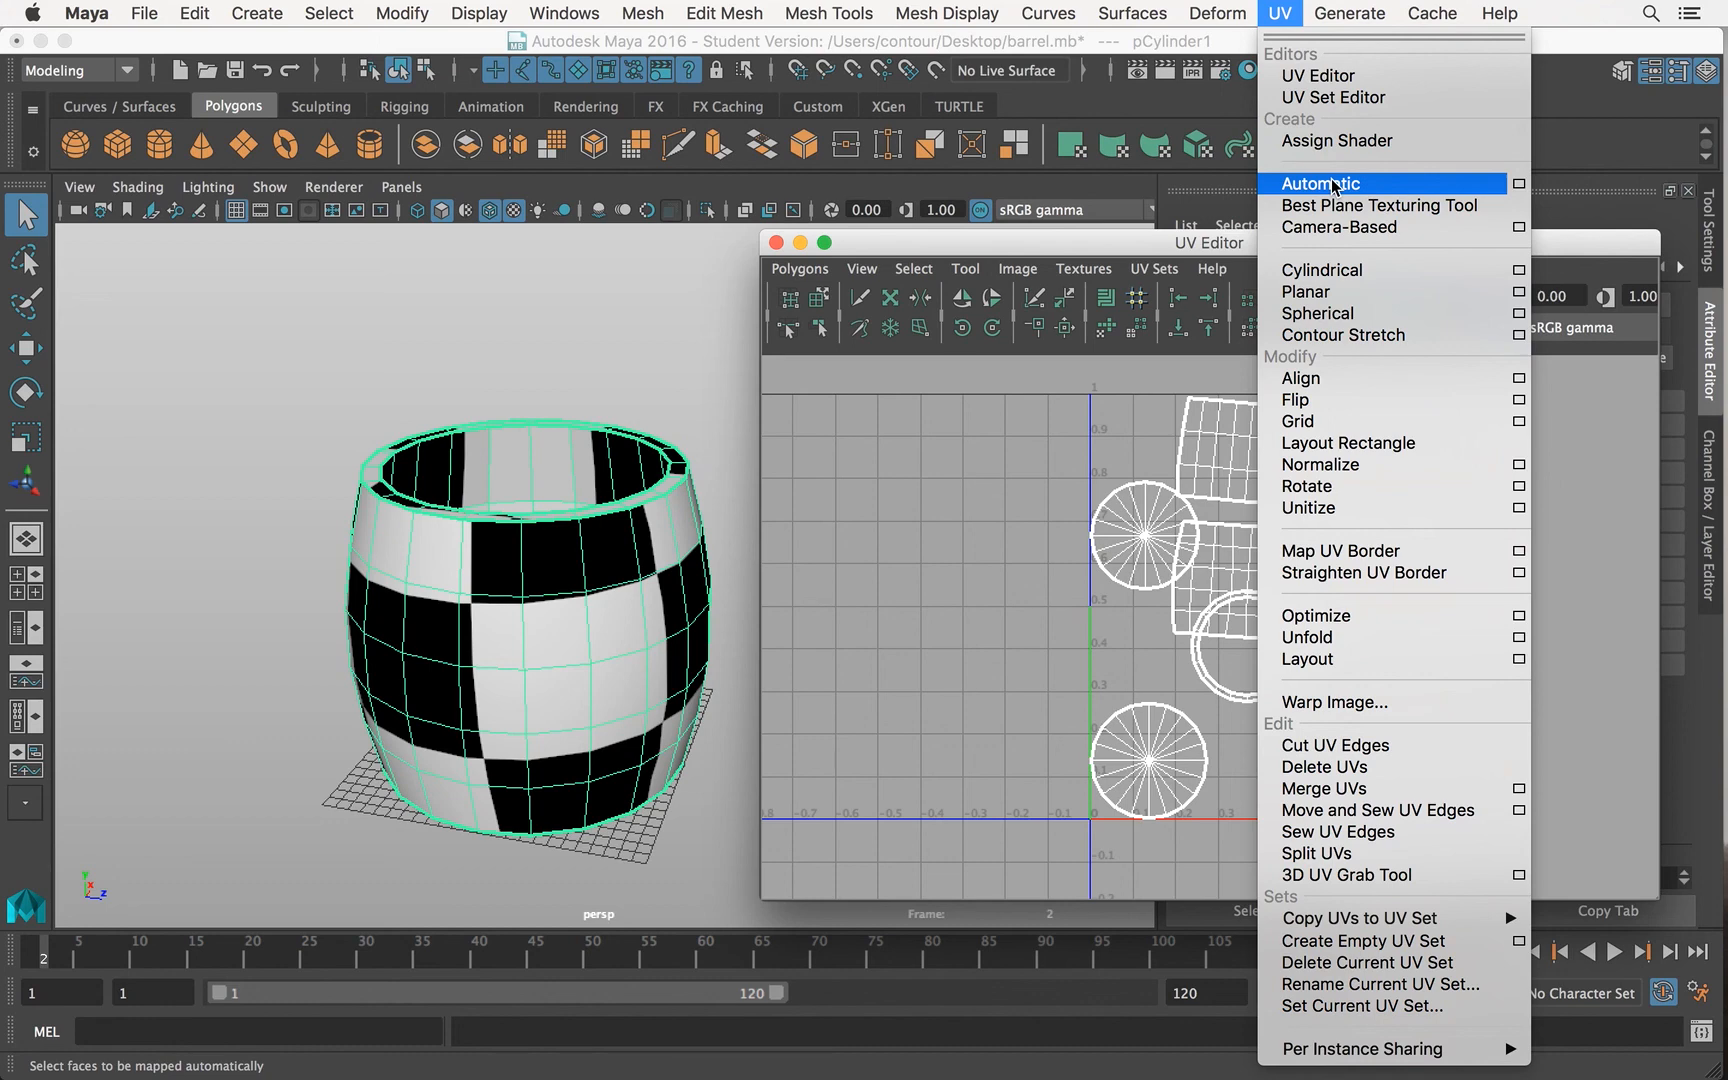
left_click(1320, 183)
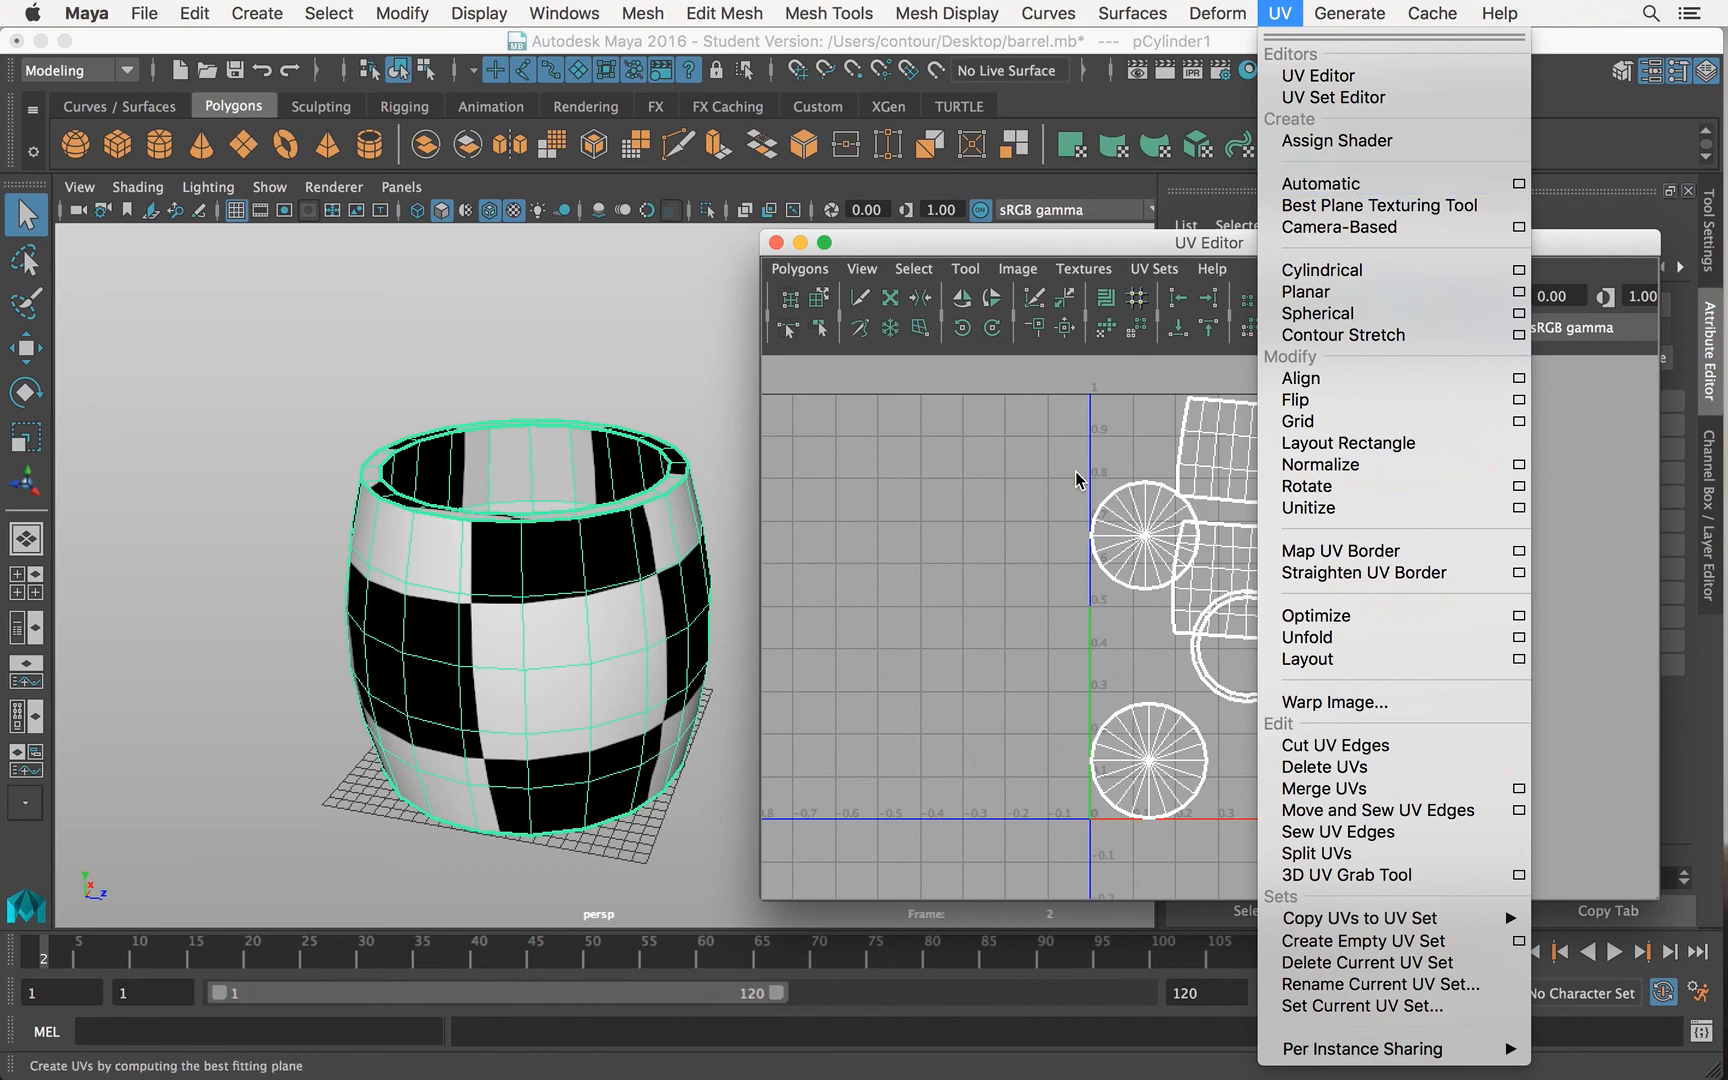